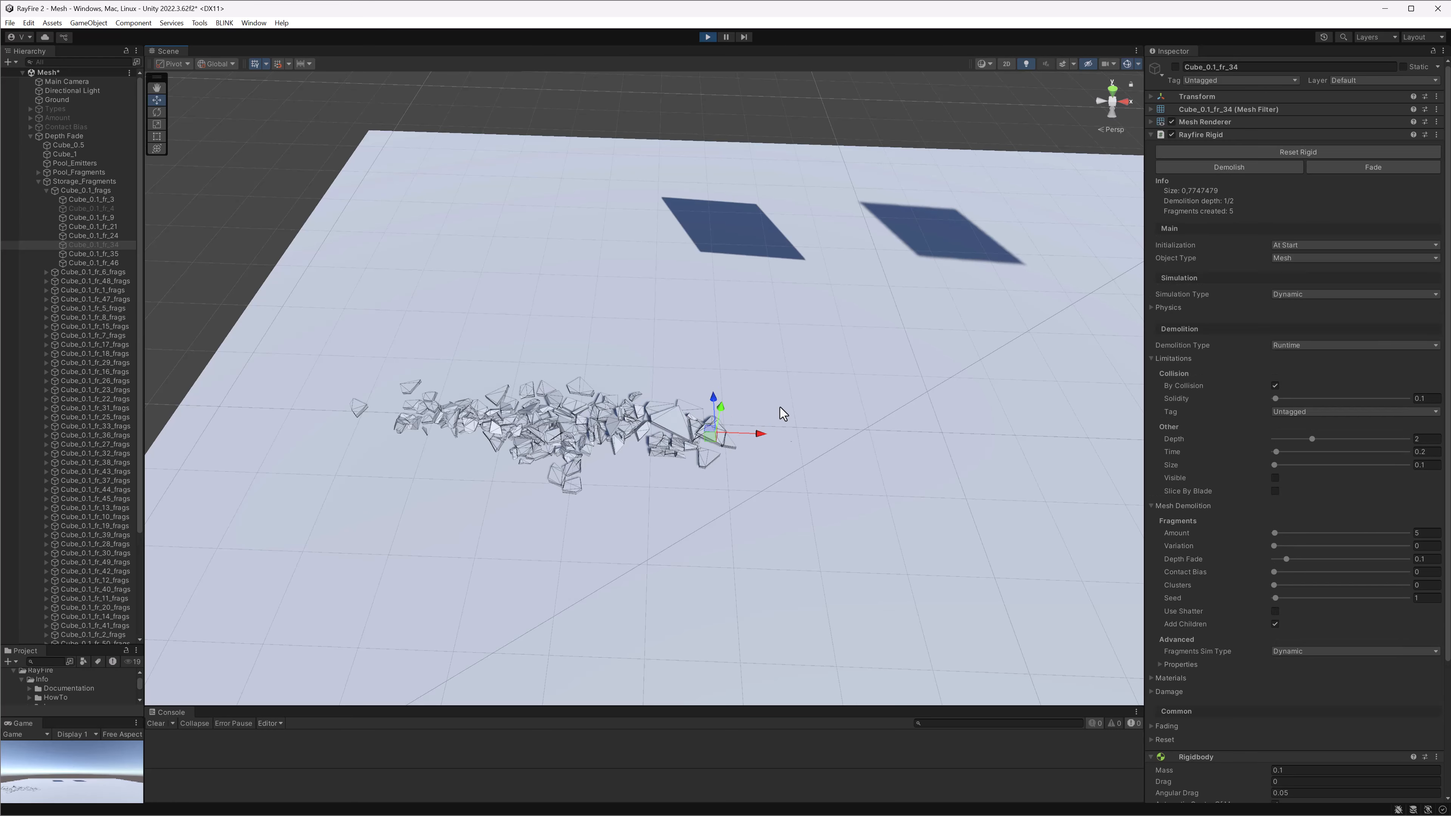
Move leftover Cube_0.1 fragments across the ground so they collide with the debris and demolish further
middle_click_drag(779, 407, 653, 420)
left_click(597, 441)
left_click(556, 427)
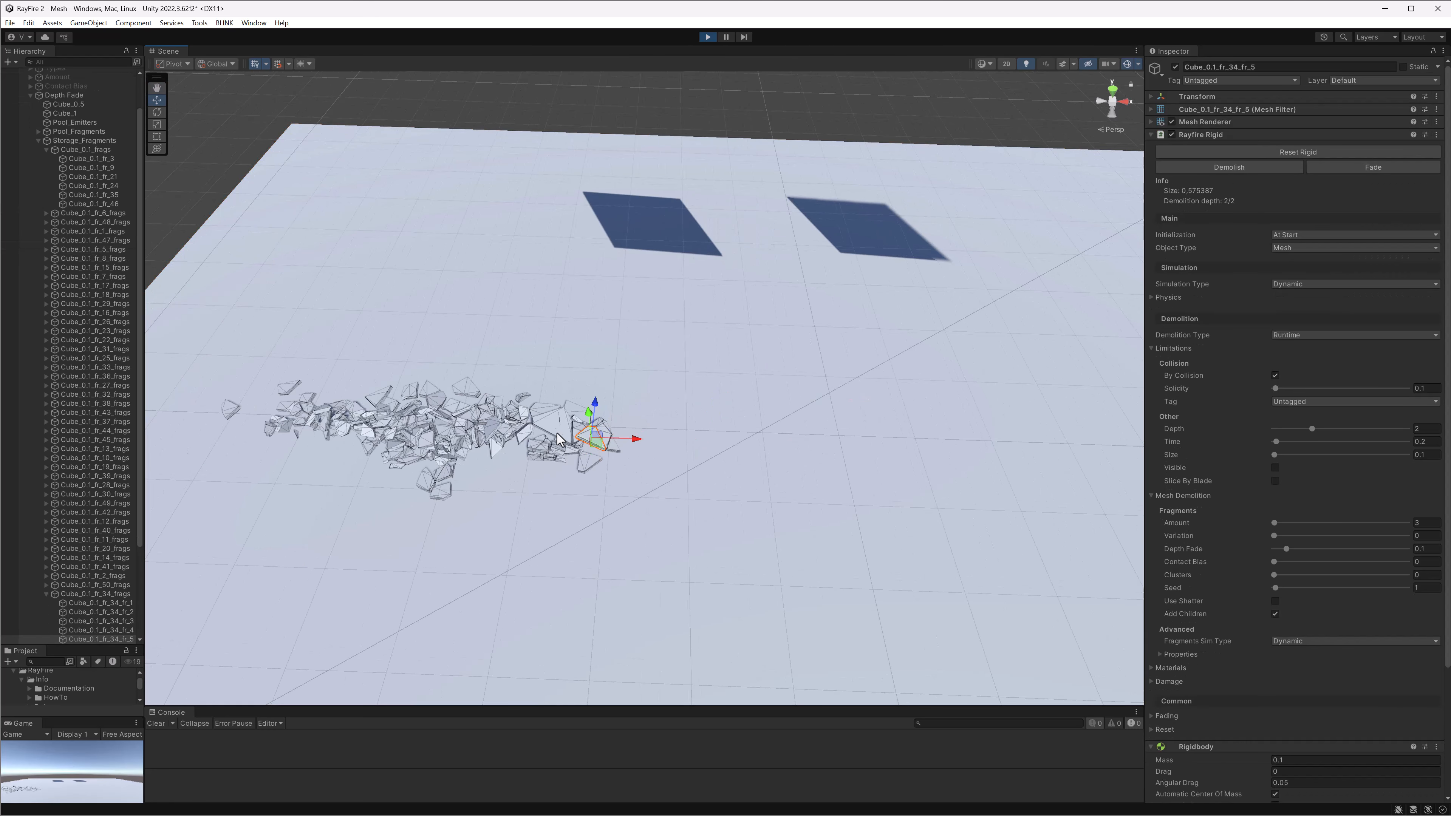
left_click_drag(575, 382, 669, 296)
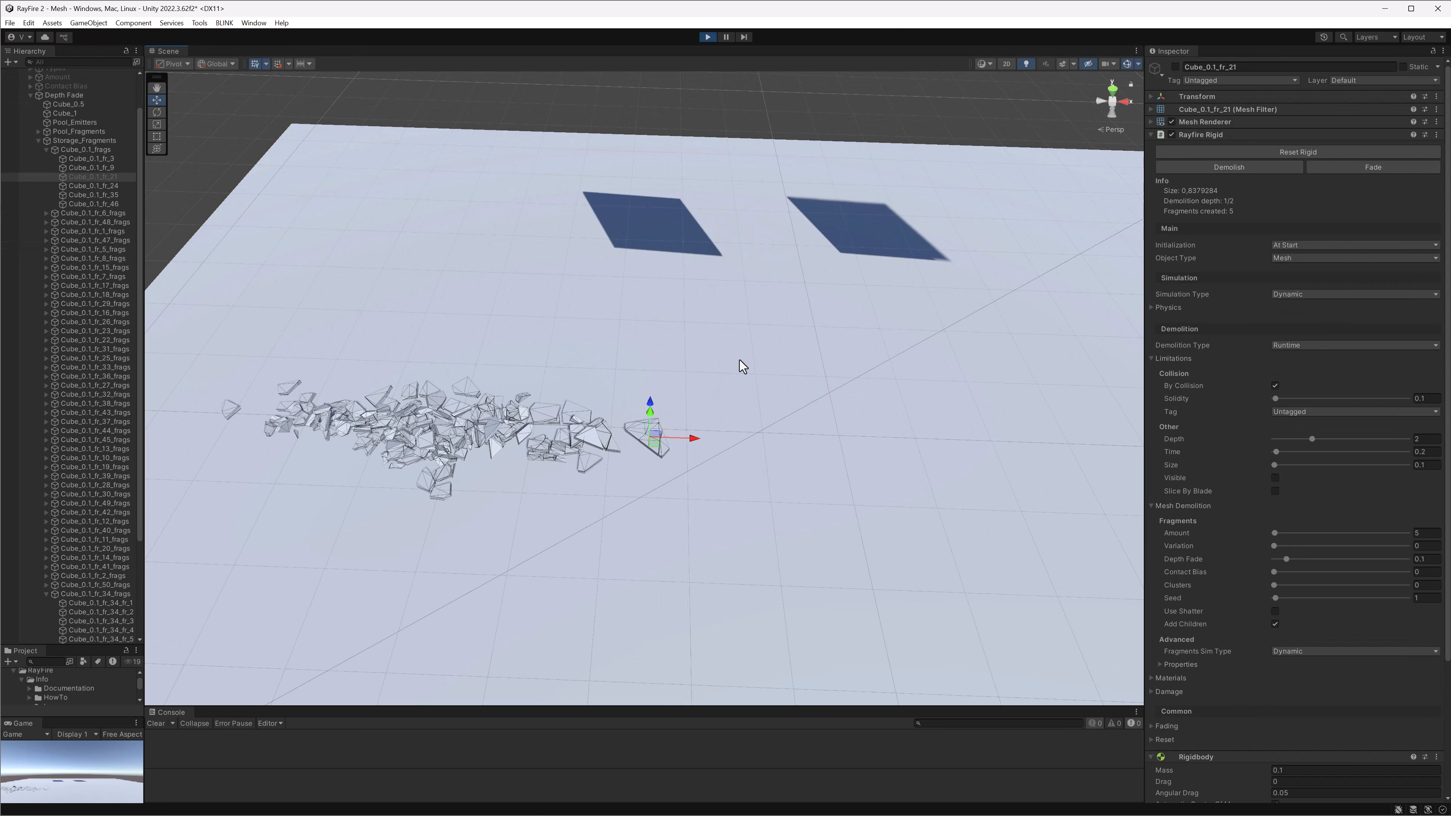
Select the Cube_0.5 panel, restart Play mode and initialize its Rayfire Rigid component
middle_click_drag(717, 457, 611, 486)
scroll(614, 483, "down", 3)
scroll(782, 165, "down", 3)
left_click(732, 170)
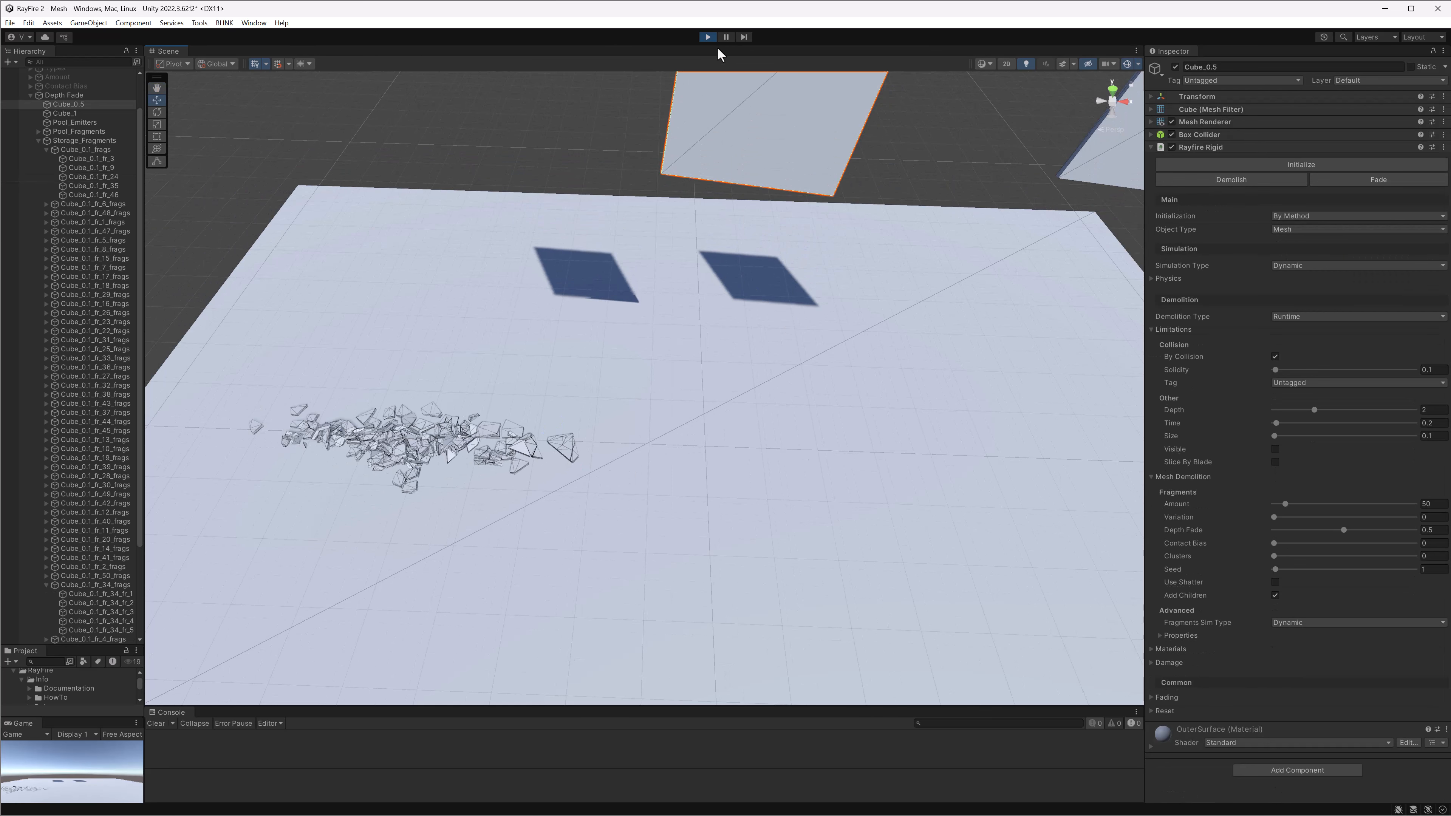
middle_click_drag(757, 166, 702, 303)
left_click_drag(692, 399, 702, 328, "alt")
left_click_drag(652, 124, 680, 80, "alt")
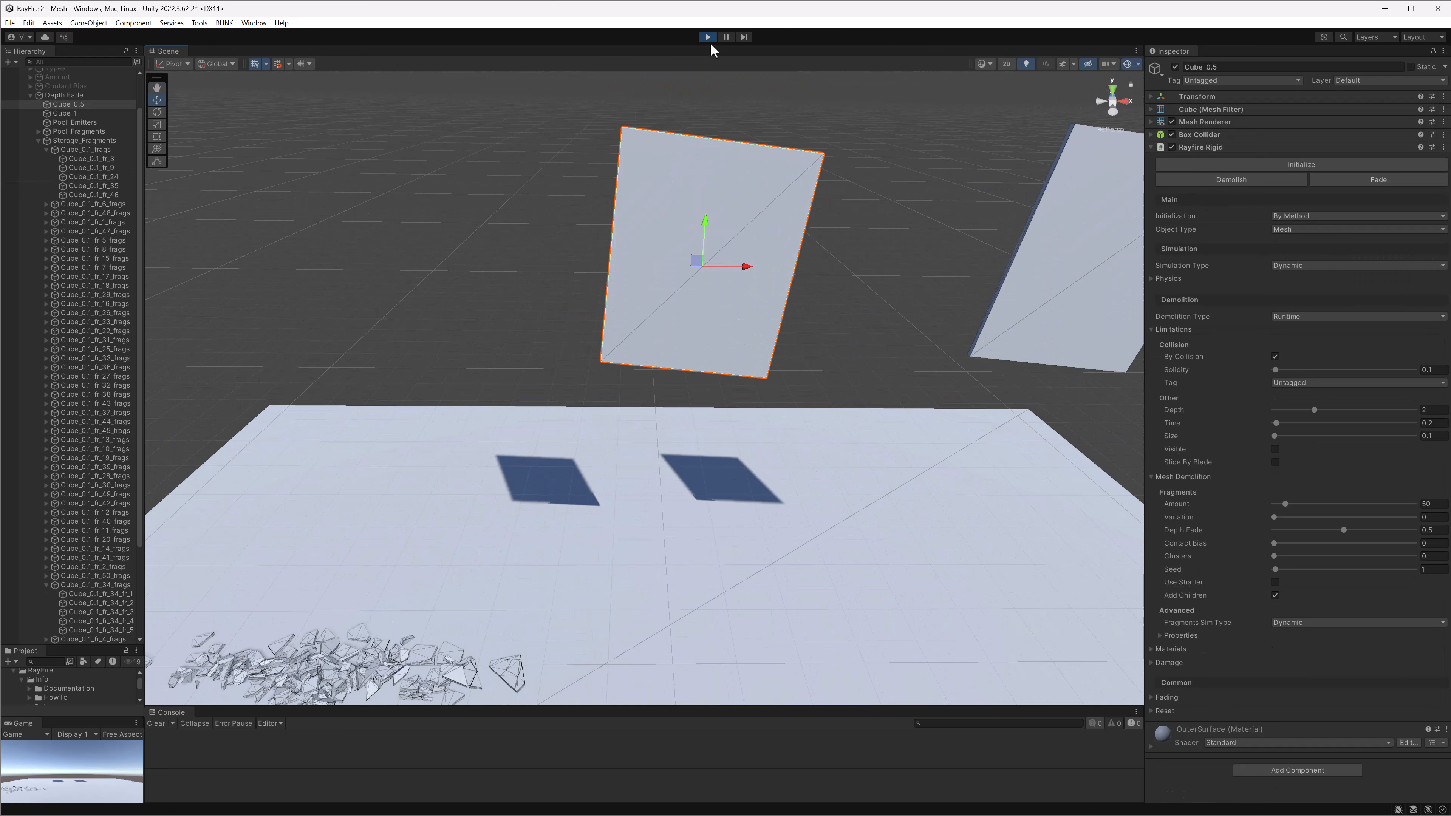
left_click(708, 37)
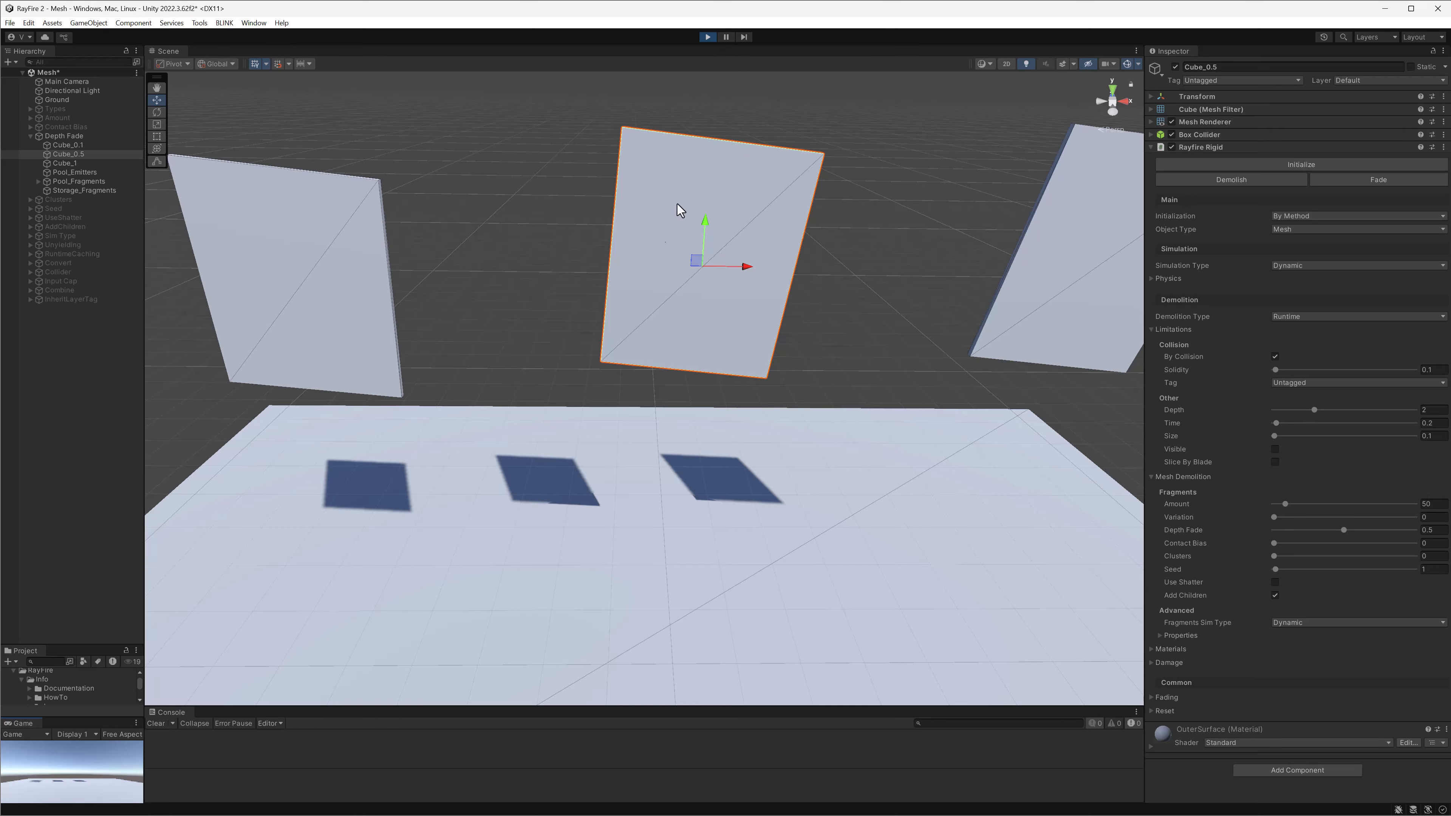
left_click(1257, 166)
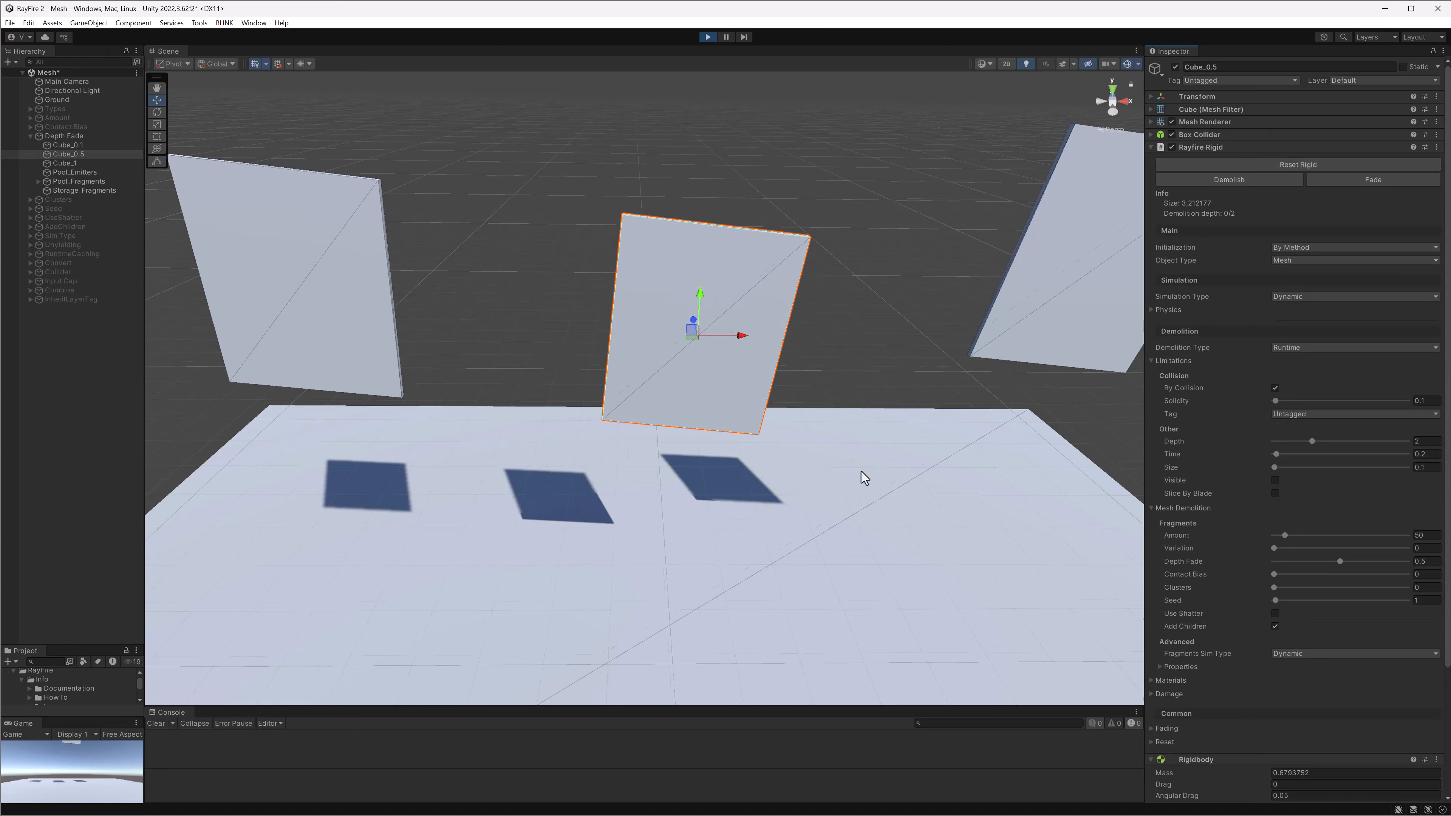
Examine the Cube_0.5 debris on the ground from close up and from farther away
middle_click_drag(736, 563, 603, 276)
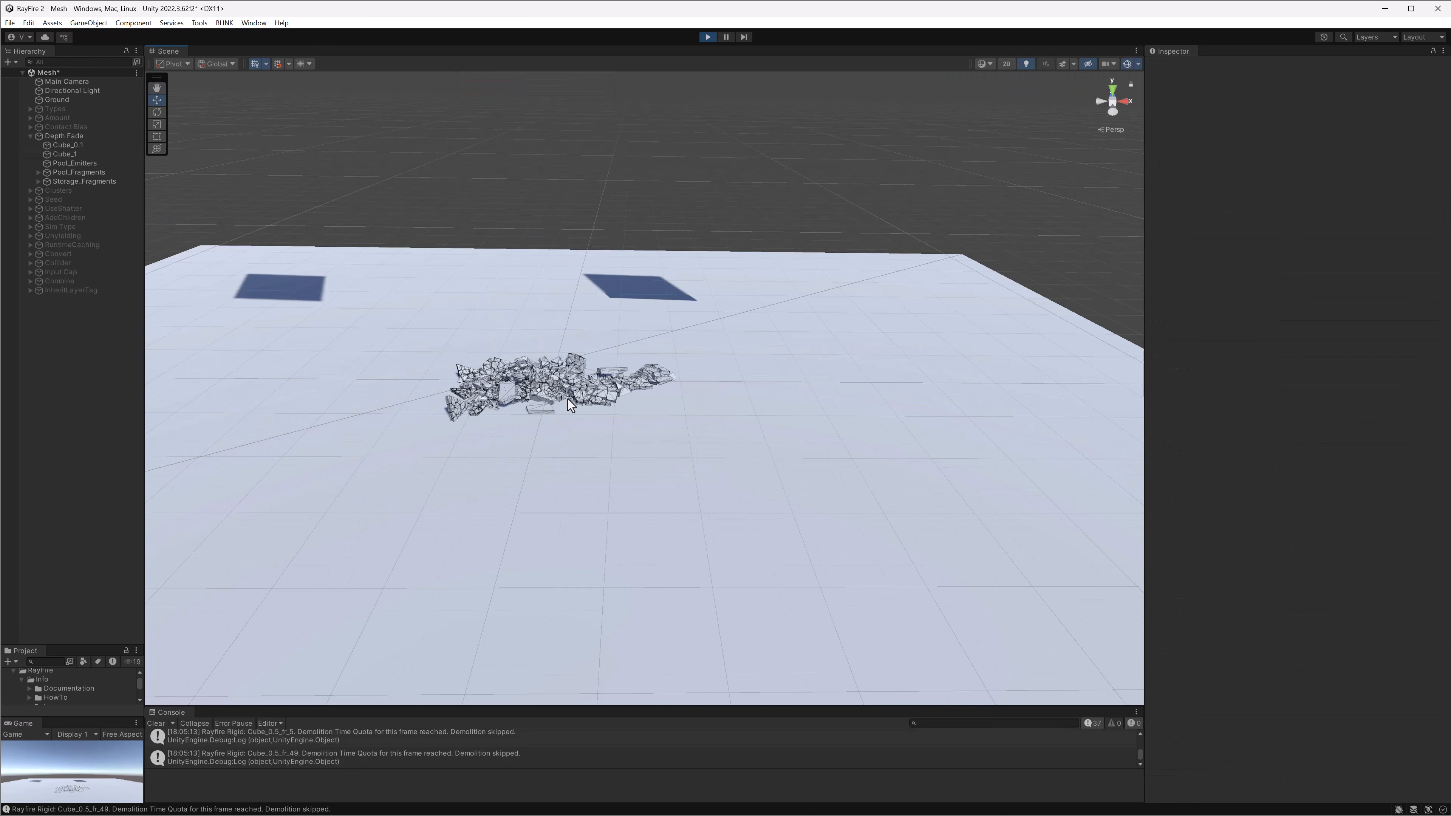
scroll(514, 360, "up", 4)
middle_click_drag(513, 360, 711, 397)
left_click_drag(711, 397, 673, 476, "alt")
scroll(702, 505, "down", 5)
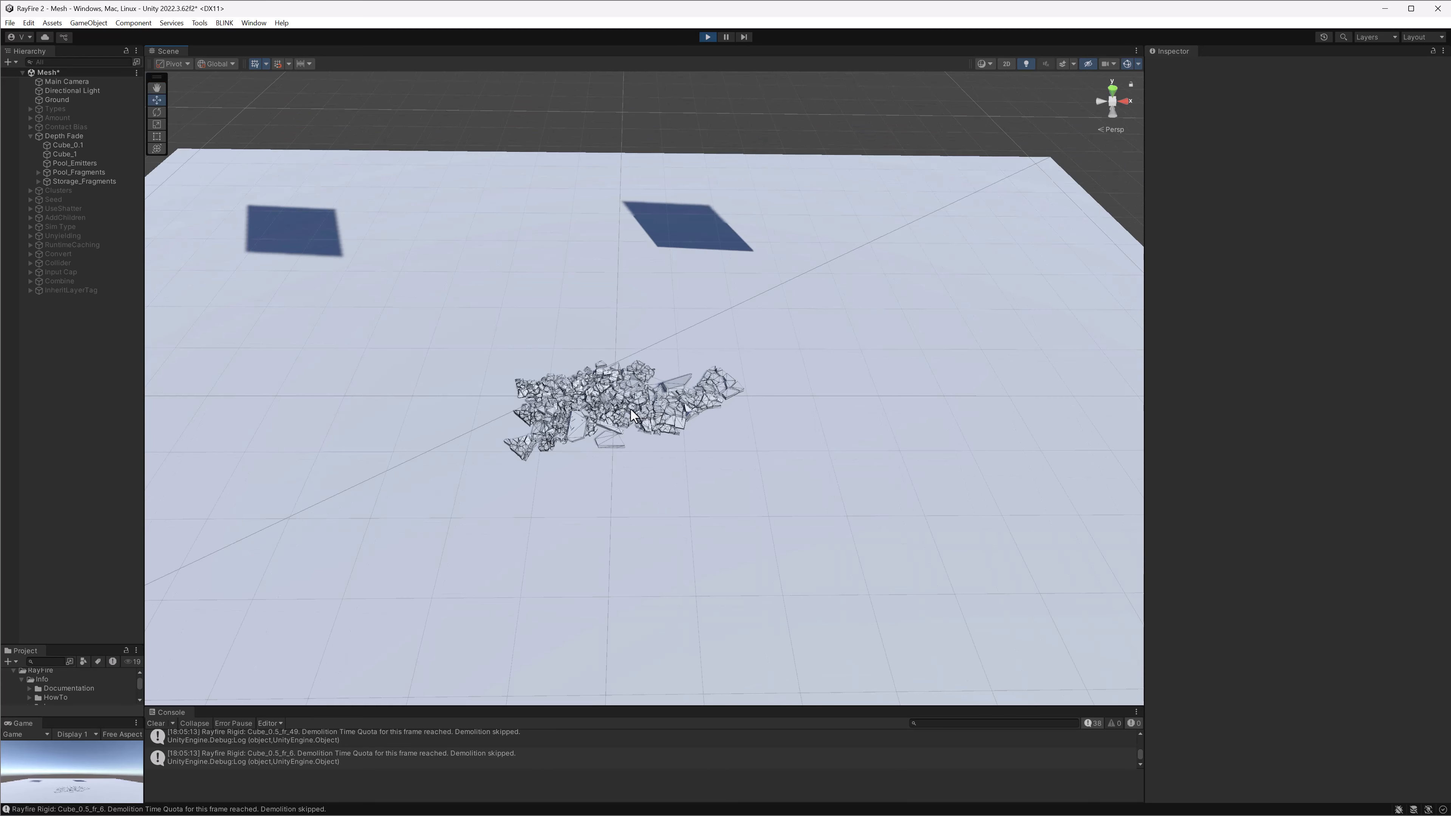
scroll(575, 461, "up", 6)
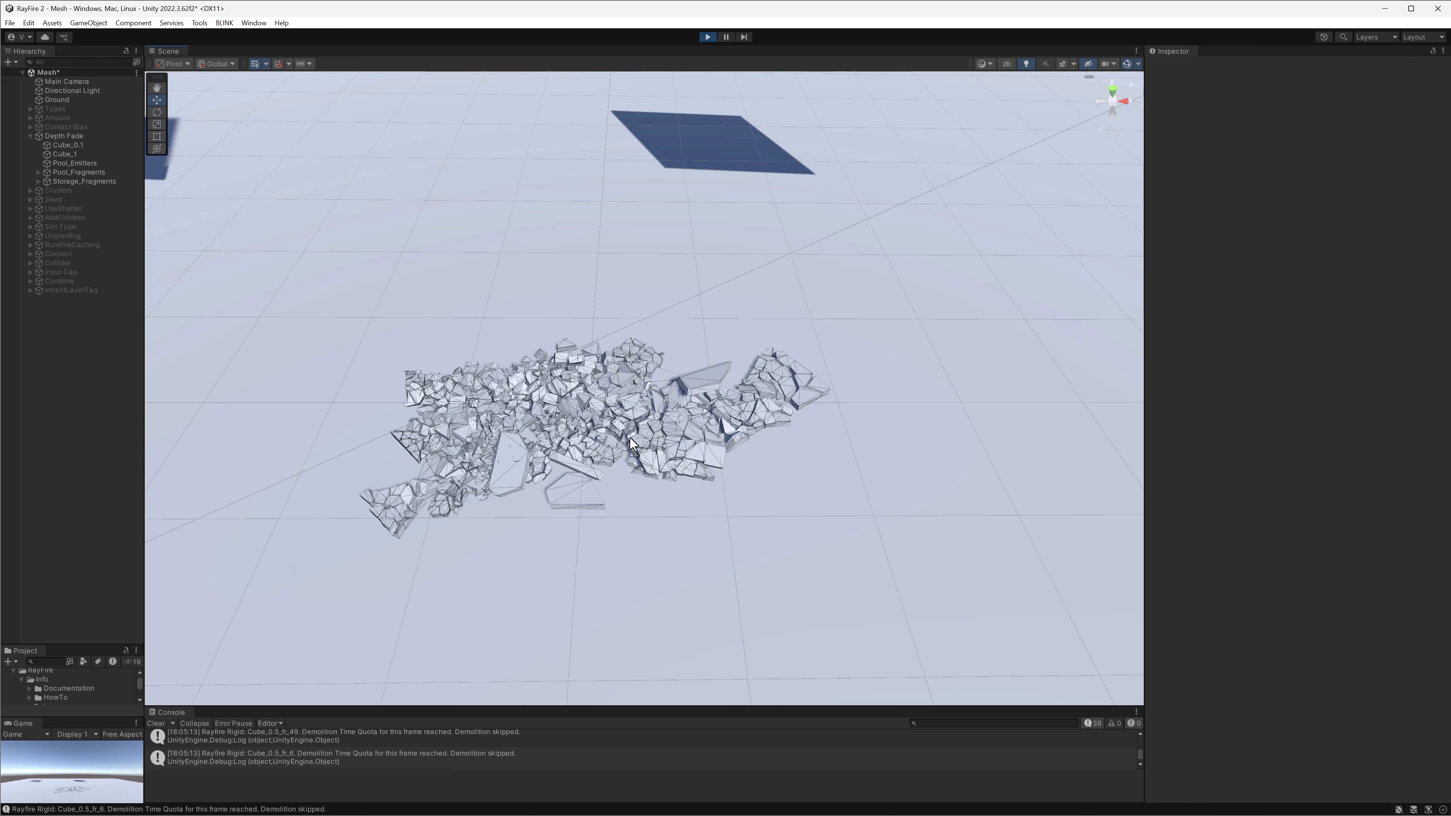
scroll(630, 438, "down", 5)
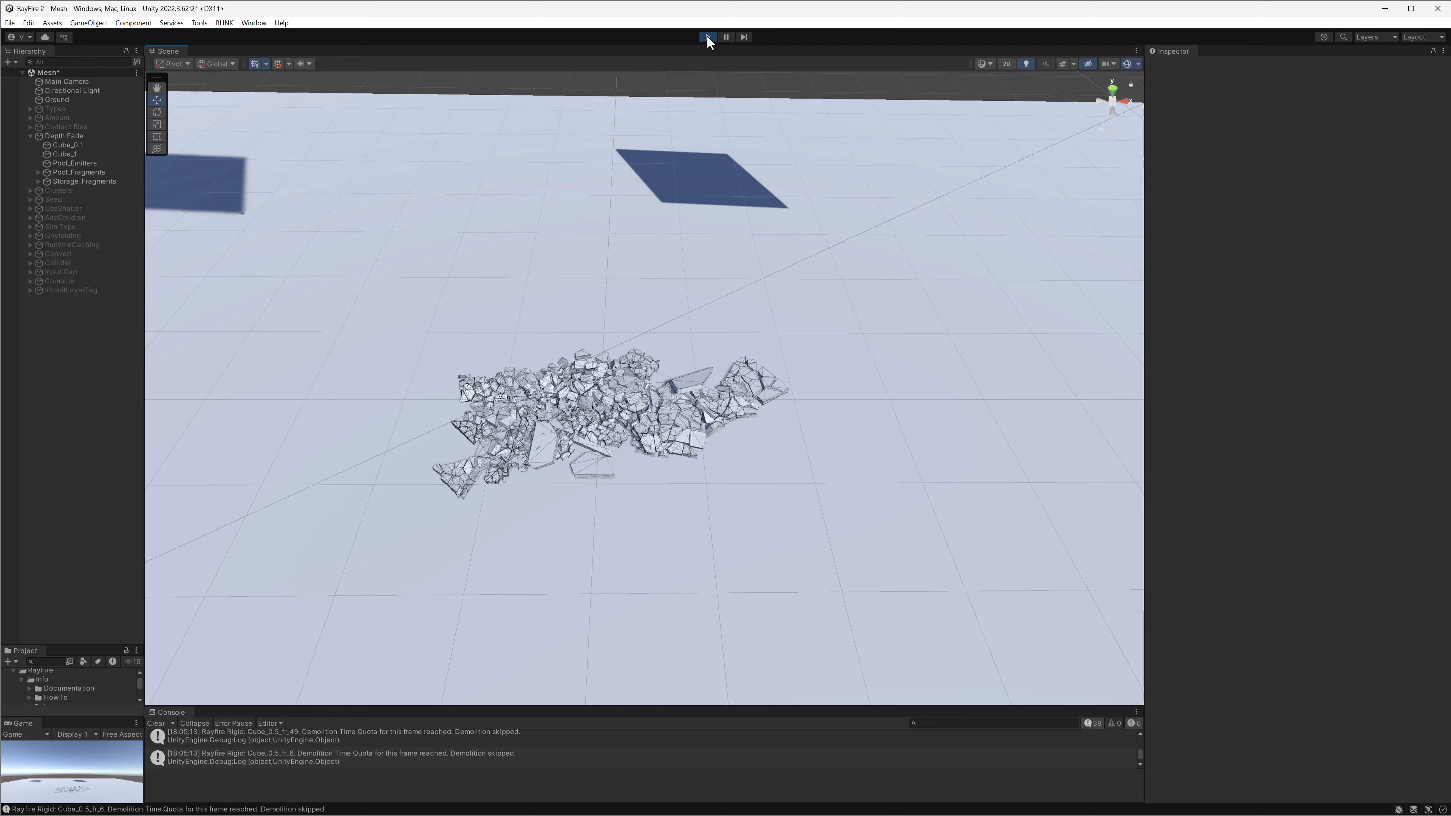
Exit Play mode, select the Cube_1 panel and check its Depth Fade and fragment Amount settings
left_click(705, 37)
scroll(737, 179, "down", 5)
middle_click_drag(739, 180, 670, 235)
left_click(740, 168)
left_click(1427, 499)
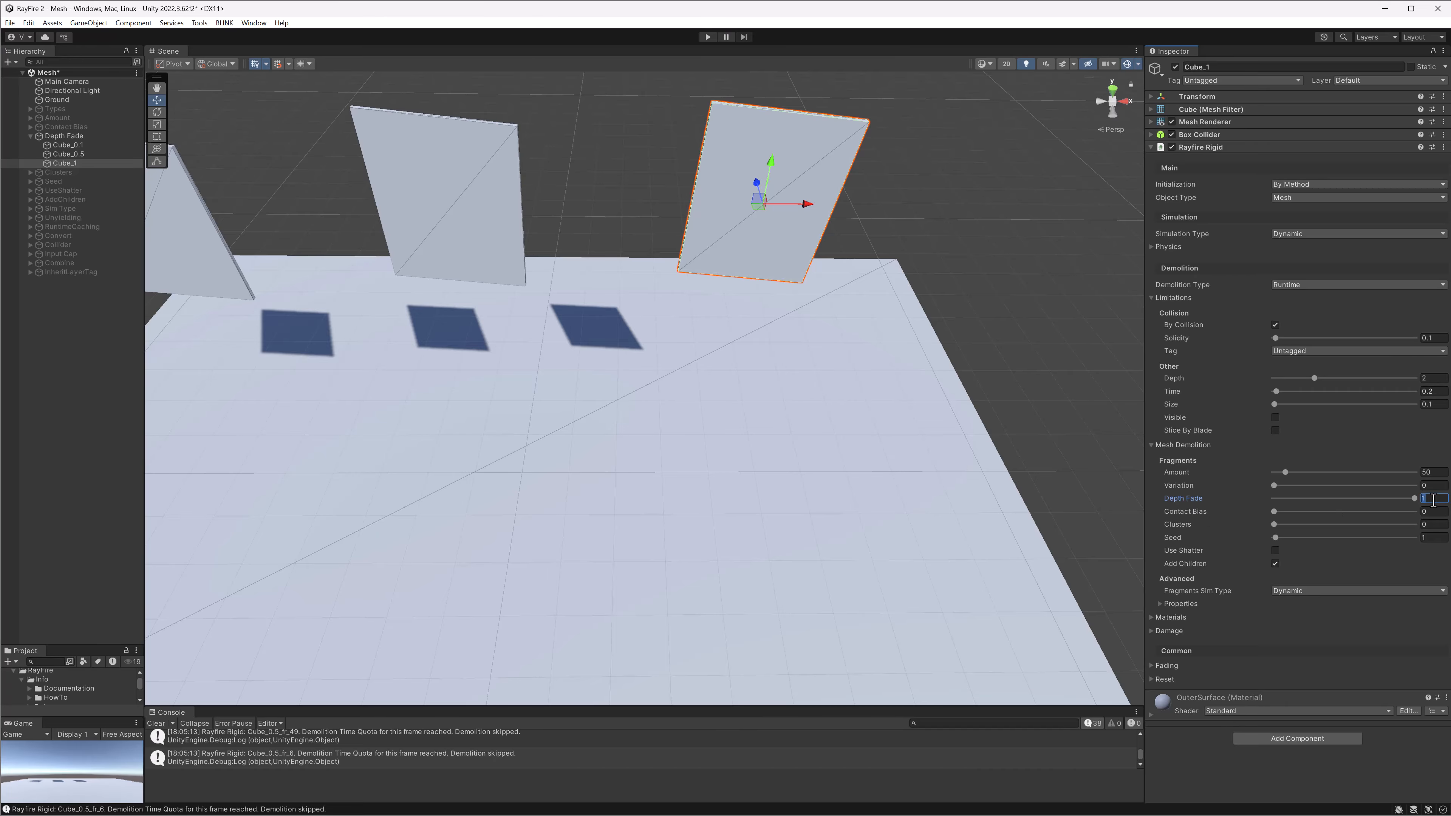
left_click(1432, 472)
left_click_drag(1437, 472, 1409, 473)
Run the simulation with Cube_1 initialized and examine the debris it leaves on the ground
middle_click_drag(784, 425, 700, 372)
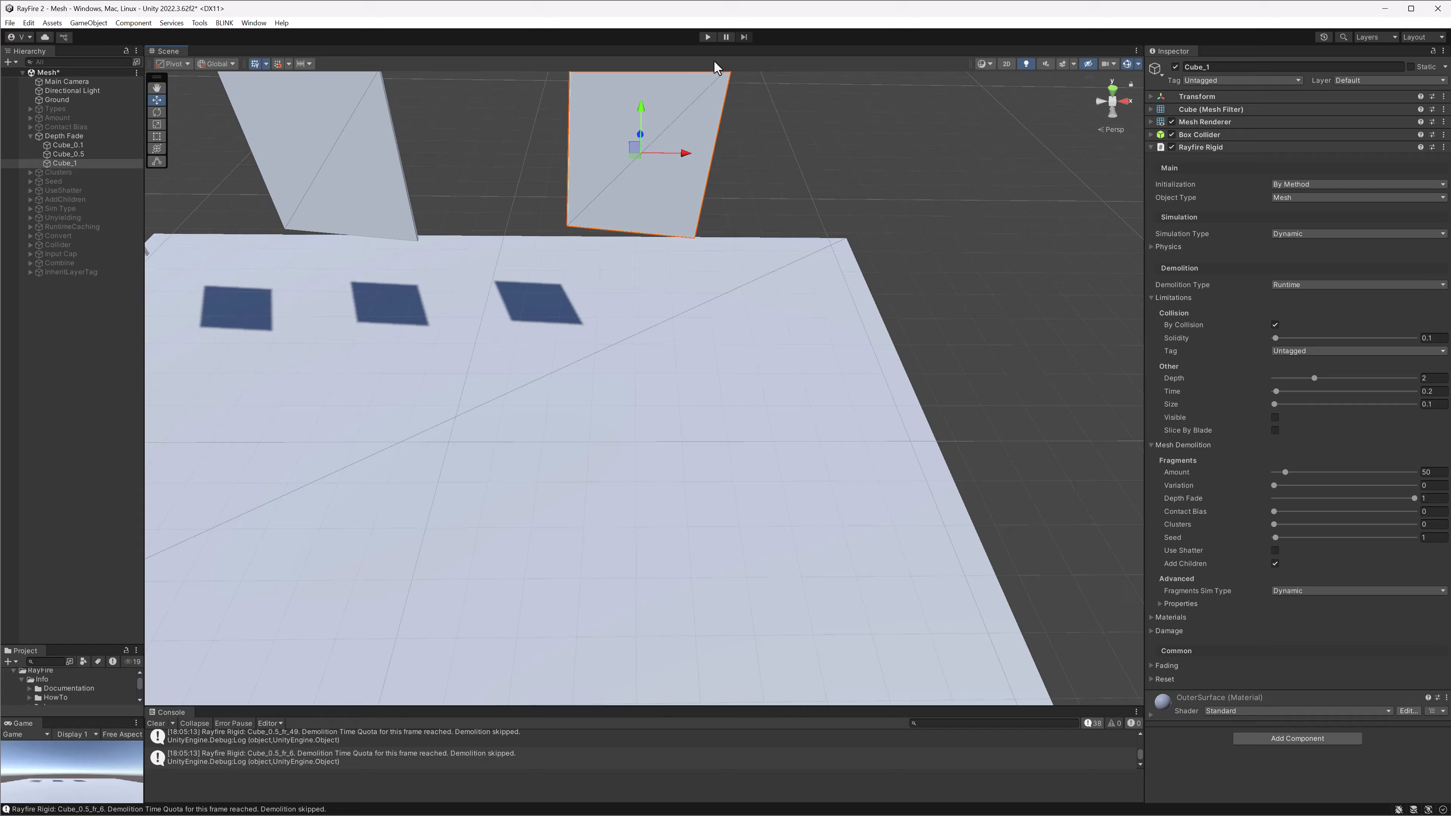
left_click(707, 37)
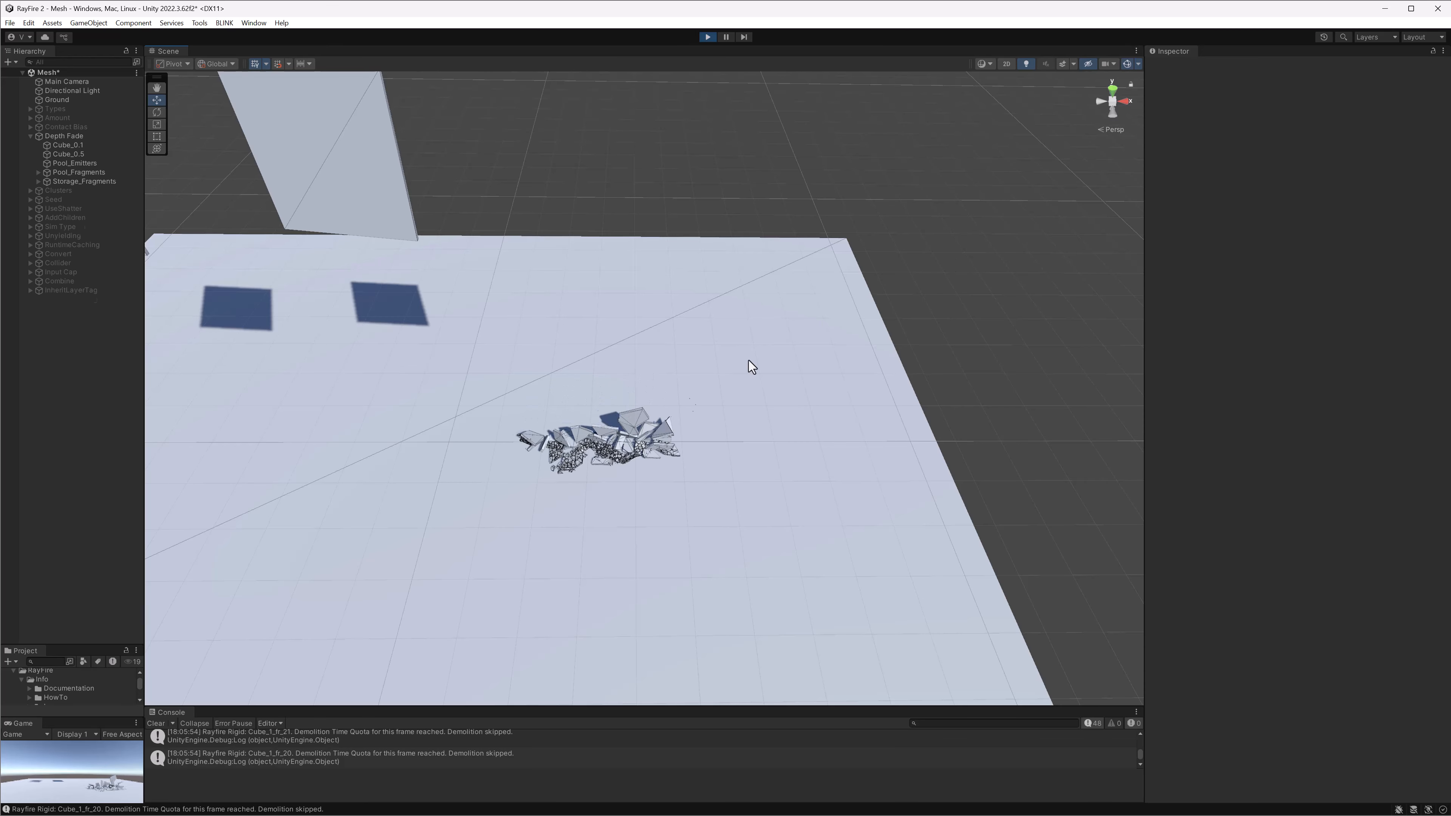
scroll(577, 503, "up", 2)
scroll(578, 507, "up", 4)
middle_click_drag(579, 534, 662, 443)
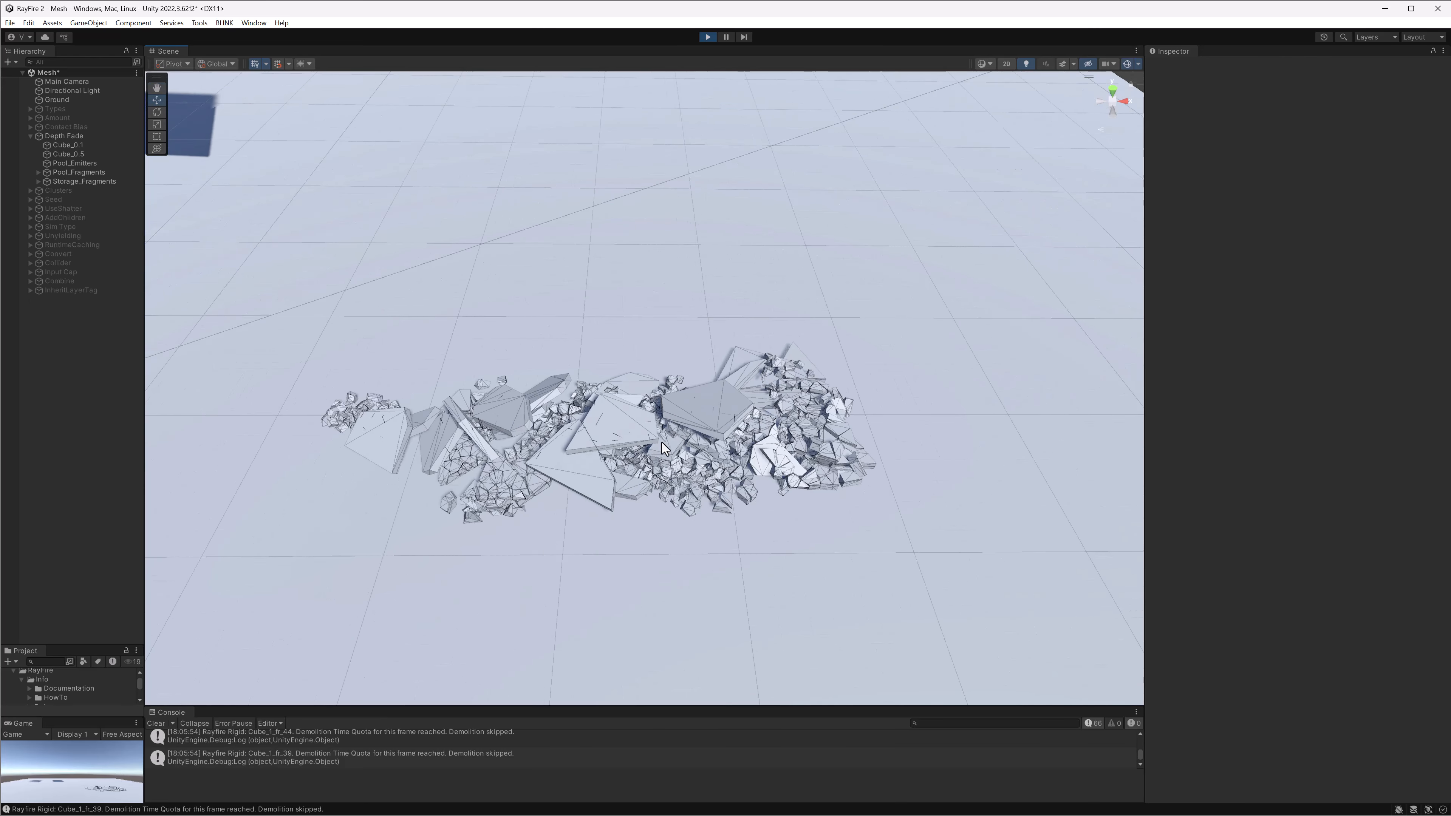
scroll(685, 437, "up", 2)
Move the large Cube_1_fr_41, Cube_1_fr_39 and Cube_1_fr_45 fragments into the debris to demolish them
left_click(747, 424)
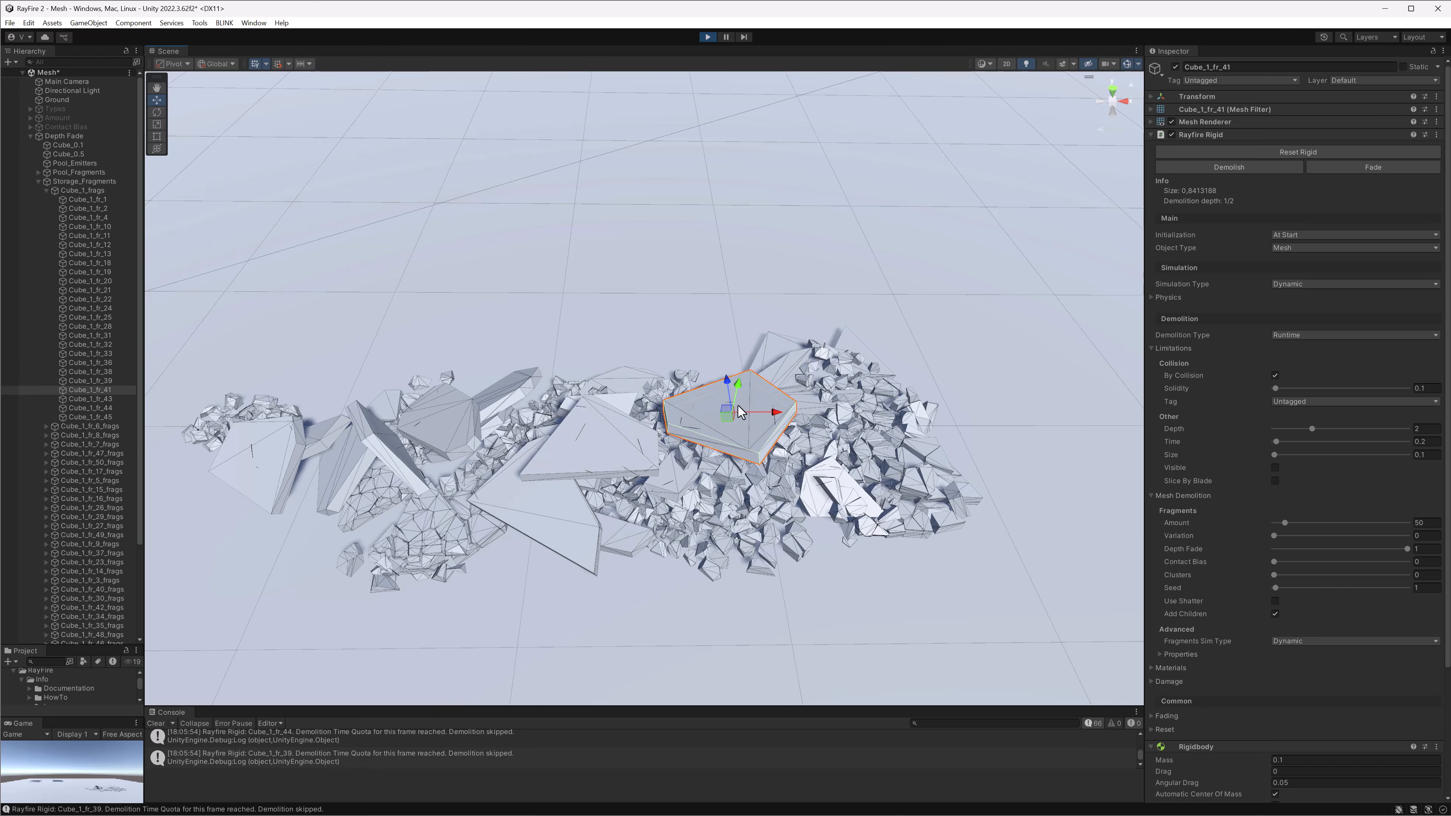
left_click_drag(727, 409, 822, 160)
left_click(584, 455)
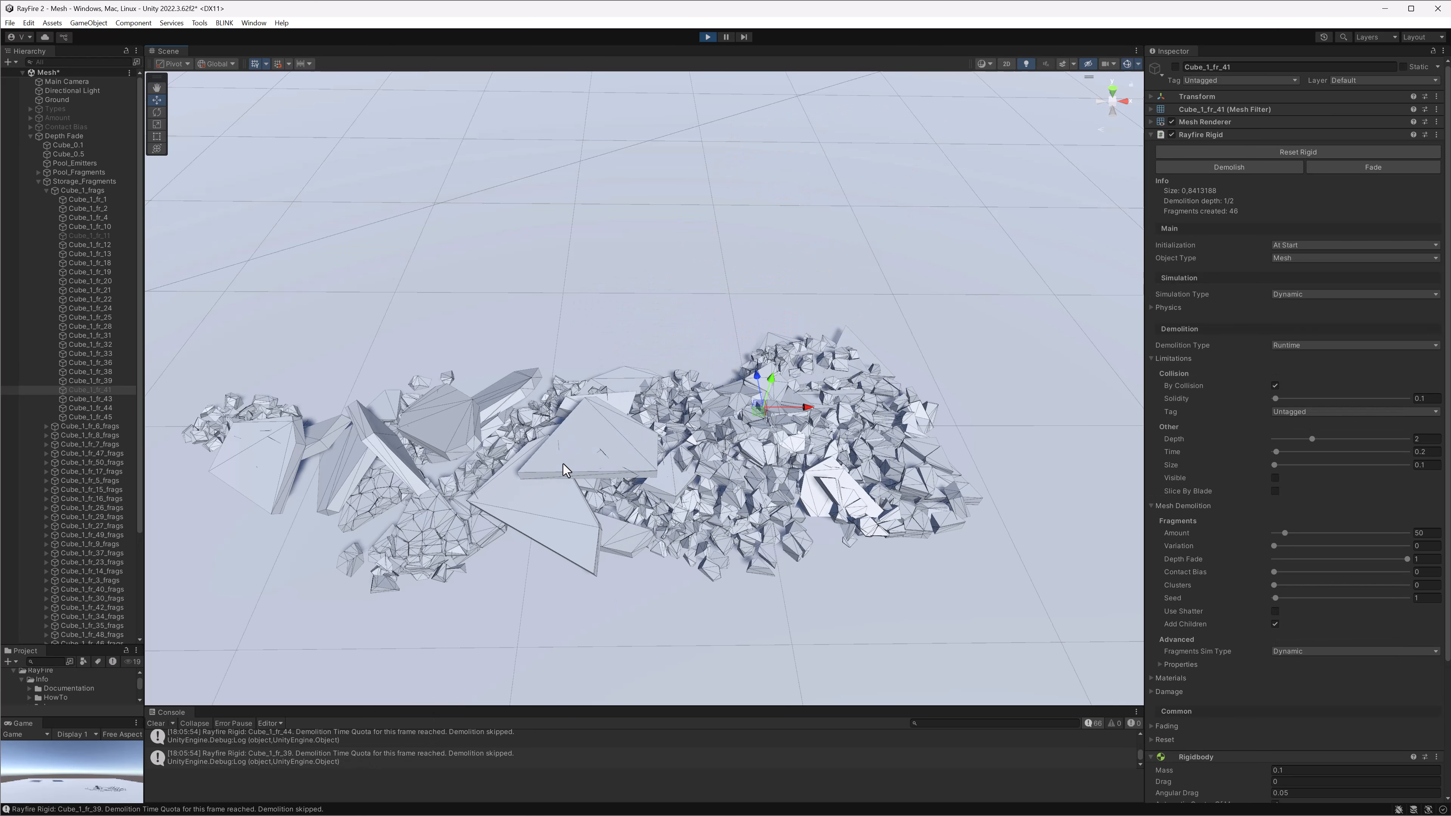
left_click_drag(599, 443, 747, 152)
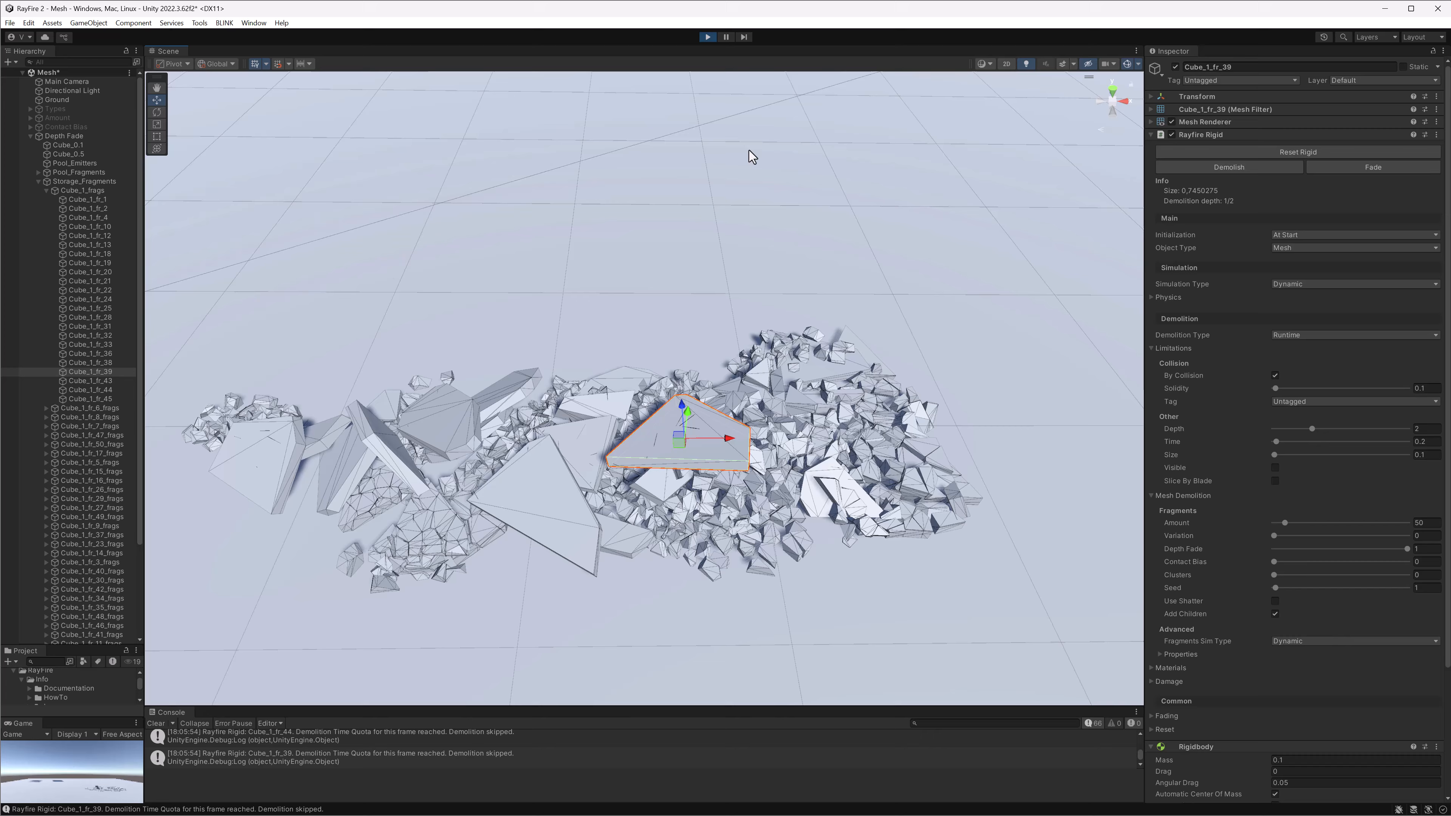
left_click(540, 495)
left_click_drag(552, 504, 784, 65)
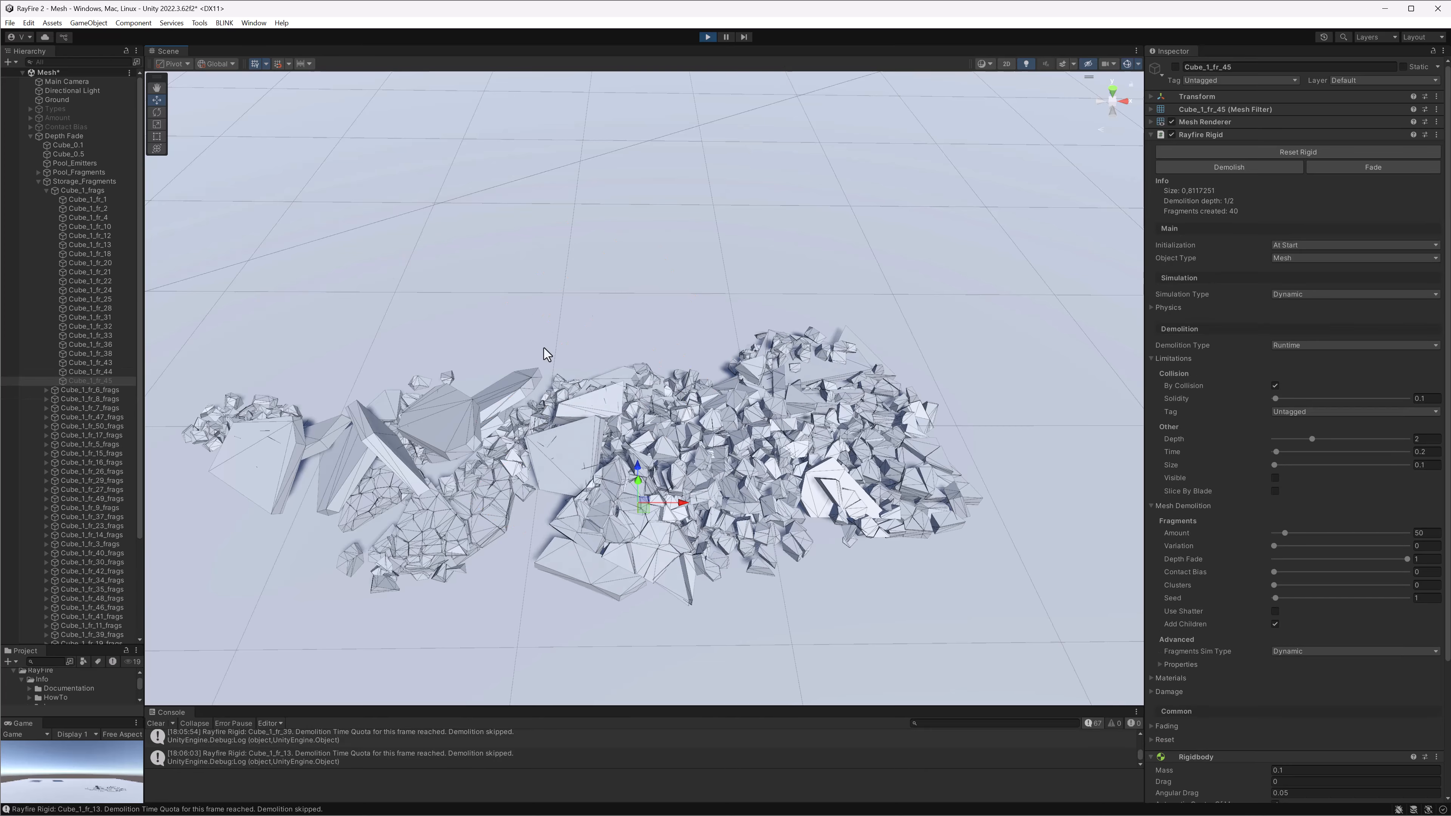
Move the large Cube_1_fr_38 and Cube_1_fr_33 fragments through the pile to demolish them
left_click(468, 430)
left_click_drag(467, 429, 667, 123)
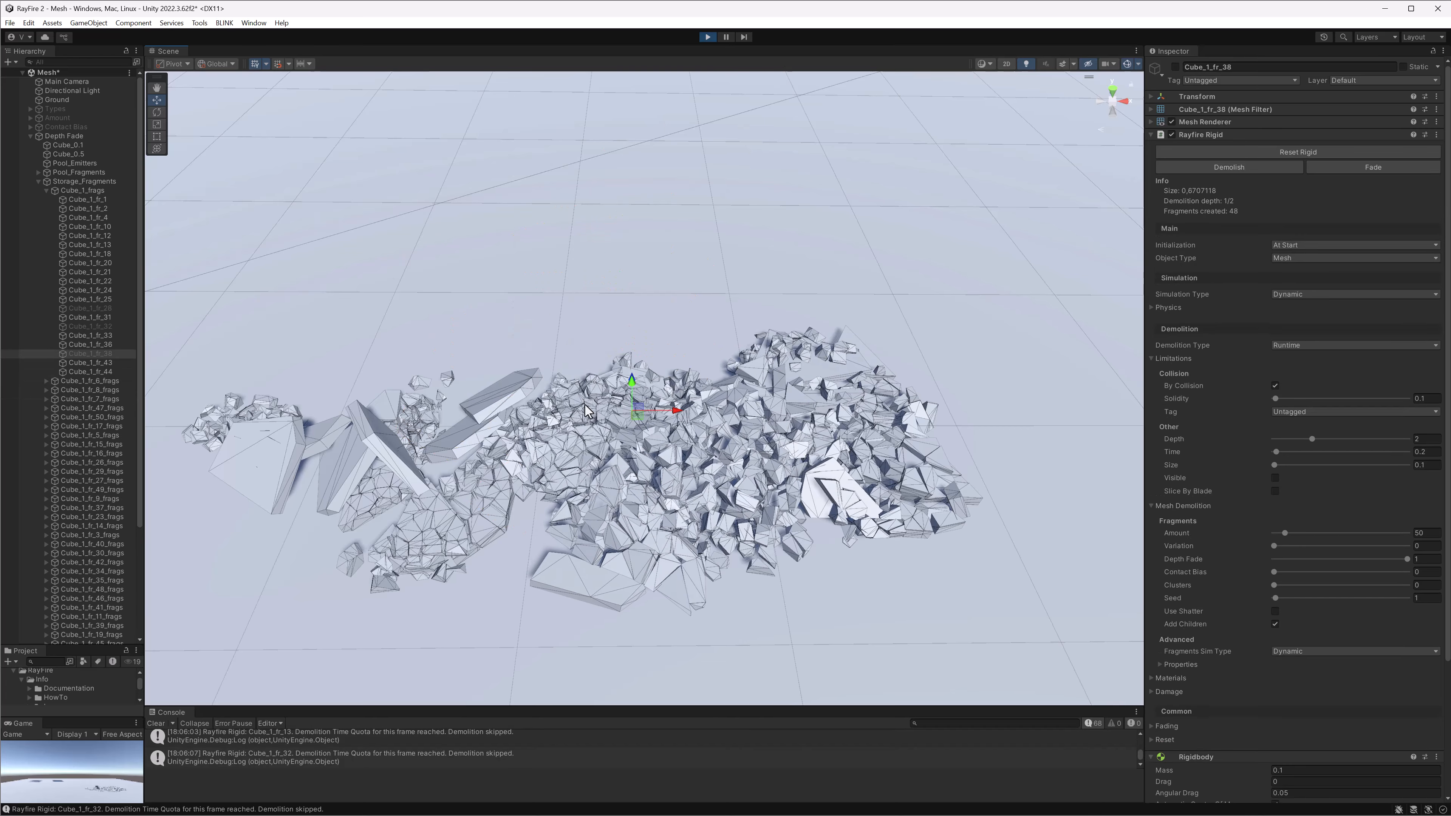
left_click(502, 399)
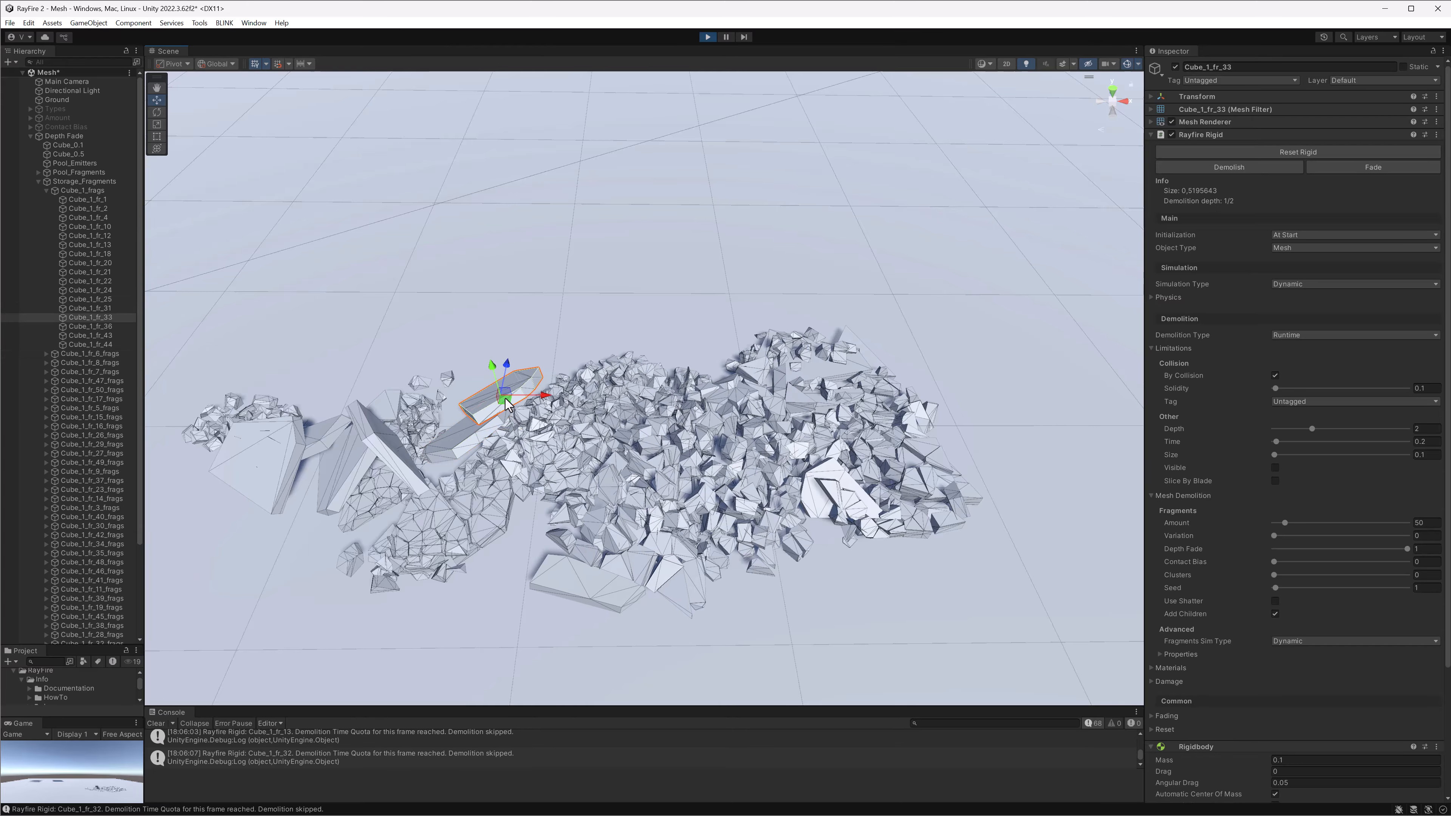
left_click_drag(509, 397, 478, 202)
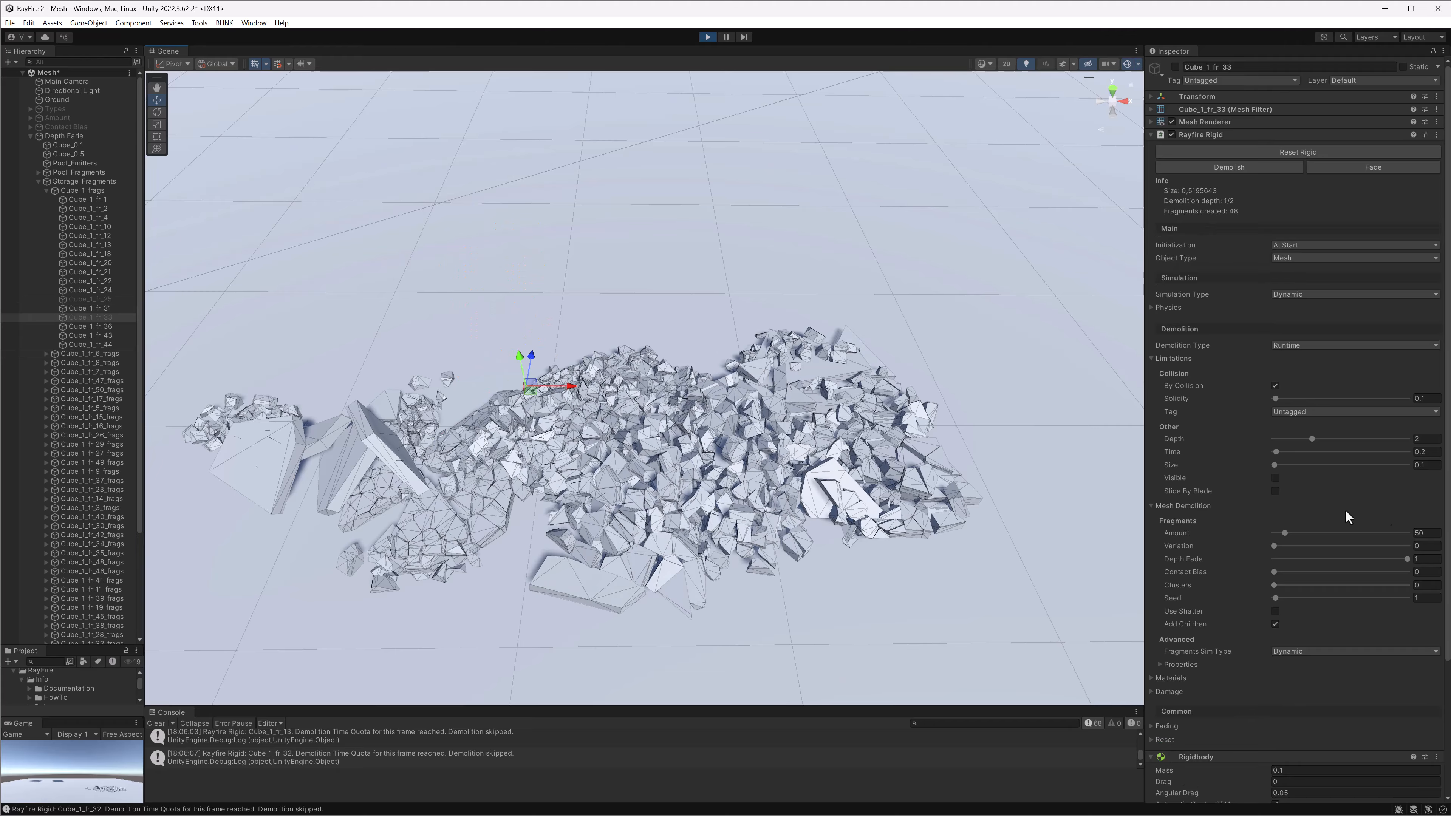
Select the upright Cube_1_fr_31 fragment and check the Depth Fade setting it inherited
left_click(334, 472)
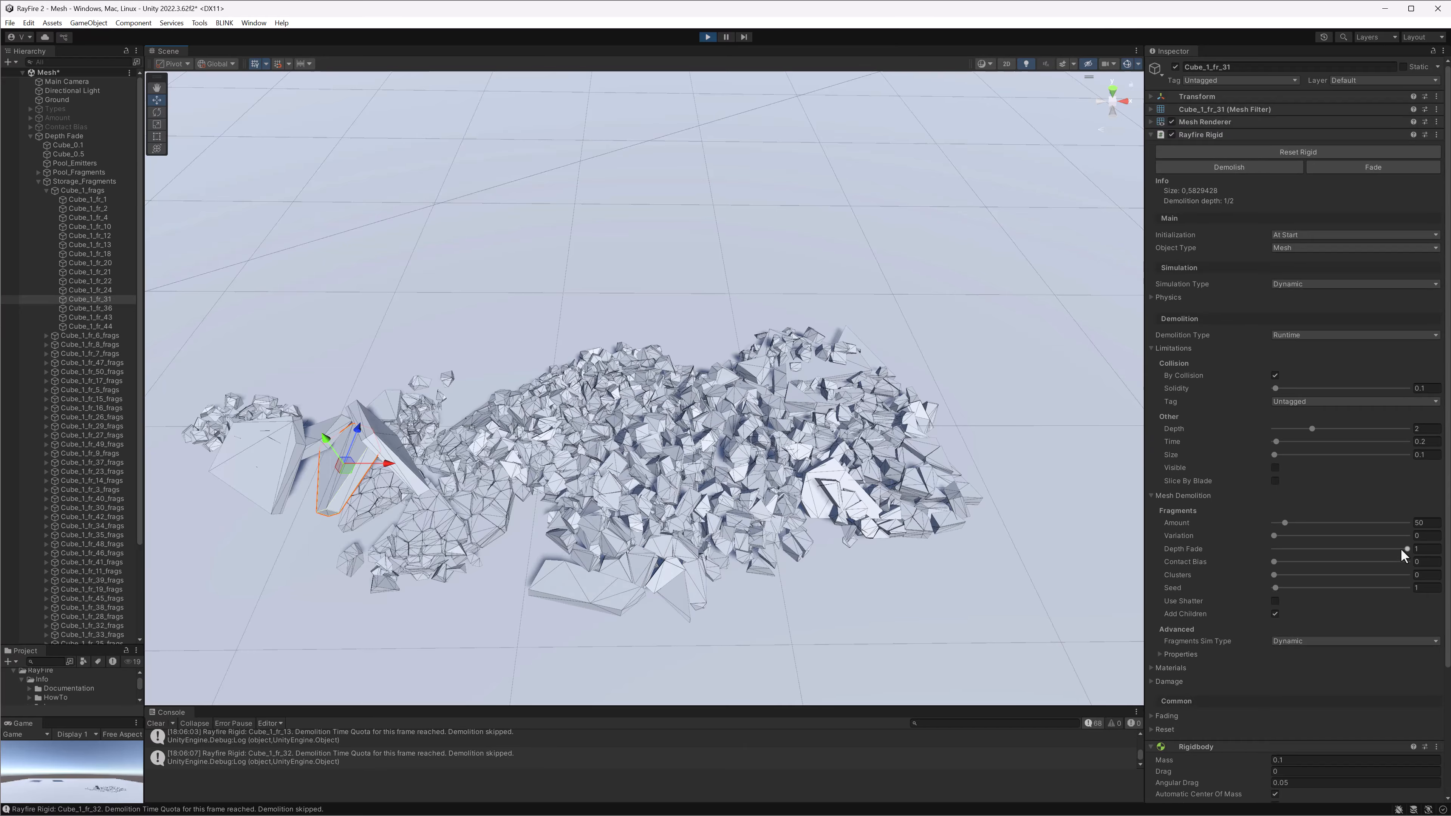
mouse_move(1400, 549)
left_mouse_down()
mouse_move(1322, 550)
mouse_move(1415, 541)
left_mouse_up()
scroll(648, 449, "down", 7)
mouse_move(647, 449)
left_mouse_down("alt")
mouse_move(645, 350)
mouse_move(647, 434)
left_mouse_up("alt")
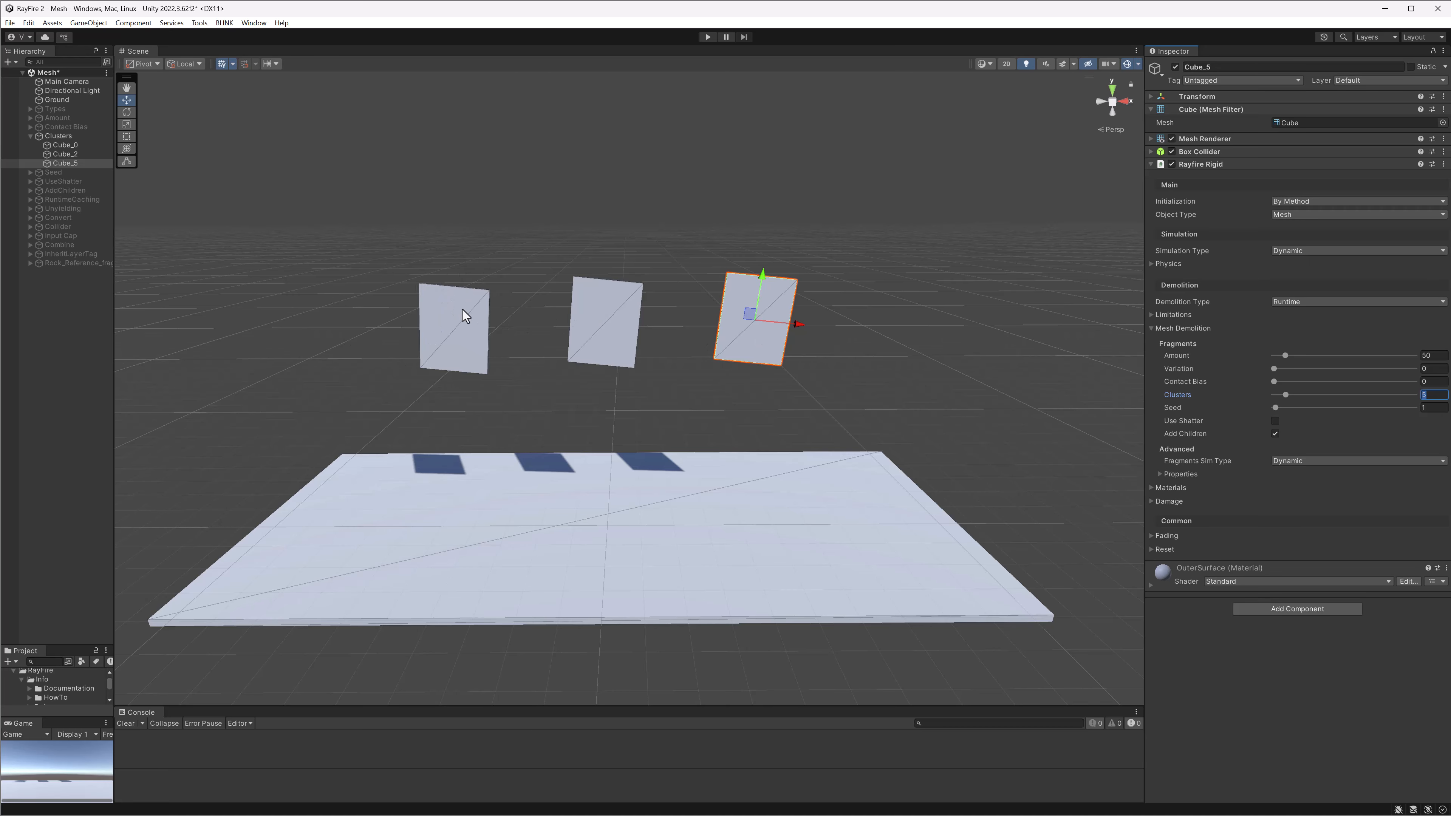
Compare the Clusters setting on the Cube_0, Cube_2 and Cube_5 panels
left_click(456, 321)
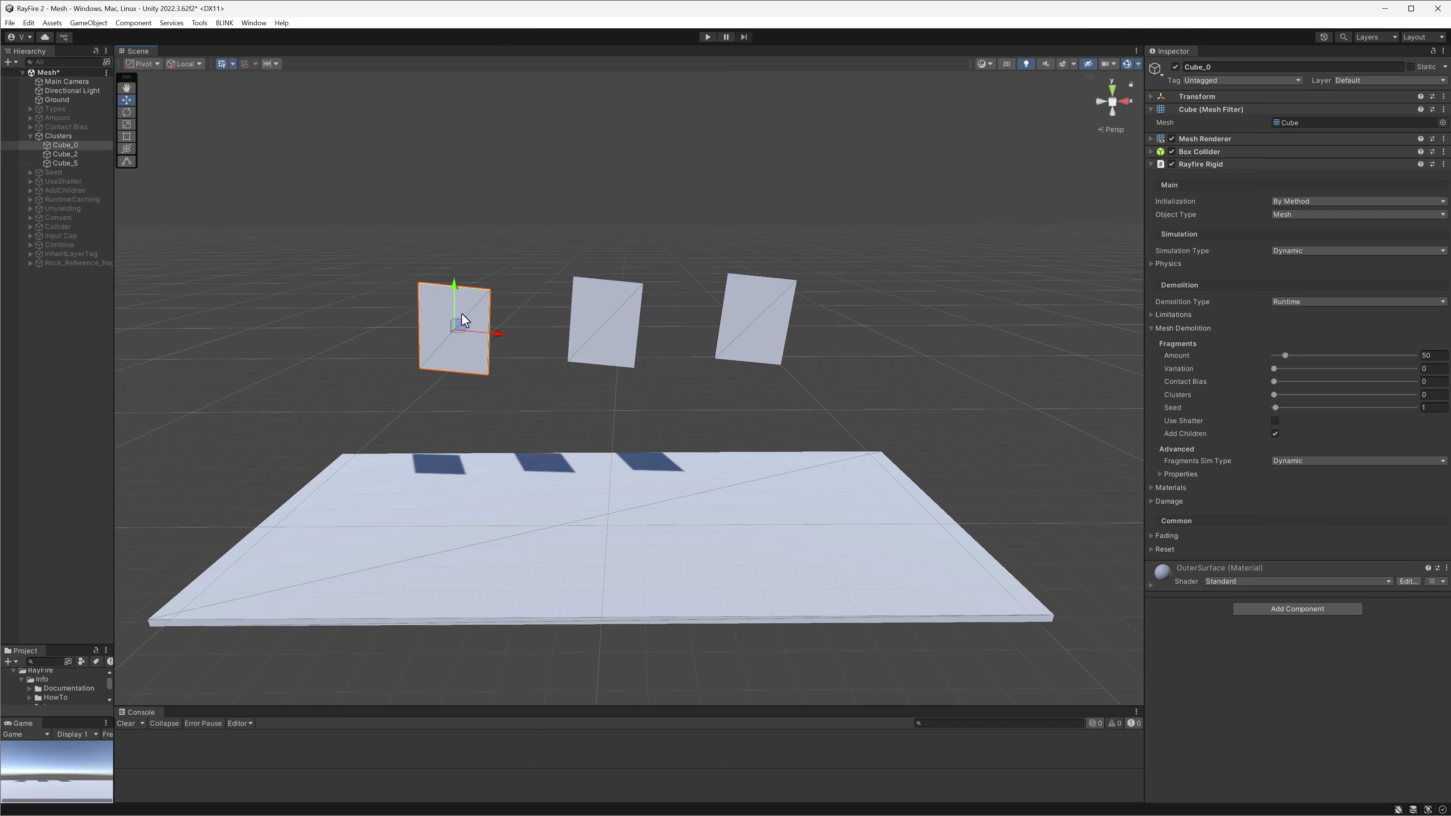
left_click(1434, 395)
left_click(637, 337)
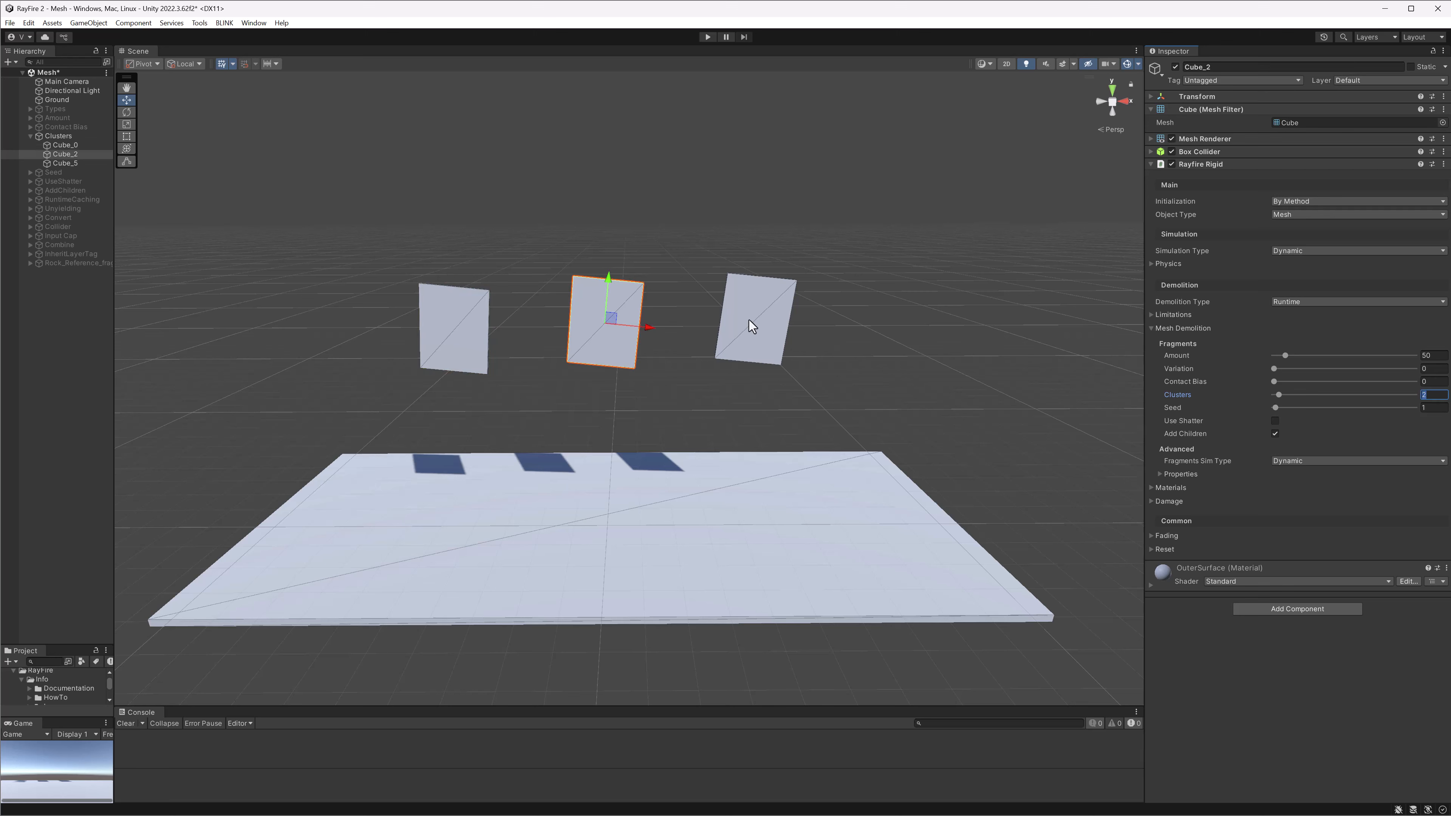
left_click(753, 323)
Start Play mode, select all three Clusters panels together and initialize their Rayfire Rigid components
left_click(708, 37)
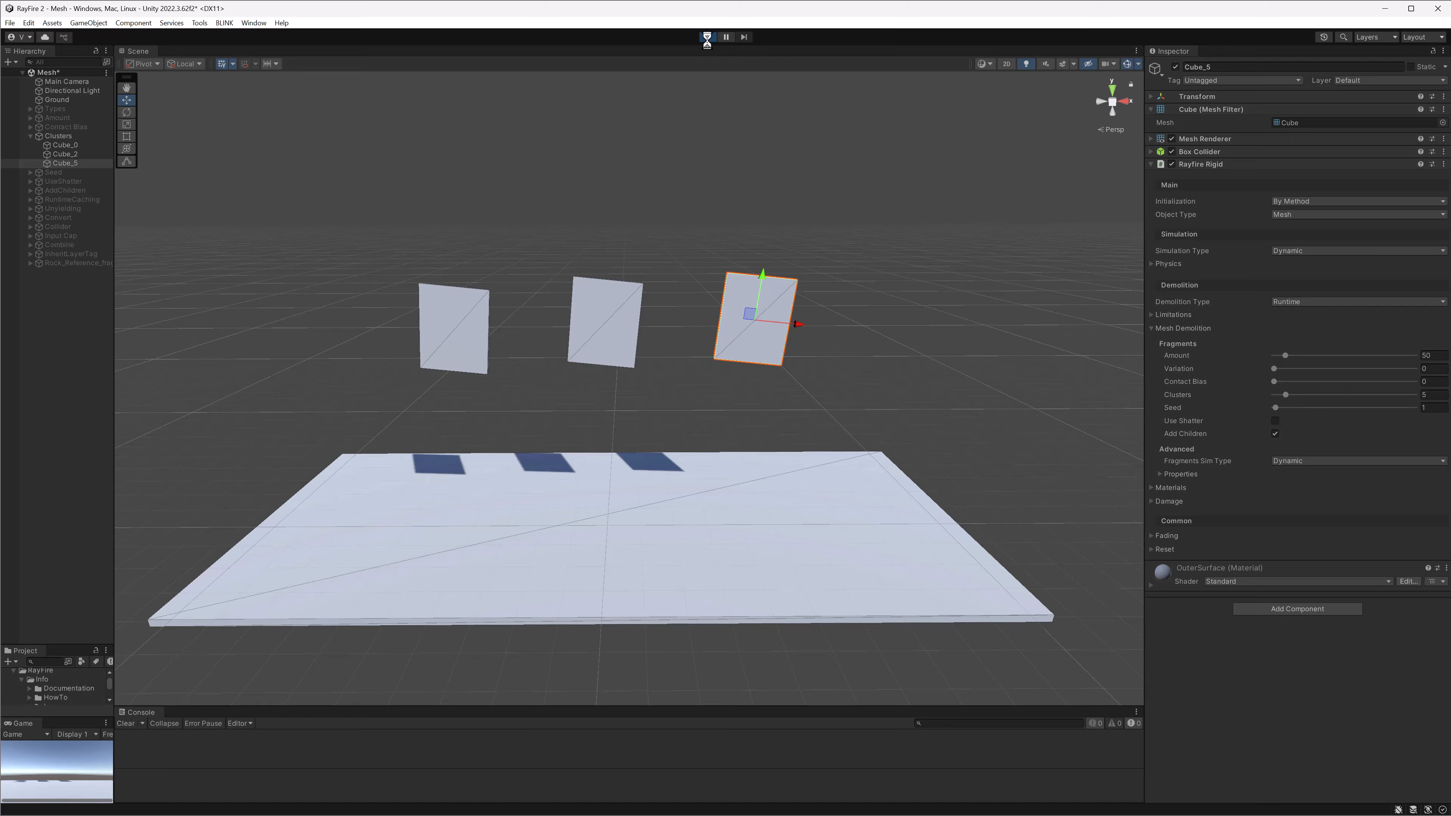
left_click_drag(382, 211, 949, 376)
left_click(1298, 182)
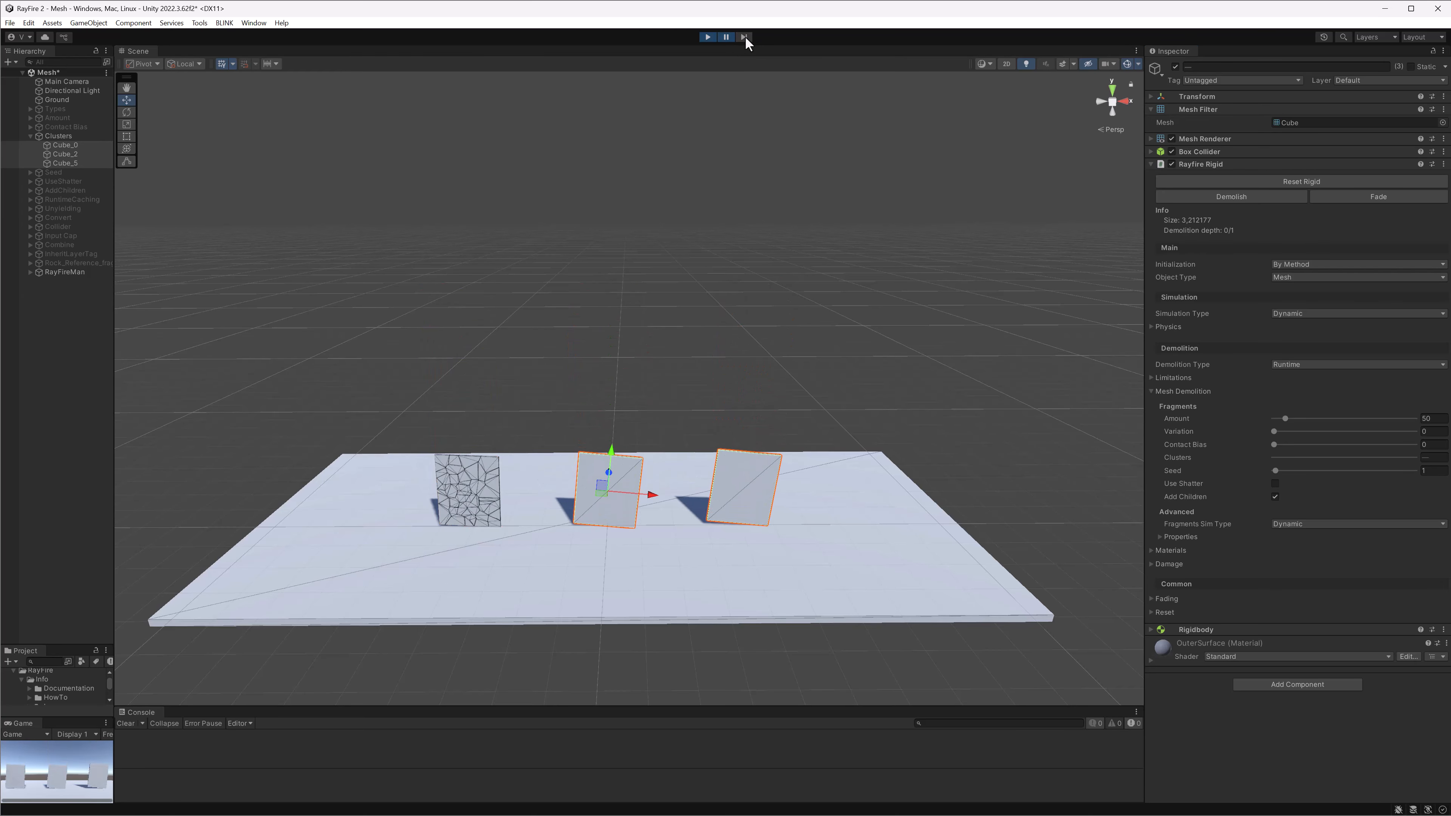
Frame the fractured Cube_0 panel and select individual fragments one by one to examine their shapes and sizes
left_click_drag(385, 409, 526, 557)
key("f")
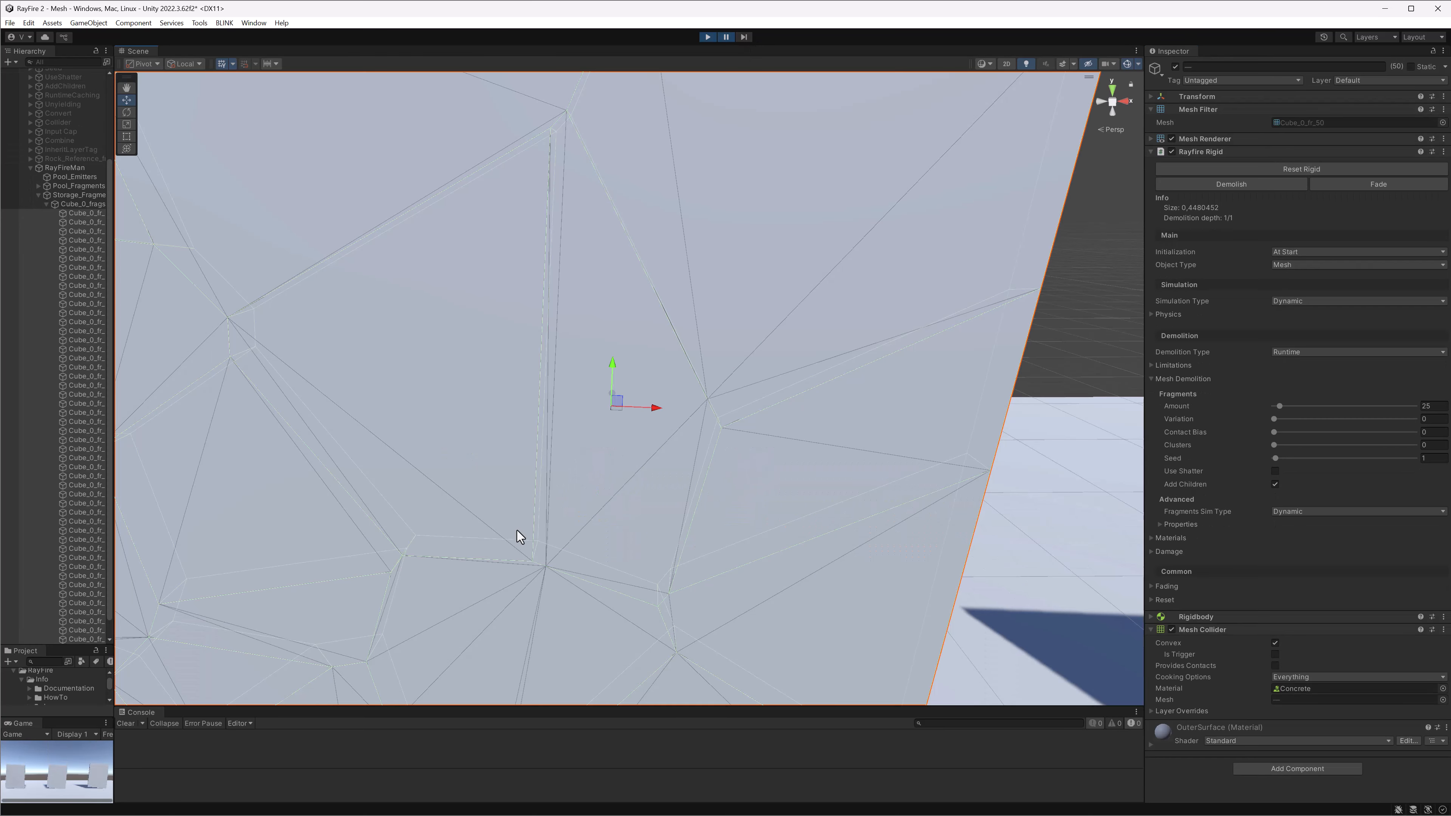
scroll(530, 516, "down", 5)
left_click(480, 431)
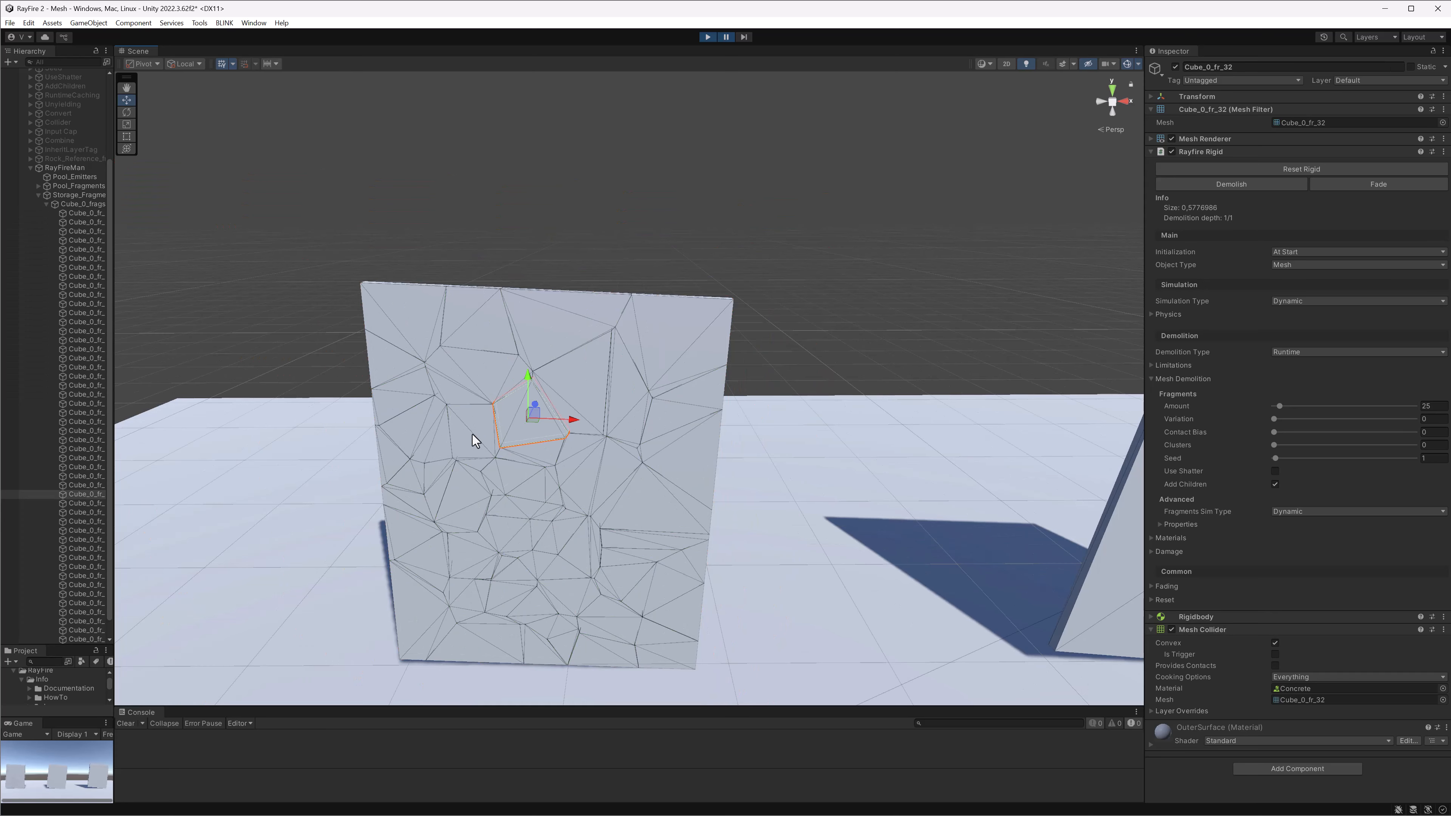
left_click(468, 487)
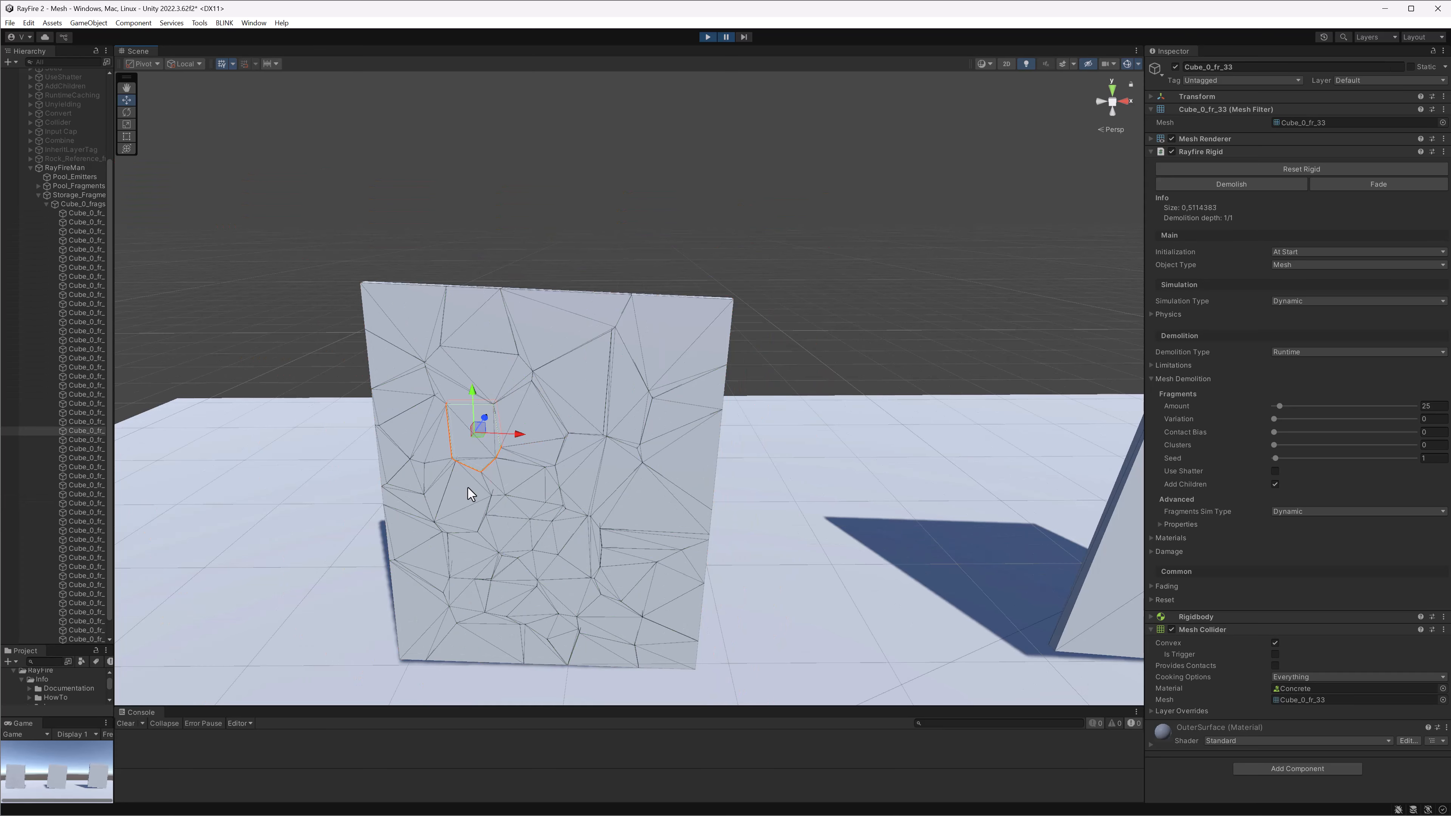
left_click(513, 477)
left_click(543, 505)
left_click(593, 473)
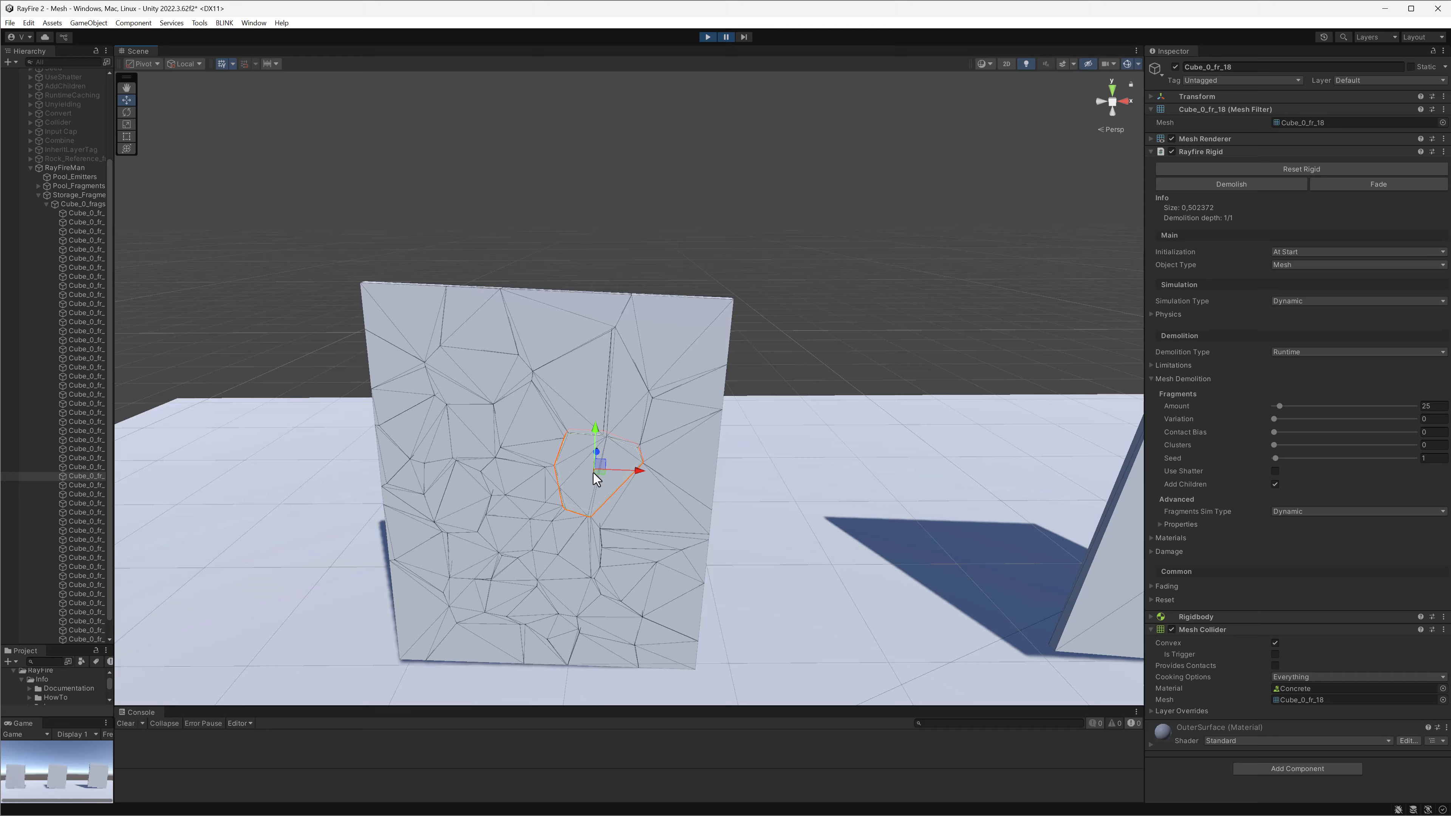
left_click(559, 415)
left_click(596, 390)
scroll(580, 385, "down", 6)
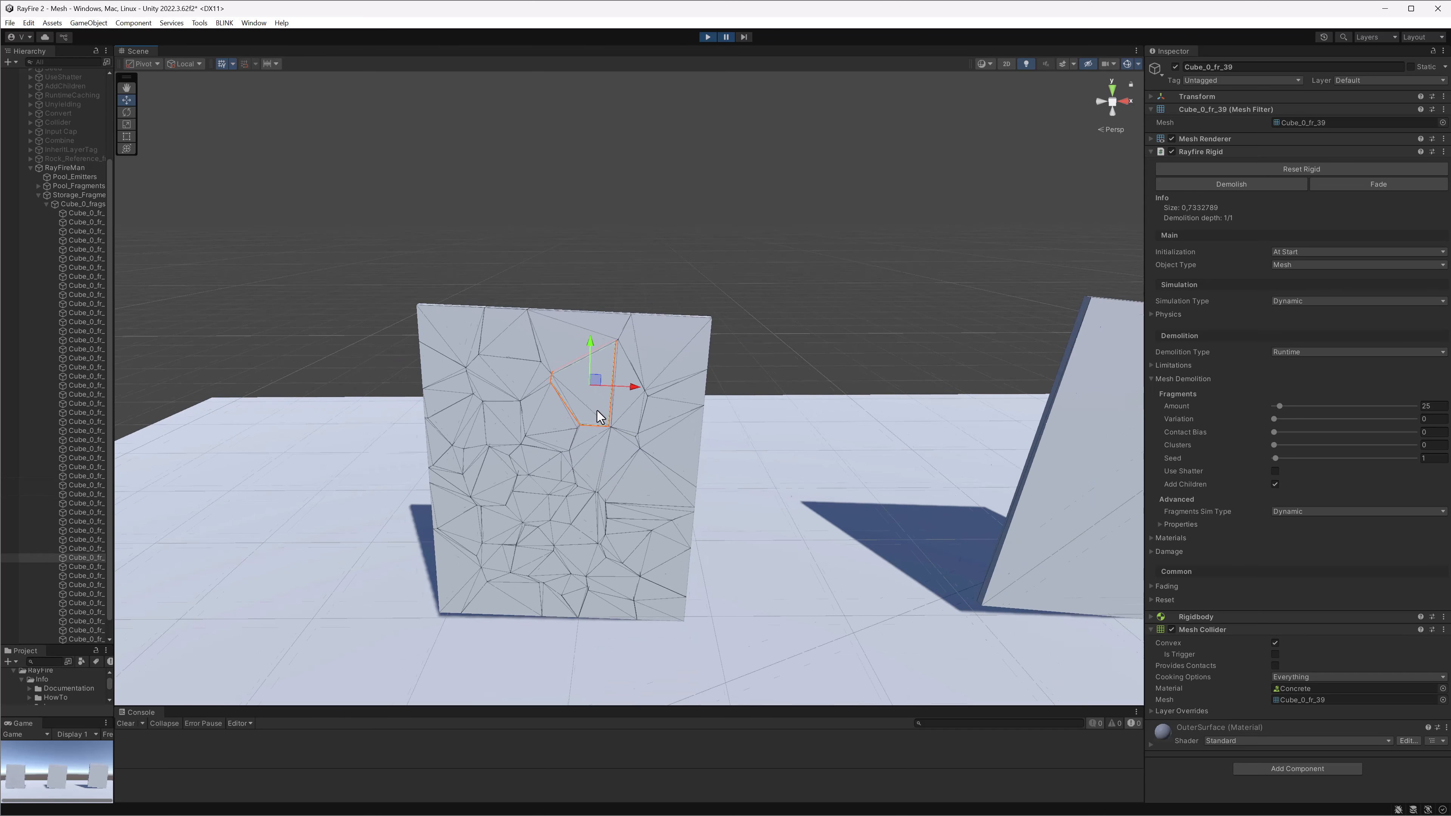
Select the intact Cube_2 panel in the paused simulation
middle_click_drag(612, 394, 504, 405)
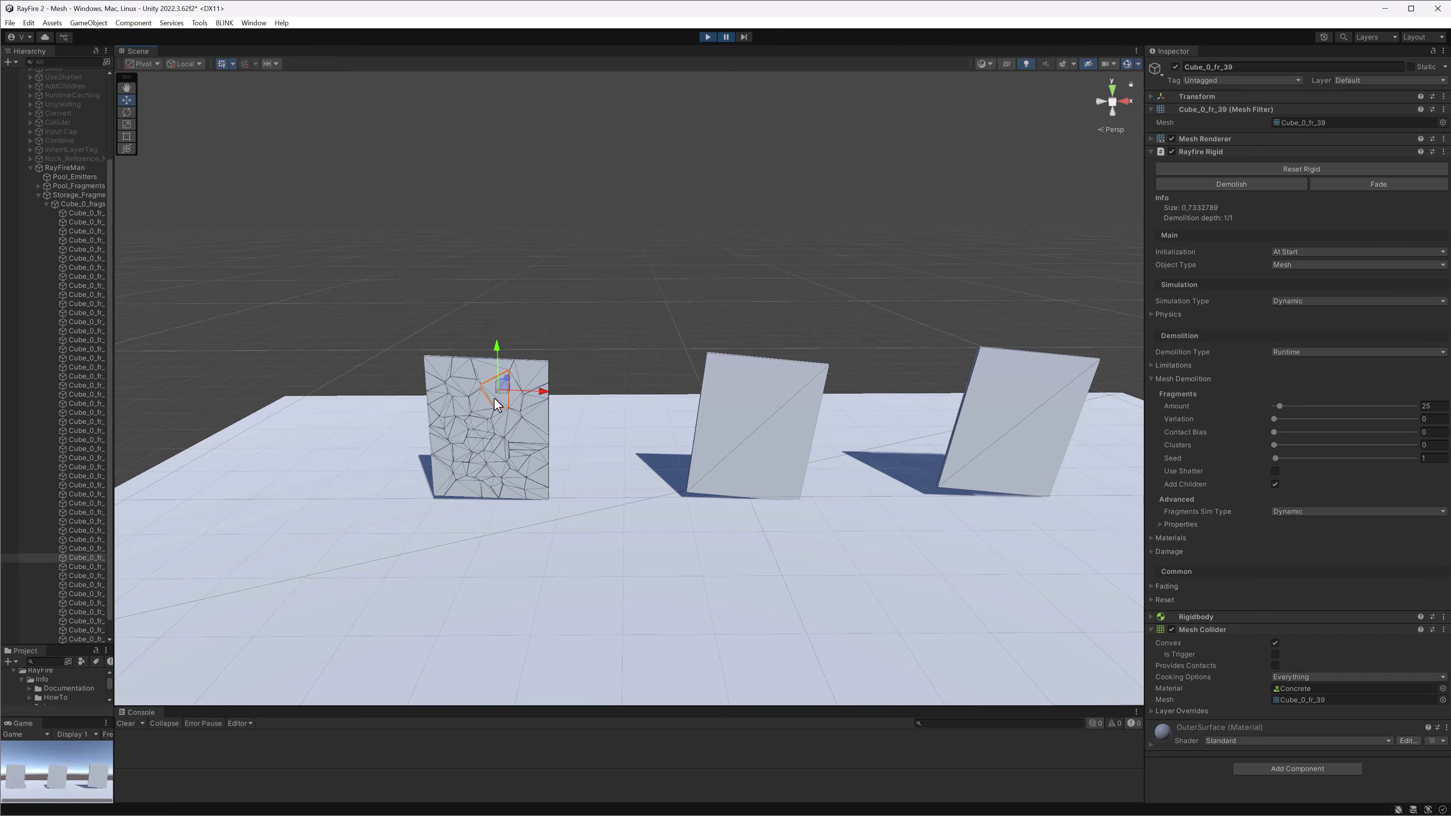
middle_click_drag(662, 414, 518, 405)
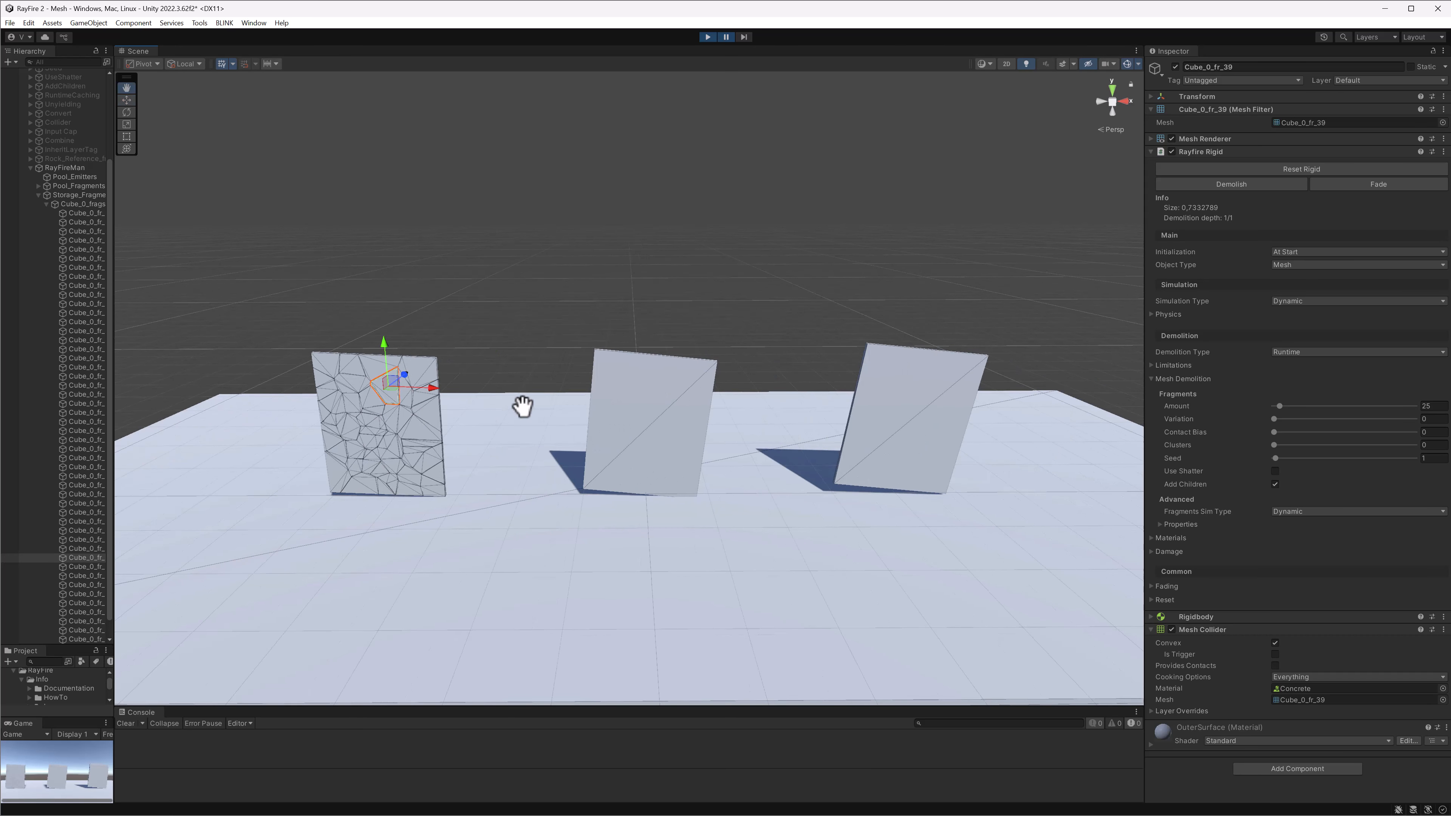
left_click(613, 391)
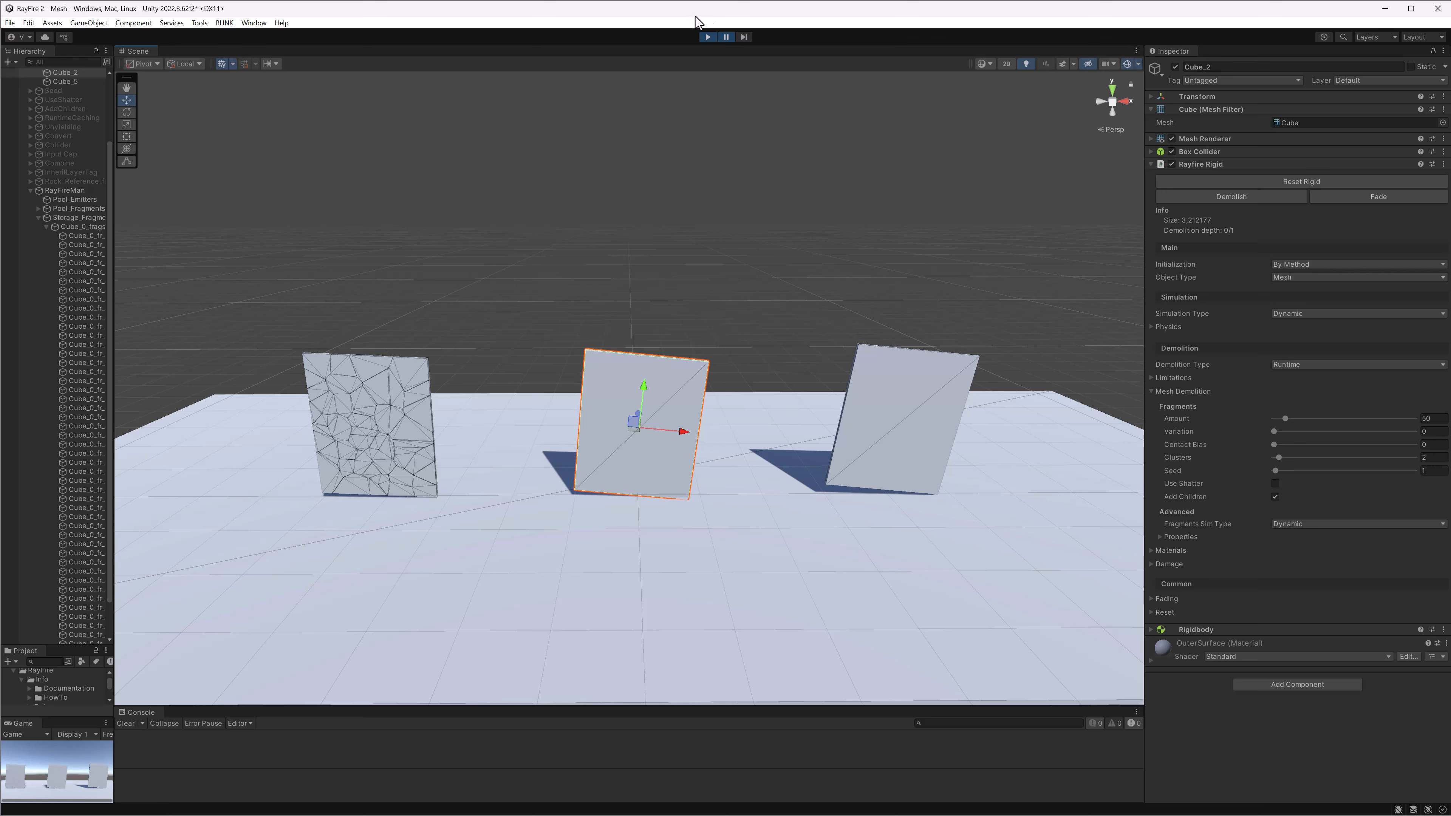
Advance the paused simulation by one frame to demolish Cube_2, and select its upper fragment
left_click(743, 35)
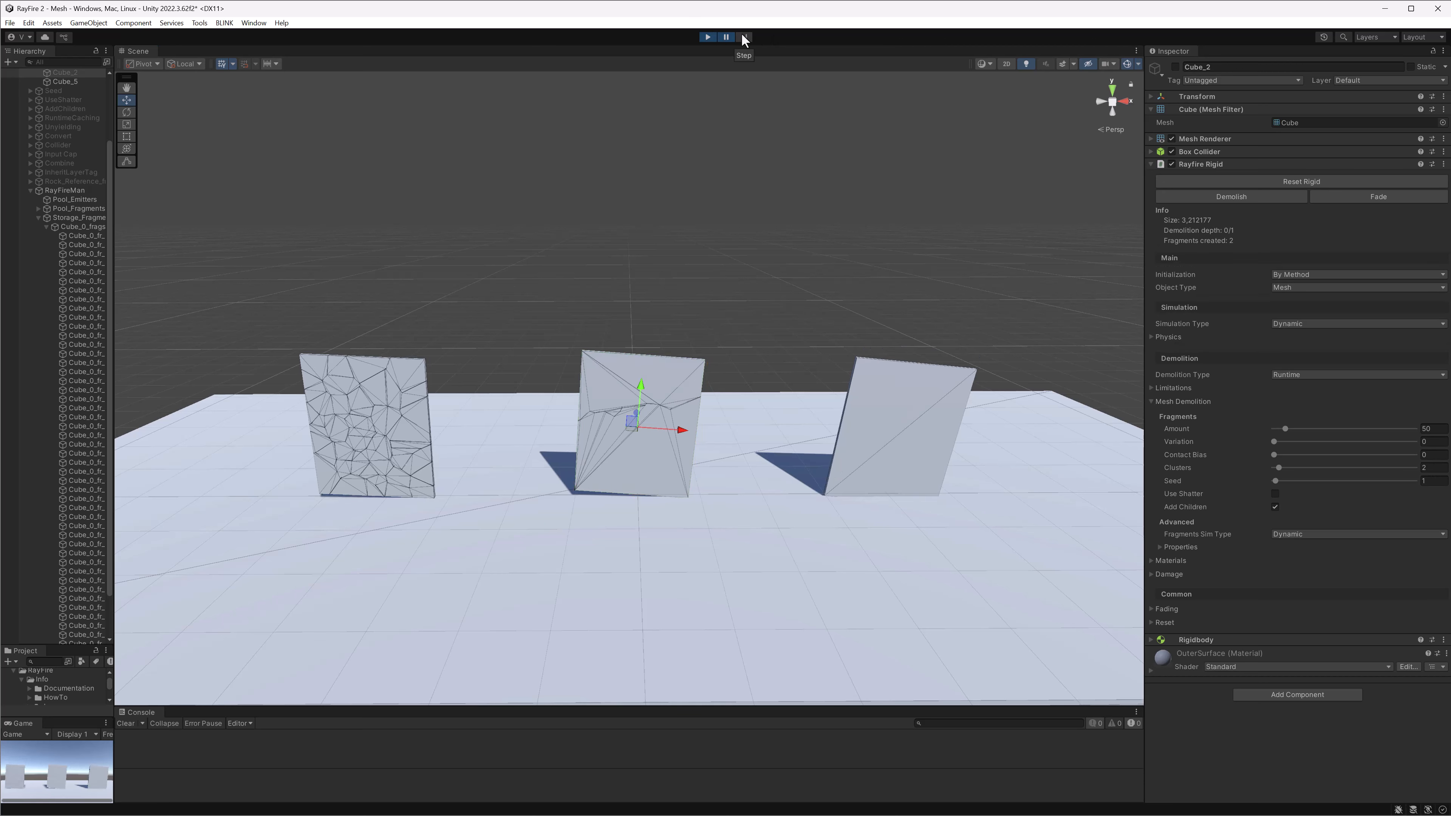
left_click(632, 367)
scroll(632, 367, "up", 3)
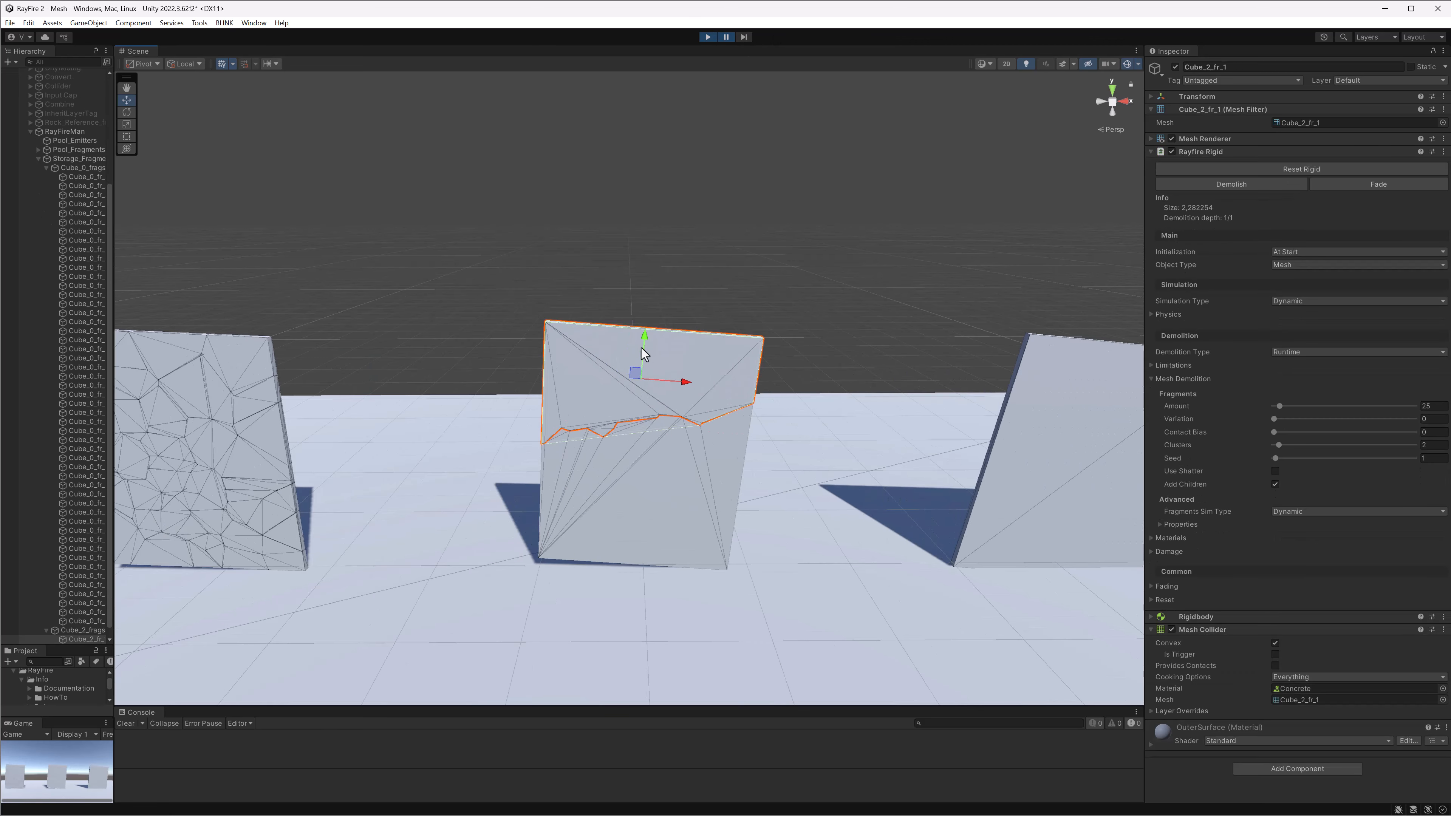
Lift Cube_2's upper fragment off the lower one to expose the break, and undo the move
left_click_drag(642, 348, 644, 299)
left_click_drag(647, 492, 513, 376, "alt")
left_click(644, 471)
key("ctrl+z")
key("ctrl+z")
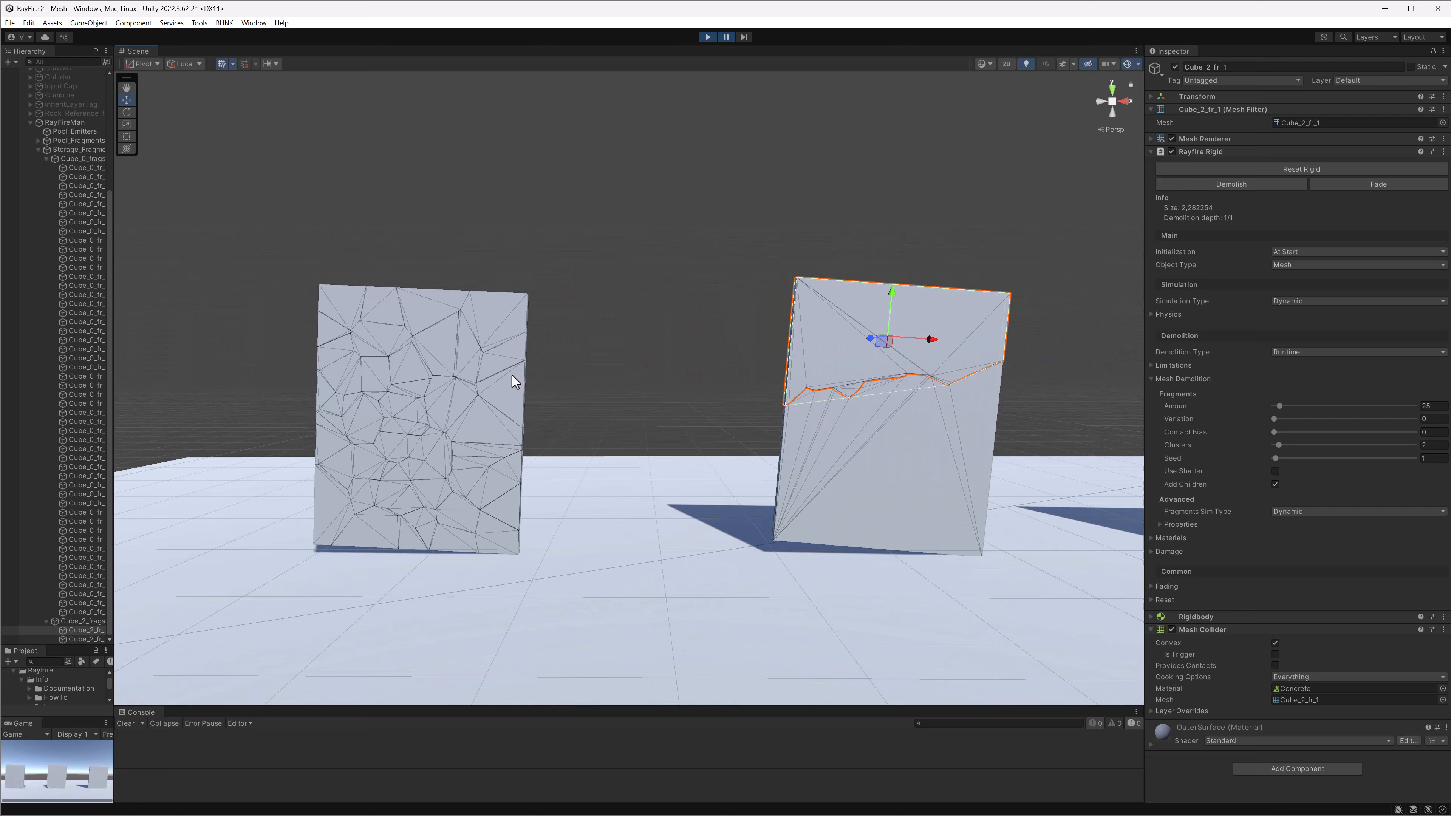
Compare small fragments on the edge of Cube_0 with Cube_2's upper fragment by selecting them one by one
left_click(329, 370)
left_click(324, 386)
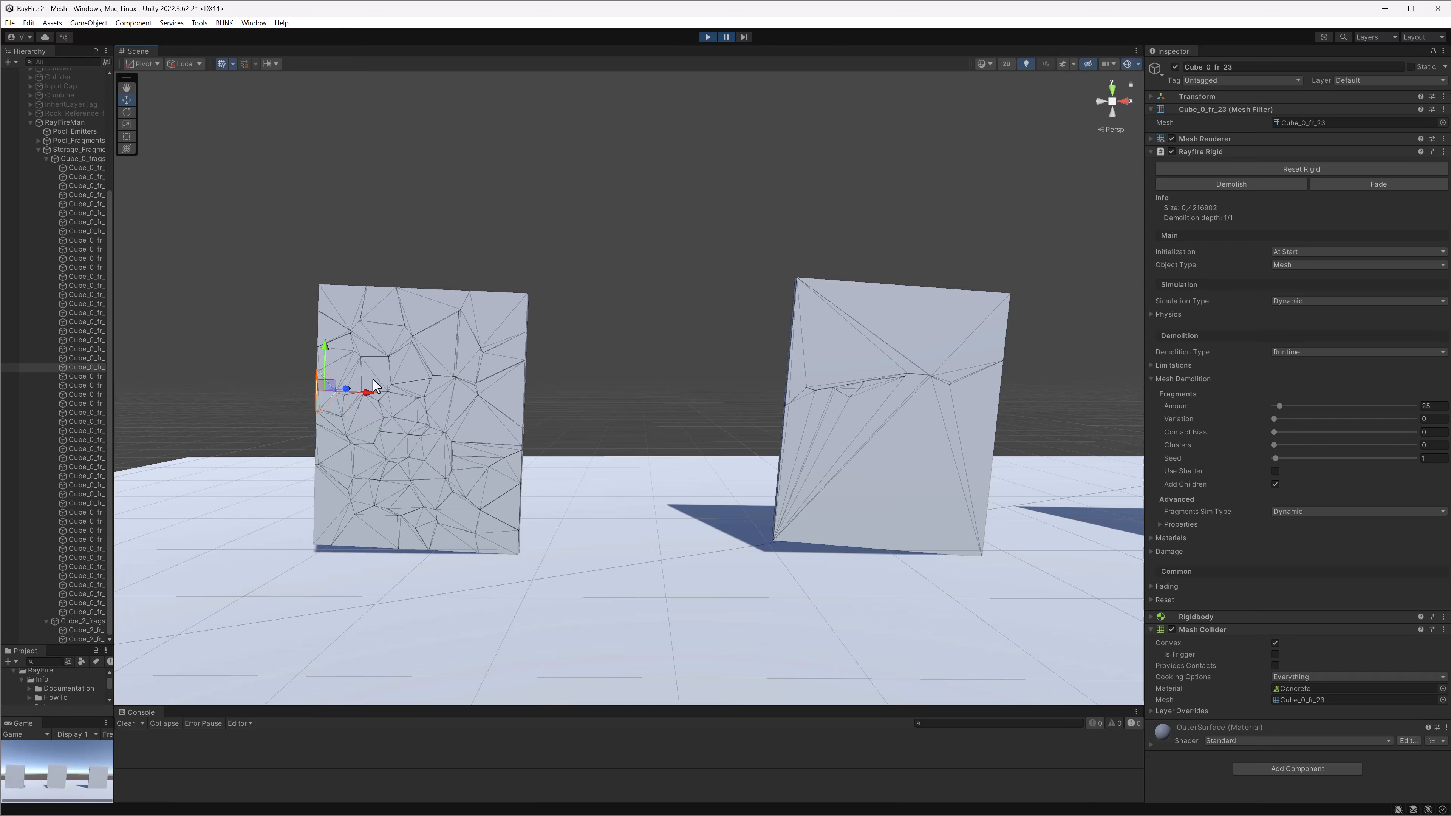
left_click(1432, 458)
left_click(880, 328)
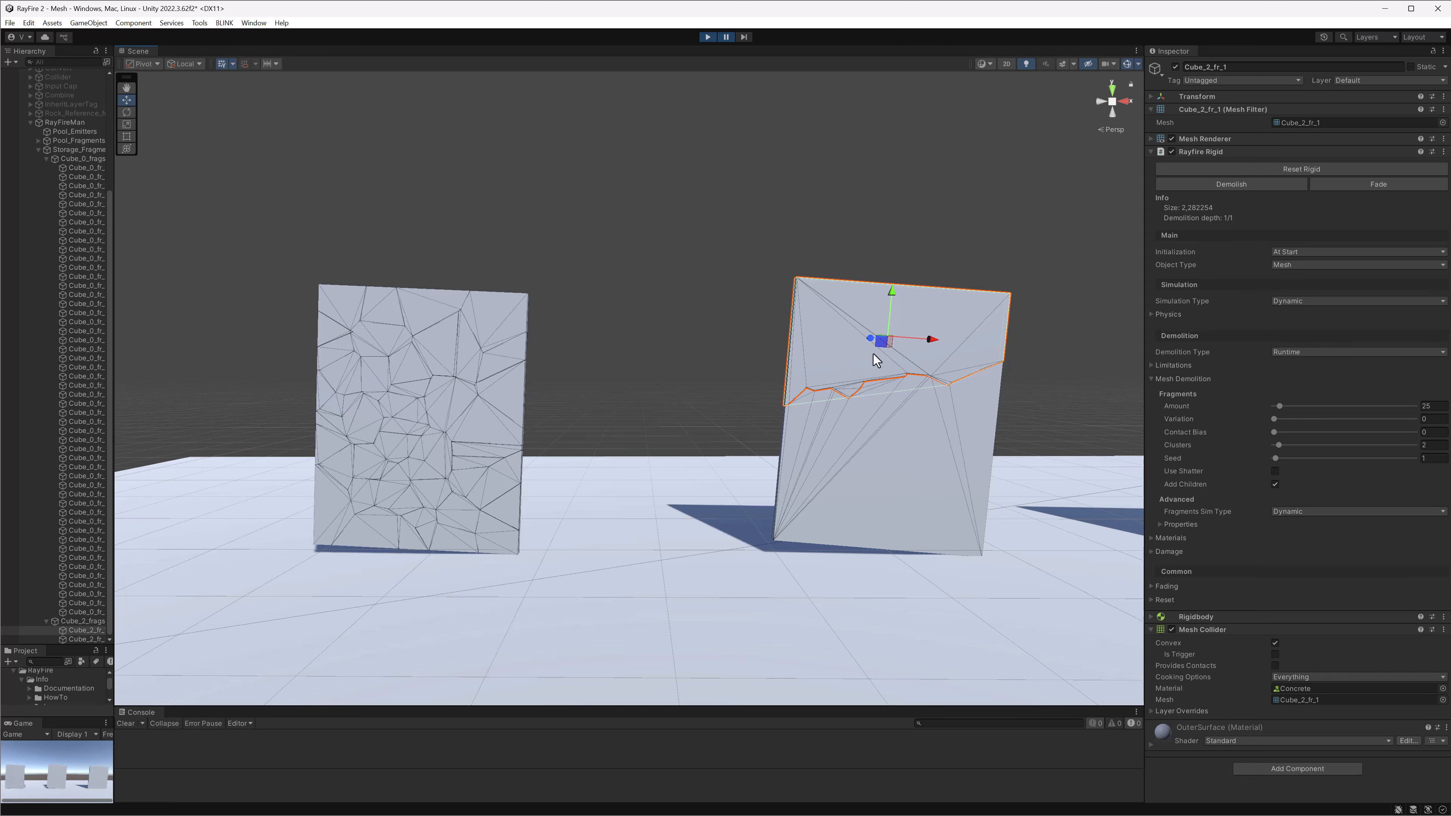
Raise the row of Cube_0 fragments matching Cube_2's break line together with Cube_2's upper fragment, and undo the move
left_click(324, 370)
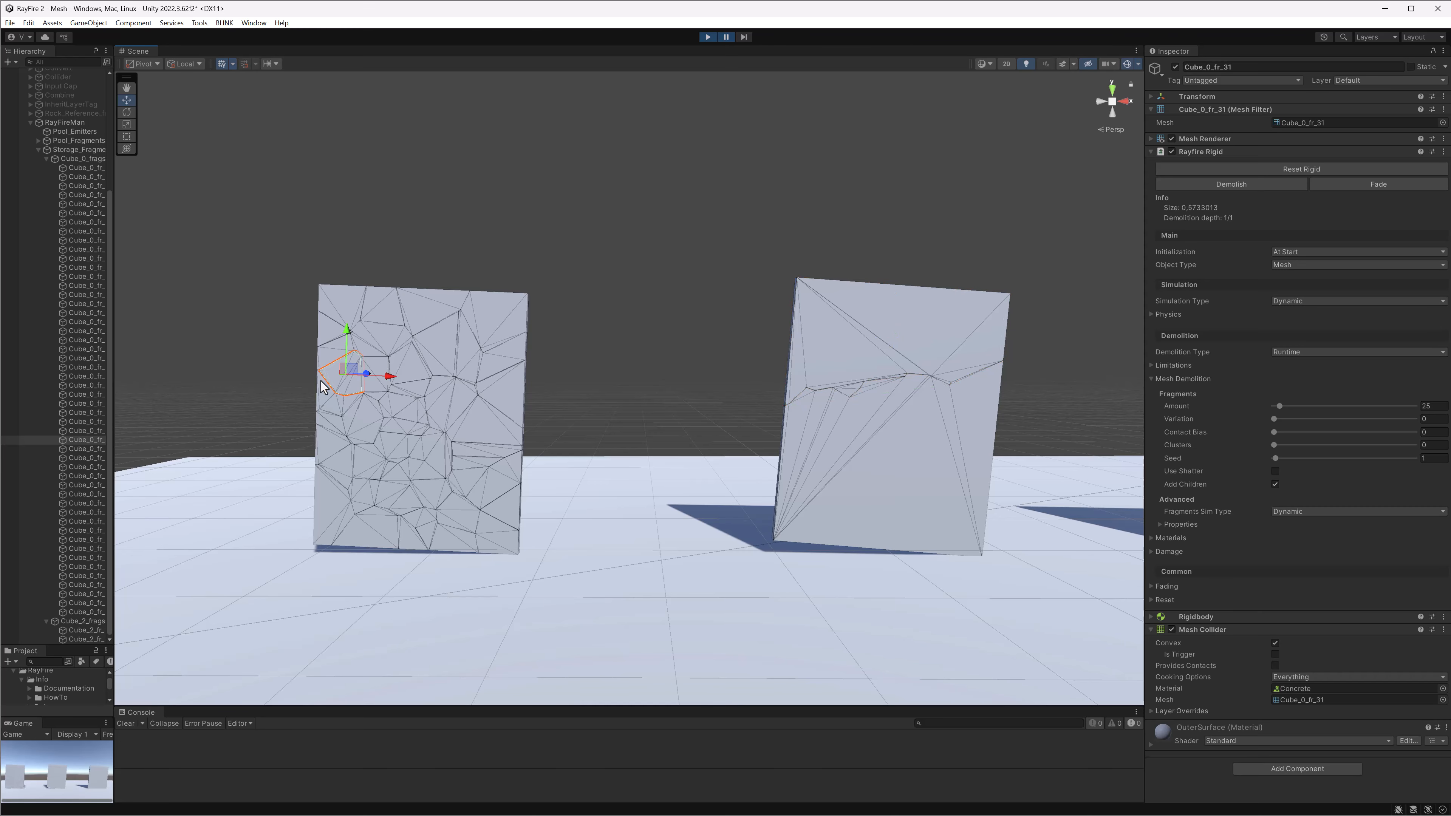
left_click(321, 382, "shift")
left_click(377, 371, "shift")
left_click(402, 367, "shift")
left_click(441, 353, "shift")
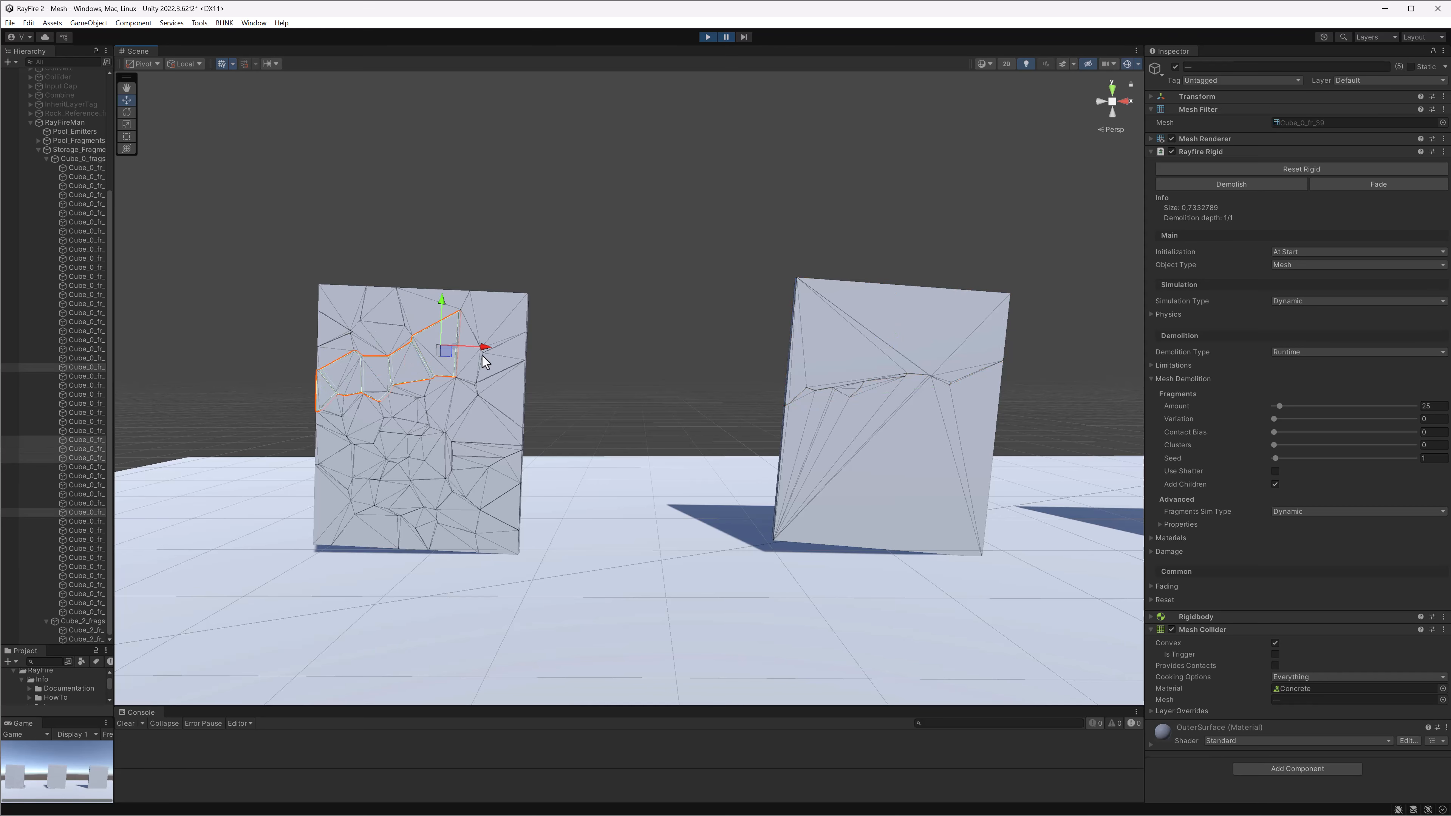
left_click(479, 351, "shift")
left_click(513, 357, "shift")
left_click(789, 299, "shift")
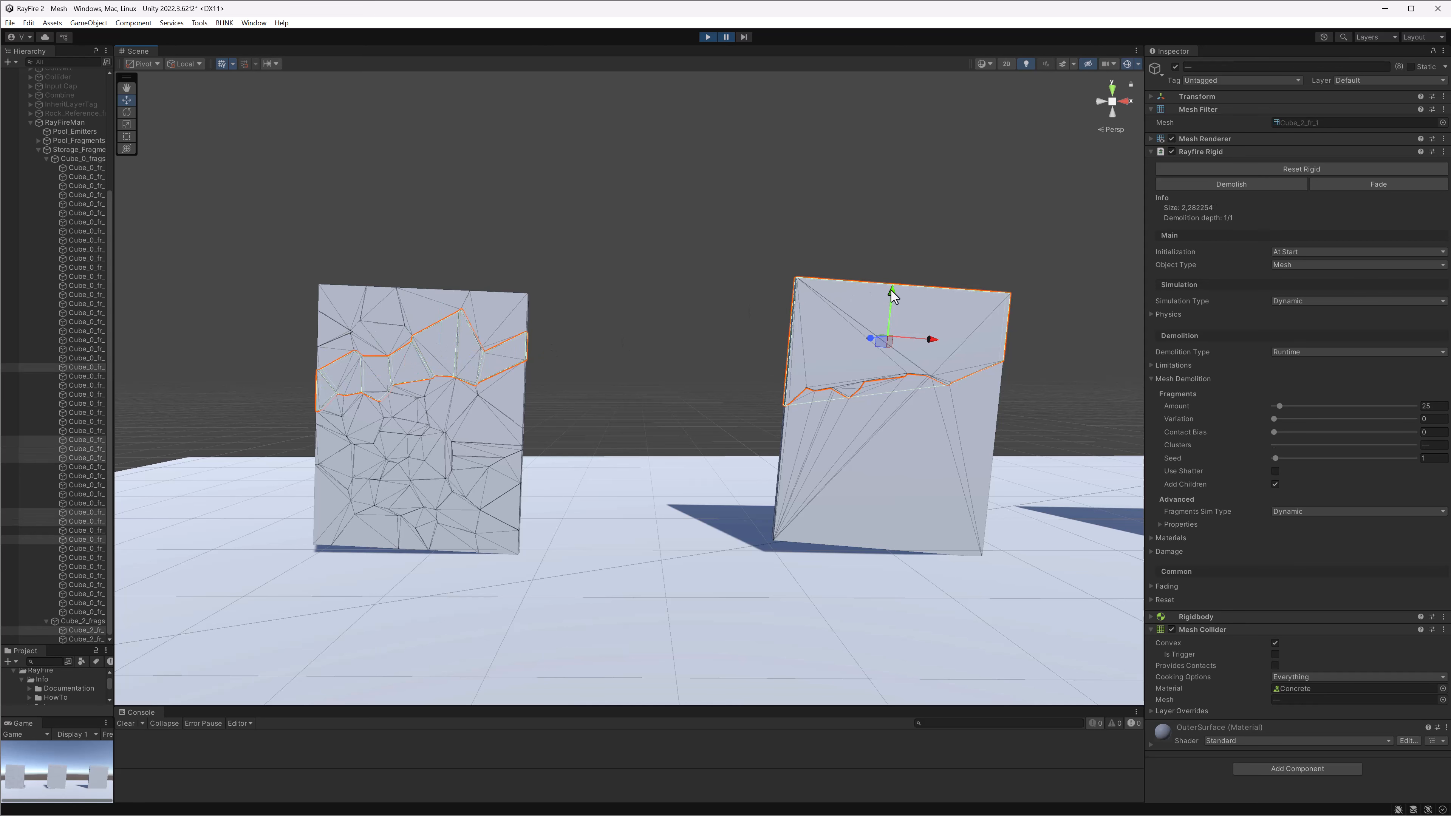
left_click_drag(892, 292, 894, 264)
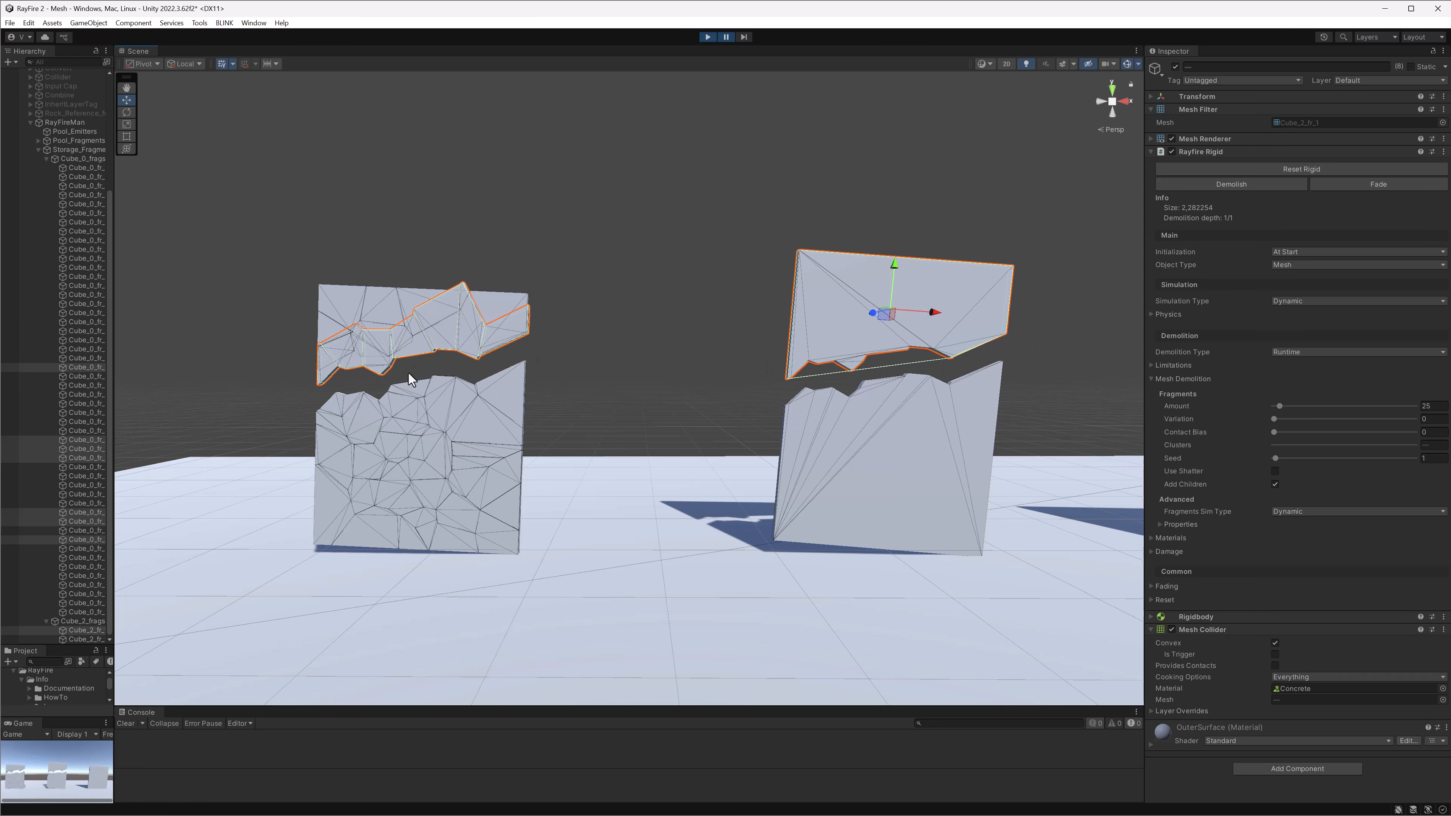
key("ctrl+z")
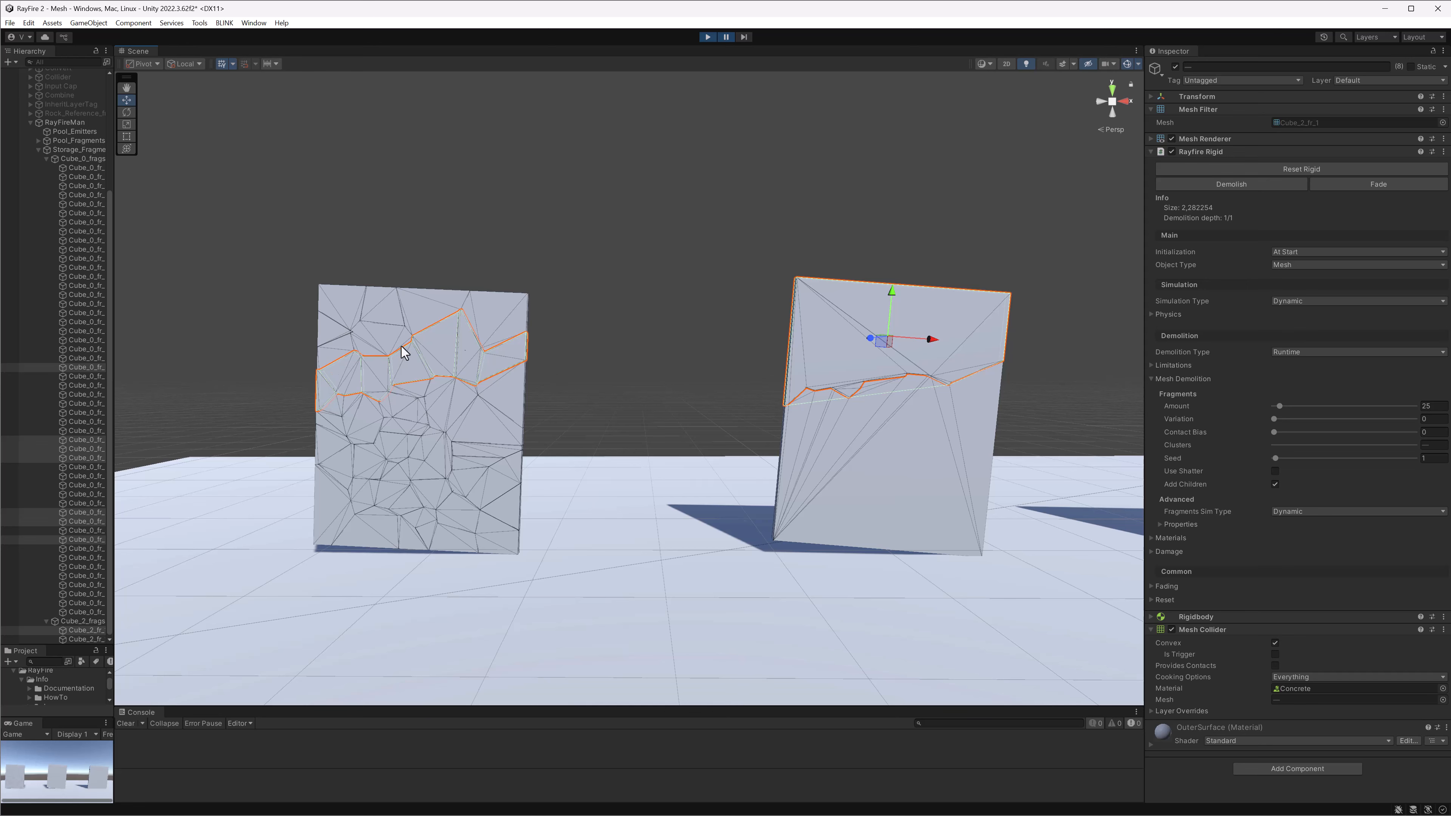
Separate Cube_2's upper fragment alone from the lower fragment to inspect both pieces, and restore its position
left_click(851, 328)
middle_click_drag(957, 321, 747, 314)
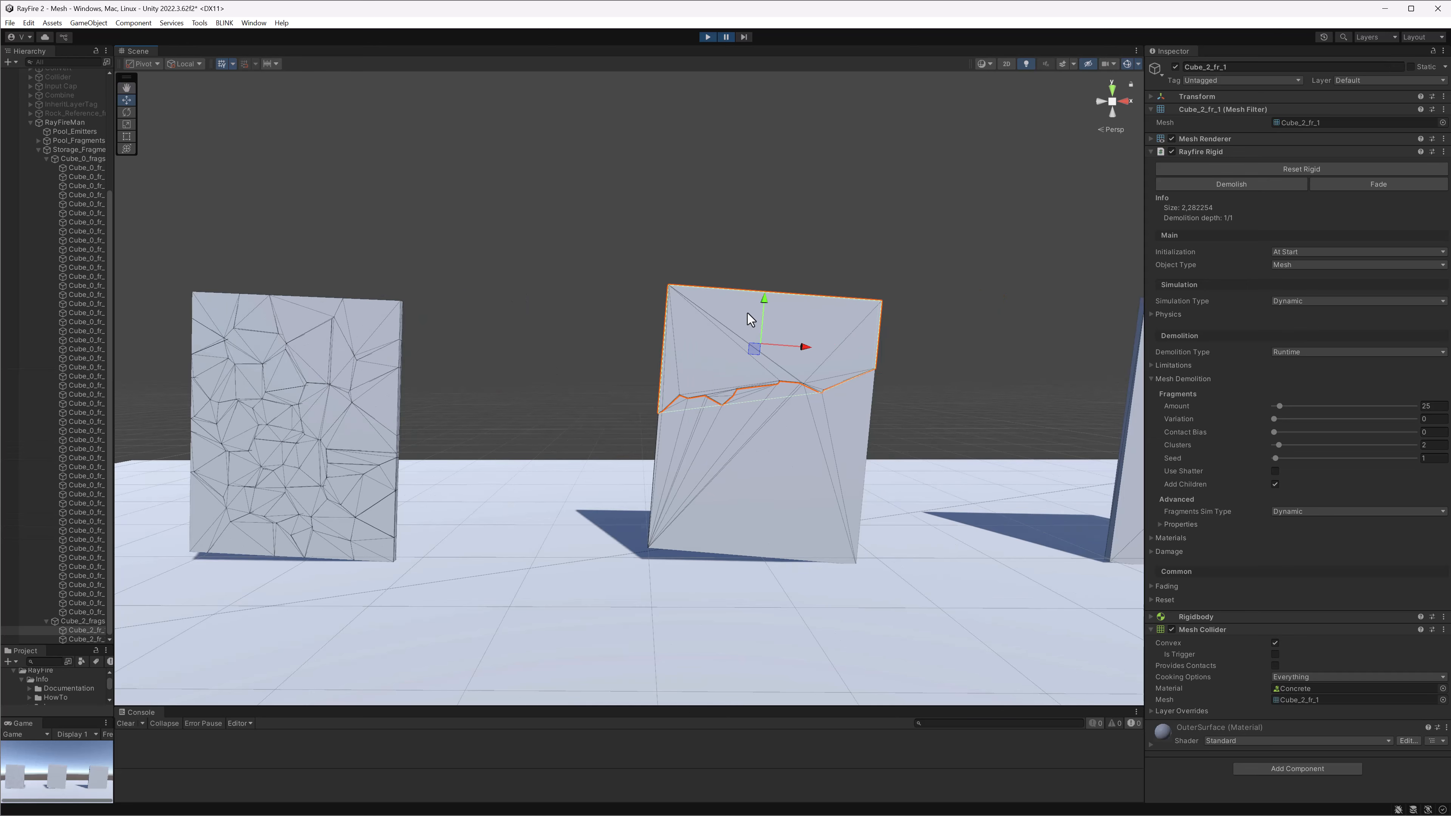
left_click_drag(765, 300, 844, 328)
left_click(767, 418)
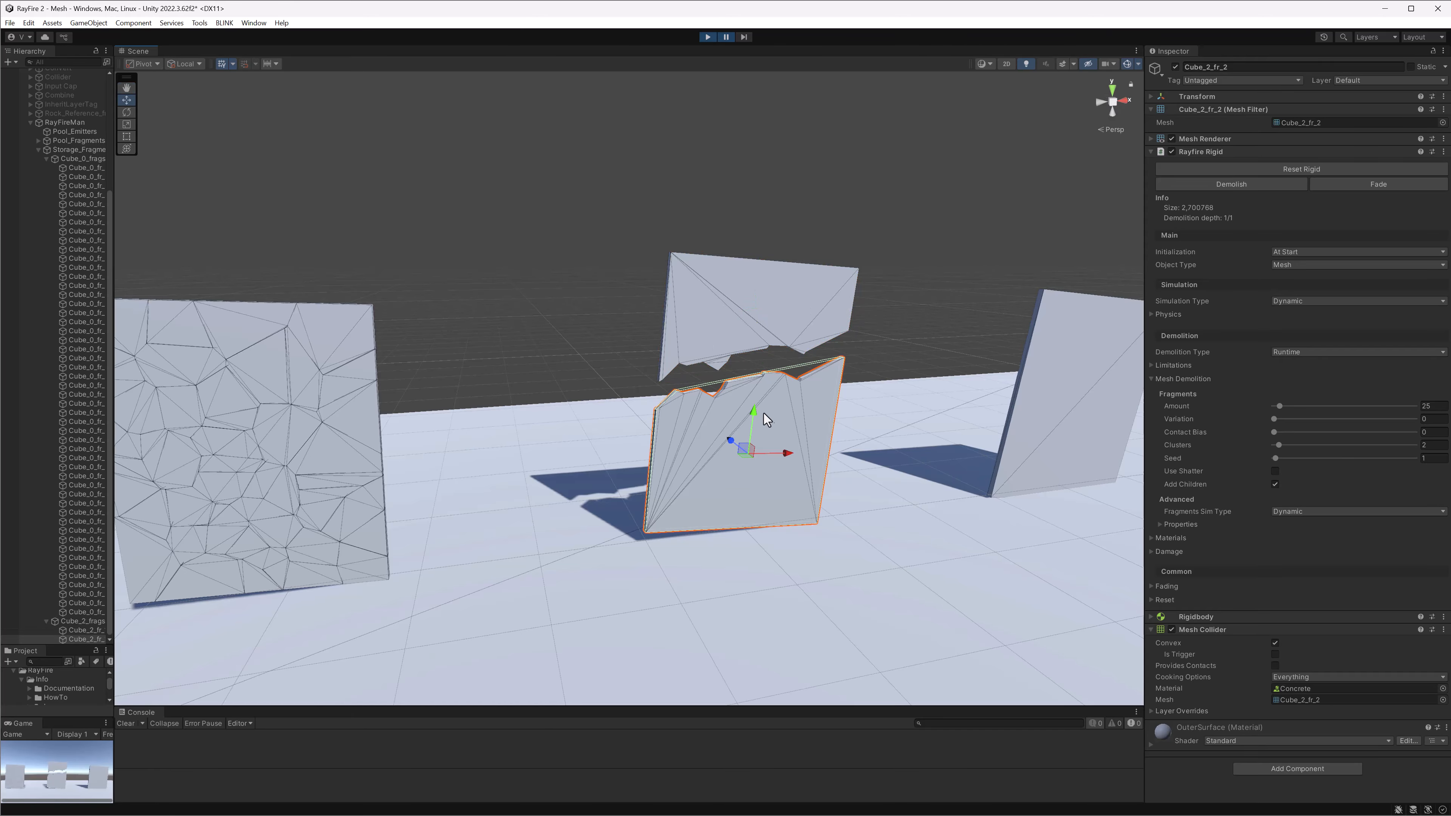
left_click(753, 376)
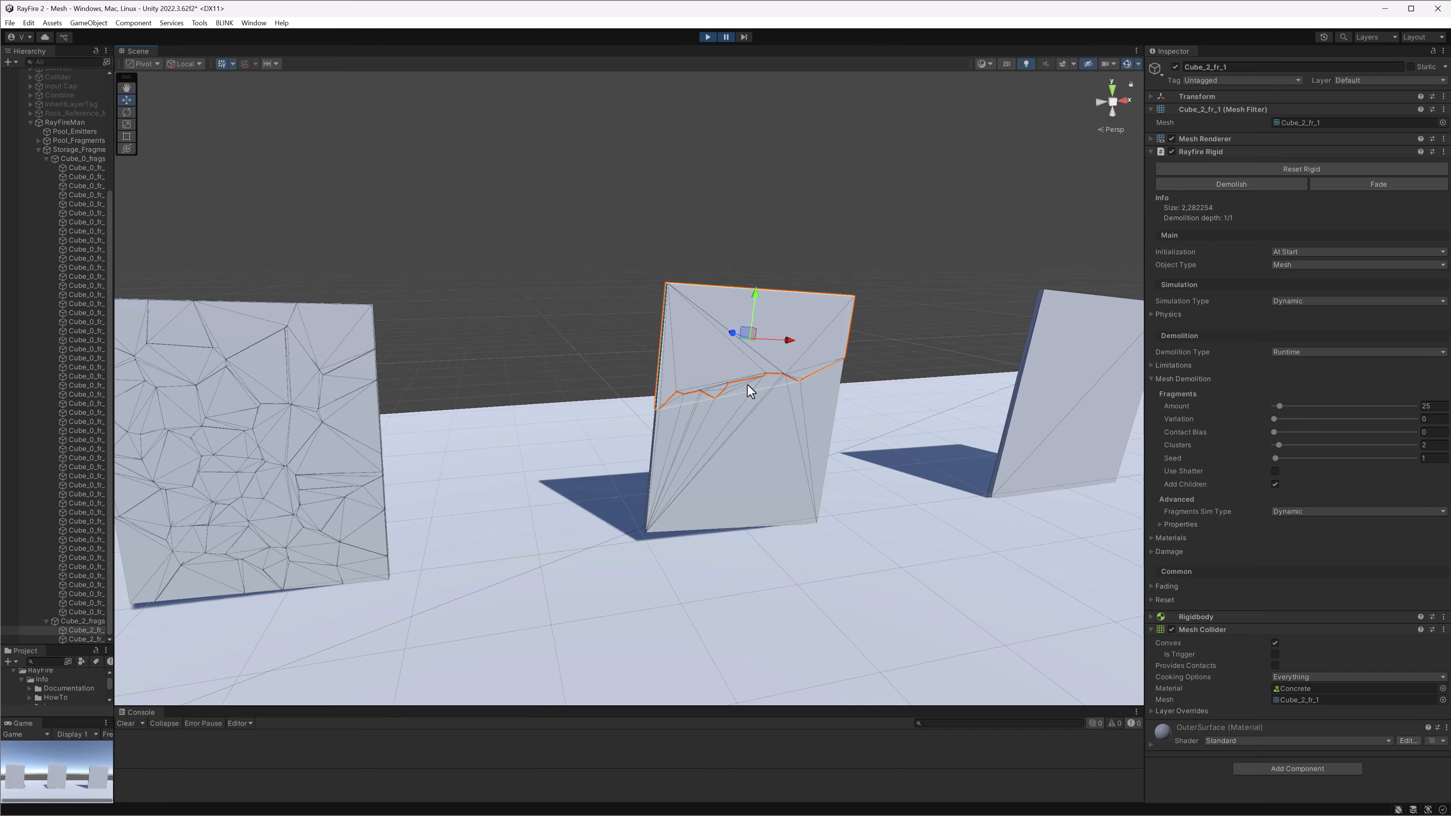
Raise Cube_2's upper fragment in a close-up view of the jagged break edge, and undo the move
middle_click_drag(749, 379, 613, 335)
scroll(612, 333, "up", 8)
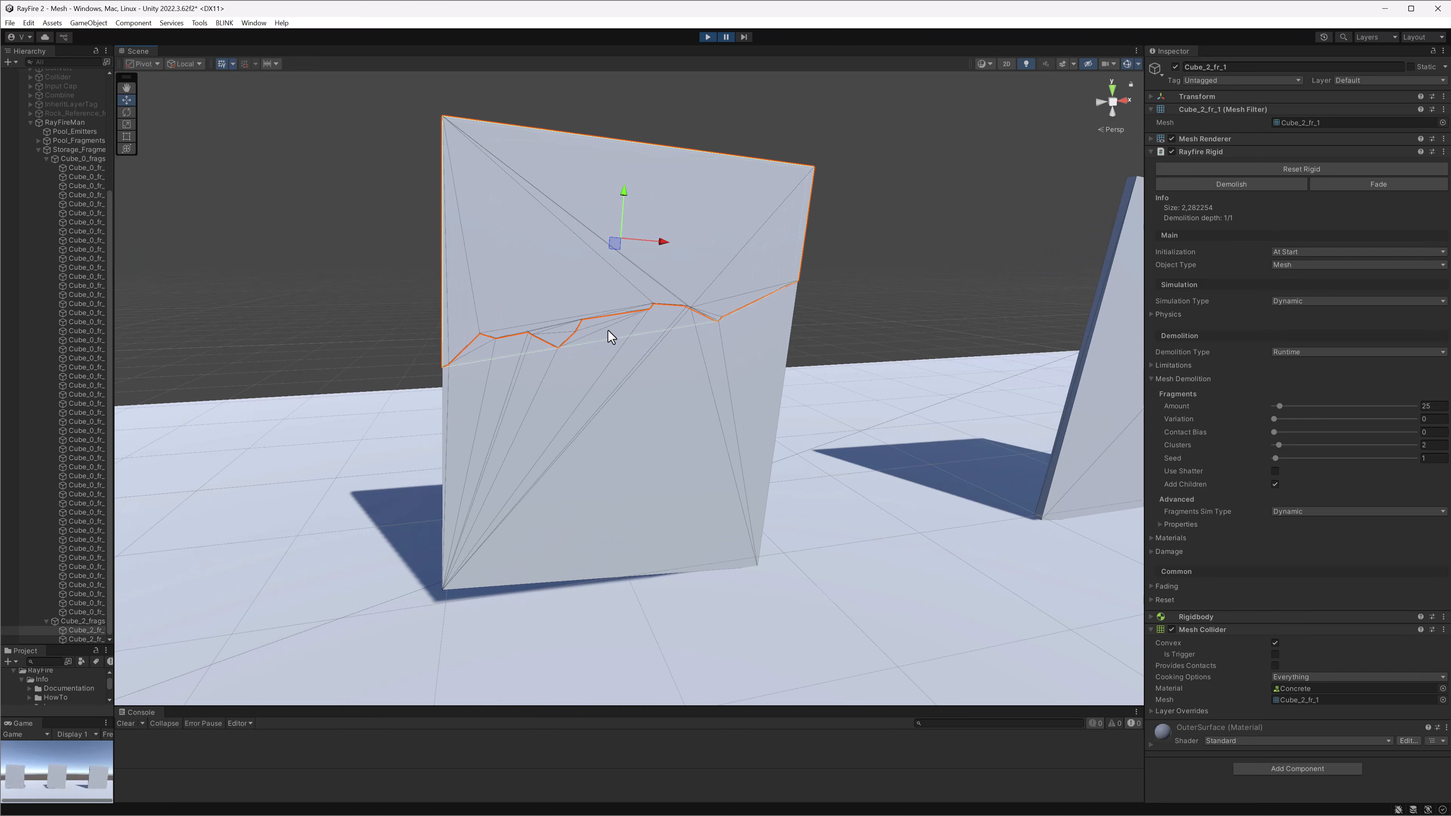
left_click_drag(577, 335, 696, 334, "alt")
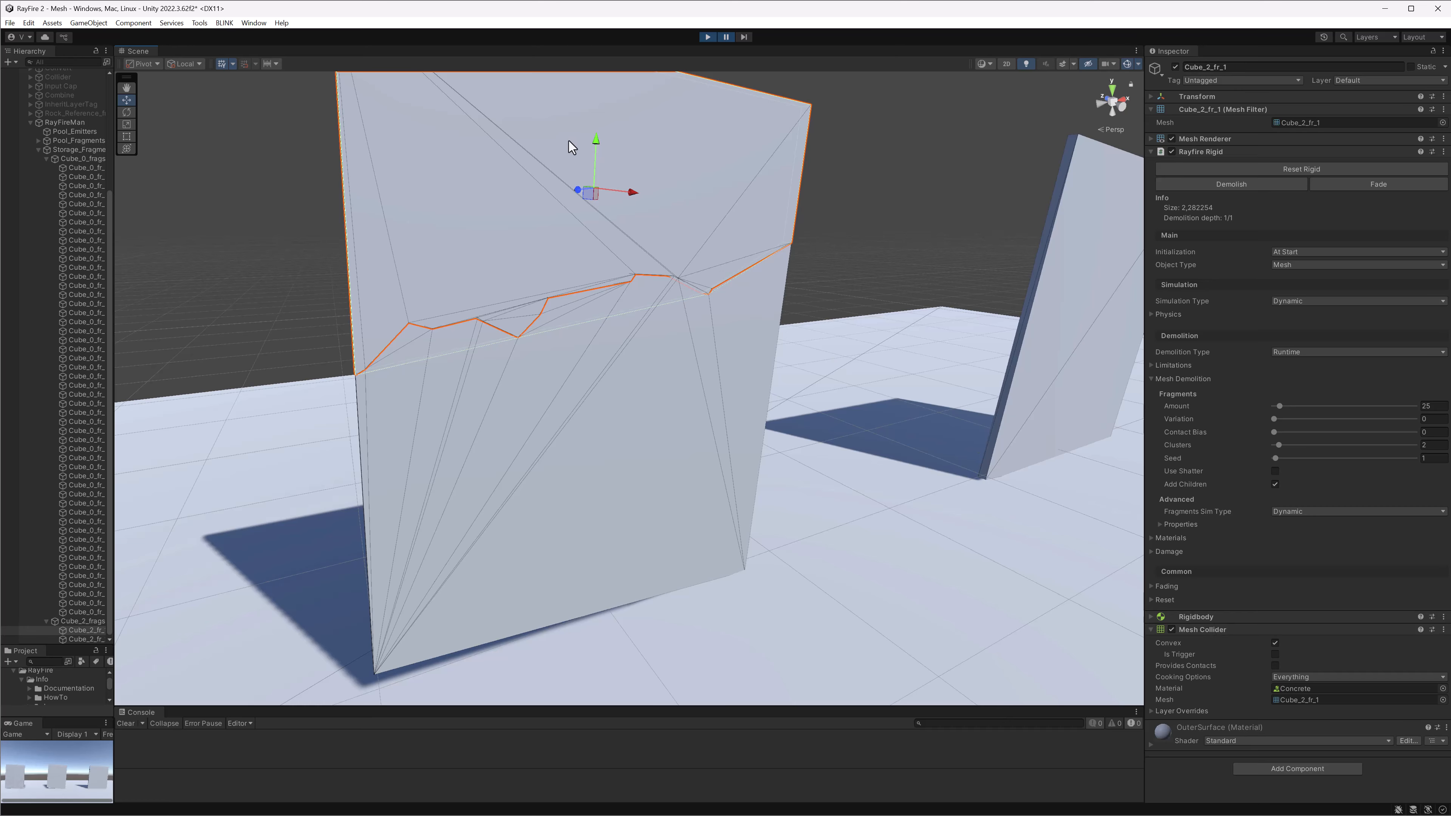
left_click_drag(596, 145, 597, 85)
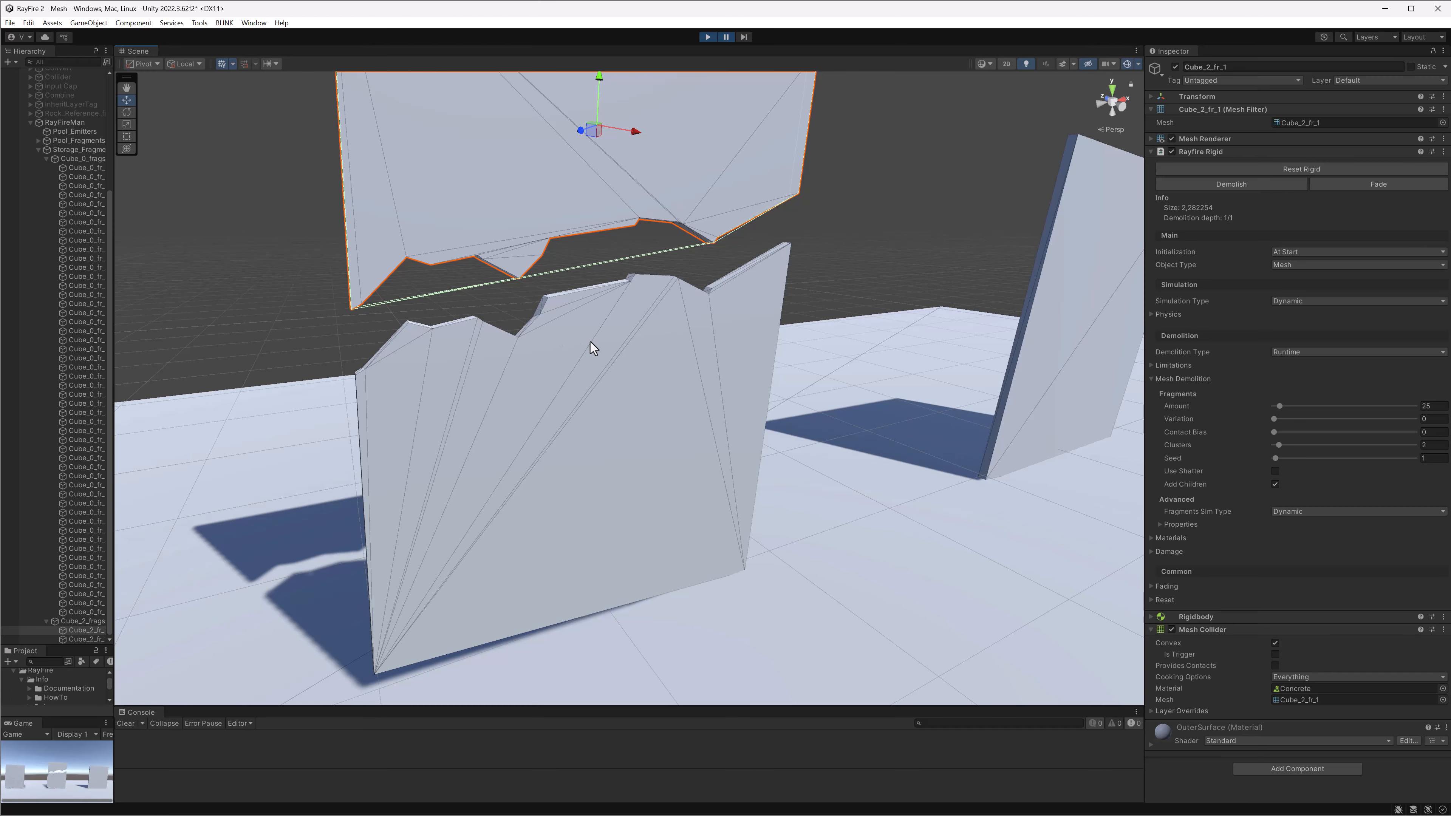
key("ctrl+z")
Select both Cube_2 fragments together and examine the break line between them from several angles
left_click(594, 361)
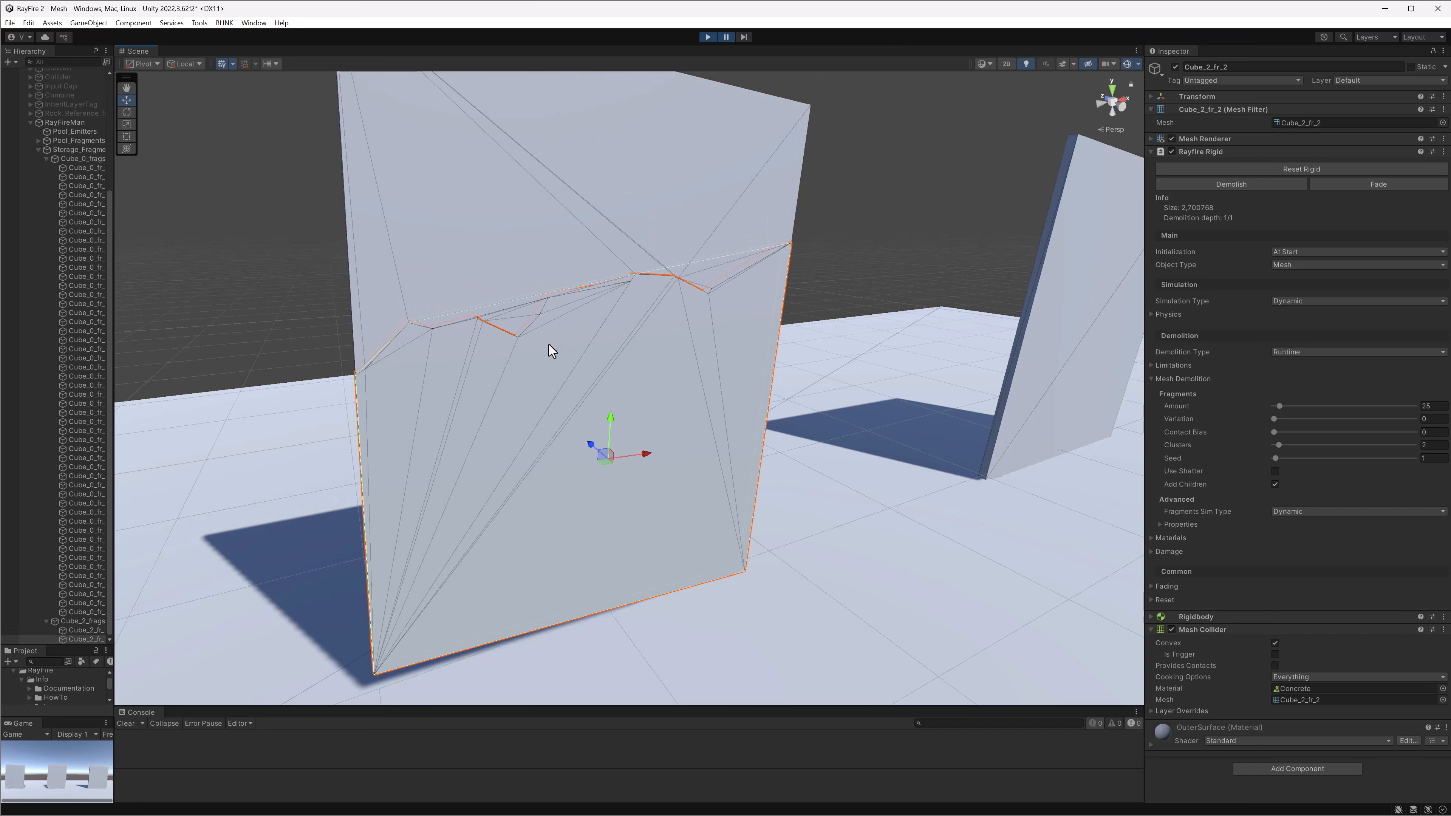
left_click(537, 247, "shift")
left_click_drag(538, 253, 471, 330, "alt")
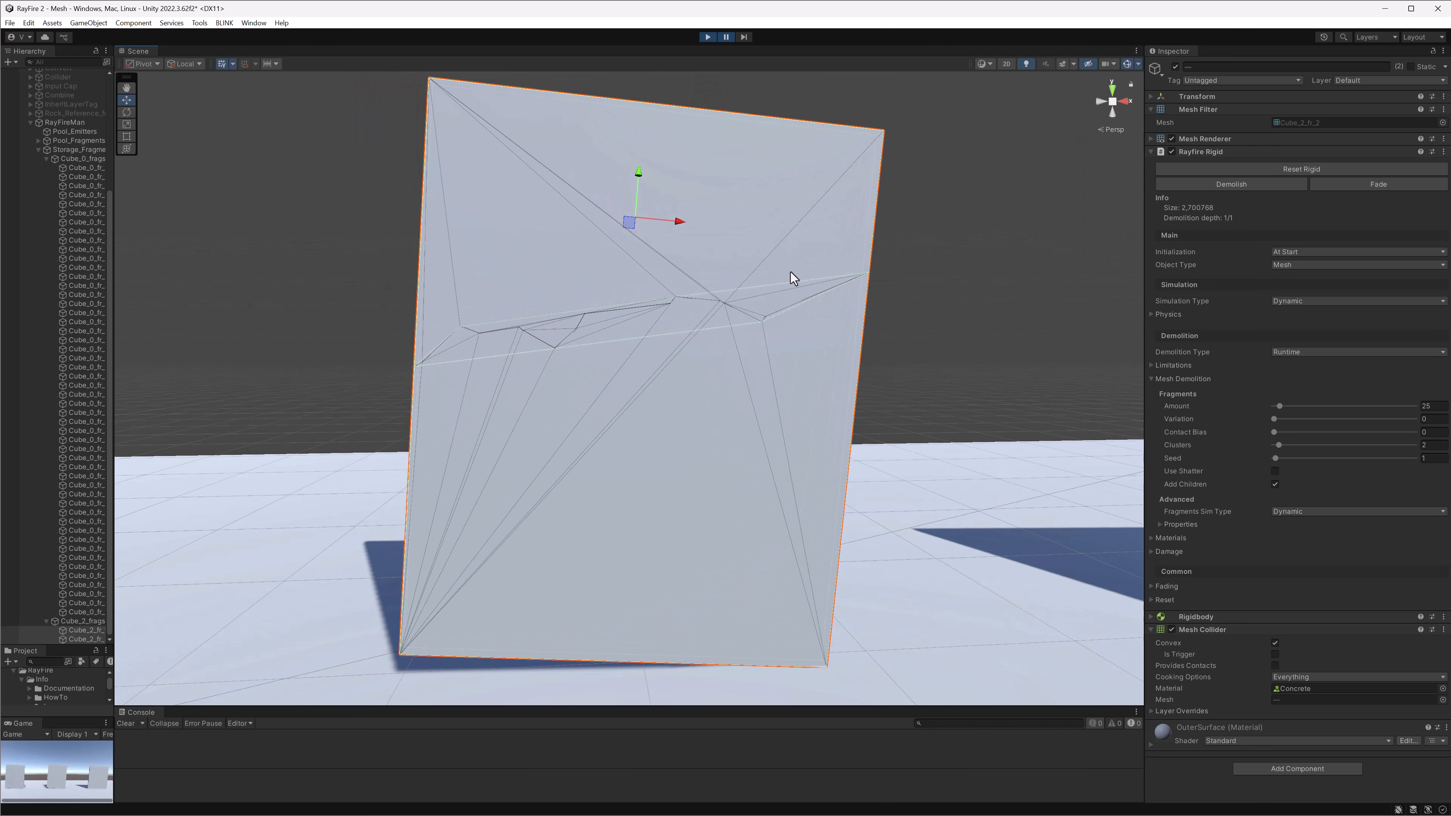
left_click_drag(790, 272, 713, 258, "alt")
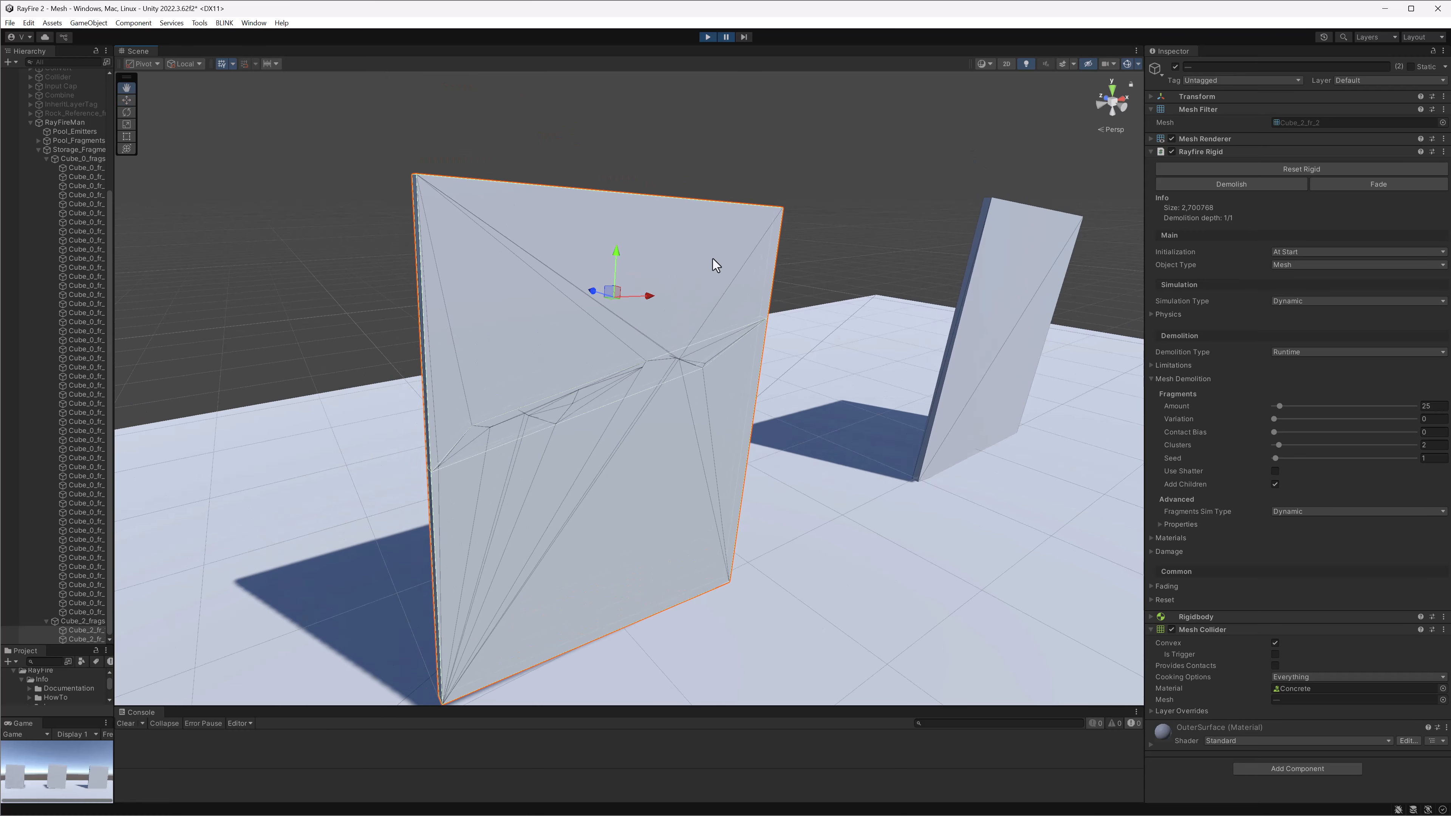
left_click_drag(561, 347, 608, 386, "alt")
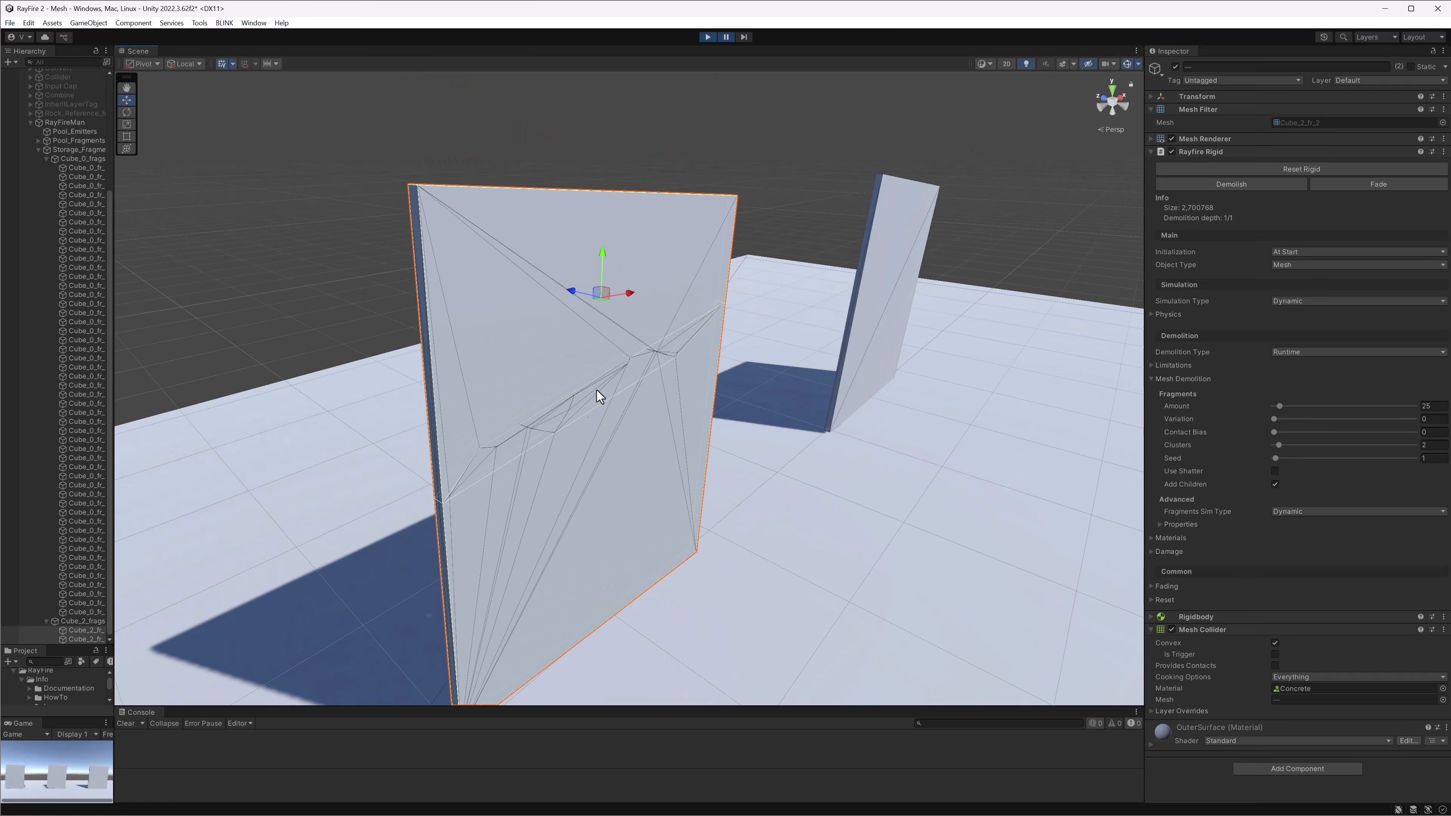
scroll(609, 398, "down", 3)
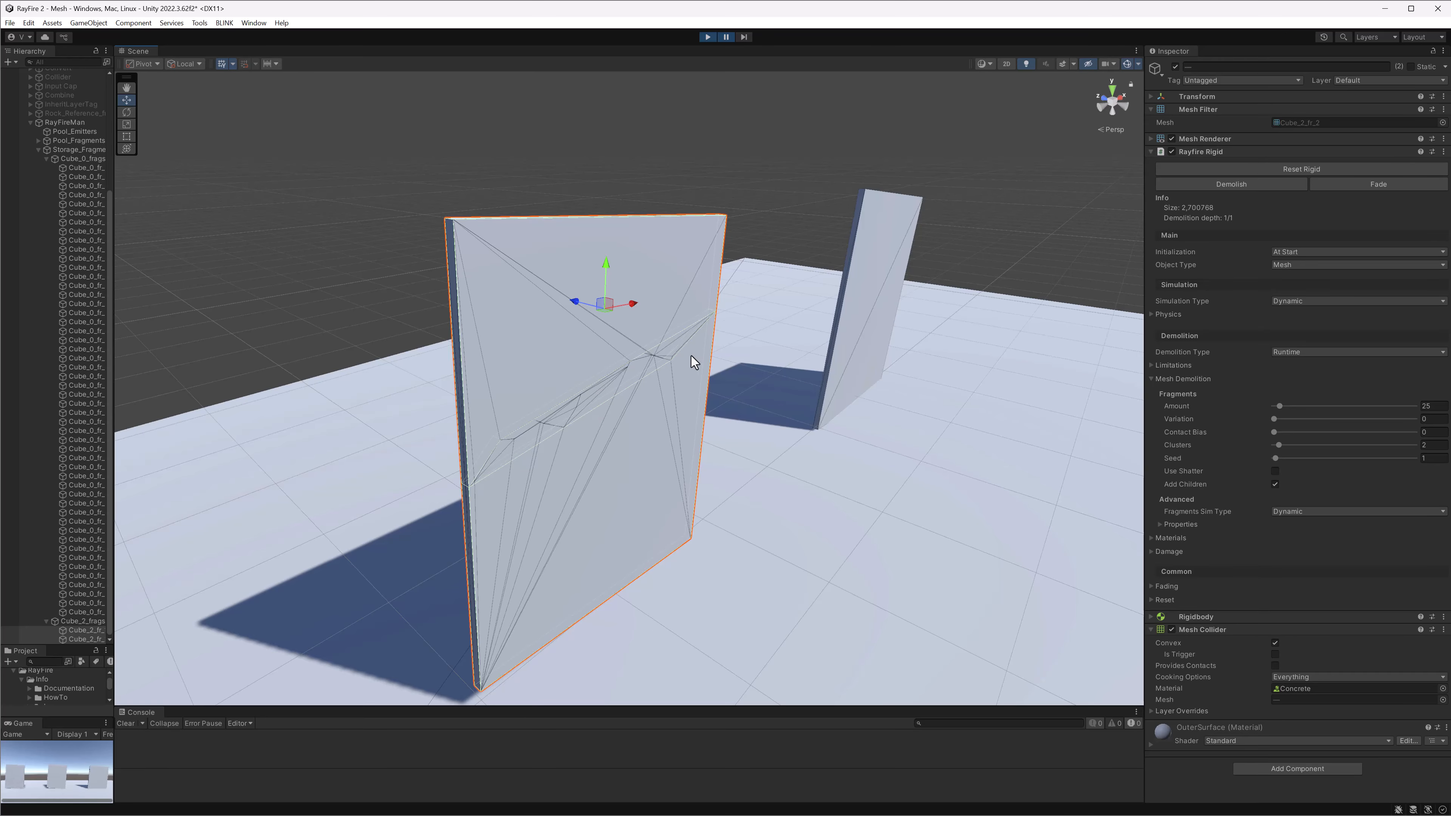
scroll(638, 453, "down", 3)
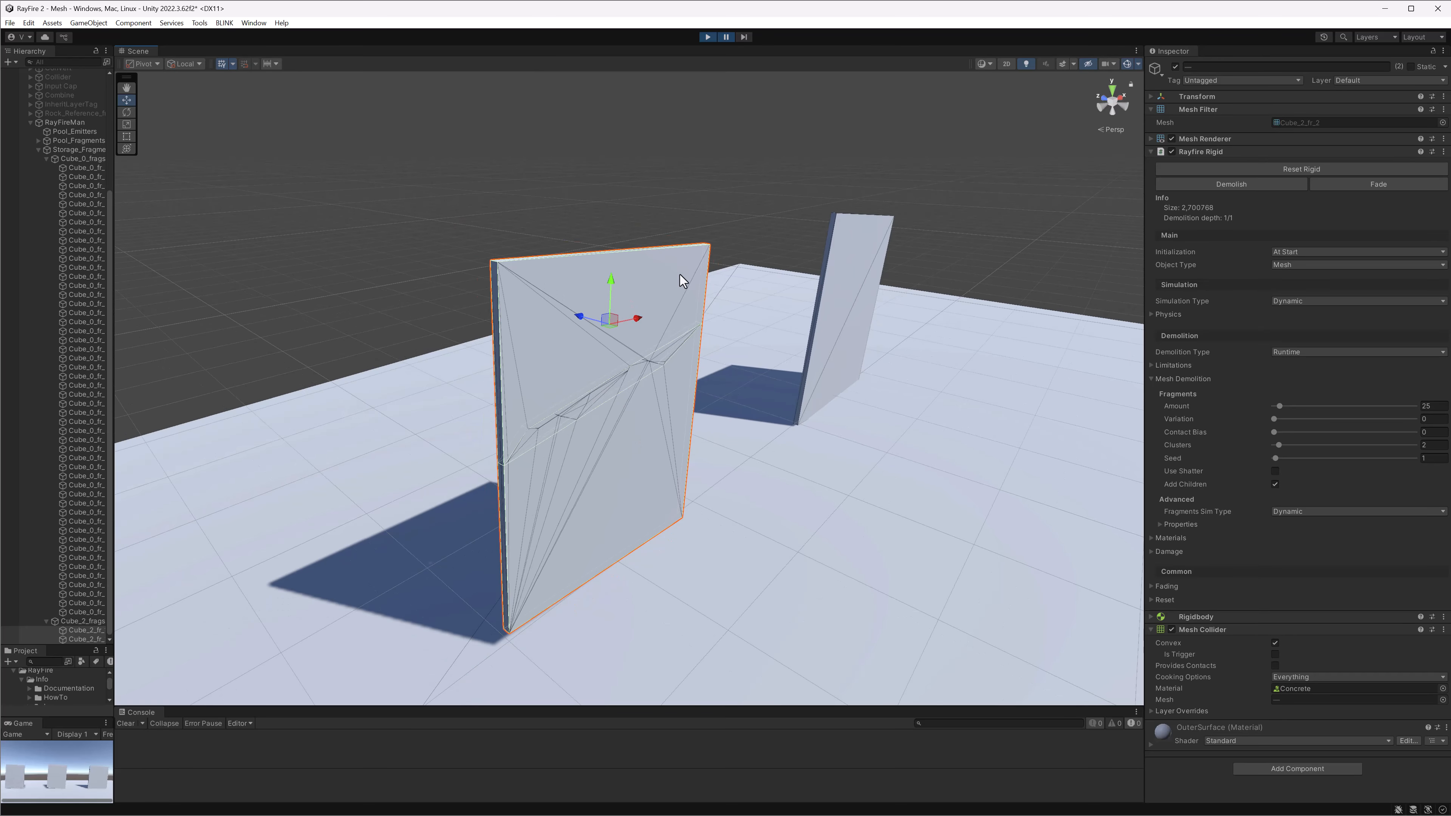
Advance the paused simulation until Cube_5 is demolished, and frame its large upper fragment
left_click(743, 37)
left_click_drag(613, 291, 742, 276, "alt")
left_click_drag(638, 404, 496, 431, "alt")
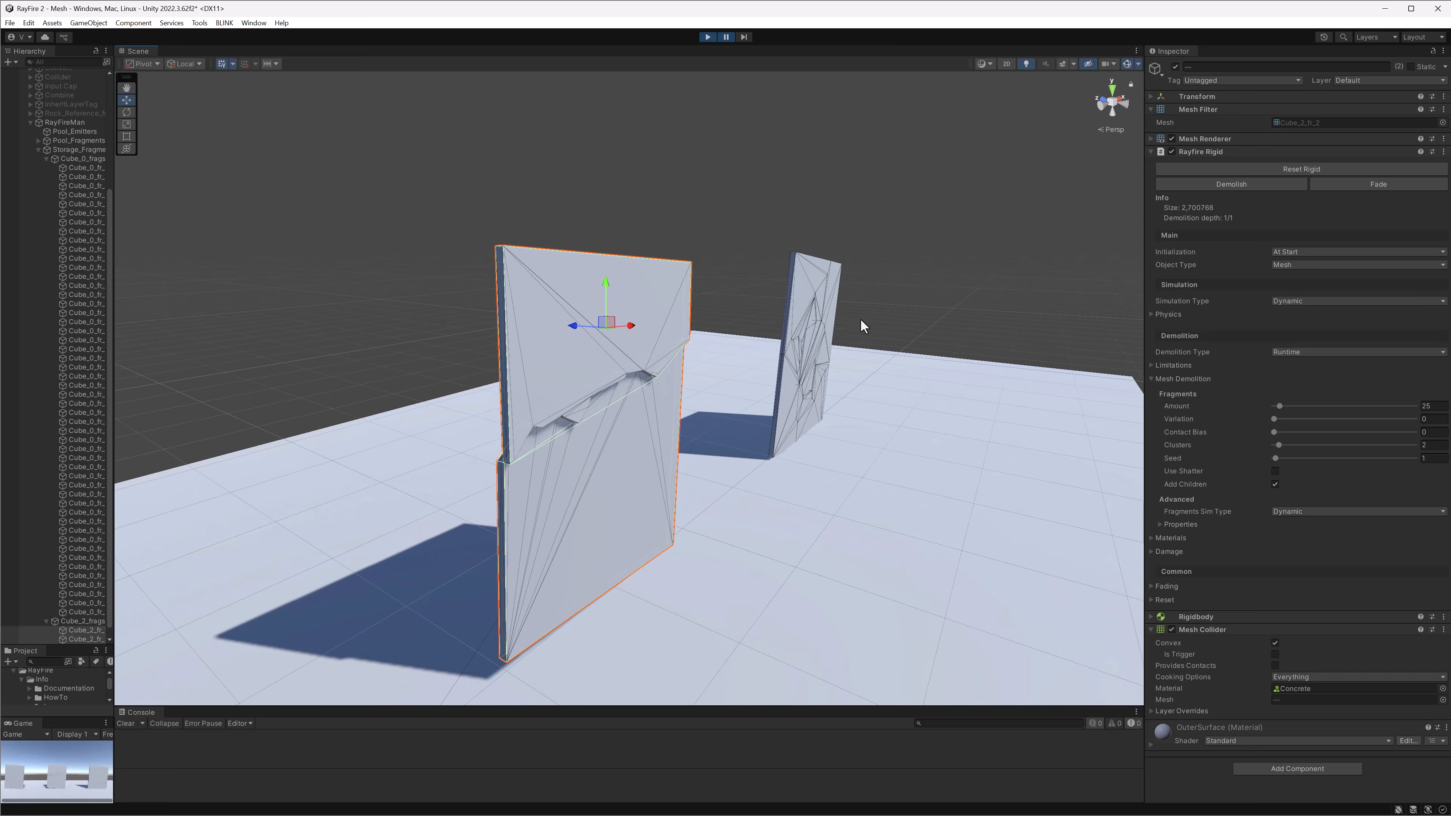
left_click_drag(862, 321, 467, 431, "alt")
left_click_drag(643, 428, 509, 378, "alt")
left_click(617, 366)
key("f")
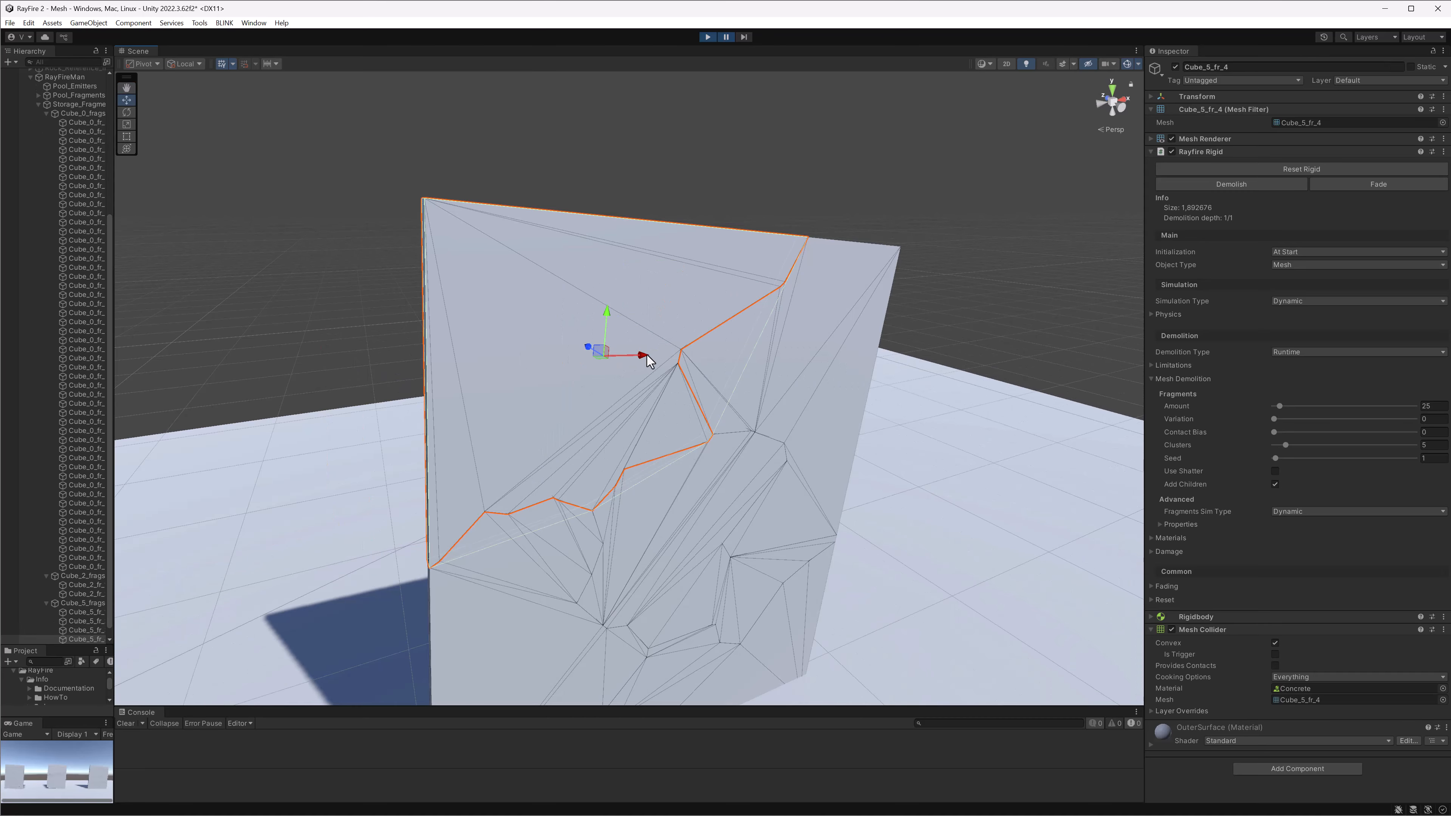
Examine the shapes of the Cube_5 fragments by selecting them individually and viewing the panel from different angles
scroll(690, 416, "down", 4)
left_click(734, 378)
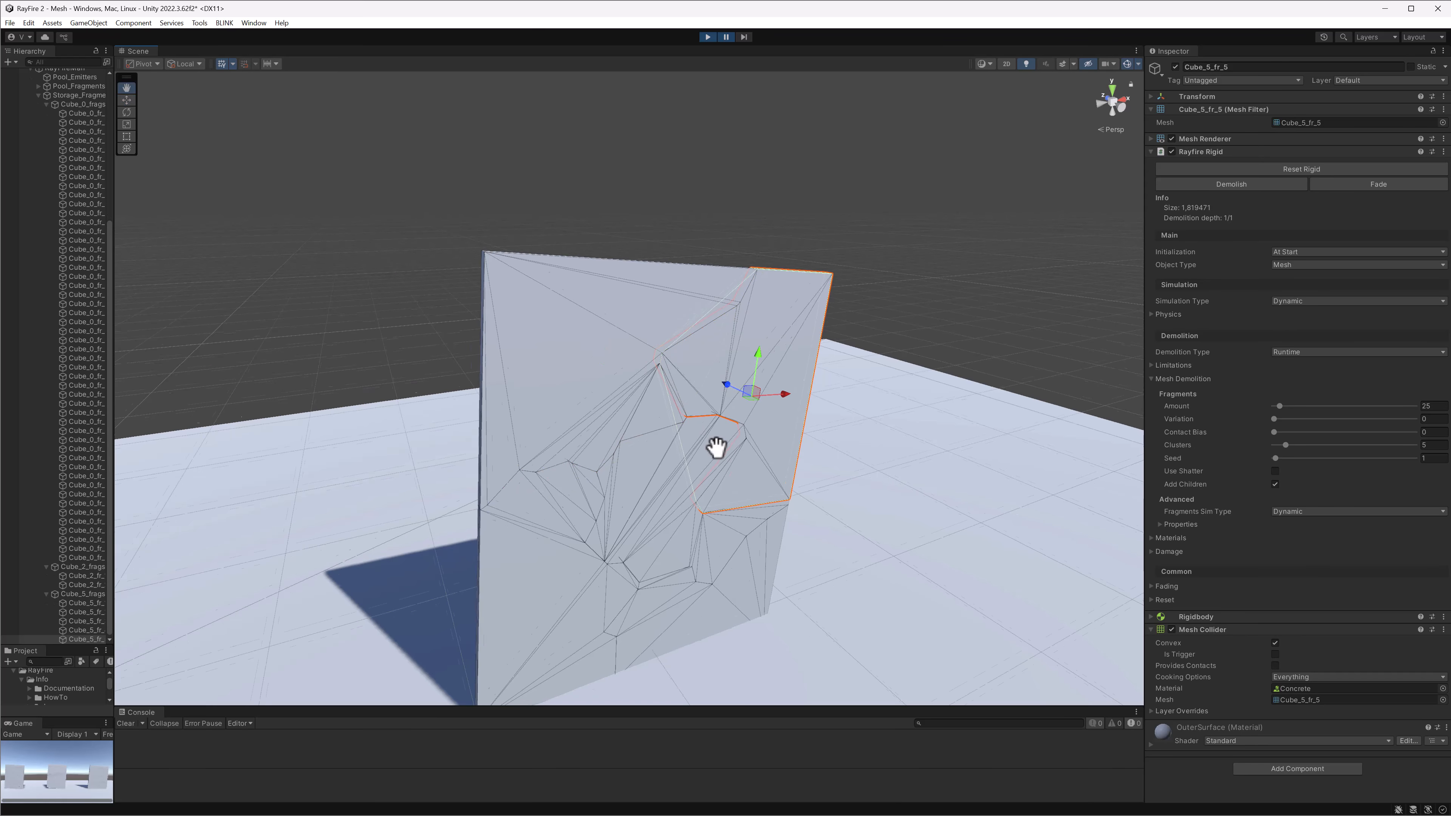
left_click_drag(716, 444, 463, 448, "alt")
left_click(463, 444)
left_click(570, 491)
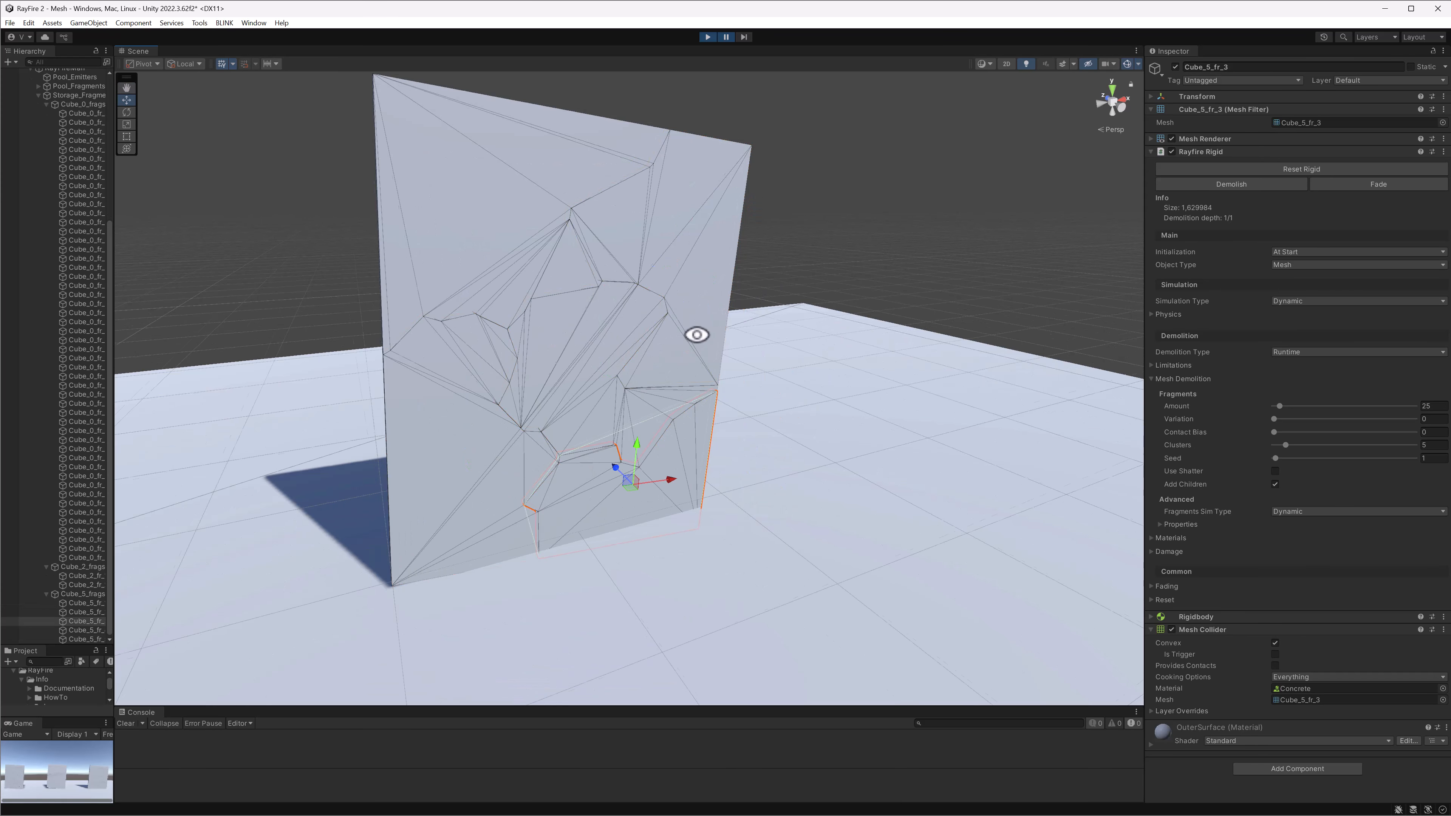
left_click_drag(696, 327, 737, 280, "alt")
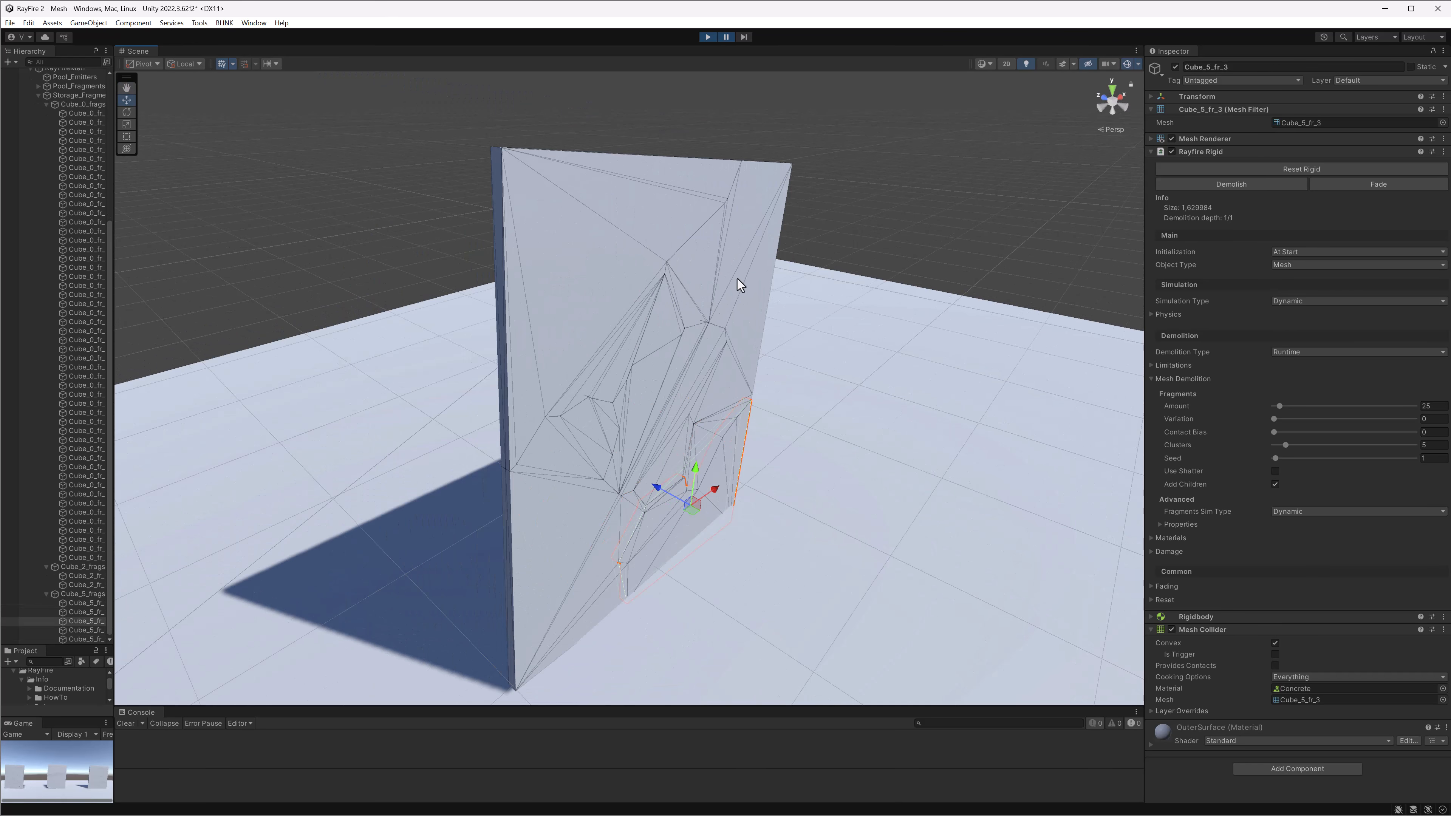
Resume the simulation so all three panels collapse, pause it, and view the fallen fragments from above
left_click(744, 38)
left_click_drag(737, 320, 755, 212, "alt")
left_click(727, 37)
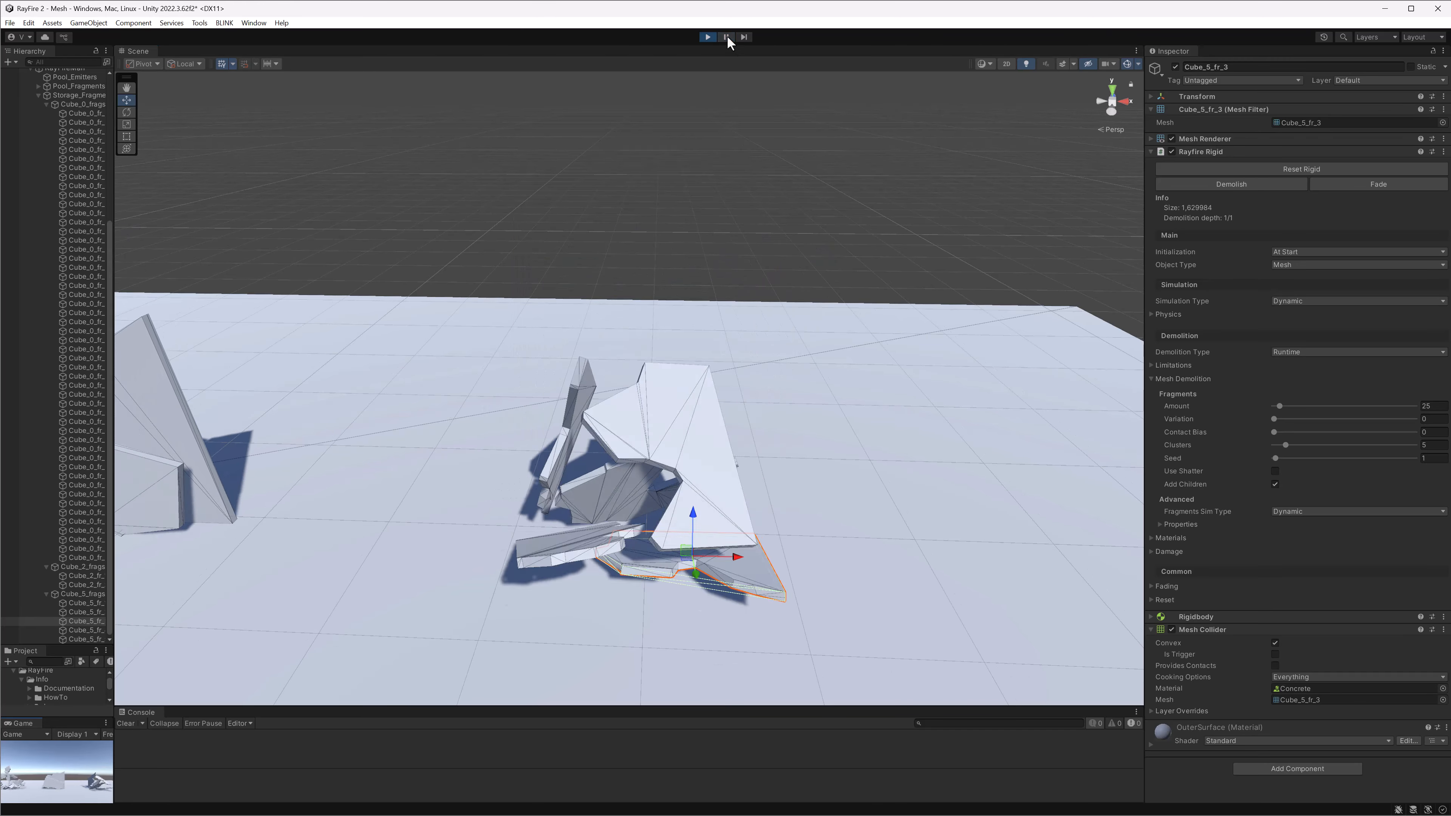
middle_click_drag(503, 605, 683, 528)
scroll(571, 500, "down", 4)
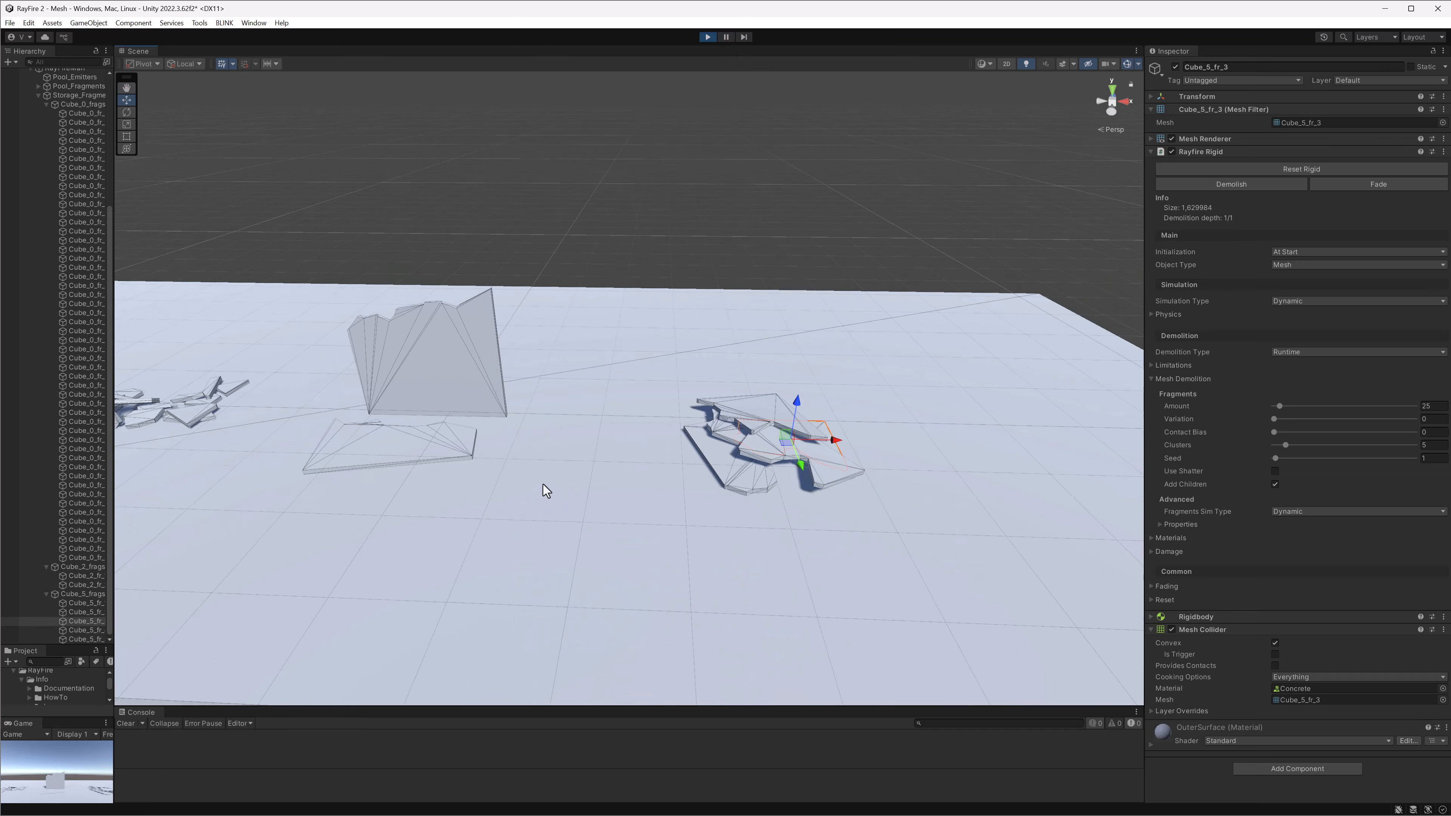
middle_click_drag(544, 491, 694, 513)
left_click_drag(889, 451, 927, 446, "alt")
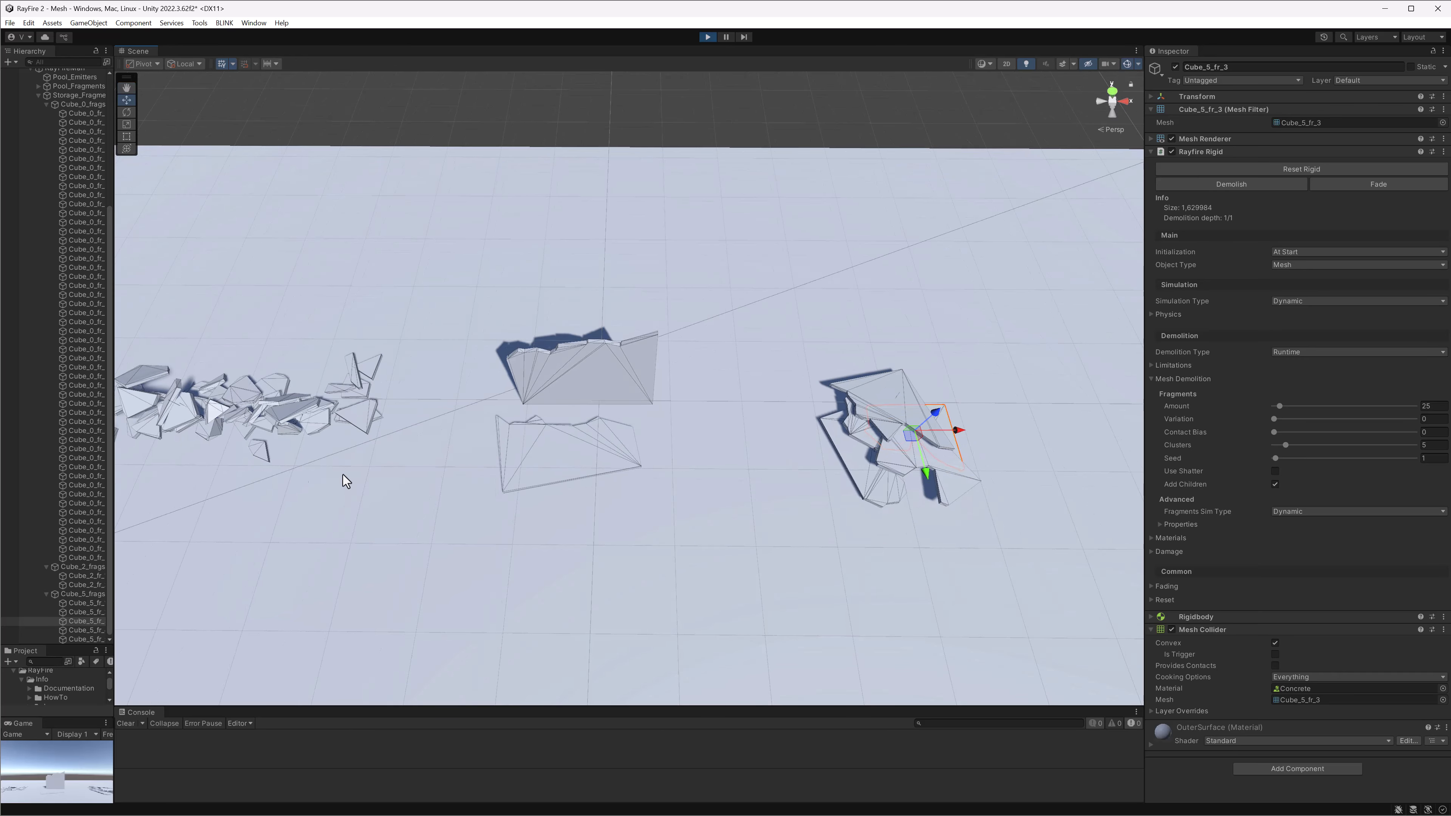
Compare the fallen fragments of Cube_0, Cube_5 and Cube_2 by selecting pieces from each pile
left_click(365, 415)
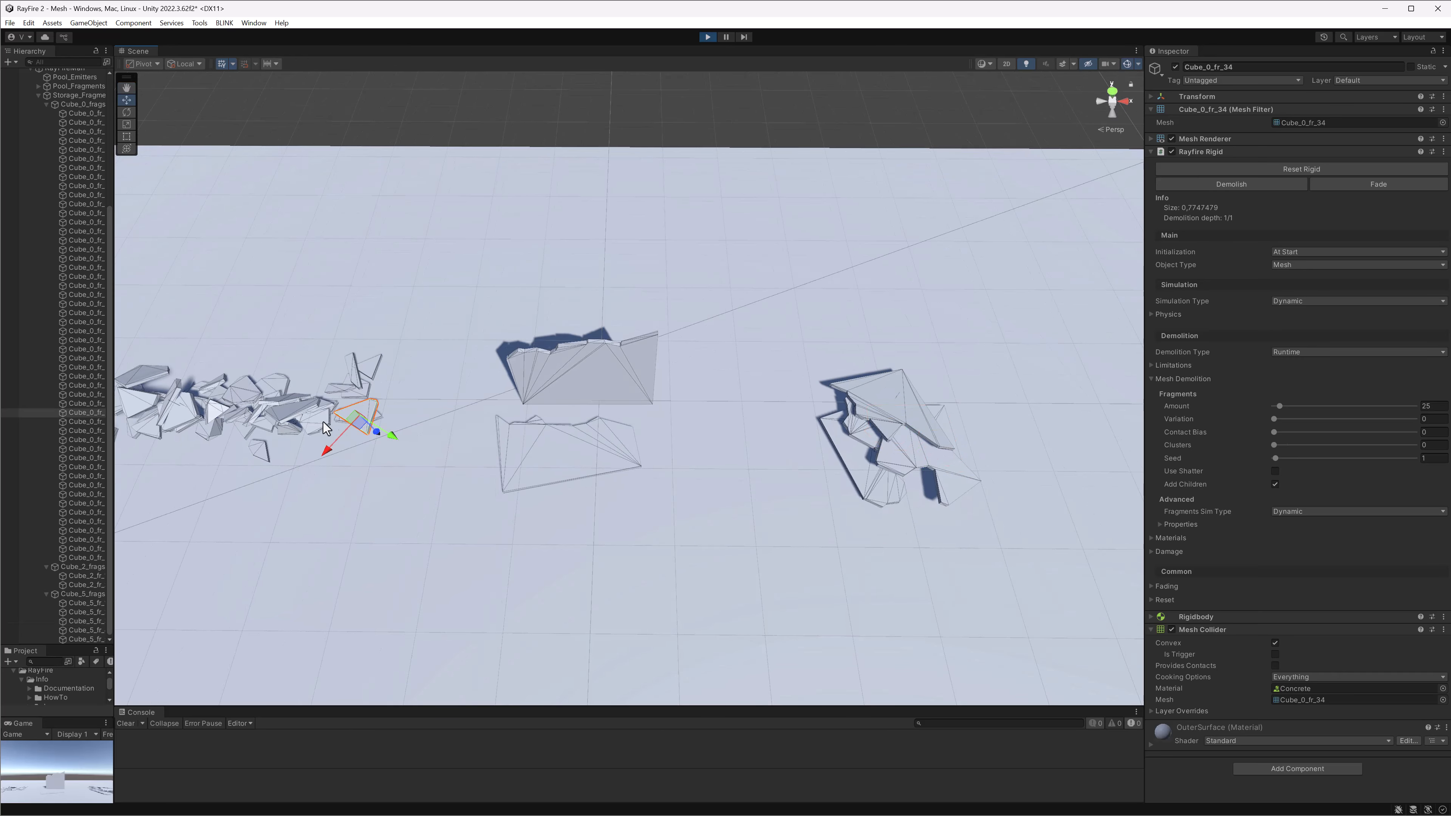
left_click(322, 426)
left_click(868, 409)
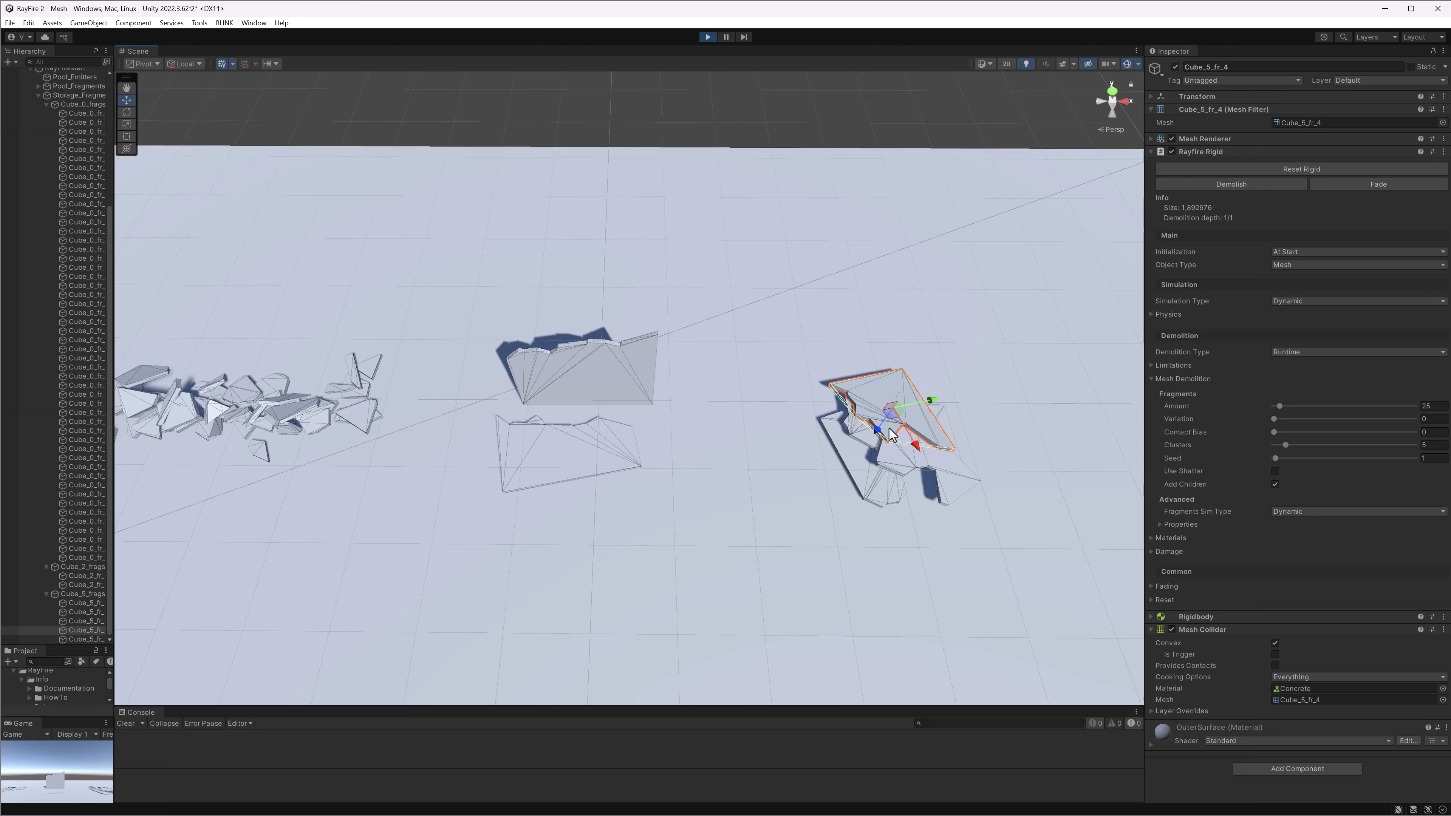
left_click_drag(890, 416, 911, 399)
left_click(557, 467)
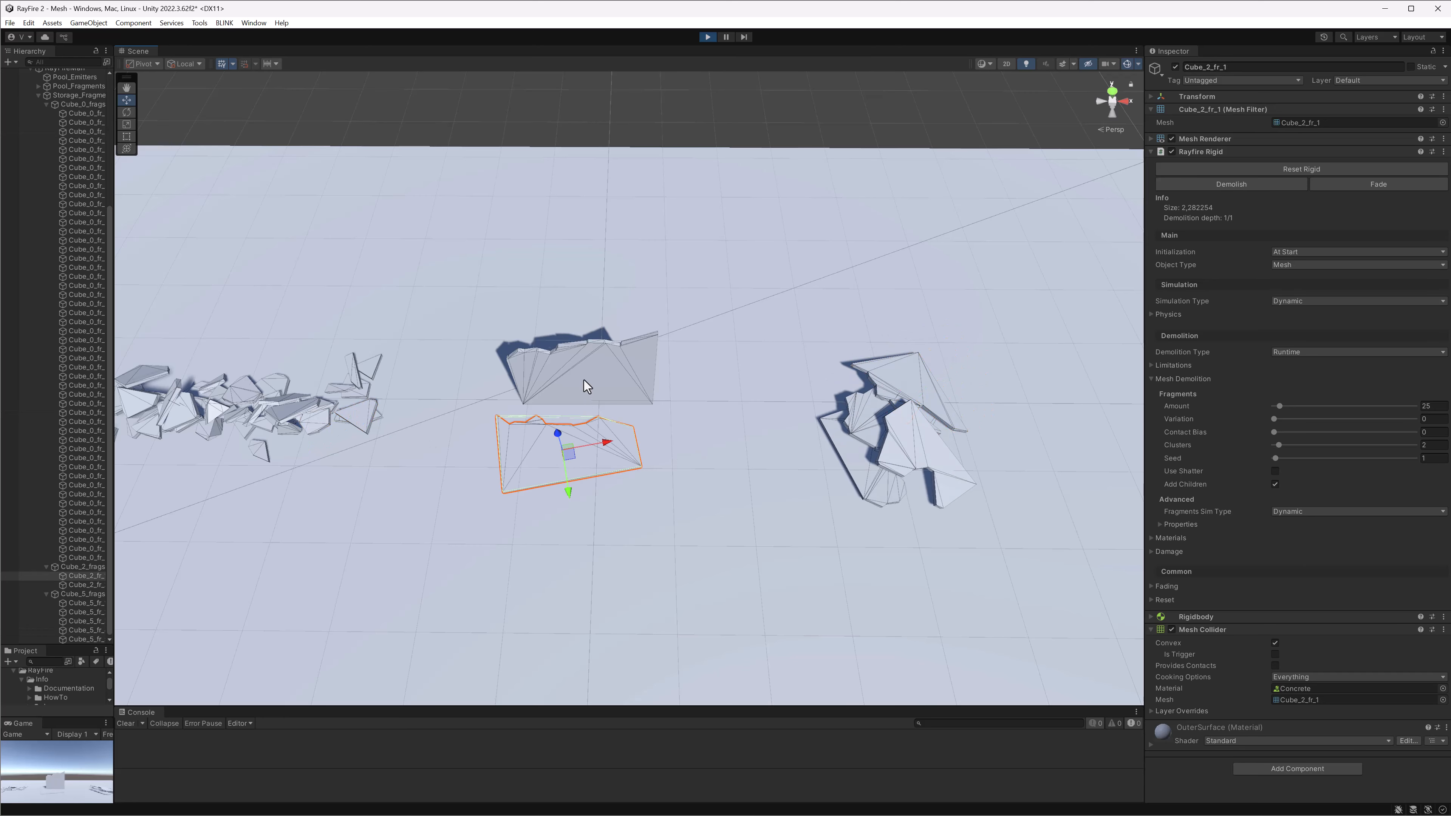
left_click(577, 372)
Exit Play mode and select the Cube_2 panel
left_click(707, 37)
scroll(623, 251, "down", 5)
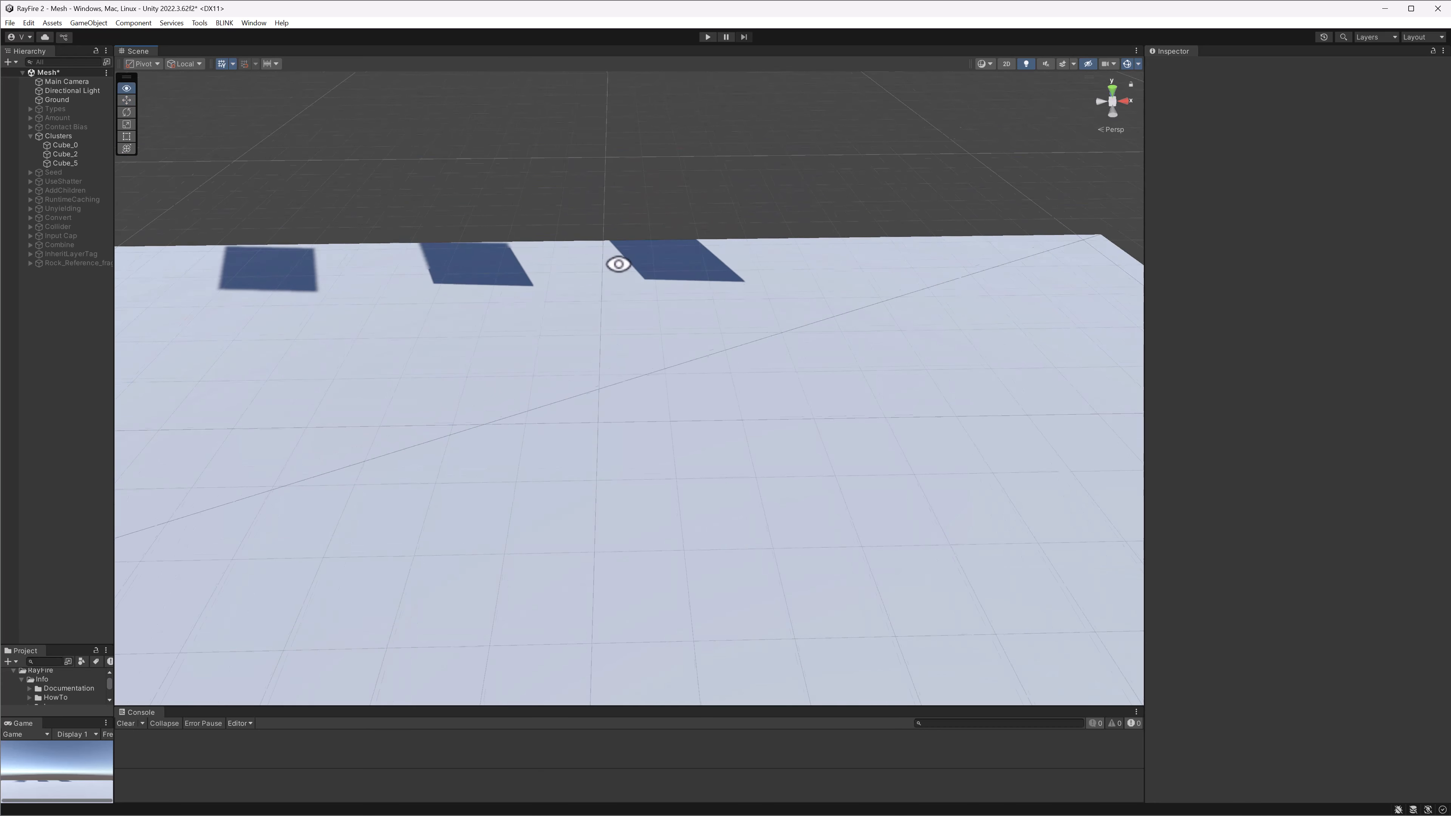
left_click(591, 220)
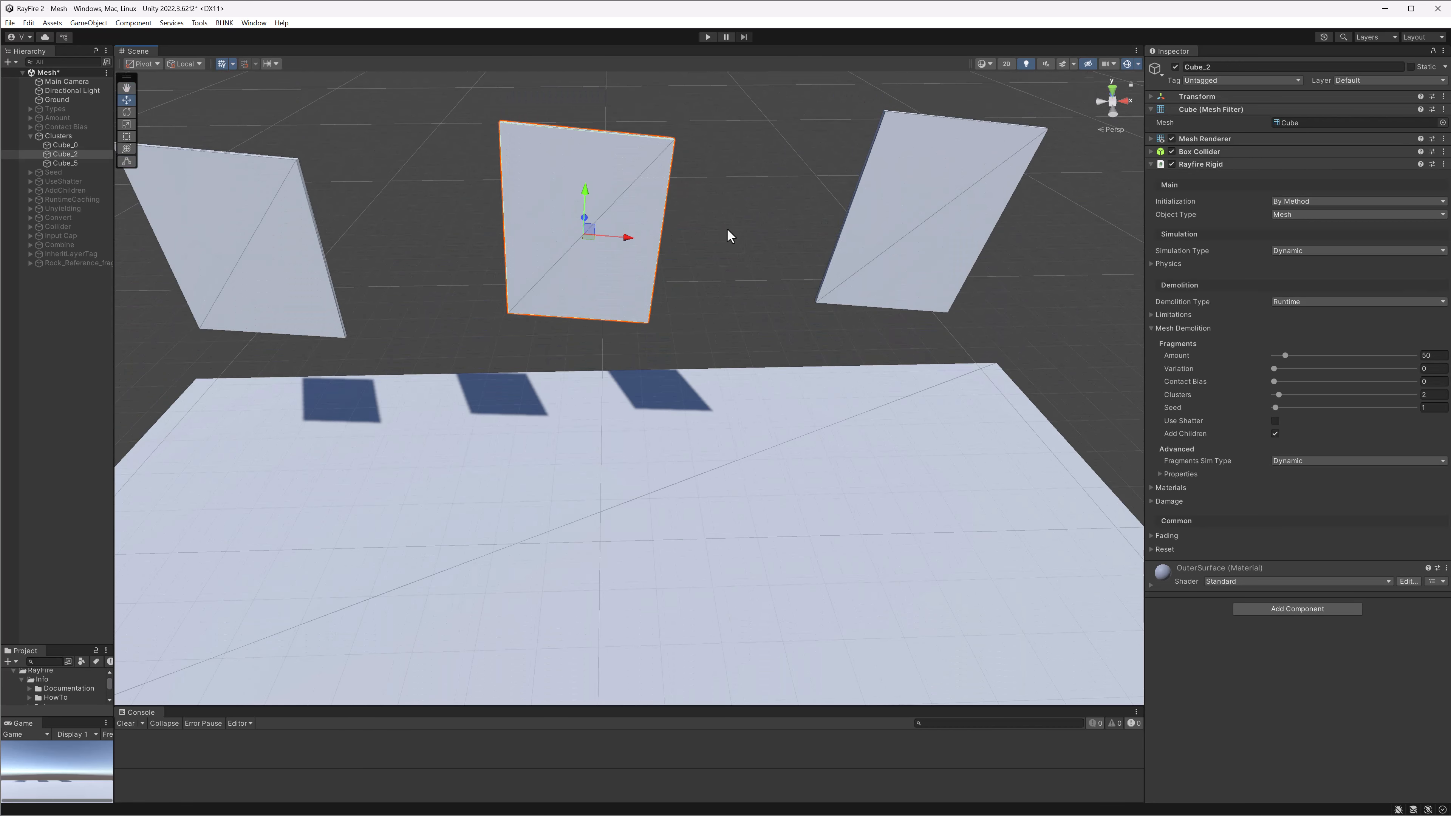
Turn on Ignore Near in the physics settings of Cube_2 and Cube_5, and initialize both panels in Play mode
left_click(878, 226, "ctrl")
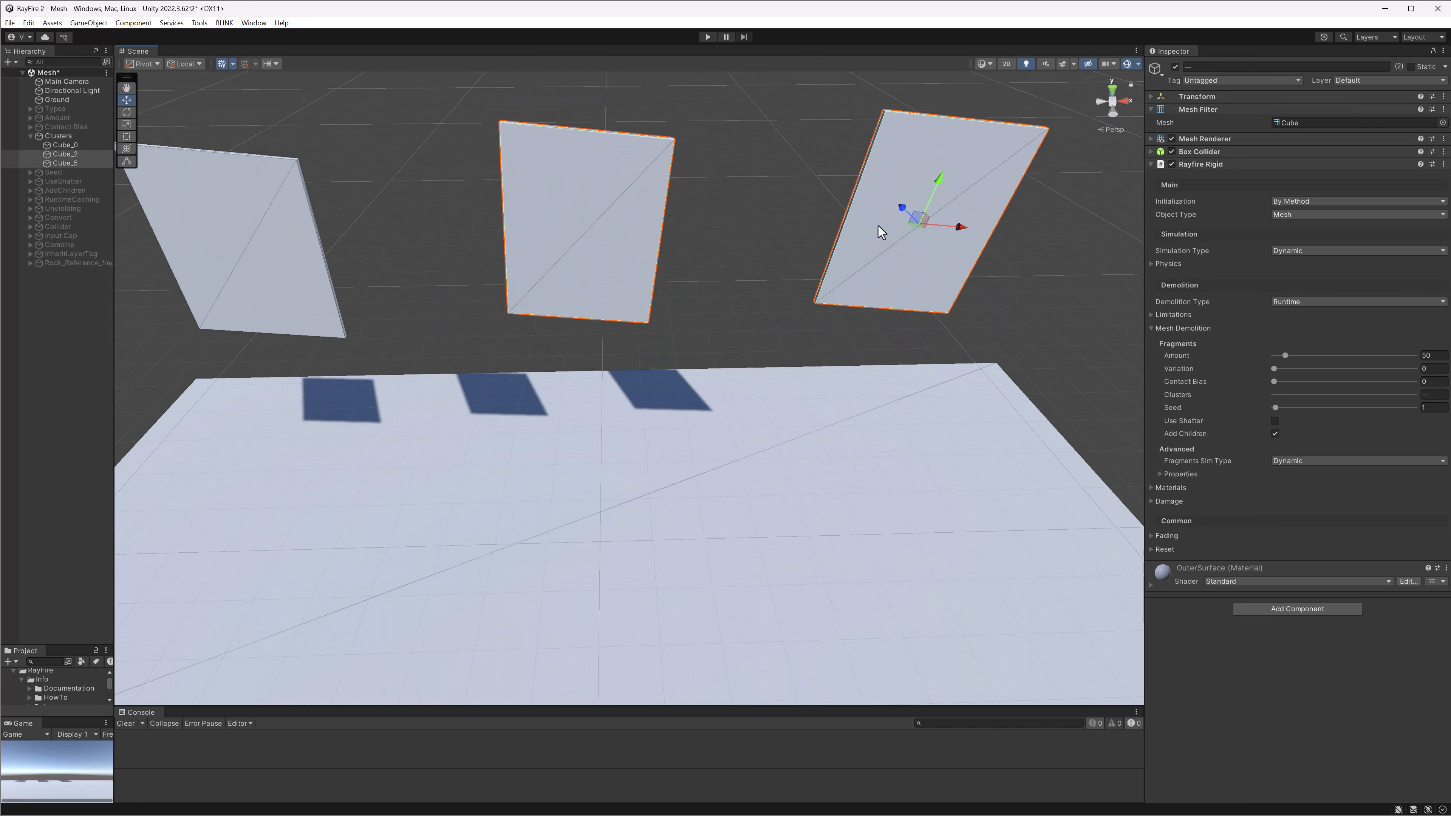
left_click(1171, 264)
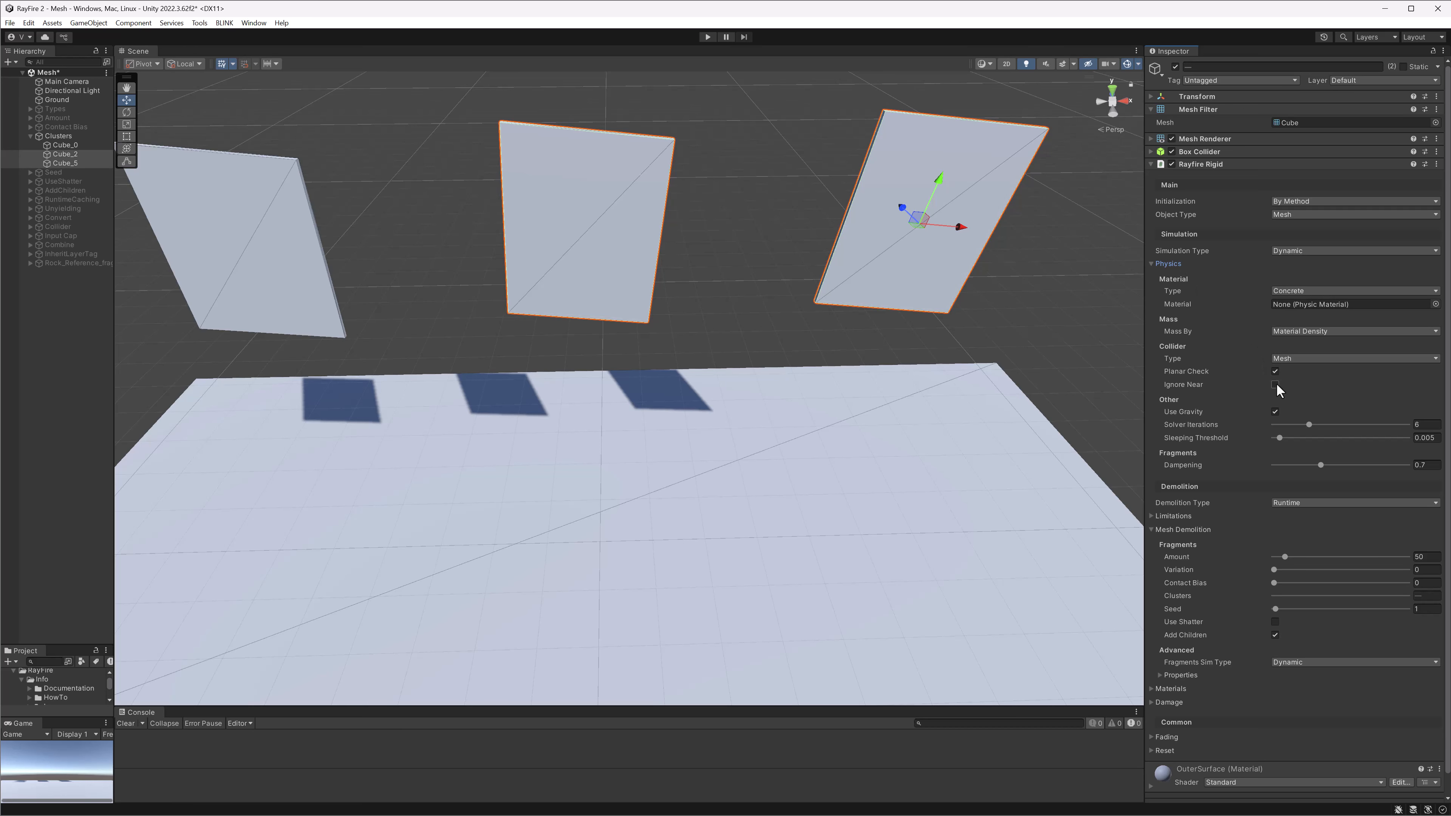
left_click(708, 37)
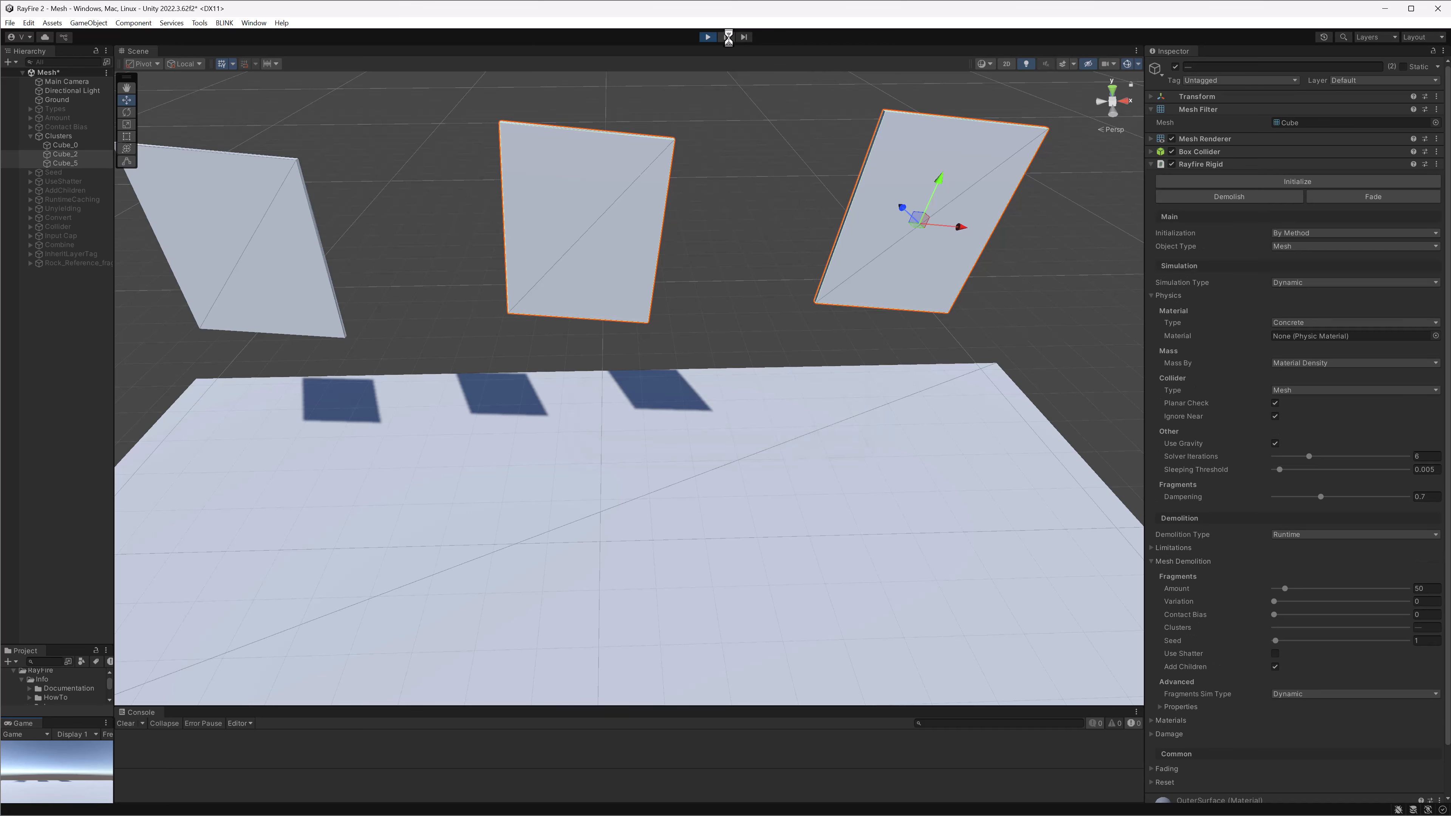
left_click(1259, 182)
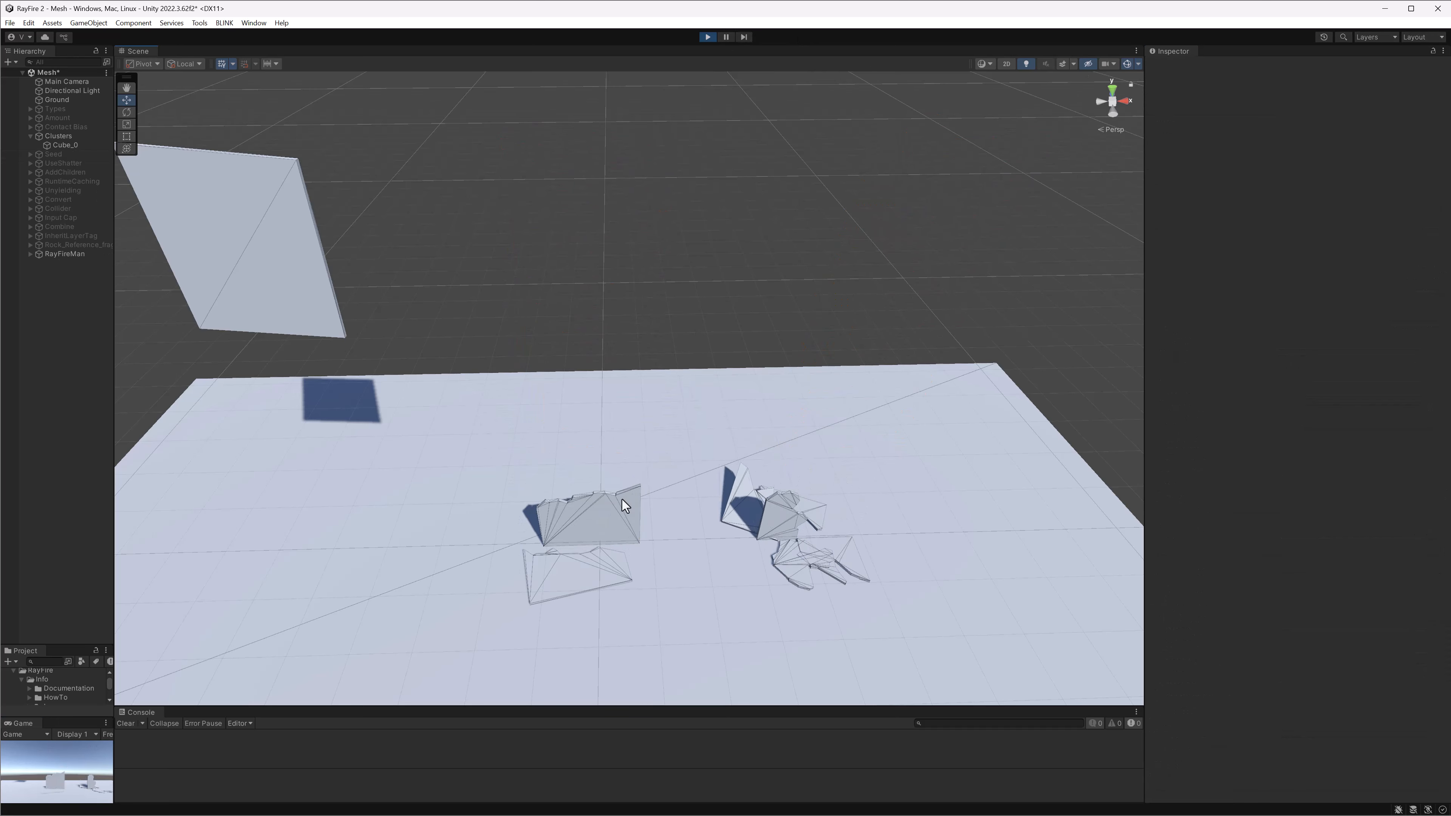
Select the two fallen Cube_2 fragments in turn and move the flat one up against the standing one
left_click(622, 500)
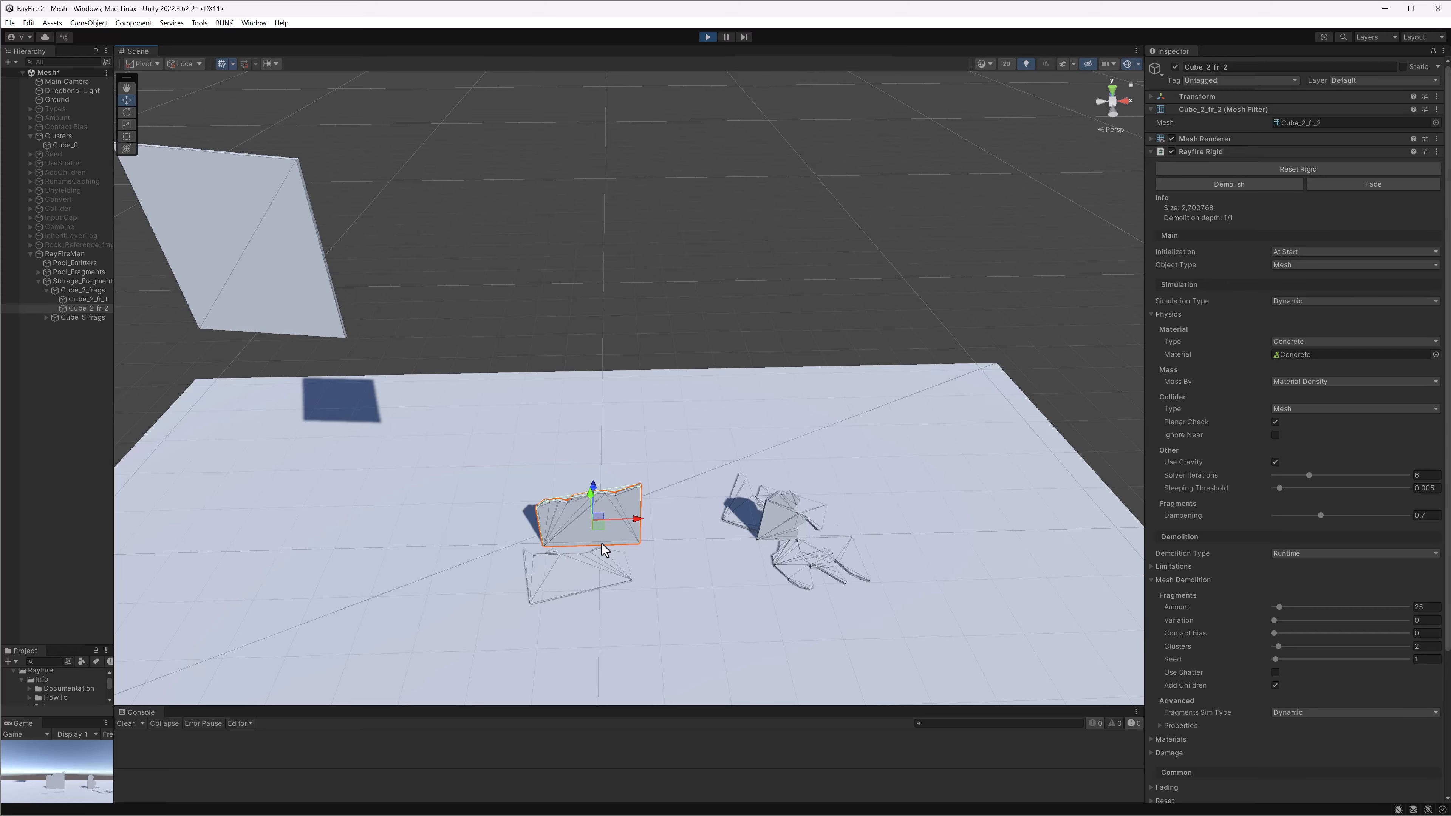
middle_click_drag(773, 520, 689, 472)
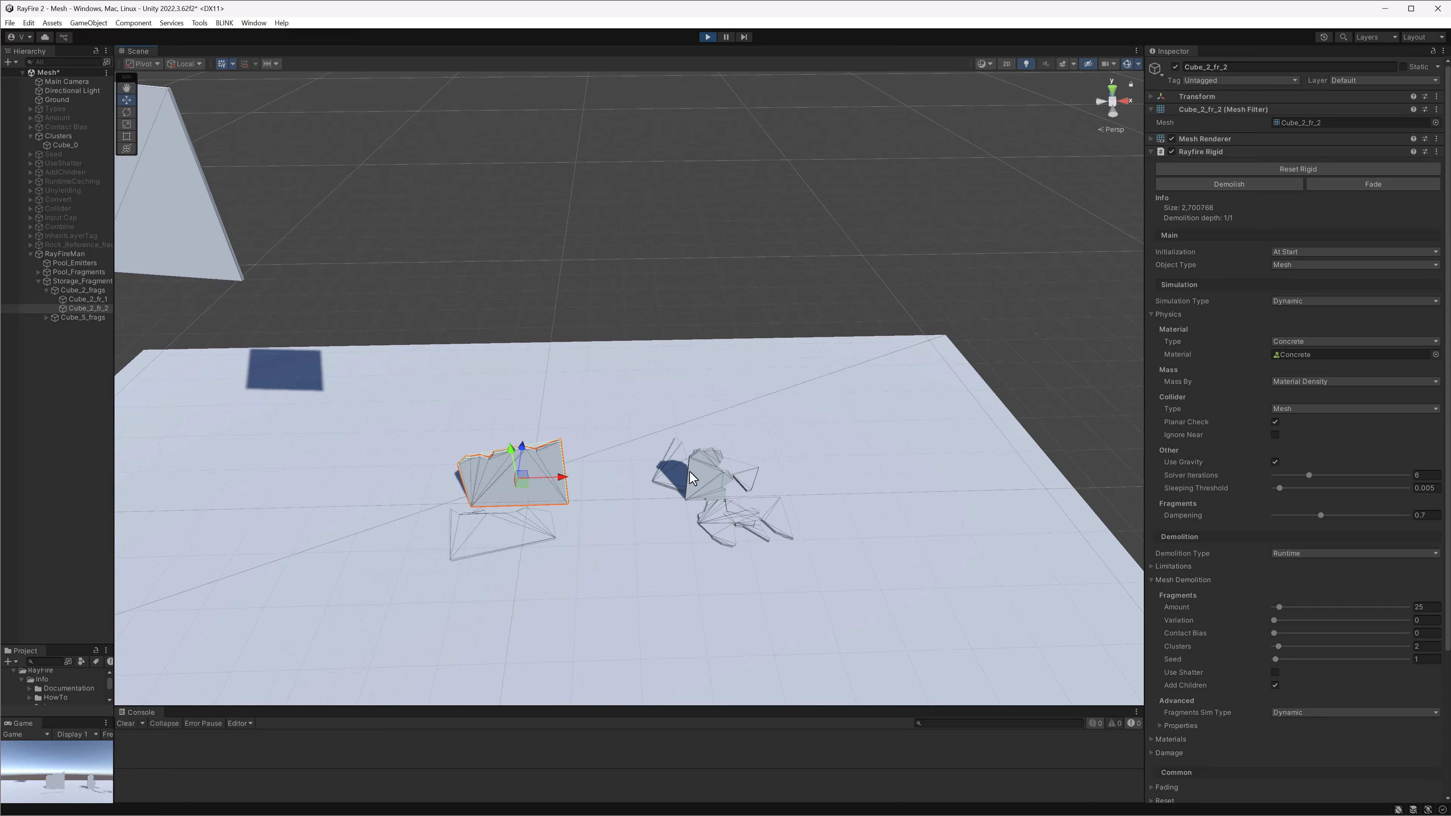
left_click(510, 517)
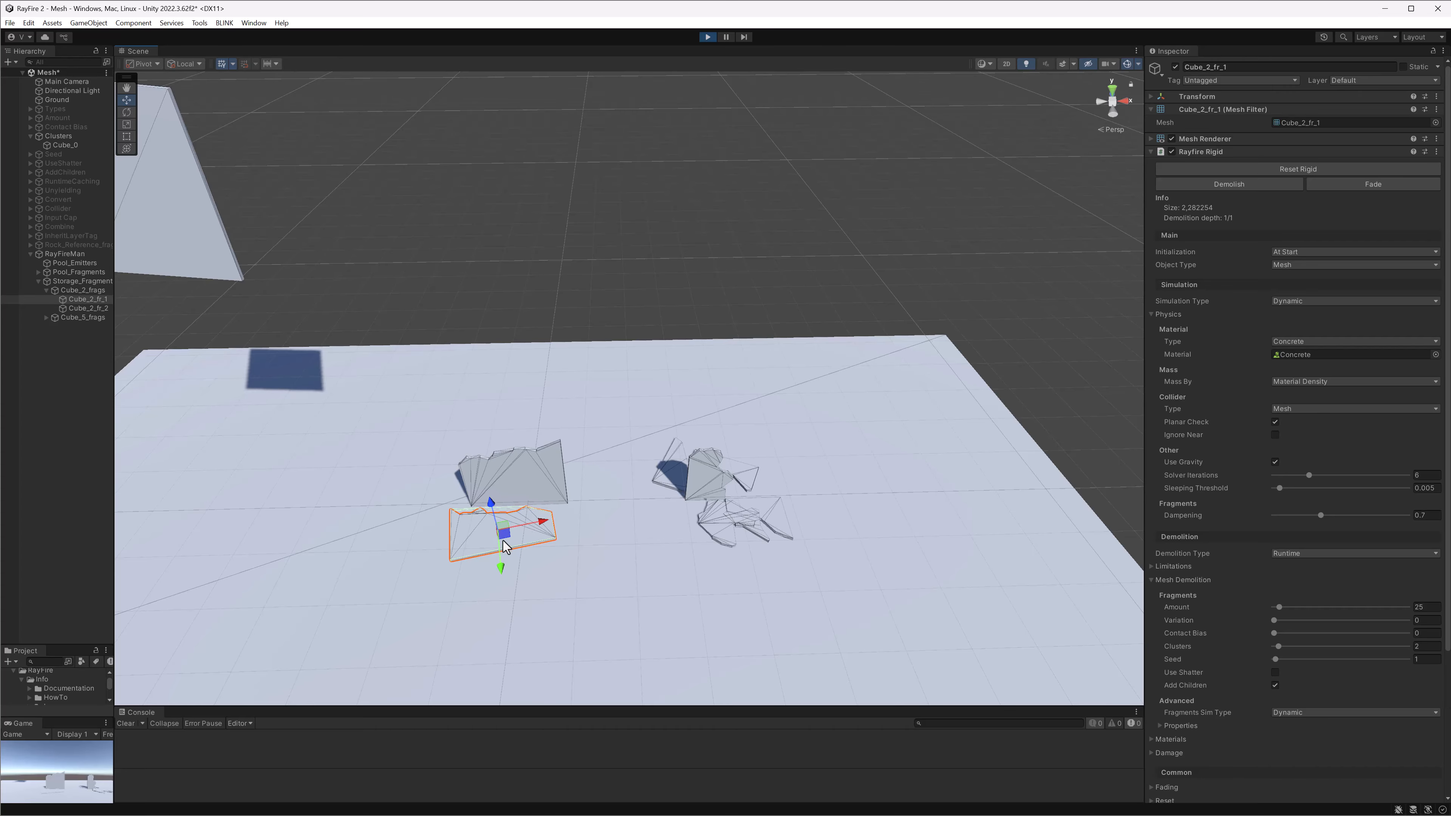
left_click_drag(507, 537, 512, 503)
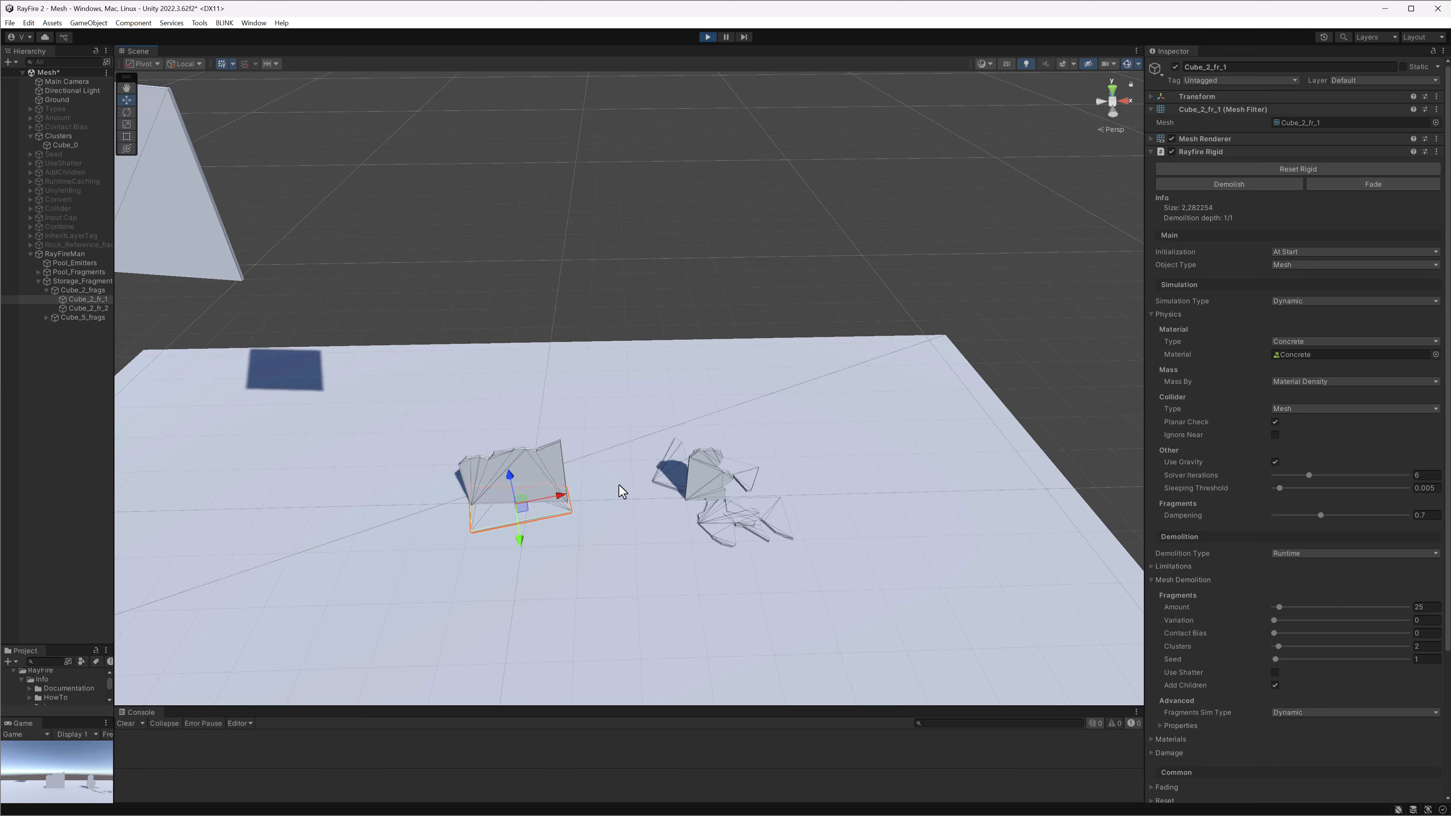
Pull two of the fallen Cube_5 fragments away from their pile to inspect their separate shapes
middle_click_drag(694, 480, 596, 503)
scroll(597, 510, "up", 5)
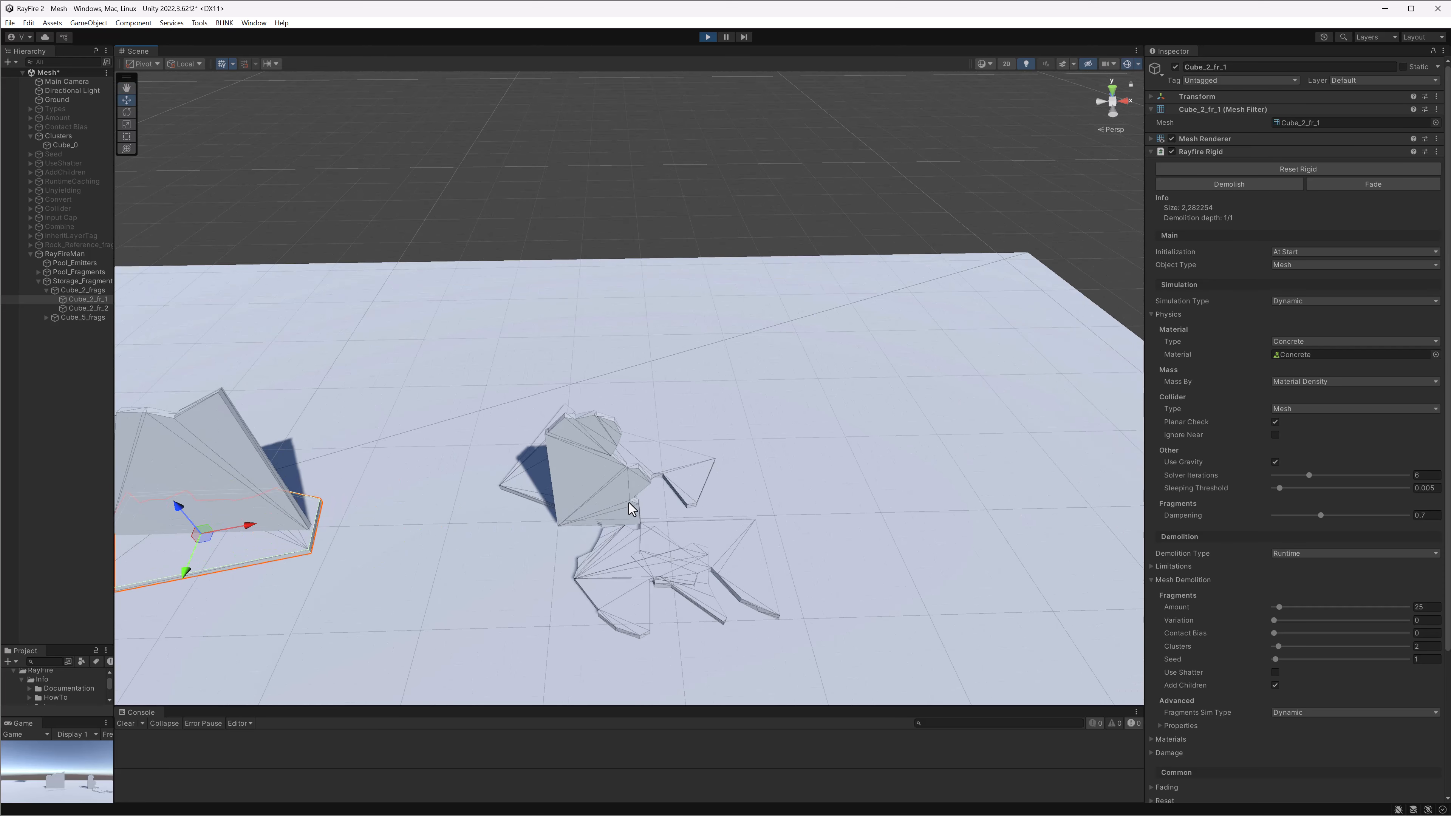
left_click(617, 500)
left_click_drag(609, 514, 783, 565, "alt")
left_click(703, 519)
left_click_drag(695, 511, 573, 355)
left_click(707, 457)
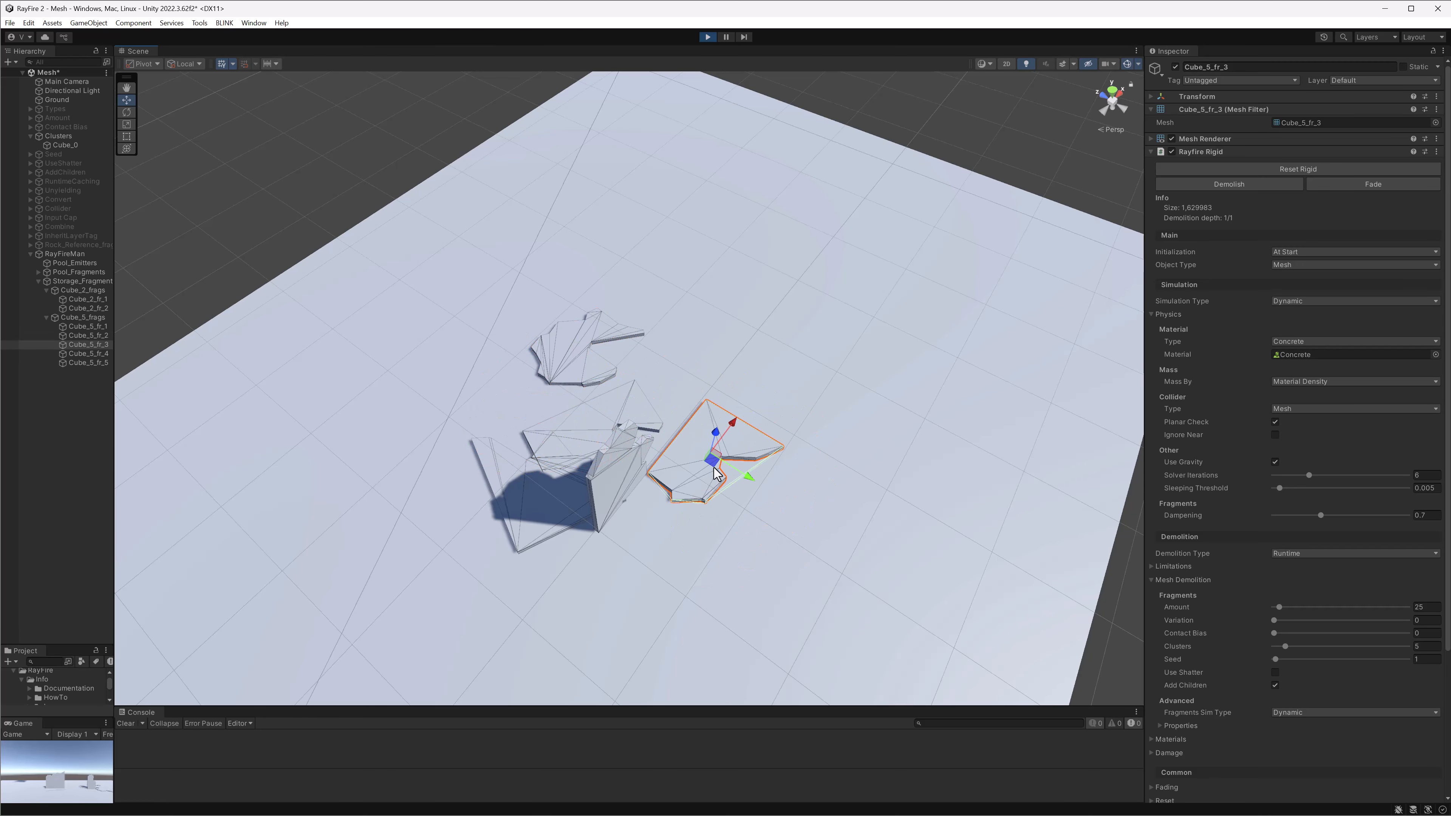
left_click_drag(694, 460, 409, 458)
Move the Cube_5_fr_4 fragment outward from the pile and slide it into the standing fragment
left_click(540, 553)
left_click(521, 521)
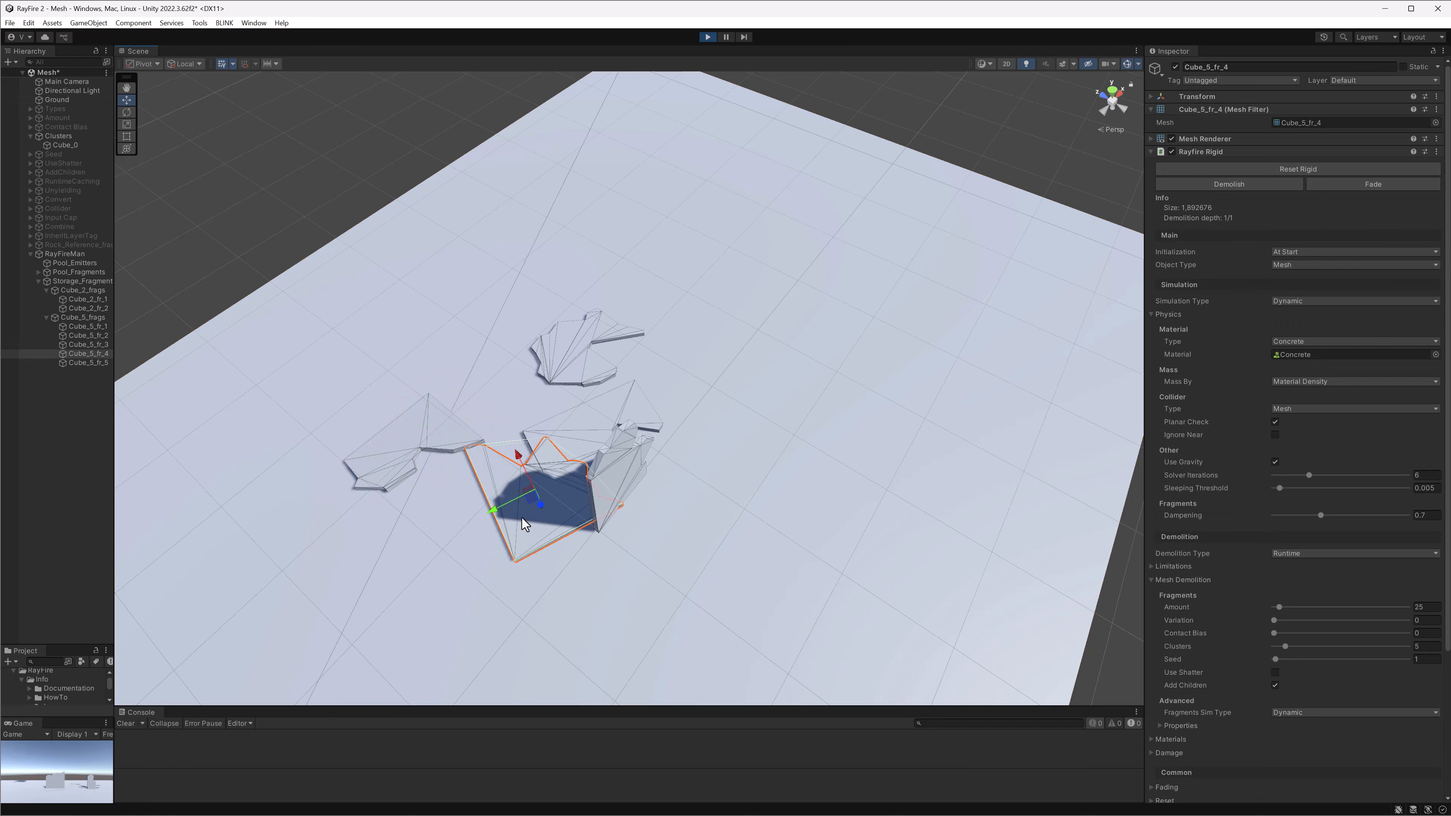
left_click_drag(530, 500, 482, 550)
left_click_drag(687, 578, 574, 465, "alt")
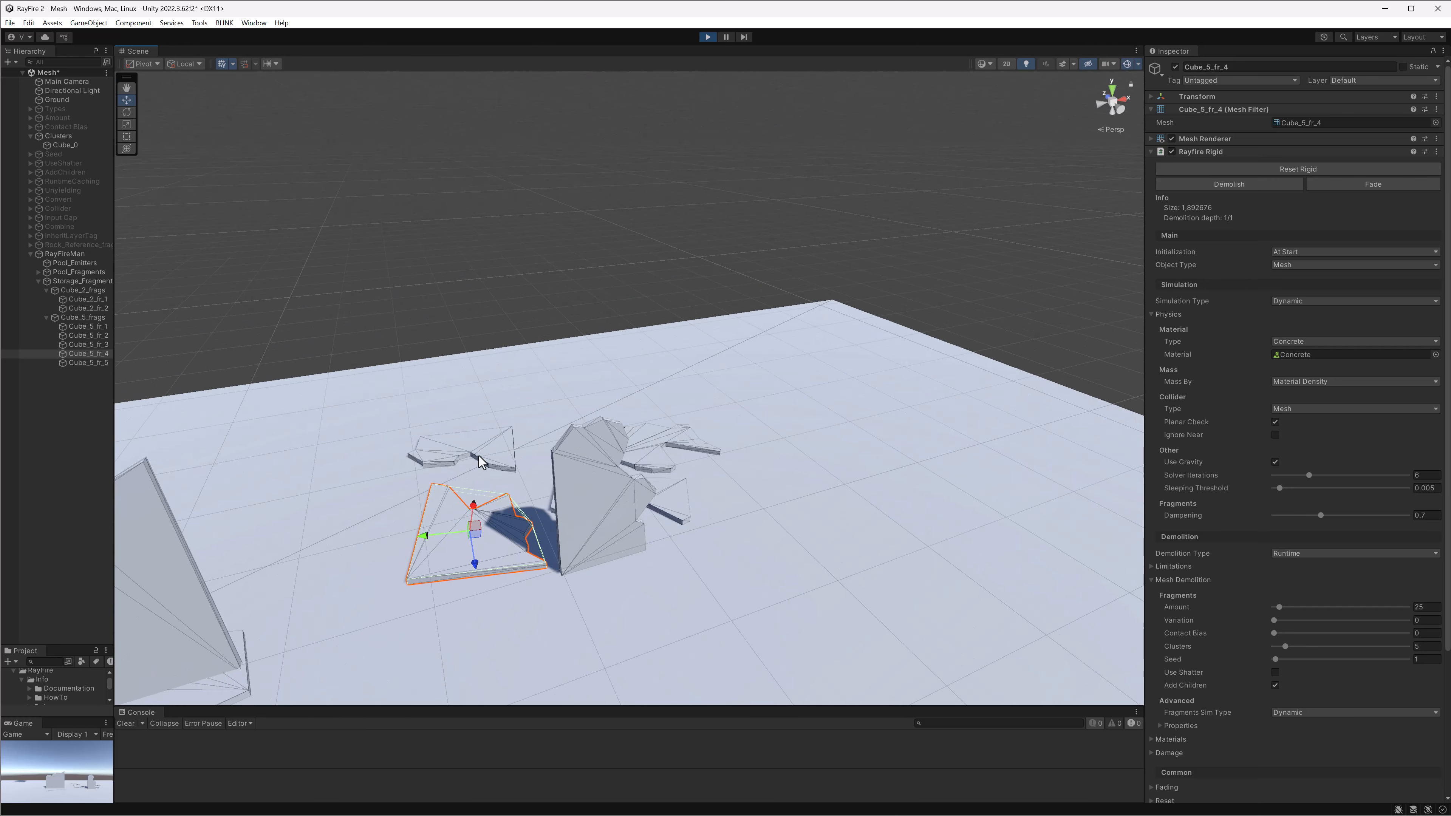
left_click_drag(477, 541, 561, 521)
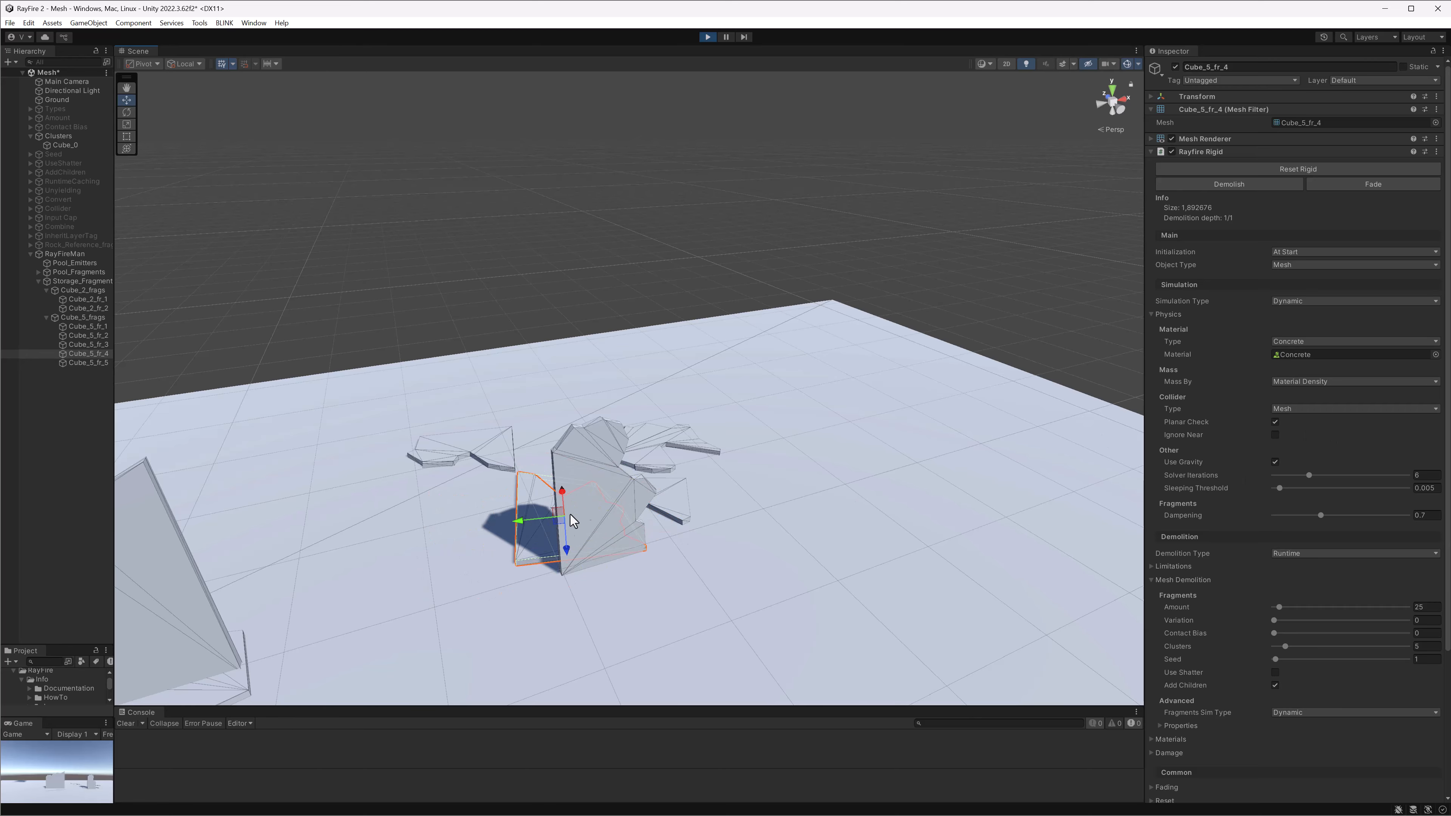
View the fallen Cube_2 and Cube_5 fragments together with the intact Cube_0 panel, and exit Play mode
scroll(618, 540, "down", 5)
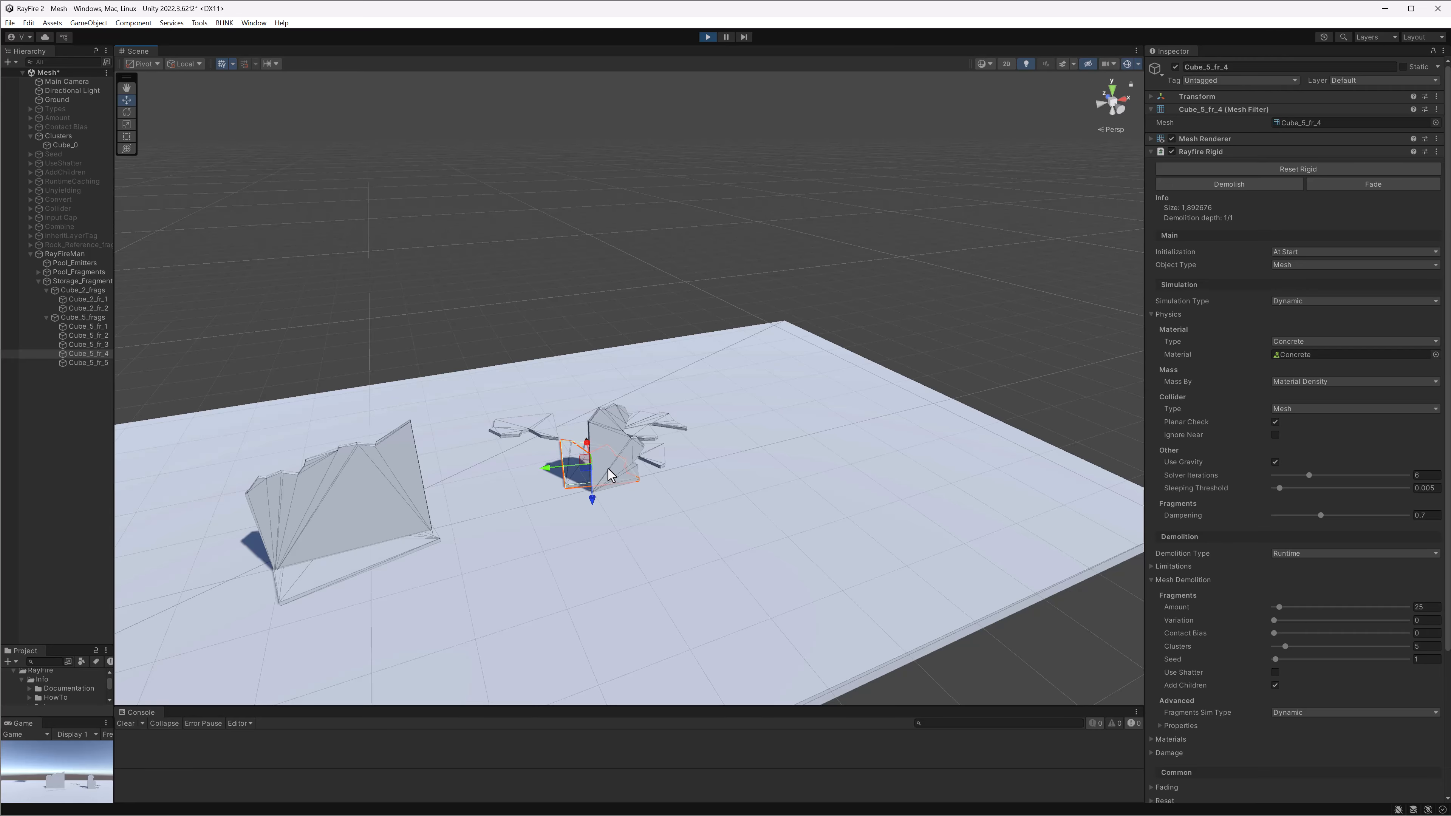
left_click_drag(649, 463, 586, 469, "alt")
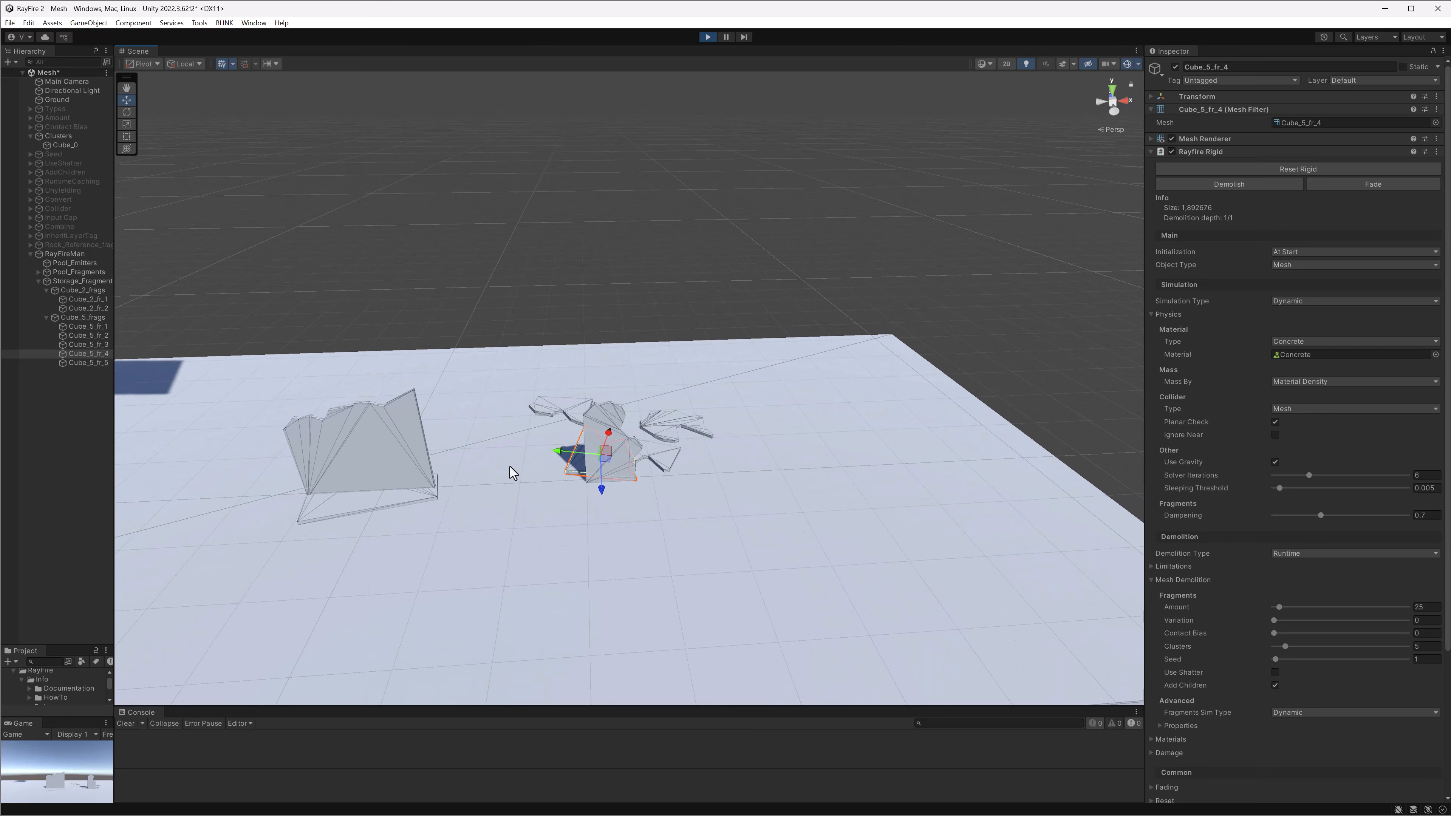
scroll(422, 490, "down", 4)
middle_click_drag(530, 487, 600, 549)
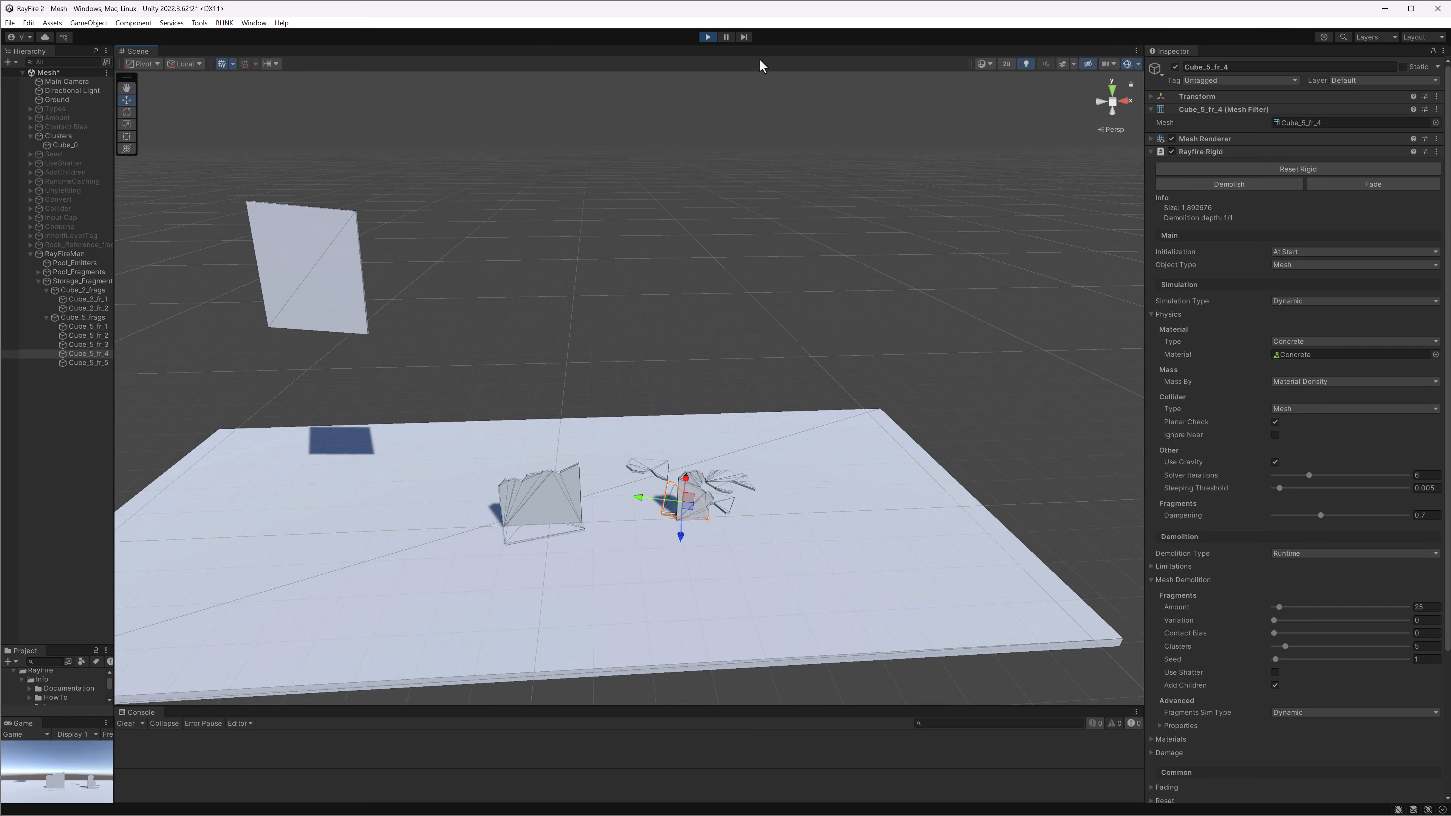
left_click(703, 34)
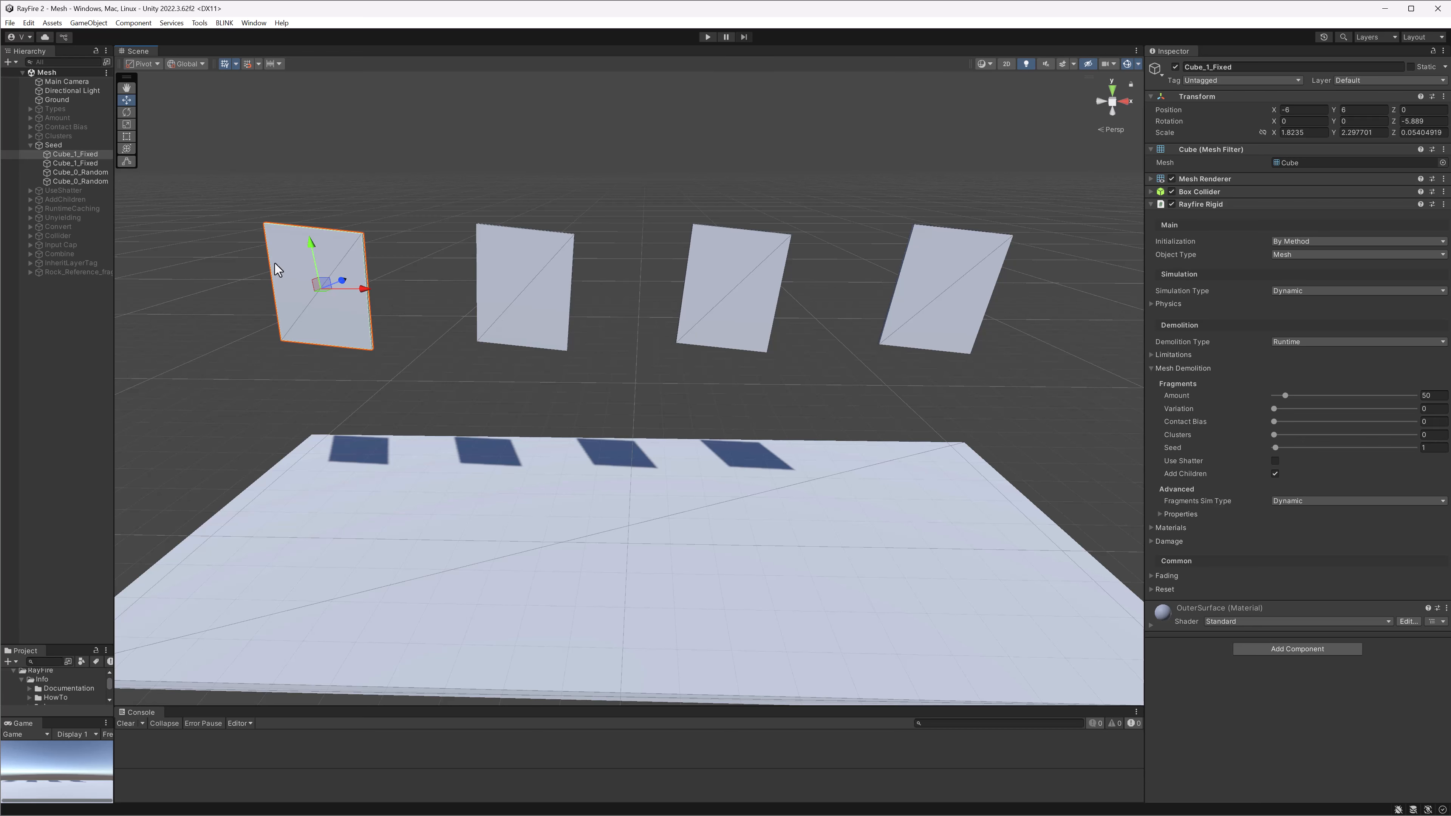
Compare the Seed values of the Cube_1_Fixed and Cube_0_Random panels
left_click(1426, 447)
left_click(727, 291)
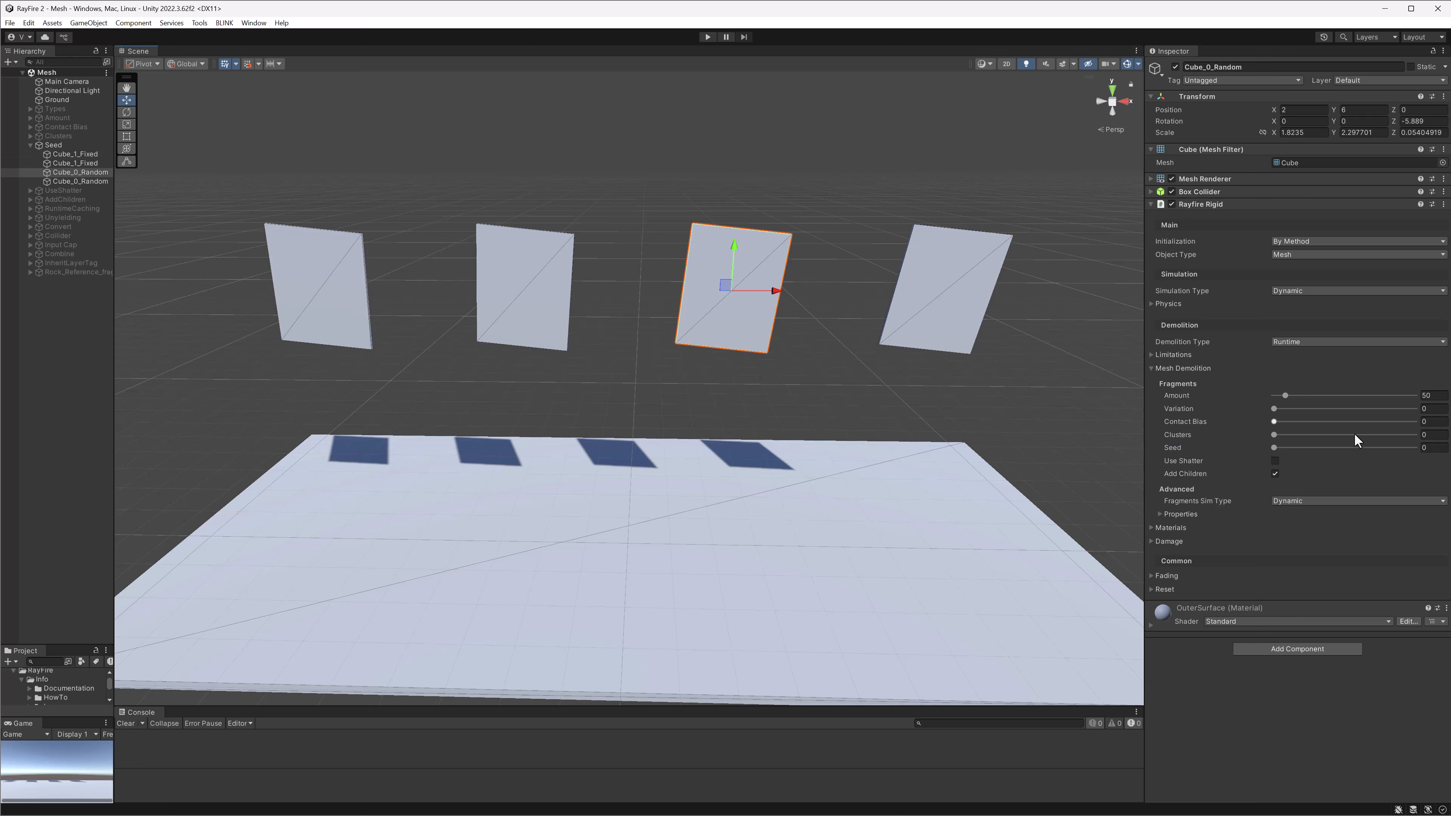
left_click(1426, 447)
left_click(298, 267)
left_click(512, 269, "shift")
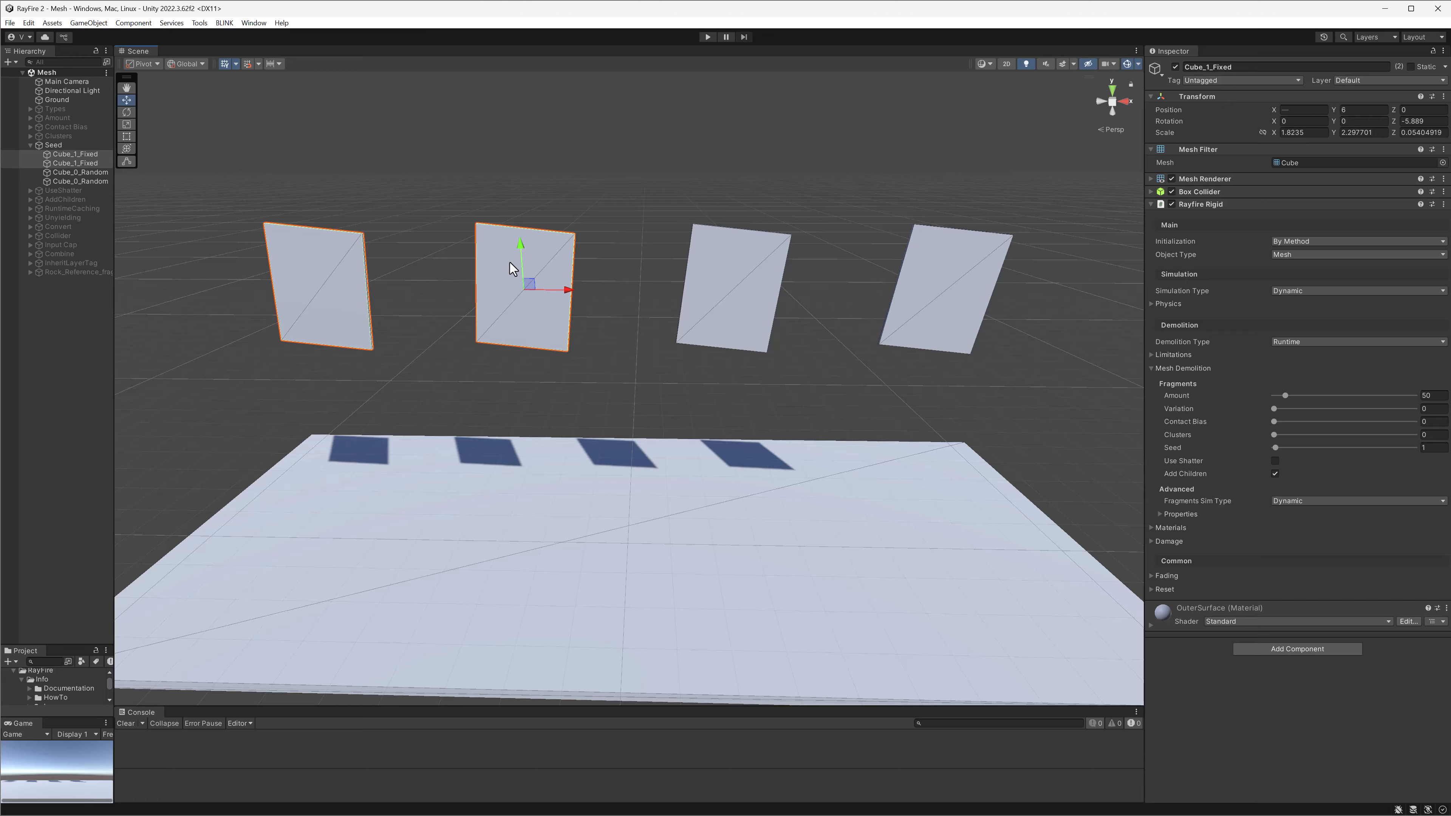
left_click(1428, 447)
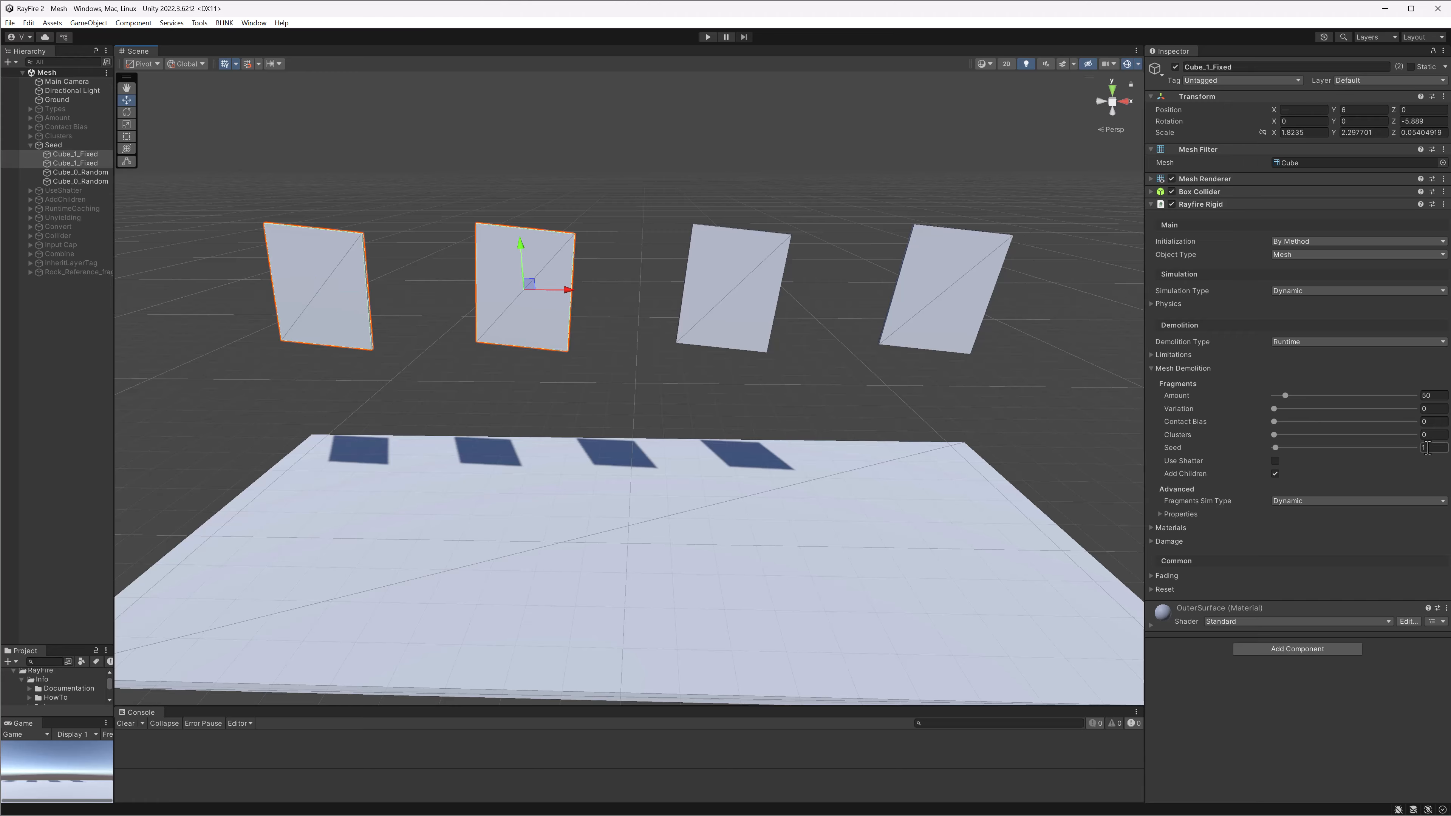
left_click(762, 299)
left_click(917, 288, "shift")
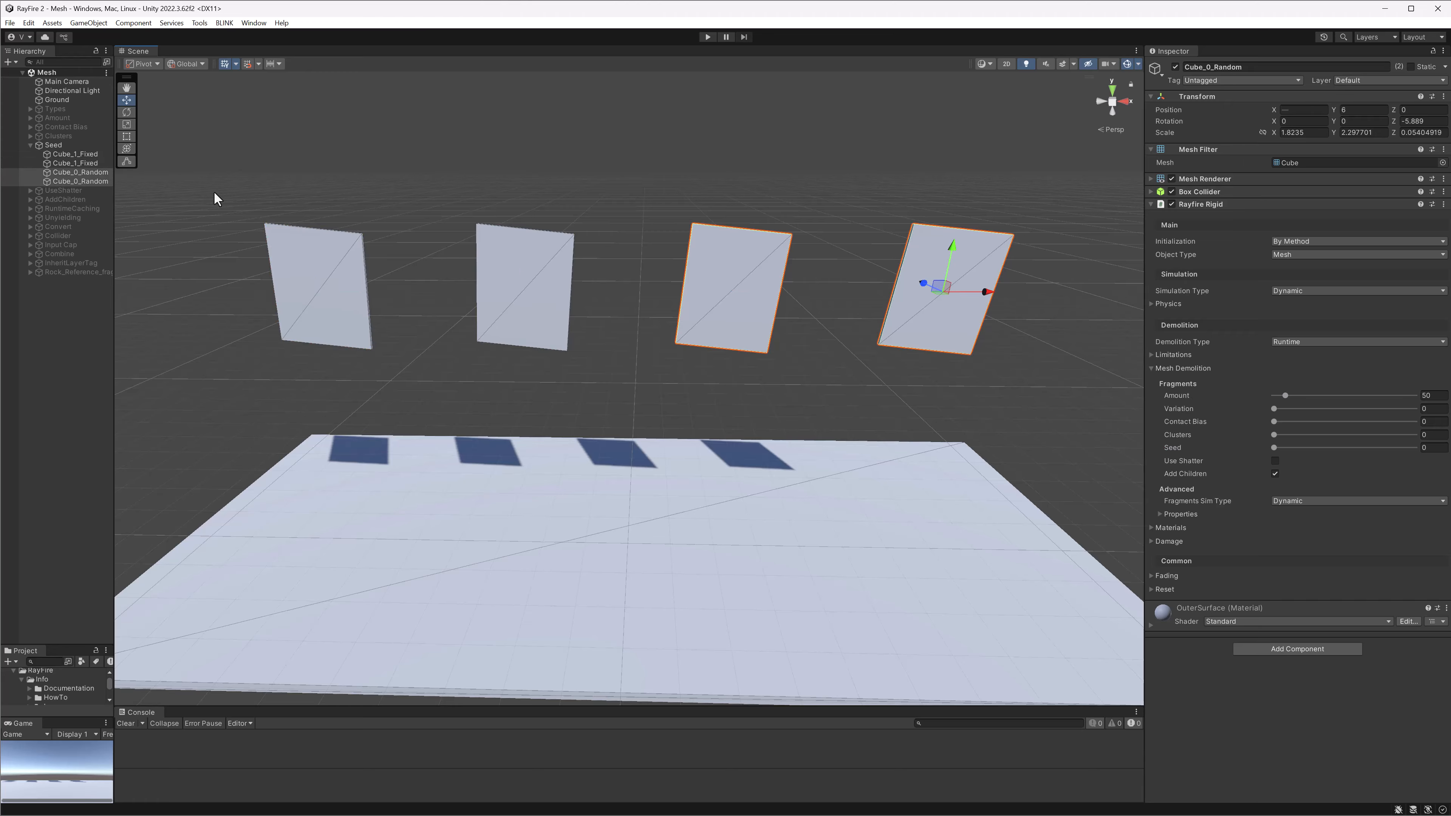
Set the fragment Amount of all four Seed panels to 10 and demolish them in Play mode
left_click(347, 268, "shift")
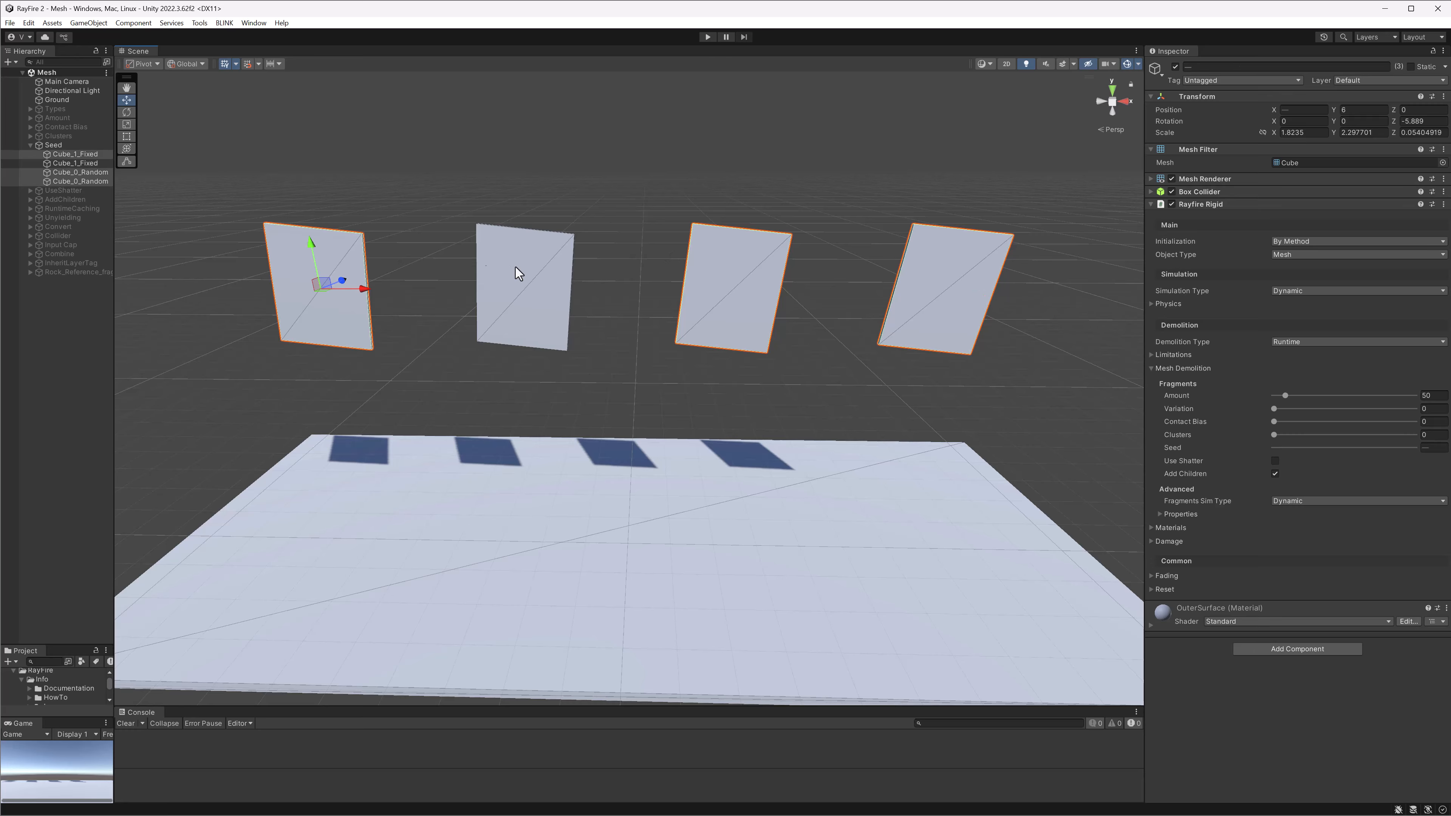
left_click(520, 270, "shift")
left_click(1428, 395)
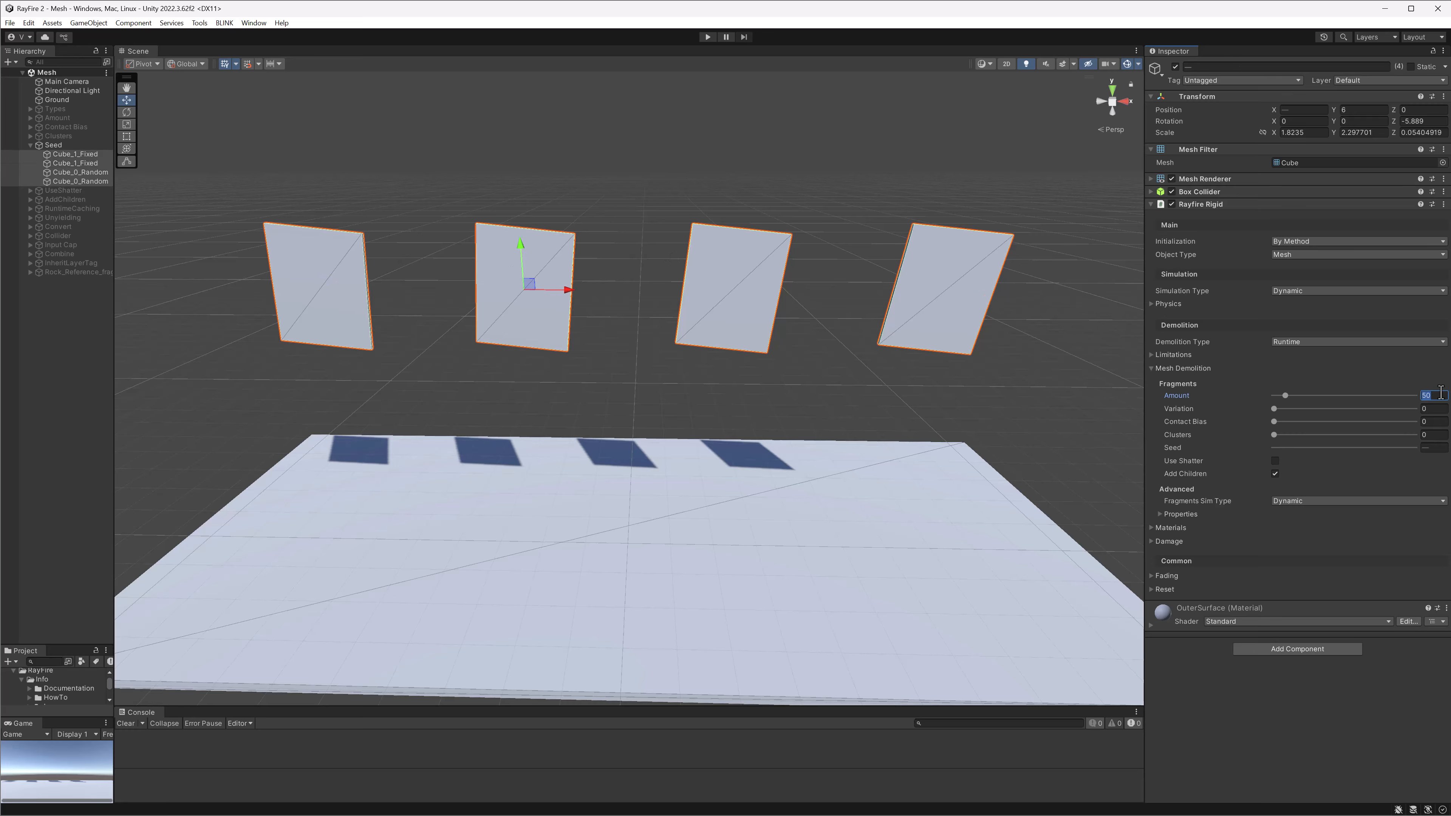
type("10")
left_click(707, 37)
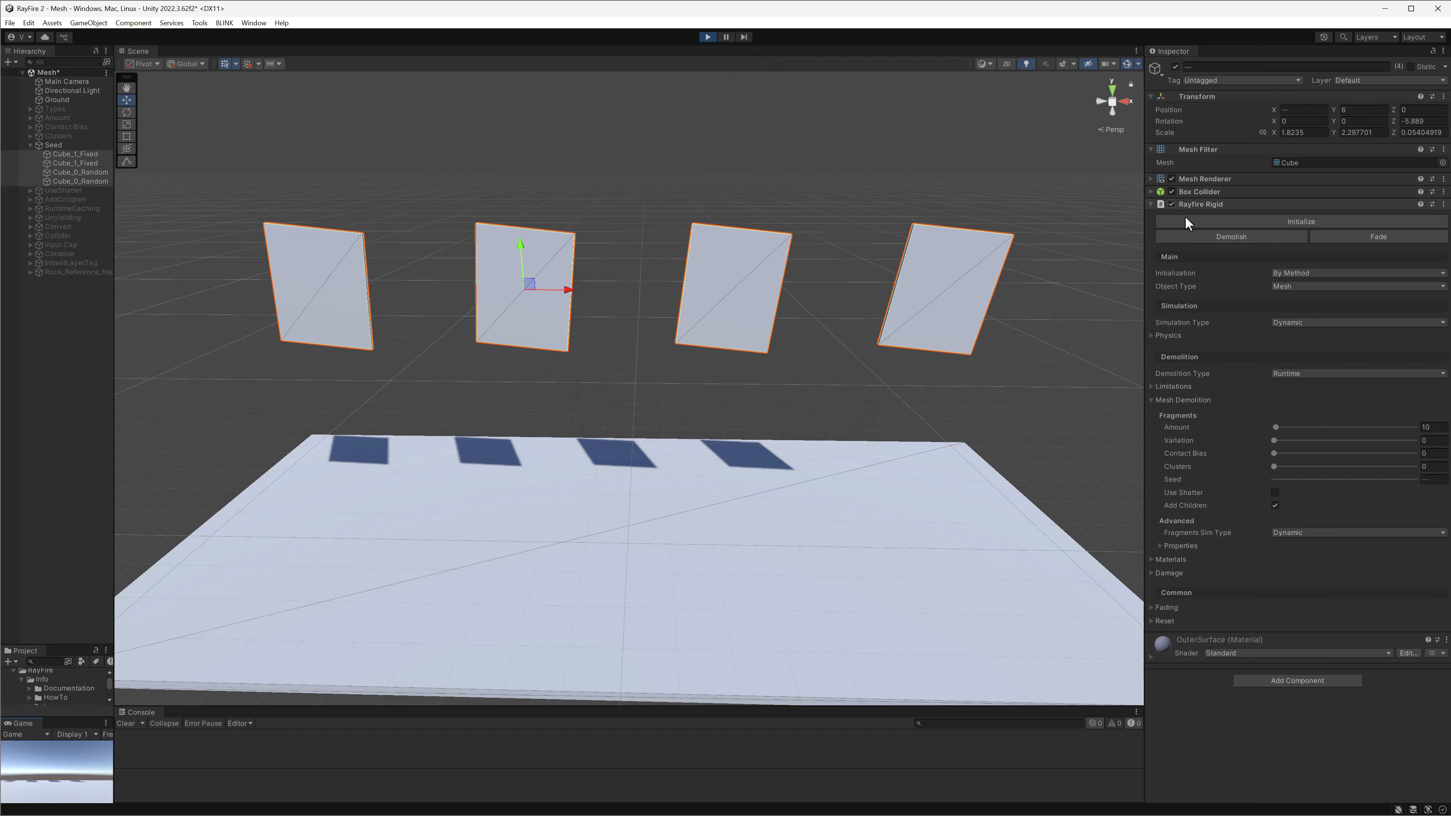
left_click(1190, 240)
Compare the fragmentation of the two Cube_1_Fixed panels by selecting corresponding pieces on each
left_click(297, 250)
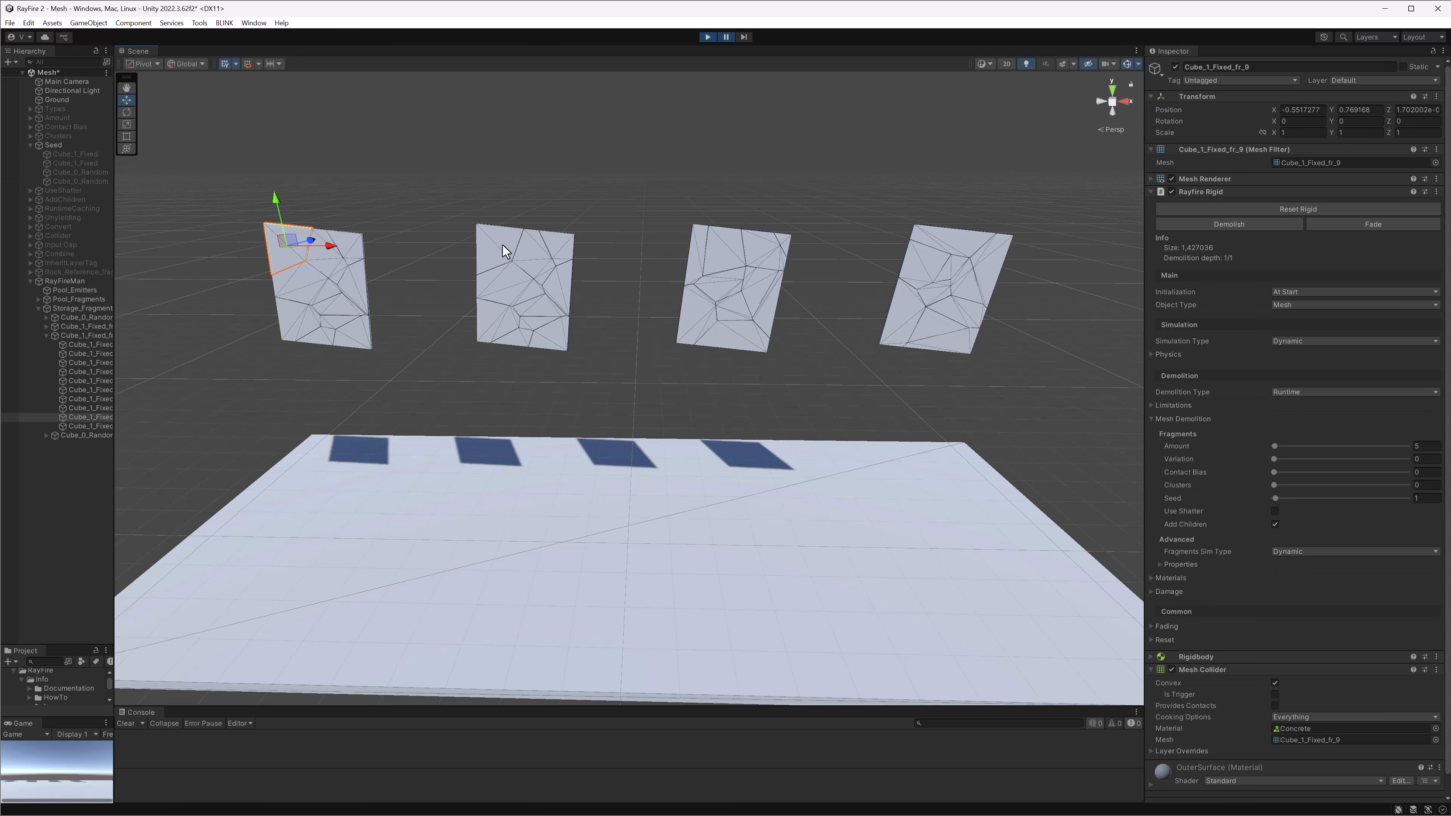
left_click(478, 253, "shift")
left_click(311, 283)
scroll(311, 283, "up", 2)
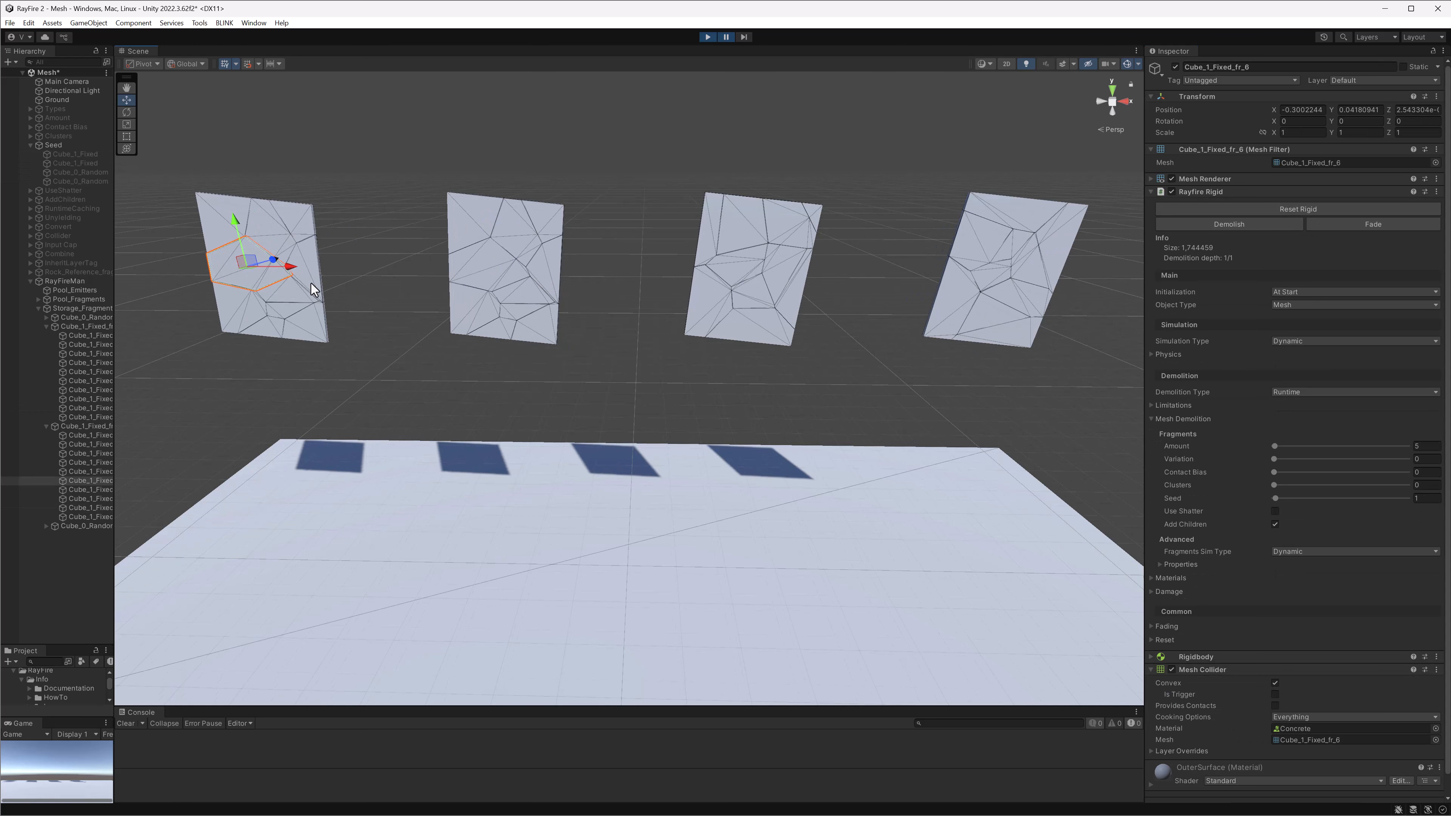
left_click(273, 240, "shift")
left_click(504, 258)
left_click(516, 231)
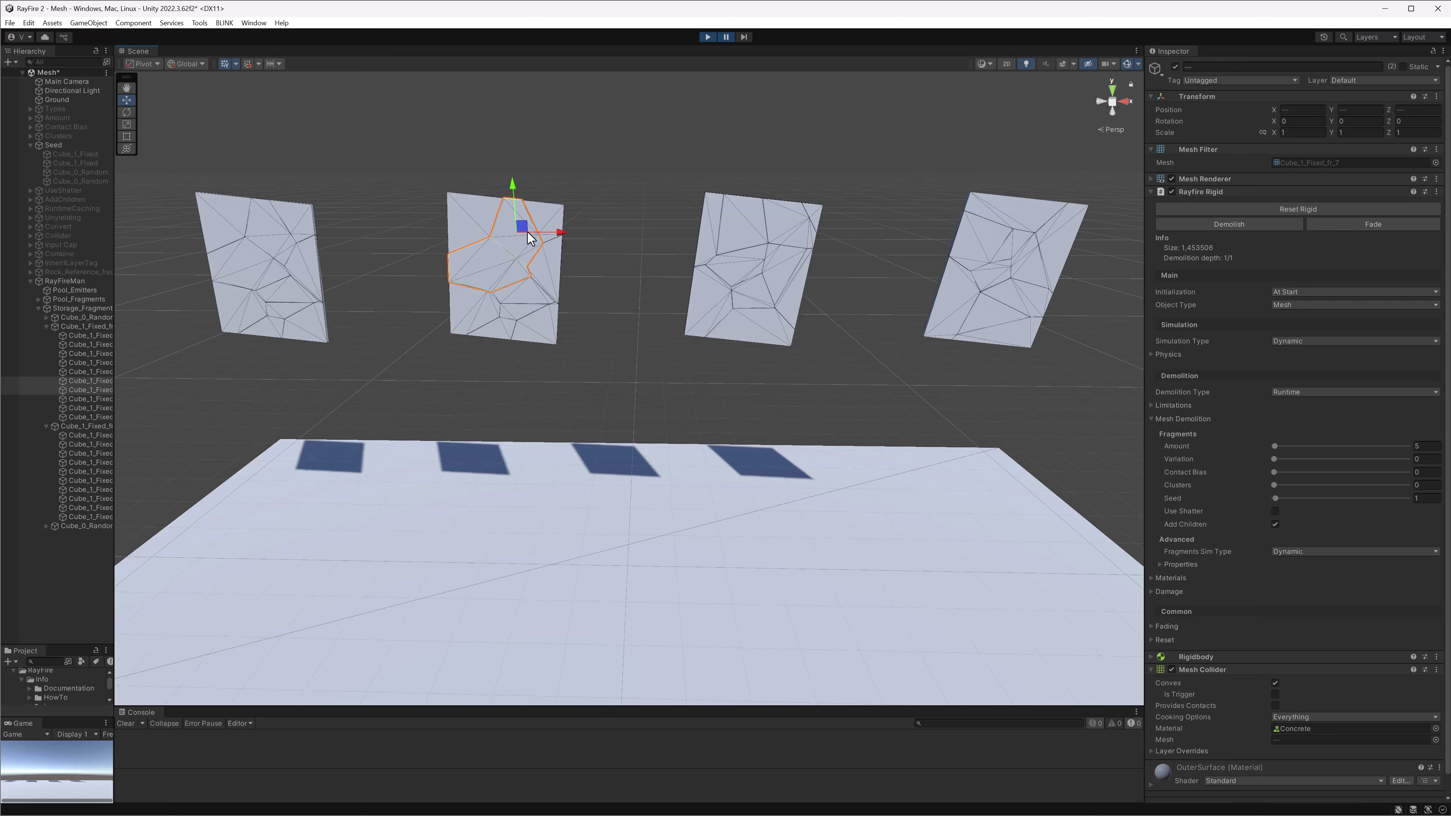
left_click(240, 256)
left_click(258, 234)
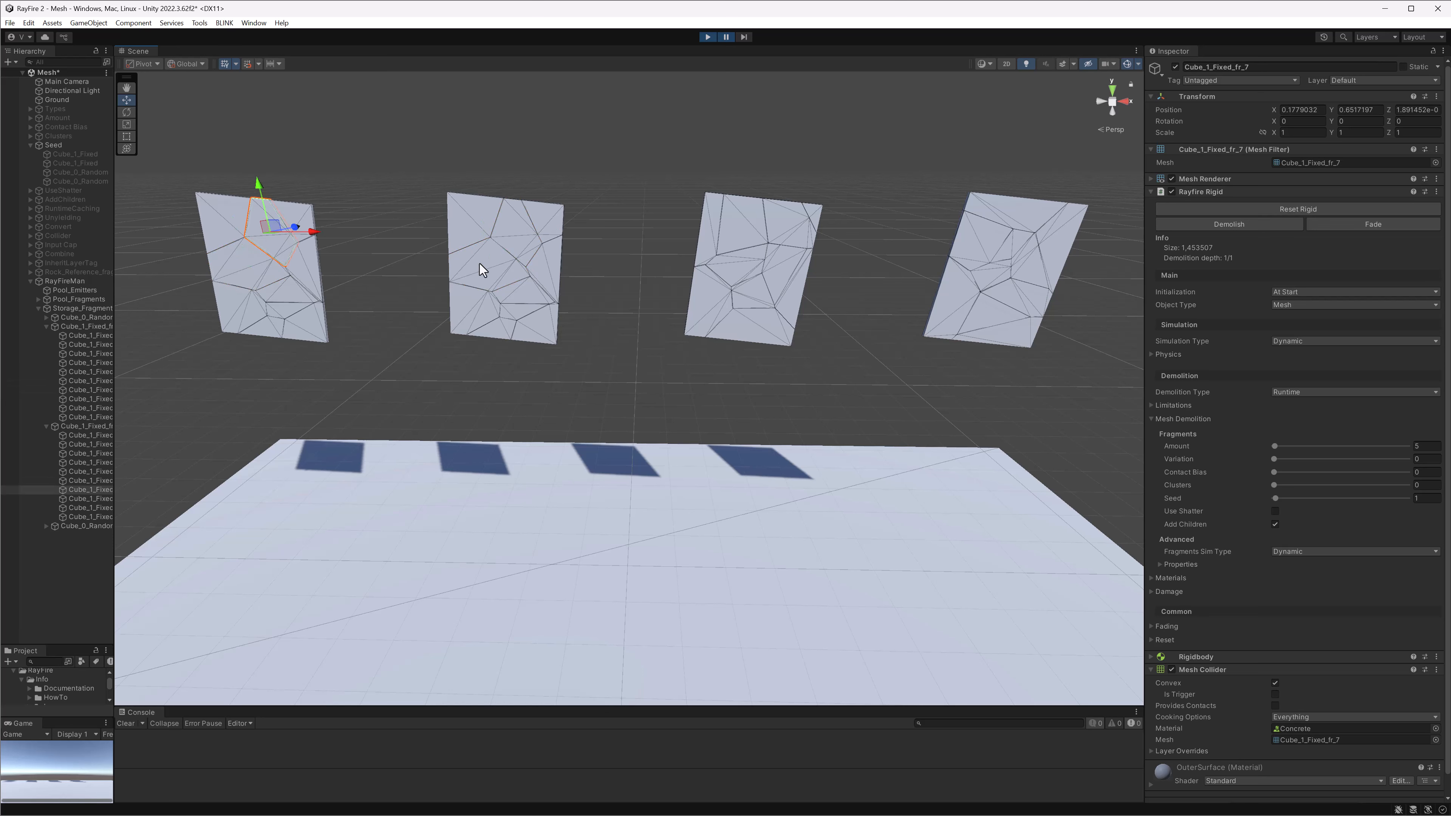
left_click(469, 317)
left_click(228, 311, "shift")
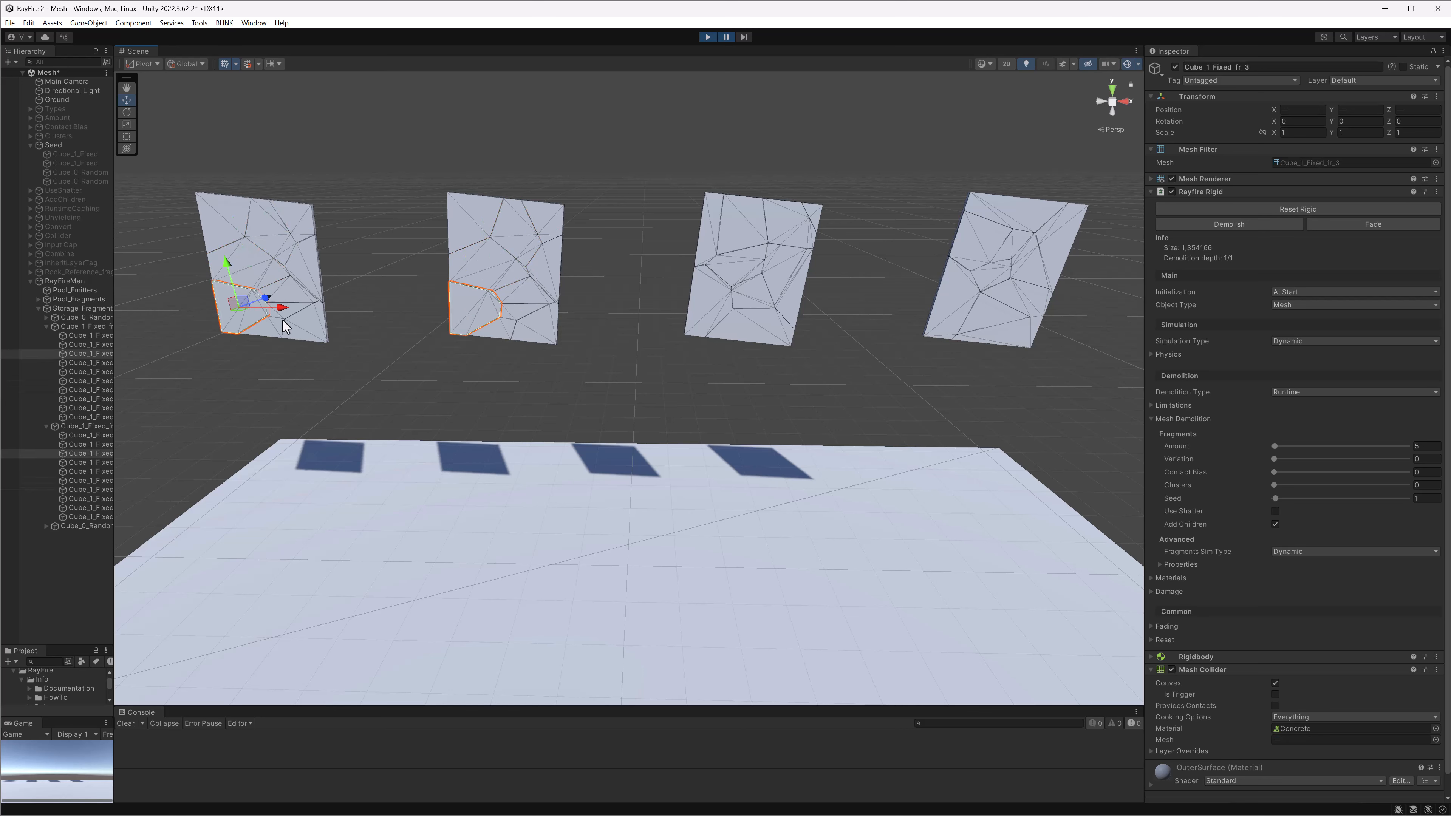
left_click(307, 325)
left_click(538, 322, "shift")
Compare the fragmentation of the two Cube_0_Random panels by selecting pieces on both of them
middle_click_drag(751, 260, 680, 259)
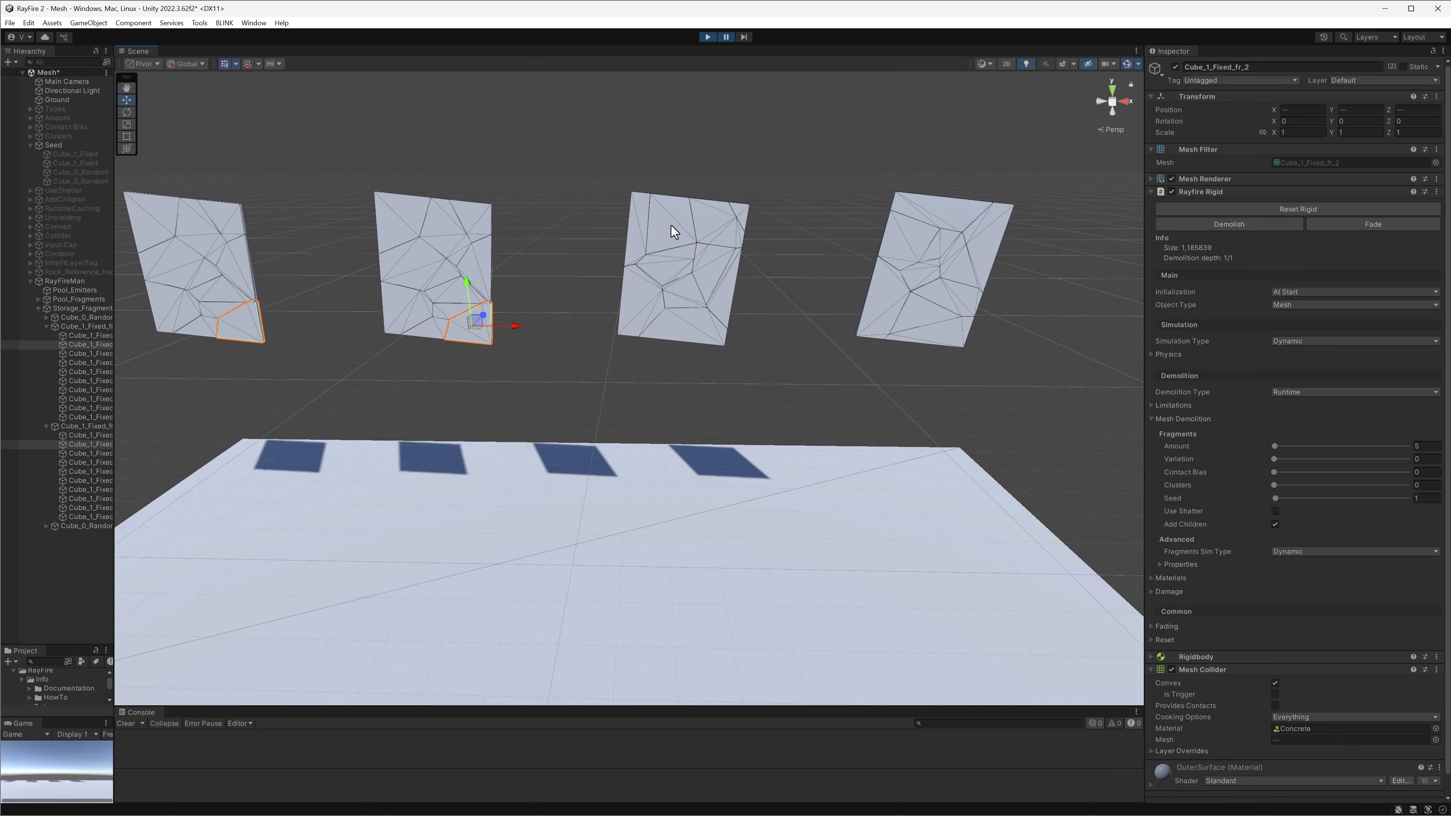
left_click(641, 224)
left_click(922, 225, "shift")
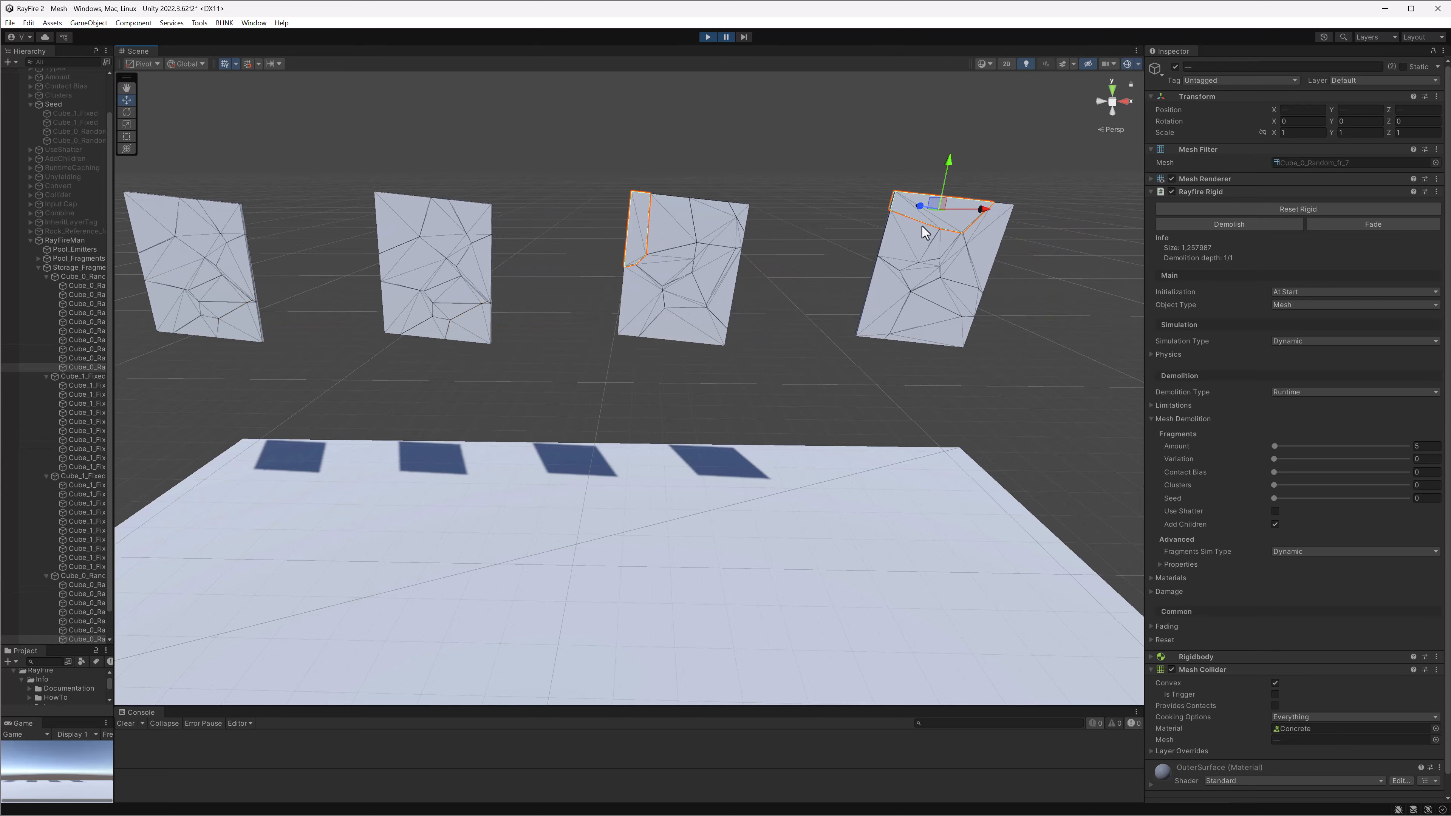
left_click(909, 253, "shift")
left_click(914, 303, "shift")
left_click(930, 279, "shift")
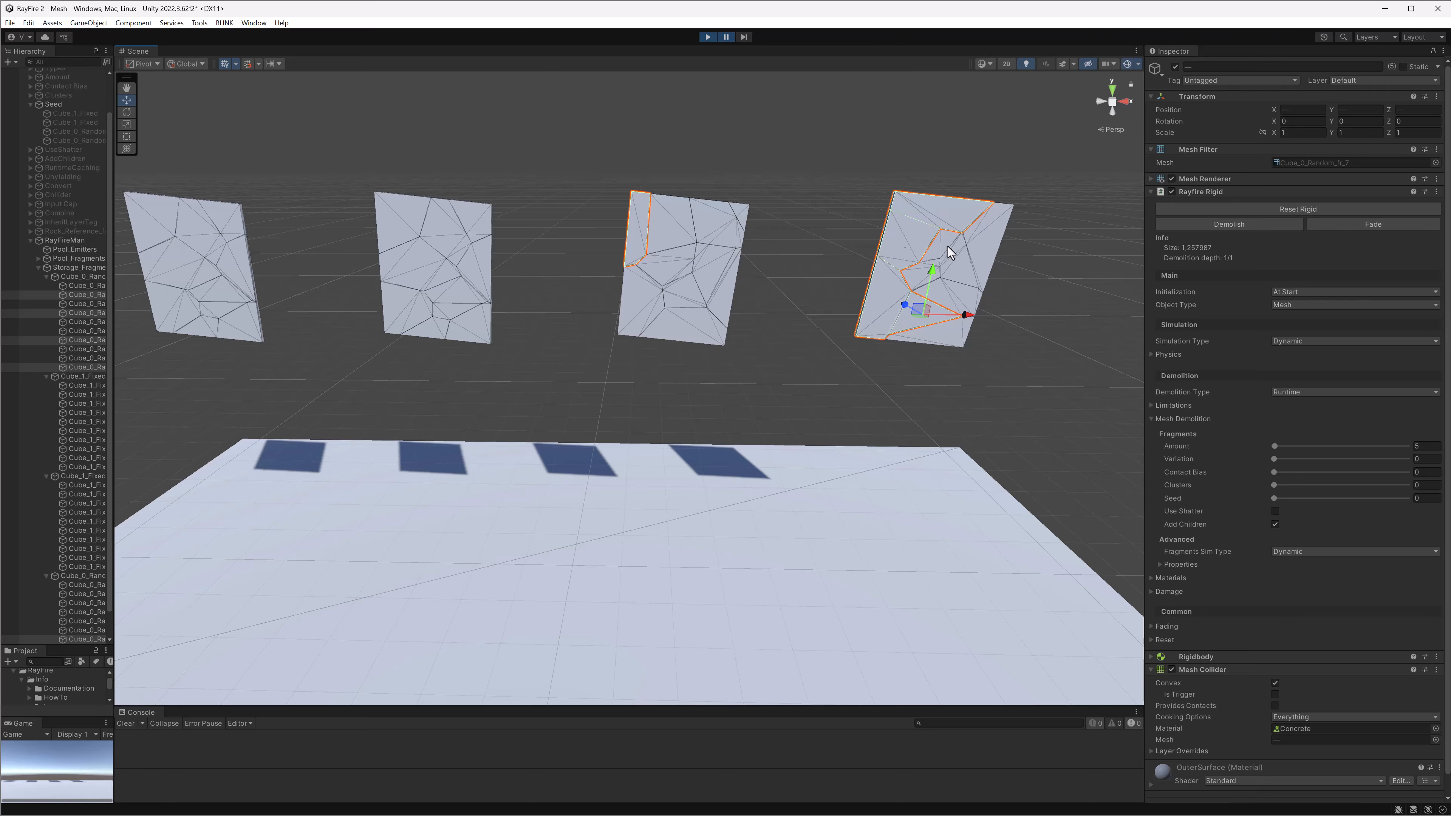
left_click(975, 243, "shift")
left_click(956, 271, "shift")
left_click(923, 274, "shift")
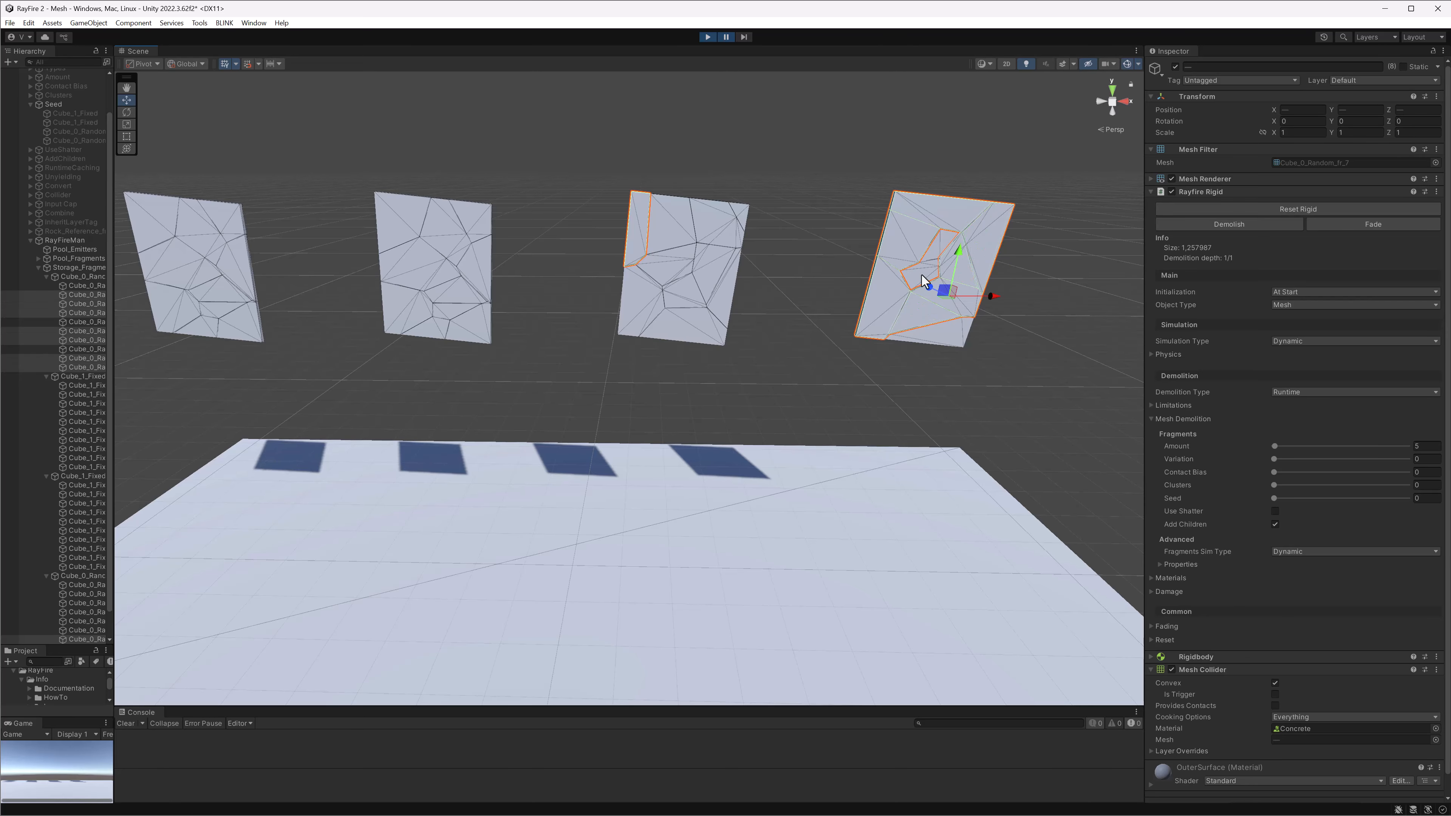
left_click(935, 255, "shift")
left_click(934, 254, "shift")
Restart Play mode and pause it with the four Seed panels in view
left_click(708, 37)
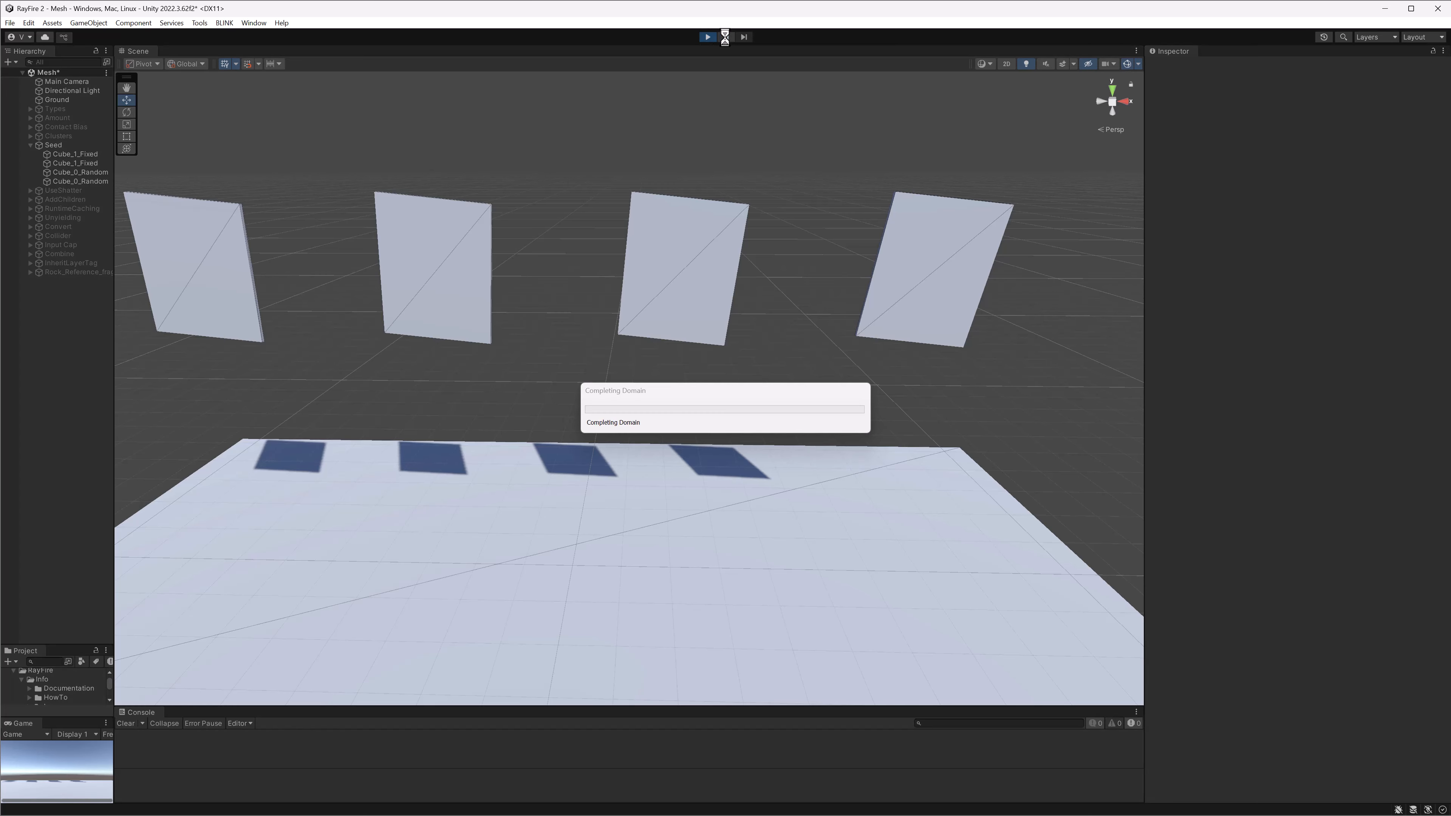
left_click(725, 37)
middle_click_drag(378, 227, 623, 266)
scroll(474, 227, "down", 3)
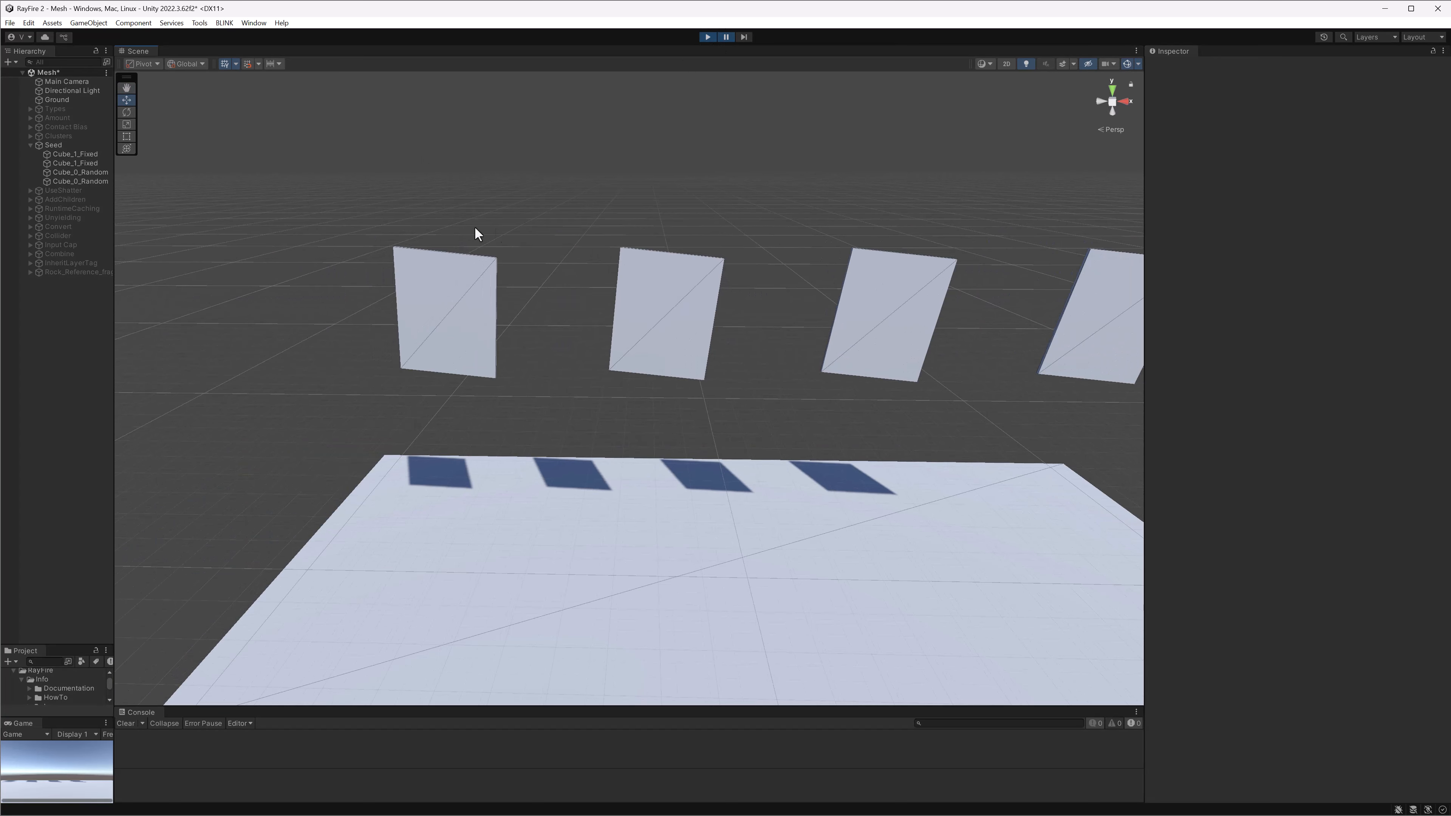
Select all four Seed panels in the paused simulation and demolish them together
middle_click_drag(504, 239, 386, 256)
left_click_drag(230, 203, 1061, 417)
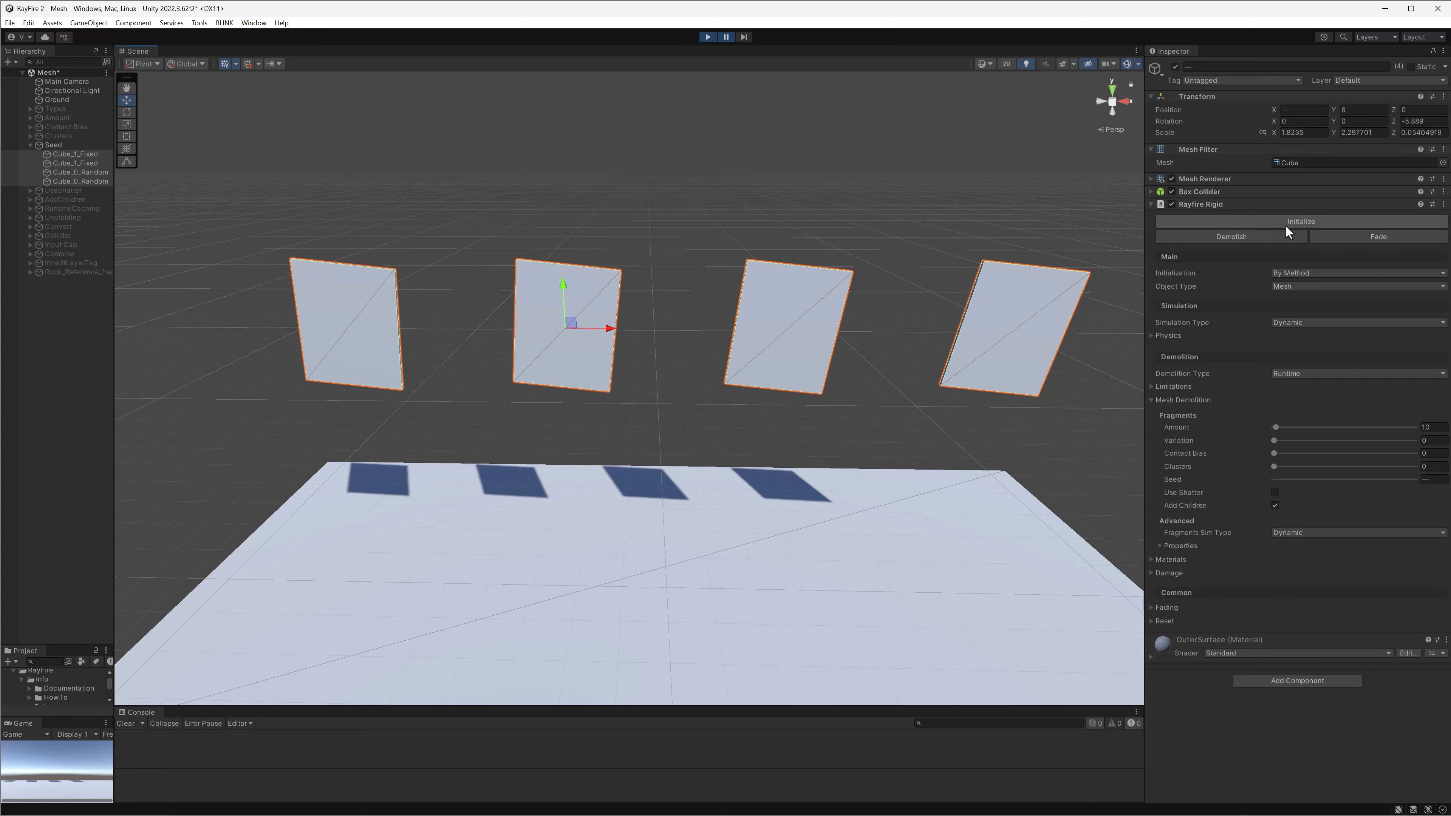
left_click(1231, 237)
Compare upper corner fragments between the two Cube_1_Fixed panels, and individual fragments between the two Cube_0_Random panels
left_click(294, 283)
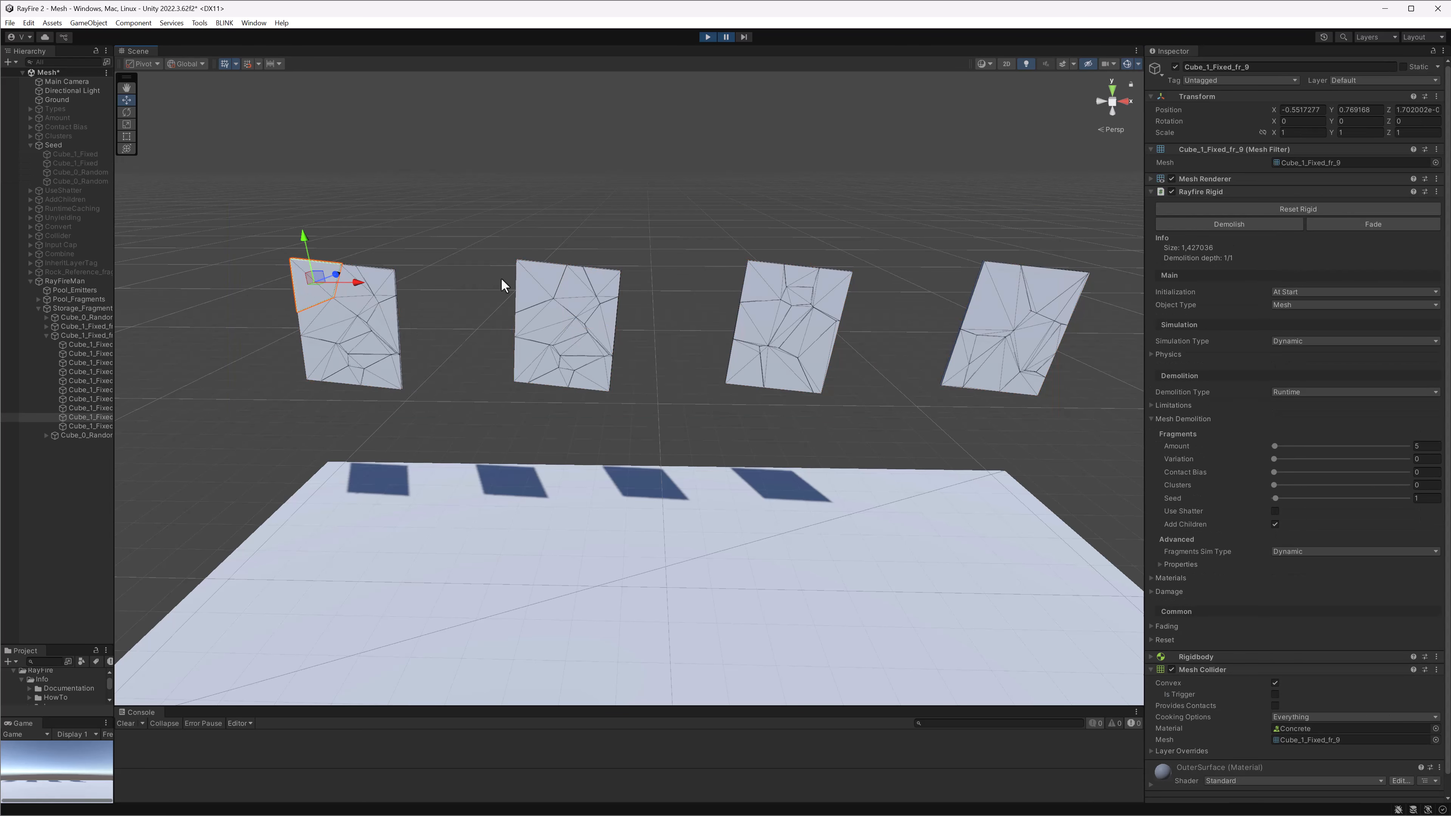
left_click(528, 279, "shift")
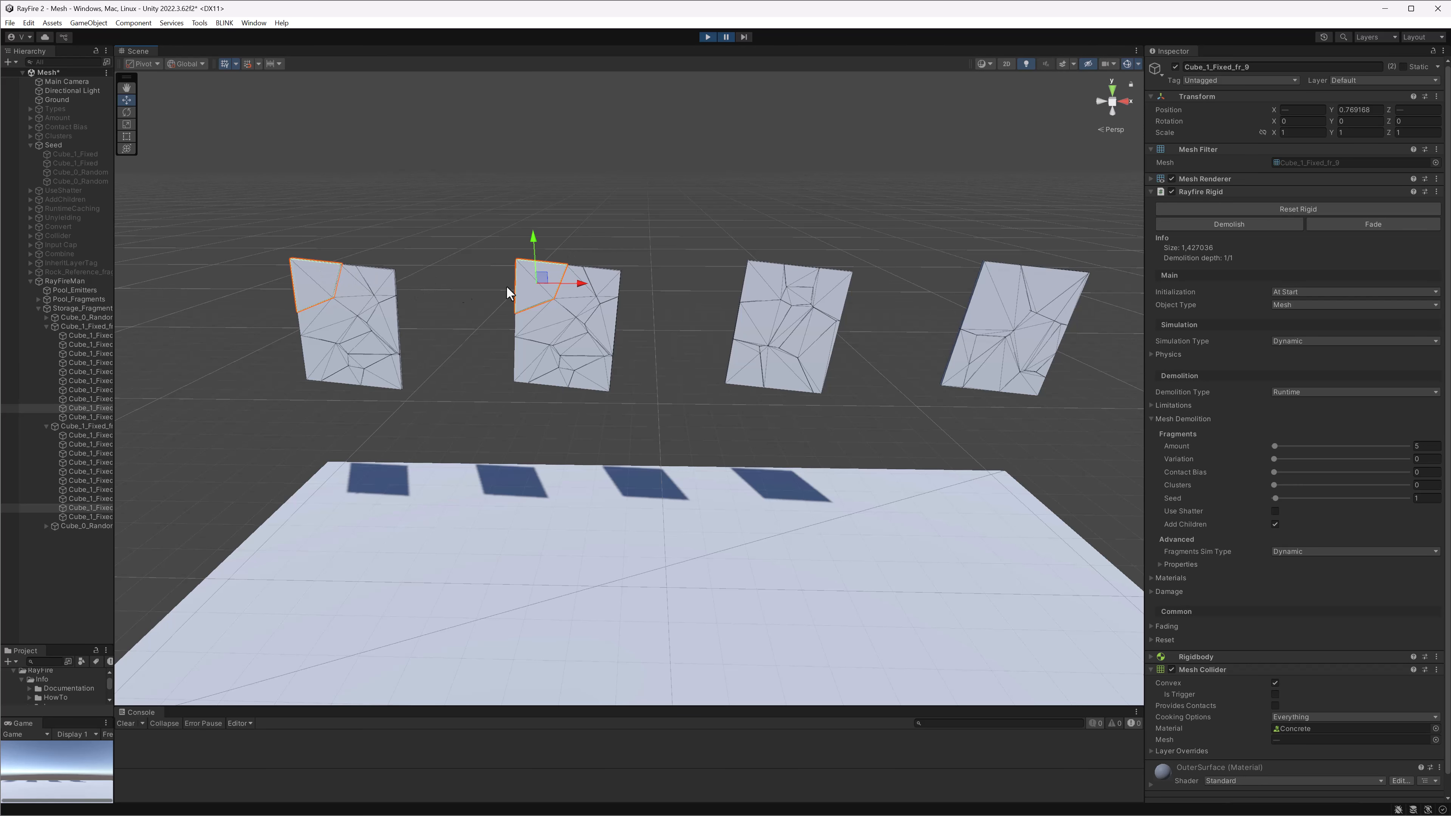
key("Right")
left_click(557, 278)
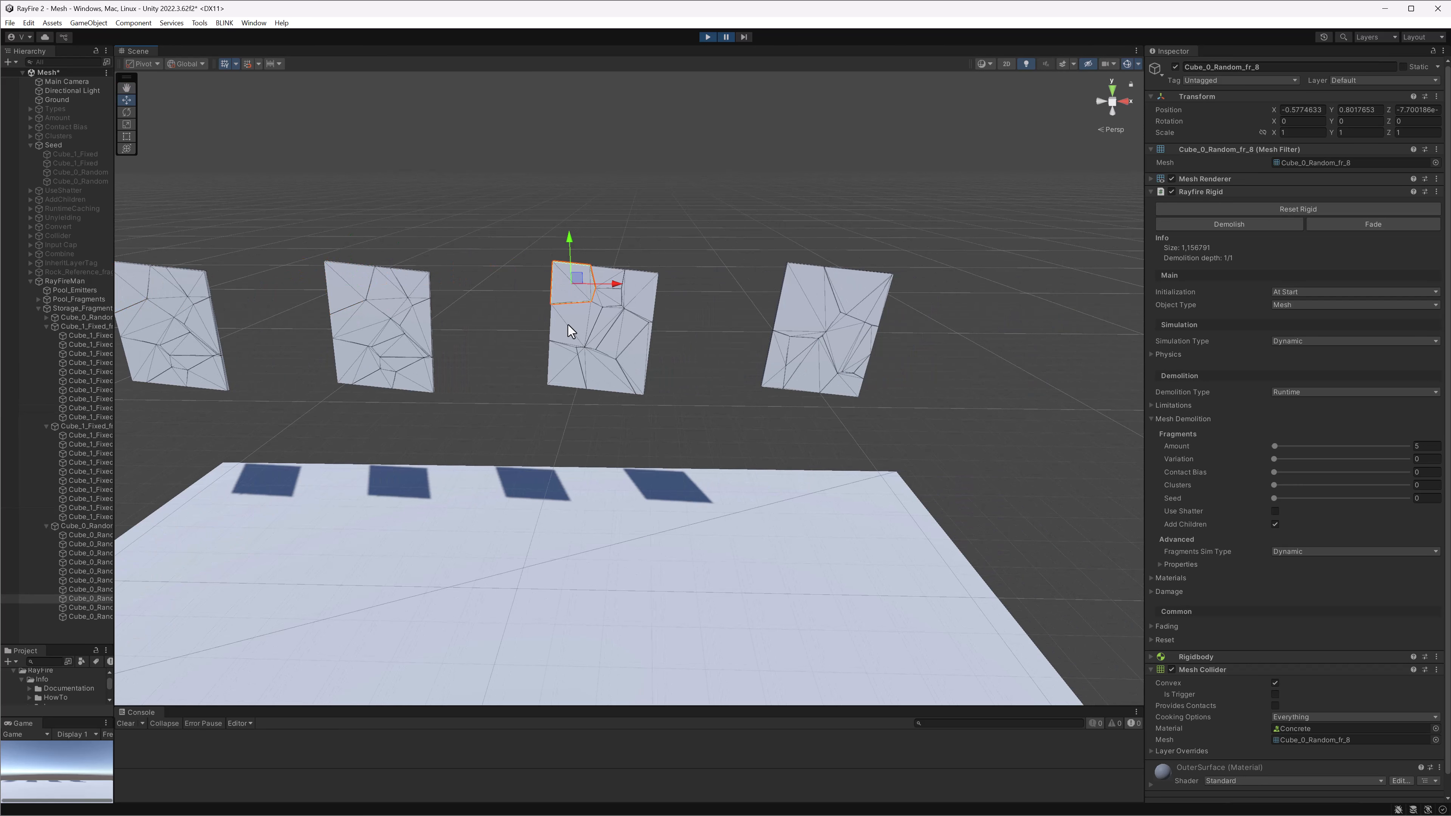
left_click(791, 289)
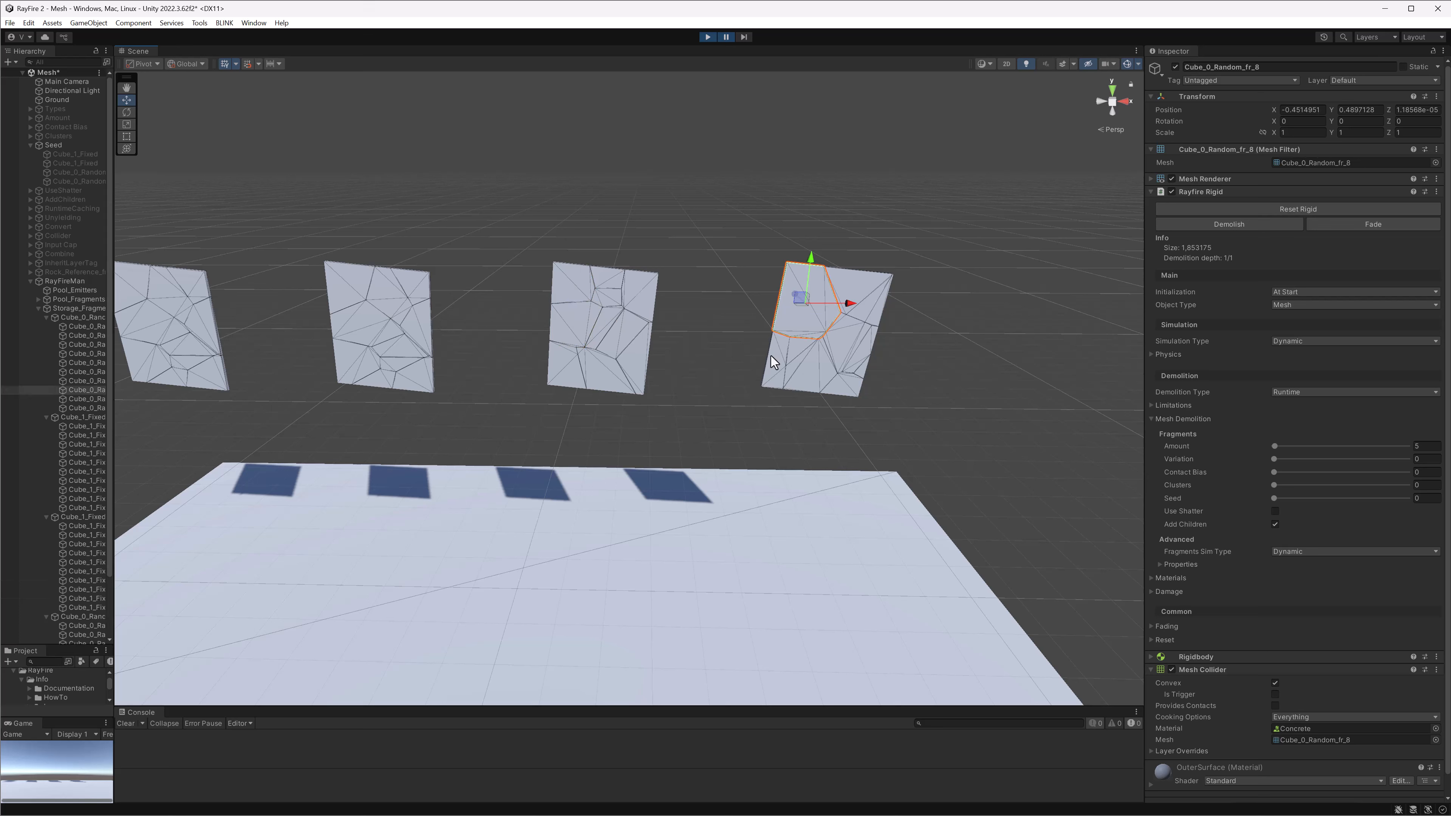
left_click(810, 356)
left_click(800, 343)
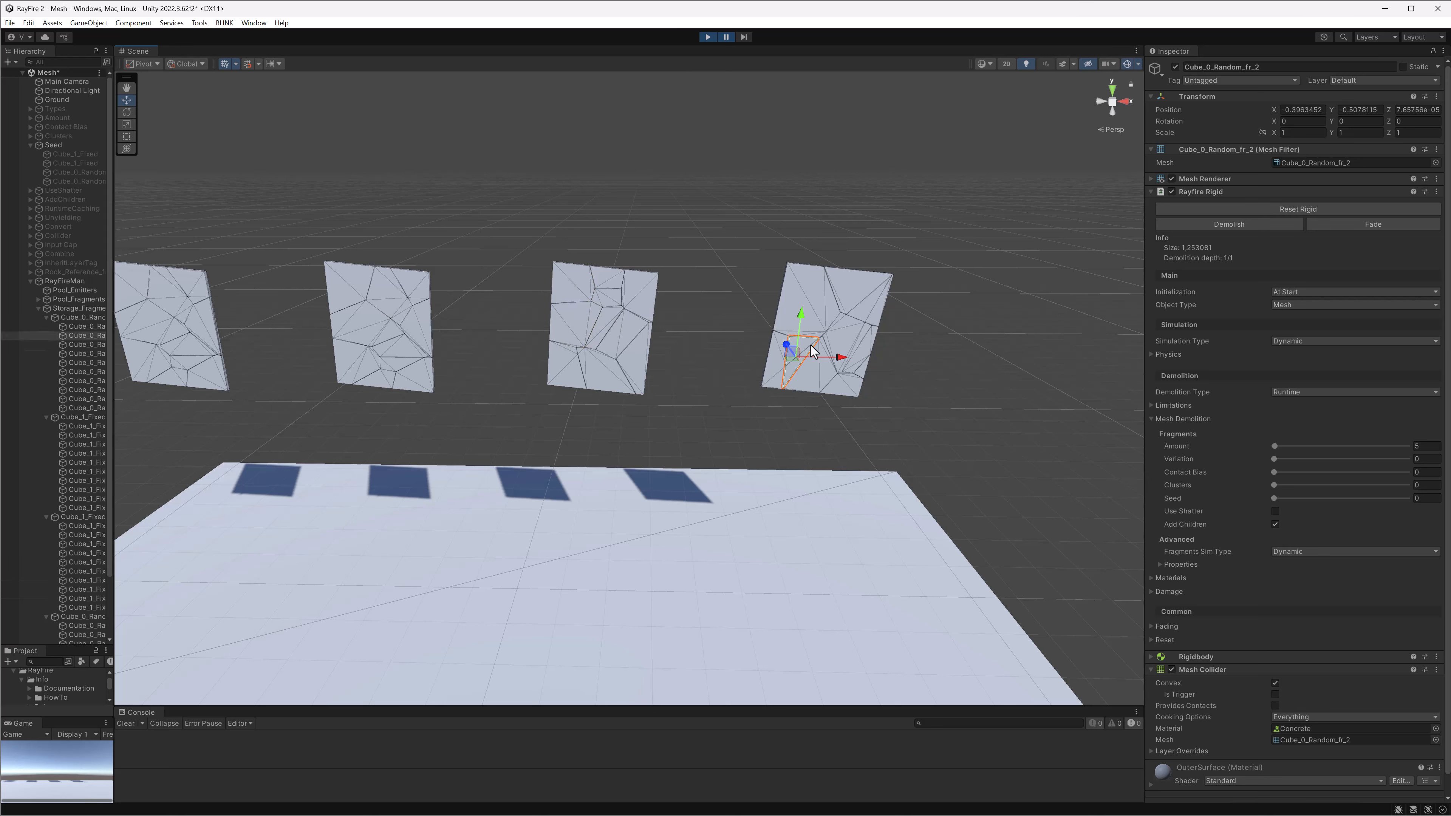
left_click(1427, 486)
middle_click_drag(742, 463, 1083, 452)
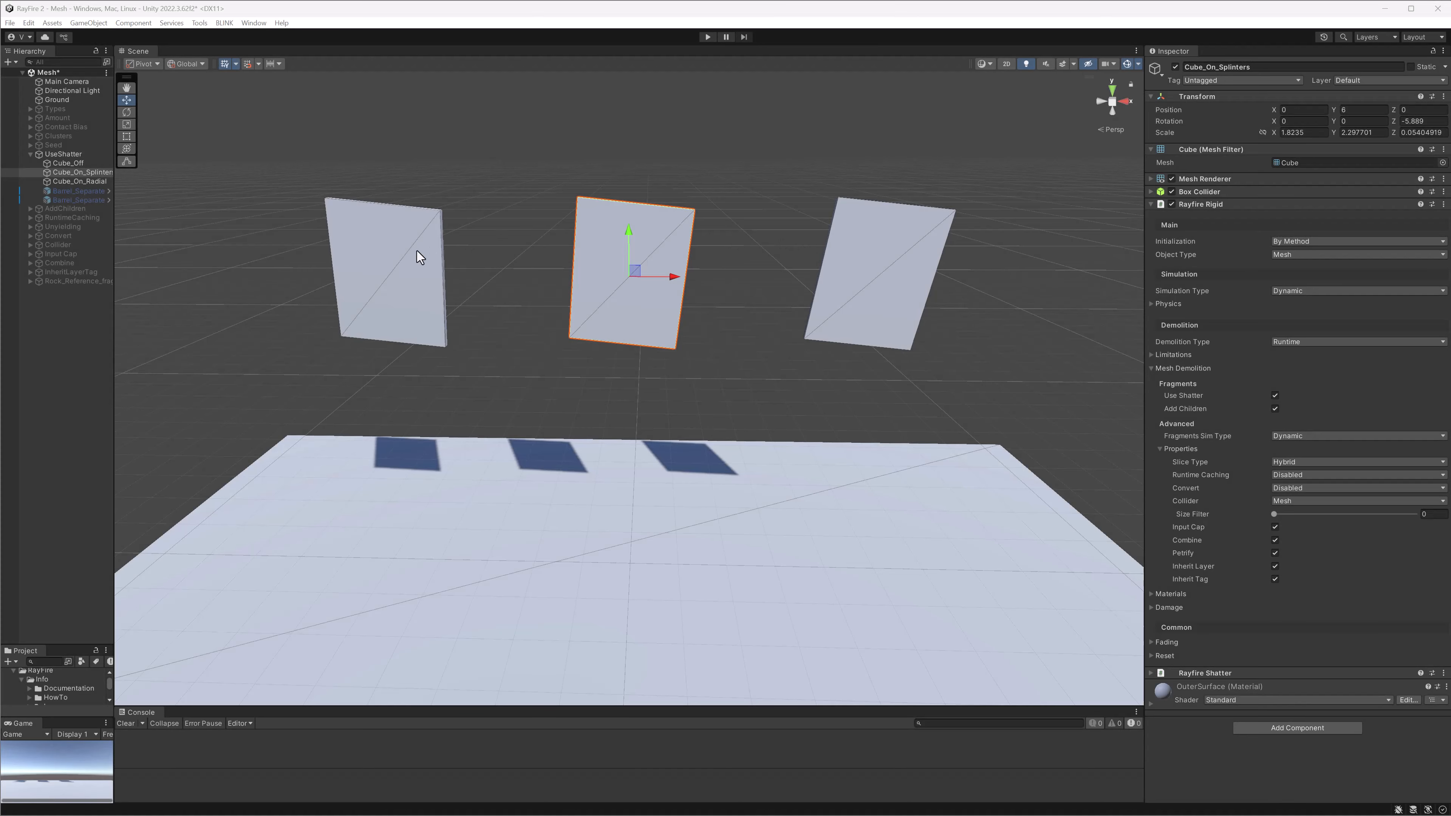
Demolish the Cube_Off panel of the UseShatter group in Play mode and stop the simulation
left_click(418, 255)
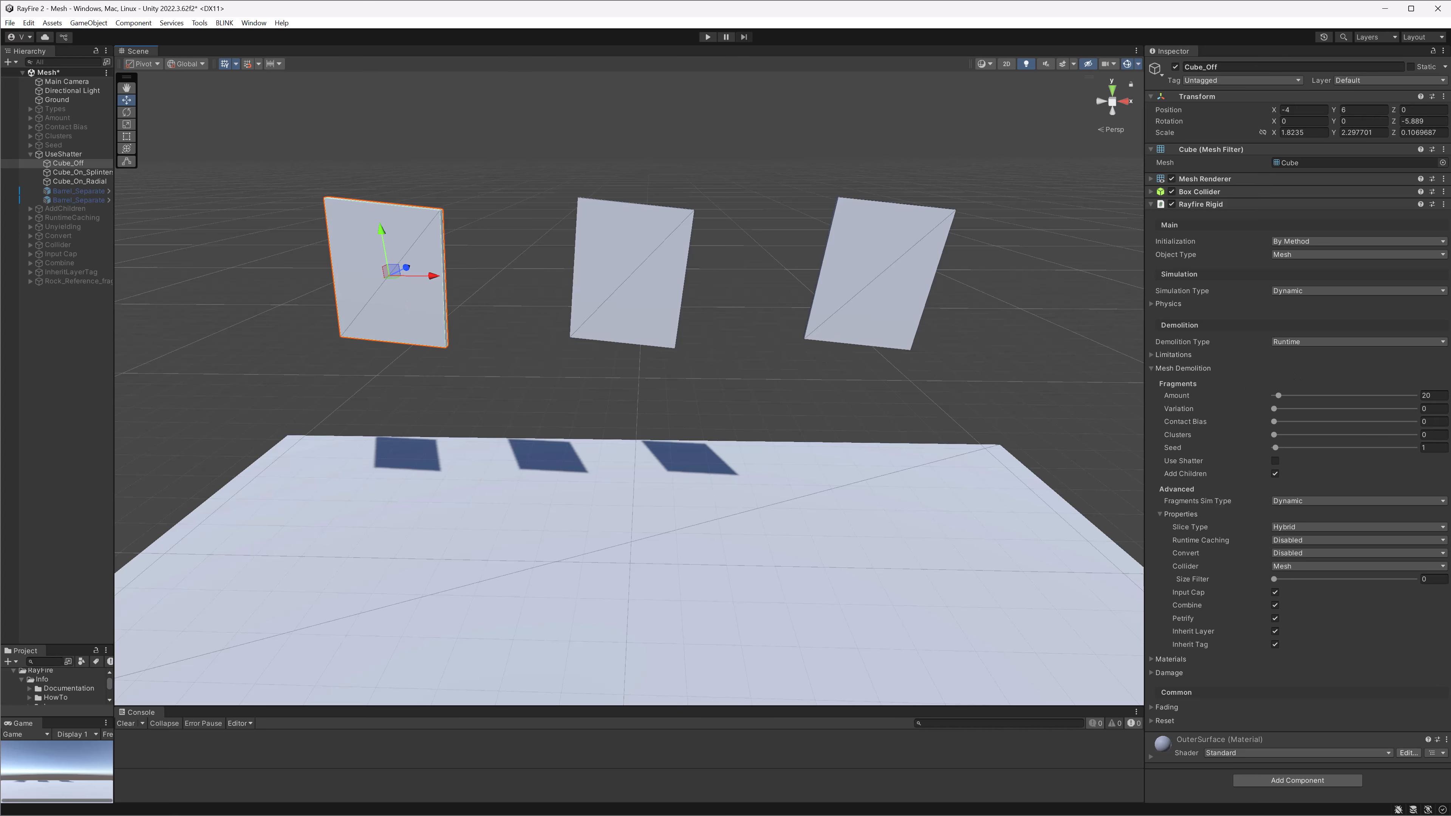
left_click(1441, 395)
left_click(707, 37)
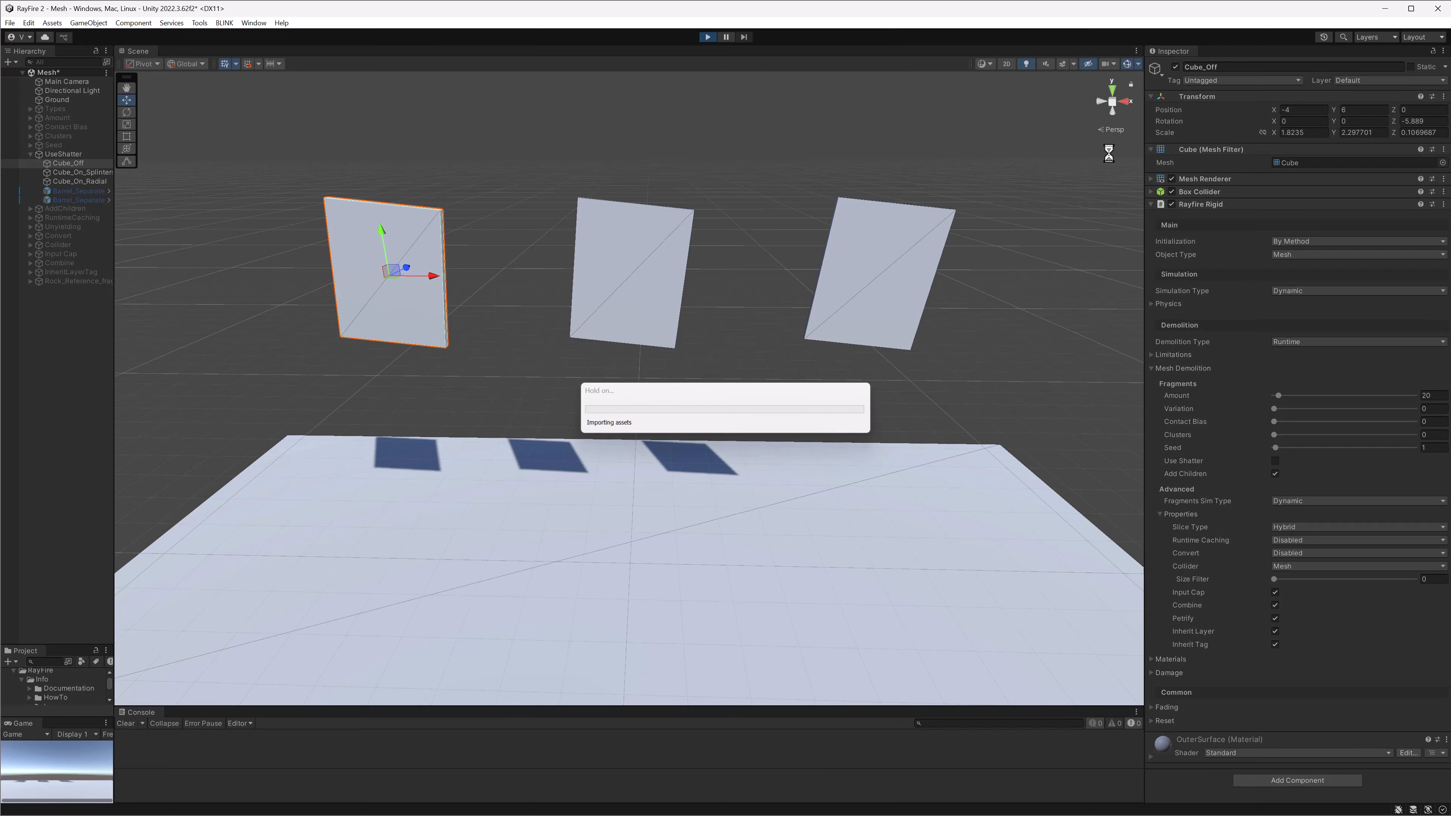
left_click(1235, 224)
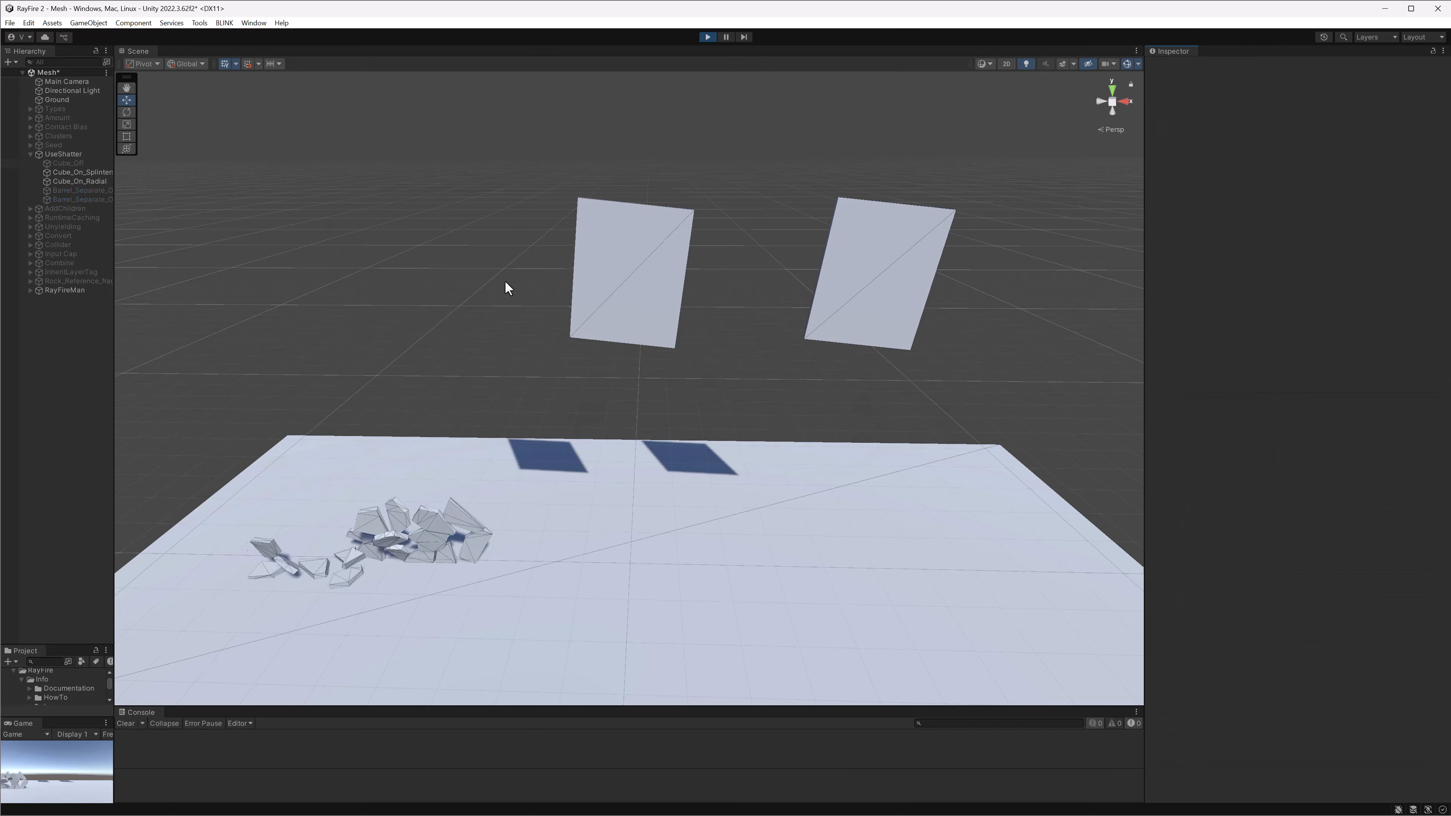
left_click(706, 37)
Check the Shatter fragment types of Cube_On_Splinters and show its interactive Splinters preview
left_click(670, 222)
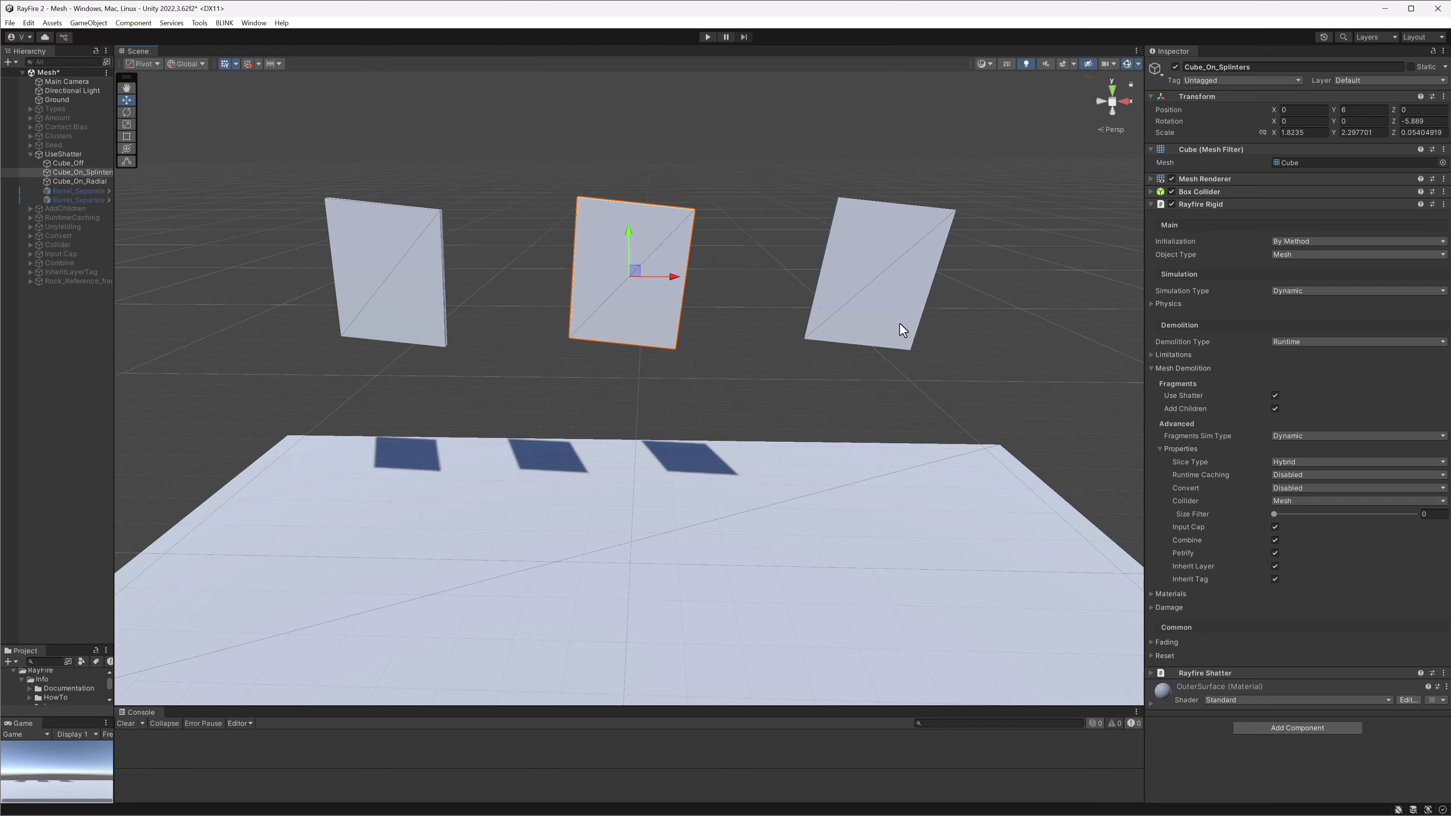
scroll(1222, 664, "down", 10)
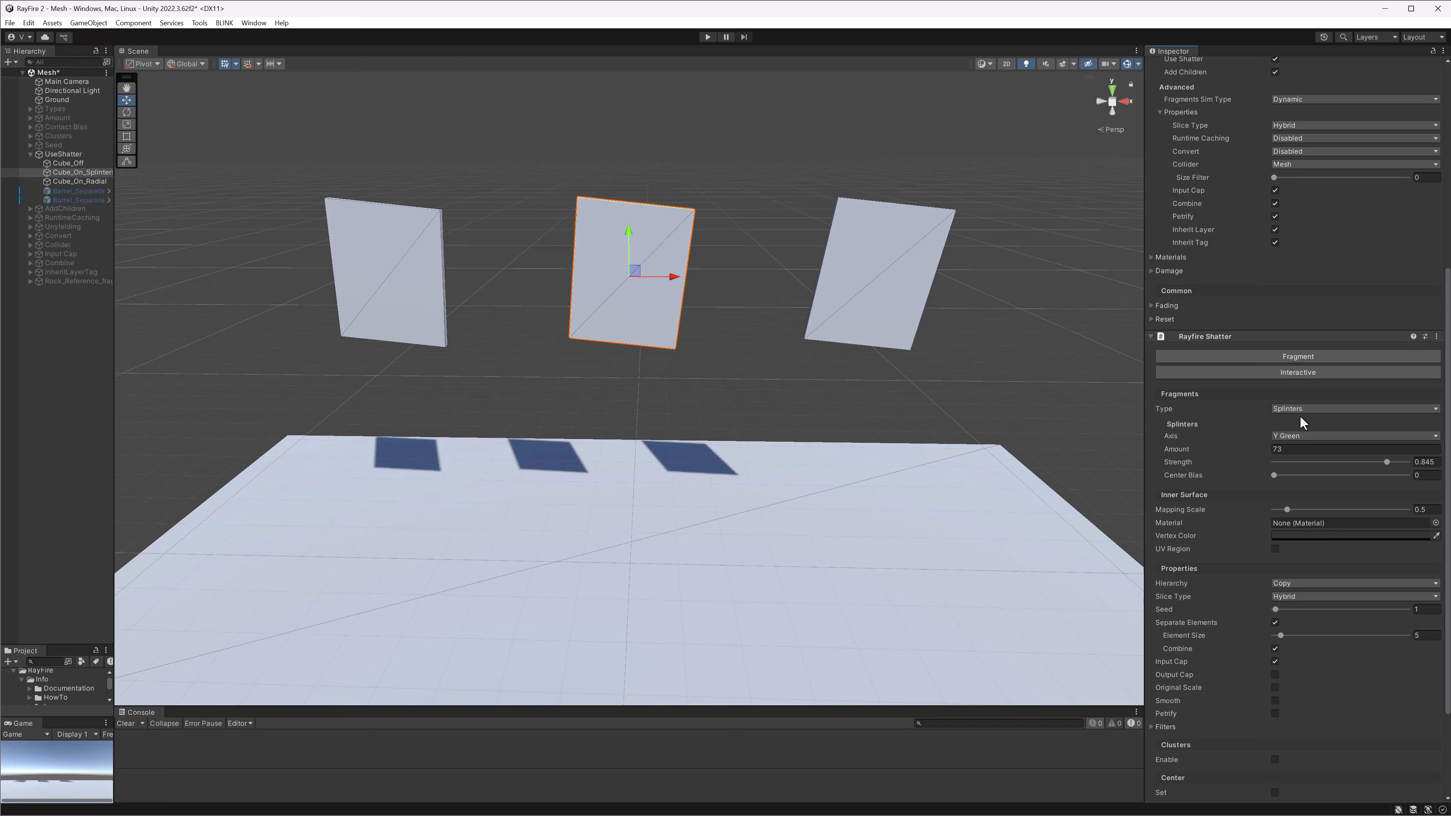
left_click(1300, 409)
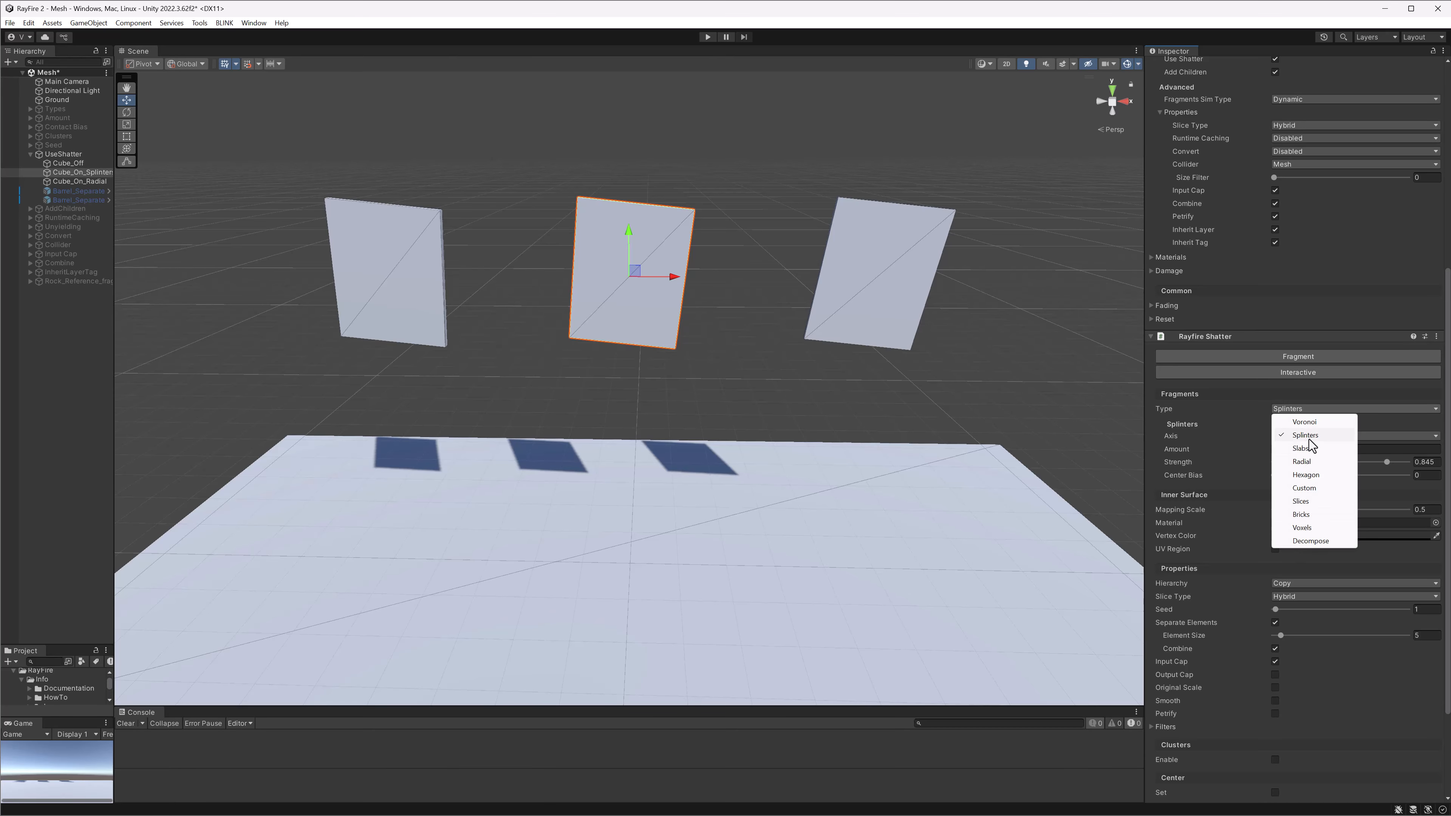
left_click(1282, 371)
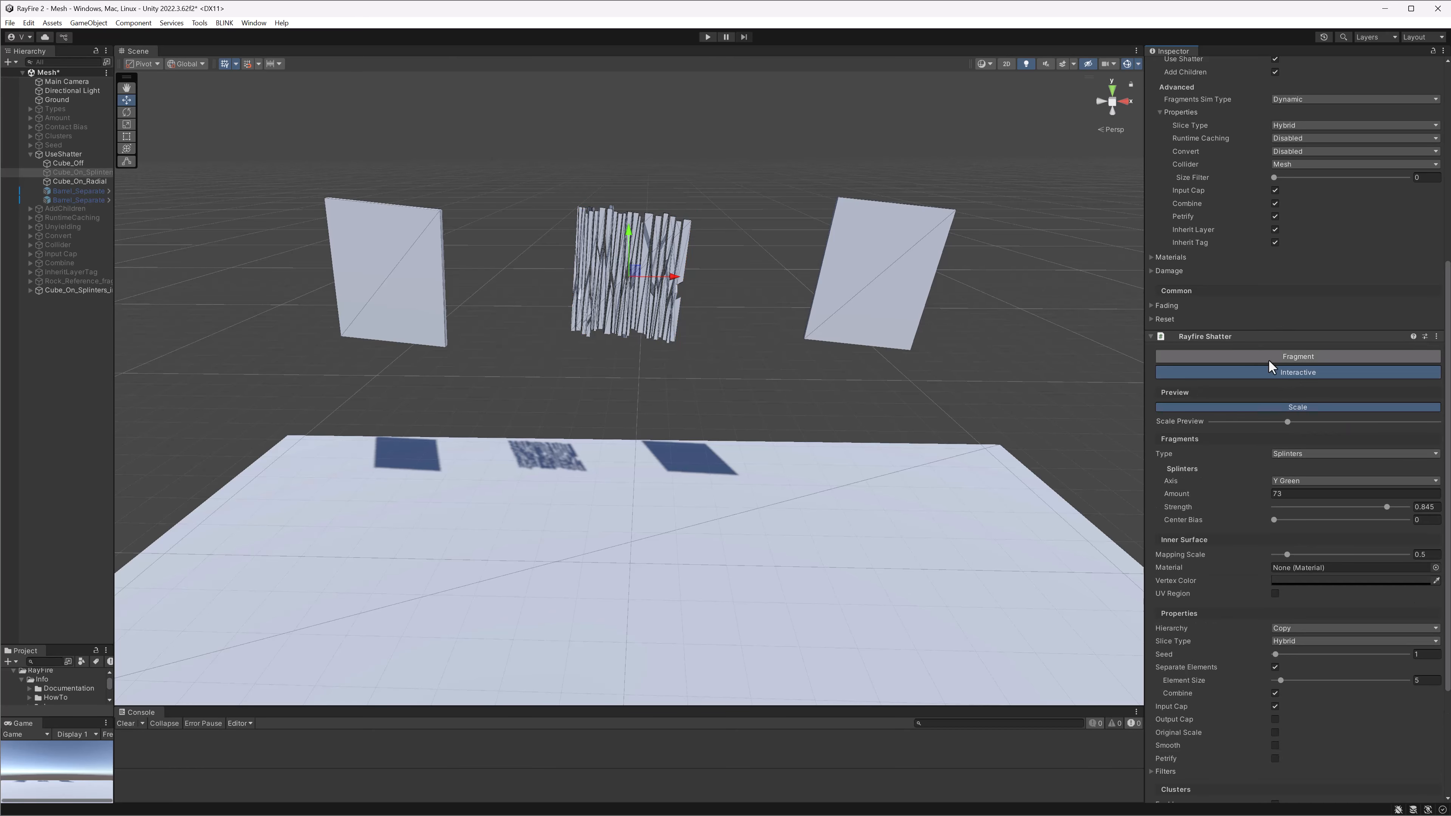
Turn Use Shatter off in the Mesh Demolition settings of Cube_On_Splinters to see the standard fragment options, and turn it back on
scroll(1212, 335, "up", 5)
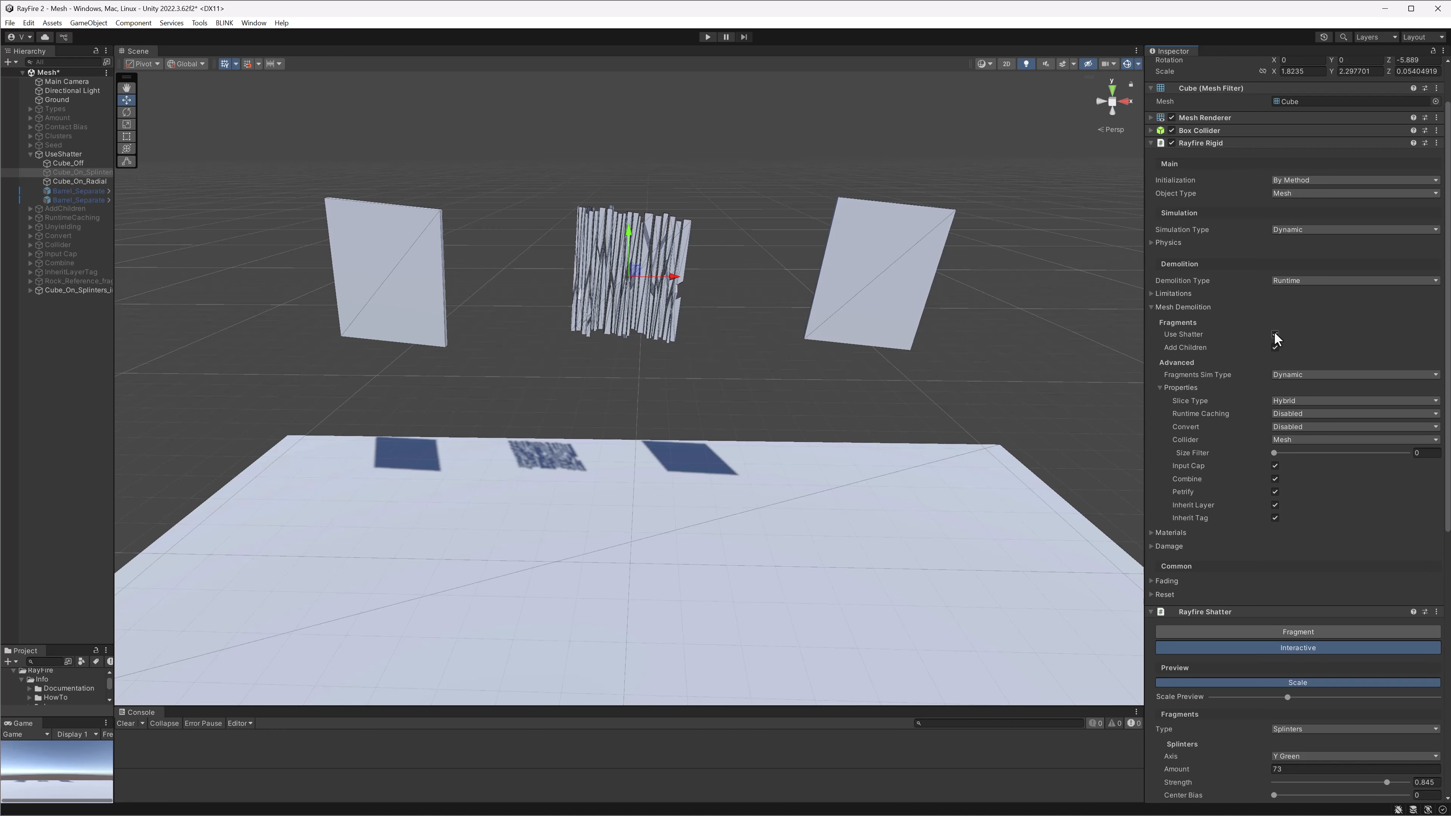
left_click(1274, 335)
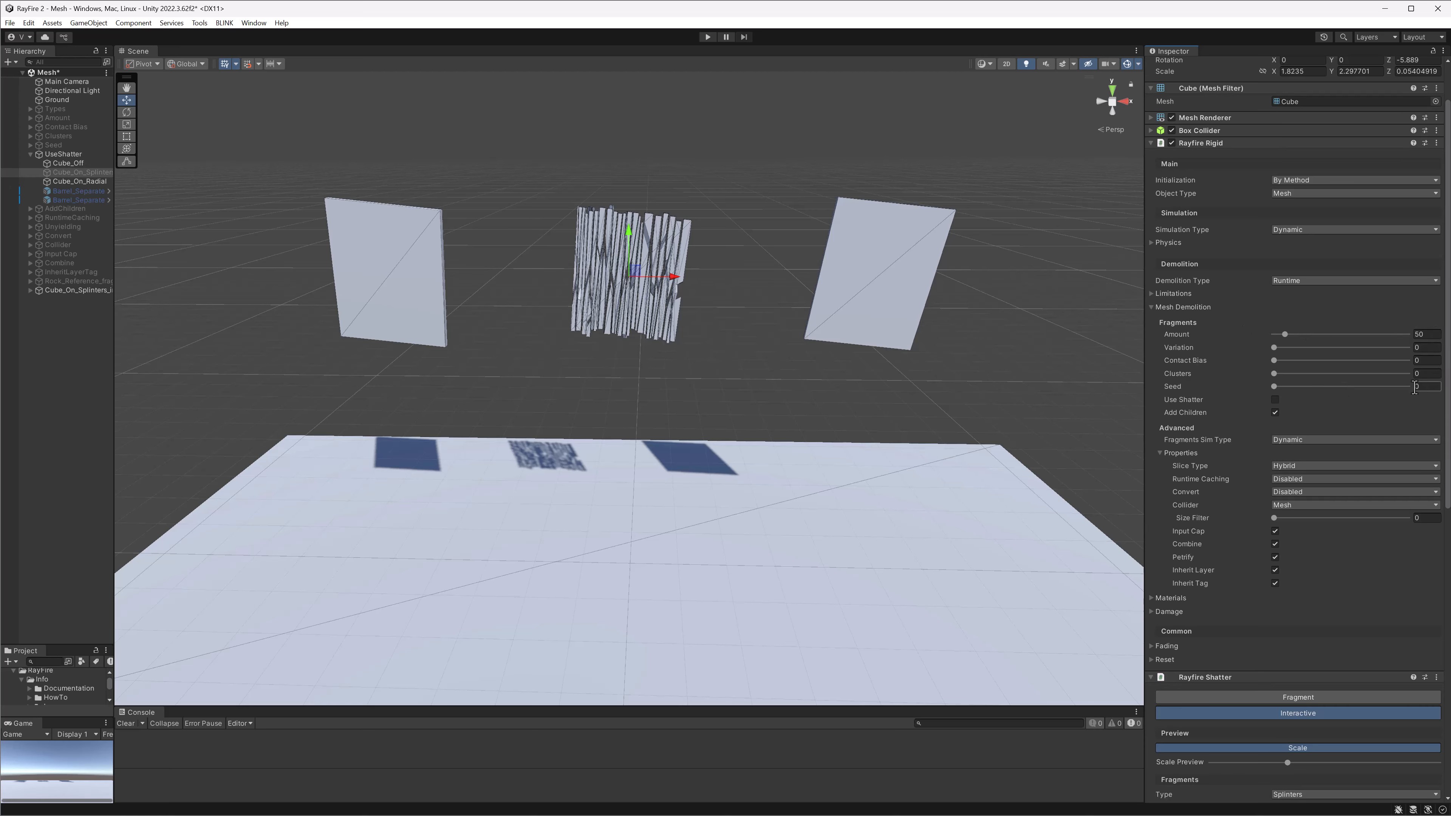
left_click(1275, 399)
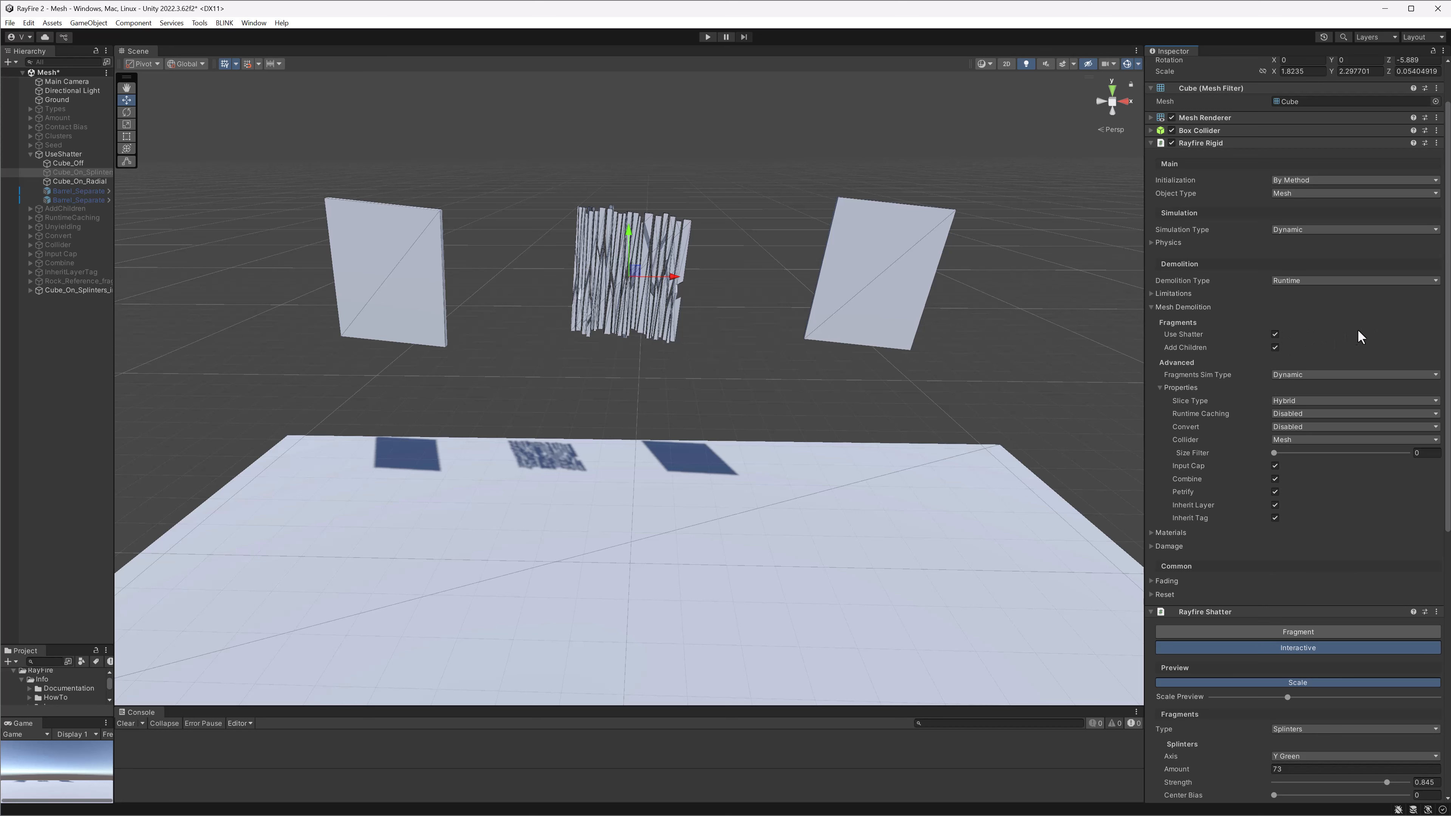
Turn off the interactive preview of Cube_On_Splinters, demolish the panel in Play mode and stop the simulation
scroll(1332, 366, "down", 6)
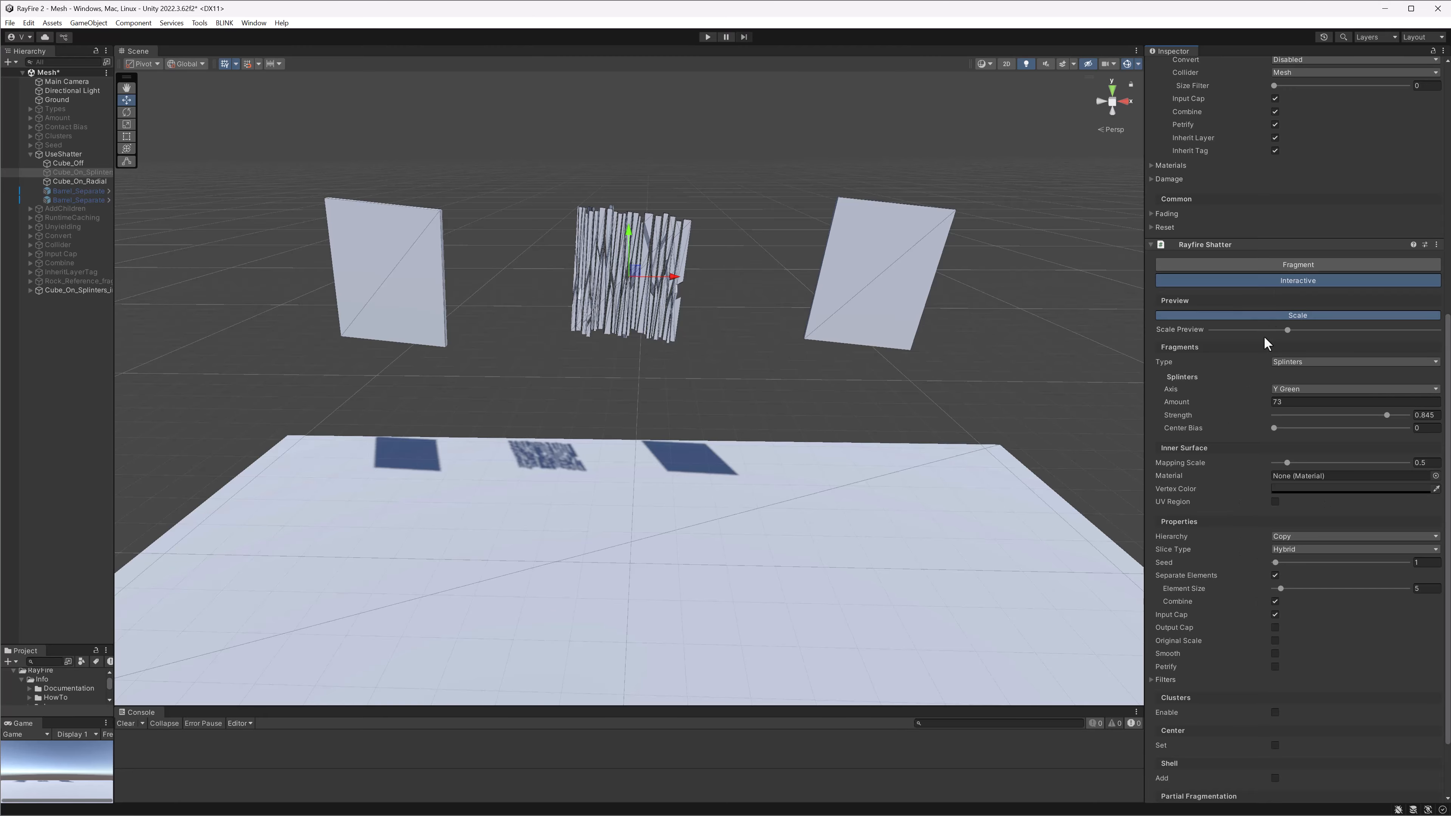
left_click(1265, 278)
left_click(1269, 277)
left_click(1290, 281)
scroll(1227, 296, "up", 10)
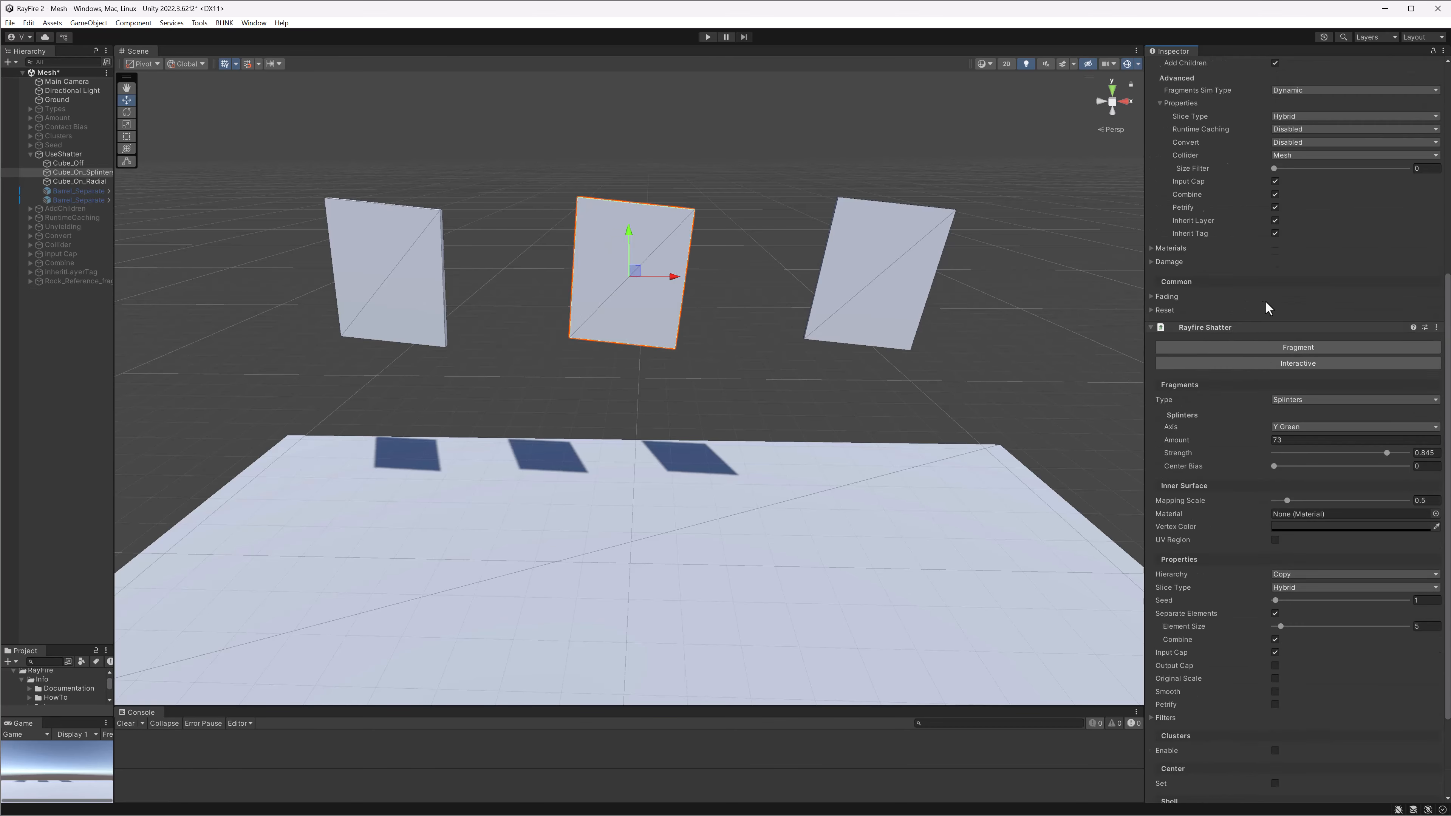
left_click(707, 37)
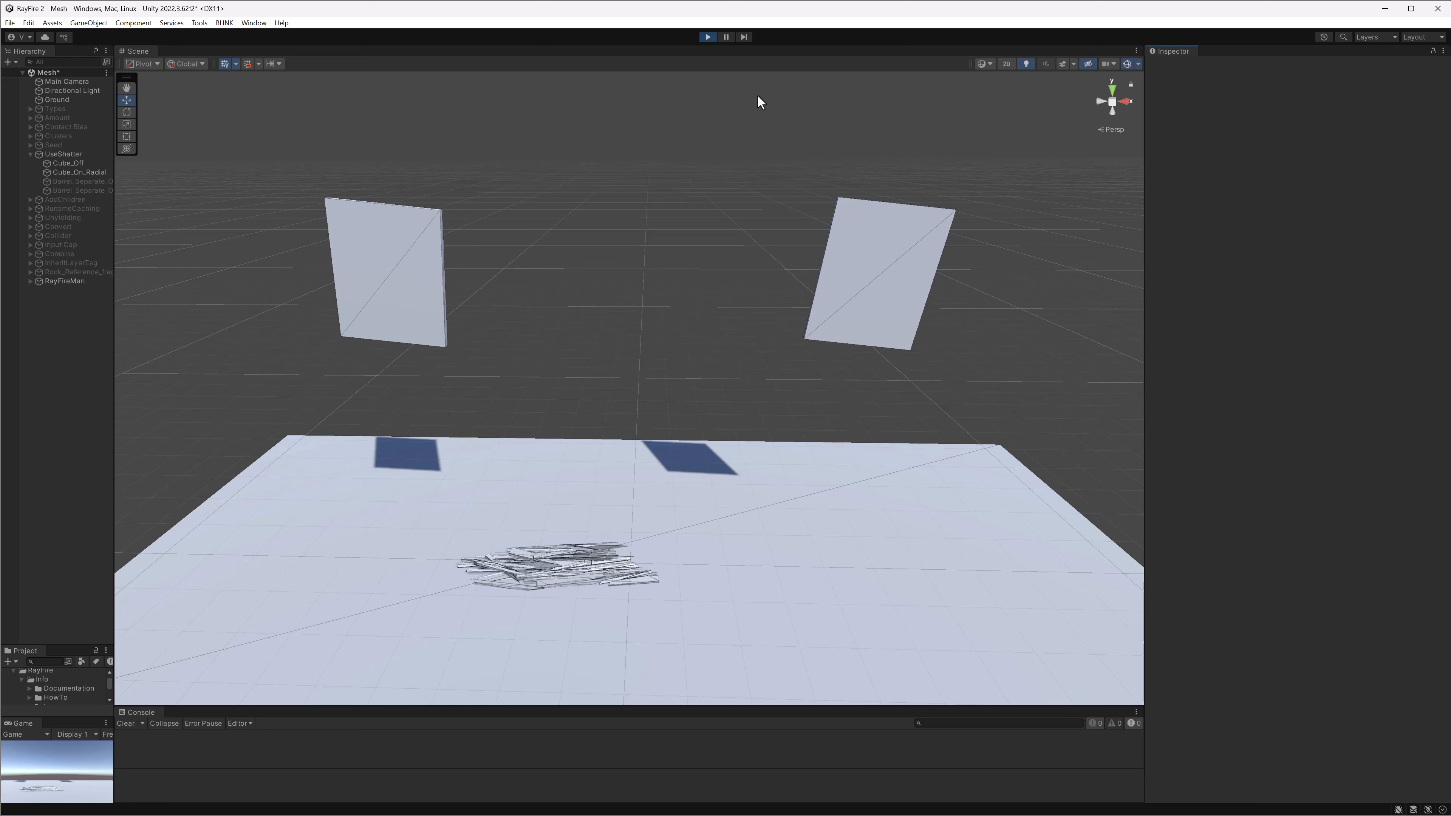
left_click(707, 36)
Show the interactive Shatter preview of Cube_On_Radial and examine its Radial fragmentation pattern and options
left_click(888, 234)
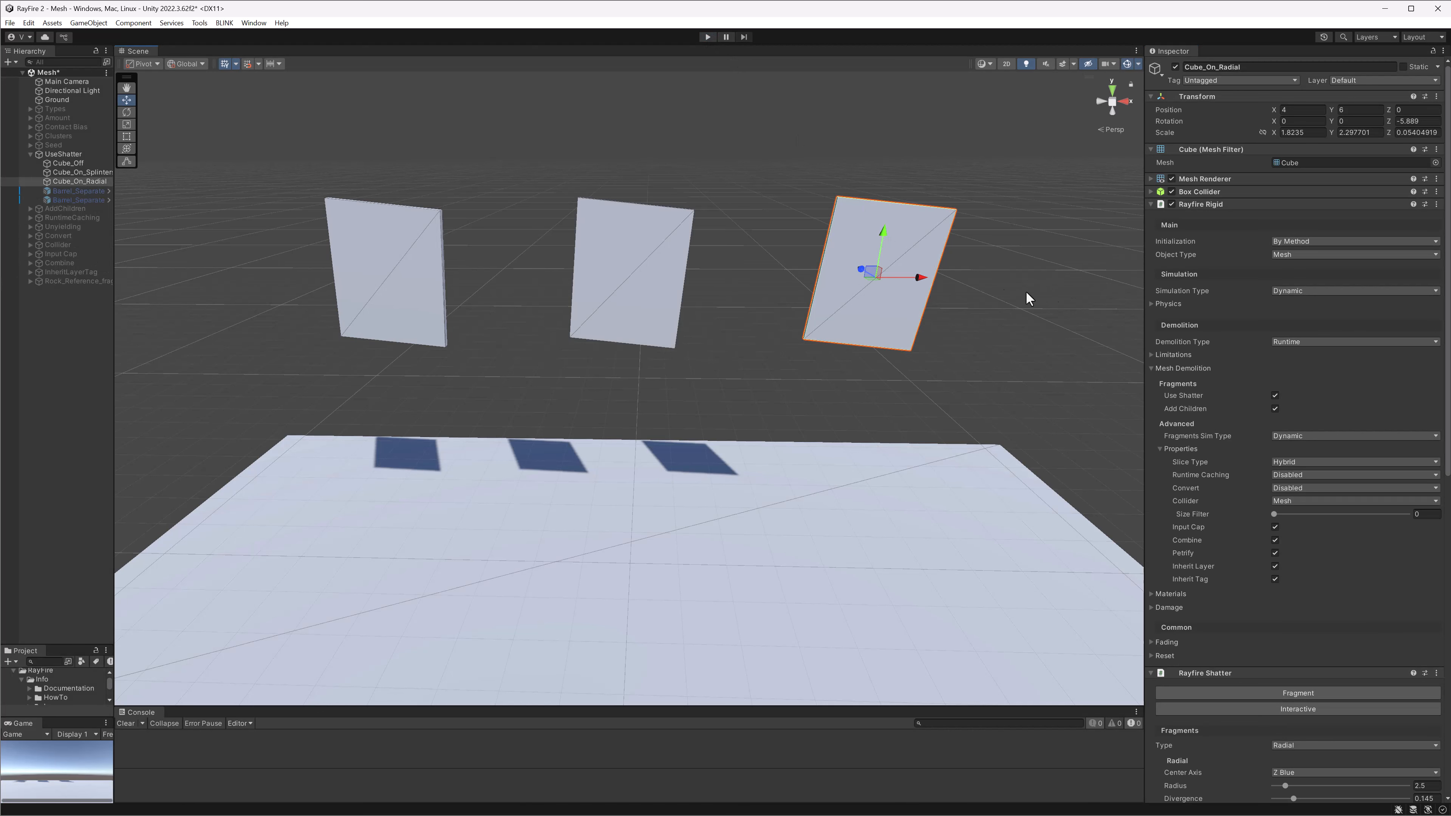
middle_click_drag(883, 286, 839, 284)
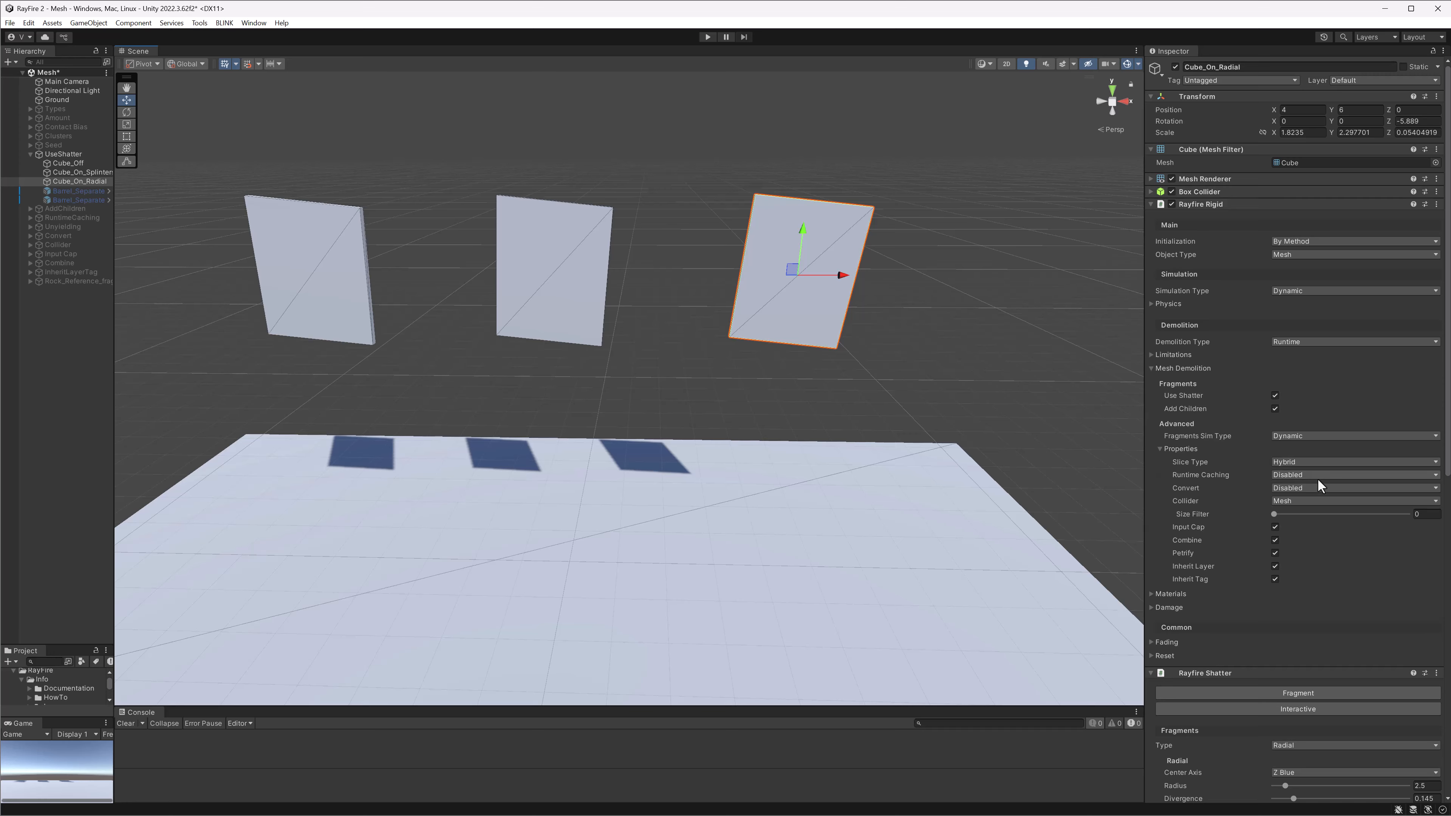
scroll(1318, 478, "down", 10)
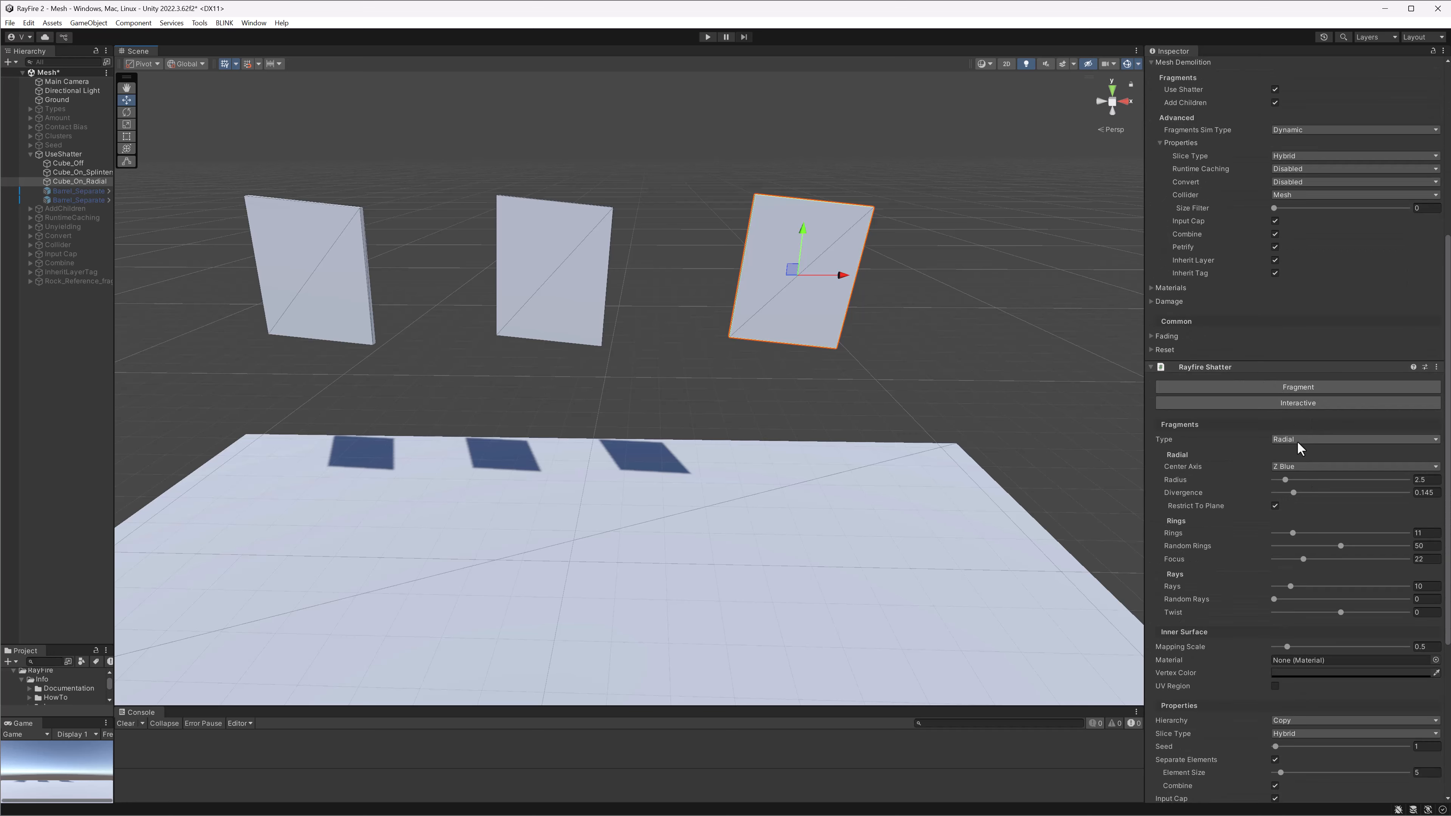
left_click(1298, 403)
middle_click_drag(971, 303, 864, 304)
scroll(688, 295, "up", 3)
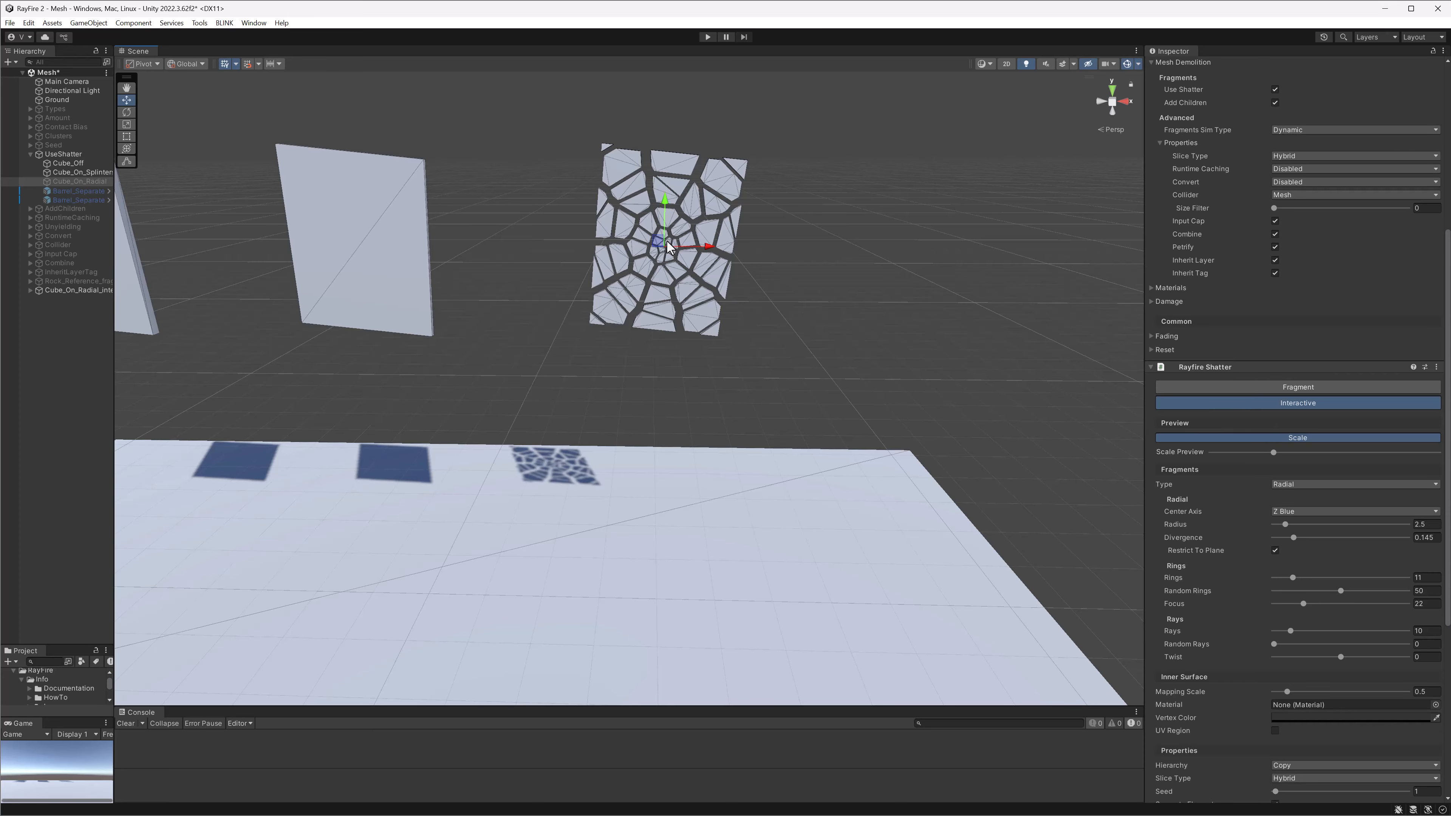
scroll(1357, 531, "down", 6)
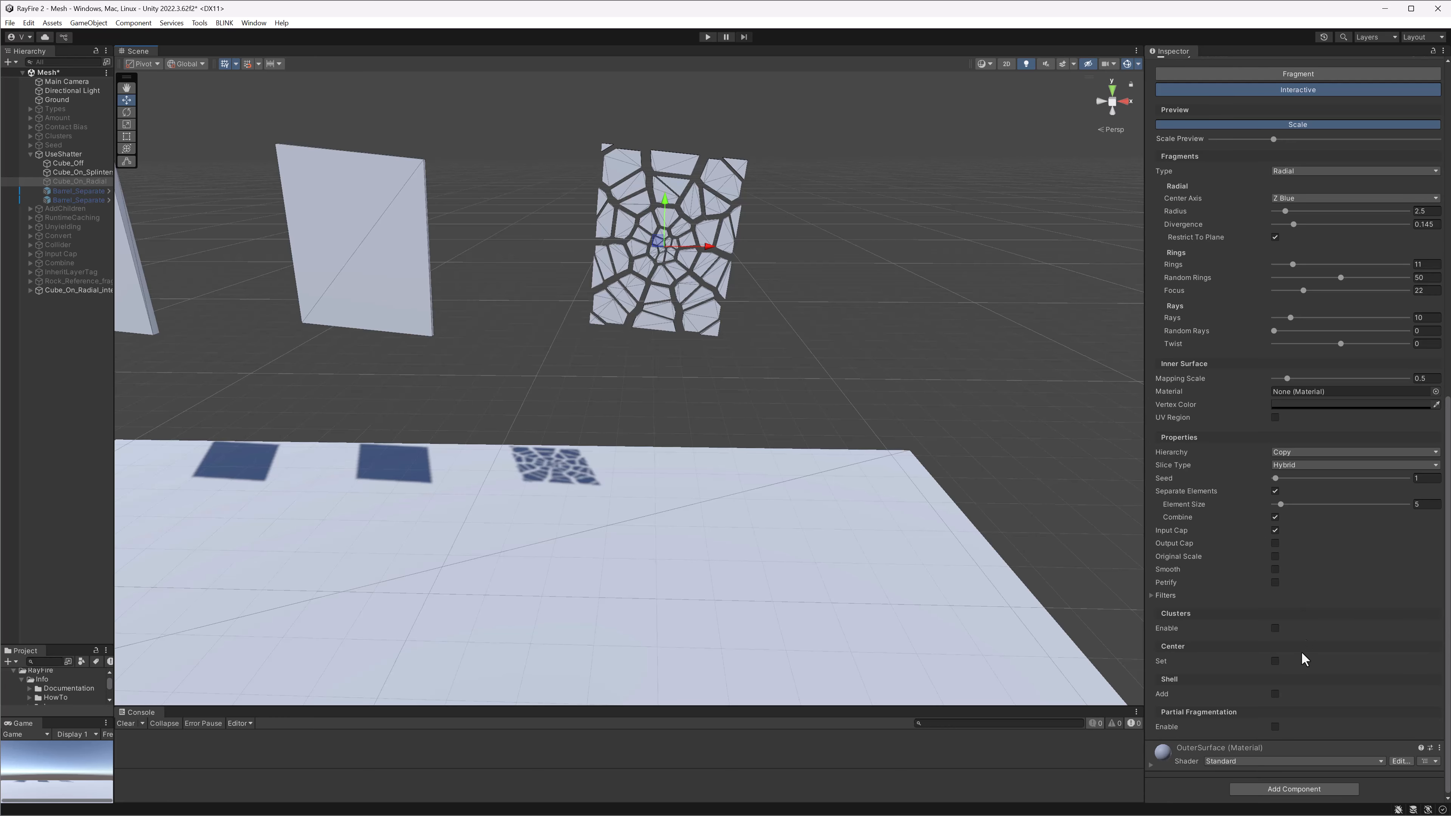
scroll(1317, 568, "up", 3)
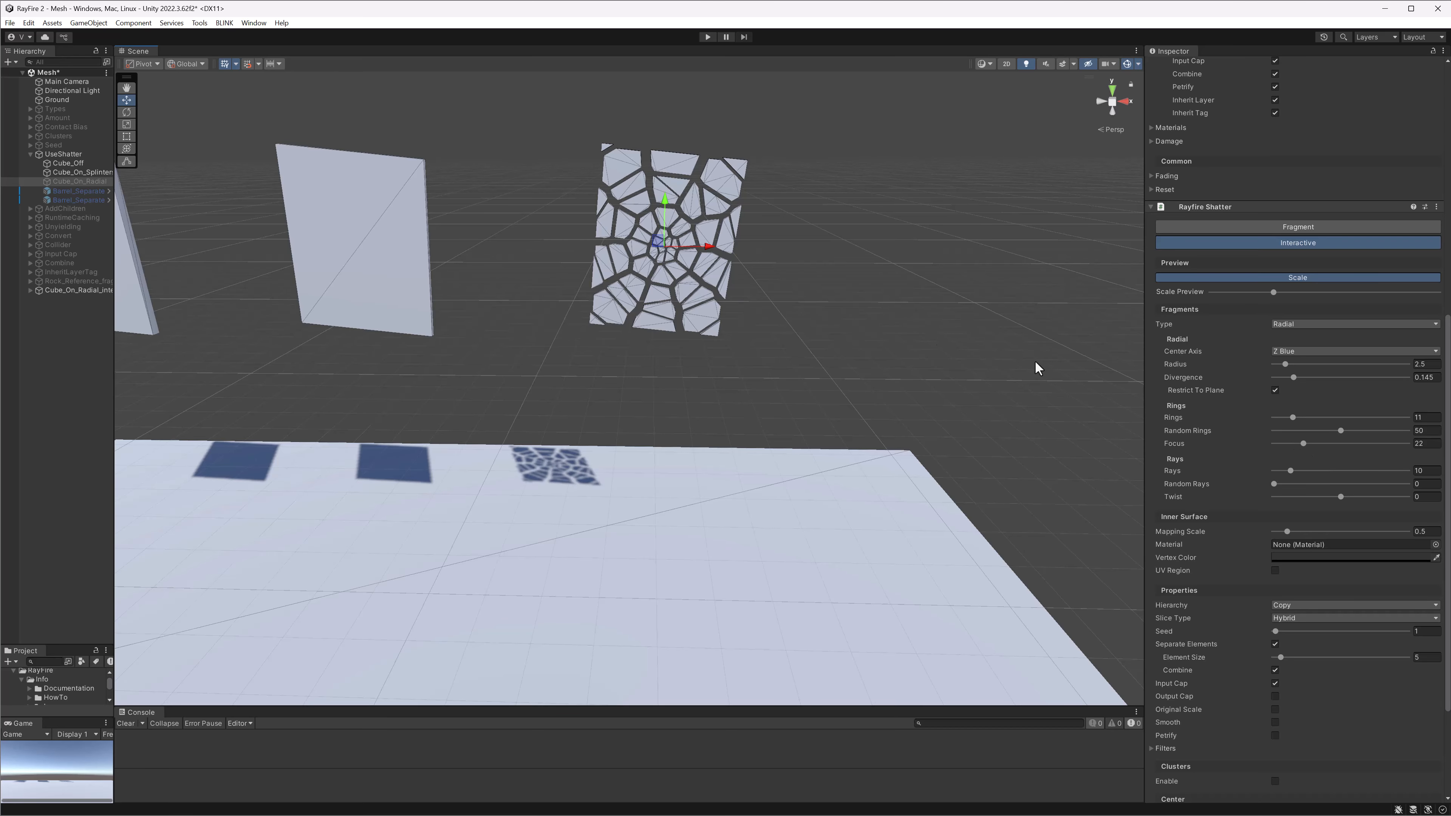
left_click_drag(1039, 369, 721, 323, "alt")
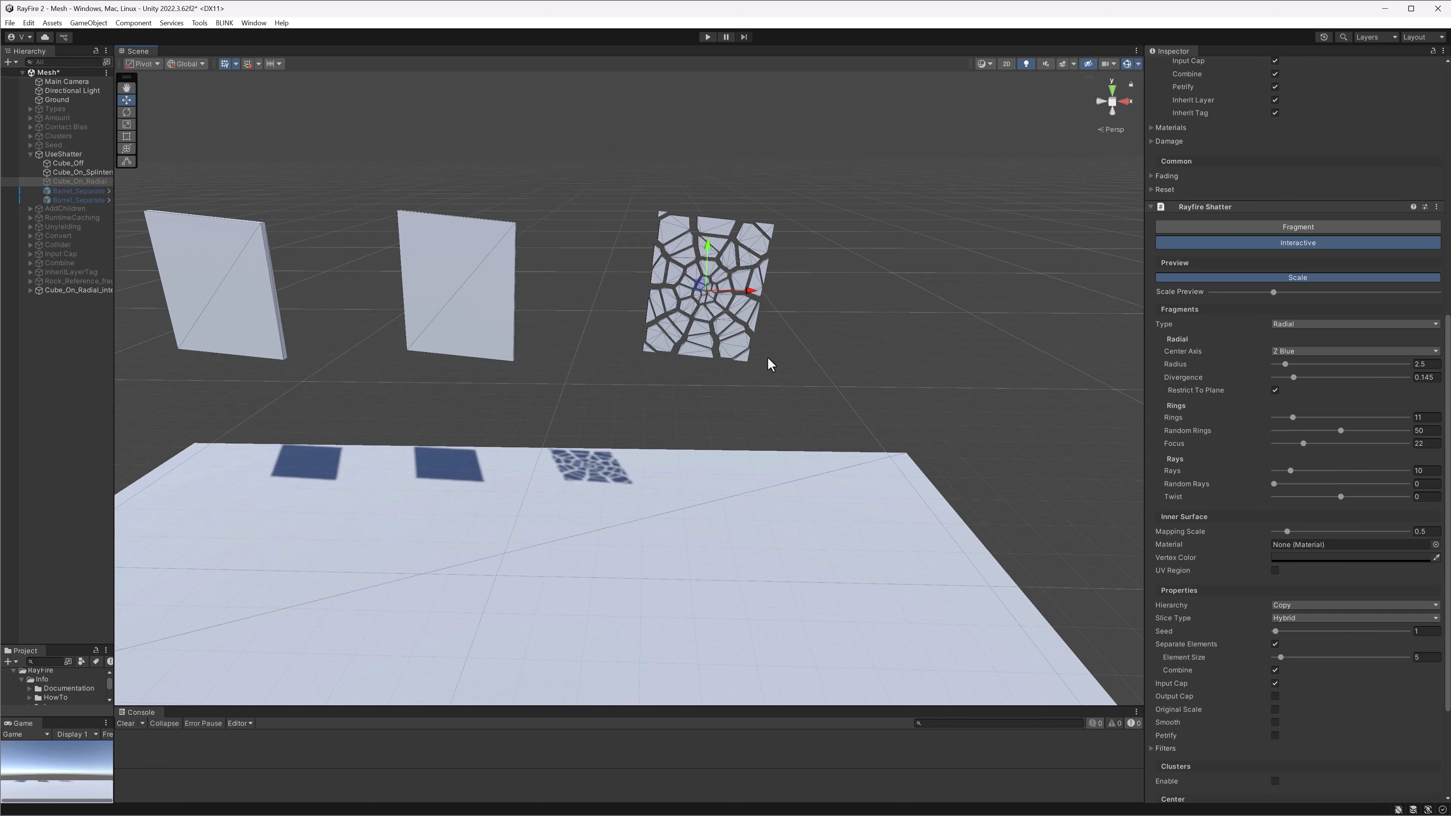
left_click_drag(769, 342, 704, 295, "alt")
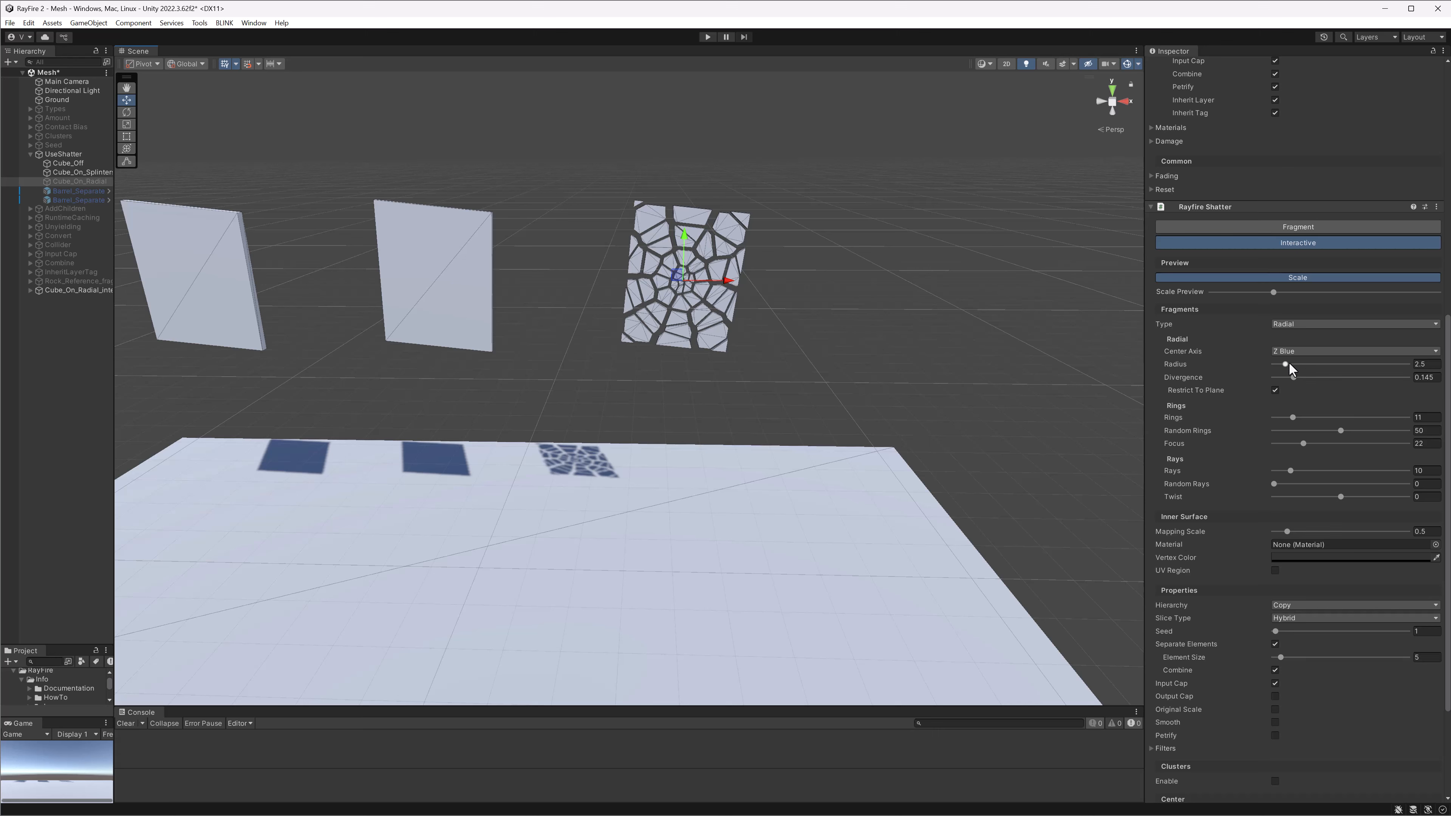
Set the Radial Rings to 23 and Rays to 19 for Cube_On_Radial and turn off the interactive preview
left_click_drag(1292, 417, 1322, 419)
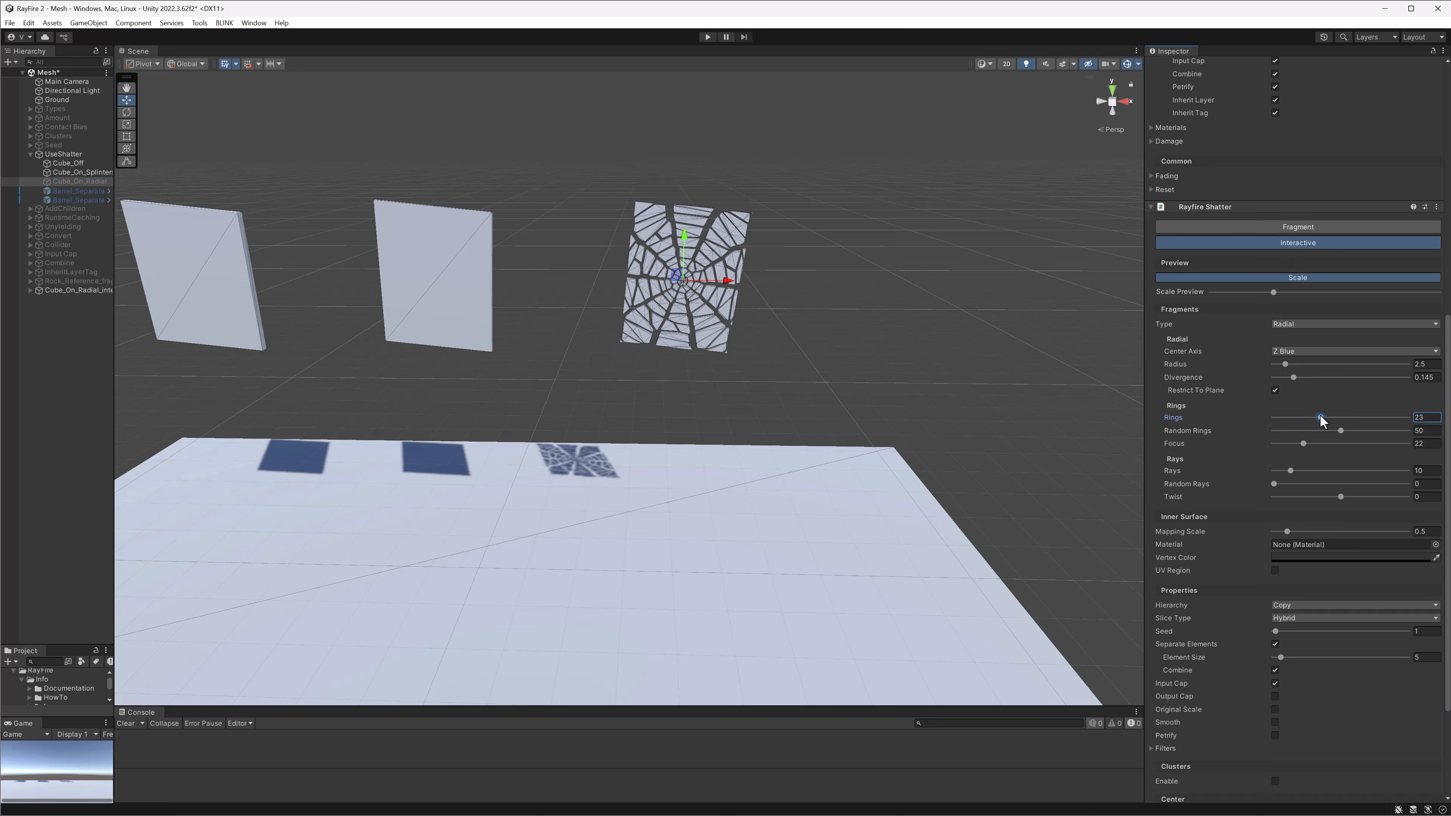
left_click_drag(1291, 470, 1312, 470)
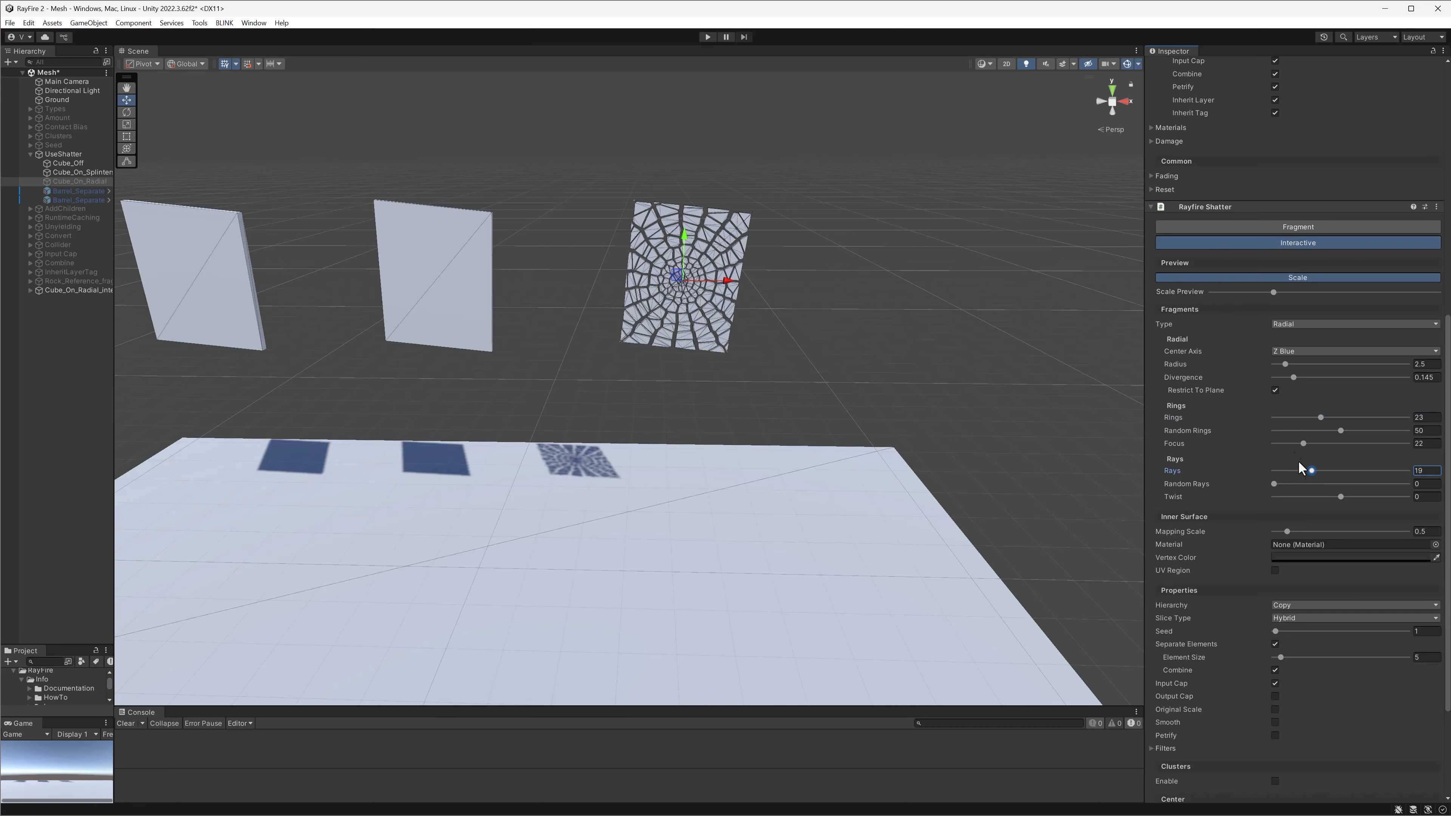
left_click(1284, 240)
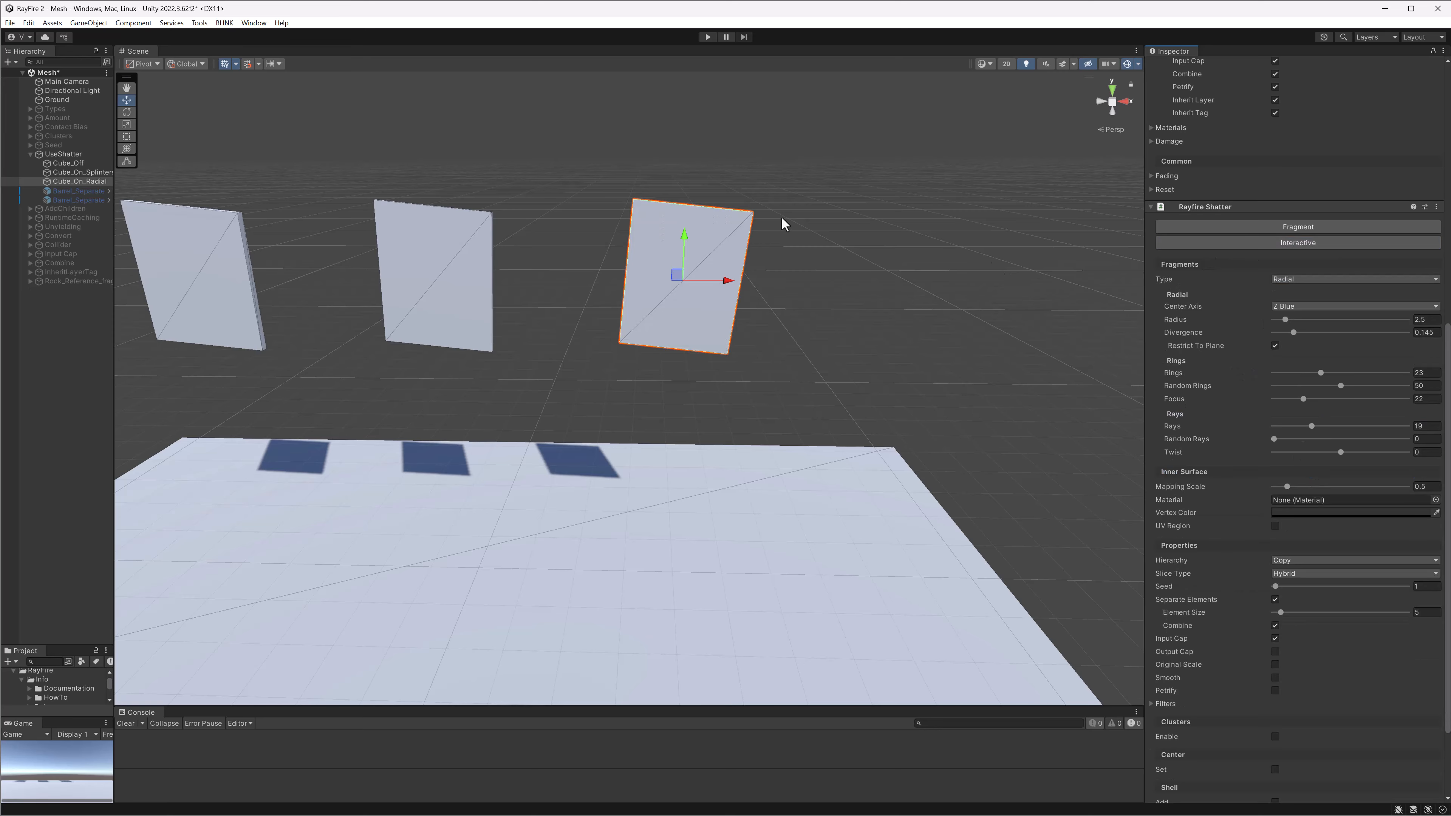
Run the simulation, demolish Cube_On_Radial as it falls and pause Play mode
middle_click_drag(786, 225, 794, 328)
left_click(708, 36)
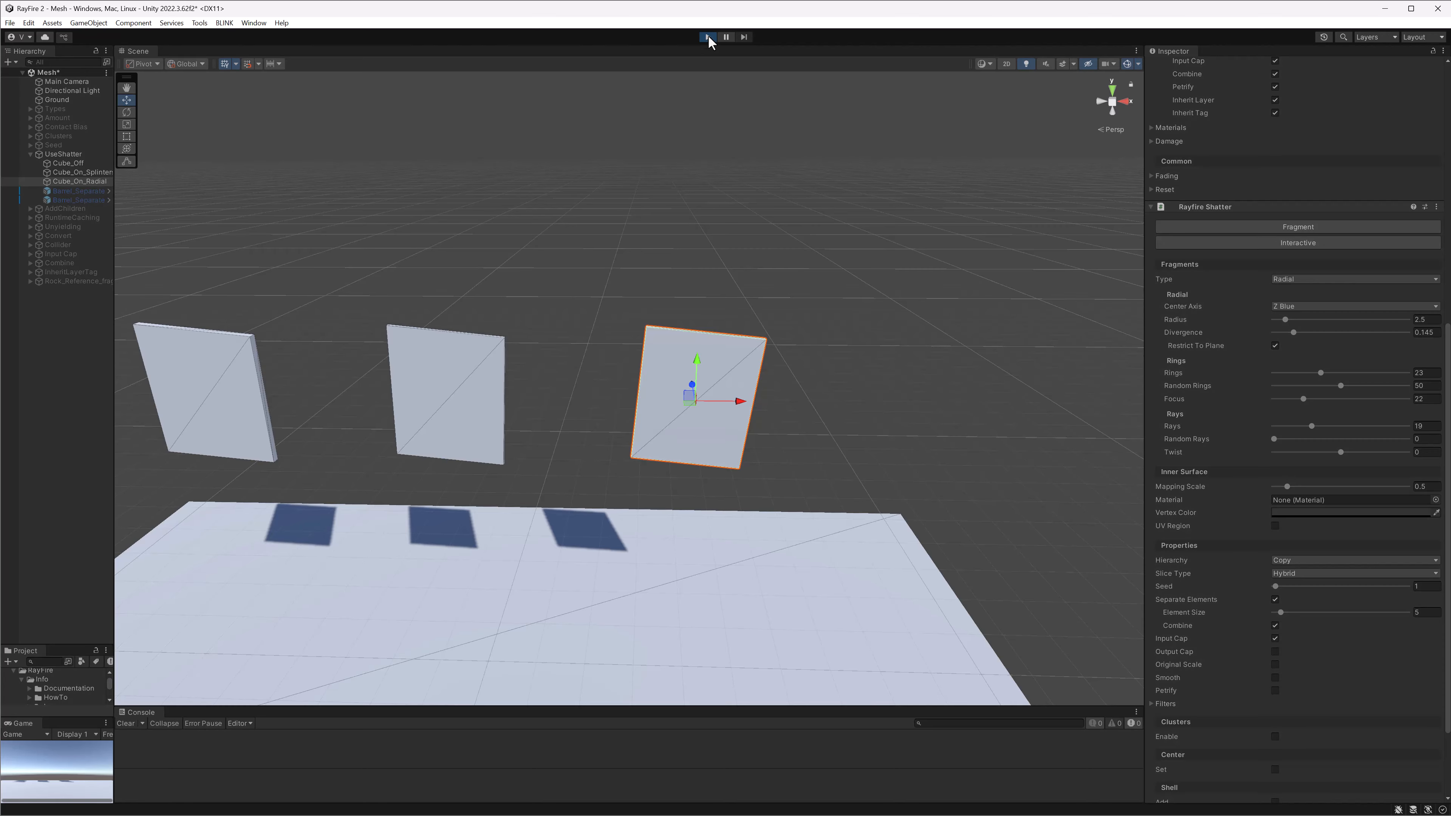
middle_click_drag(742, 472, 781, 287)
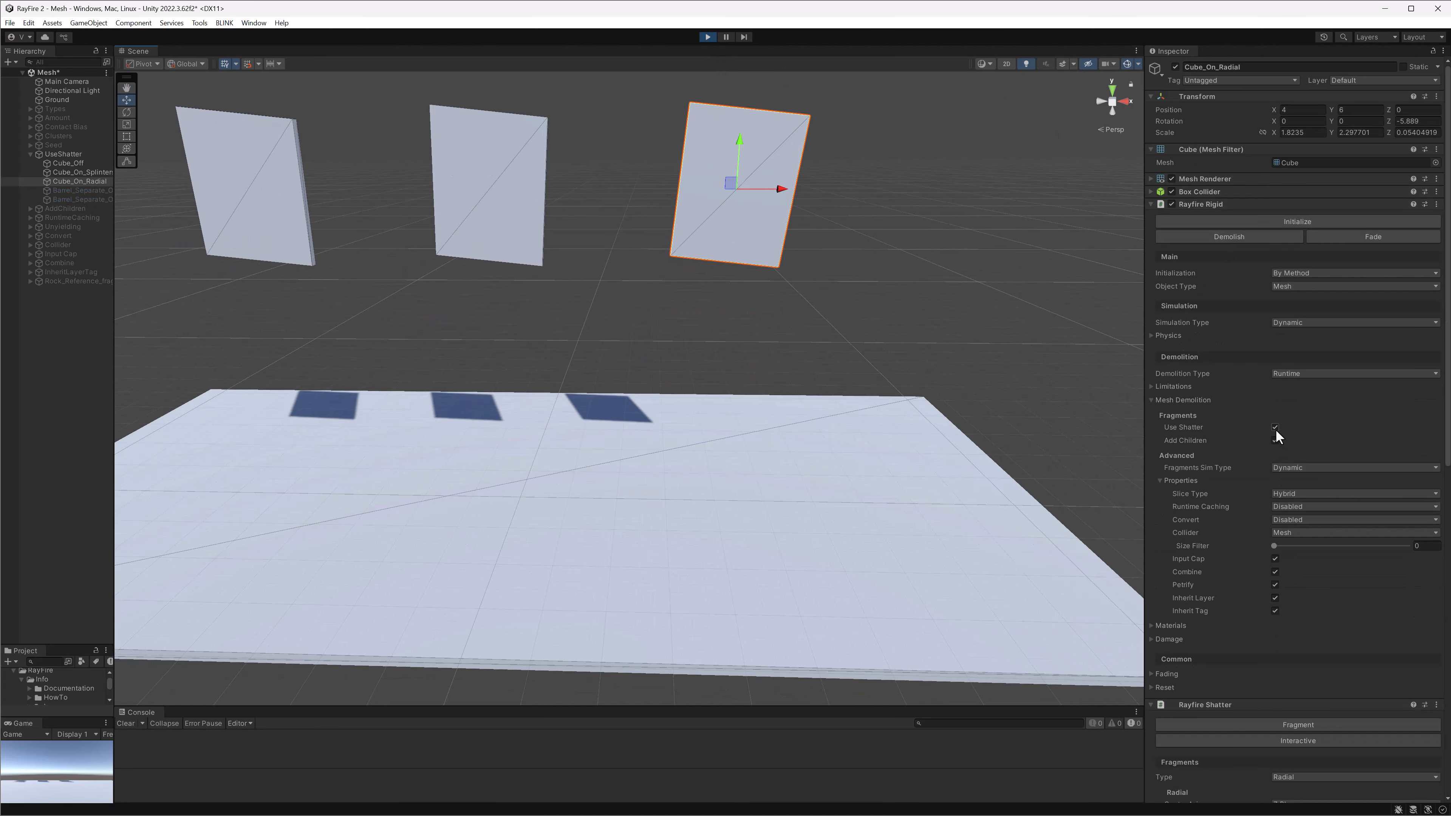
scroll(1269, 570, "down", 8)
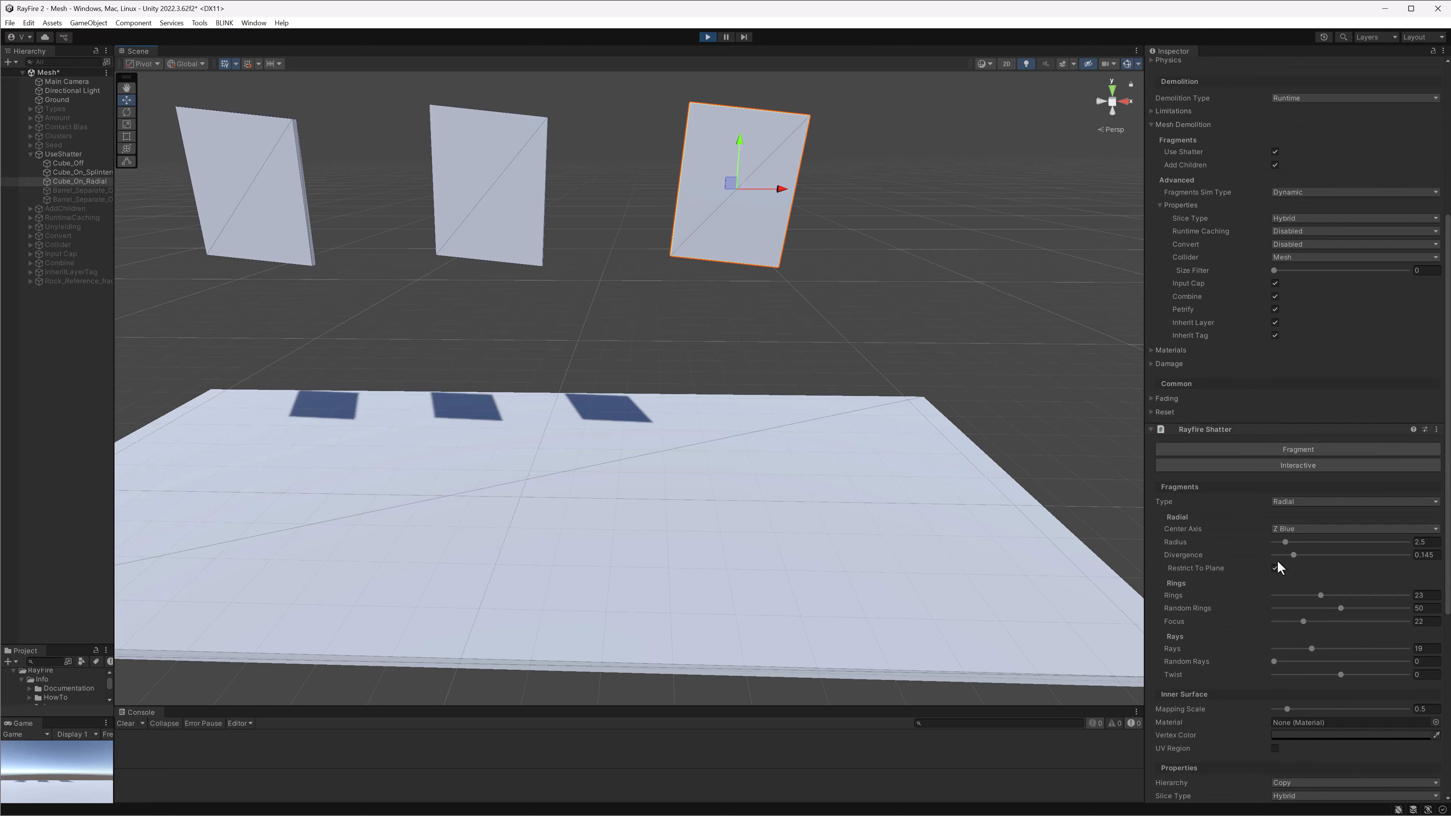
scroll(1262, 532, "up", 9)
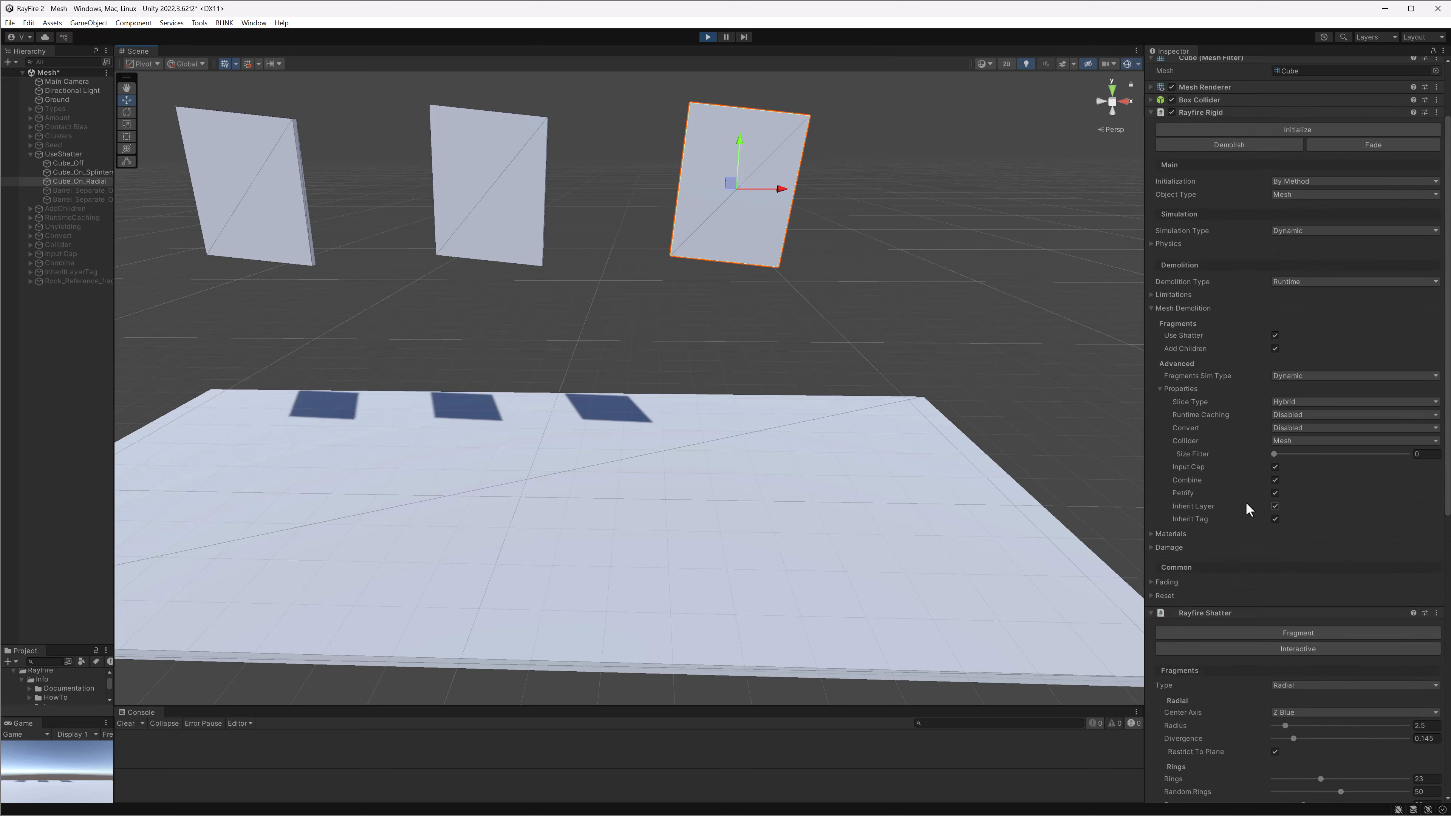
left_click(742, 37)
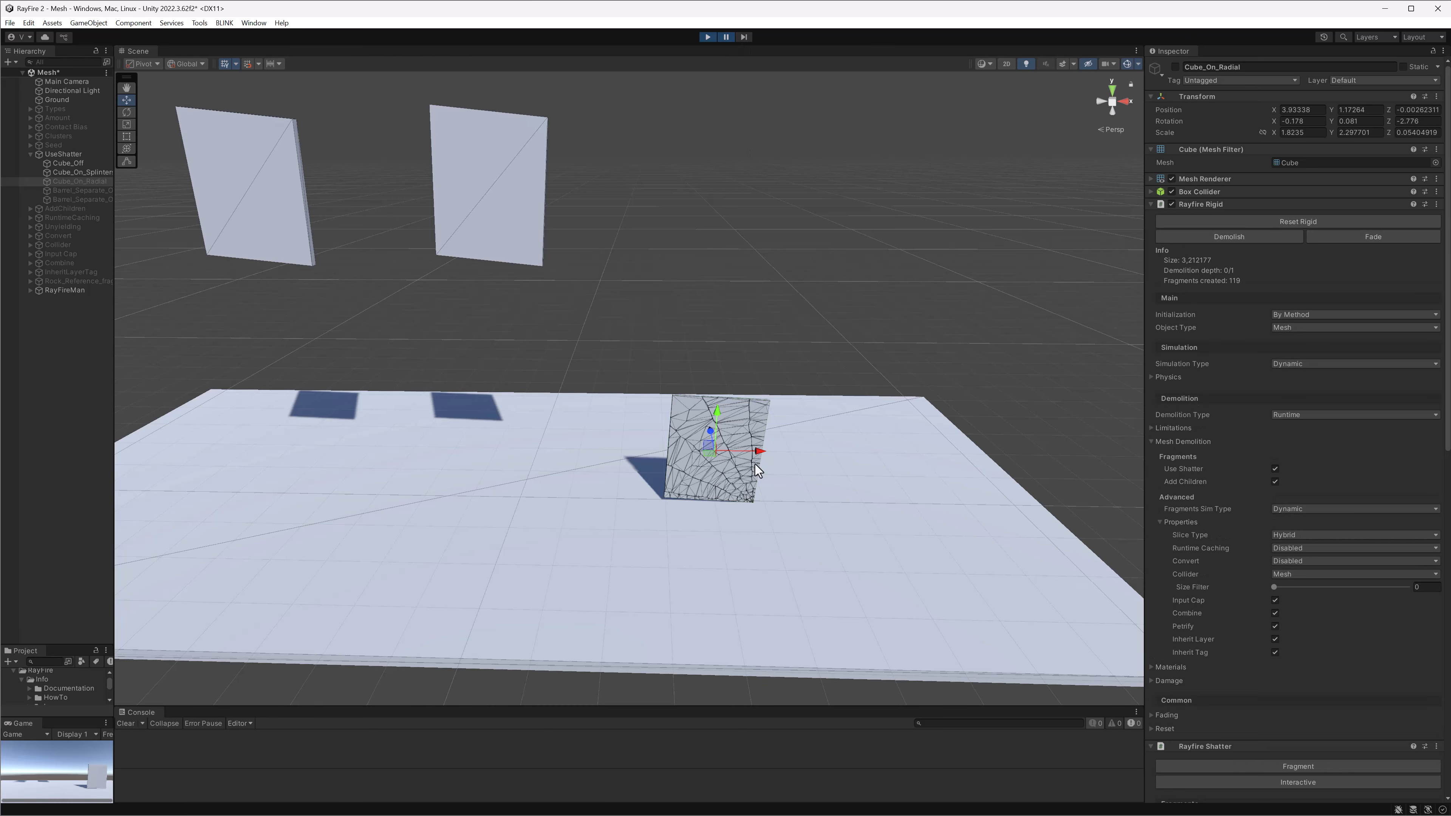
Examine the radial fragments of the paused panel up close, resume the simulation to let them collapse, and stop it
middle_click_drag(755, 464, 717, 396)
scroll(718, 398, "up", 7)
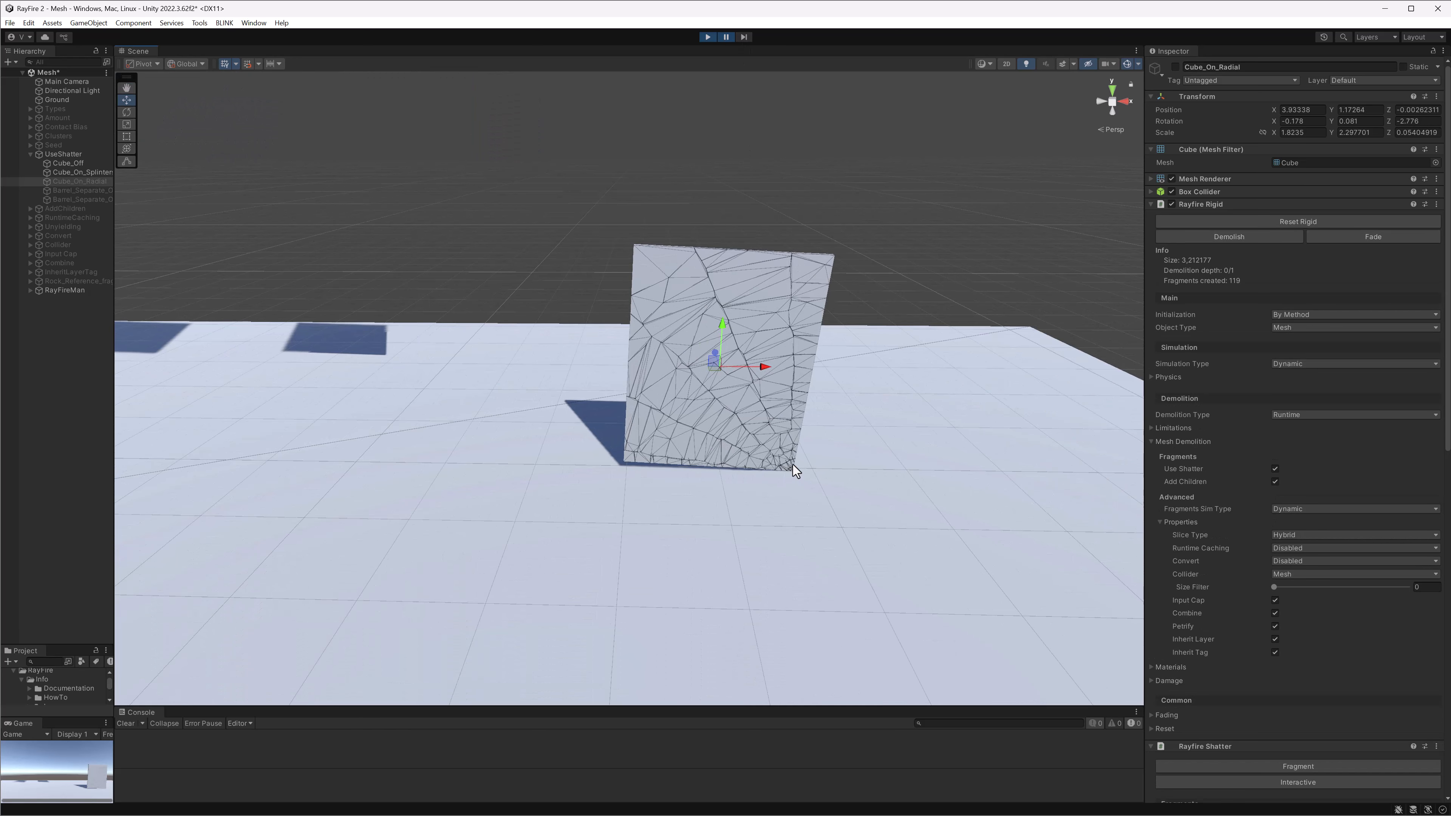
middle_click_drag(792, 465, 759, 460)
scroll(758, 464, "down", 2)
scroll(759, 464, "down", 3)
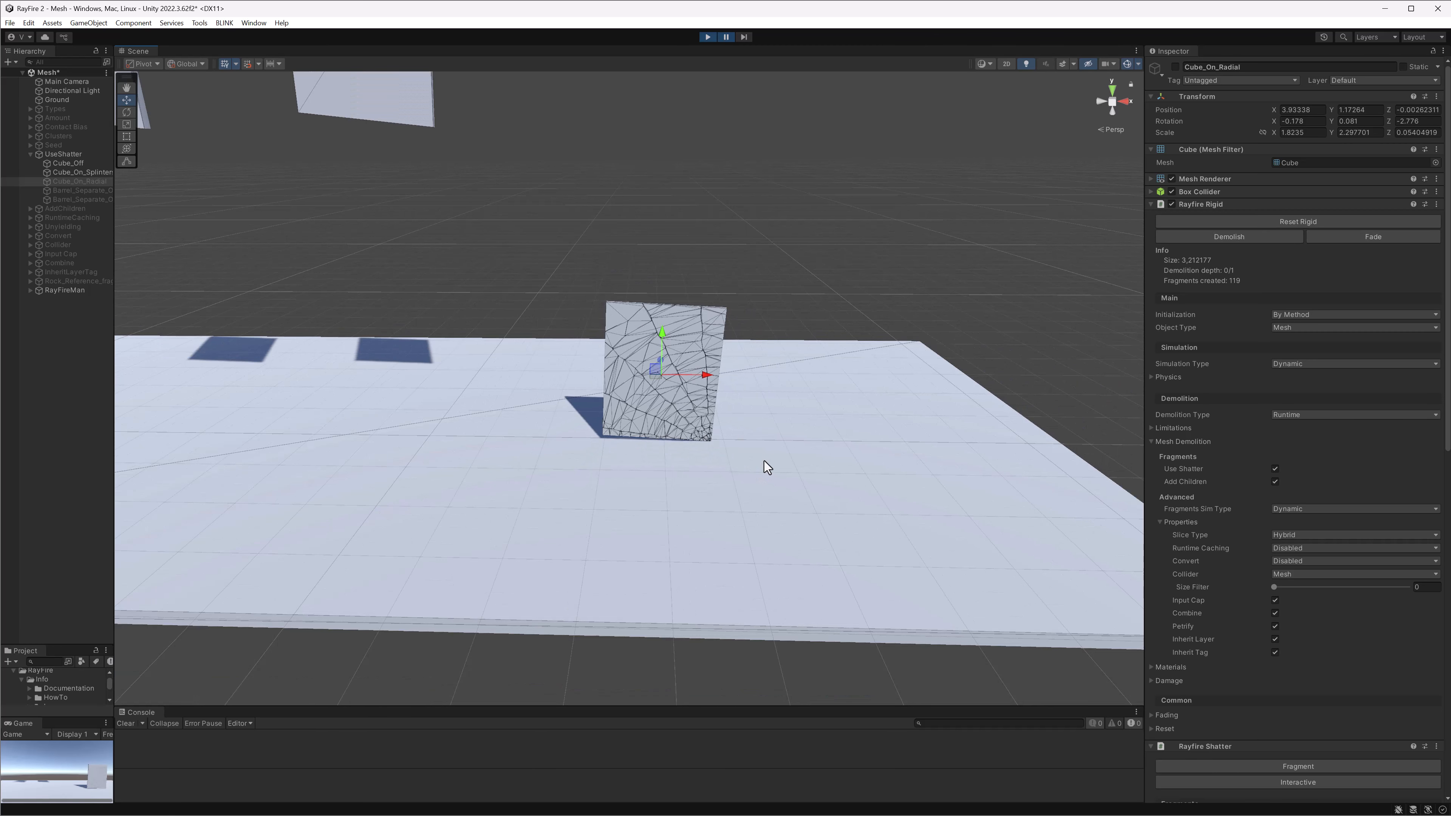
left_click(726, 37)
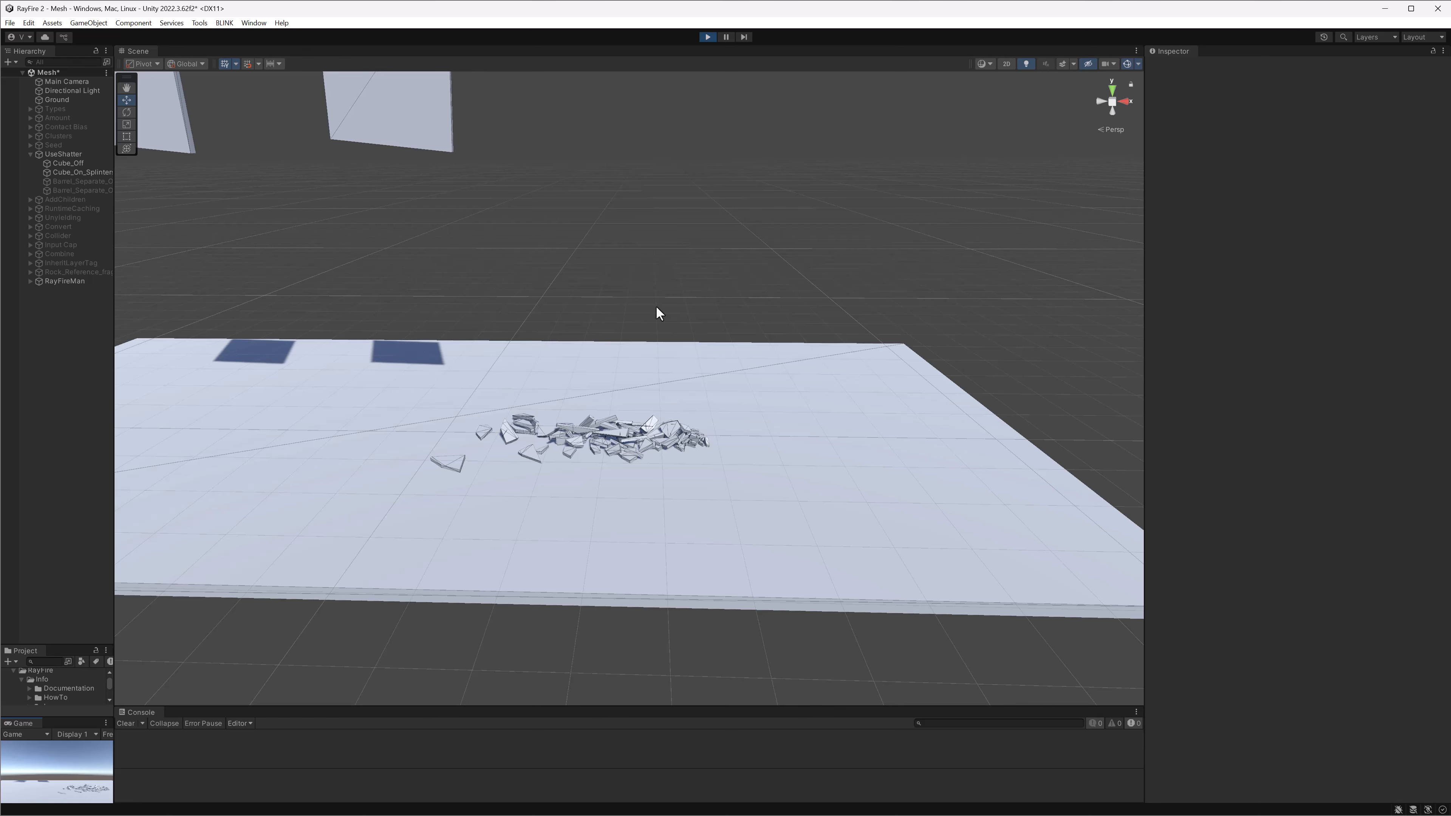
scroll(695, 429, "up", 1)
left_click(709, 37)
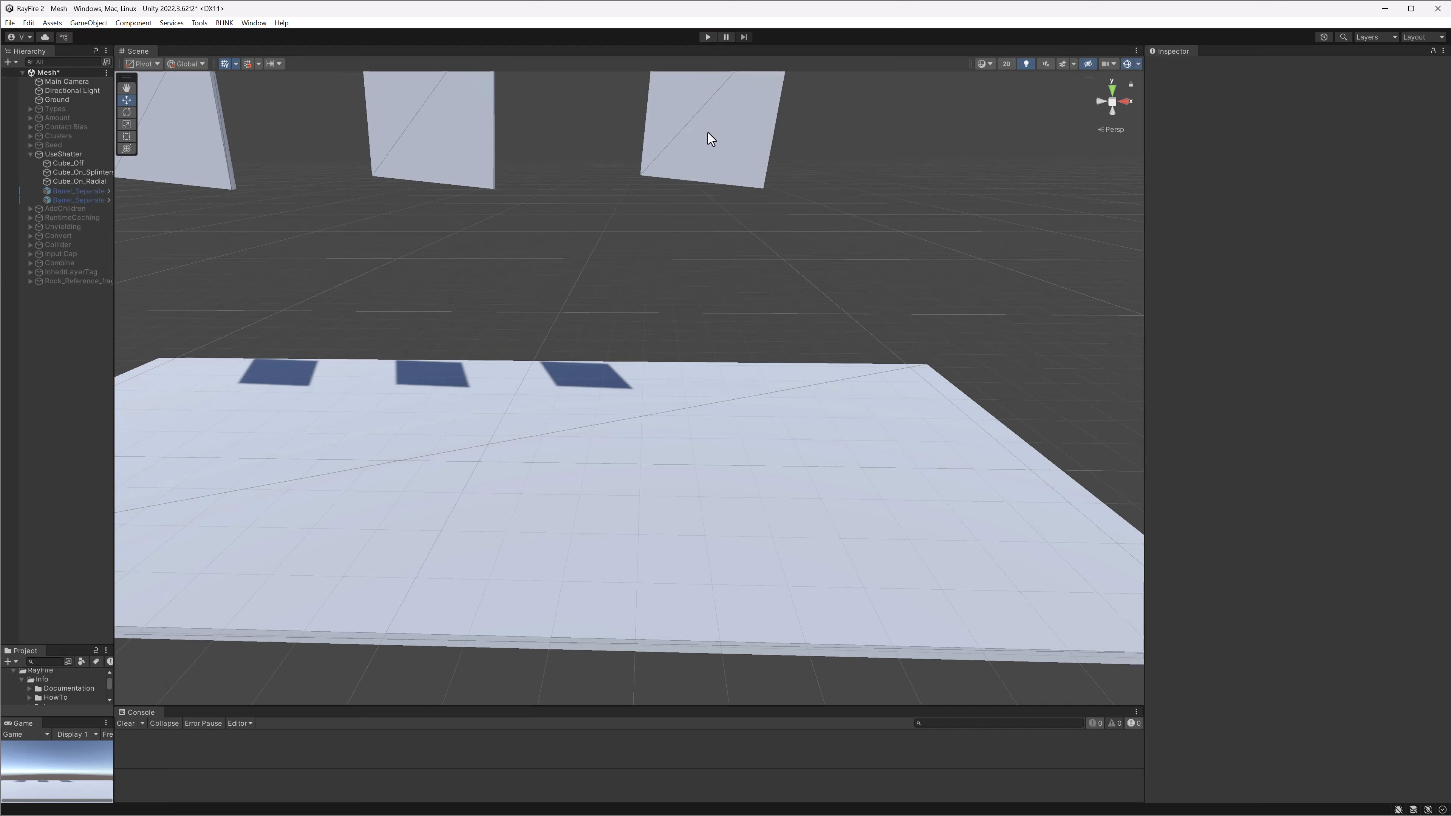
Deactivate the three cubes under UseShatter, activate the two barrels and select Barrel_Separate_On
middle_click_drag(716, 192, 706, 258)
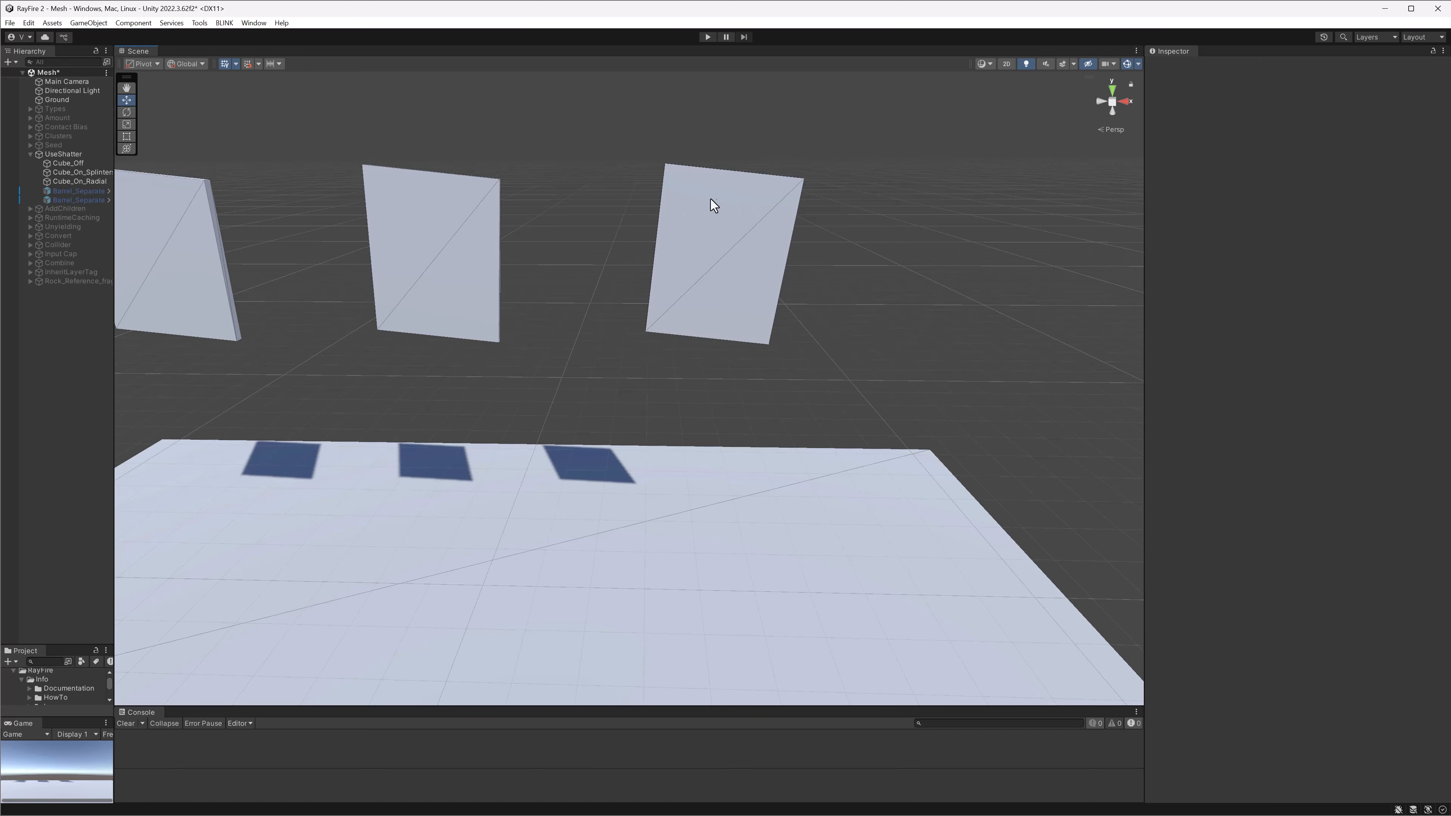
scroll(665, 301, "down", 3)
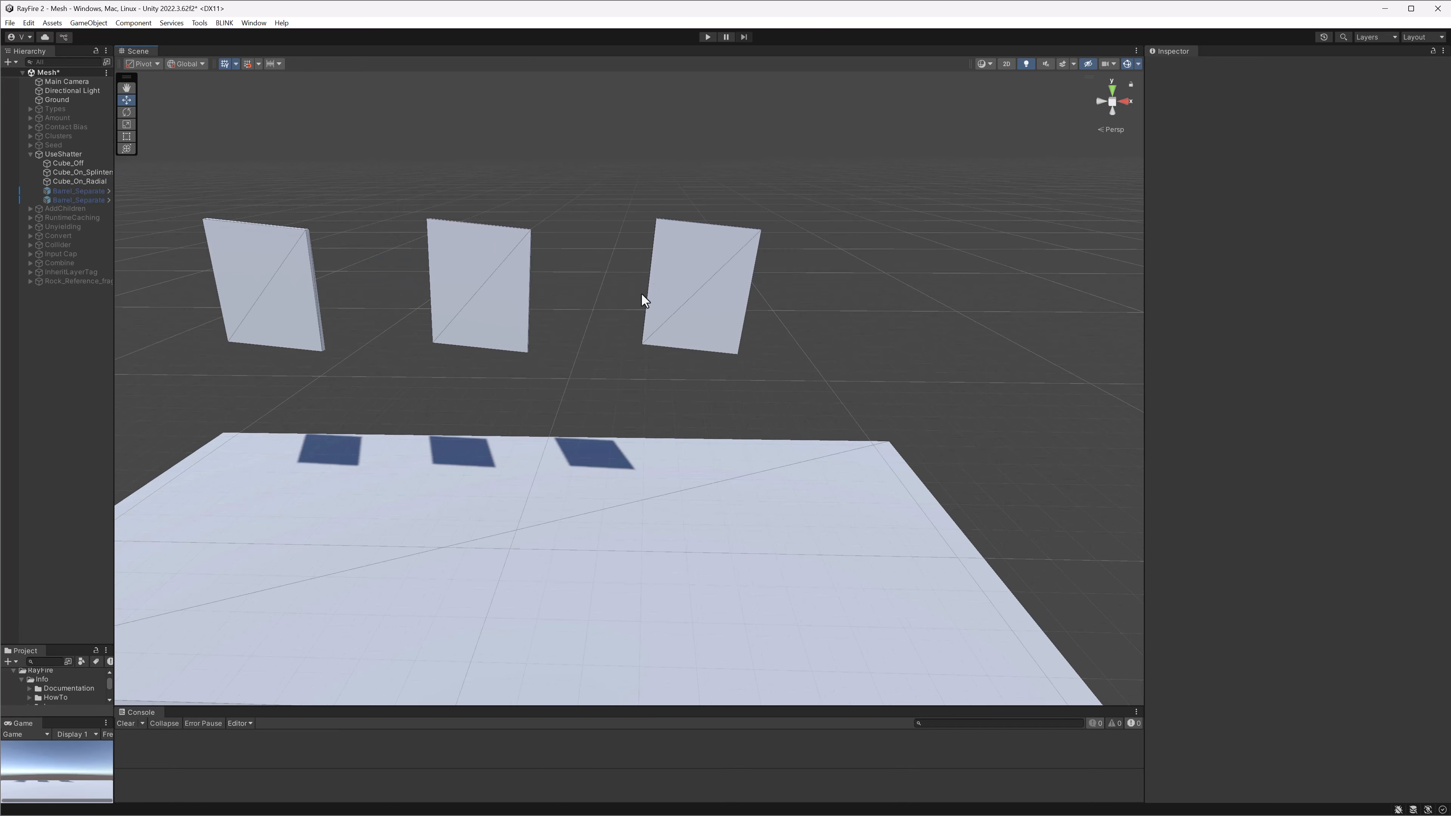
middle_click_drag(640, 292, 792, 297)
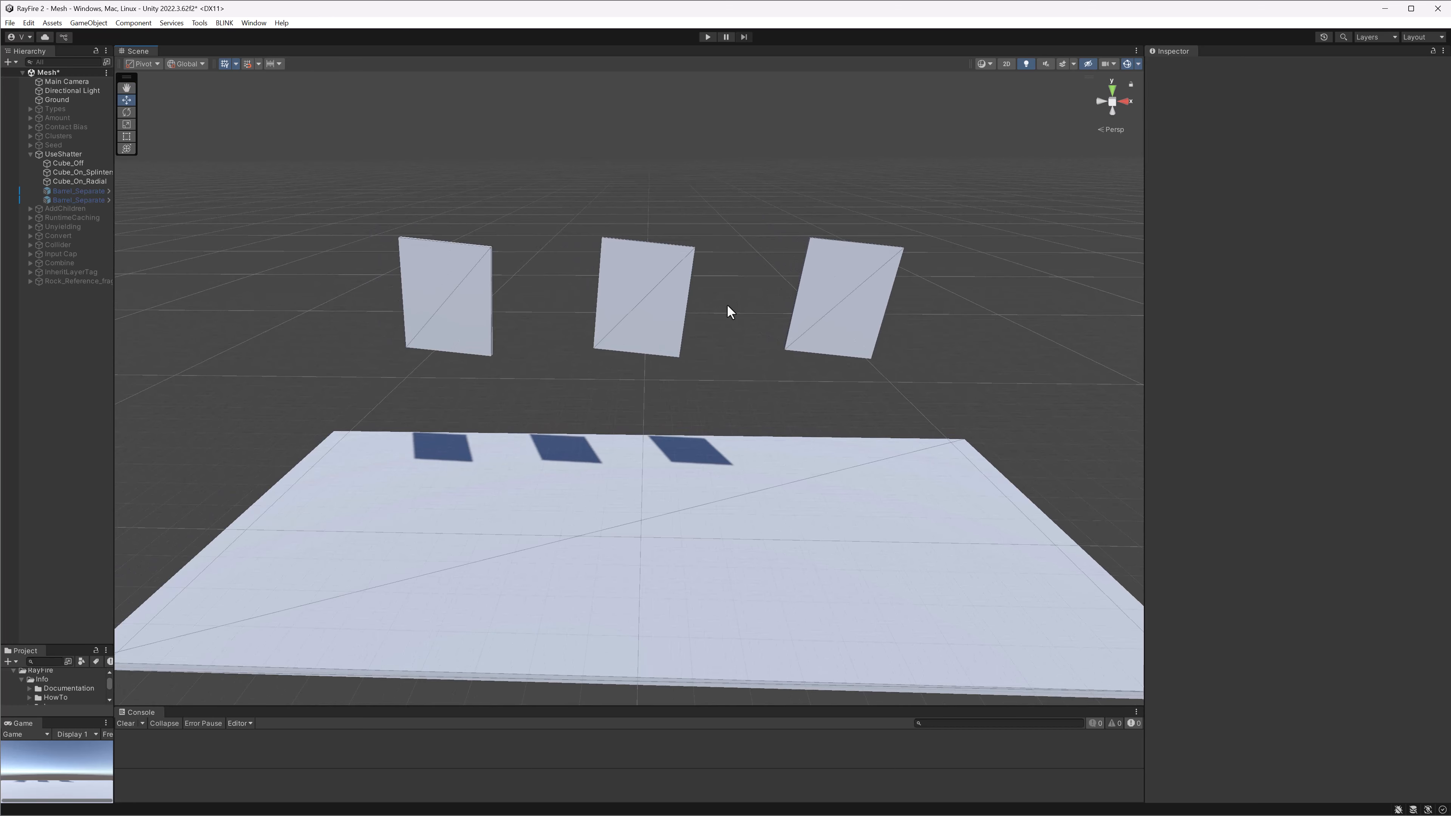
left_click(660, 299)
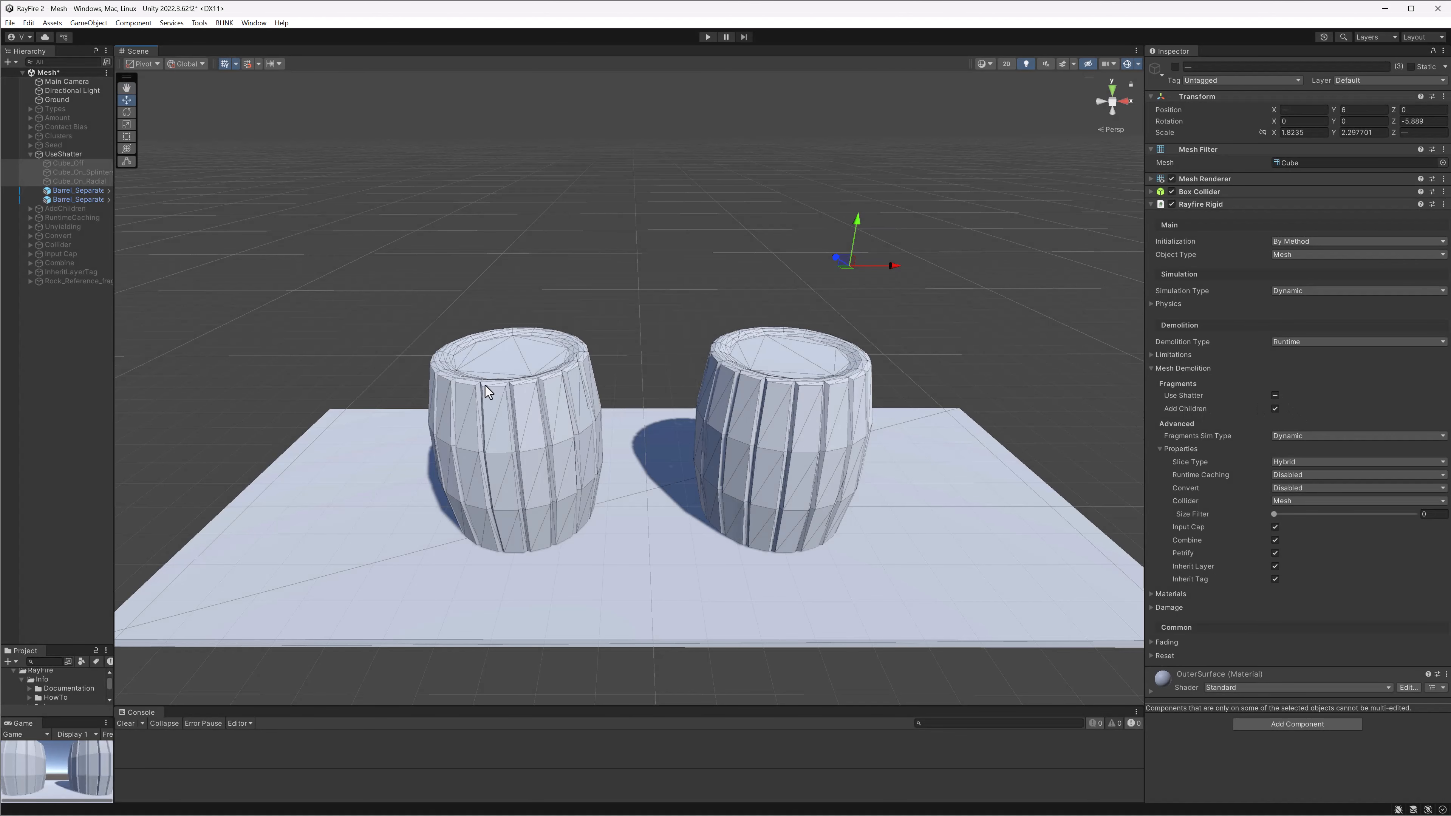
left_click(468, 390)
key("f")
scroll(566, 390, "up", 3)
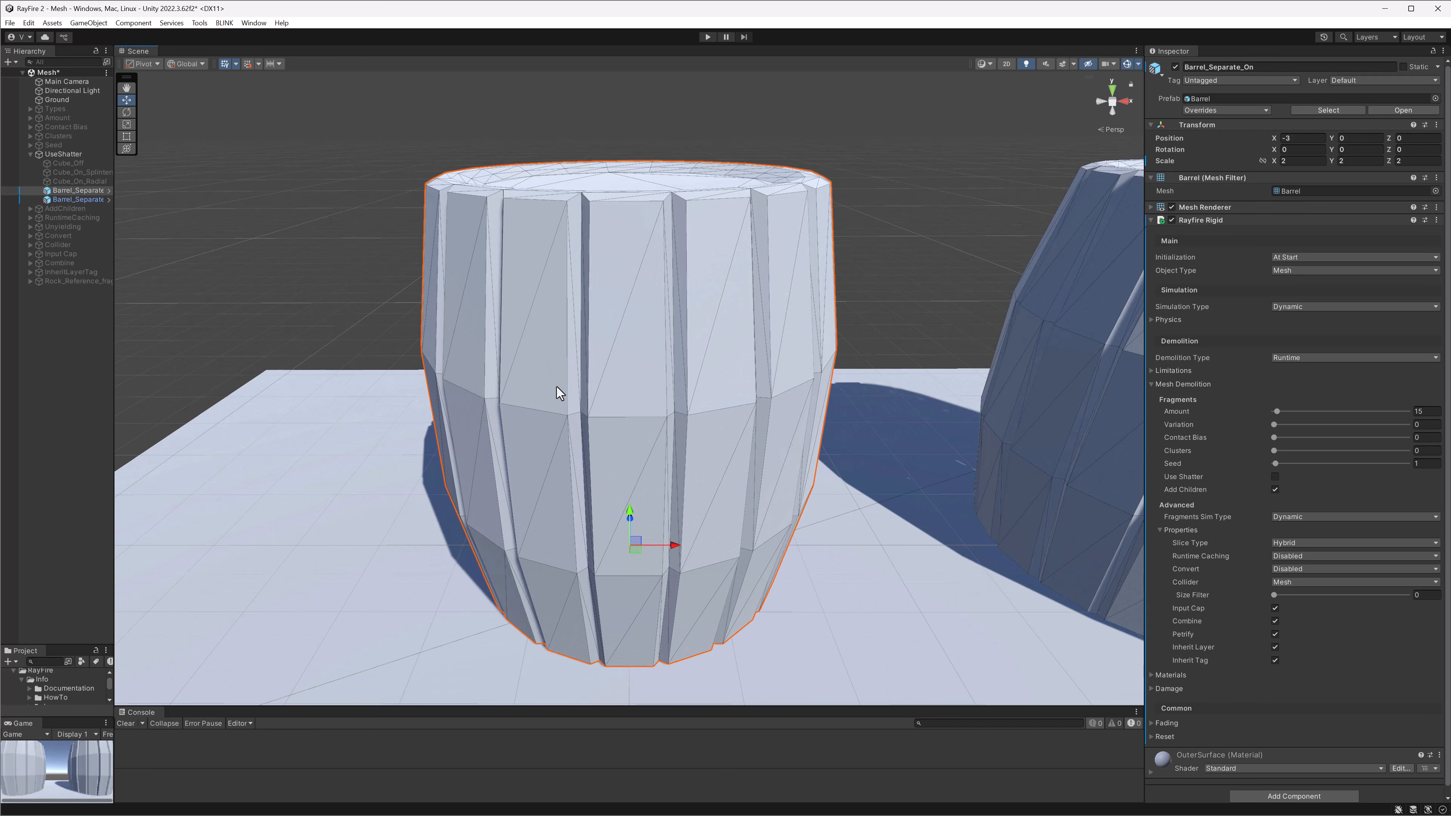
Examine the mesh of Barrel_Separate_On from outside and inside to see how its planks and lids are built
middle_click_drag(559, 350, 590, 417)
scroll(653, 368, "up", 8)
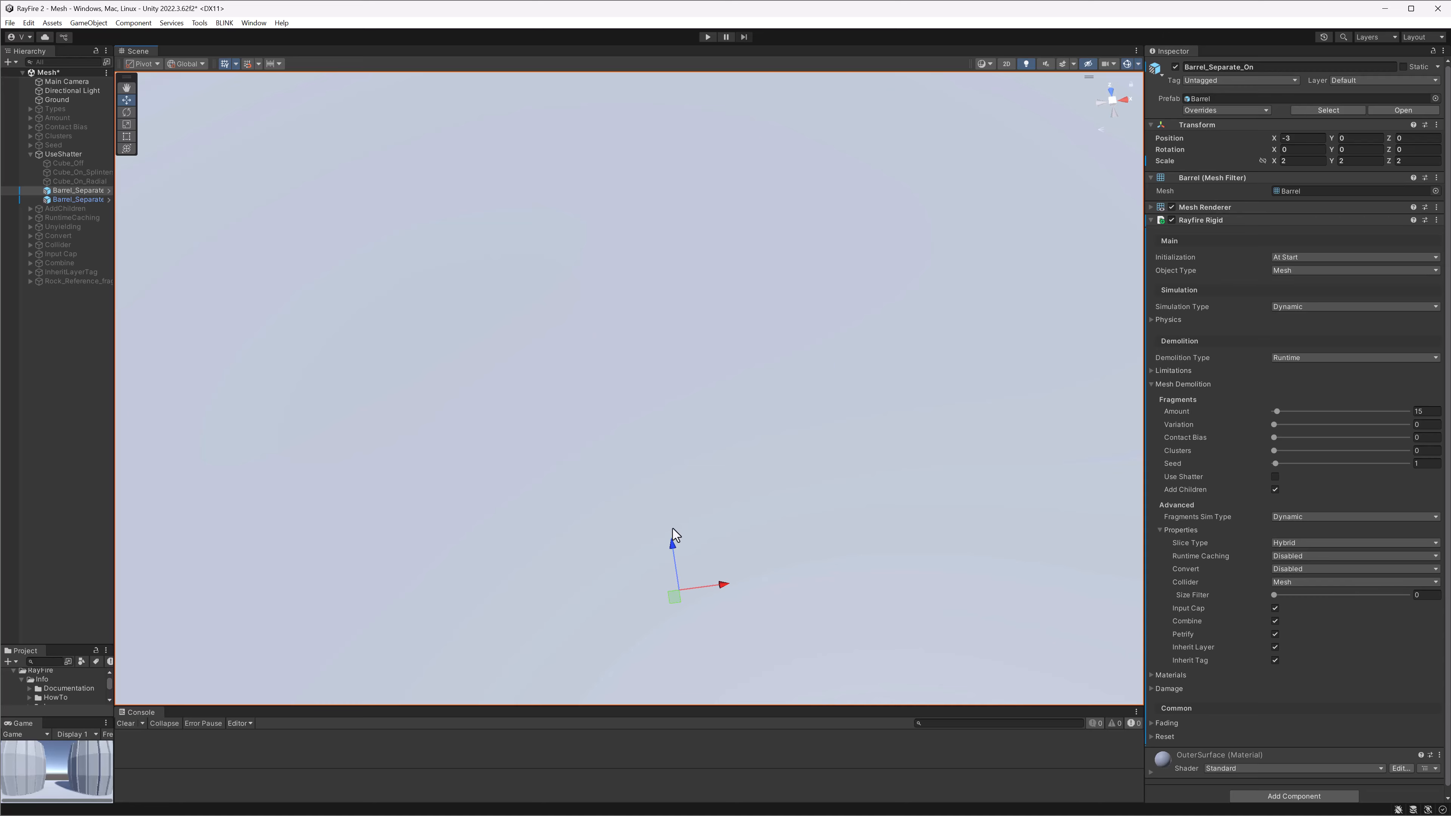
scroll(629, 371, "down", 3)
scroll(628, 403, "up", 2)
middle_click_drag(555, 436, 868, 403)
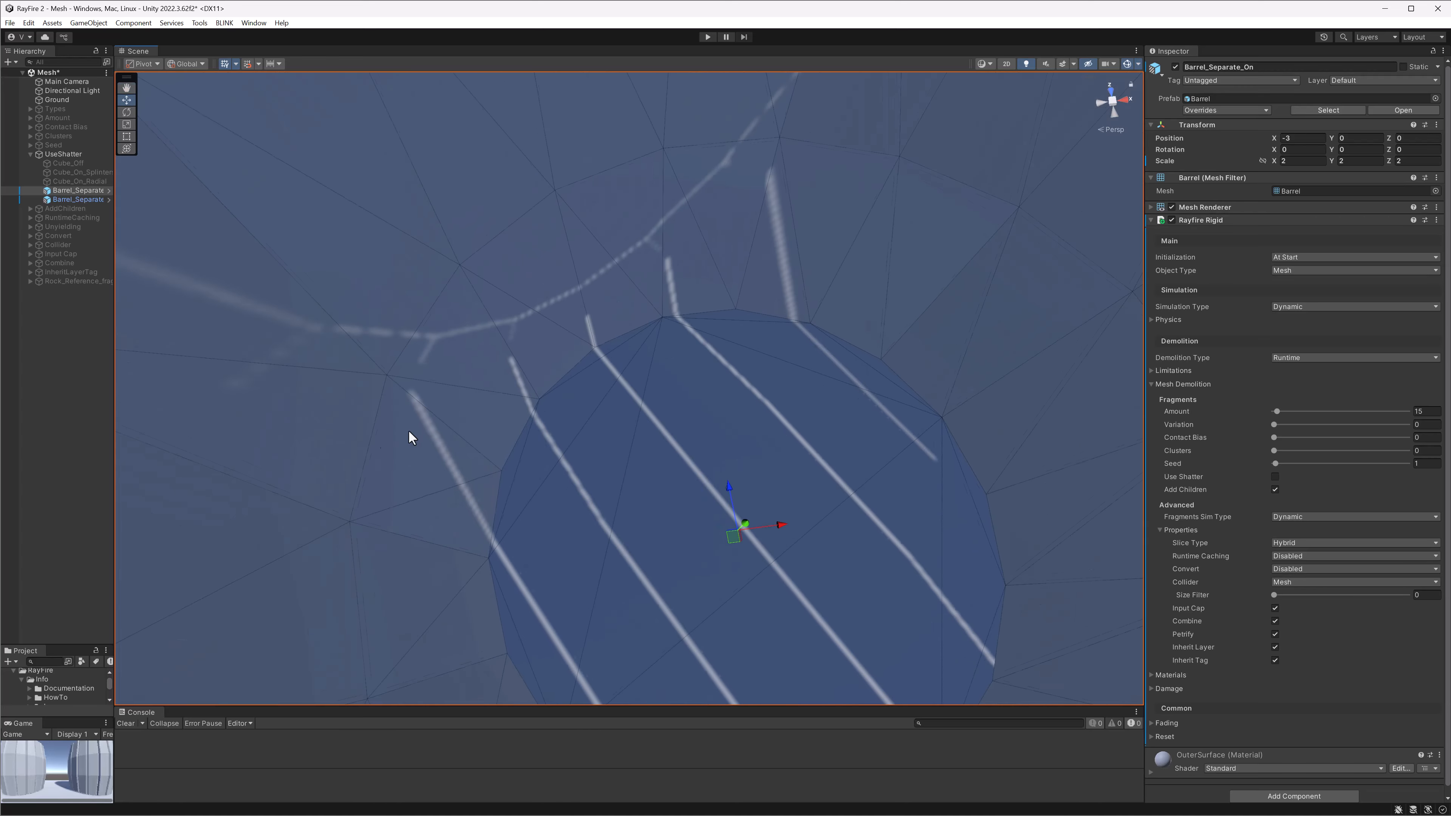
left_click_drag(411, 437, 433, 297, "alt")
middle_click_drag(449, 430, 674, 416)
scroll(677, 406, "down", 5)
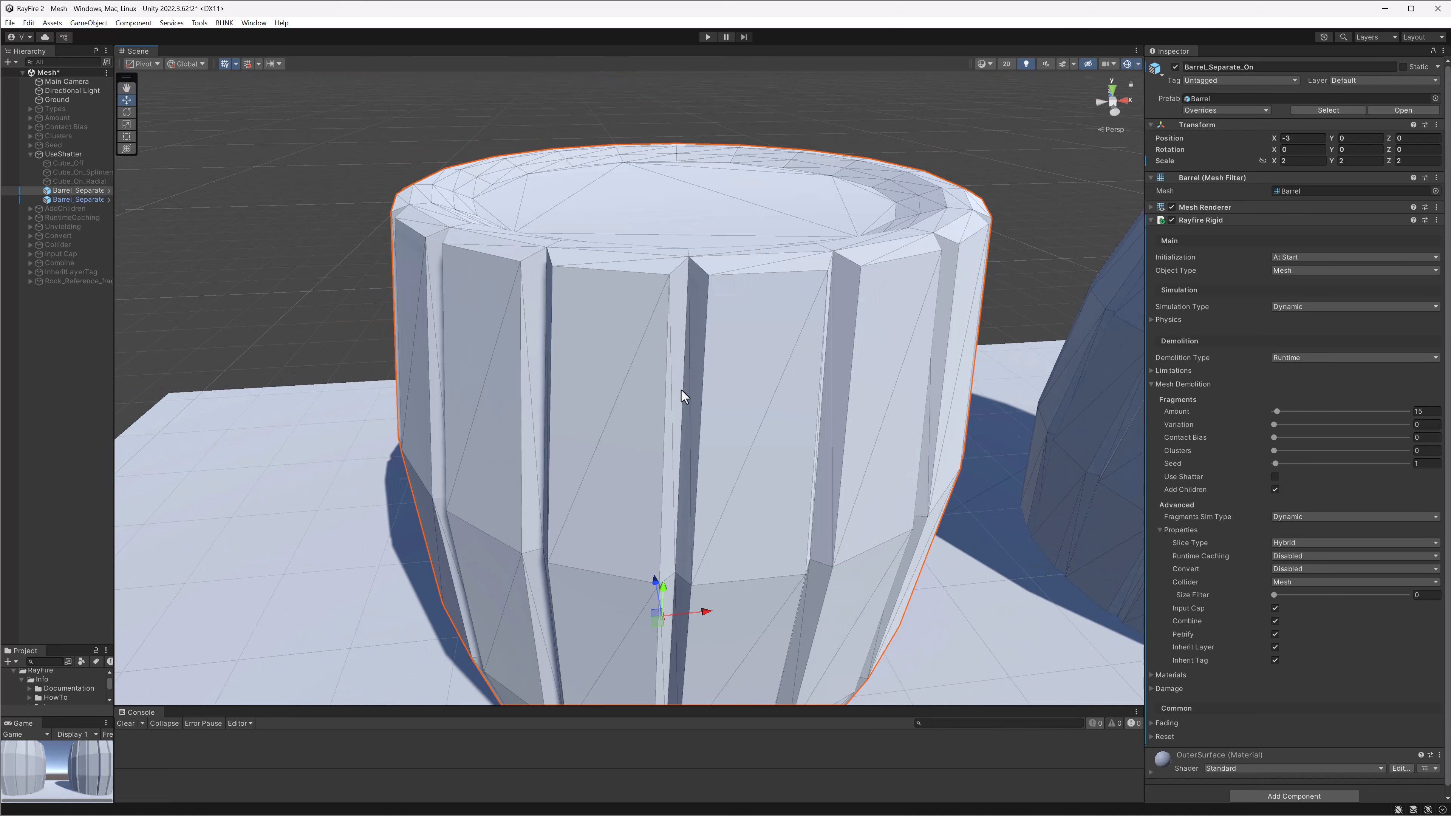
scroll(680, 420, "down", 3)
scroll(718, 419, "down", 5)
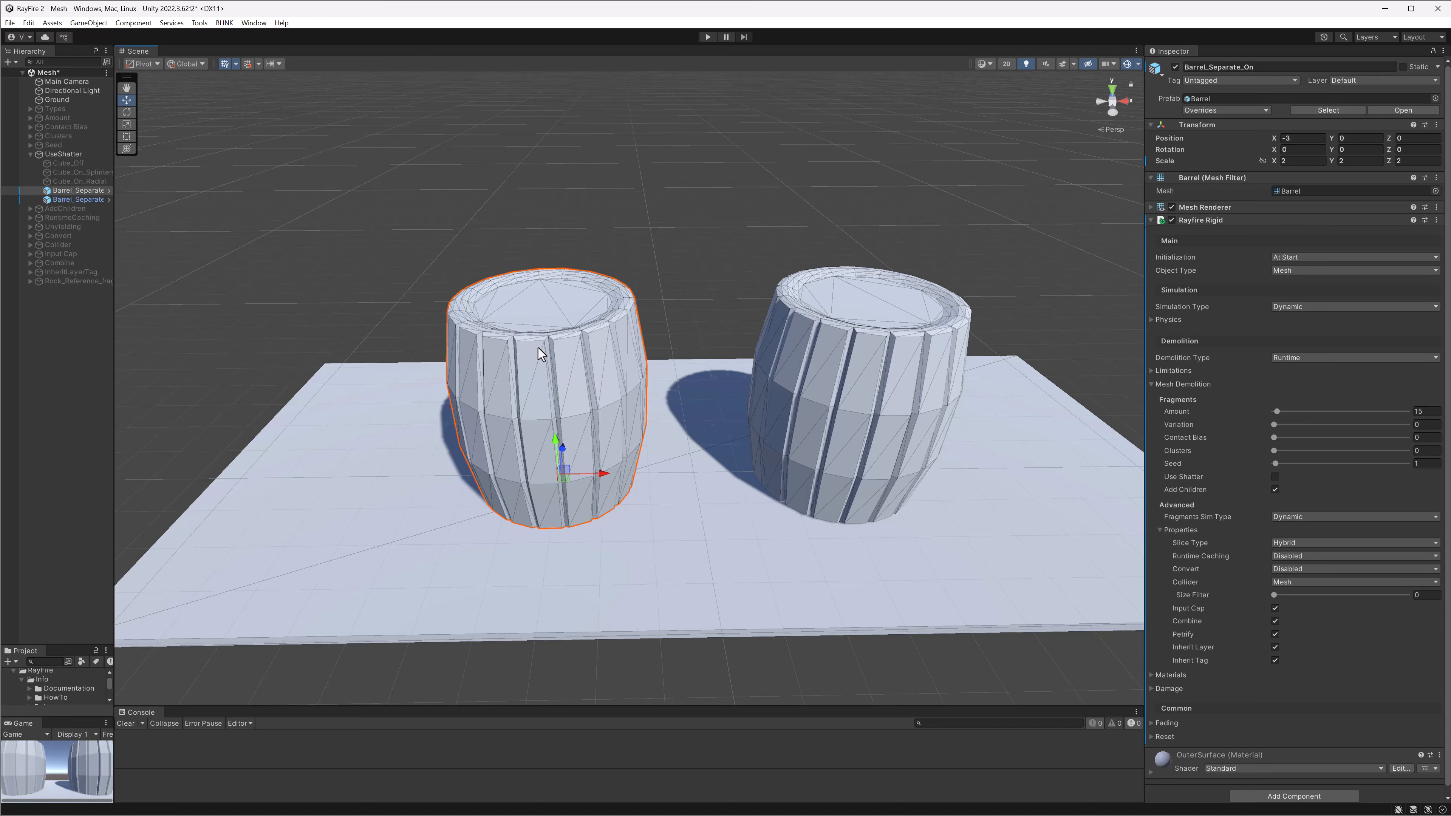
middle_click_drag(563, 355, 551, 417)
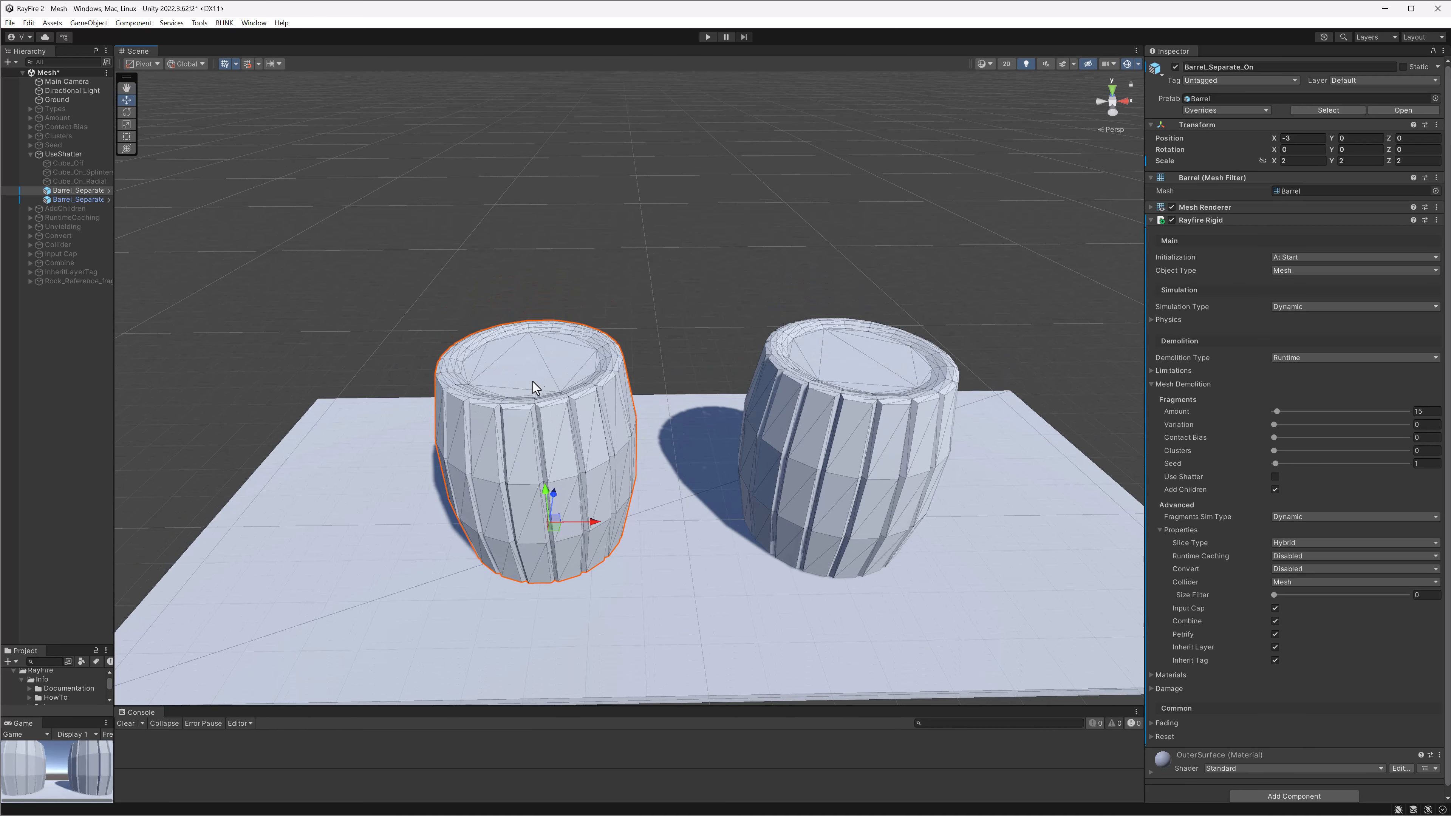
middle_click_drag(541, 417, 462, 397)
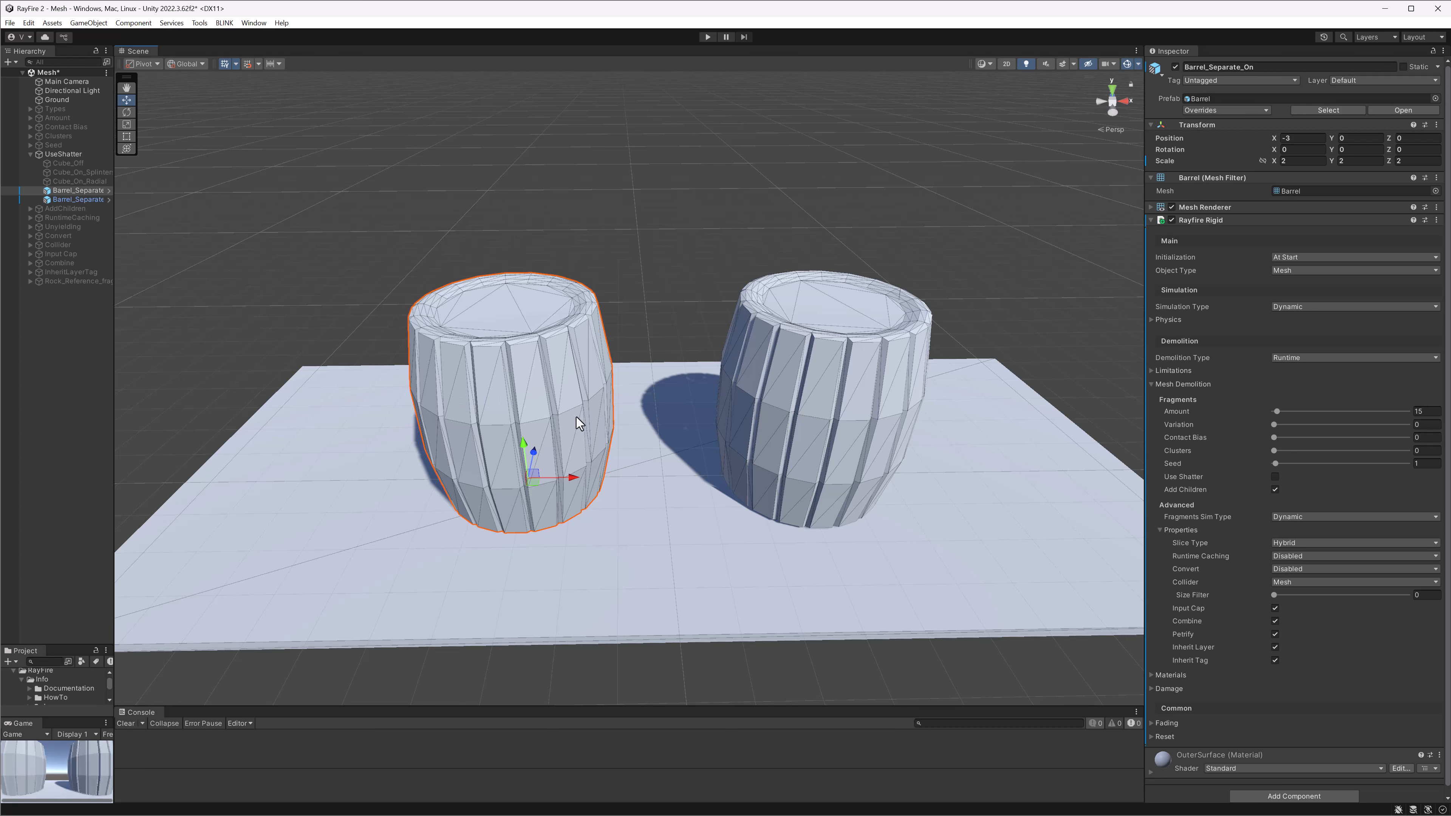
left_click_drag(576, 410, 570, 409, "alt")
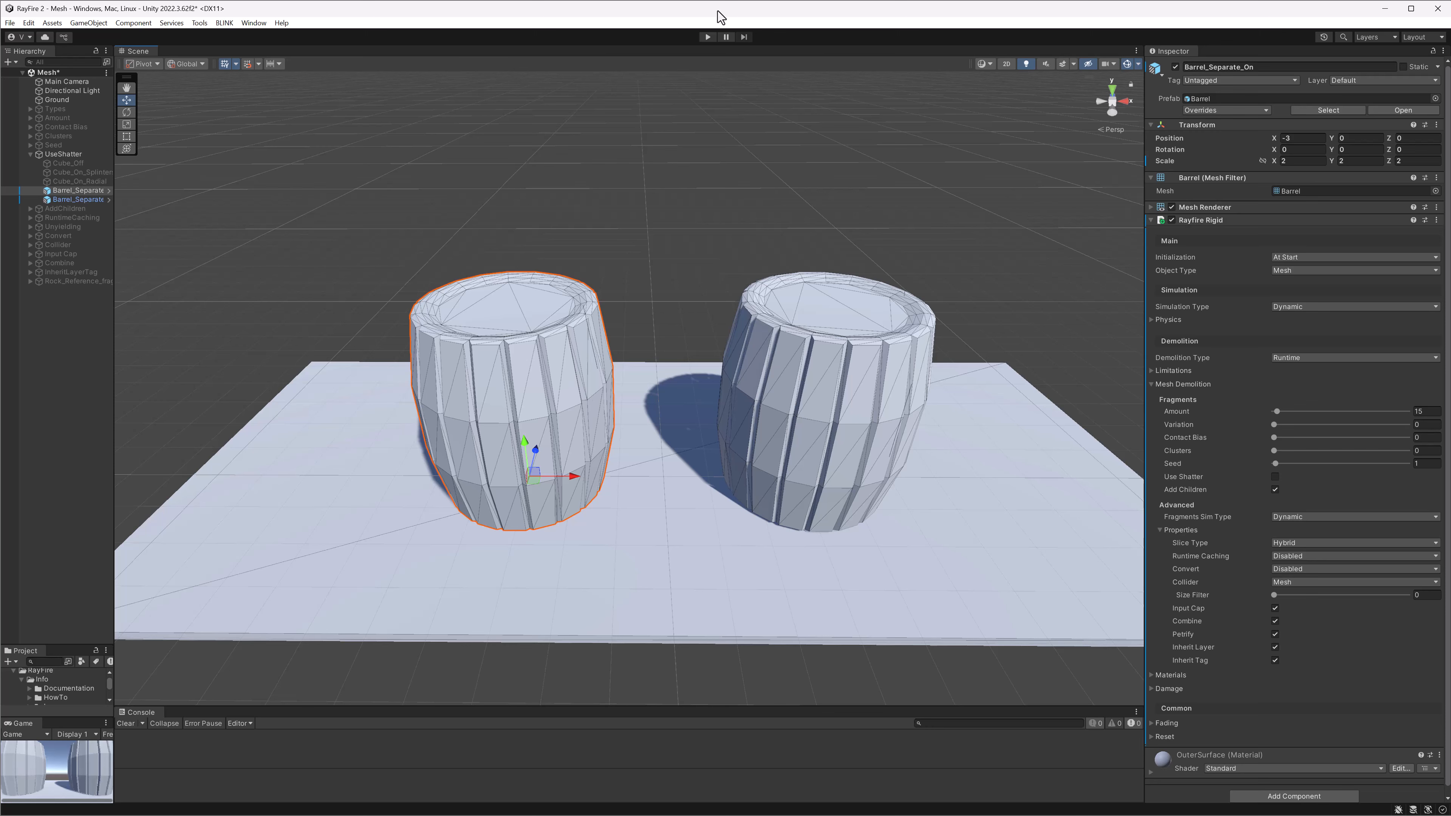
Start Play mode and demolish Barrel_Separate_On
left_click(707, 37)
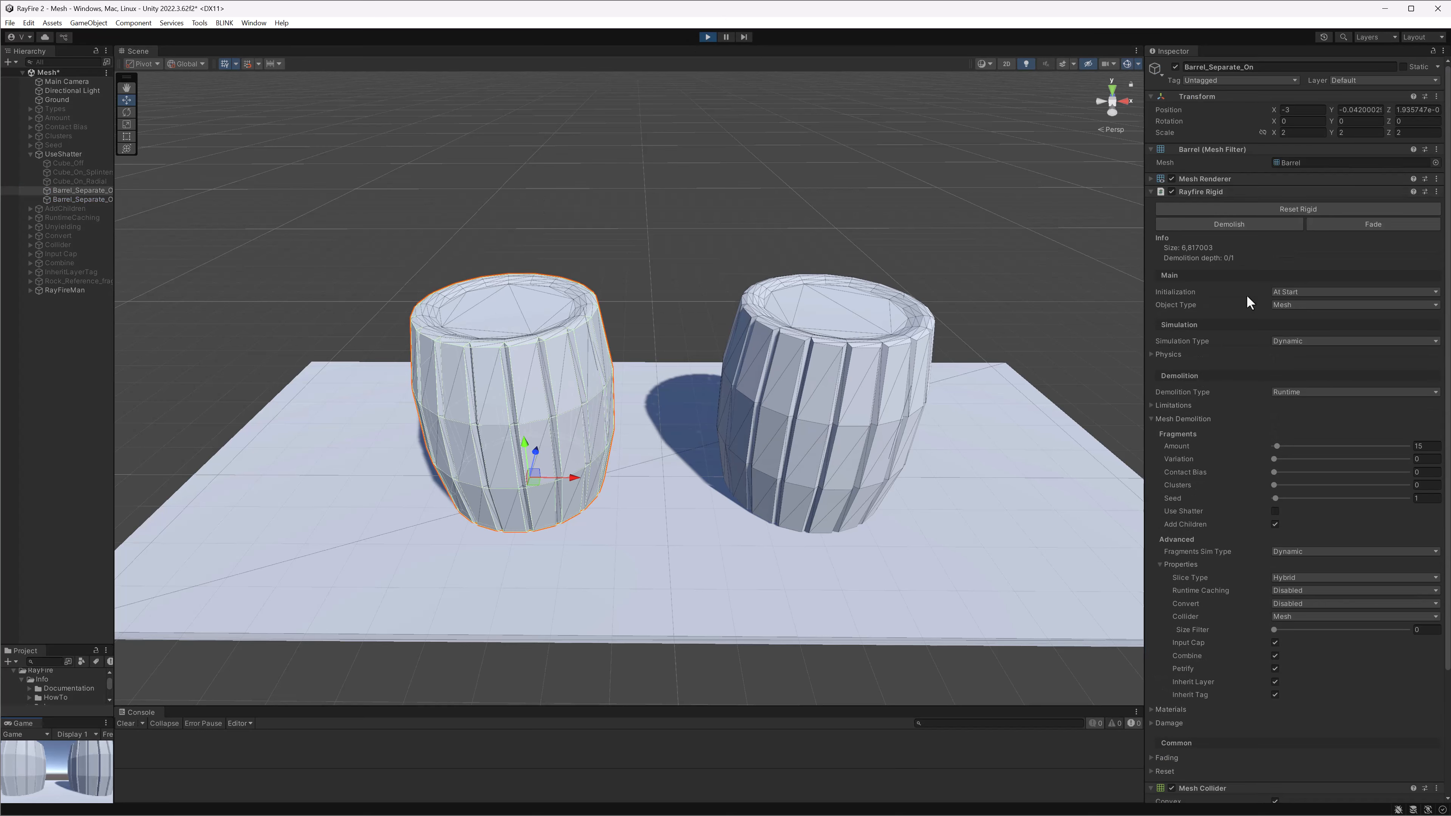
scroll(1248, 343, "down", 3)
left_click(1240, 134)
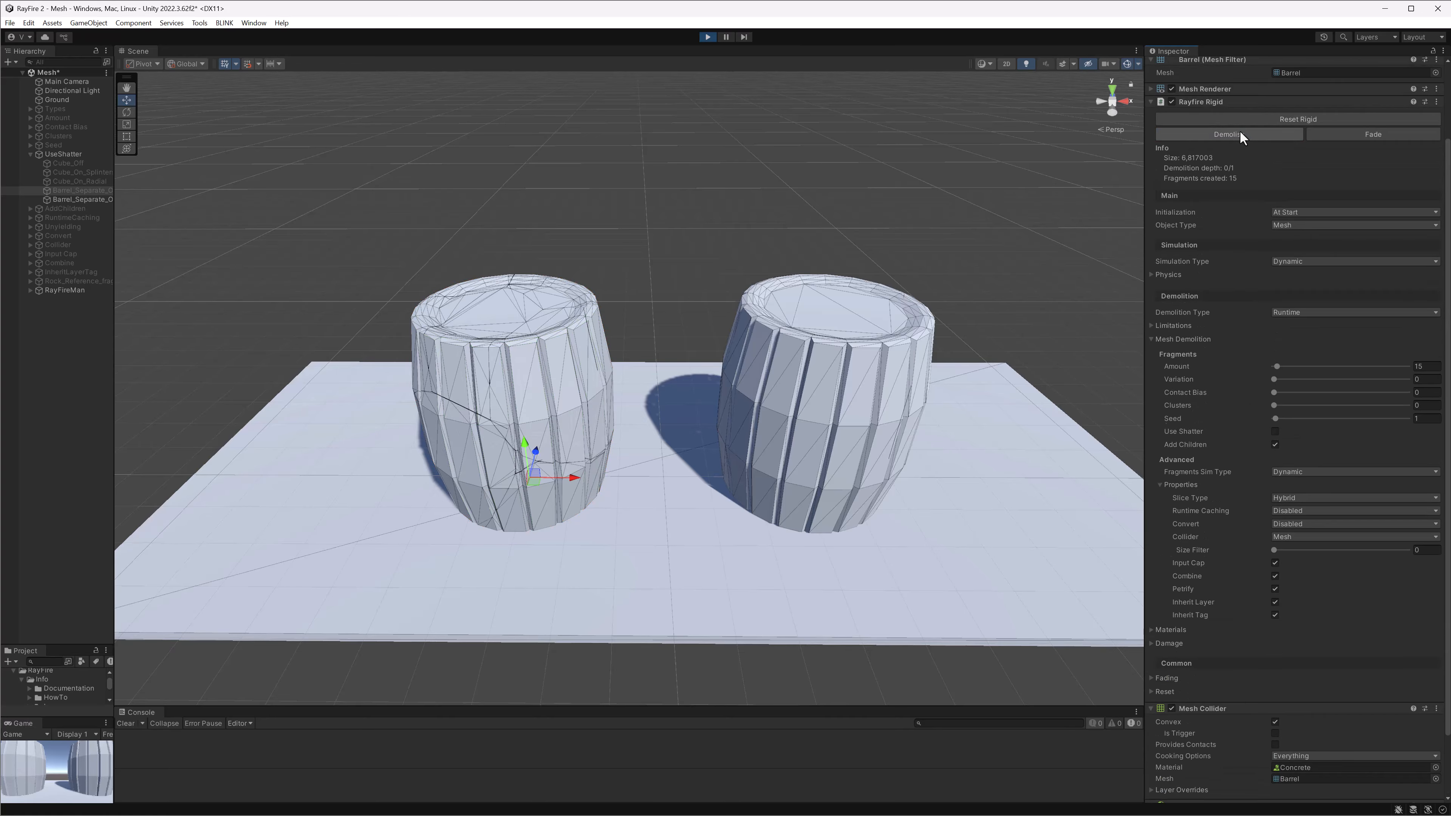
Pull fragments of the demolished barrel apart in the scene to expose their inner surfaces
left_click(546, 360)
left_click_drag(569, 377, 329, 198)
scroll(567, 395, "up", 3)
scroll(566, 395, "up", 3)
left_click_drag(491, 337, 445, 401, "alt")
left_click(469, 345)
left_click_drag(450, 330, 480, 350)
scroll(480, 350, "up", 2)
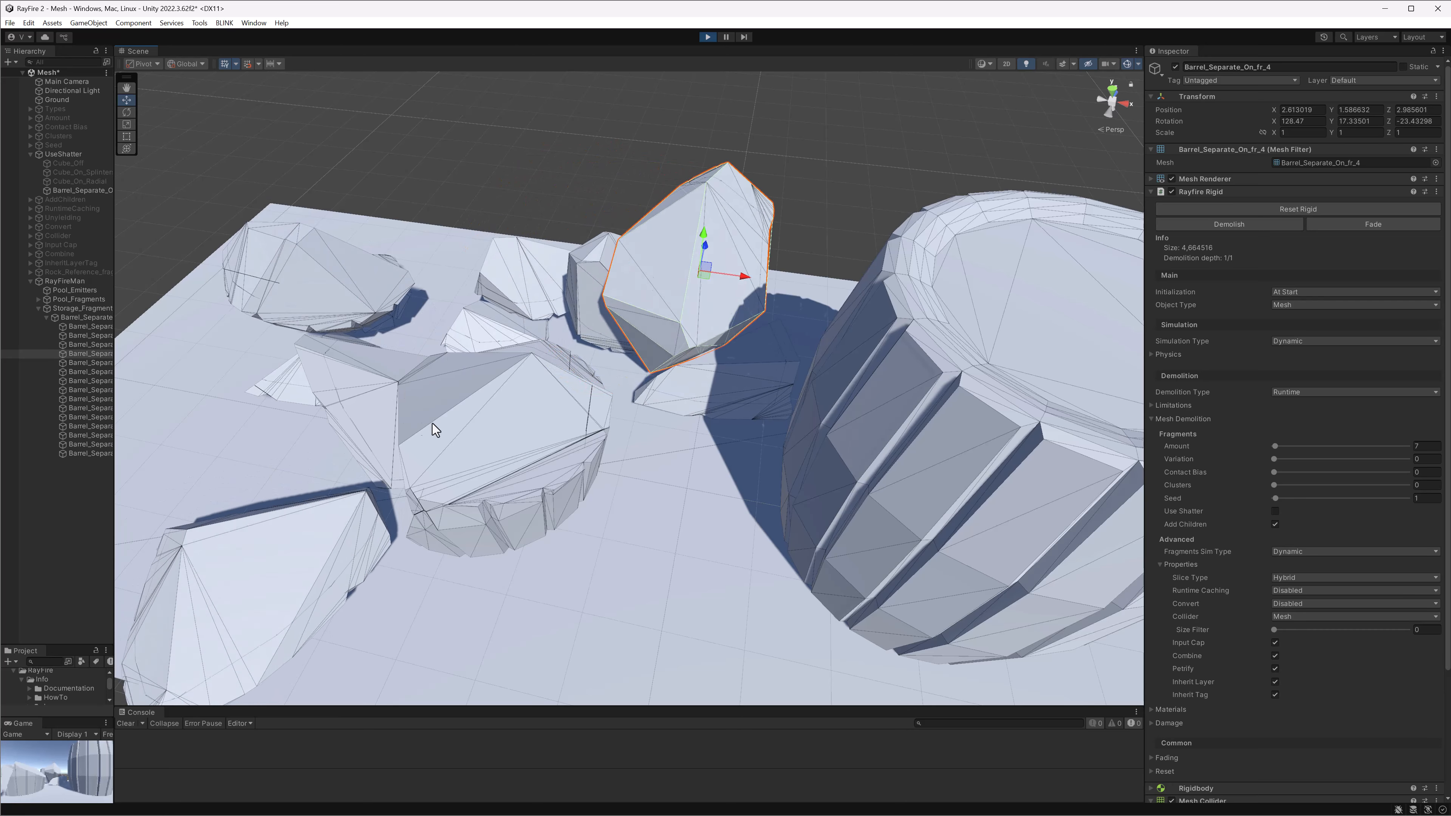
scroll(512, 401, "down", 2)
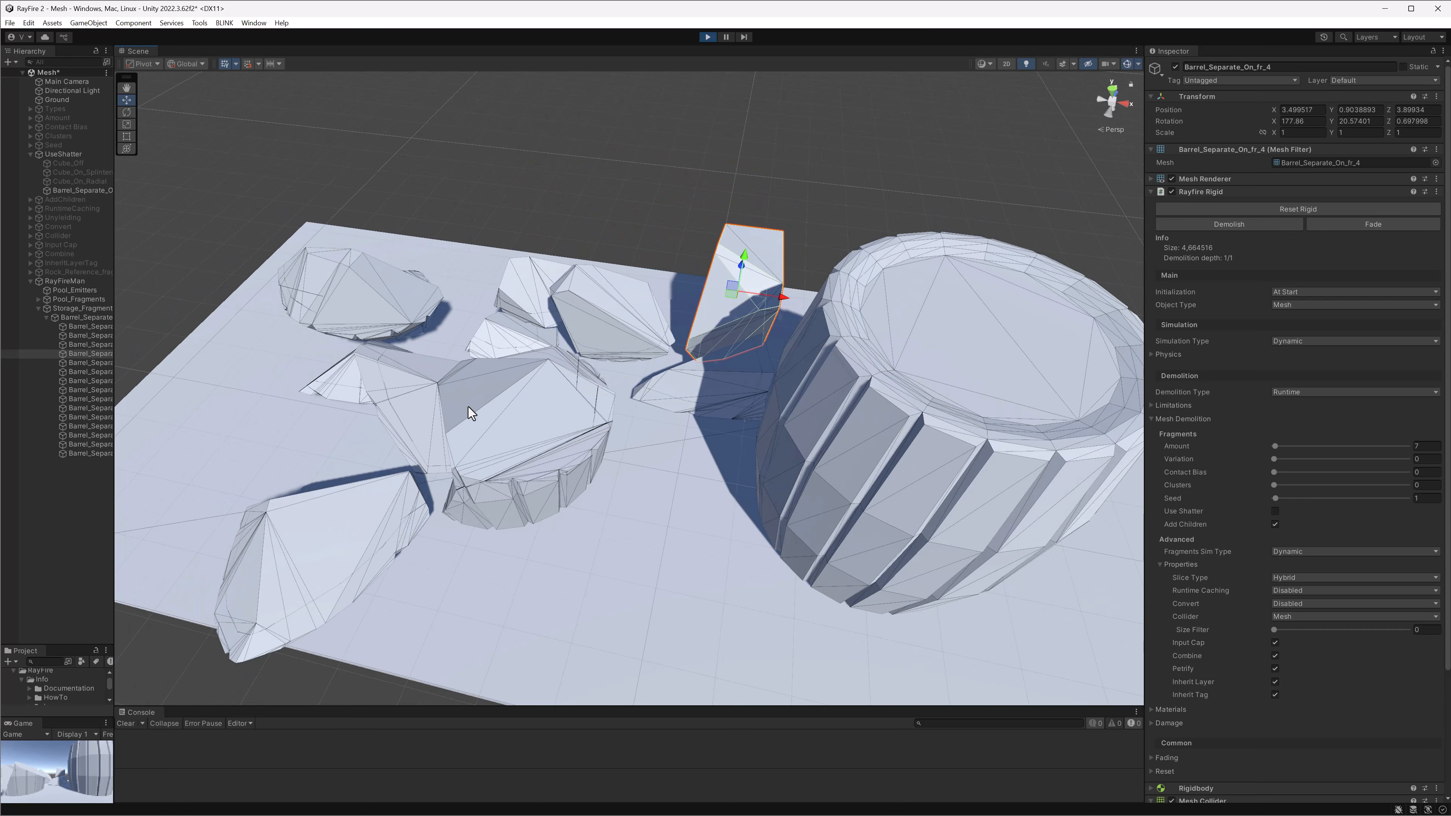
Select Barrel_Separate_Off and review its Use Shatter option and Rayfire Shatter properties
middle_click_drag(726, 416, 500, 404)
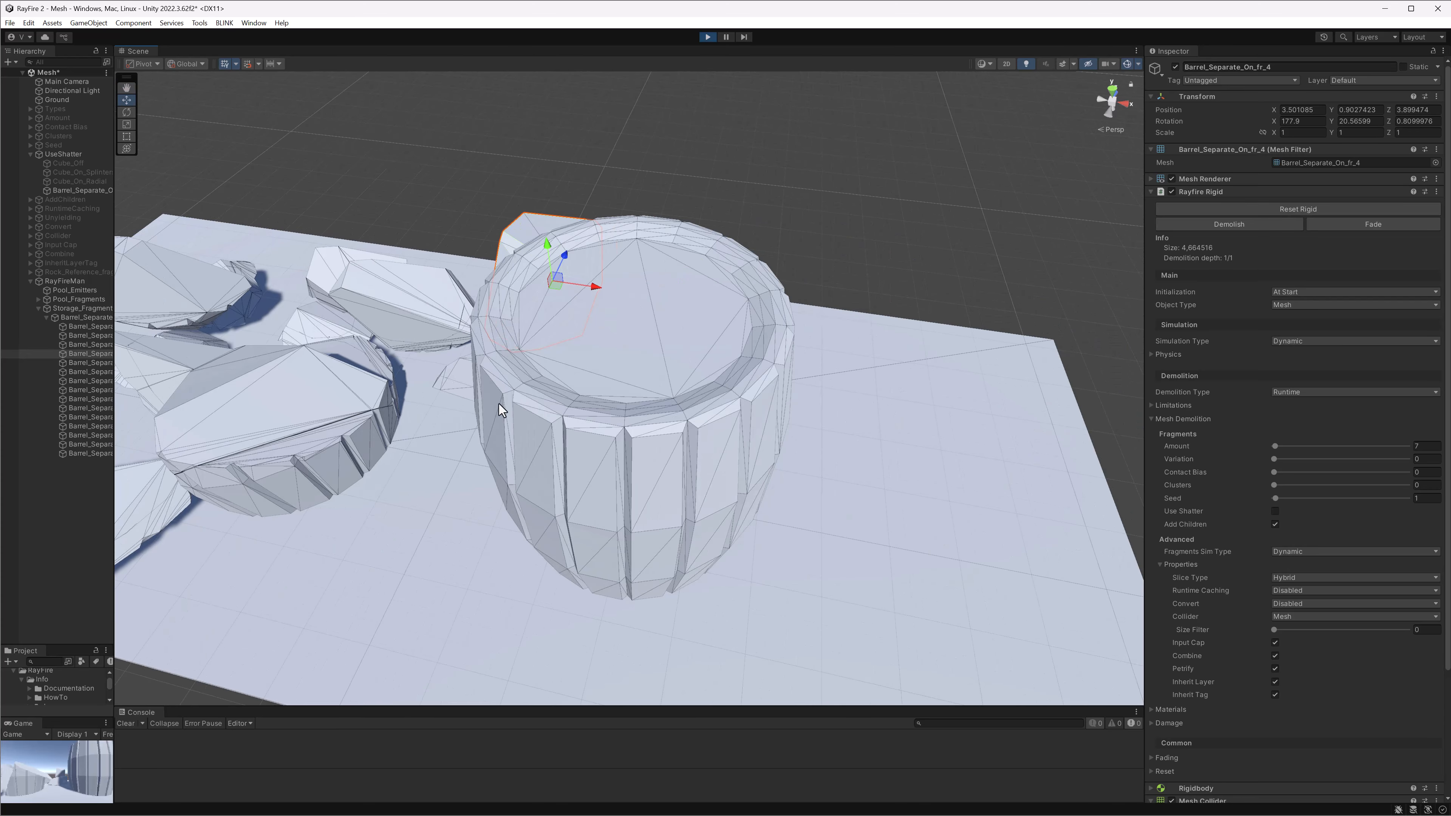
left_click(586, 417)
left_click_drag(594, 431, 649, 400, "alt")
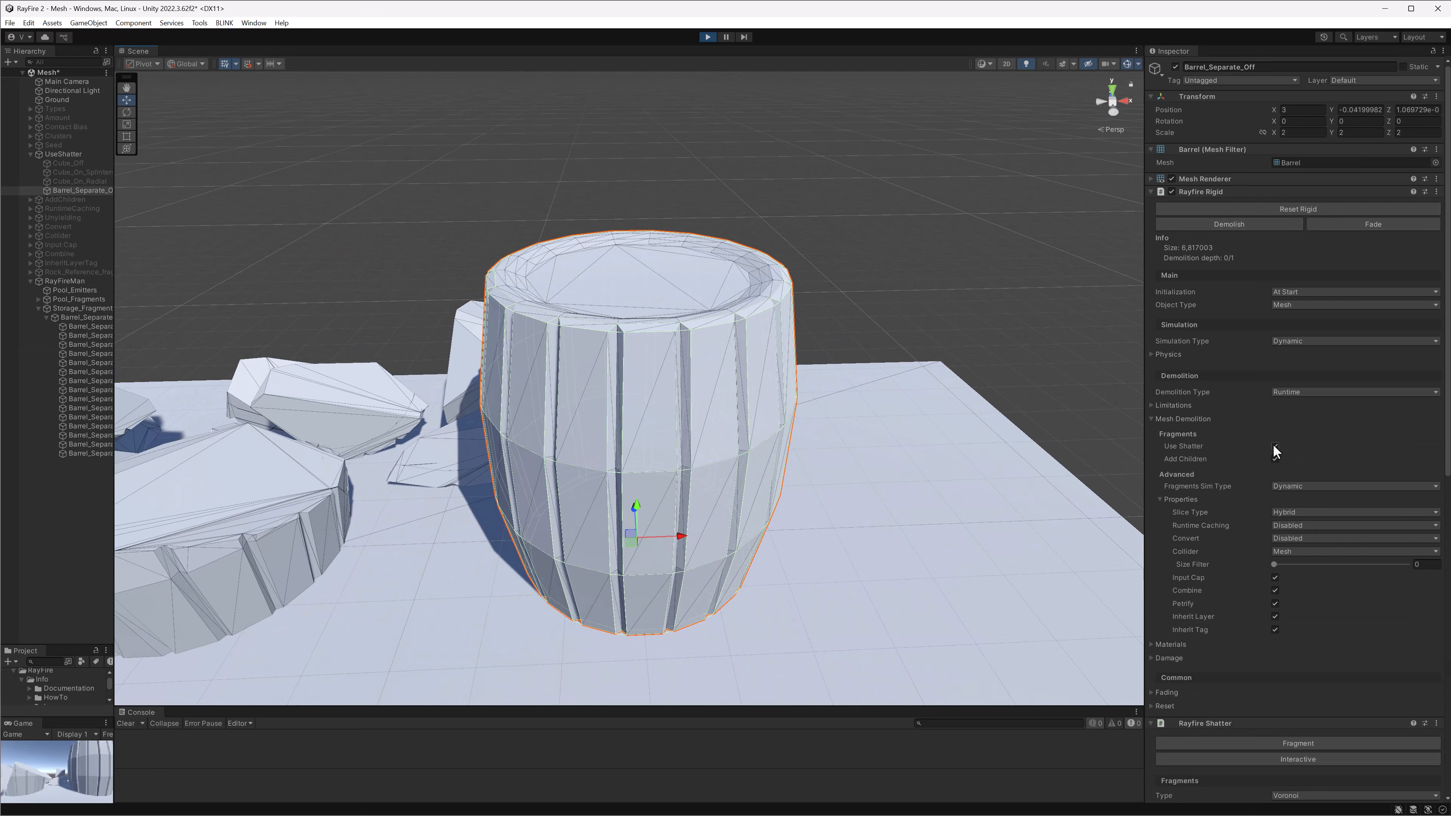
scroll(1276, 450, "down", 10)
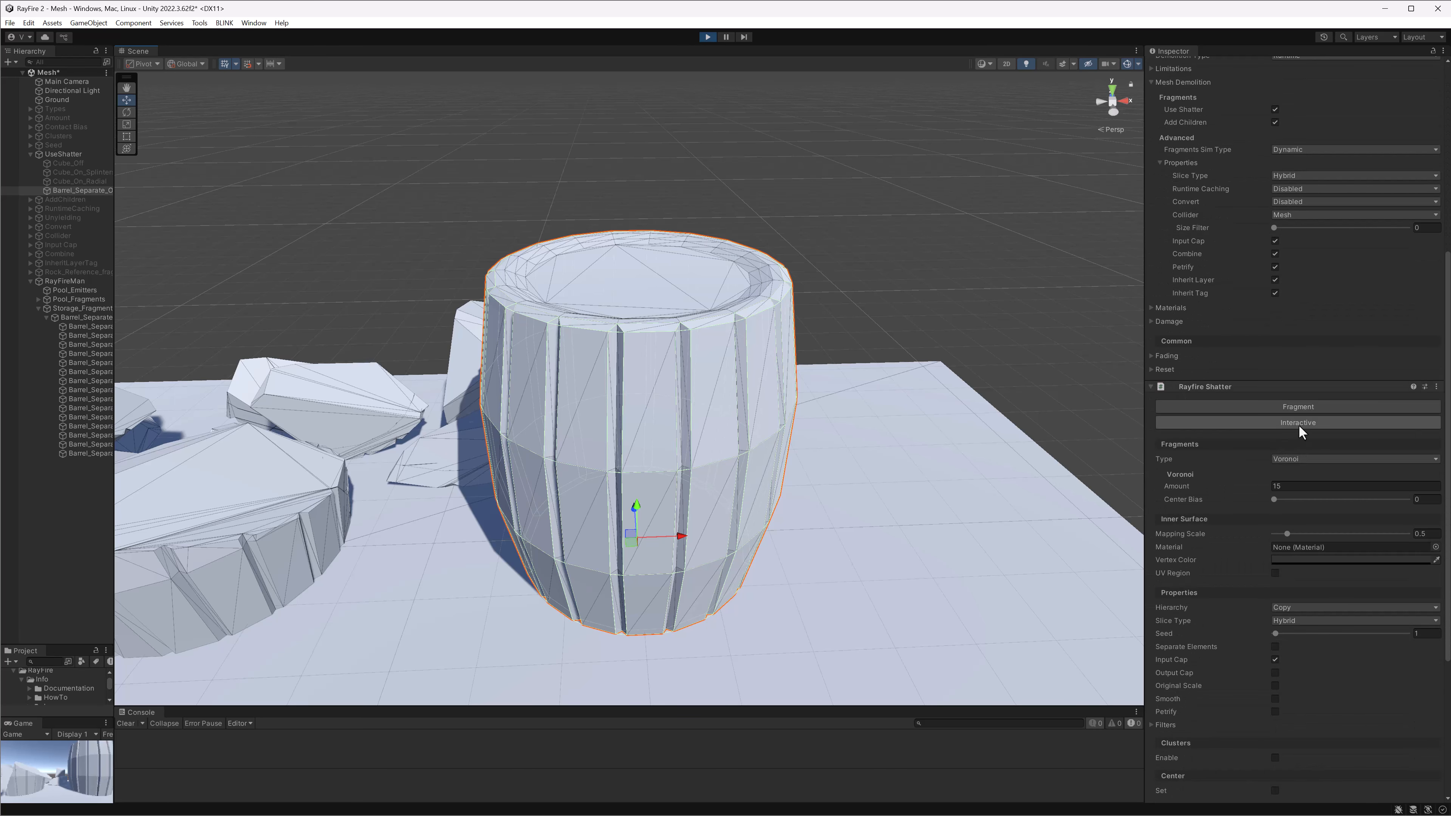
scroll(1251, 381, "down", 2)
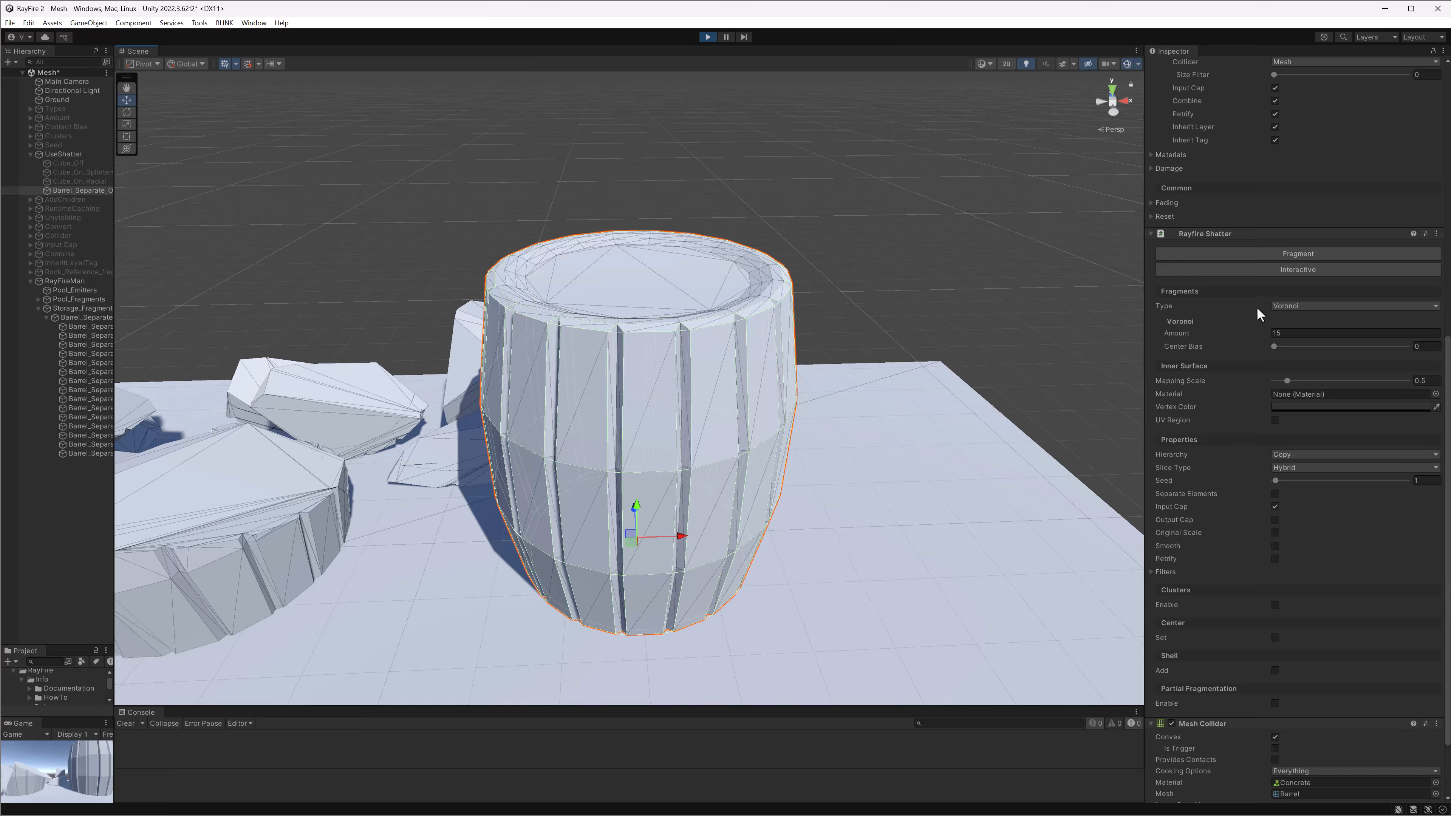
Turn on Separate Elements for Barrel_Separate_Off and show the interactive Shatter preview of its fragments
left_click(1275, 507)
left_click(1274, 493)
left_click(1274, 268)
left_click_drag(729, 332, 797, 337, "alt")
scroll(742, 389, "up", 3)
left_click_drag(697, 442, 635, 395, "alt")
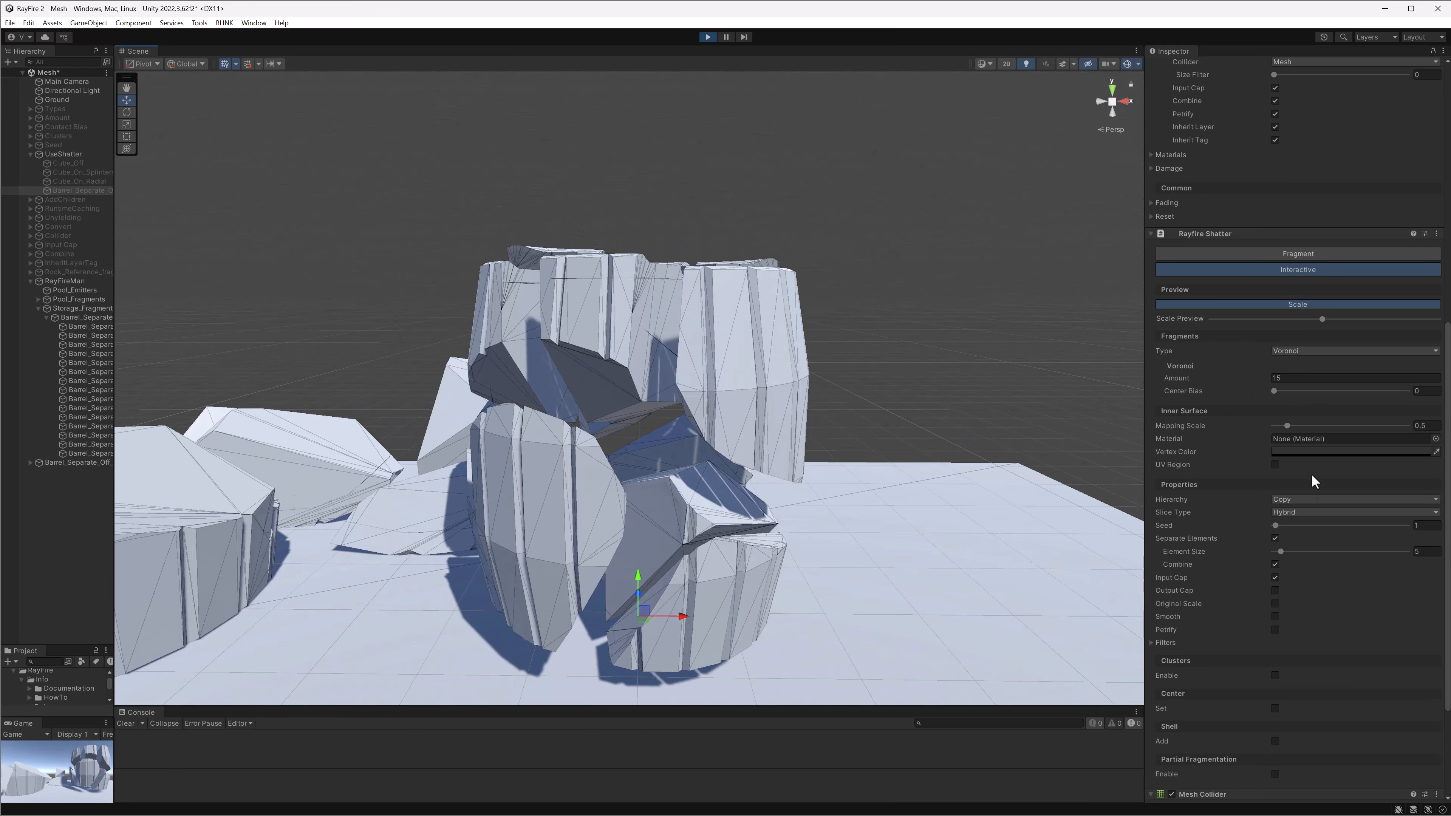
Turn off Separate Elements to compare the fragments of Barrel_Separate_Off, and turn off the interactive preview
left_click(1273, 538)
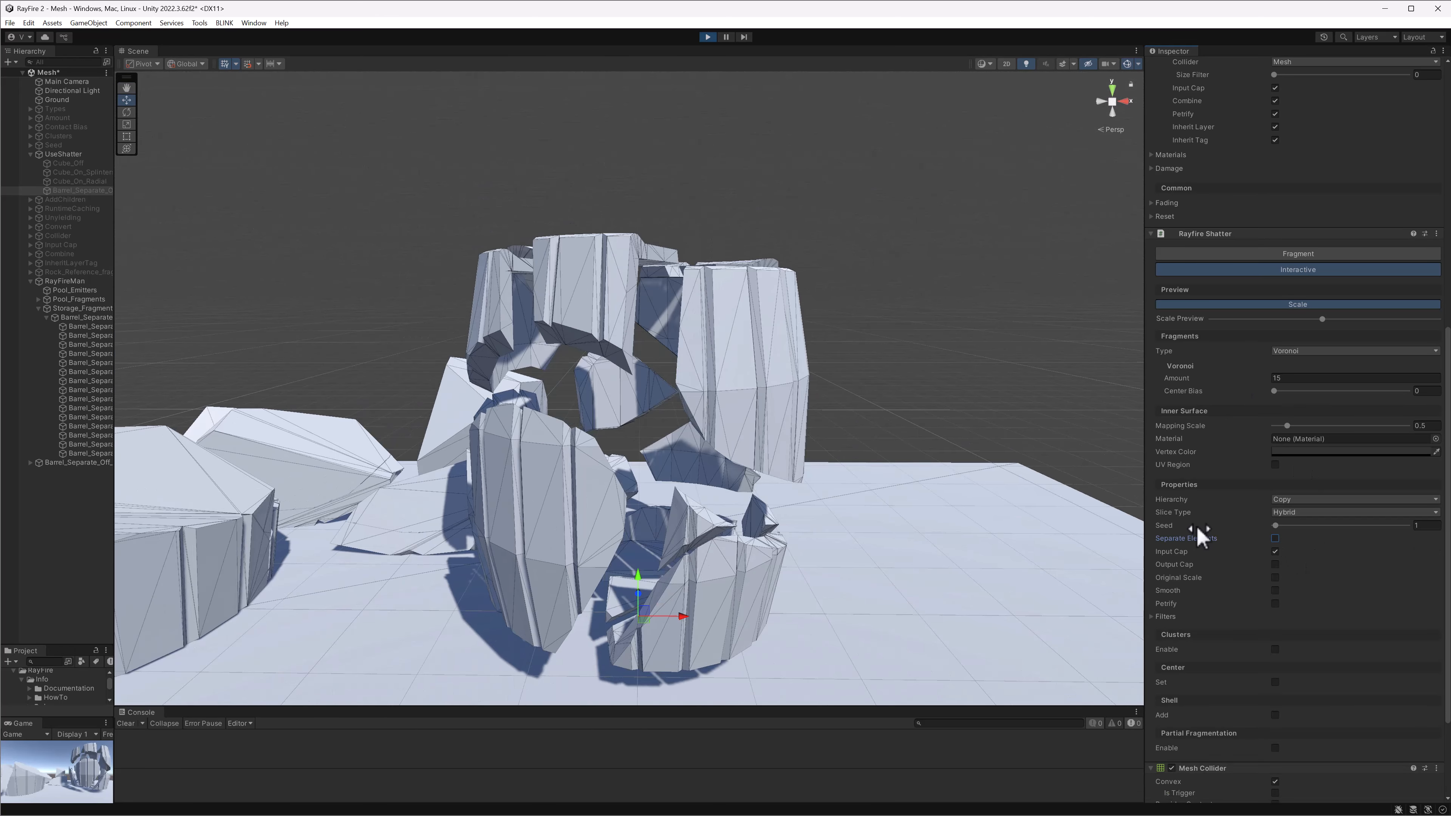
left_click_drag(680, 395, 686, 497, "alt")
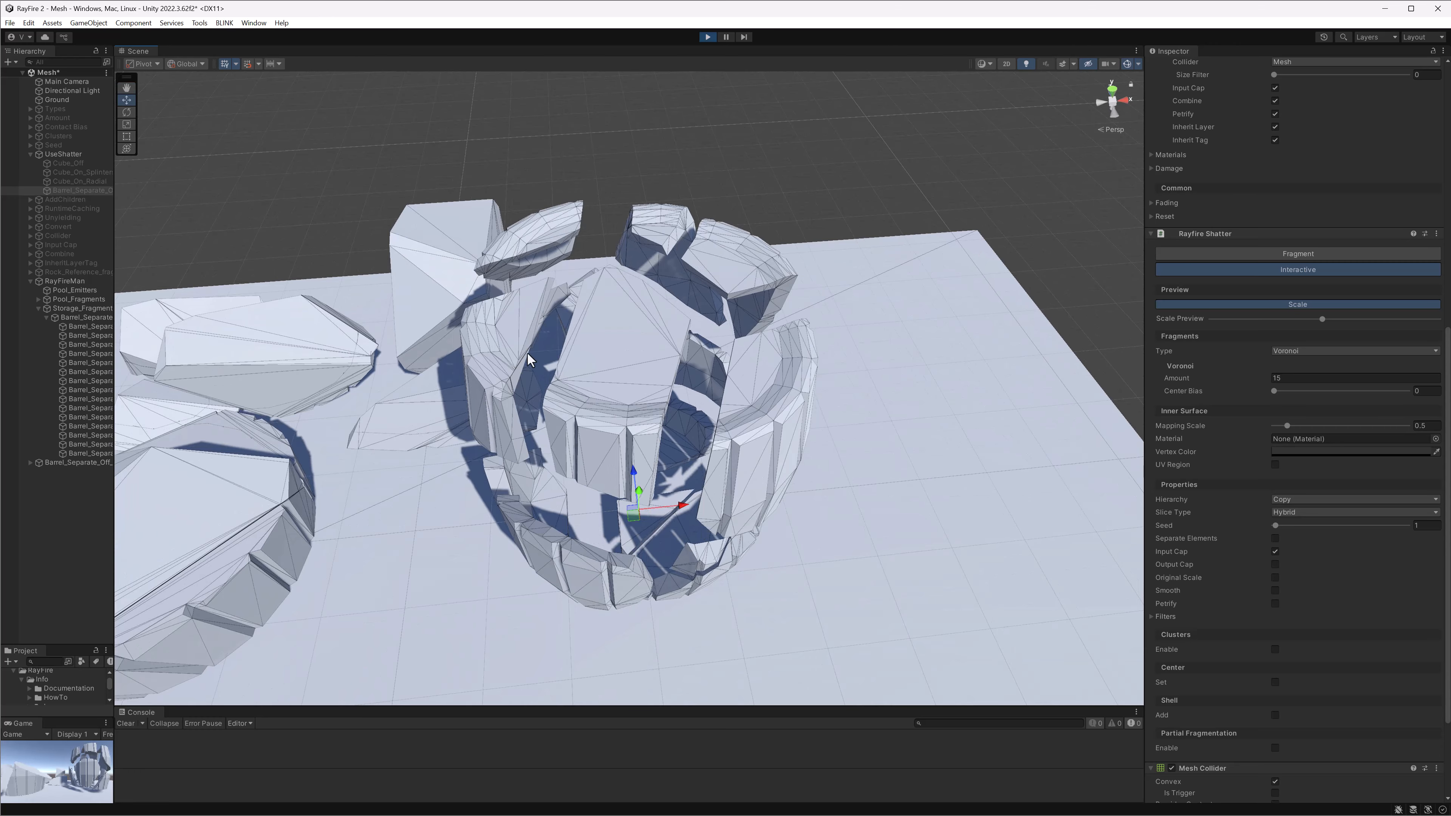
left_click_drag(672, 438, 782, 351, "alt")
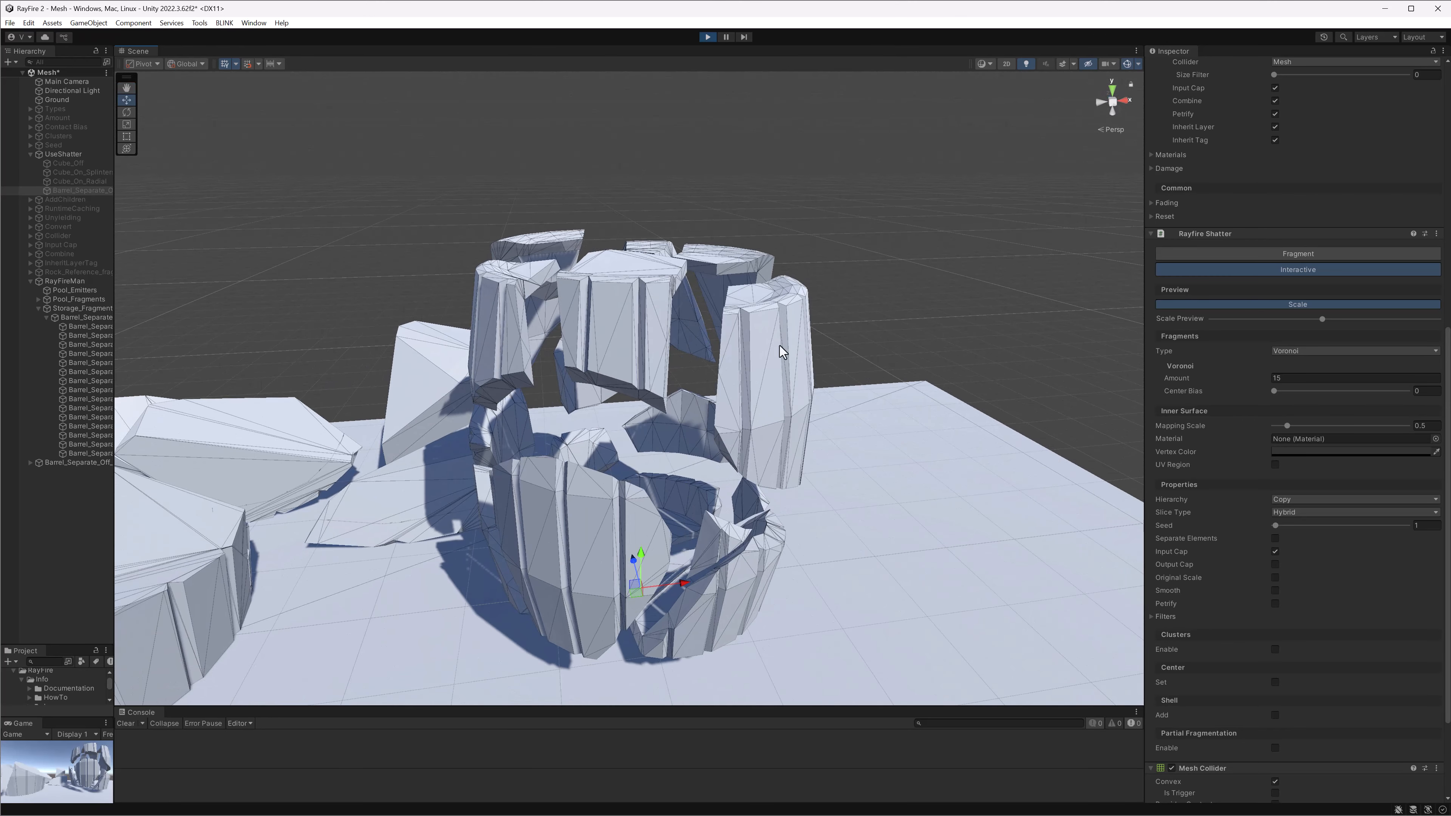
left_click(1287, 271)
scroll(824, 349, "down", 8)
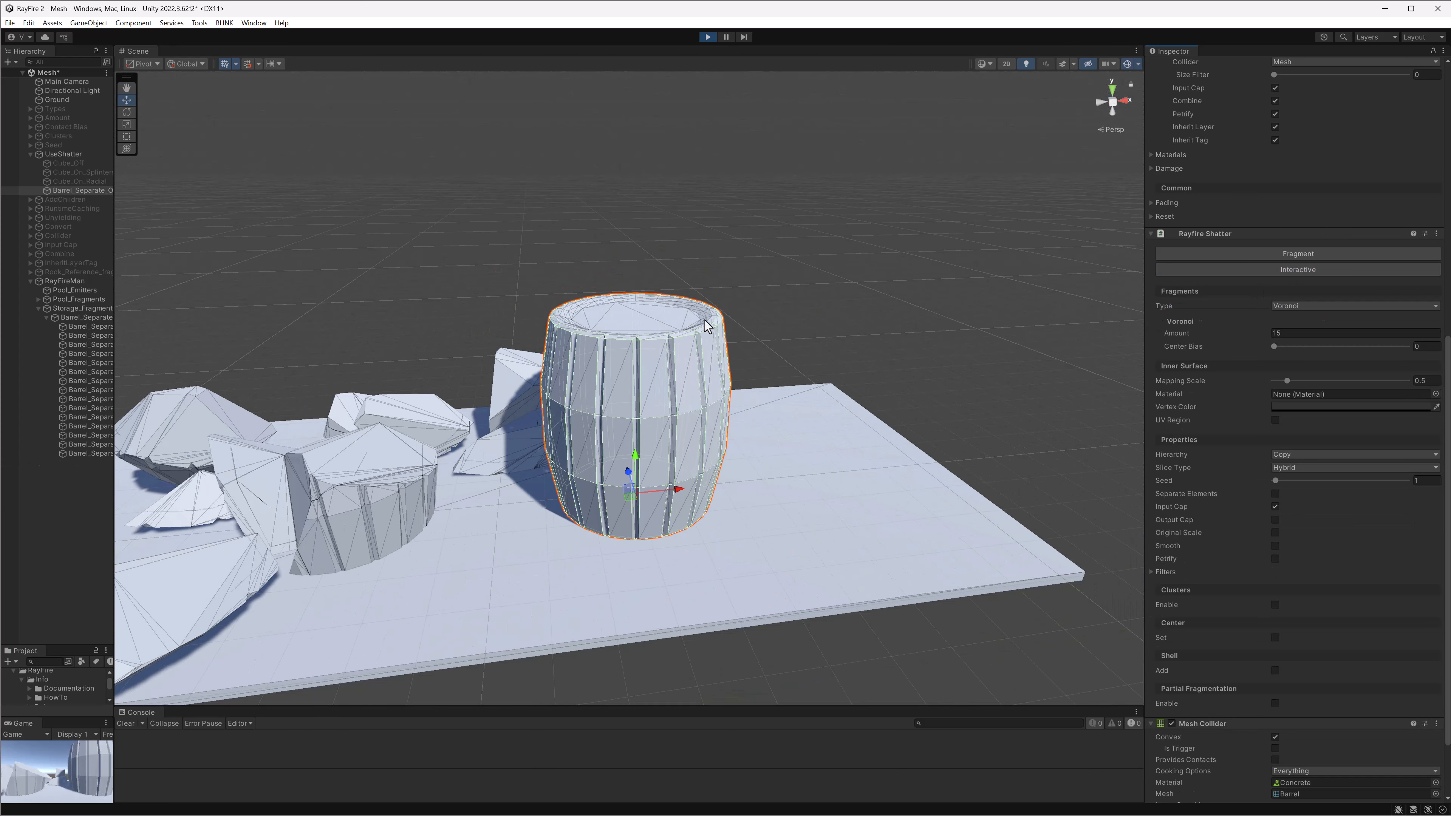
left_click_drag(620, 305, 633, 361, "alt")
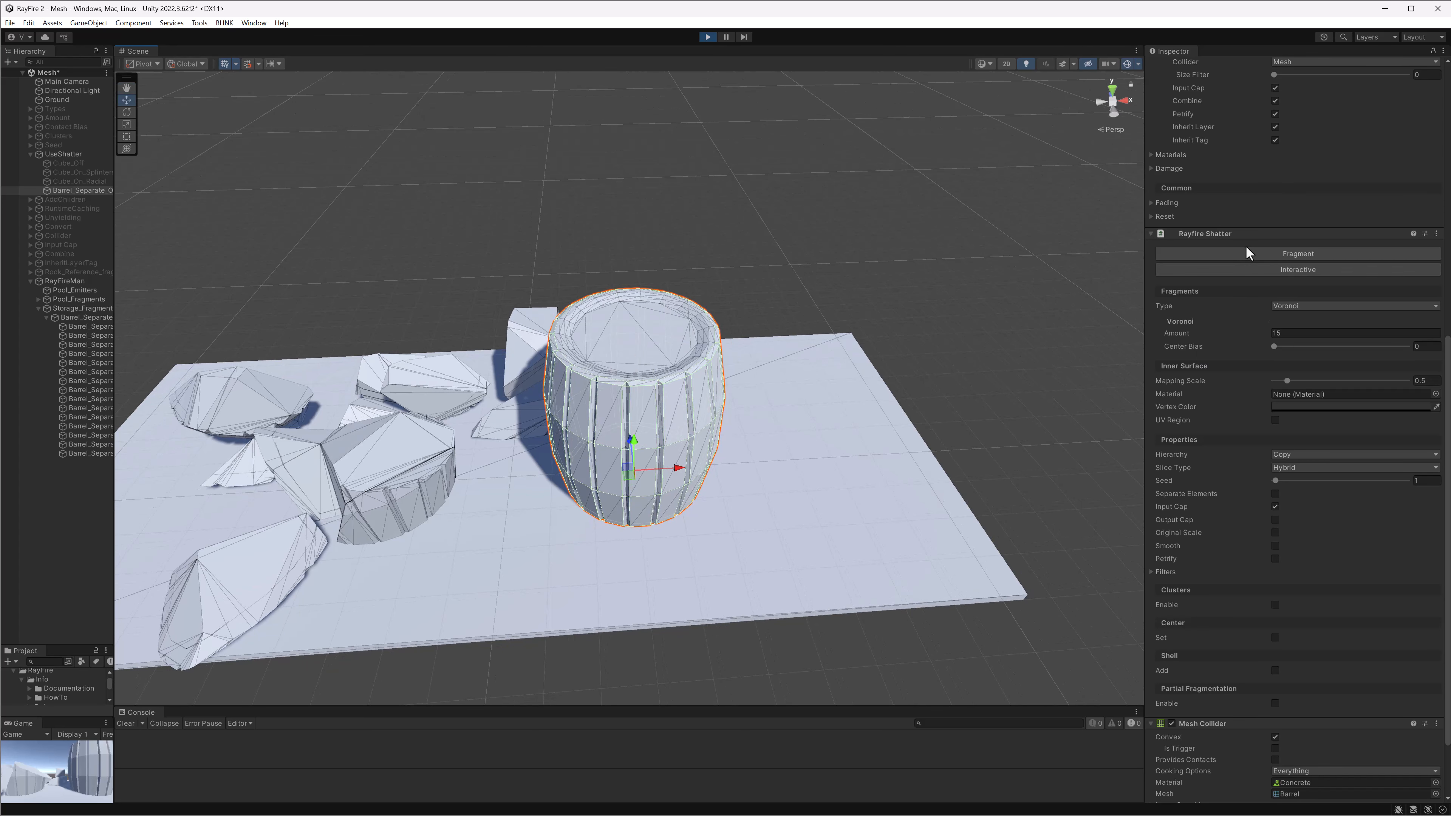
Demolish Barrel_Separate_Off with Separate Elements turned off and inspect its scattered fragments up close
scroll(1243, 292, "up", 10)
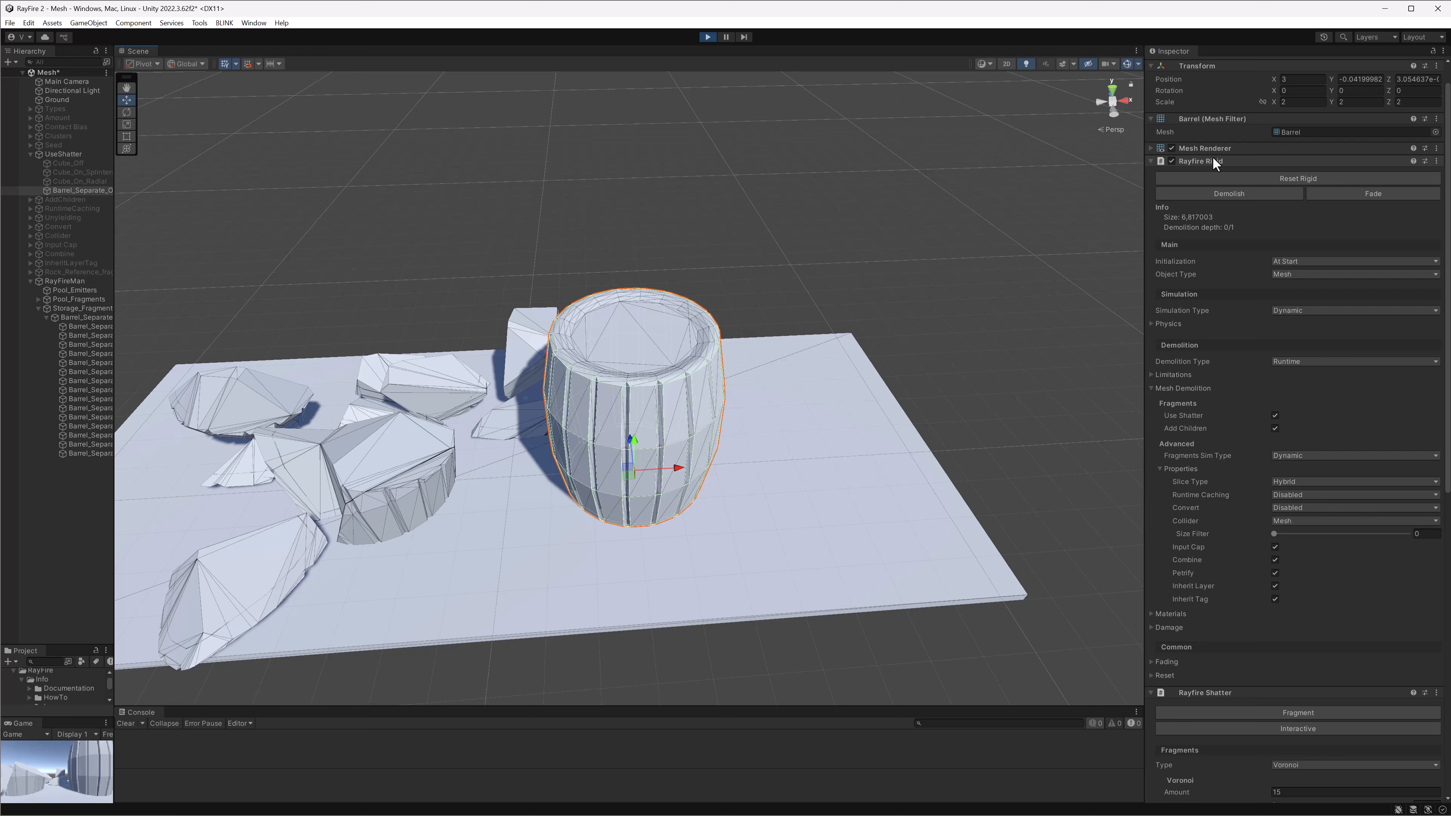
scroll(1278, 421, "down", 10)
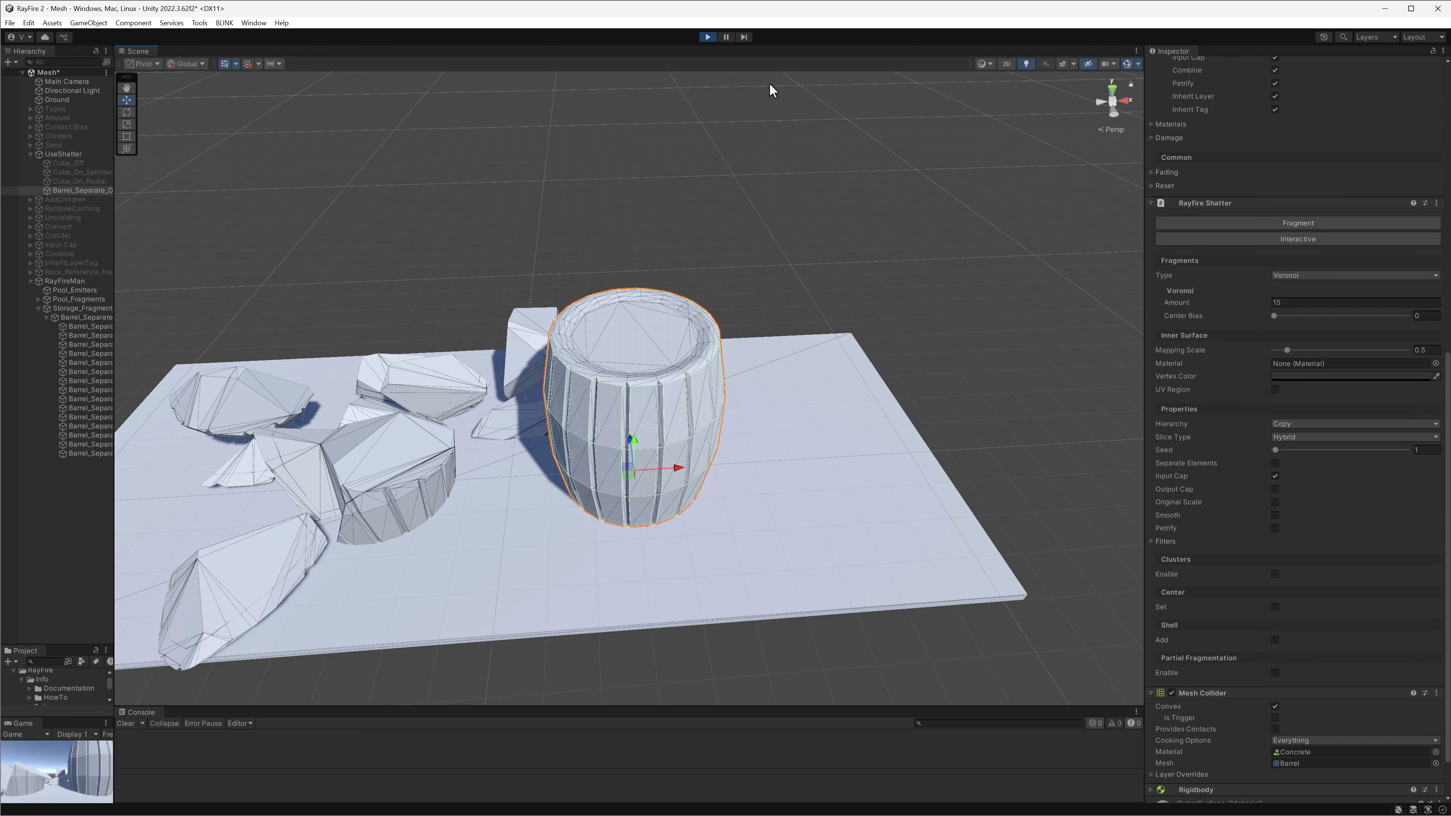
left_click(712, 282)
left_click(691, 314)
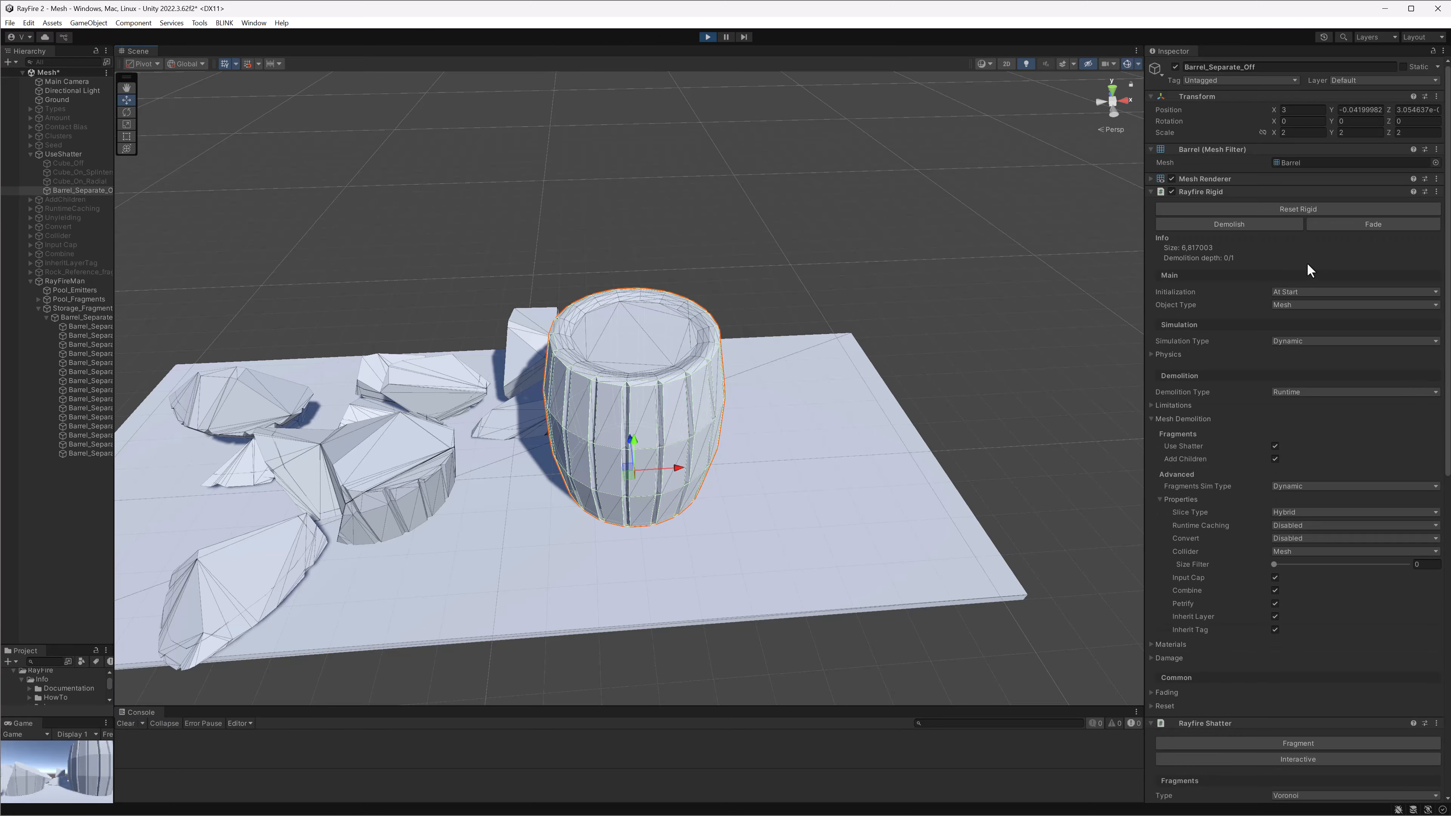
left_click(1256, 227)
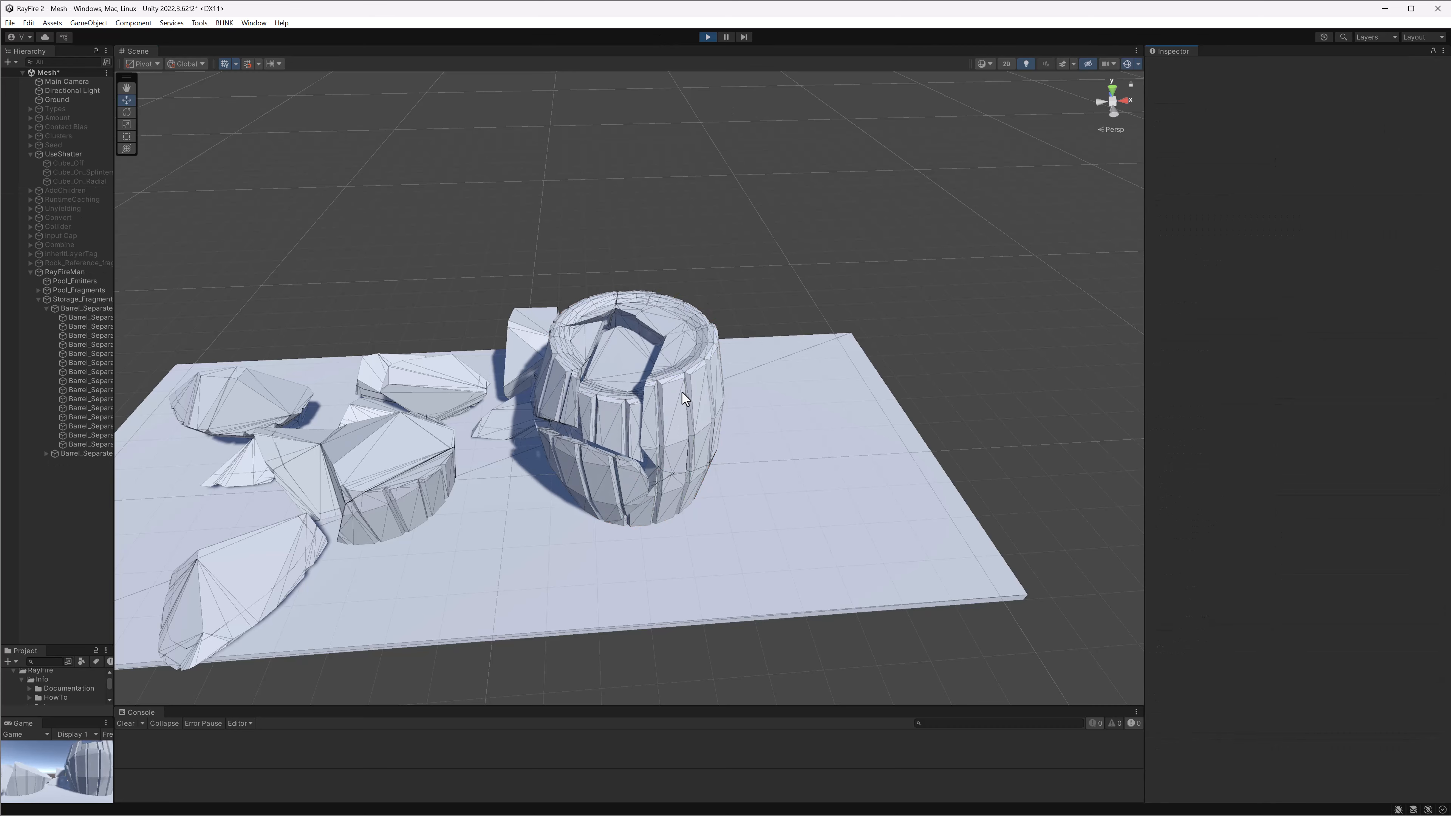
scroll(677, 394, "up", 2)
left_click_drag(664, 415, 566, 367, "alt")
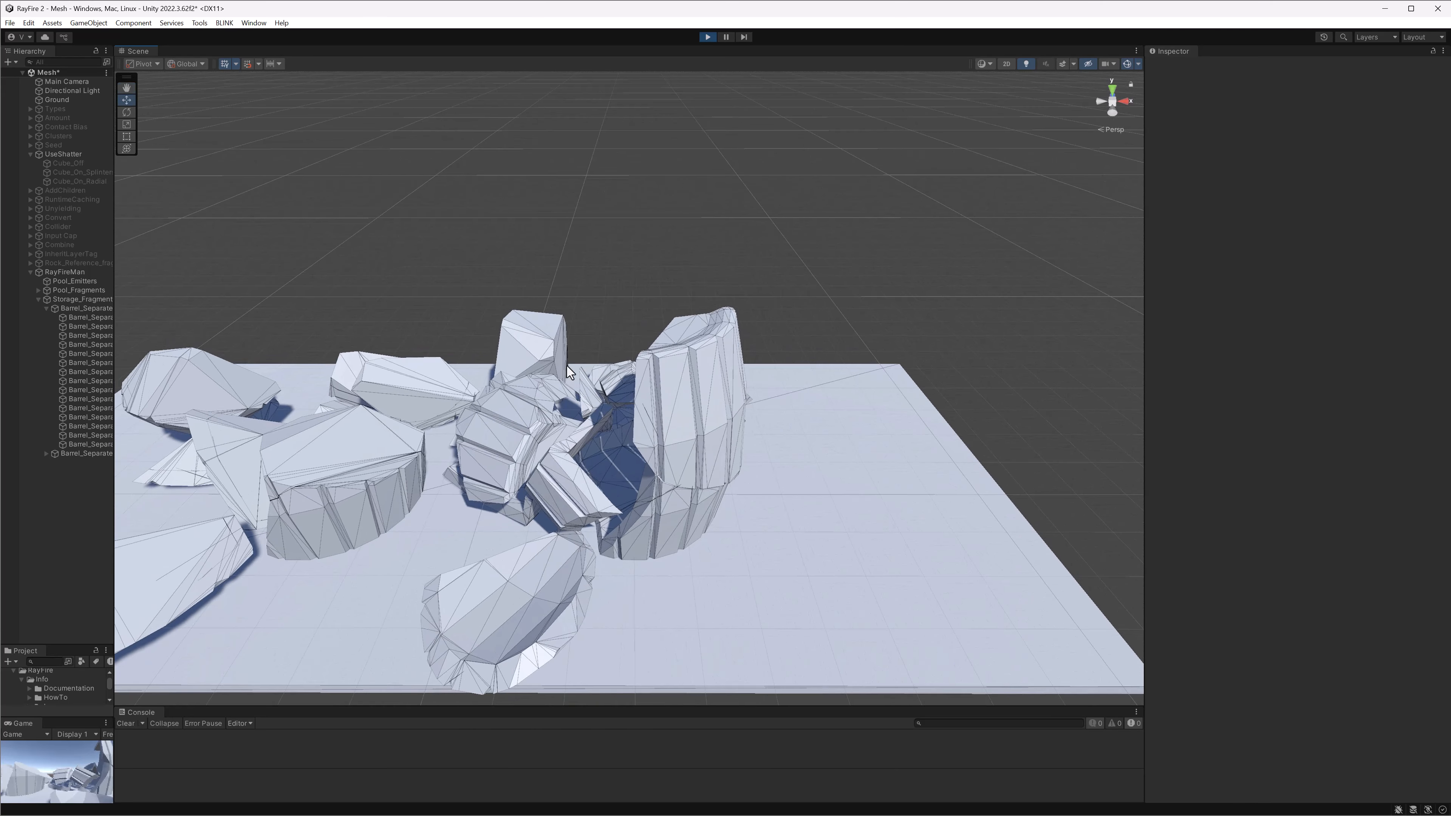
middle_click_drag(567, 366, 735, 380)
scroll(734, 381, "down", 4)
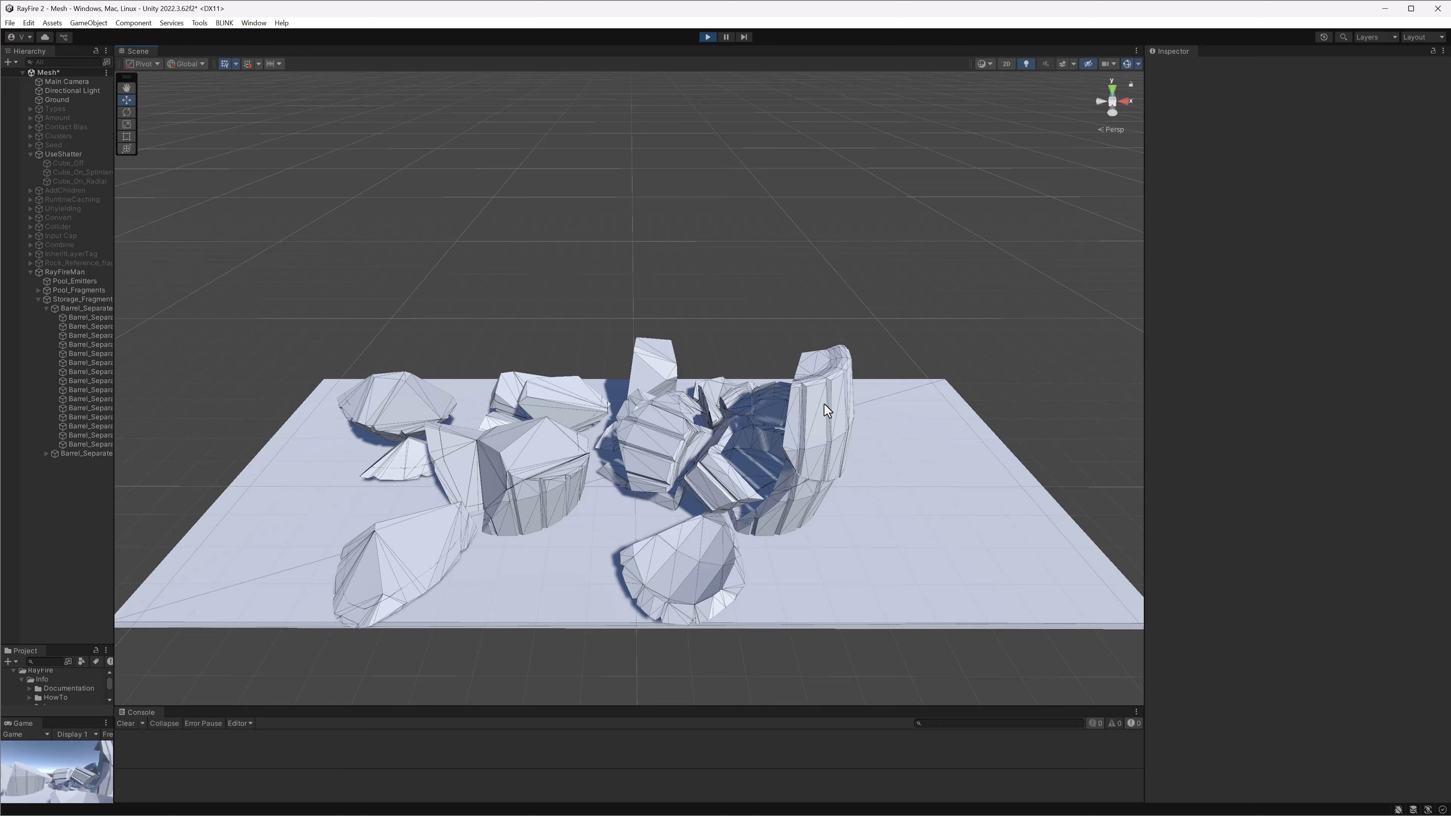
left_click_drag(762, 369, 757, 362, "alt")
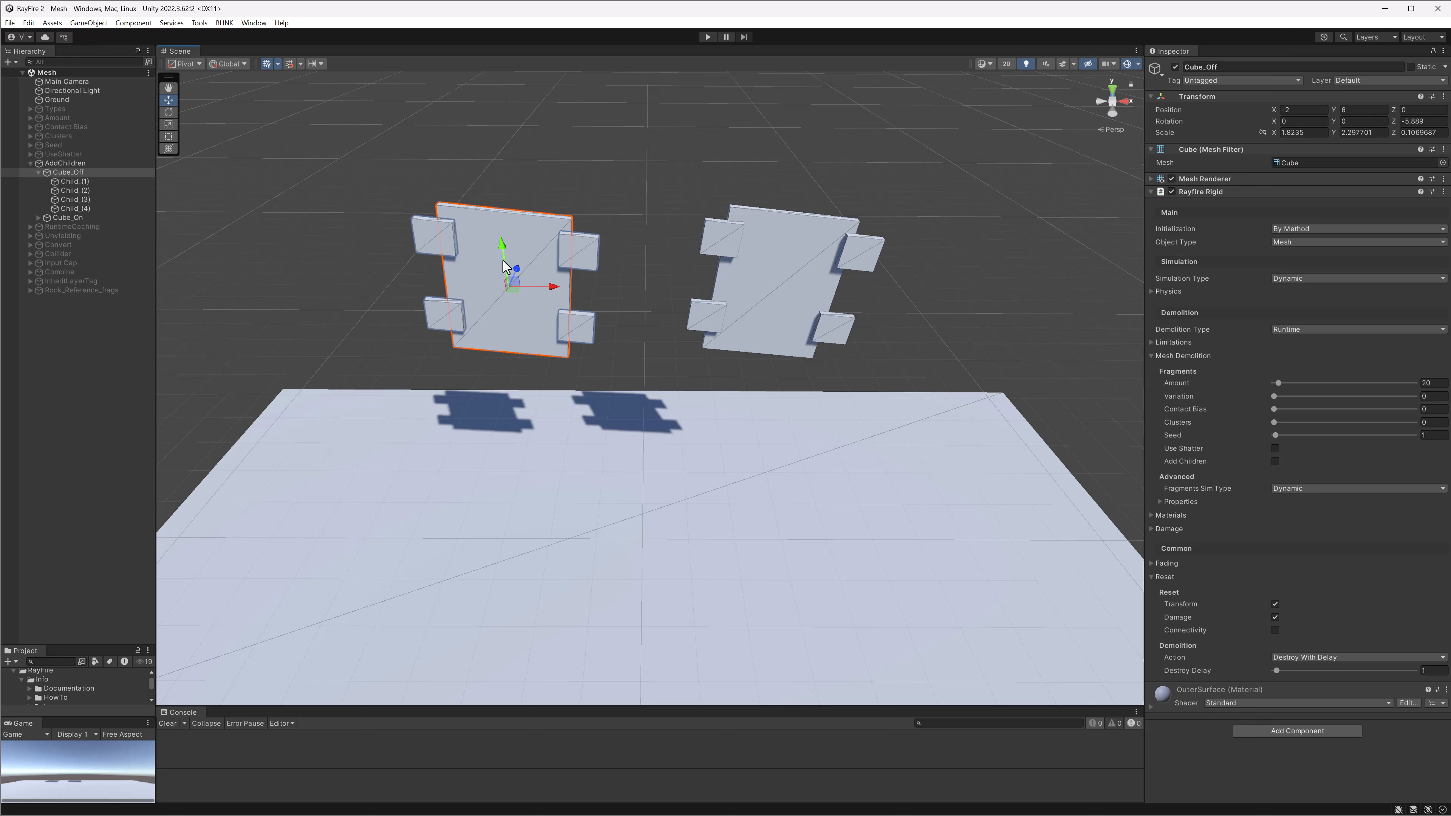
Select the four child plates Child_(1) to Child_(4) attached to Cube_Off
left_click(434, 237)
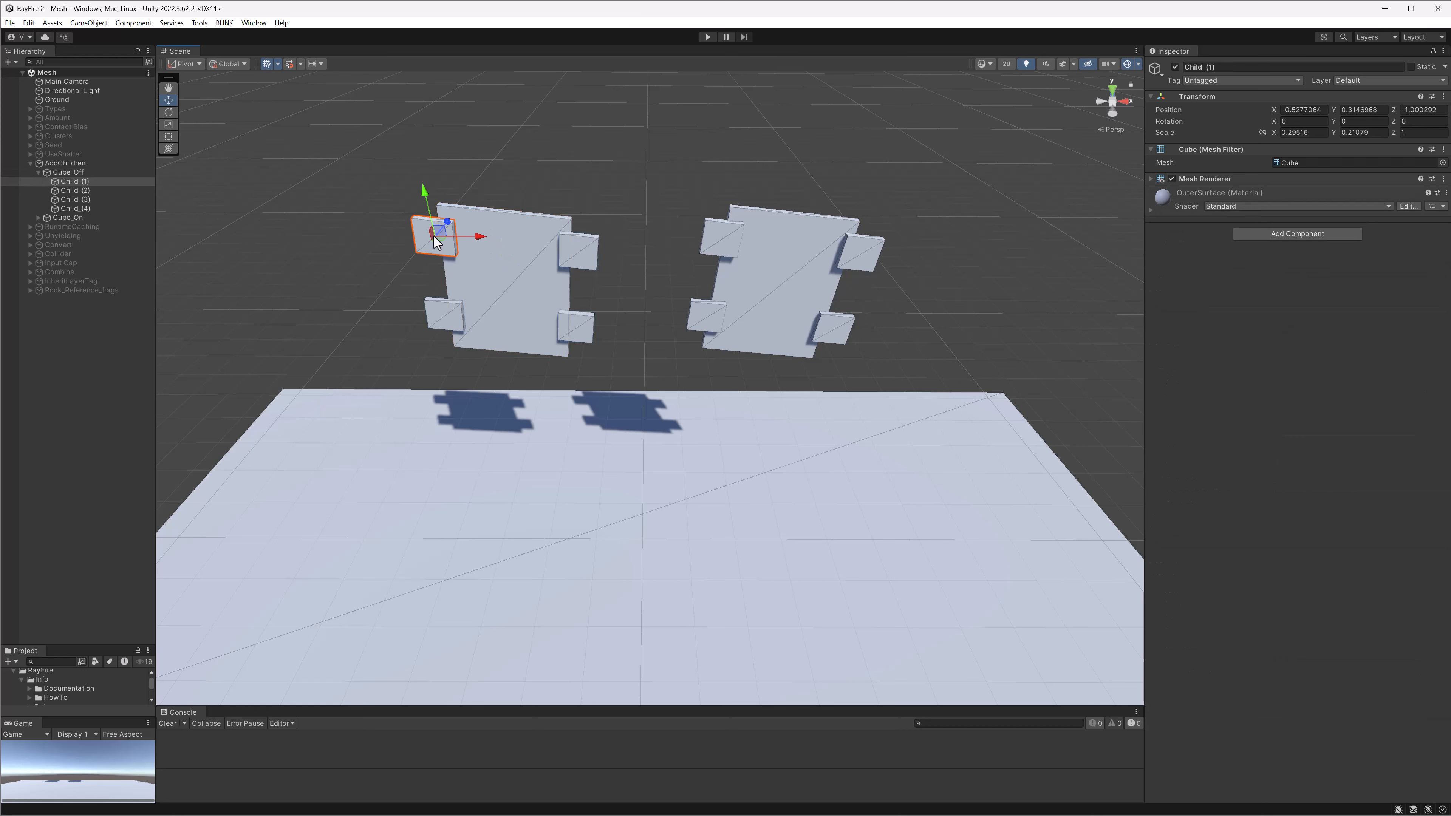
left_click(440, 311, "shift")
left_click(578, 325, "shift")
left_click(578, 252, "shift")
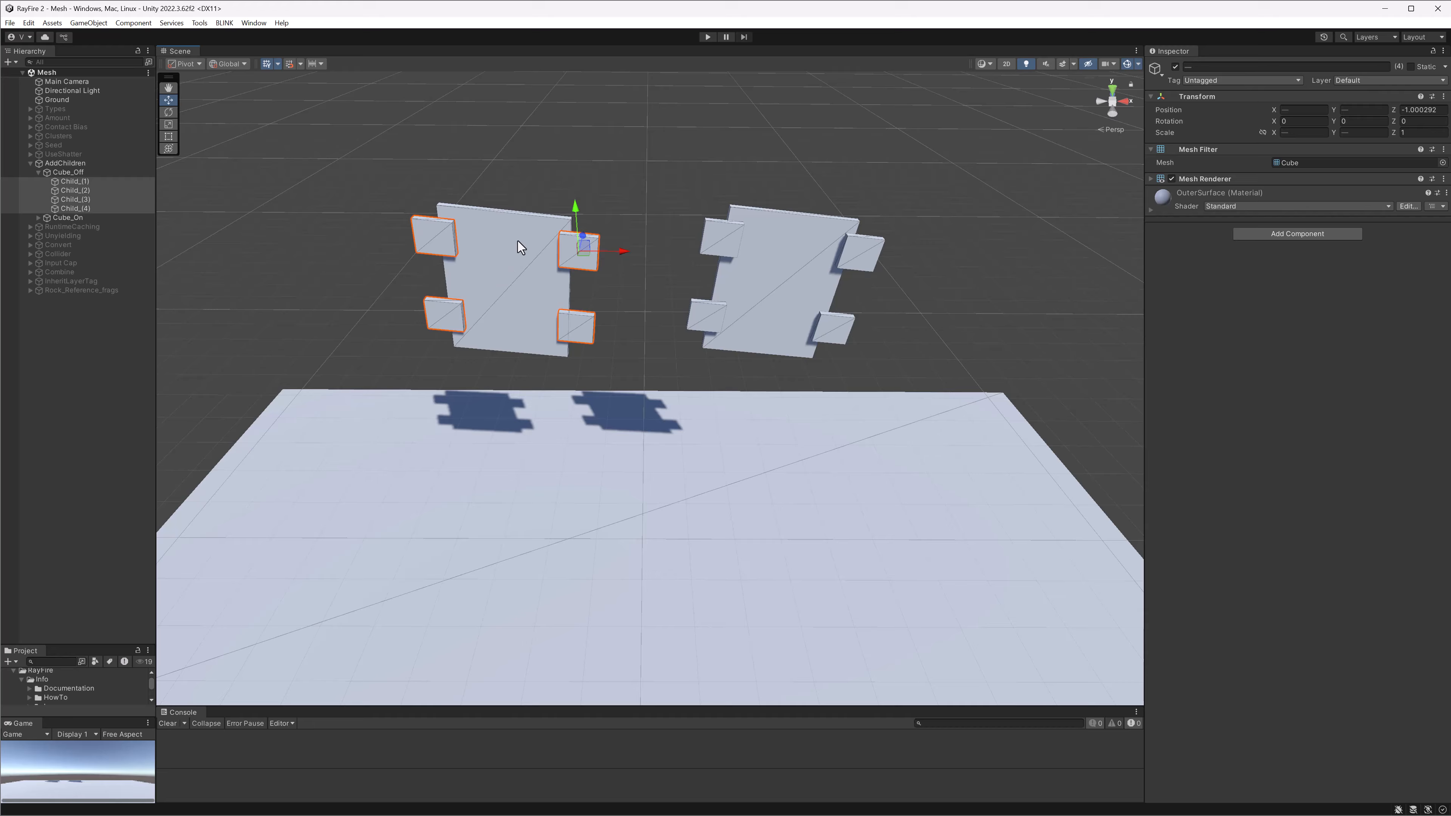
Move Cube_Off upward together with its attached child plates, and undo the move
left_click(502, 258)
left_click_drag(502, 257, 503, 234)
key("ctrl+z")
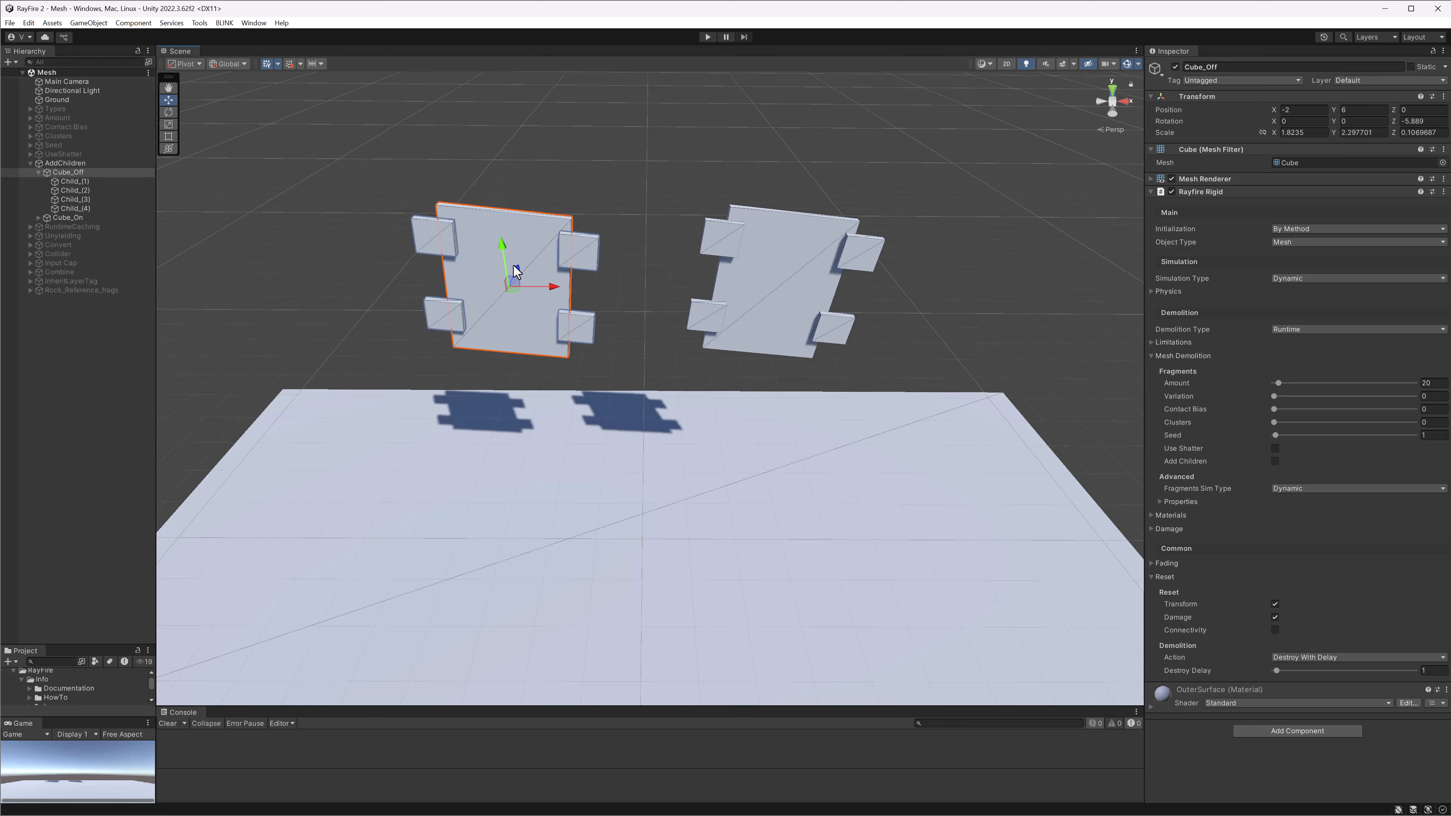
Reselect the four small plates parented to Cube_Off to point them out in the scene
left_click(422, 240)
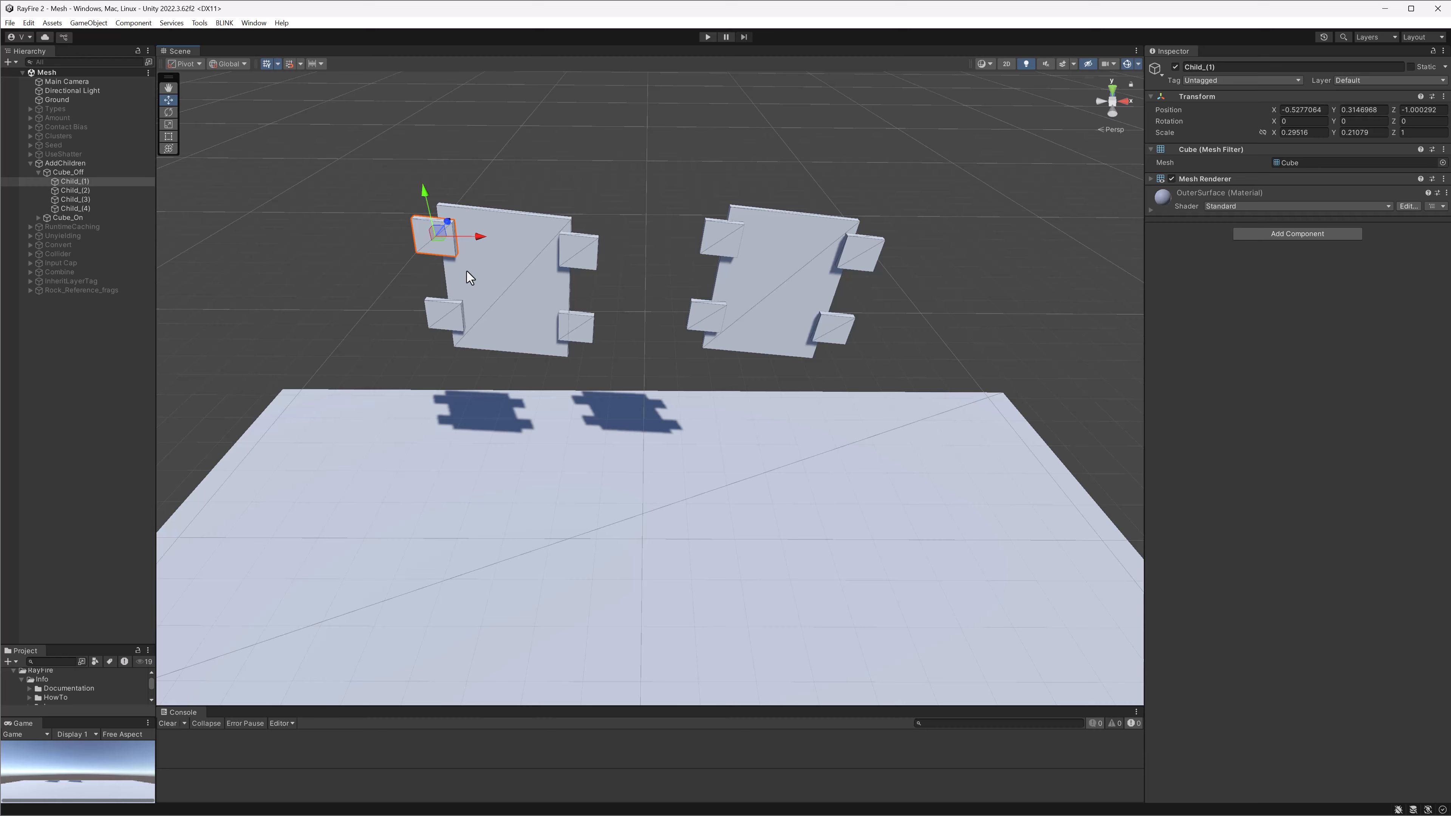
left_click(445, 316, "shift")
left_click(575, 327, "shift")
left_click(578, 252, "shift")
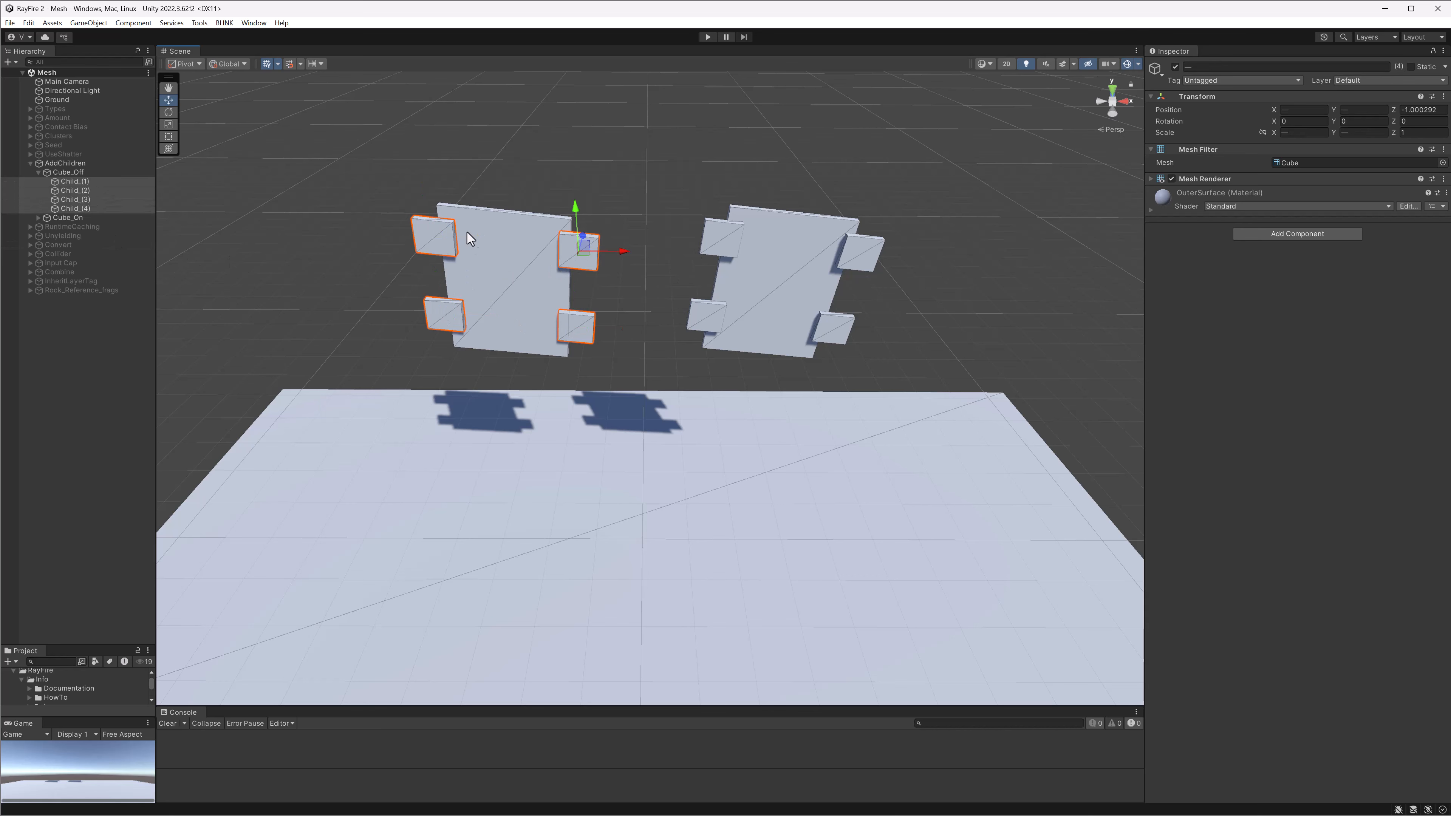
Run the scene, initialize Cube_Off with Add Children off so it falls and breaks, and inspect its fragments under Cube_Off_frags
left_click(517, 246)
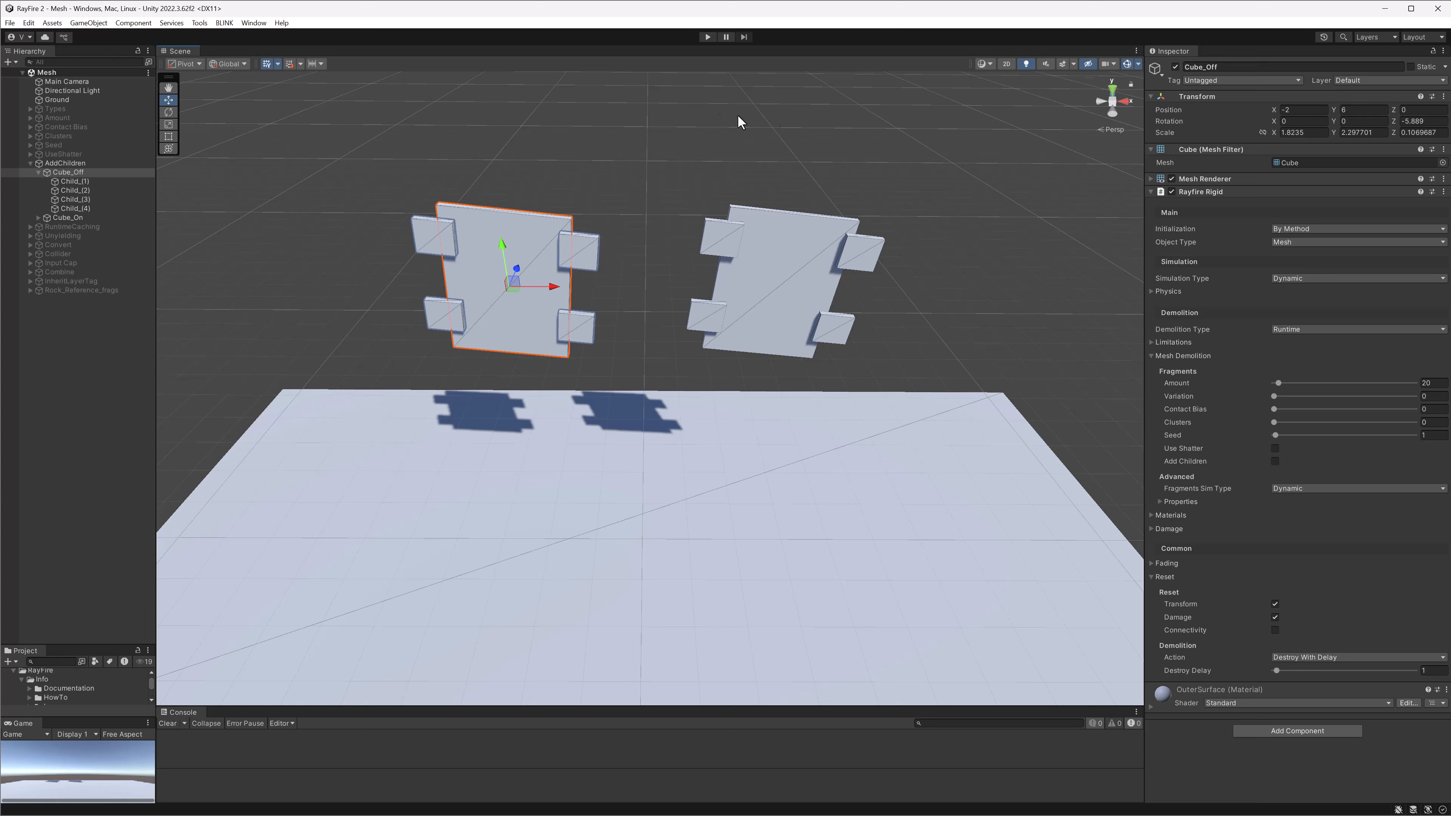
left_click(708, 37)
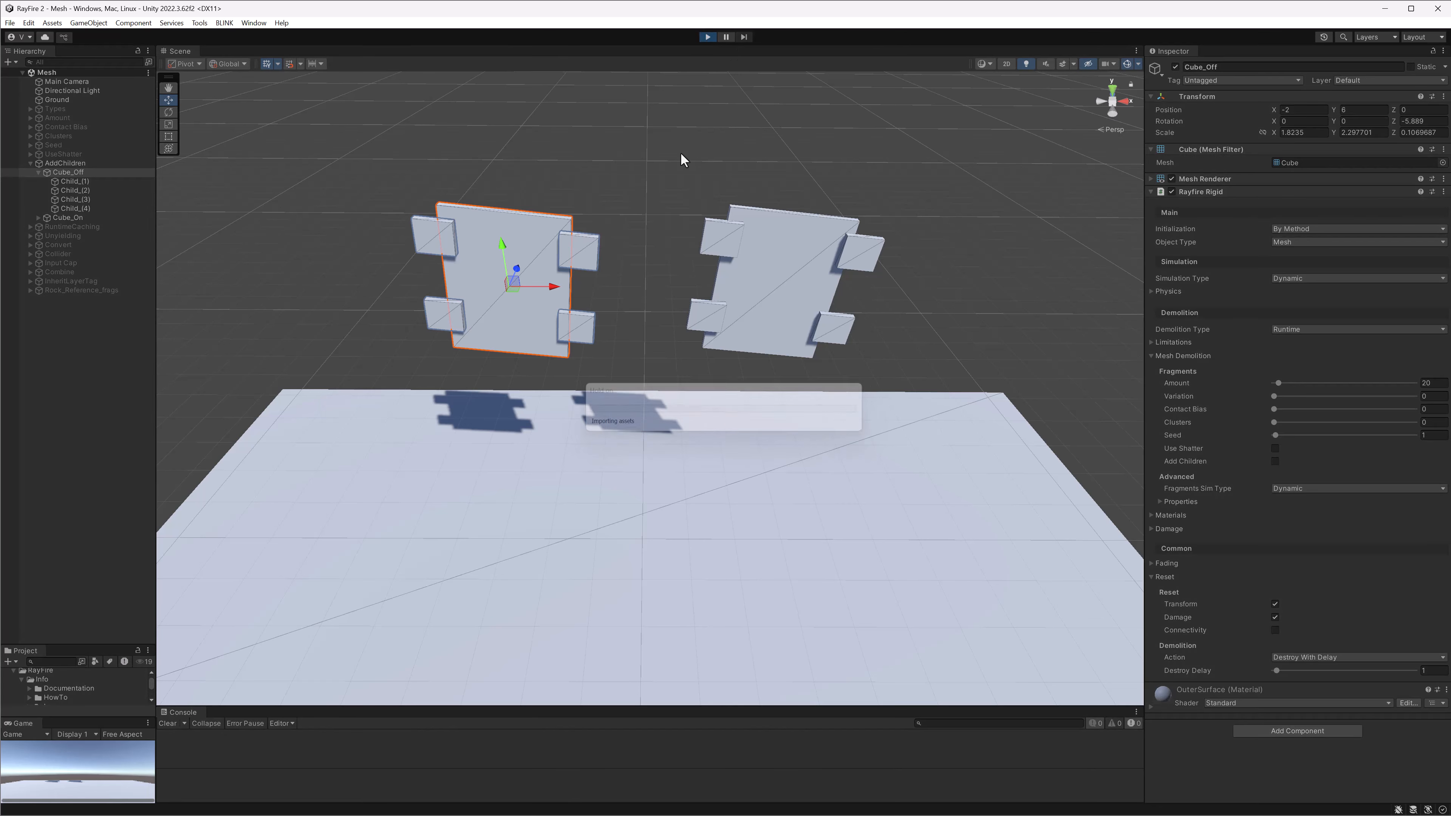
left_click(1228, 208)
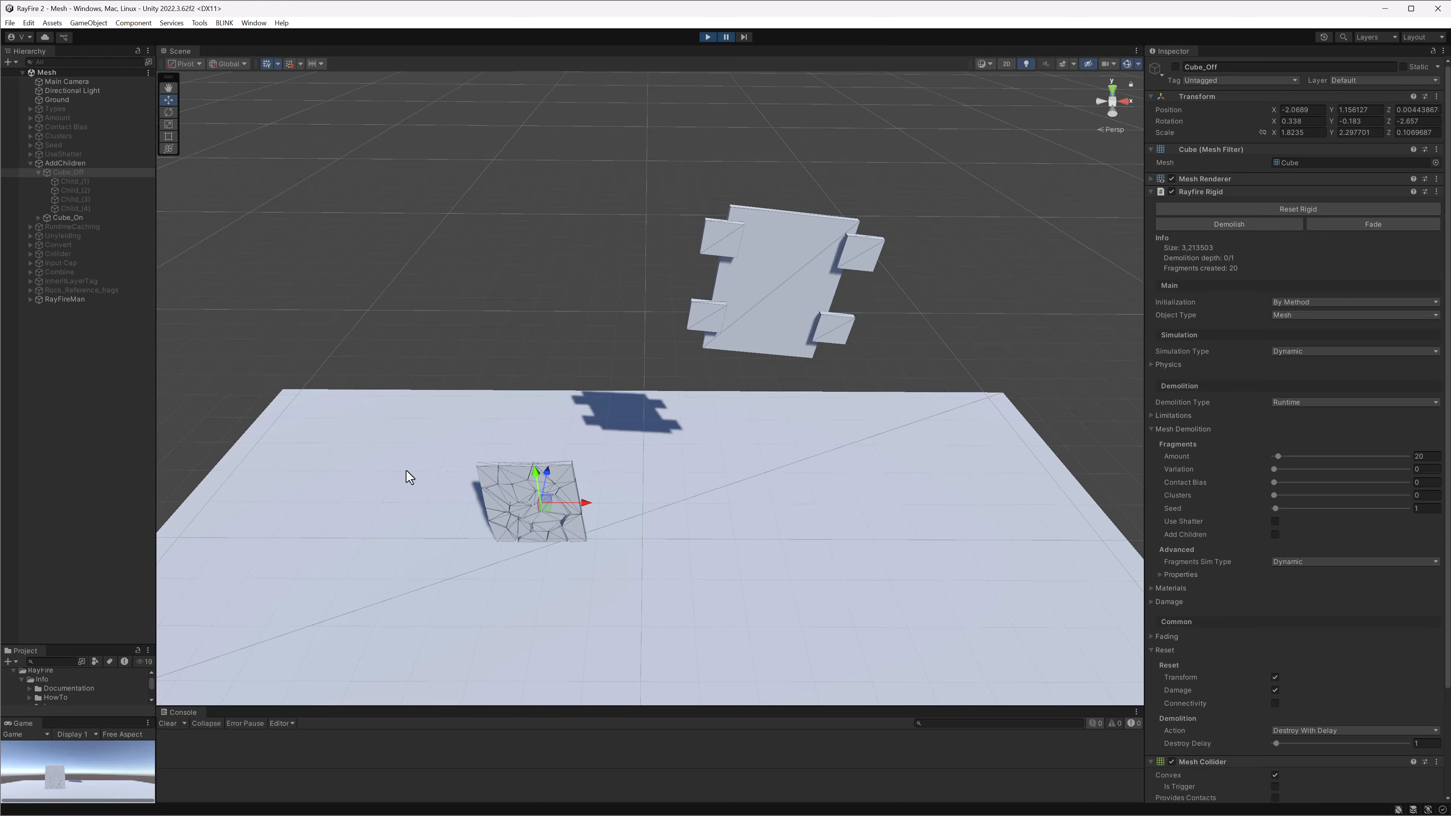
left_click(494, 482)
left_click(72, 336)
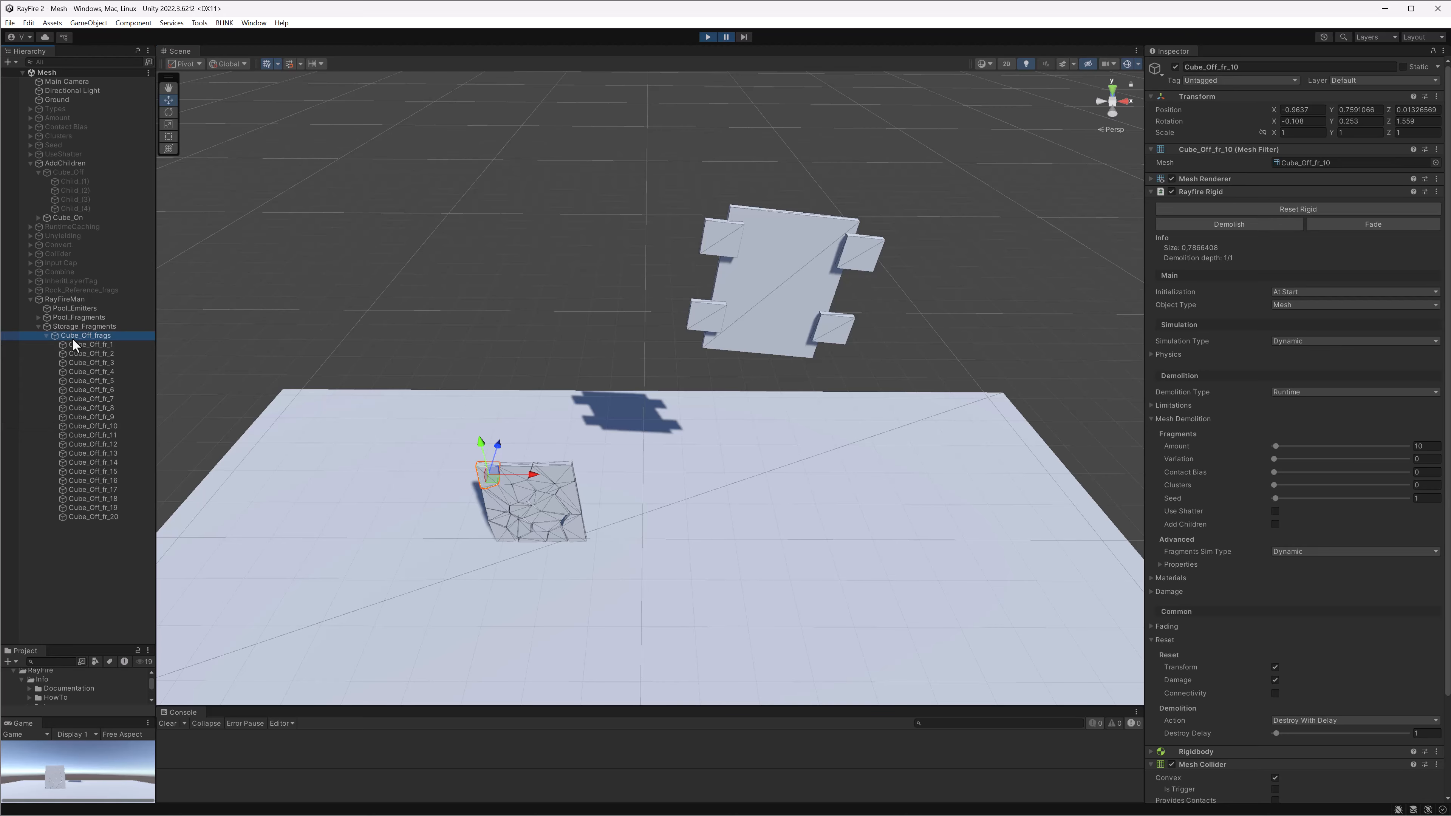
Review the Destroy With Delay action and Destroy Delay setting of the demolished Cube_Off, and resume the paused simulation
left_click(61, 172)
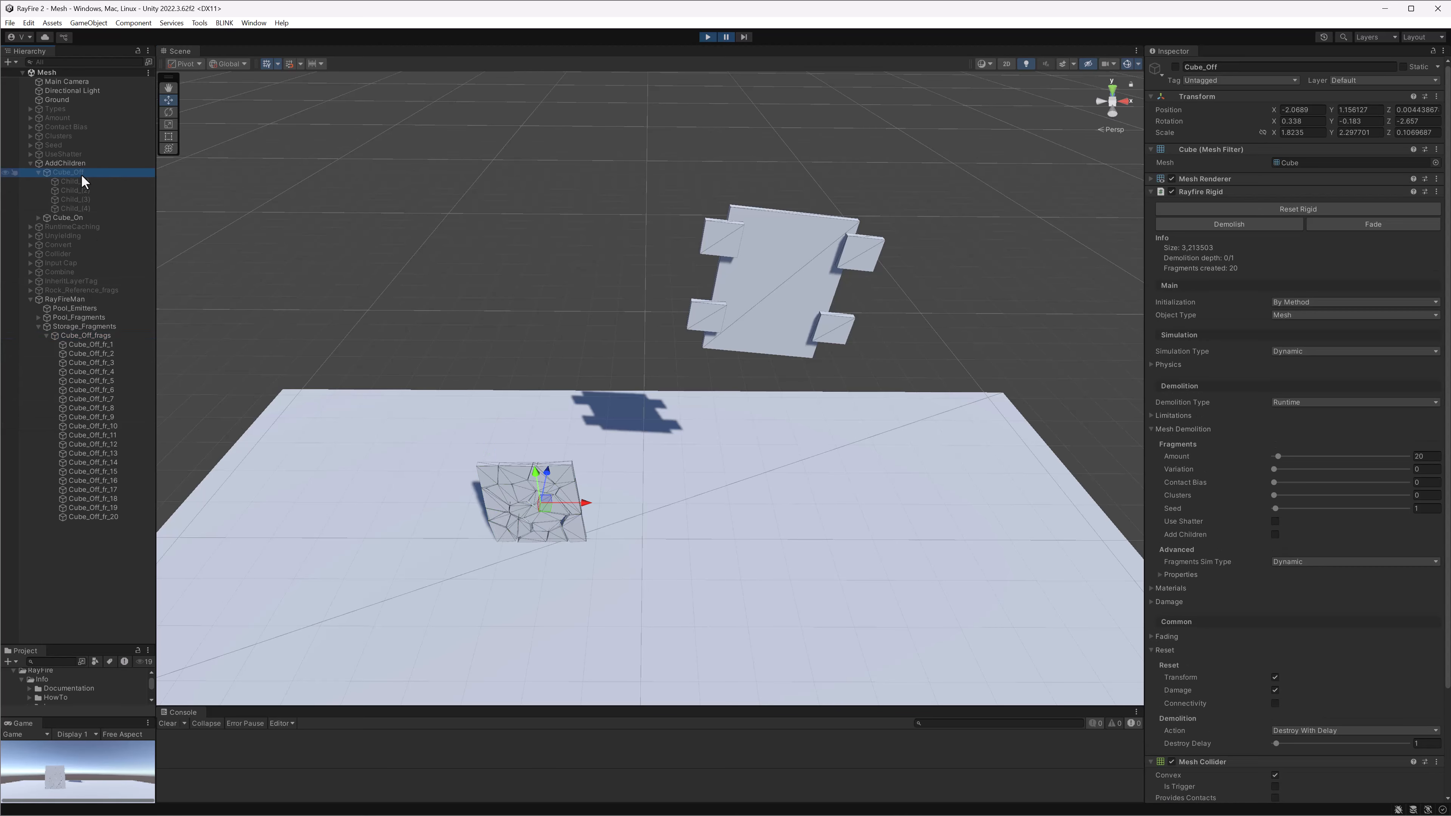
scroll(1403, 669, "down", 3)
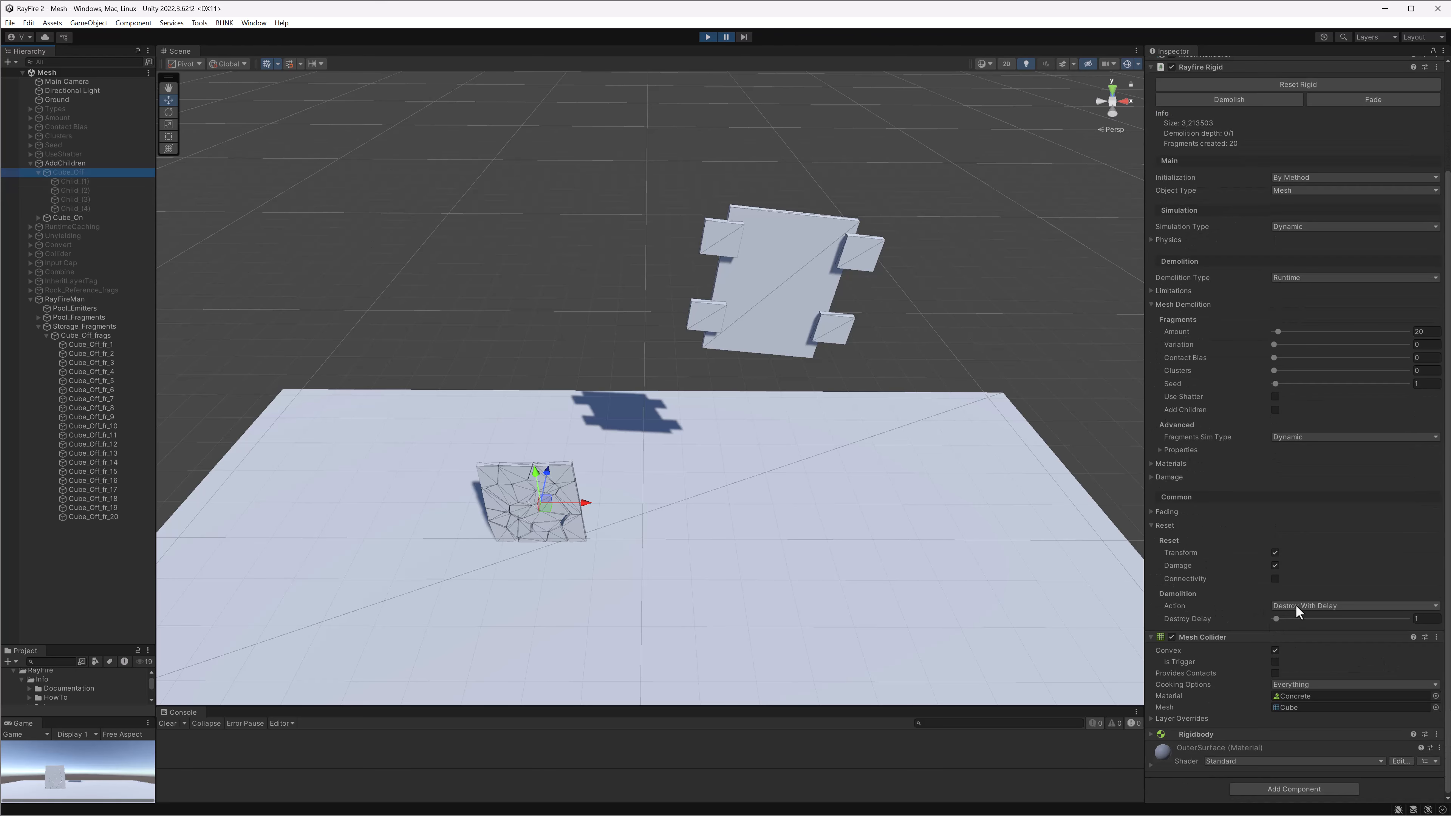
left_click(1434, 618)
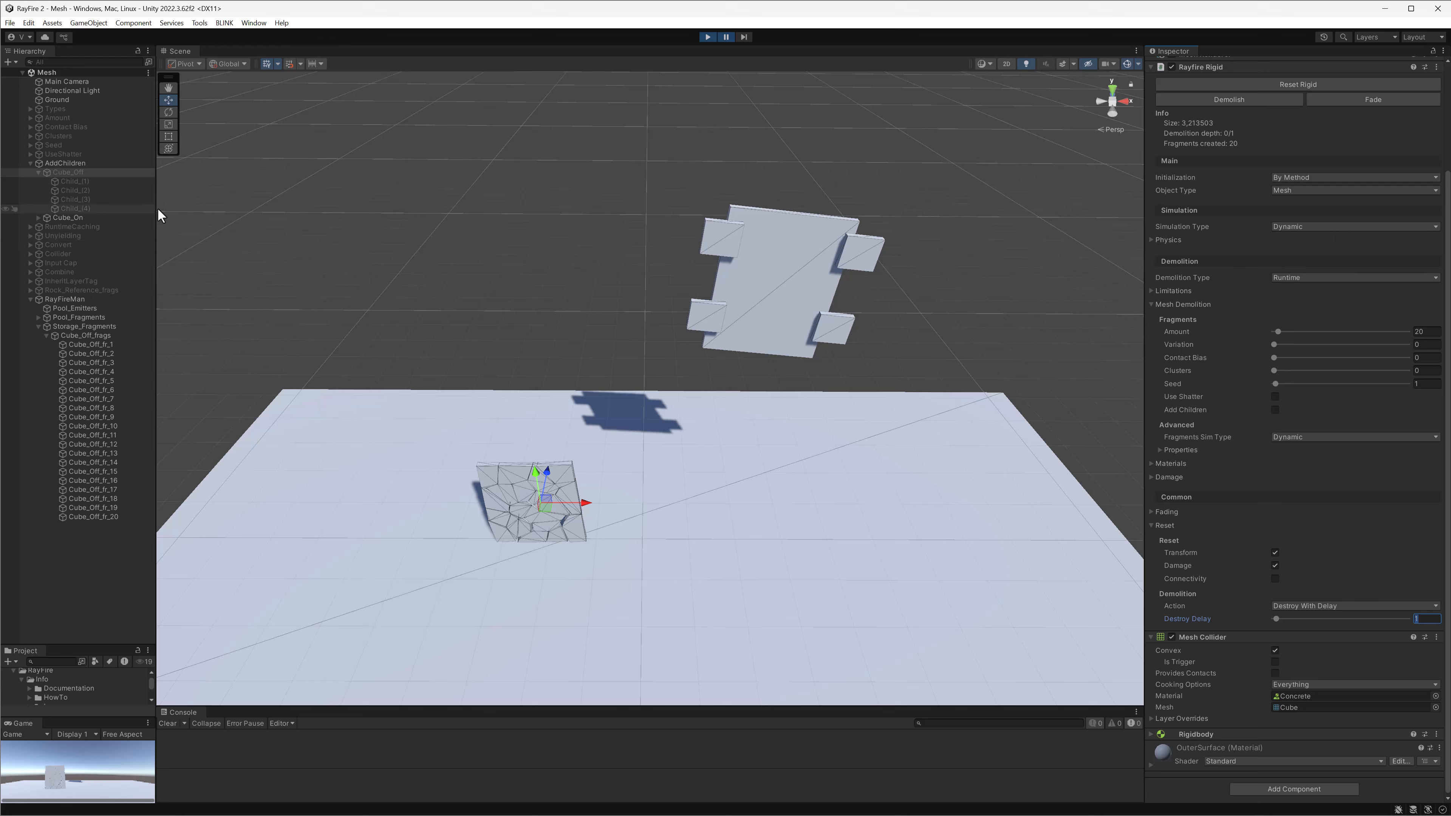
left_click(726, 37)
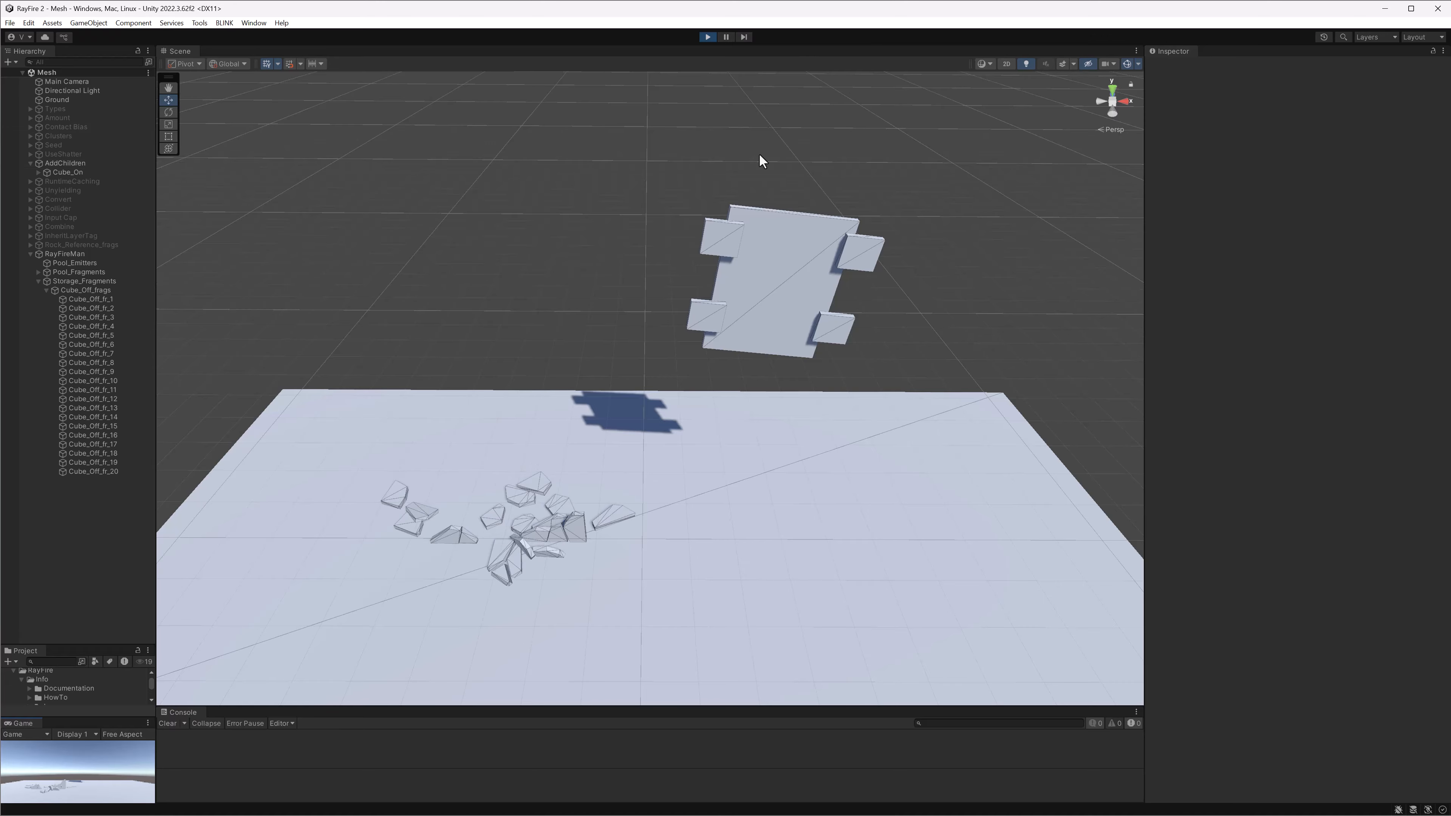
Initialize Cube_On with Add Children enabled so it falls and breaks, and frame its fragments
left_click(775, 259)
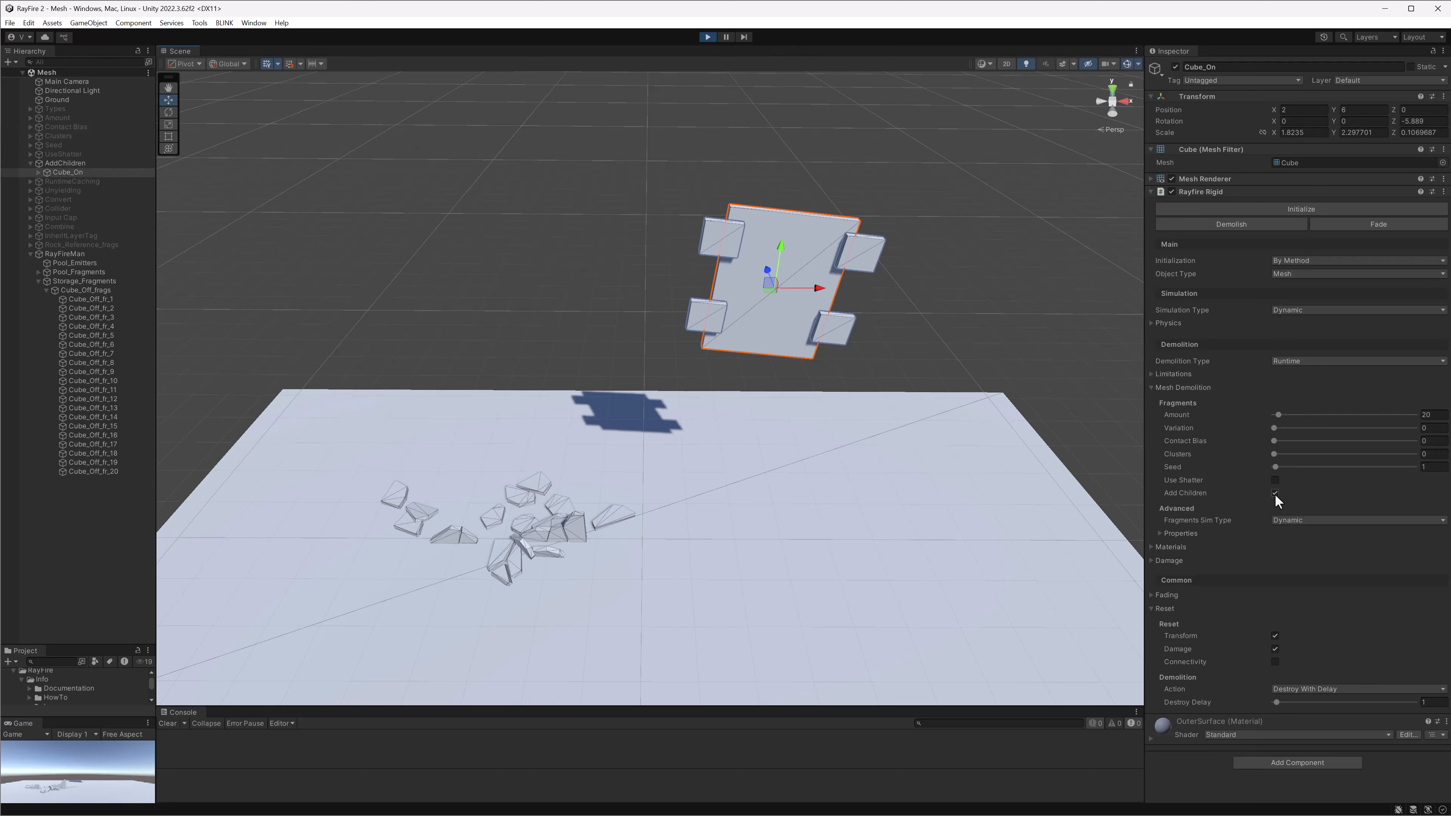
left_click(1206, 212)
key("f")
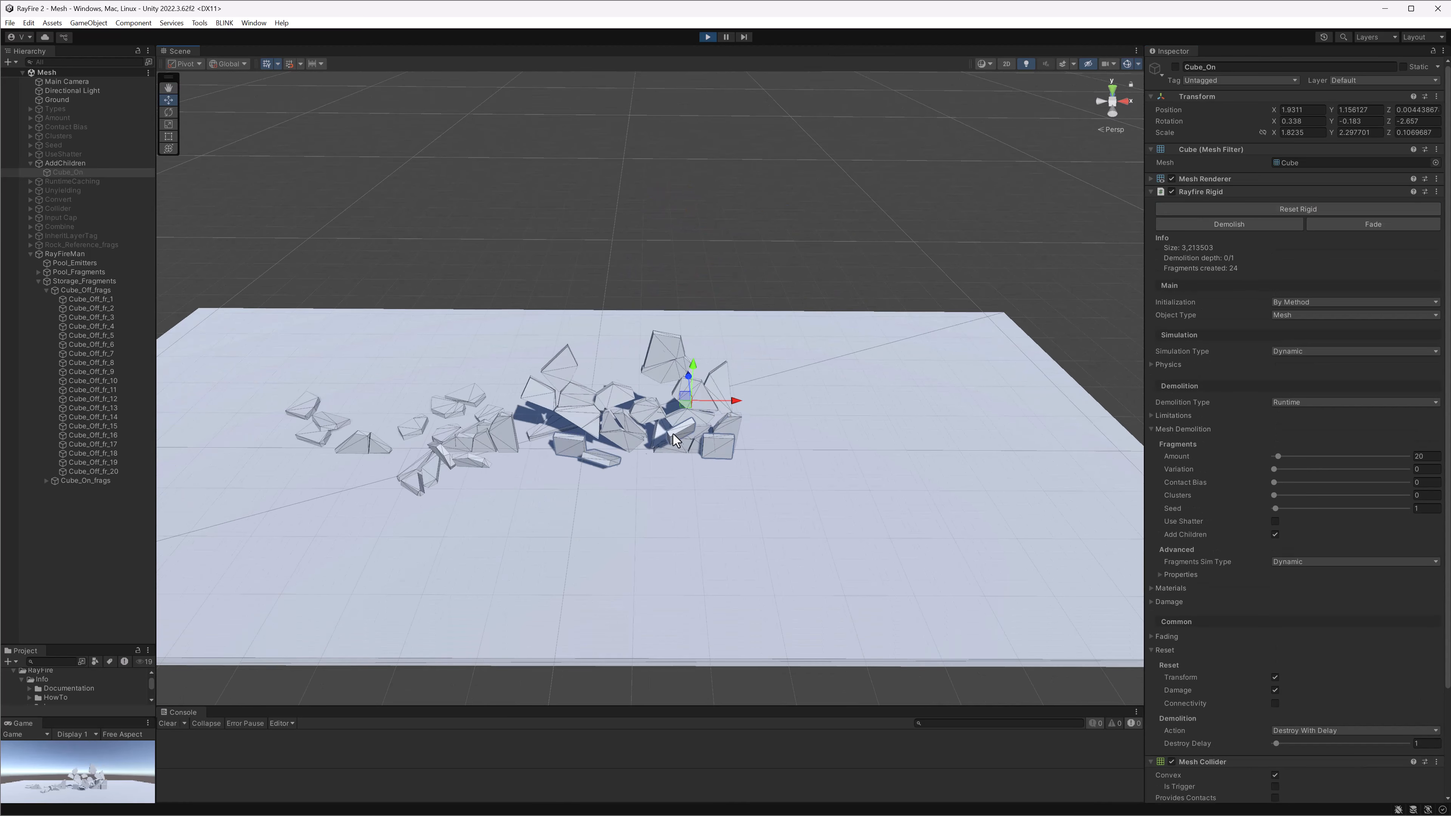
scroll(689, 446, "up", 5)
Select the four detached plates Child_(1) to Child_(4) among the Cube_On fragments
left_click(741, 488)
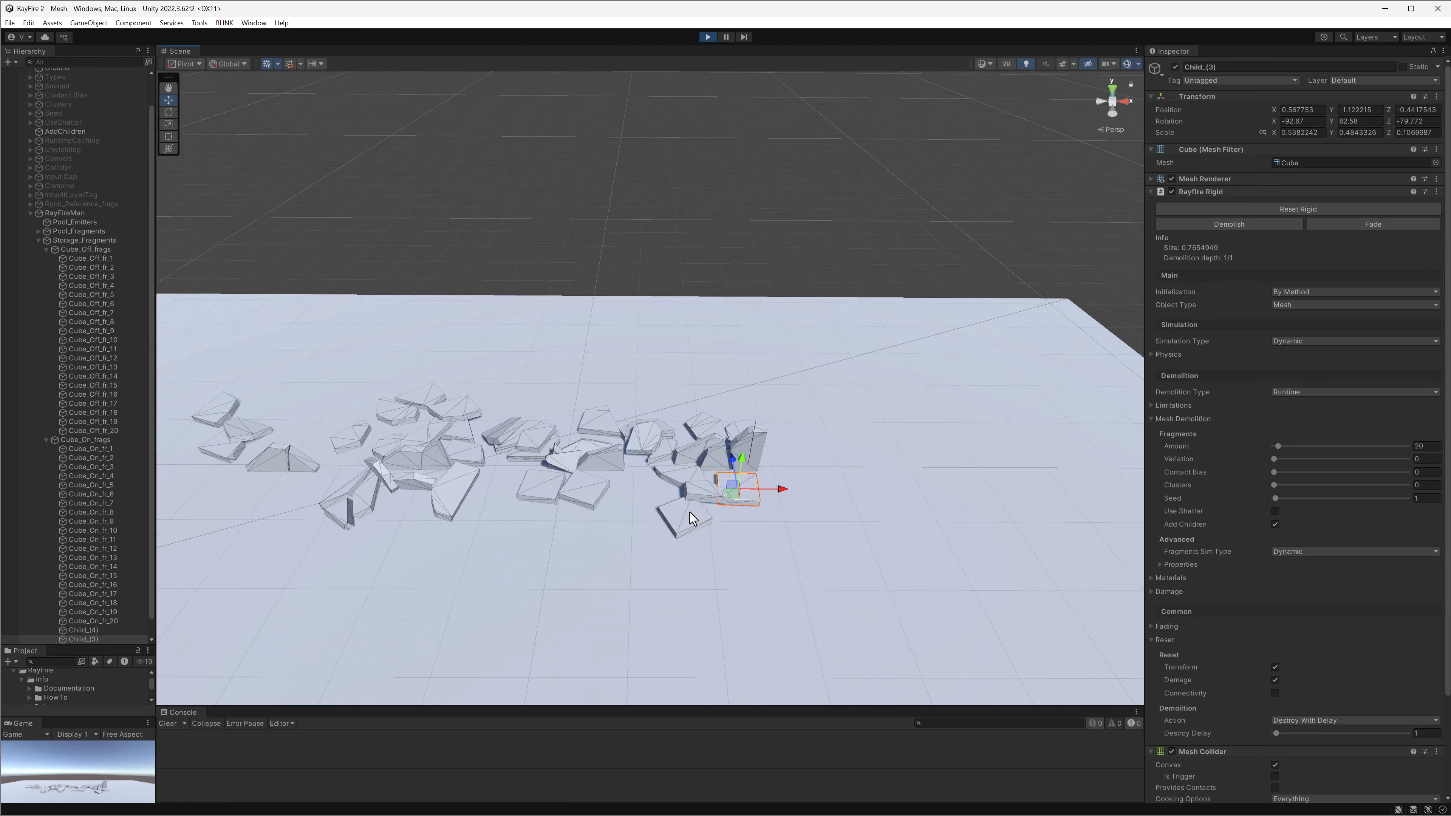
left_click(689, 514, "shift")
left_click(586, 490, "shift")
left_click(538, 490, "shift")
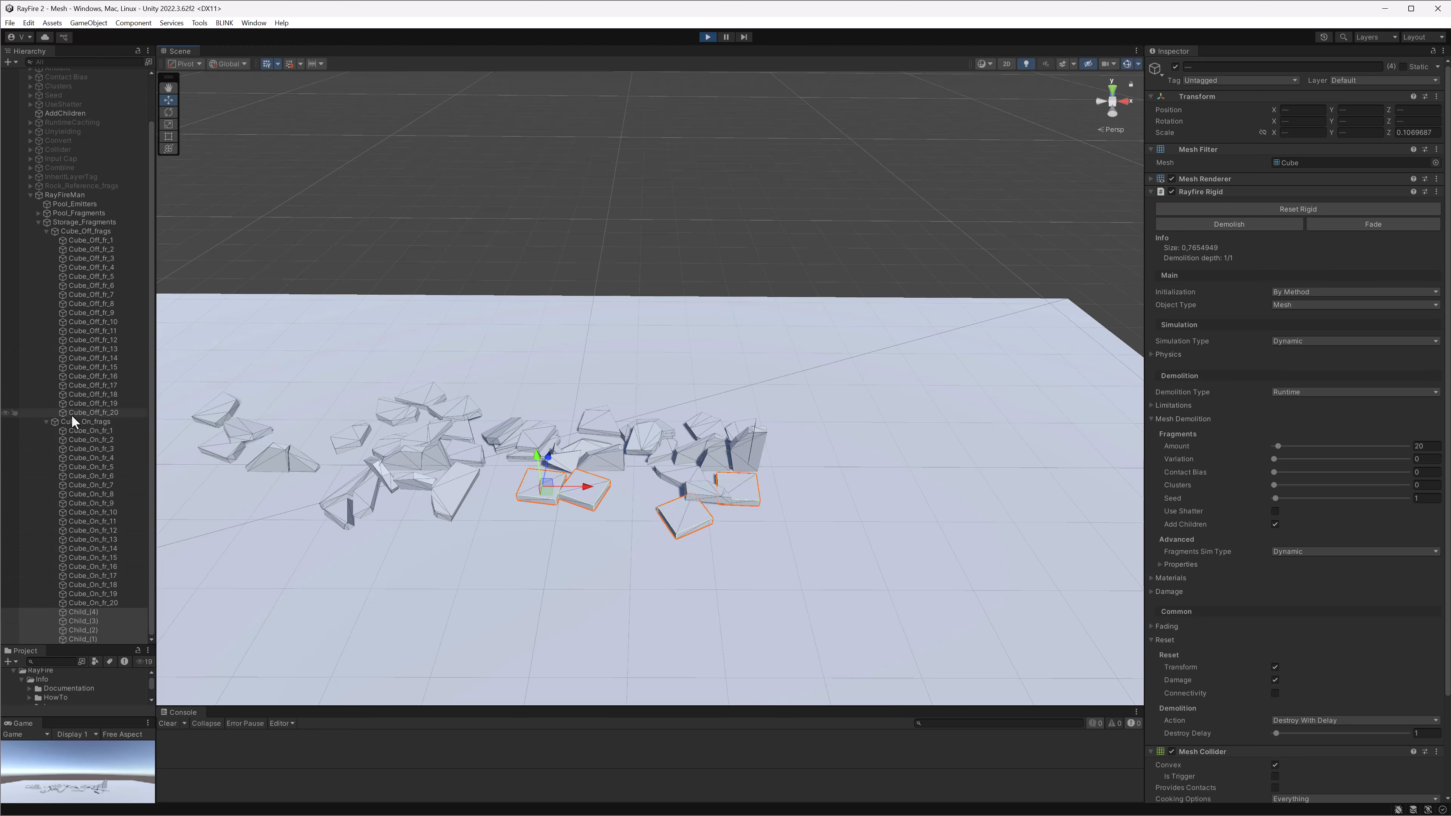
Move the whole Cube_On_frags group away from the Cube_Off fragments, and shift Child_(4) separately
left_click(74, 421)
left_click_drag(703, 420, 841, 390)
left_click(824, 490)
left_click_drag(811, 498, 783, 483)
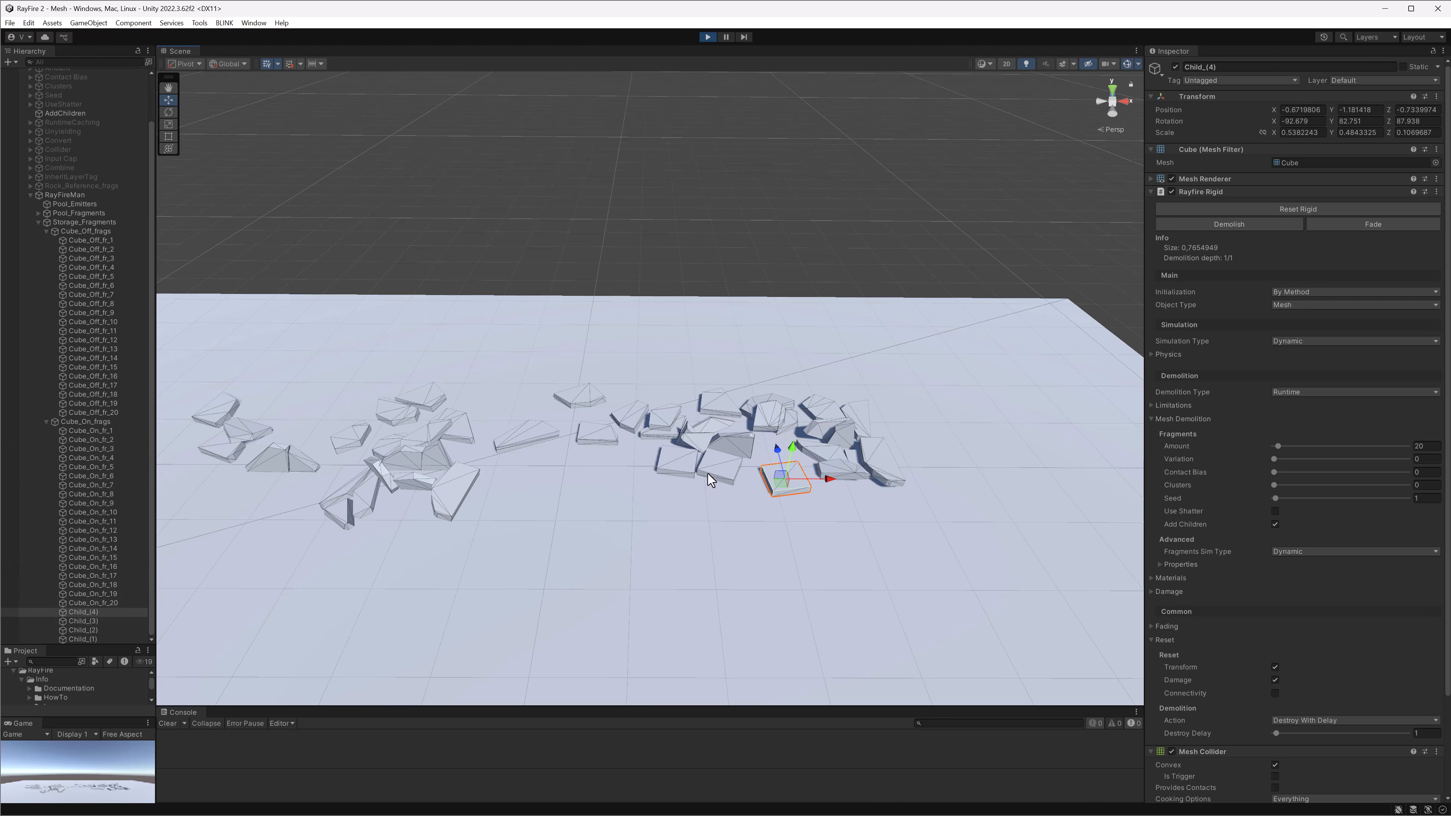
scroll(710, 479, "down", 4)
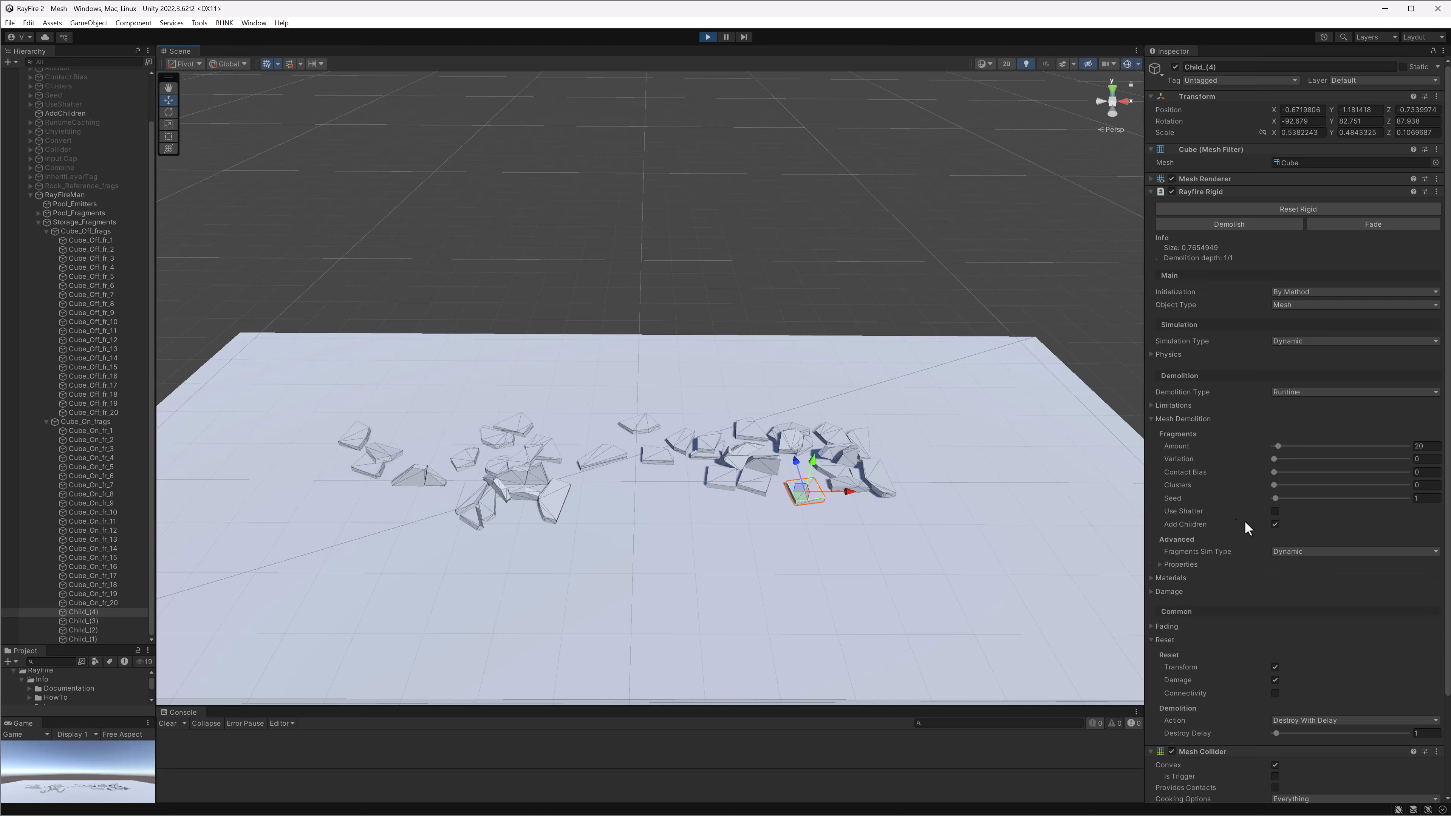
scroll(1246, 522, "down", 1)
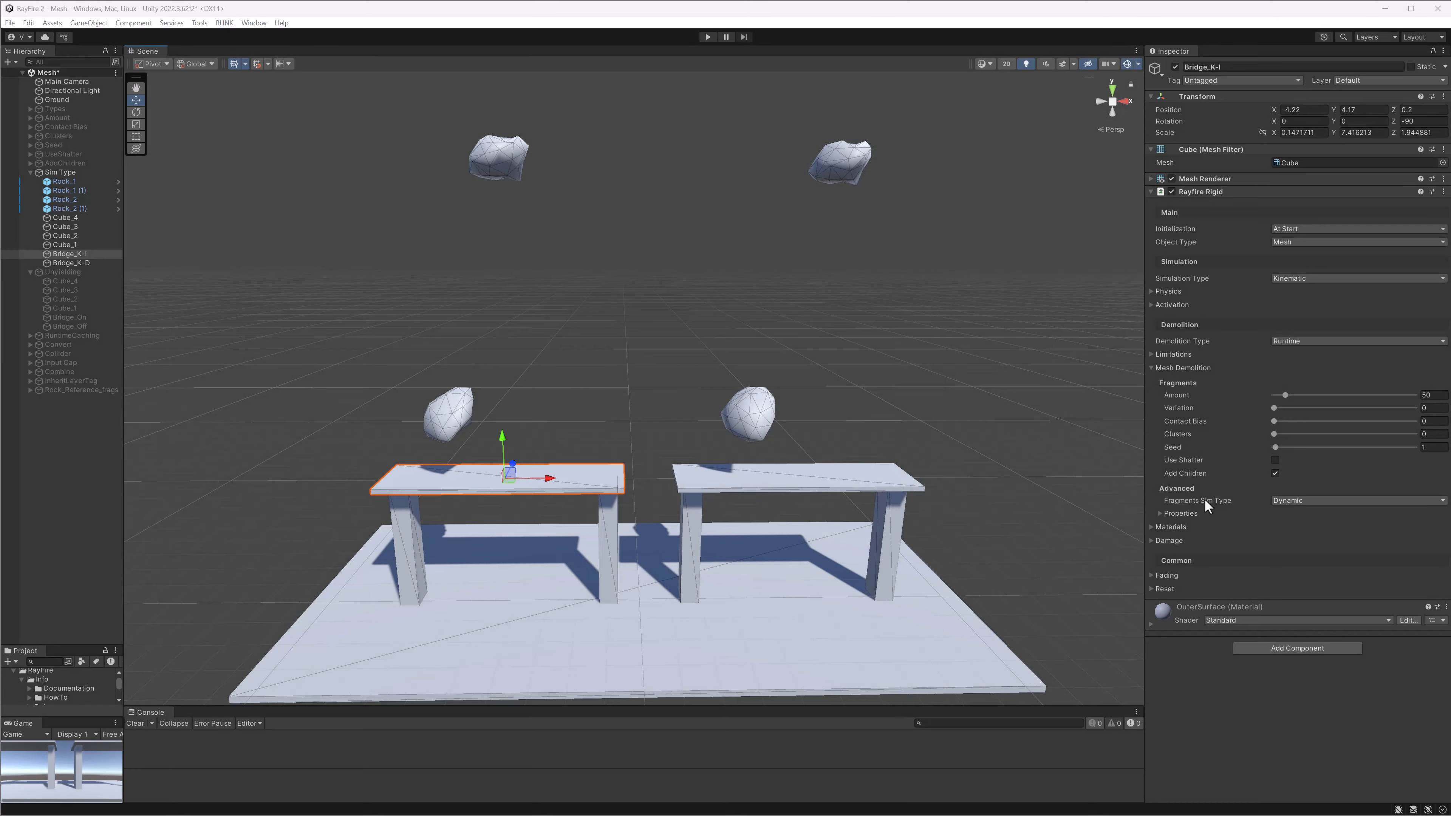
Review the available Fragments Sim Type and Simulation Type options of Bridge_K-I
left_click(1302, 500)
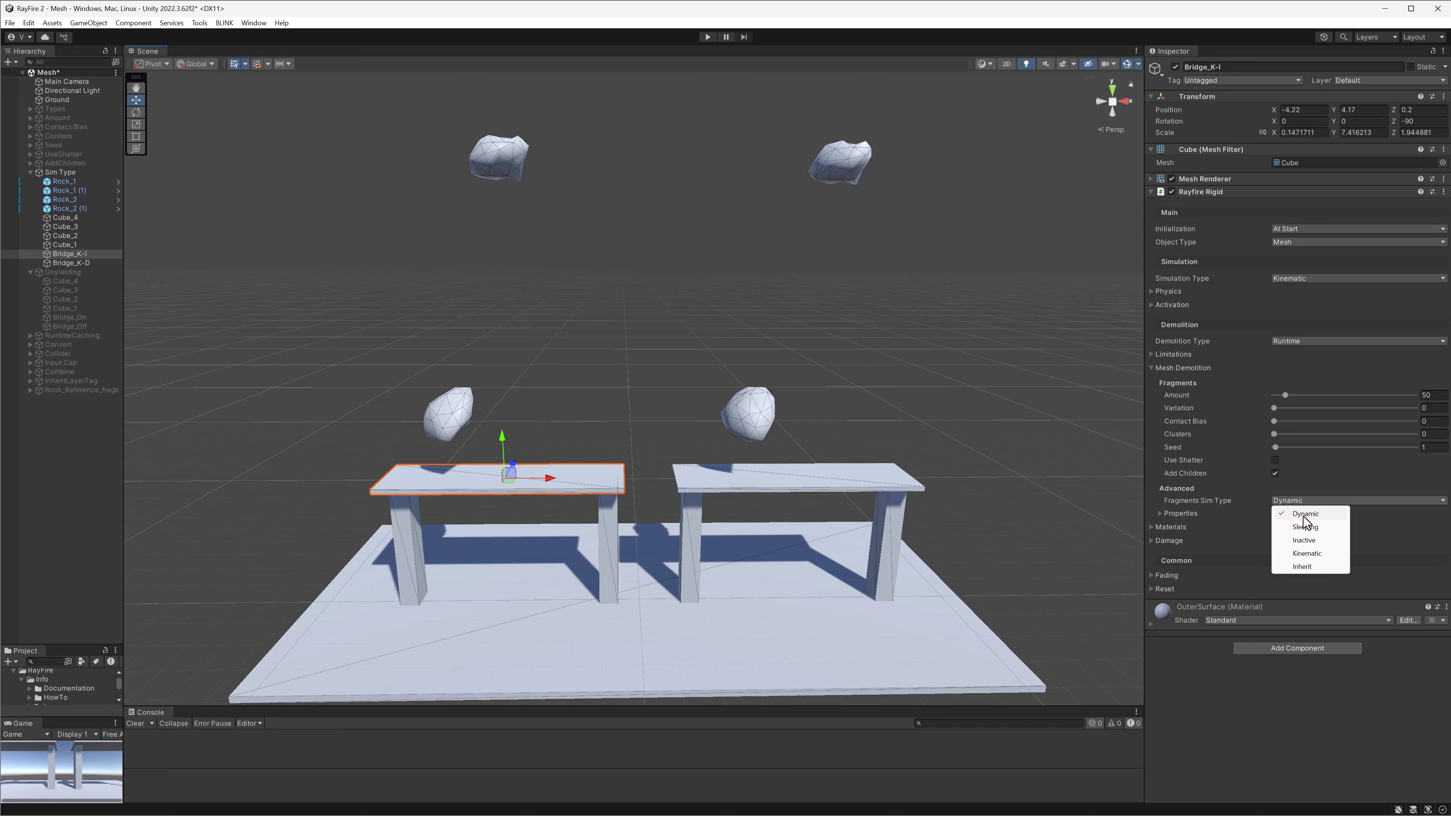
left_click(1282, 278)
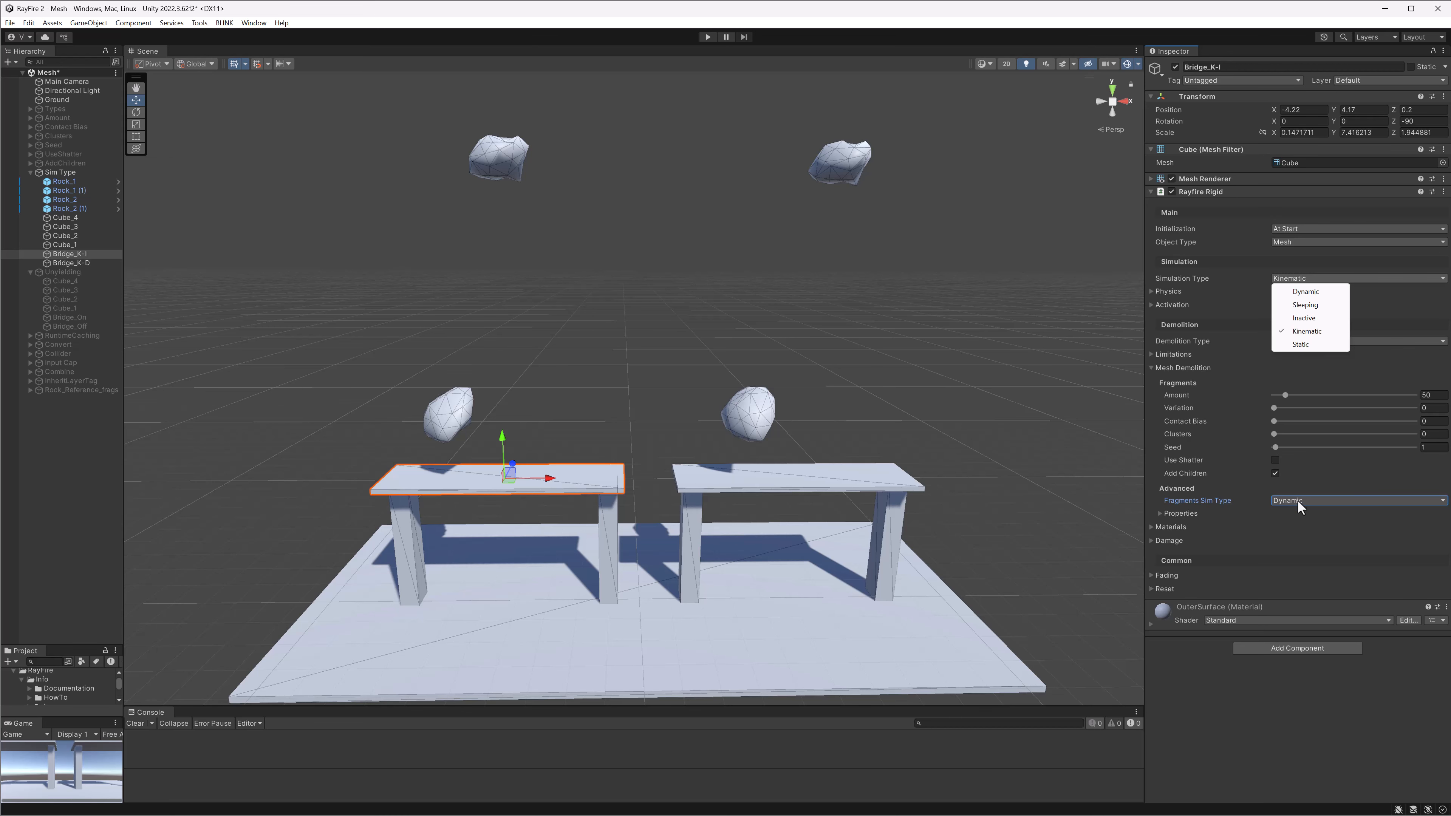
Run the scene and initialize Rock_1 and Rock_2 in turn so they drop onto Bridge_K-I
left_click(708, 37)
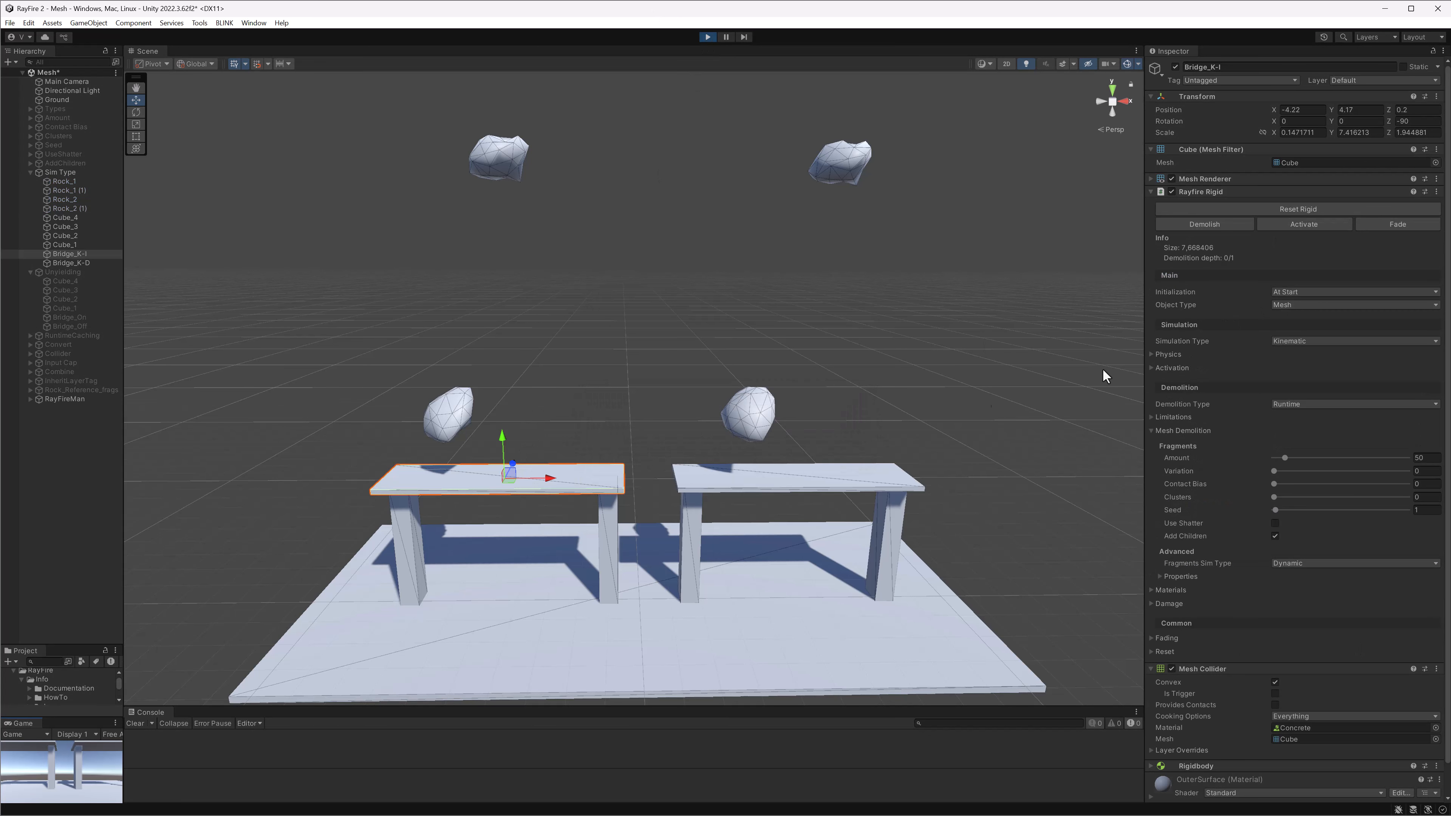
left_click(447, 416)
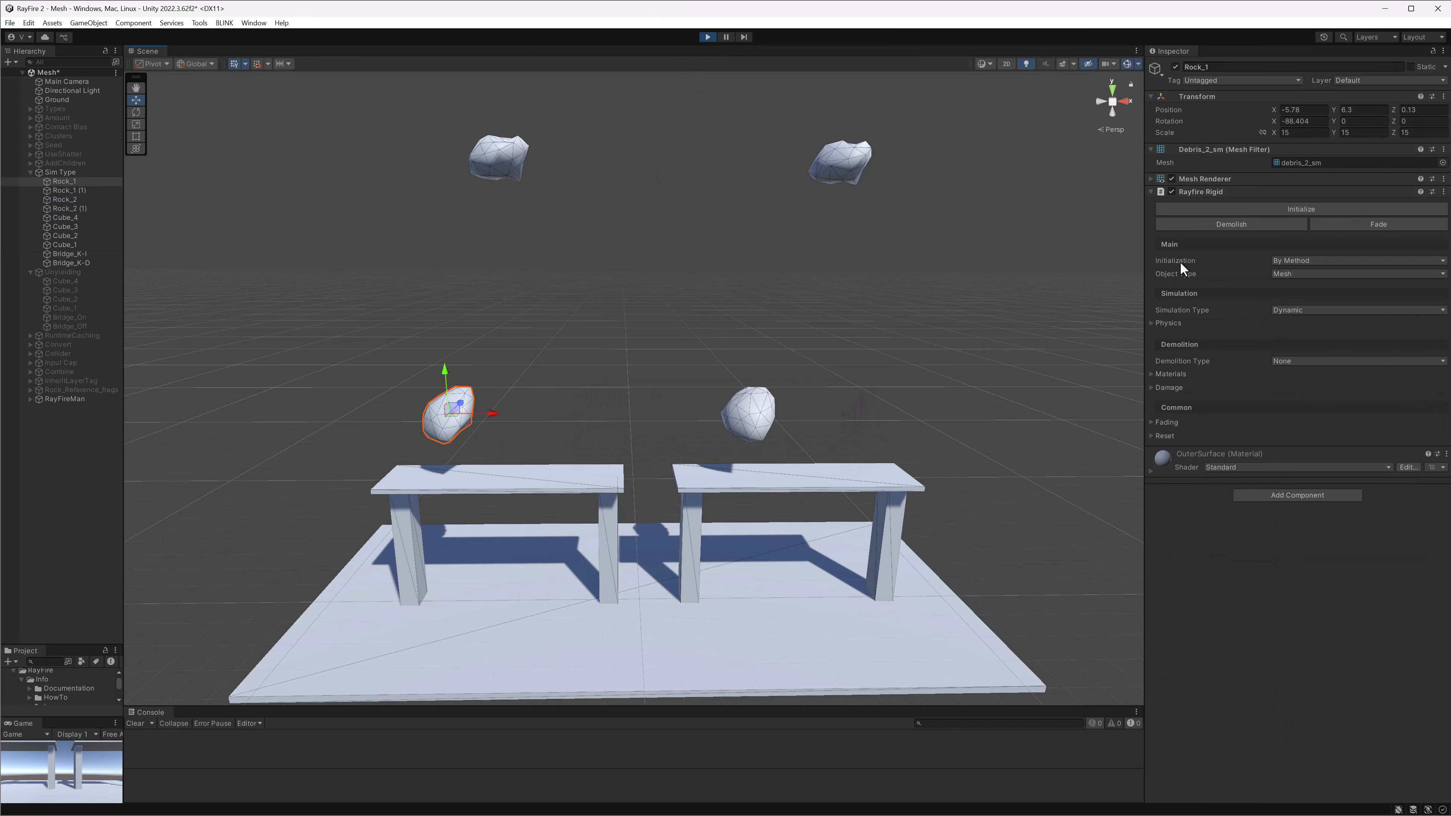
left_click(1245, 208)
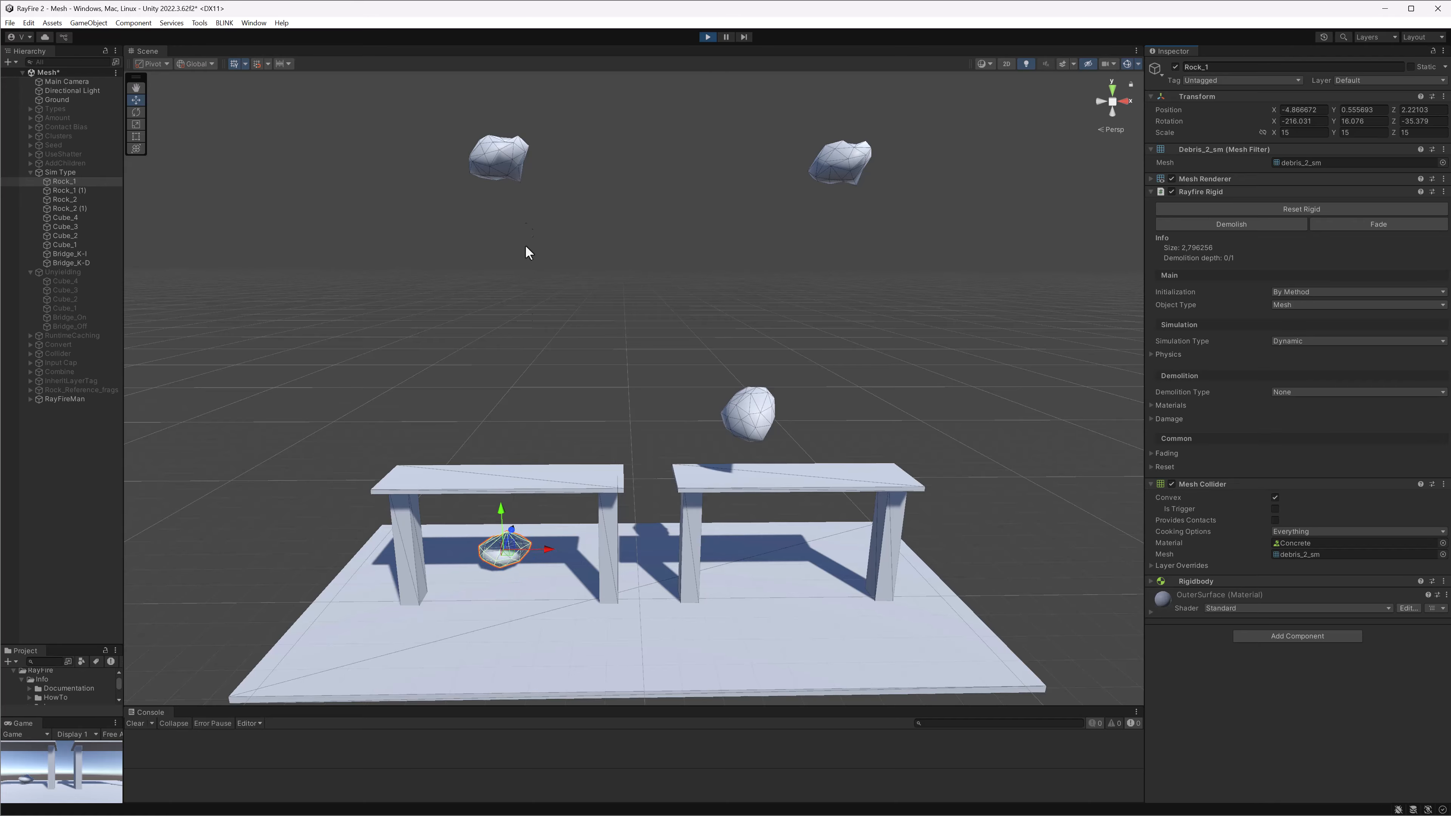
left_click(501, 164)
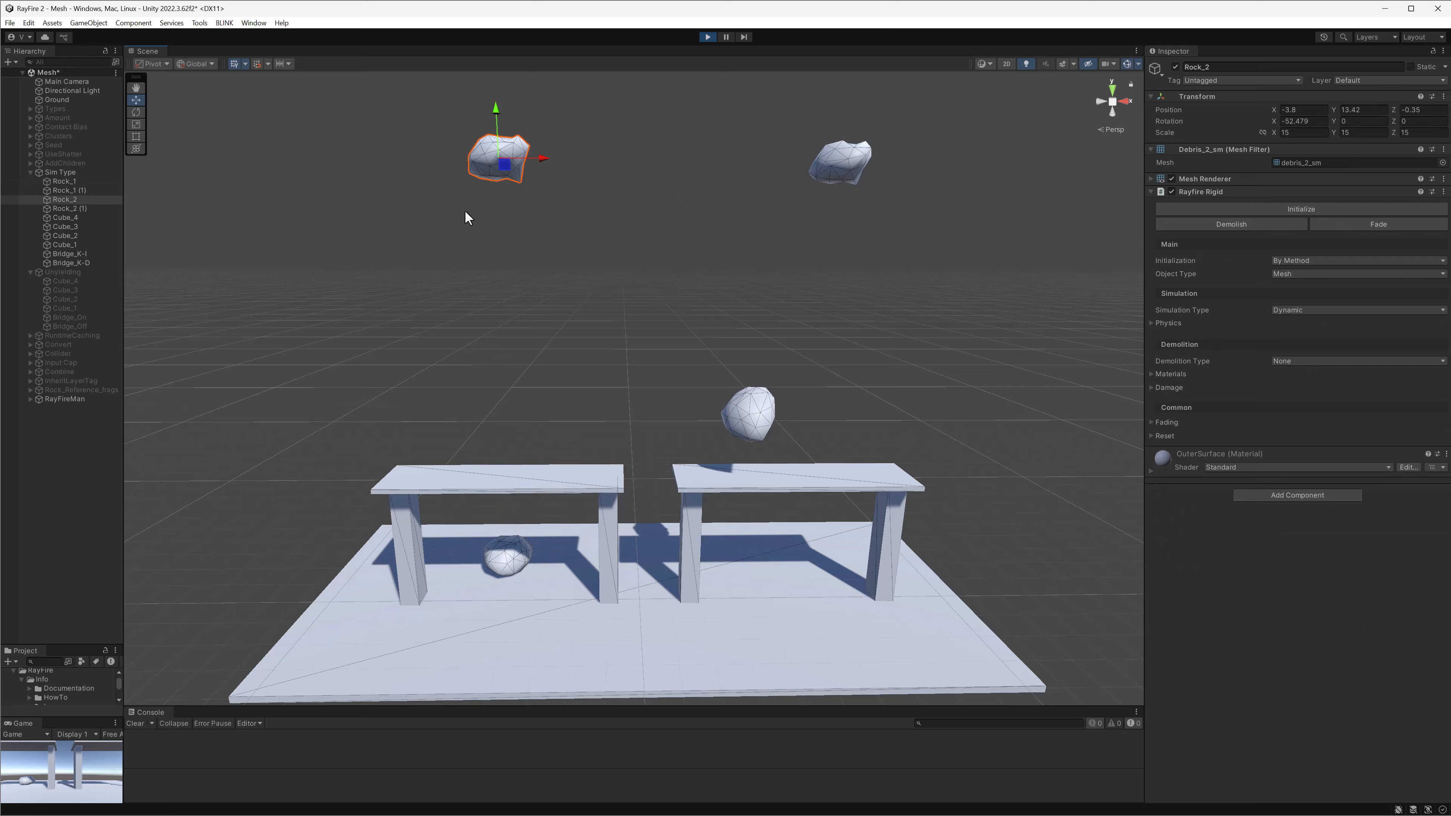
left_click(1277, 207)
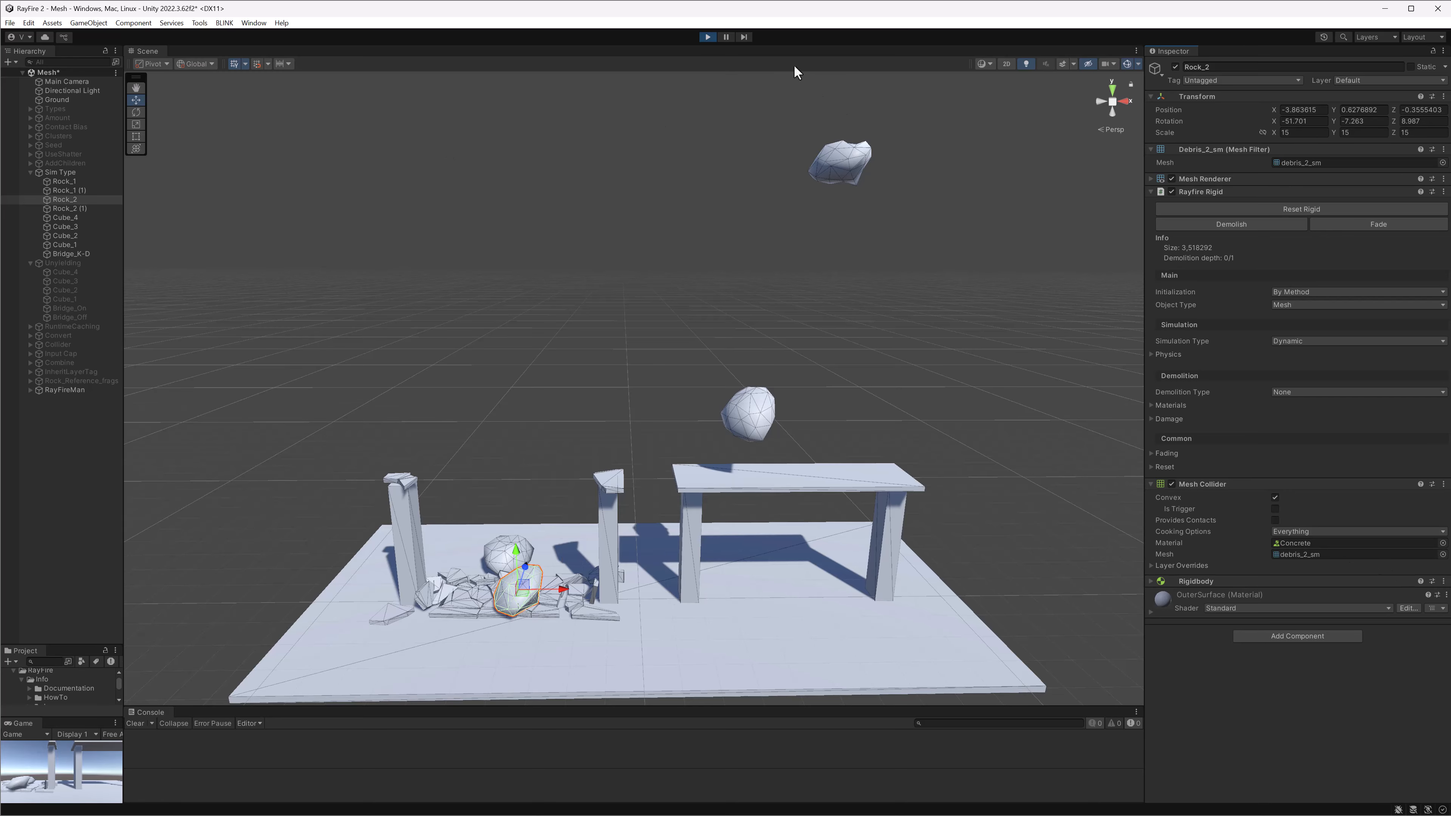
Stop the simulation and reselect the kinematic bridge slab Bridge_K-I
left_click(708, 37)
left_click(494, 492)
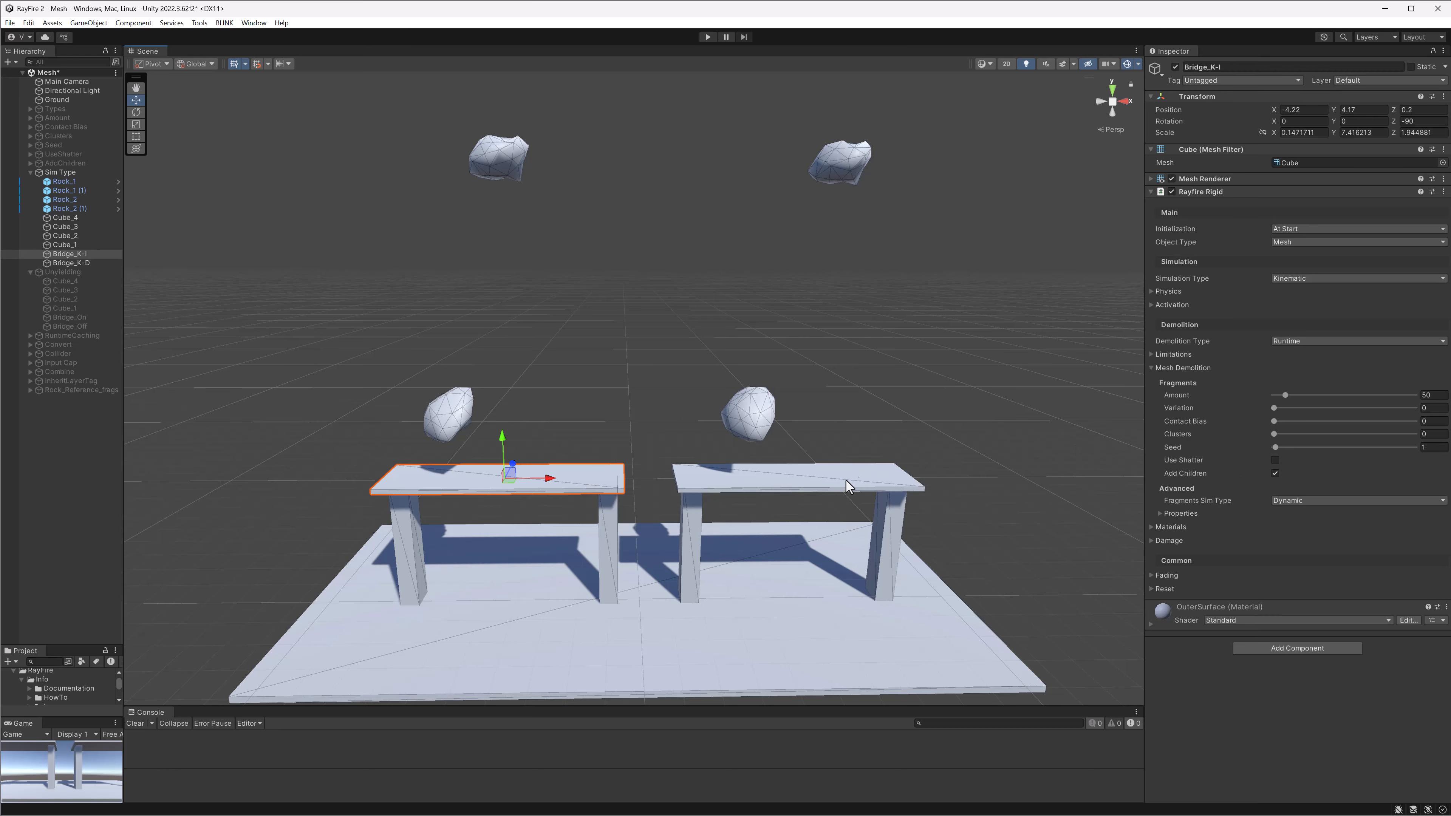
Run the scene and initialize Rock_1 (1) and Rock_2 (1) in turn so they drop onto Bridge_K-D
left_click(810, 483)
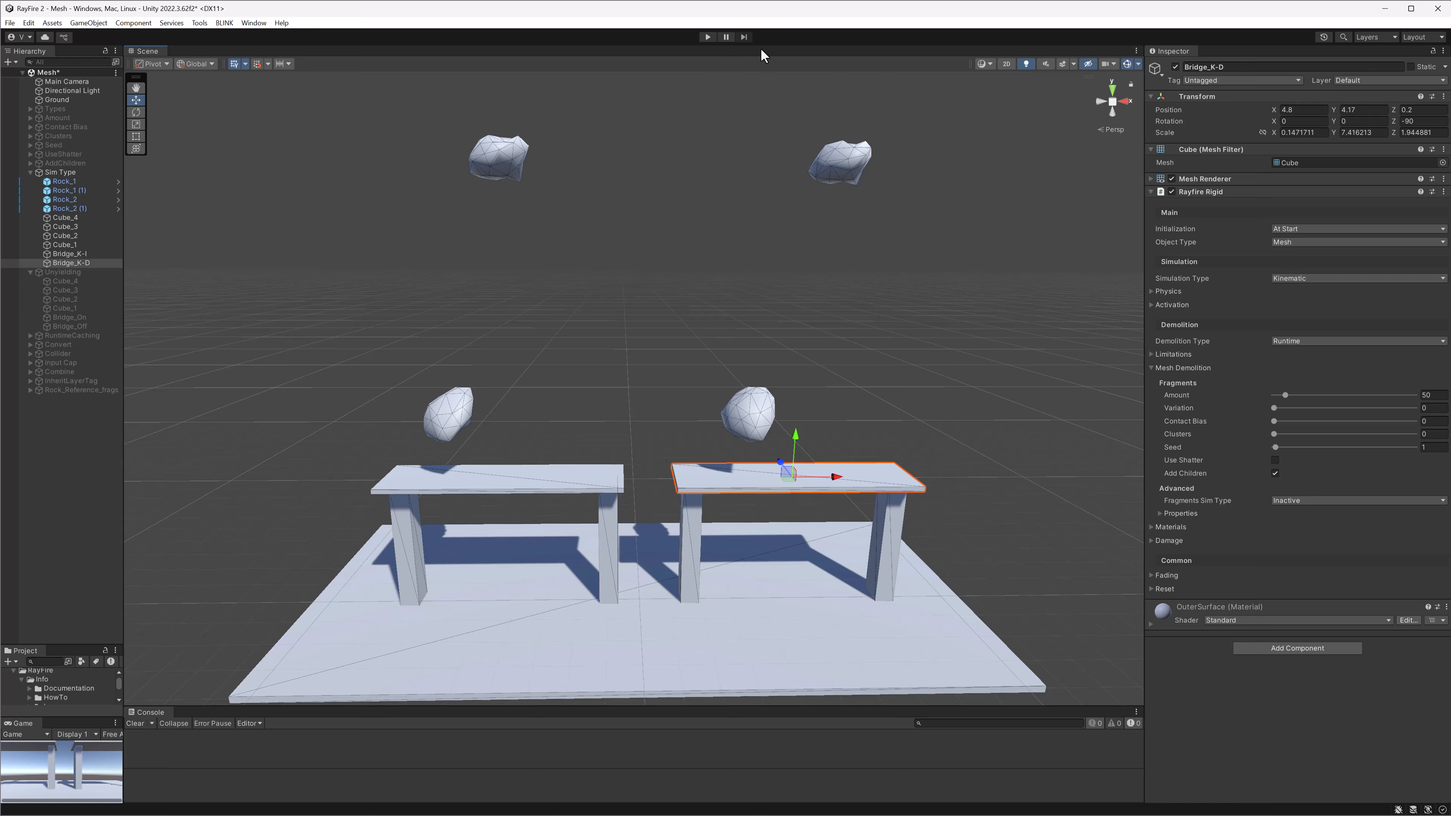
left_click(707, 37)
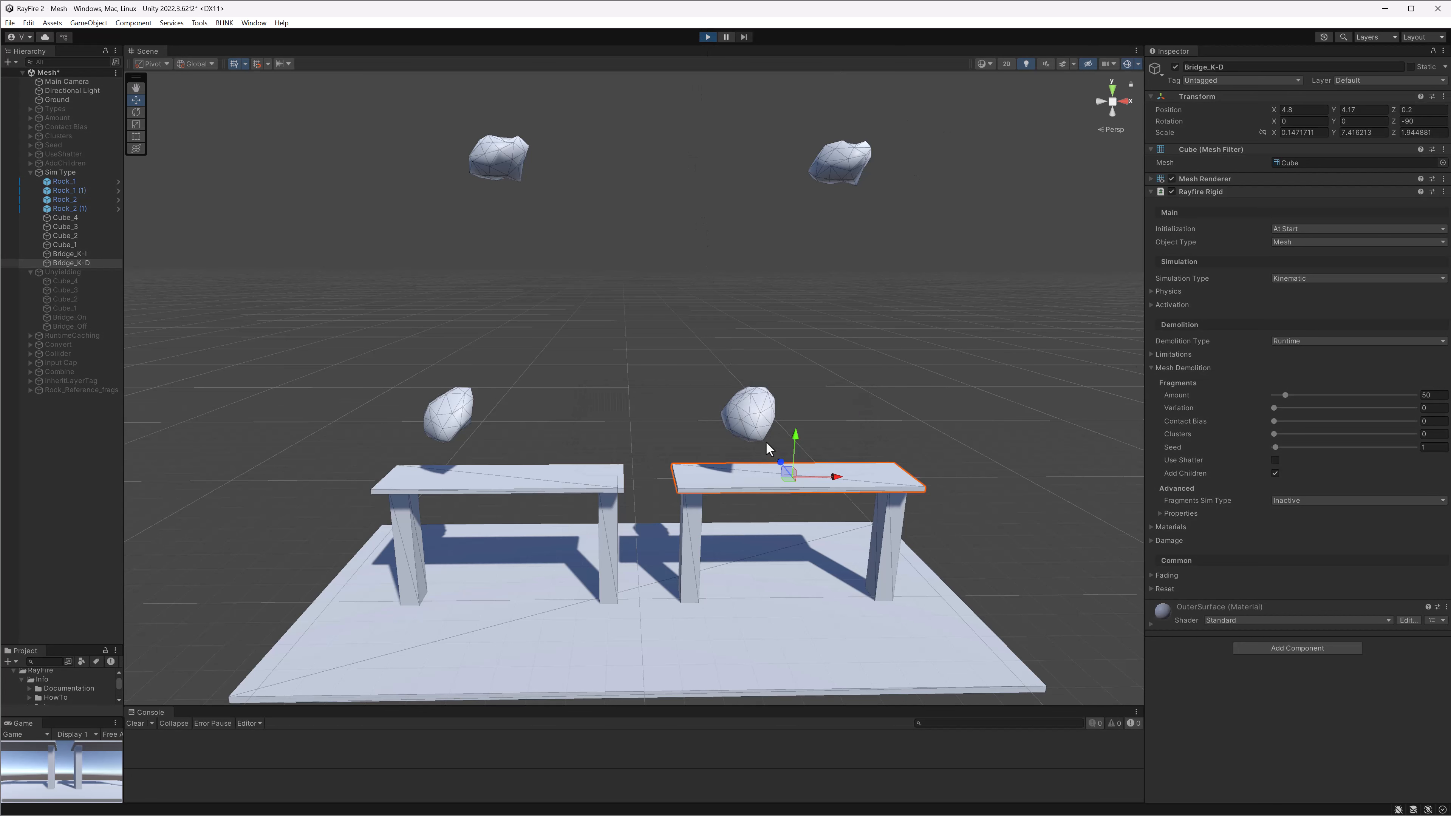
left_click(755, 412)
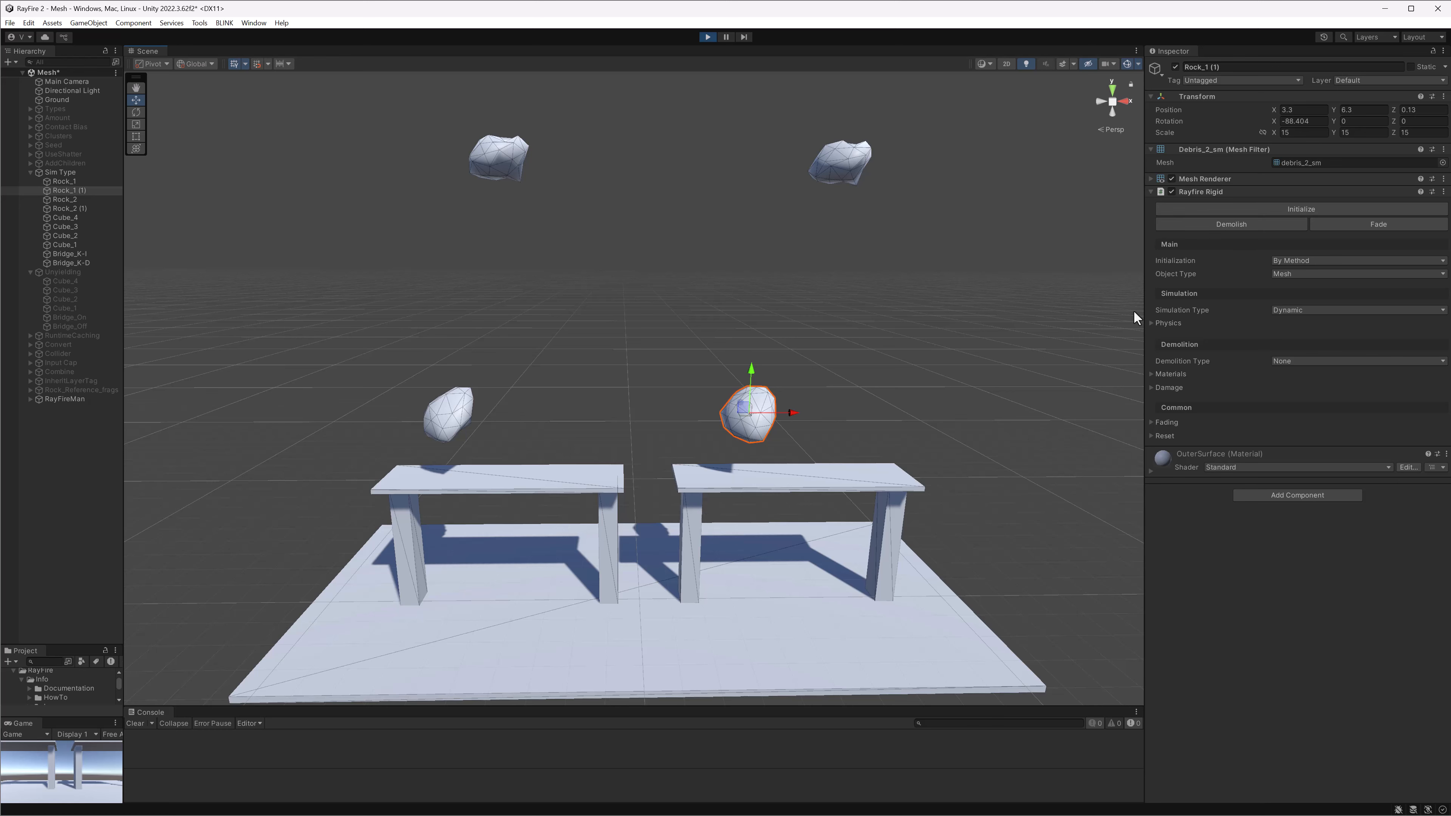
left_click(1245, 209)
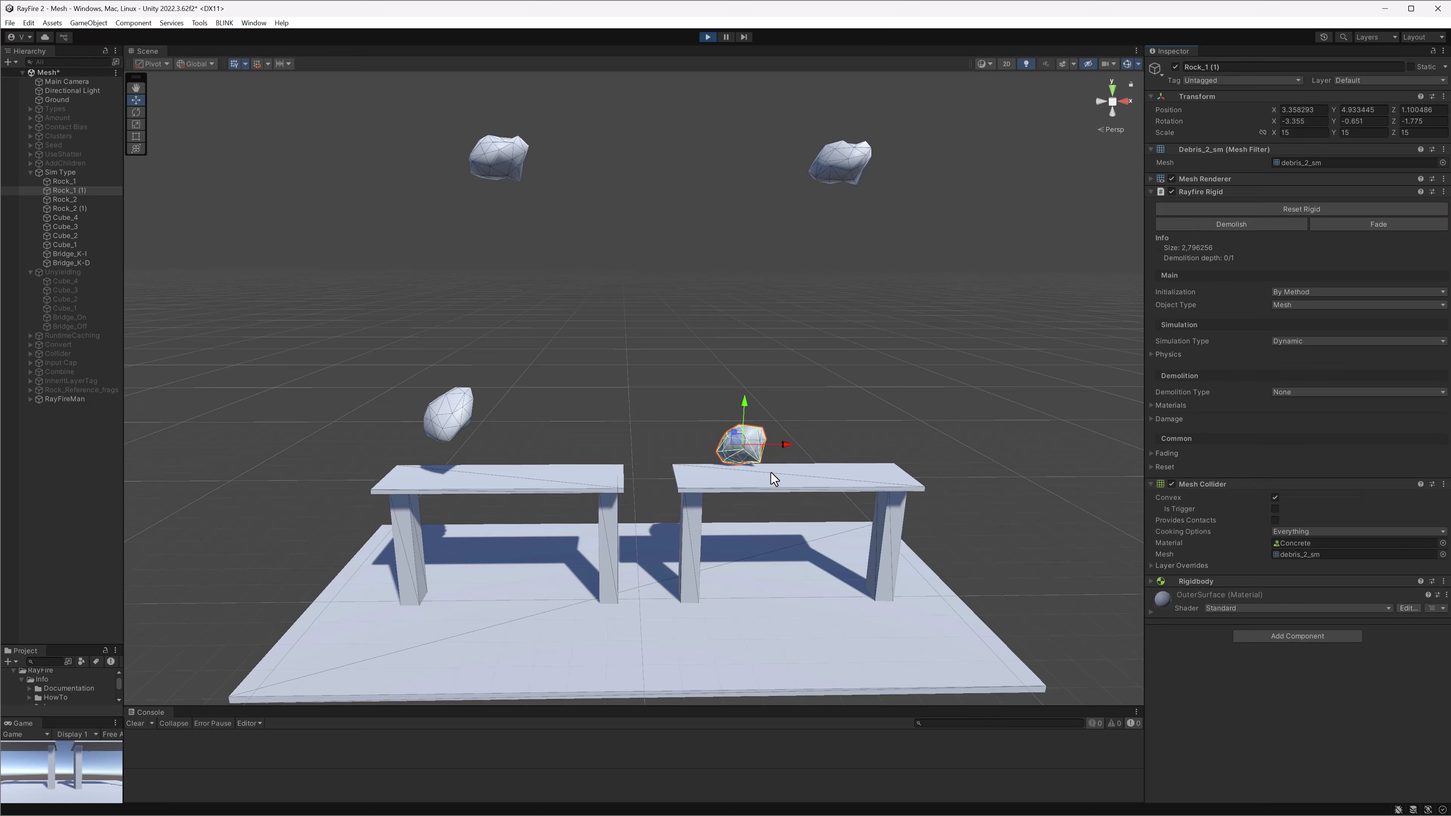
middle_click_drag(820, 480, 687, 470)
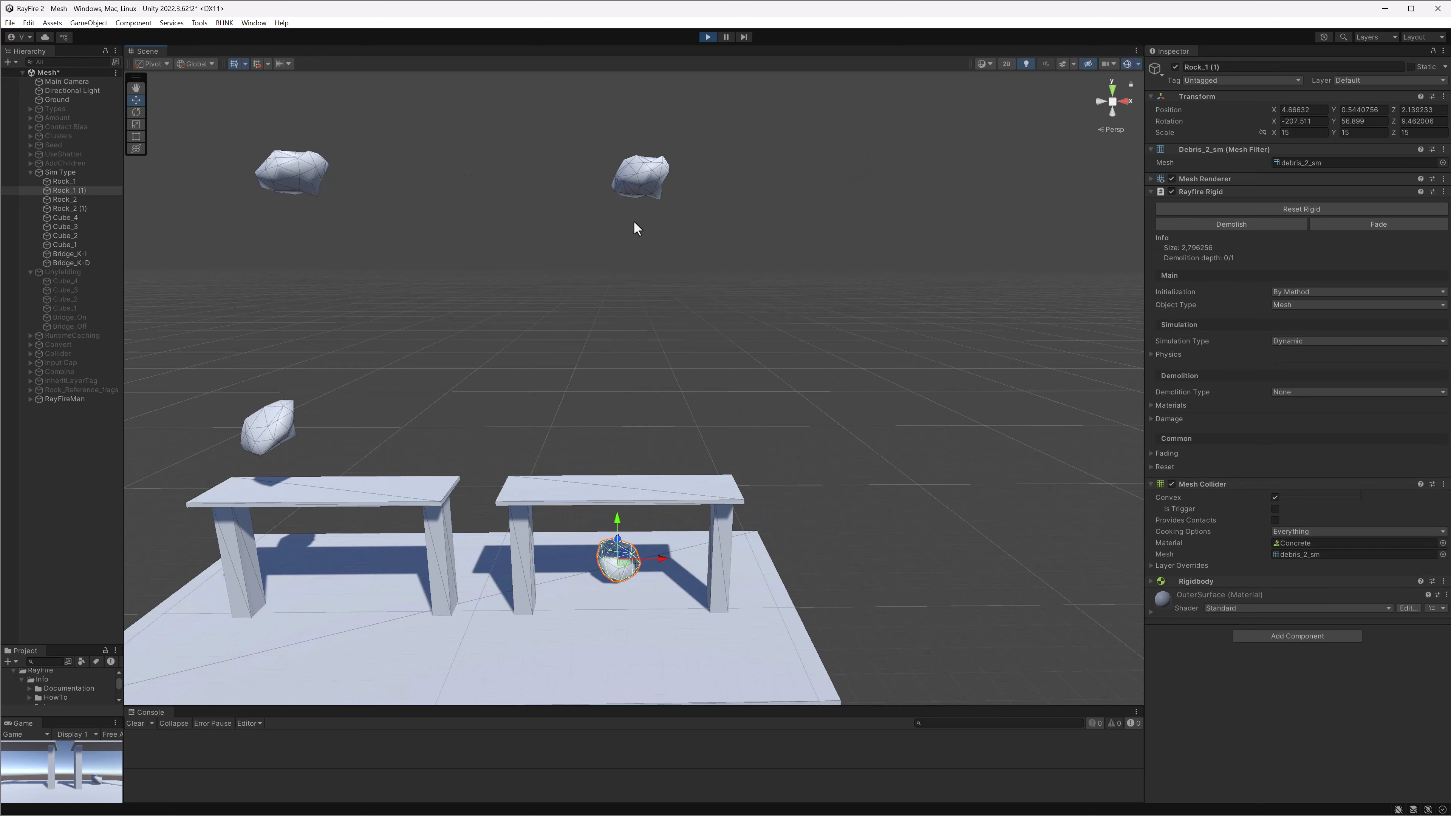
left_click(633, 173)
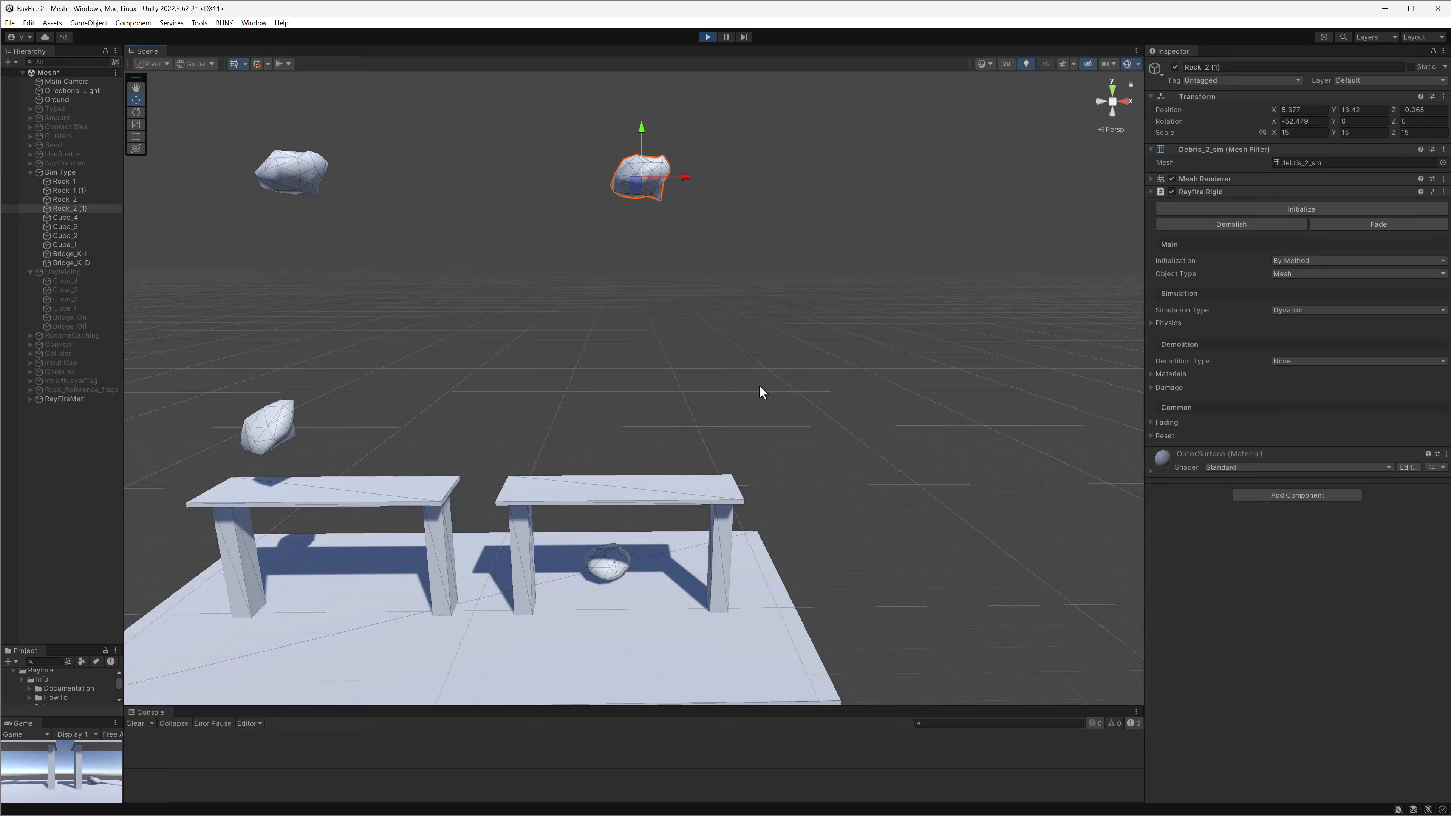
left_click(1192, 208)
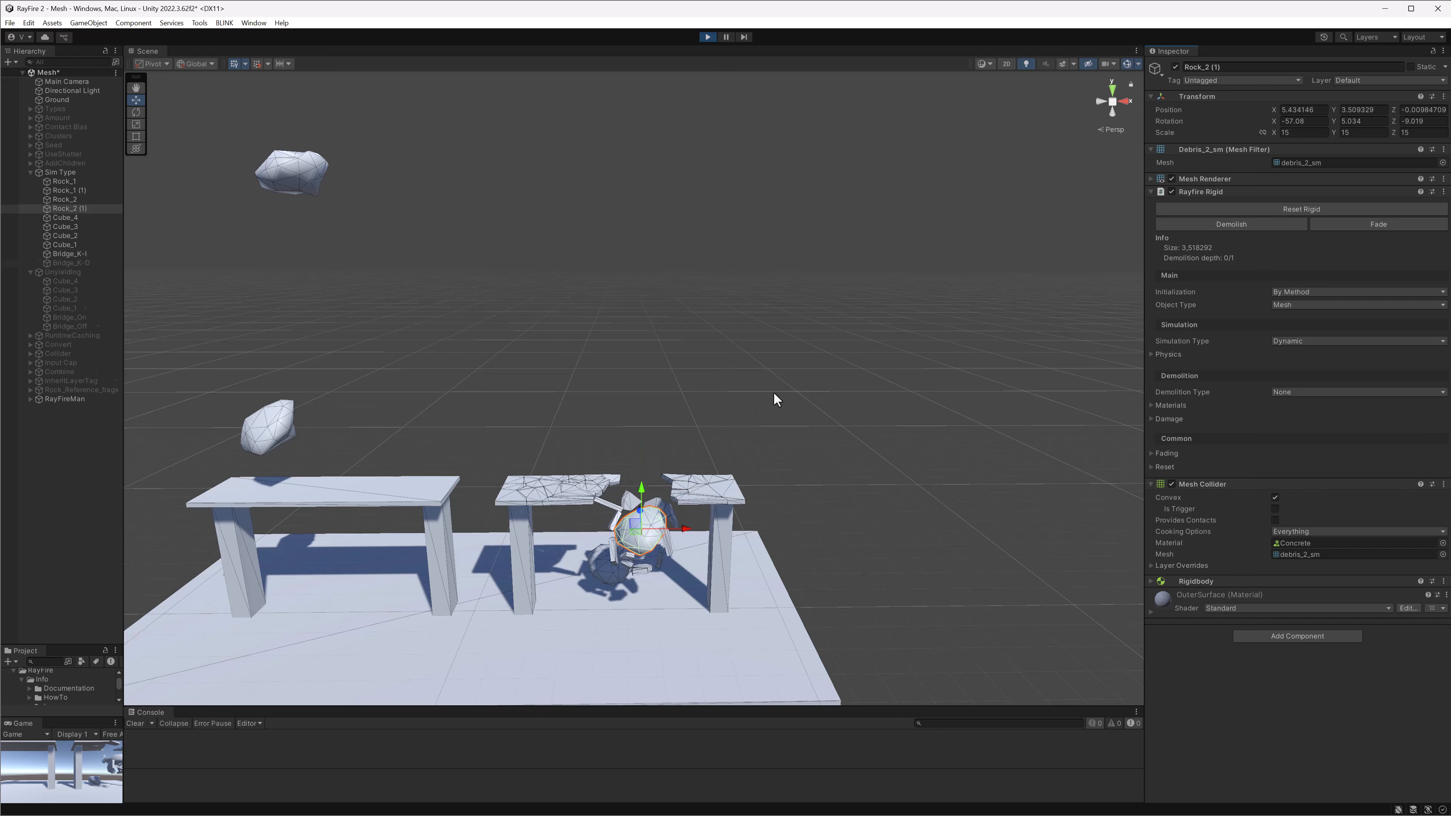
Examine the broken Bridge_K-D slab up close and select the fragment dangling at its broken edge
scroll(631, 497, "up", 4)
left_click_drag(630, 499, 608, 440, "alt")
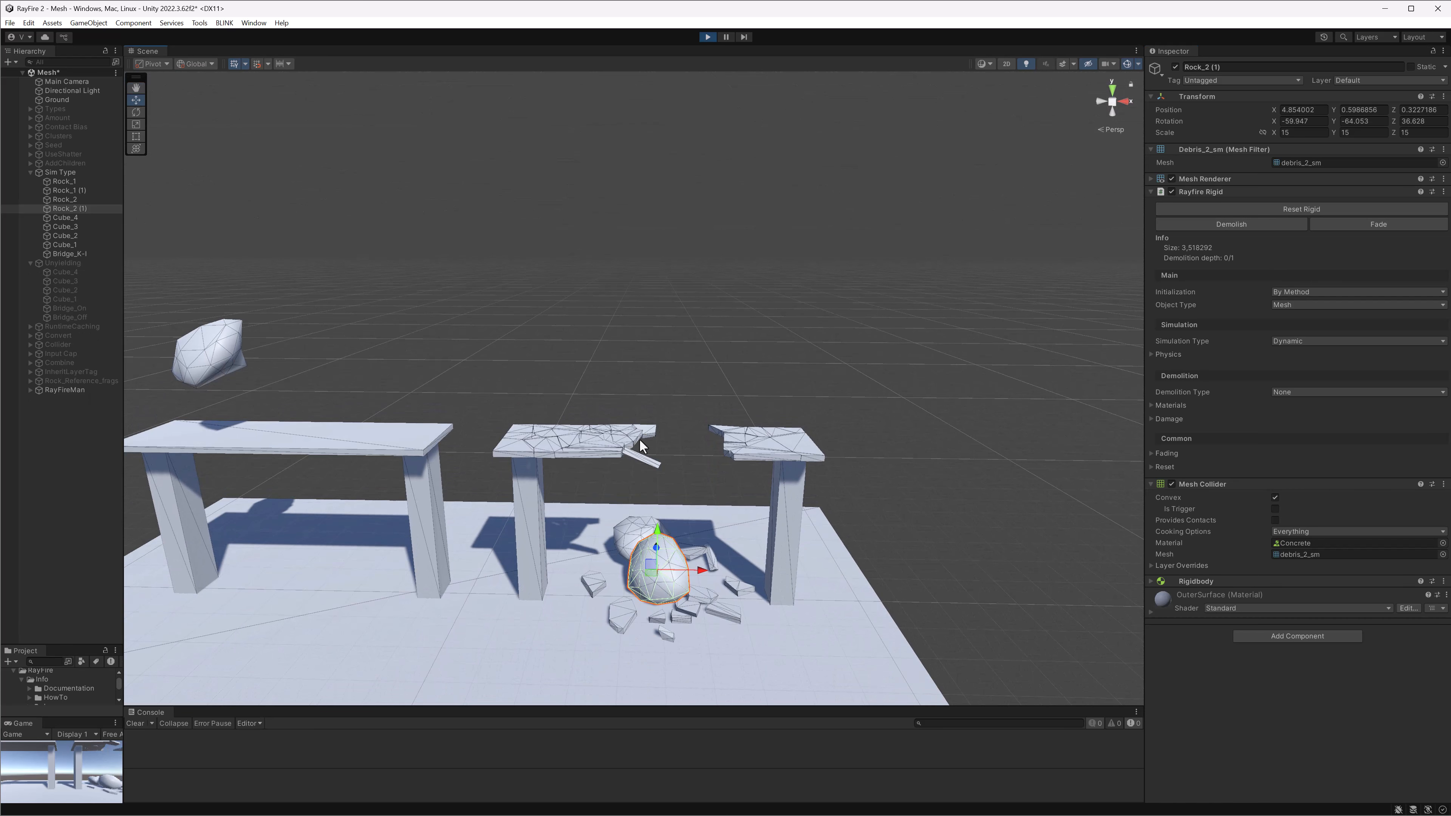
left_click(608, 440)
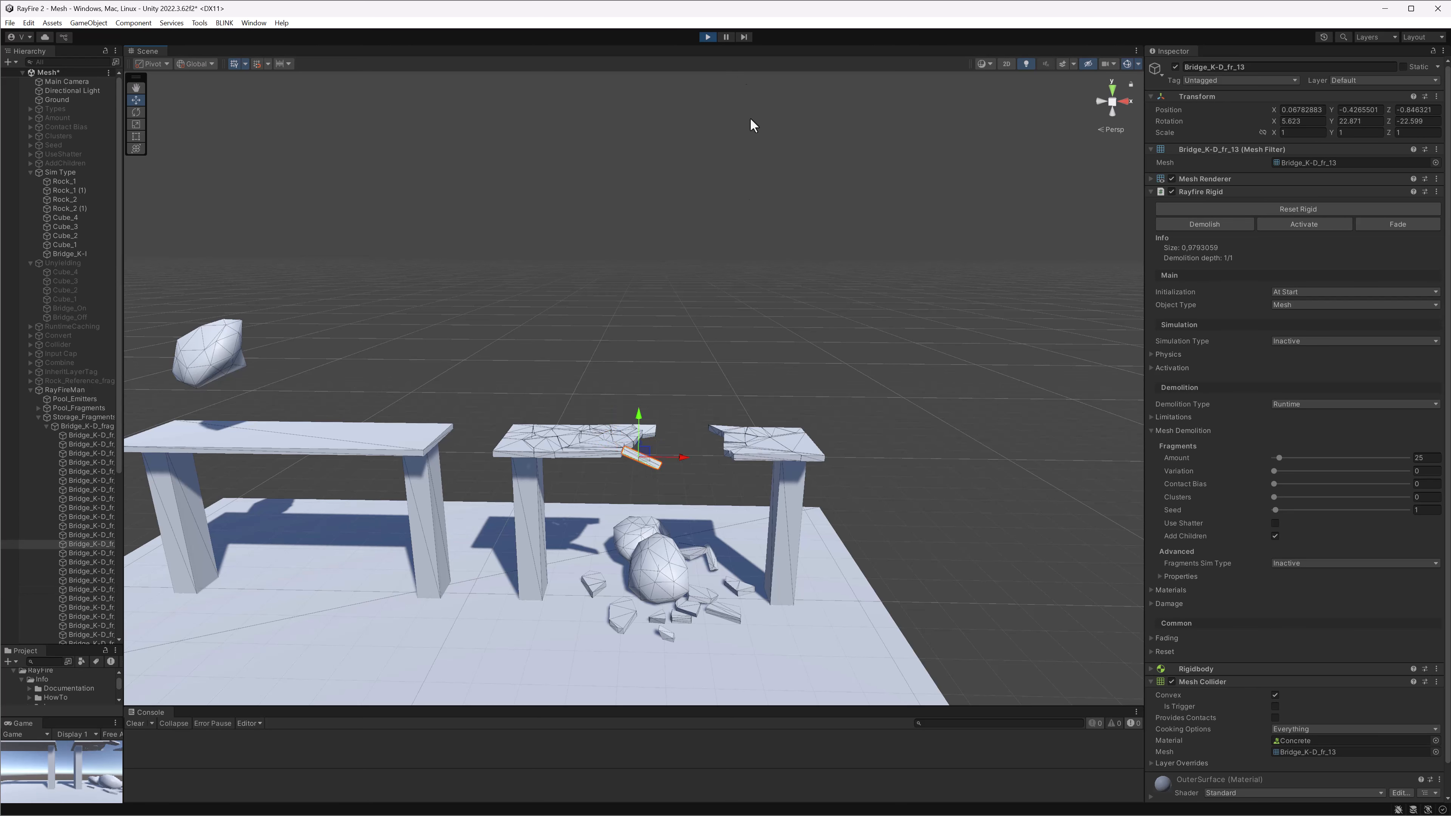
Stop the simulation and expand the Activation settings of Bridge_K-D
left_click(708, 37)
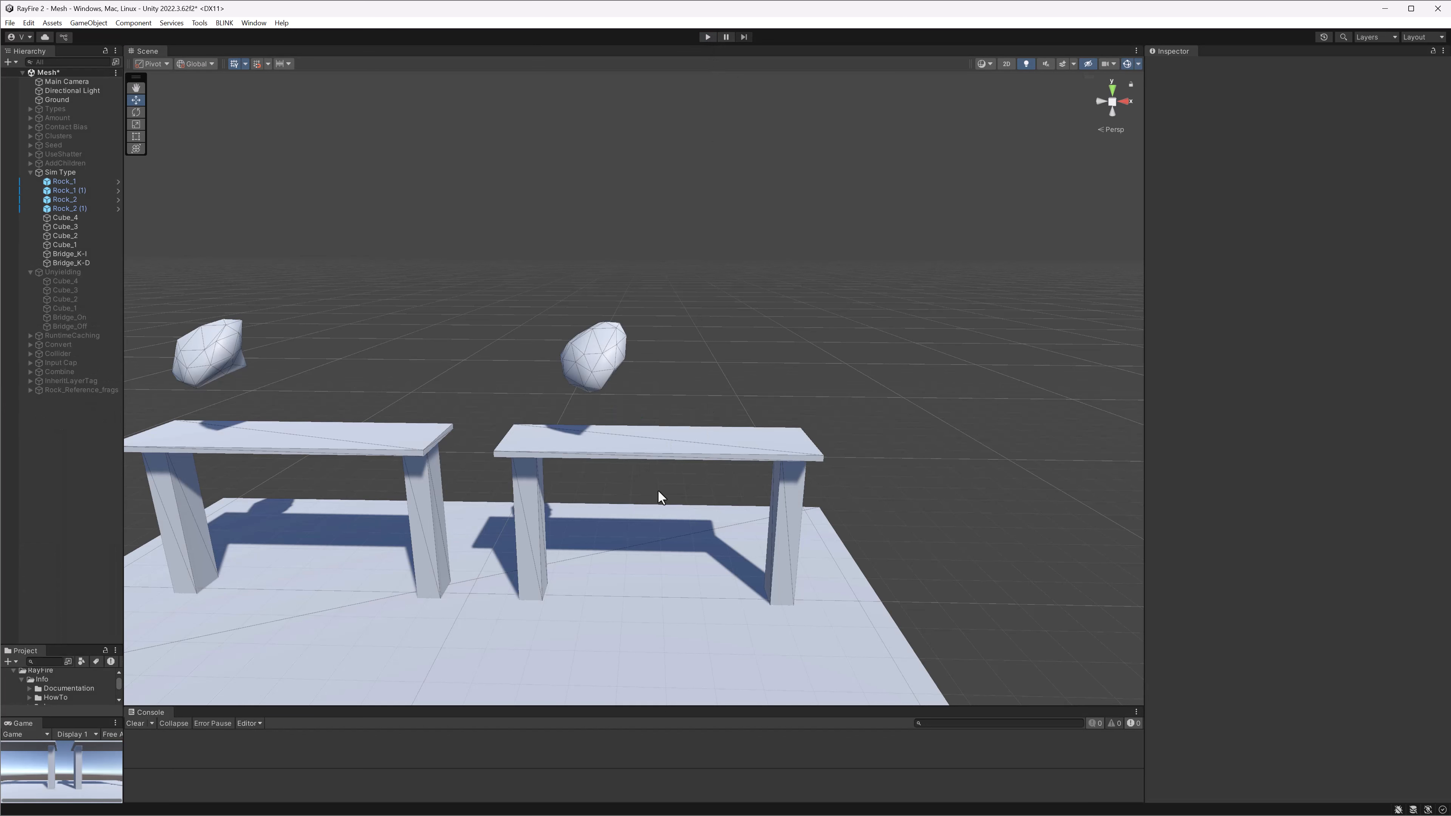
left_click(661, 444)
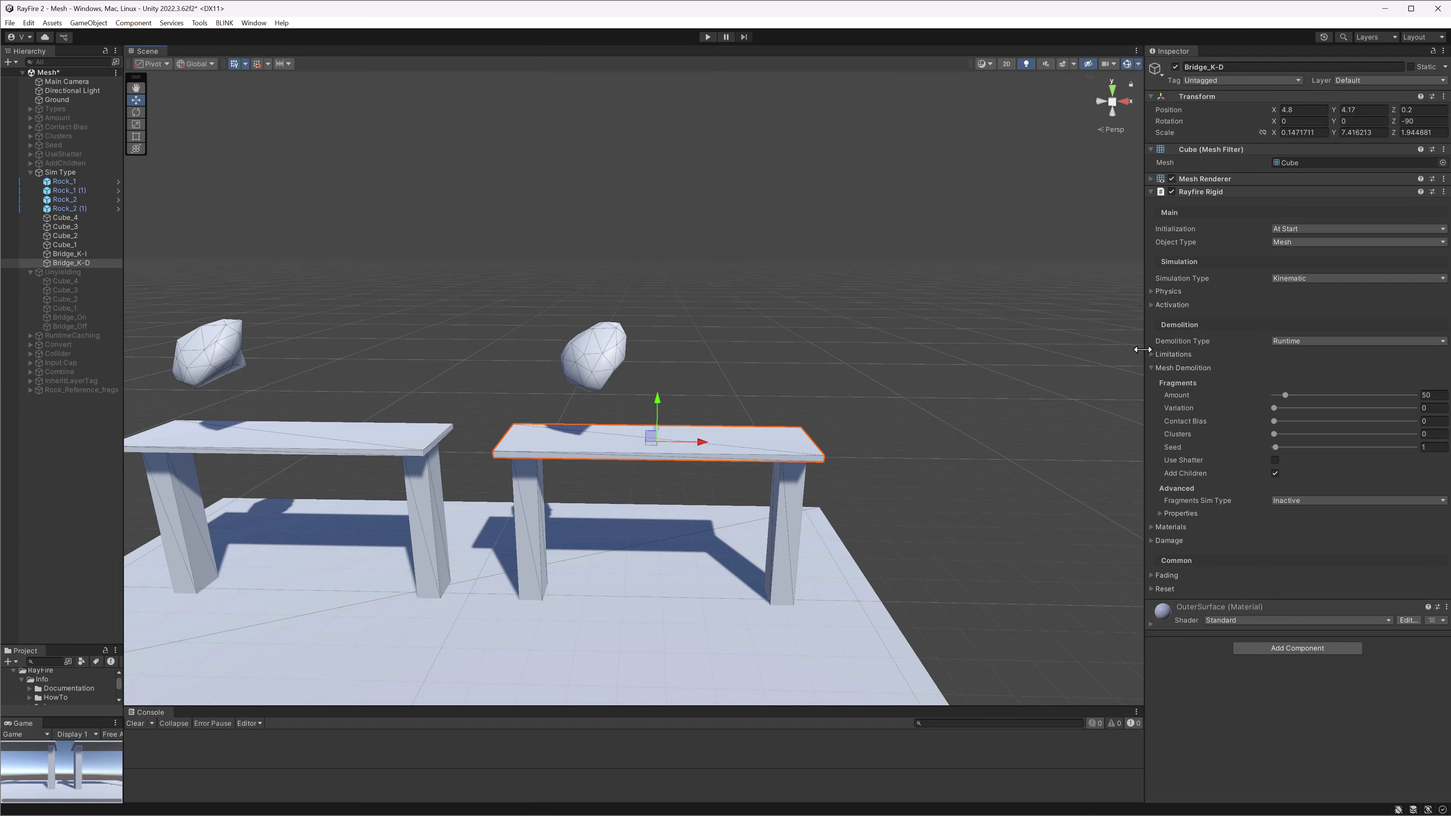
left_click(1174, 305)
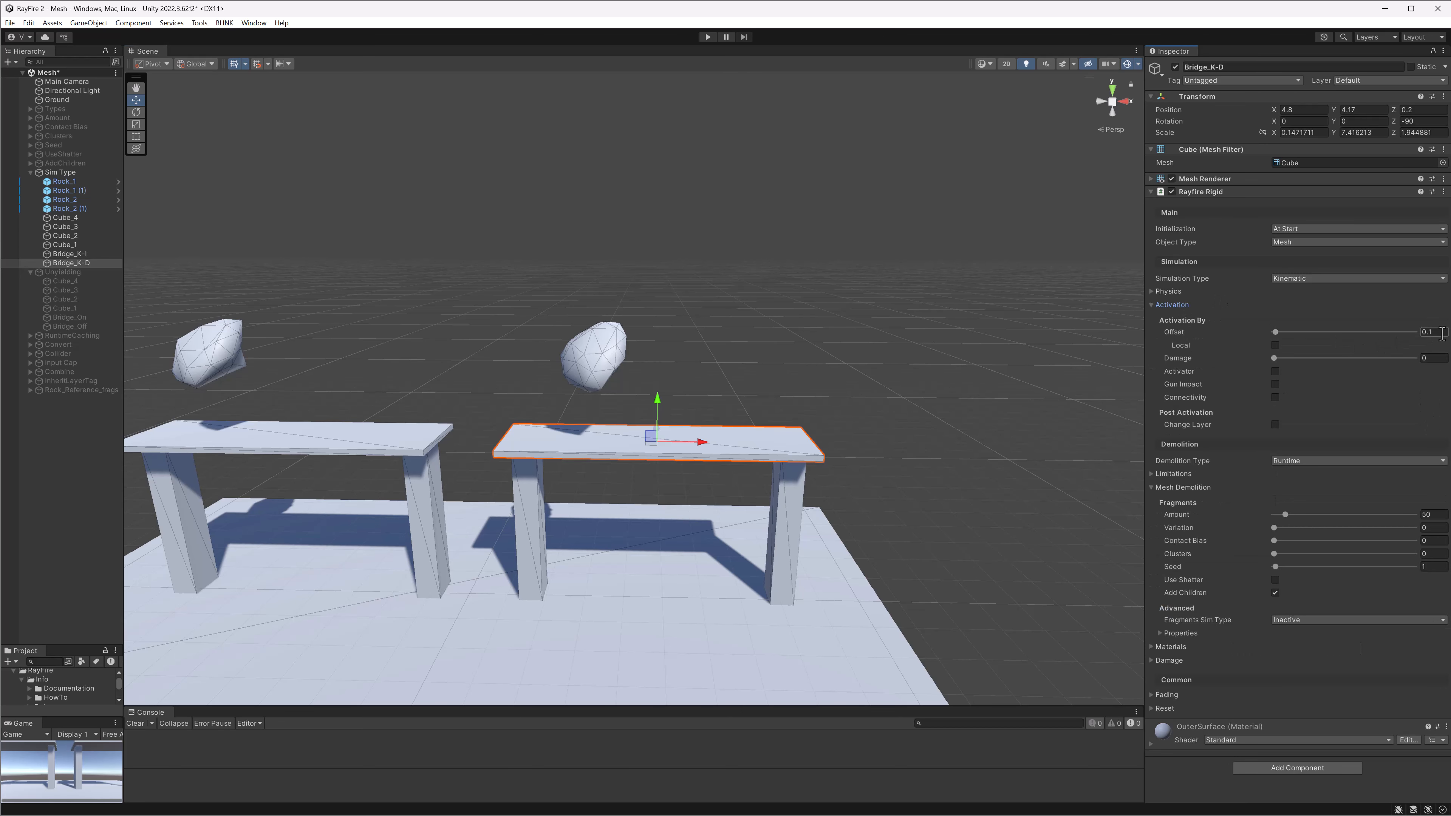
Run the scene again and initialize only Rock_2 (1) so it falls onto Bridge_K-D
left_click(707, 38)
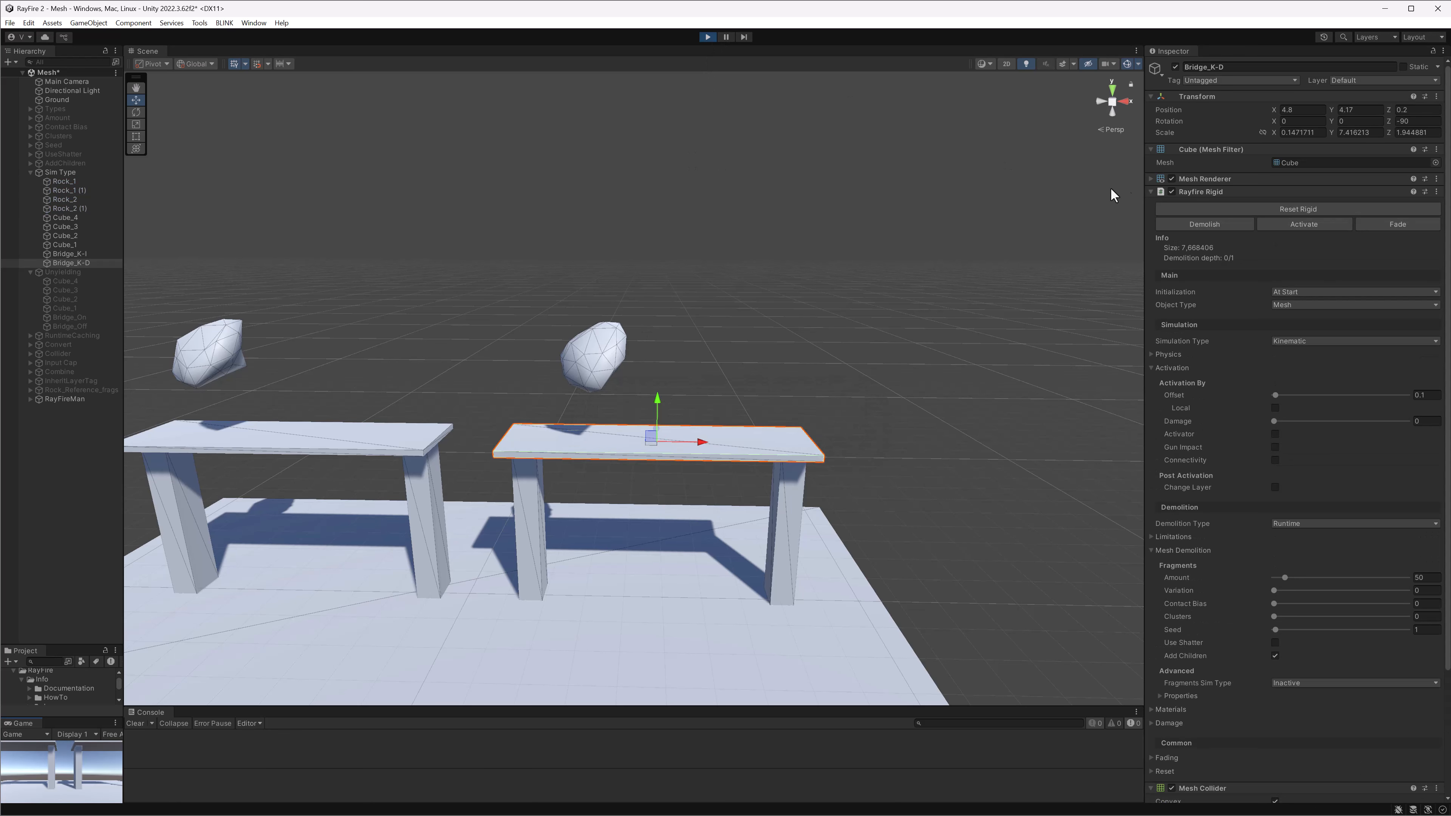
left_click(1196, 198)
left_click(570, 356)
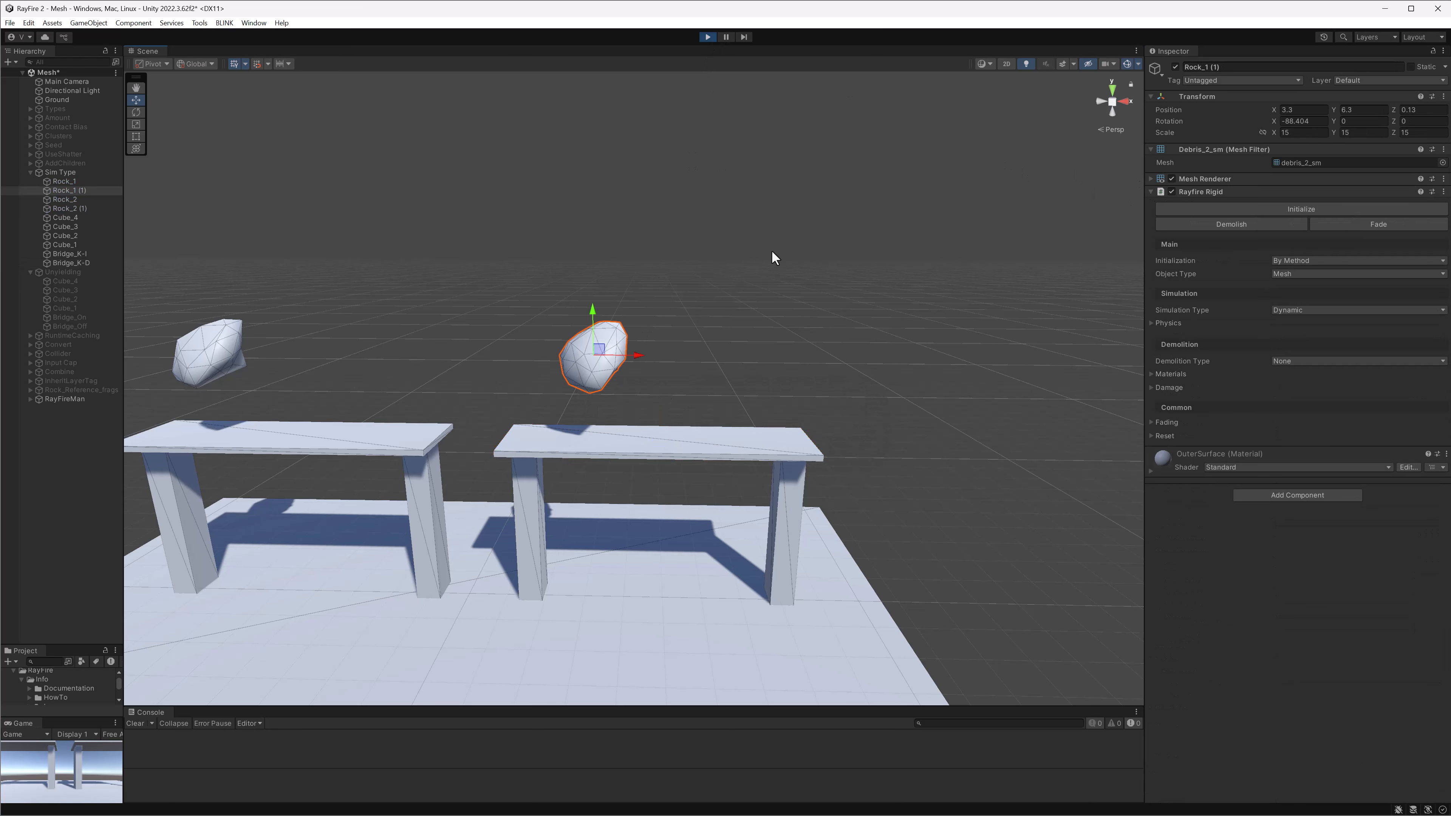
scroll(743, 223, "down", 3)
middle_click_drag(703, 189, 708, 248)
left_click(690, 130)
left_click(1253, 207)
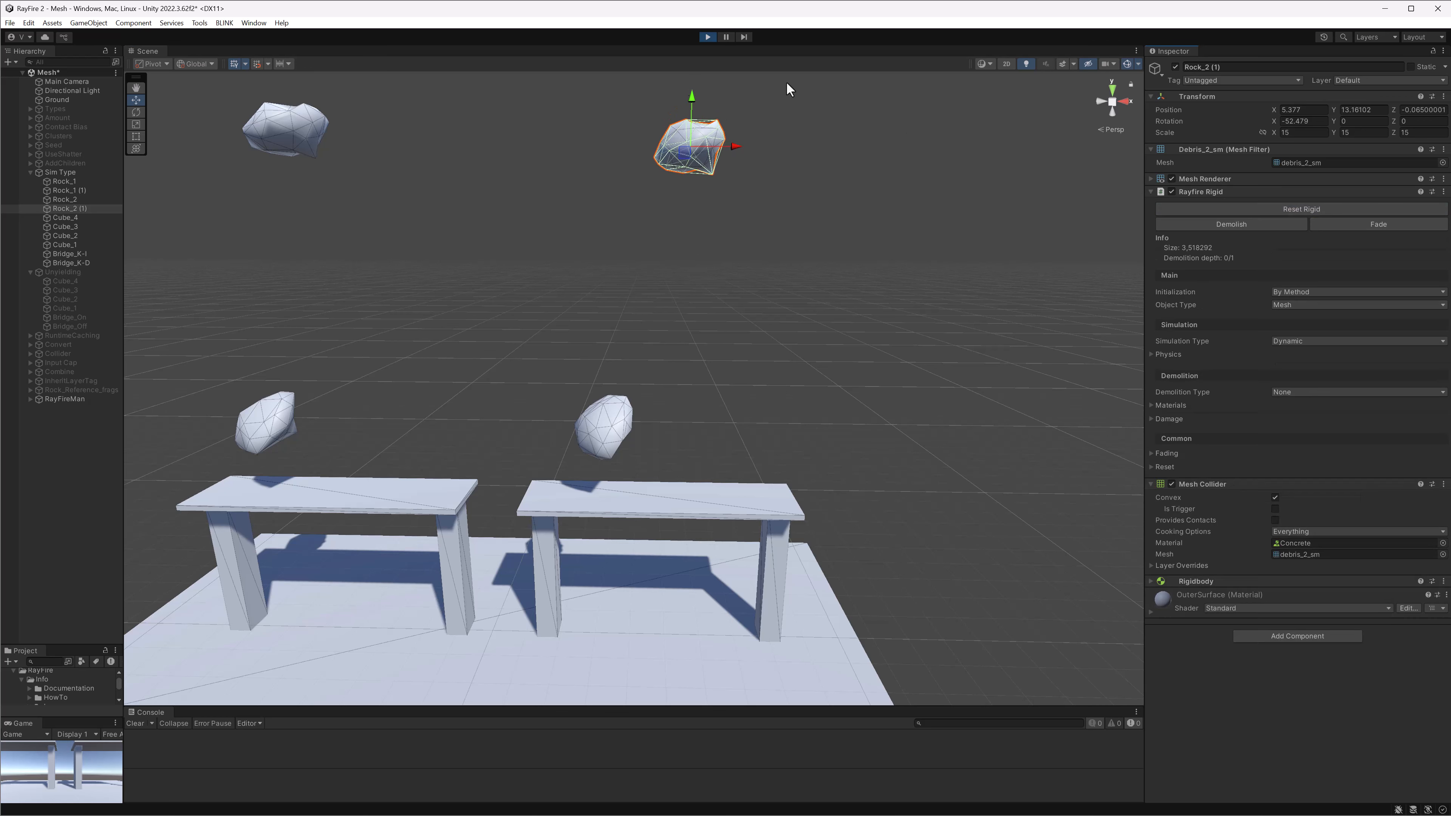
Select a Bridge_K-D fragment beneath the rock and check its Simulation Type options and activation Offset
left_click(711, 504)
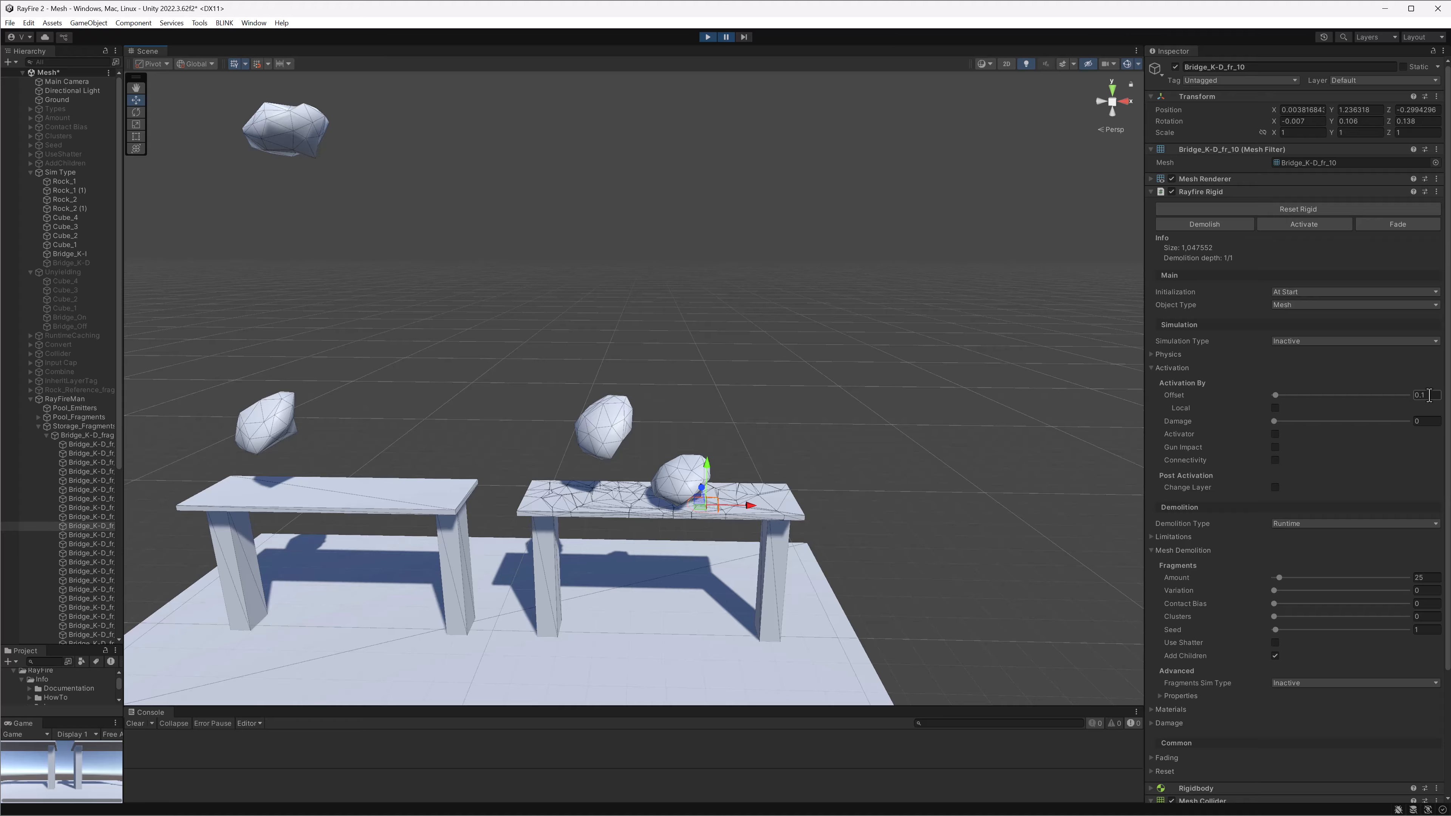
scroll(1428, 395, "down", 2)
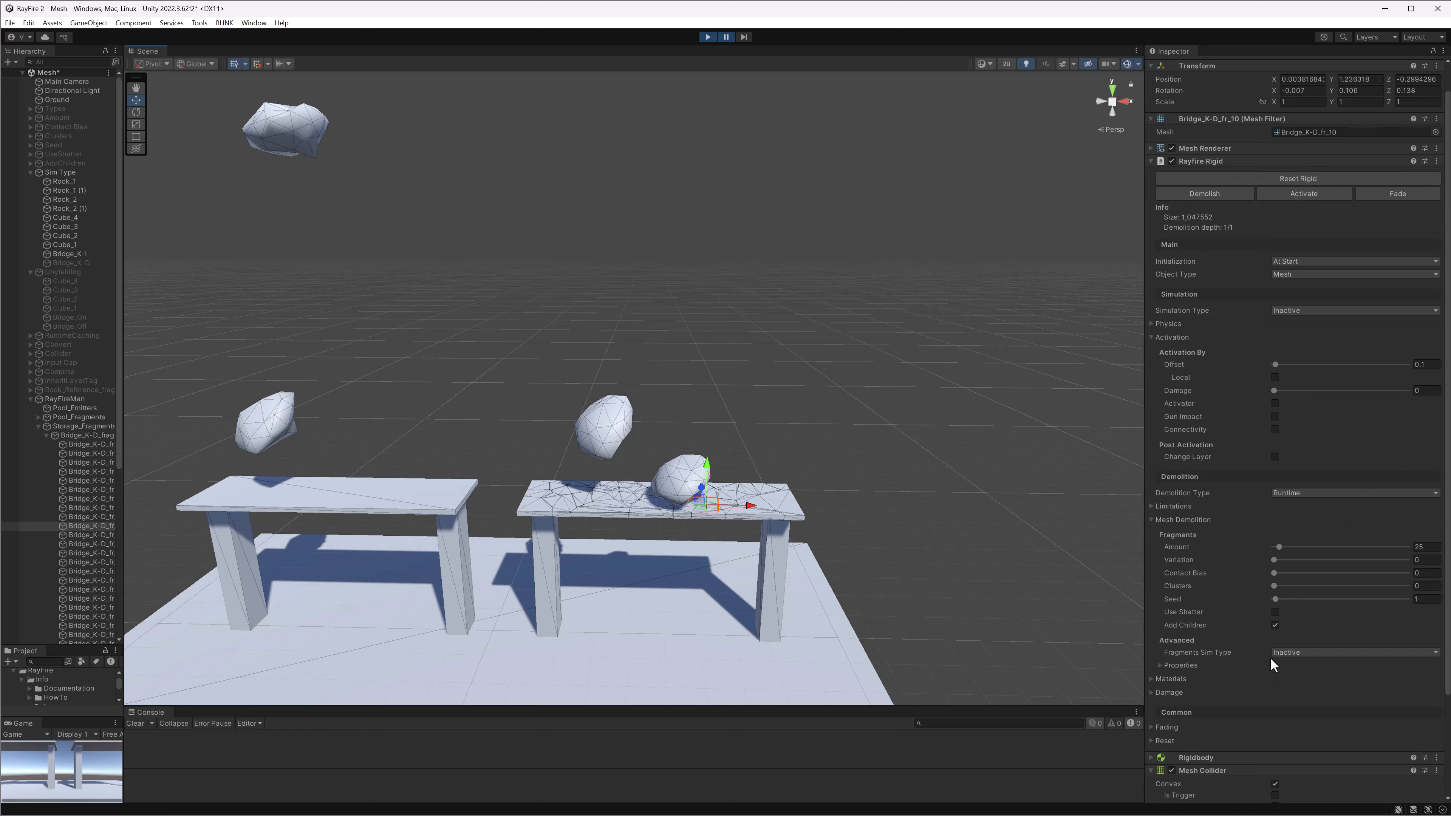
left_click(1284, 311)
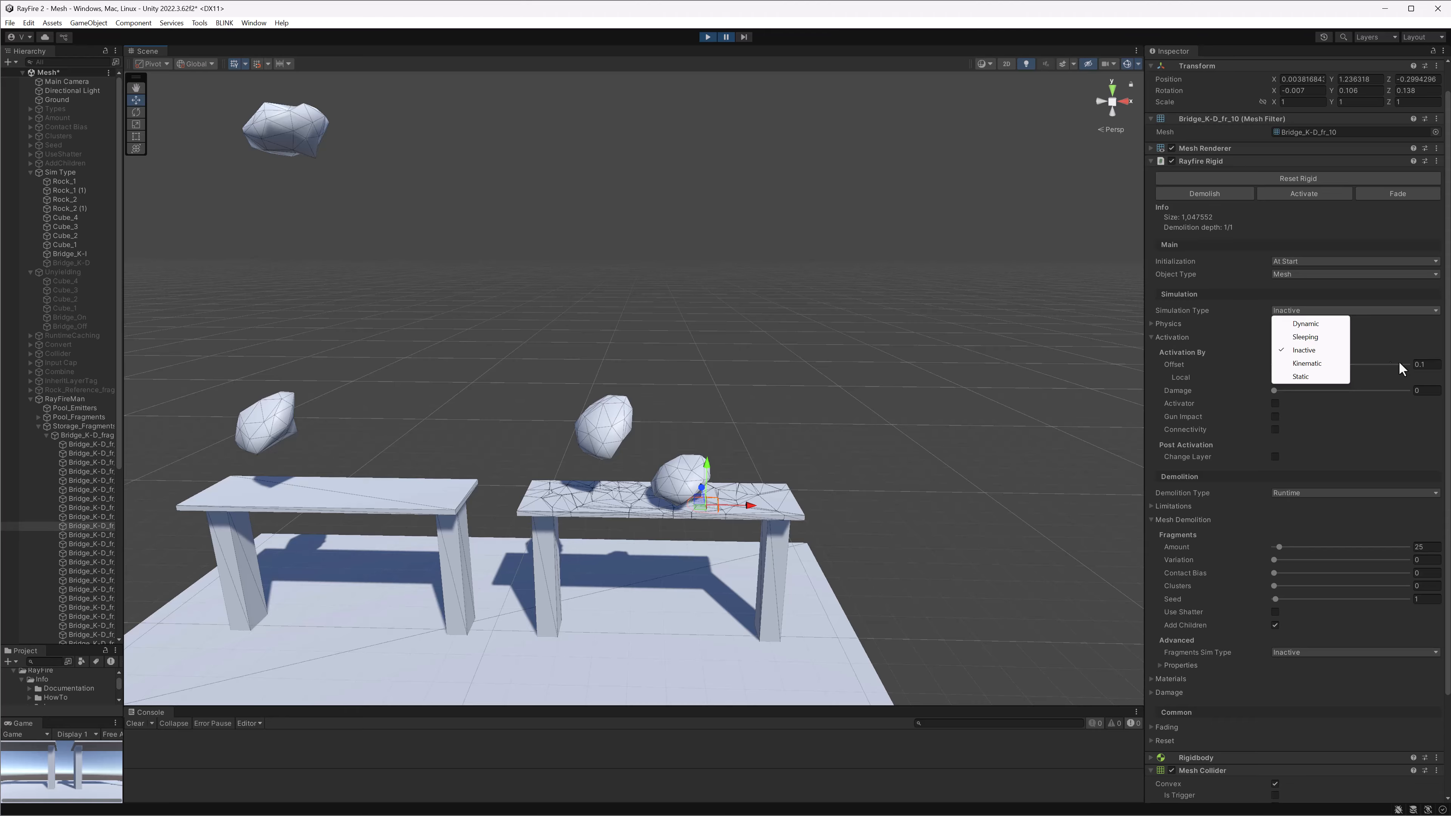
left_click(1427, 364)
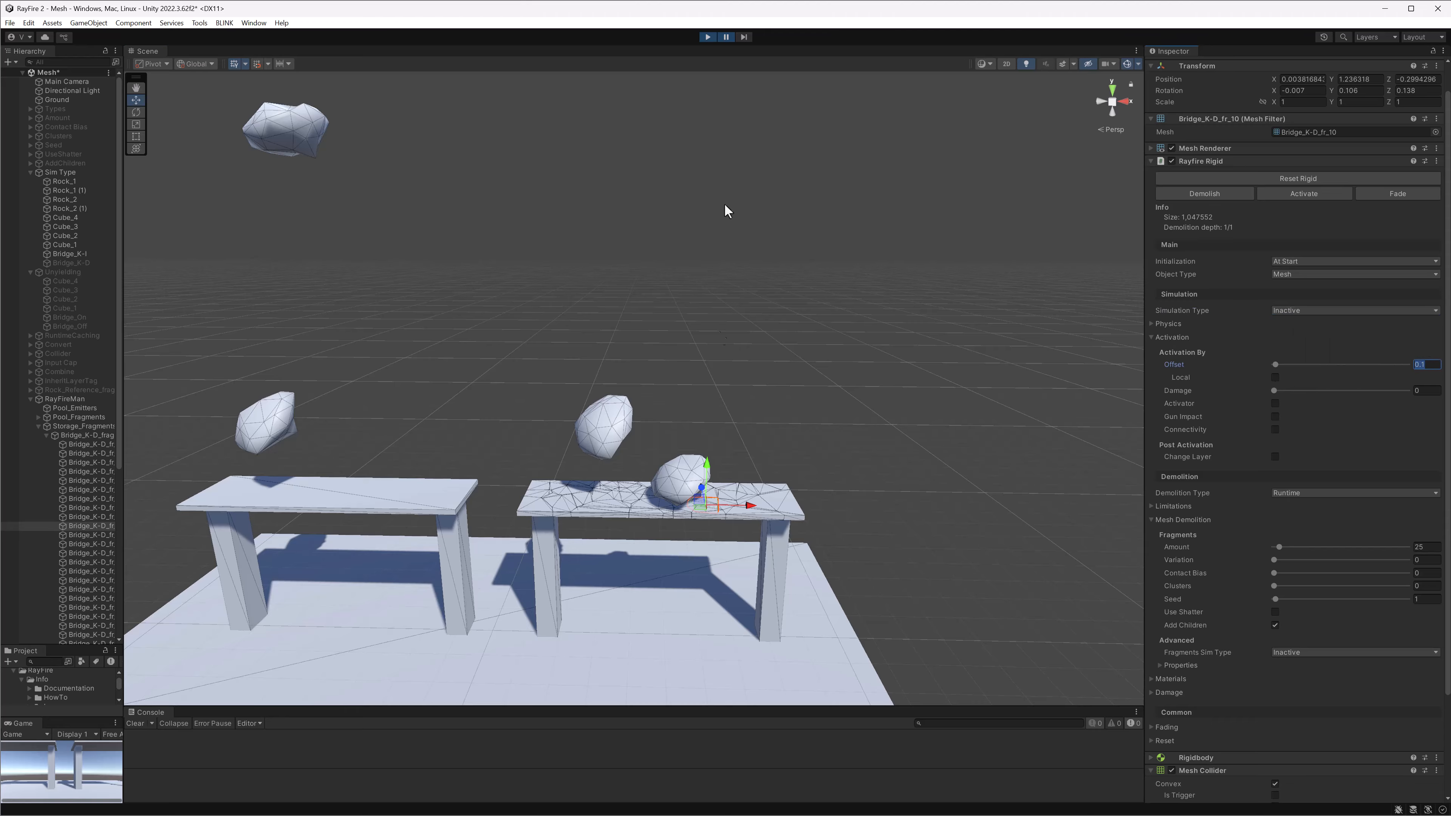
Resume the simulation to watch the Bridge_K-D fragments react to the rock, and check the selected fragment's Fragments Sim Type
left_click(726, 37)
middle_click_drag(604, 534, 757, 449)
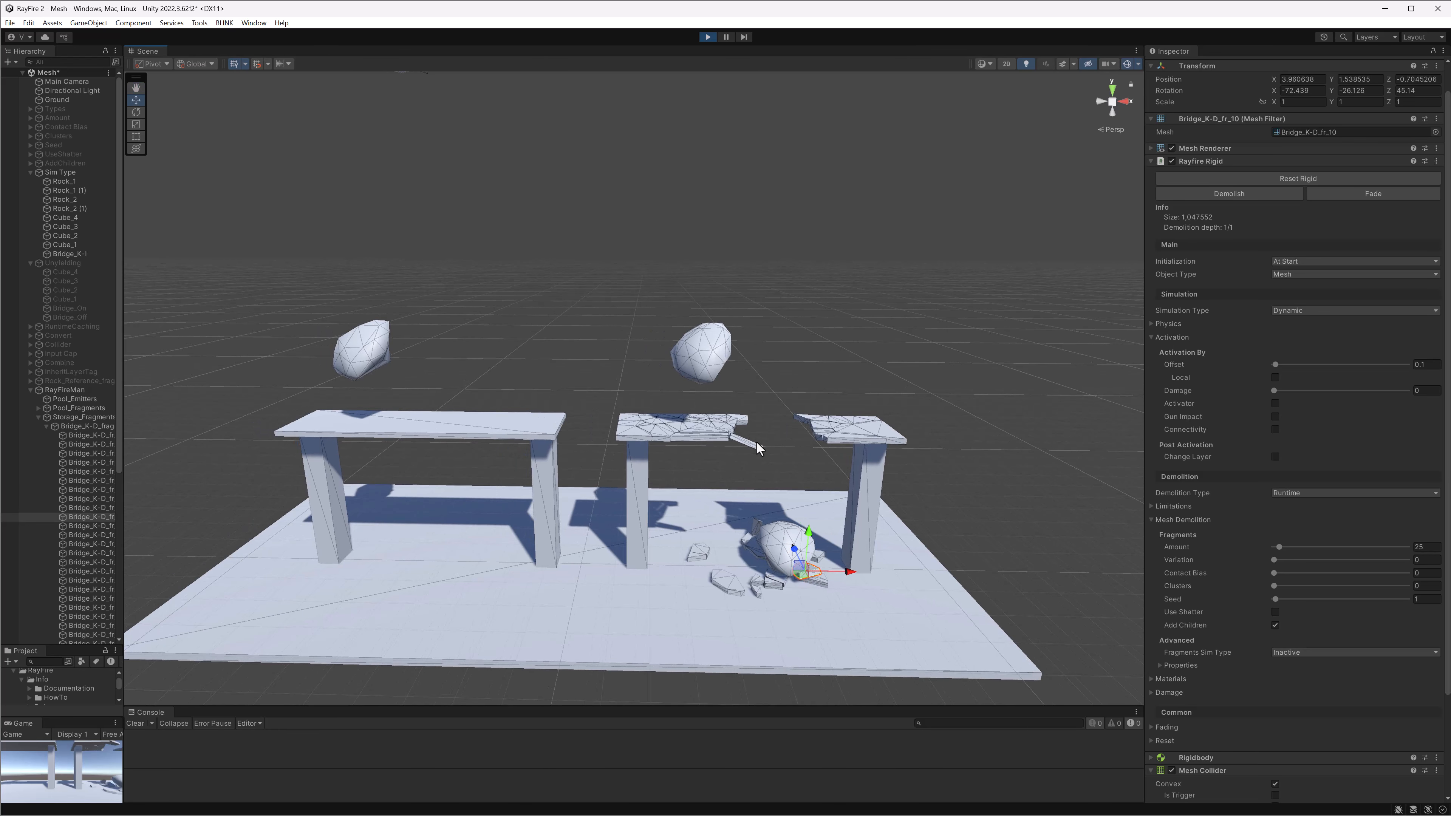
left_click(1292, 655)
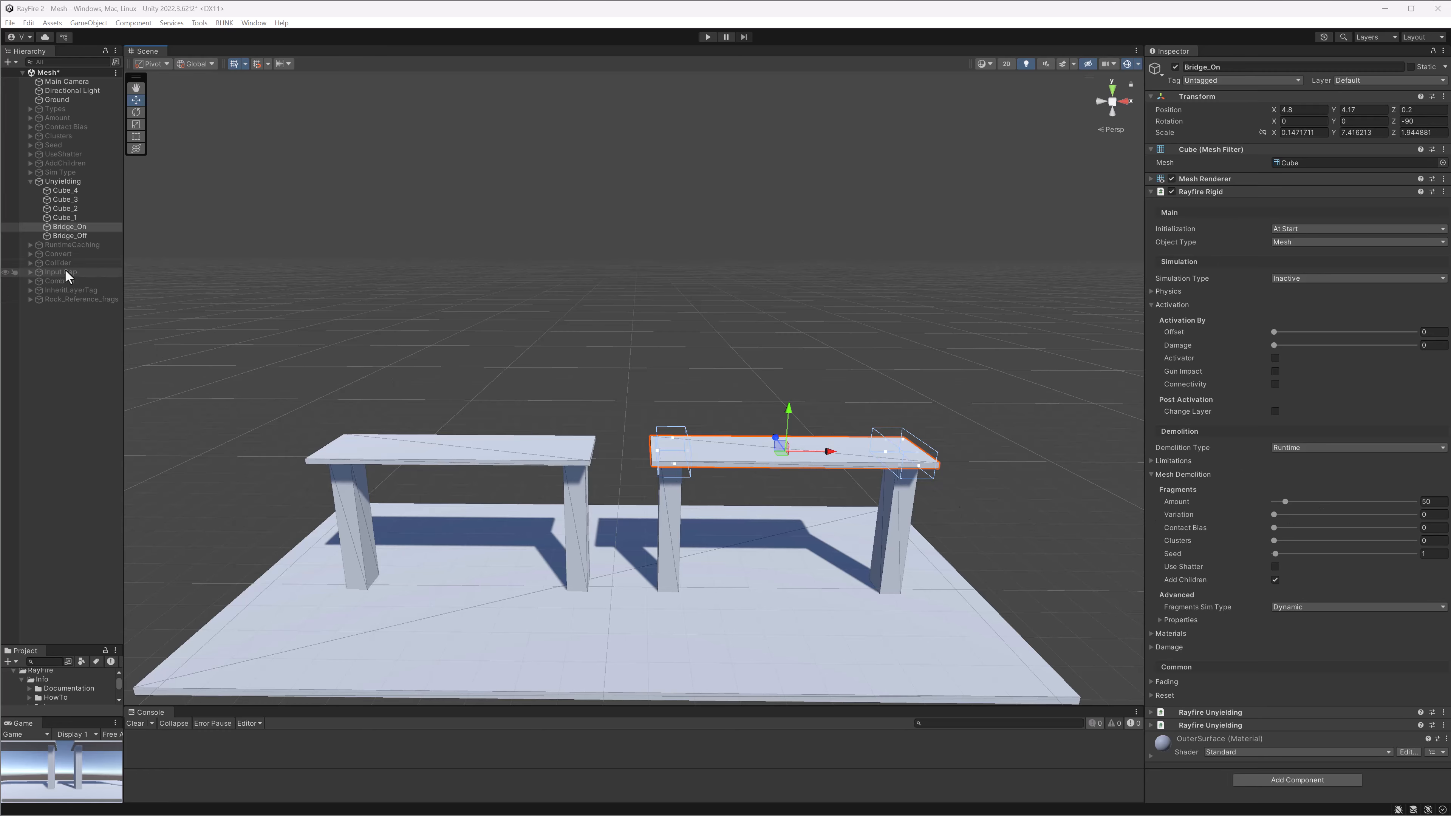
Collapse the Rayfire Rigid component of Bridge_On and expand both of its Rayfire Unyielding components
left_click(1213, 191)
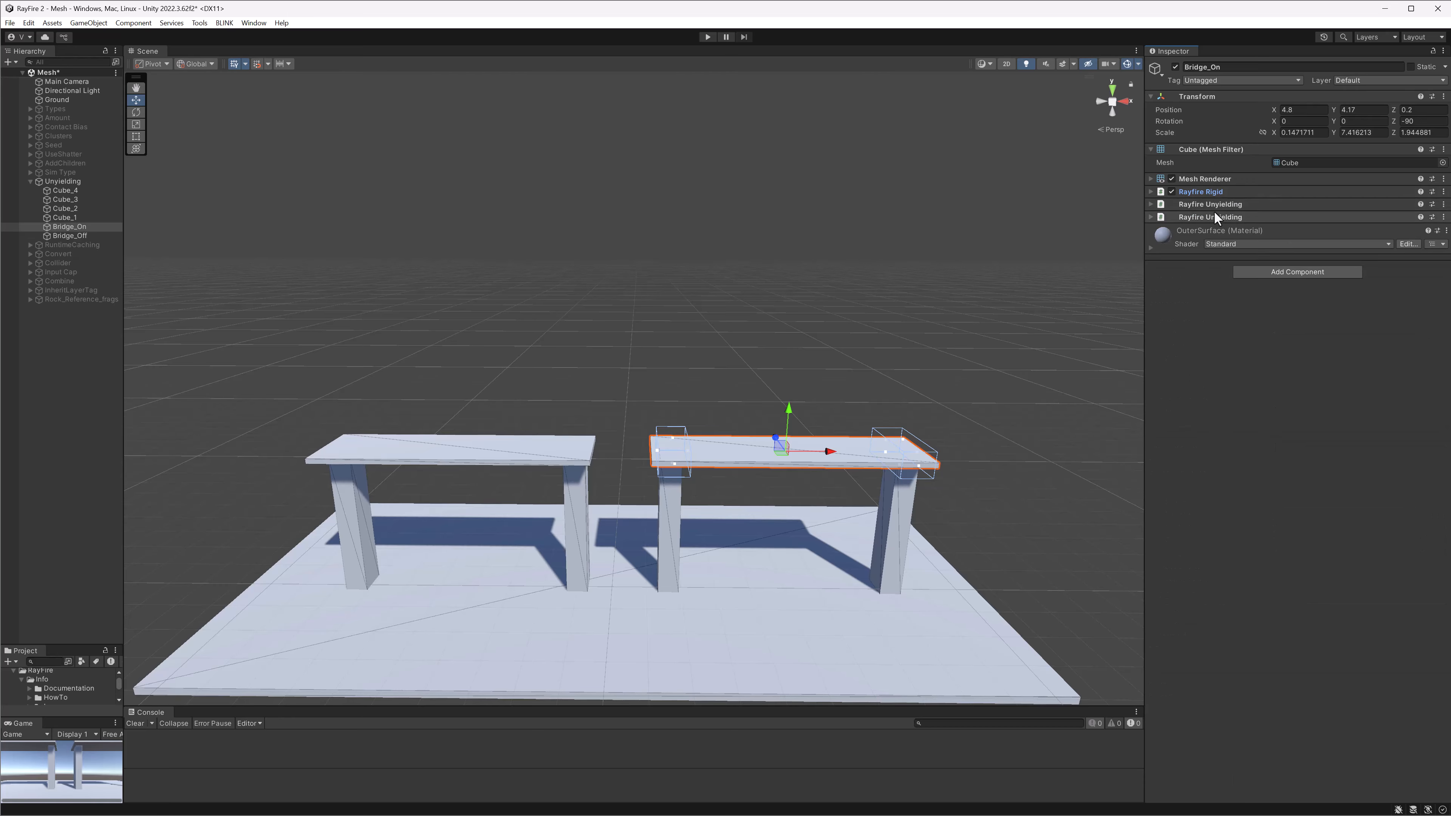
left_click(1214, 204)
left_click(1222, 354)
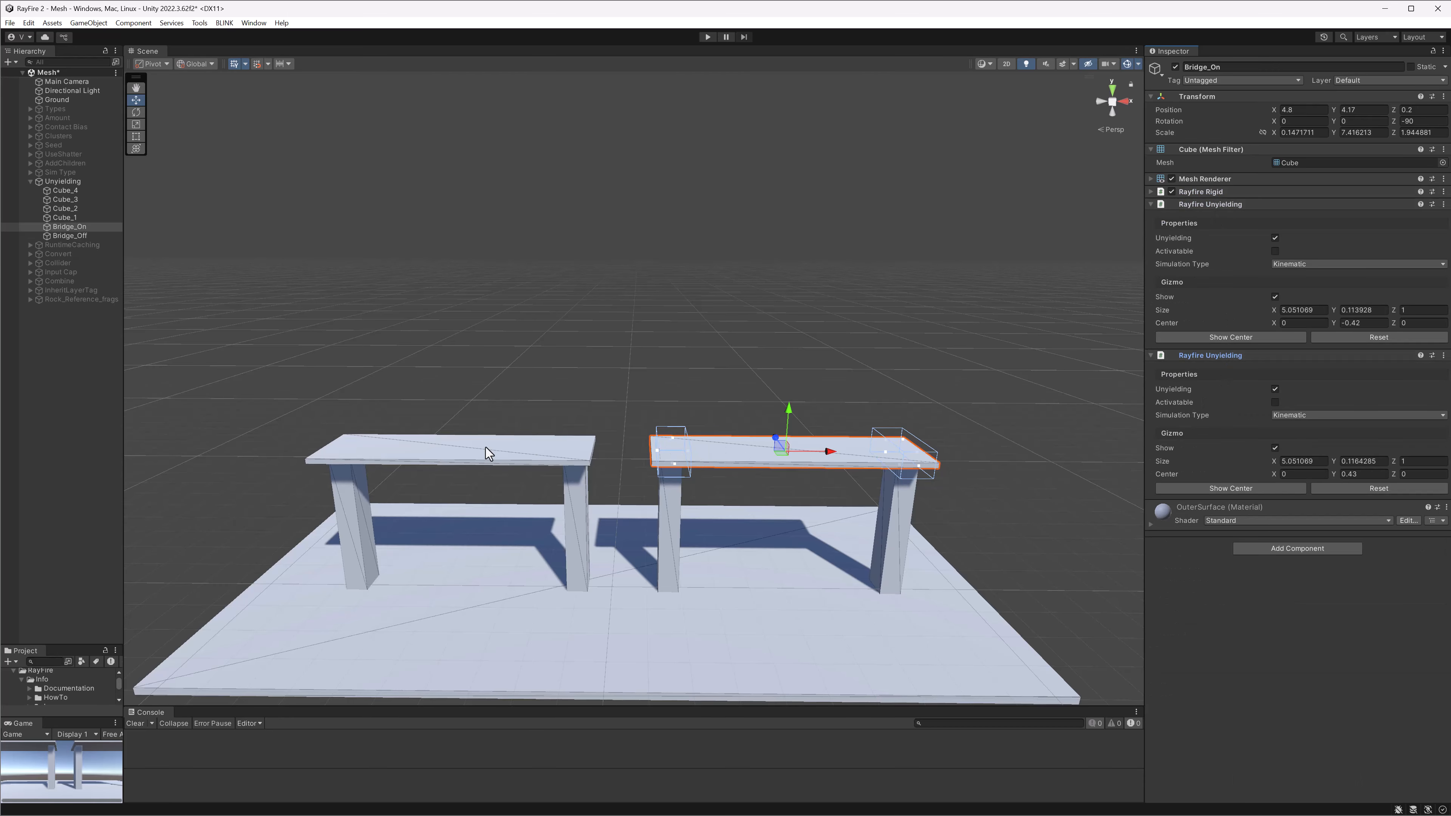
Select Bridge_Off and review its Rayfire Rigid simulation, demolition and Mesh Demolition settings
left_click(474, 449)
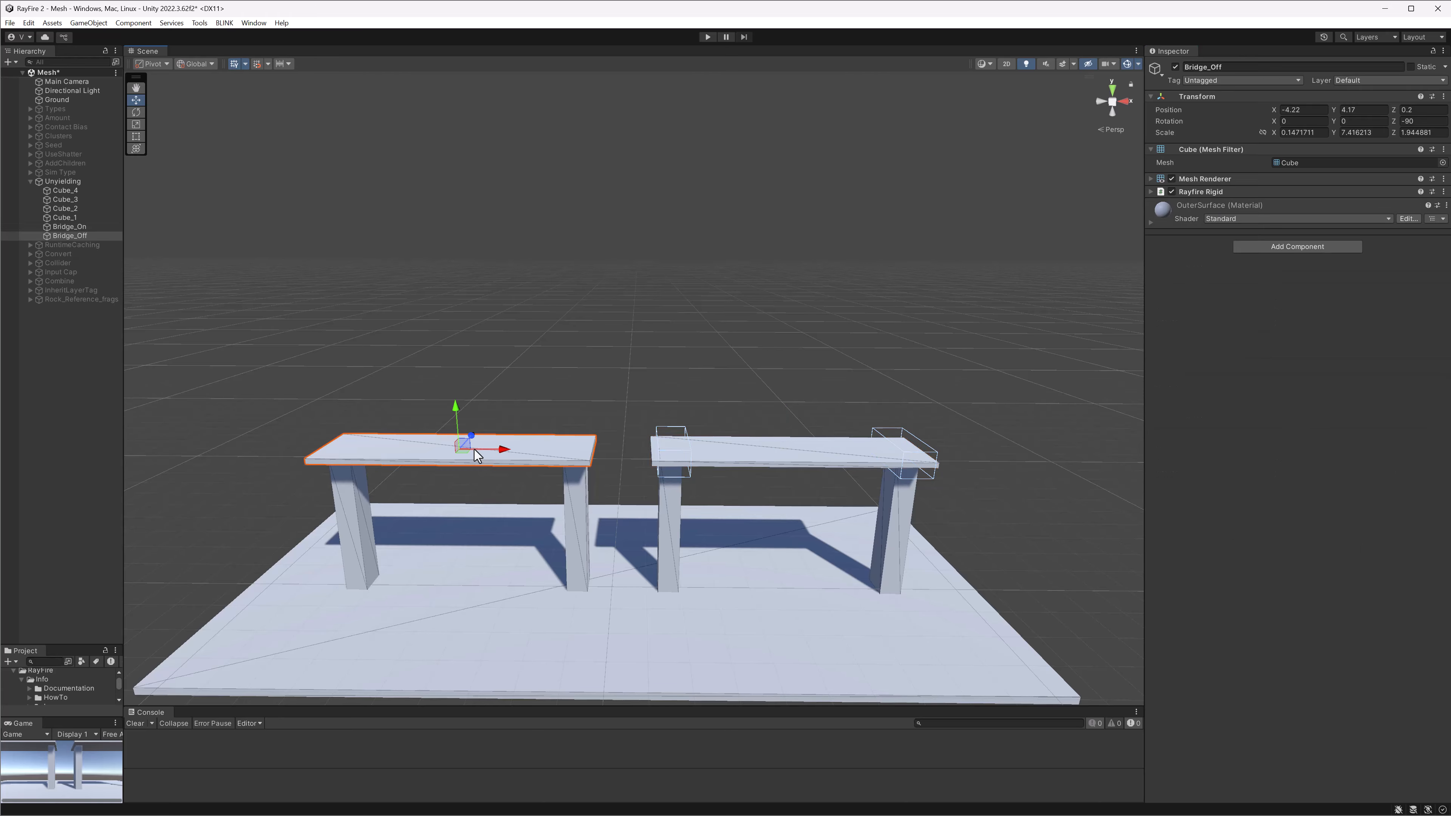
left_click(1228, 192)
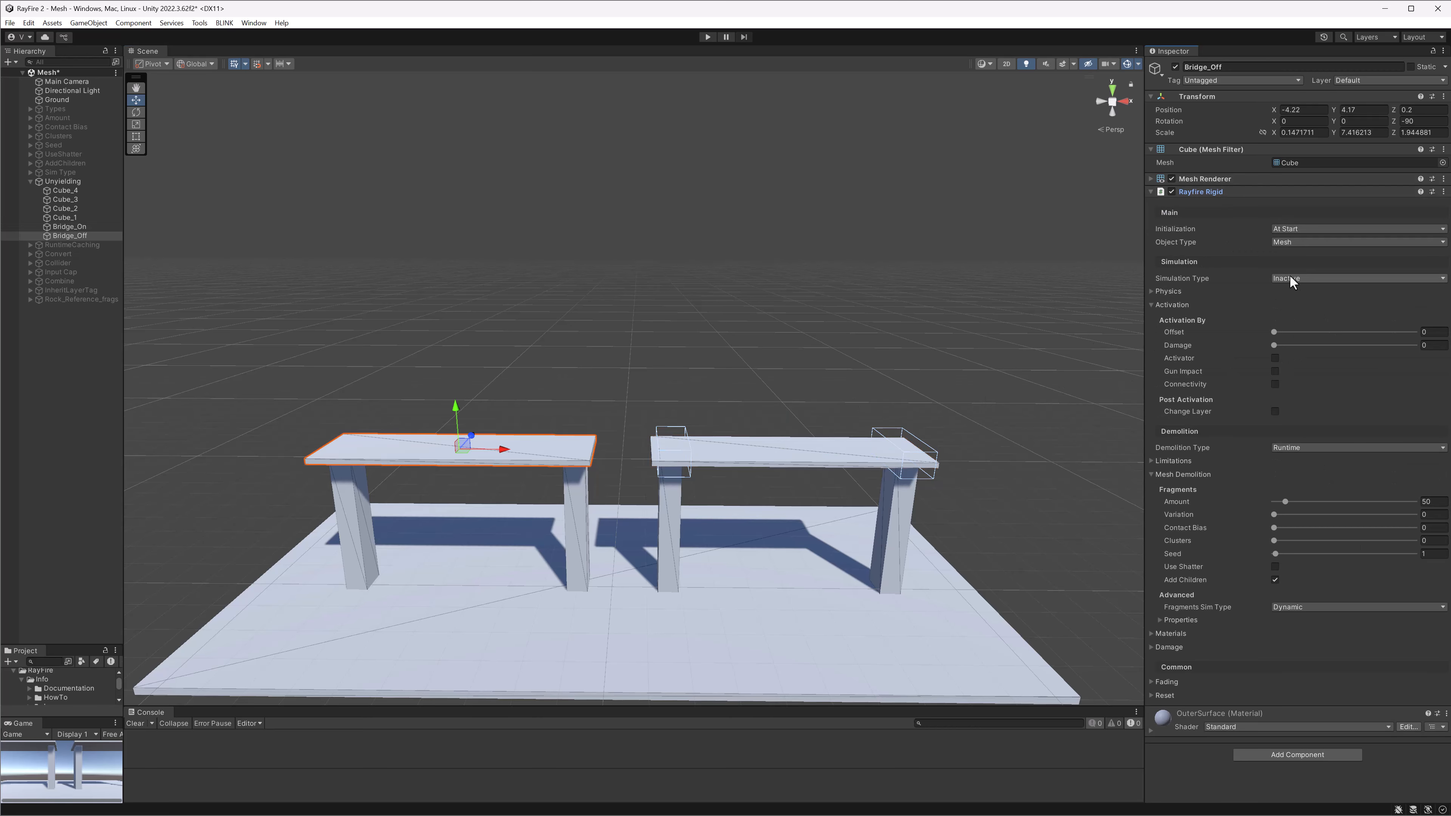
left_click(1170, 474)
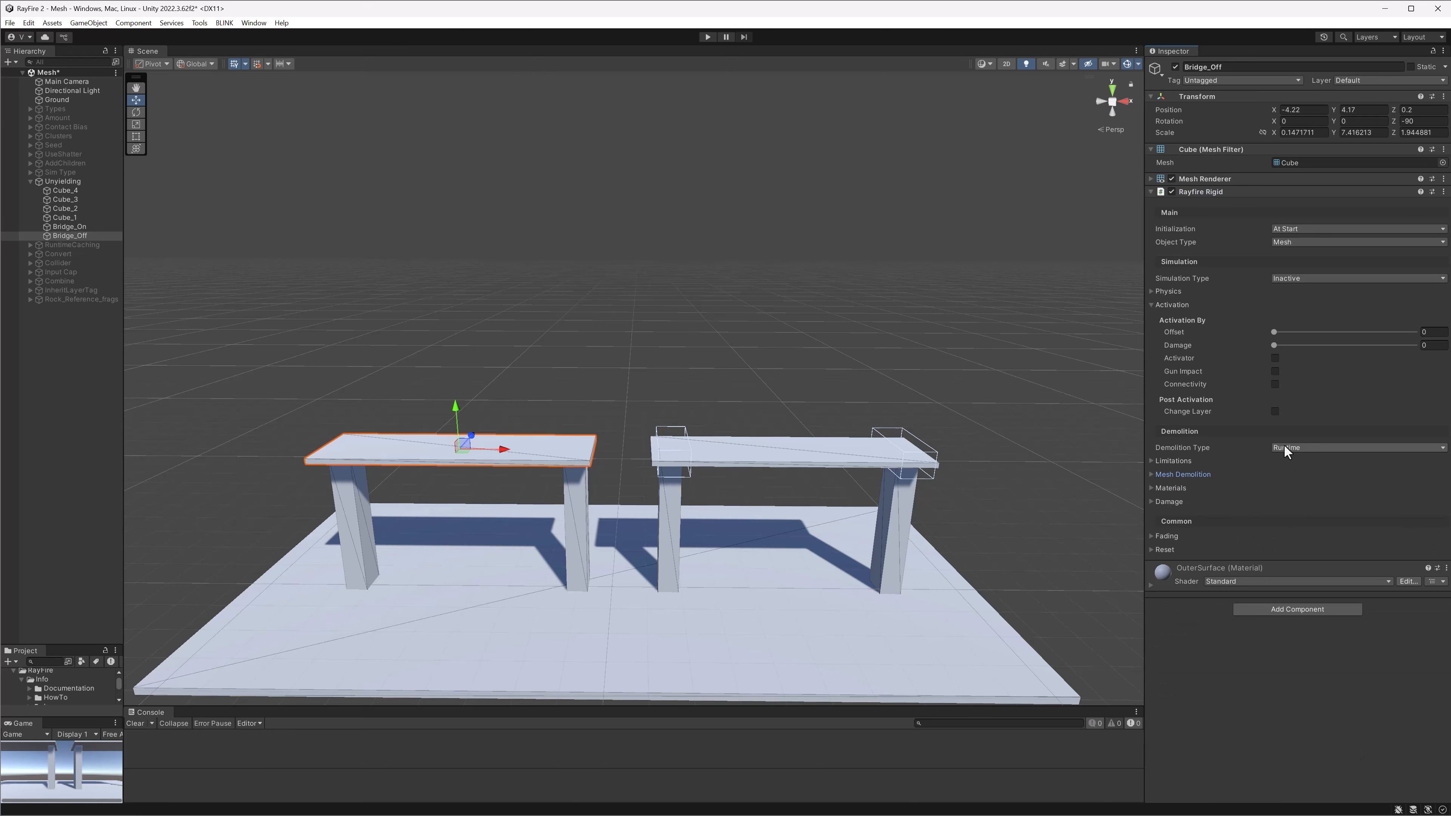
left_click(1180, 474)
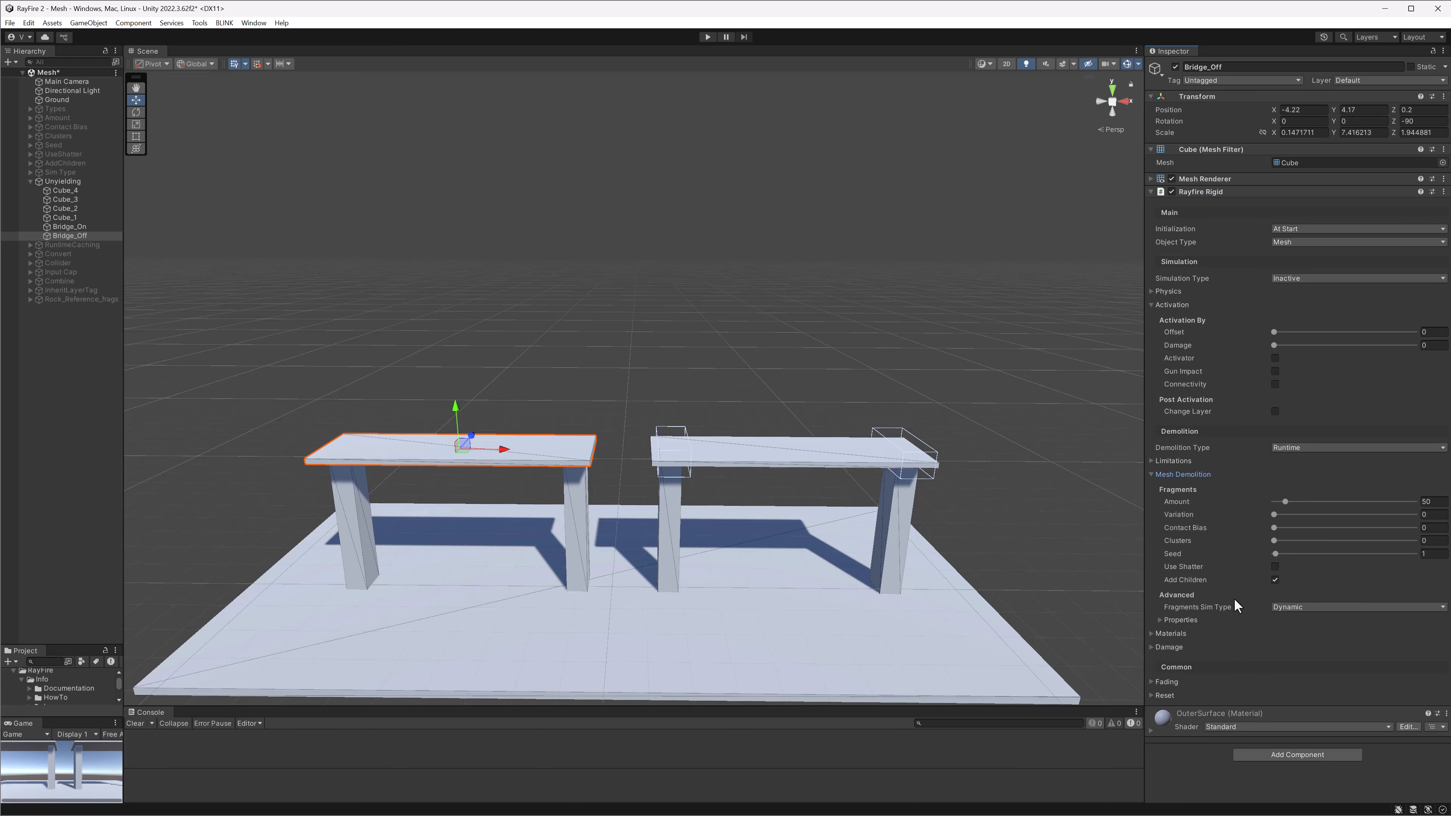
Run the scene and demolish Bridge_Off
left_click(708, 37)
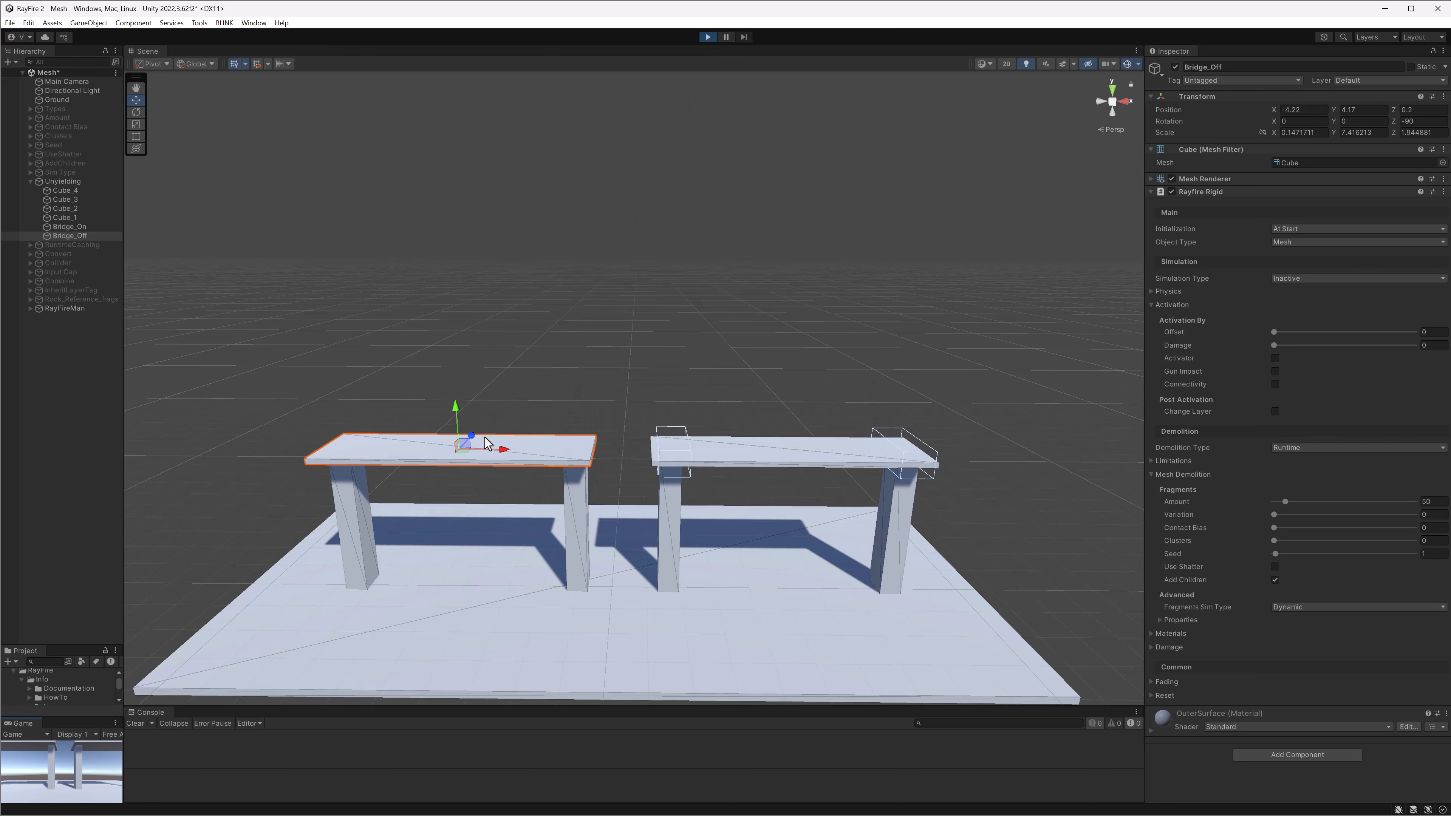
left_click(1216, 223)
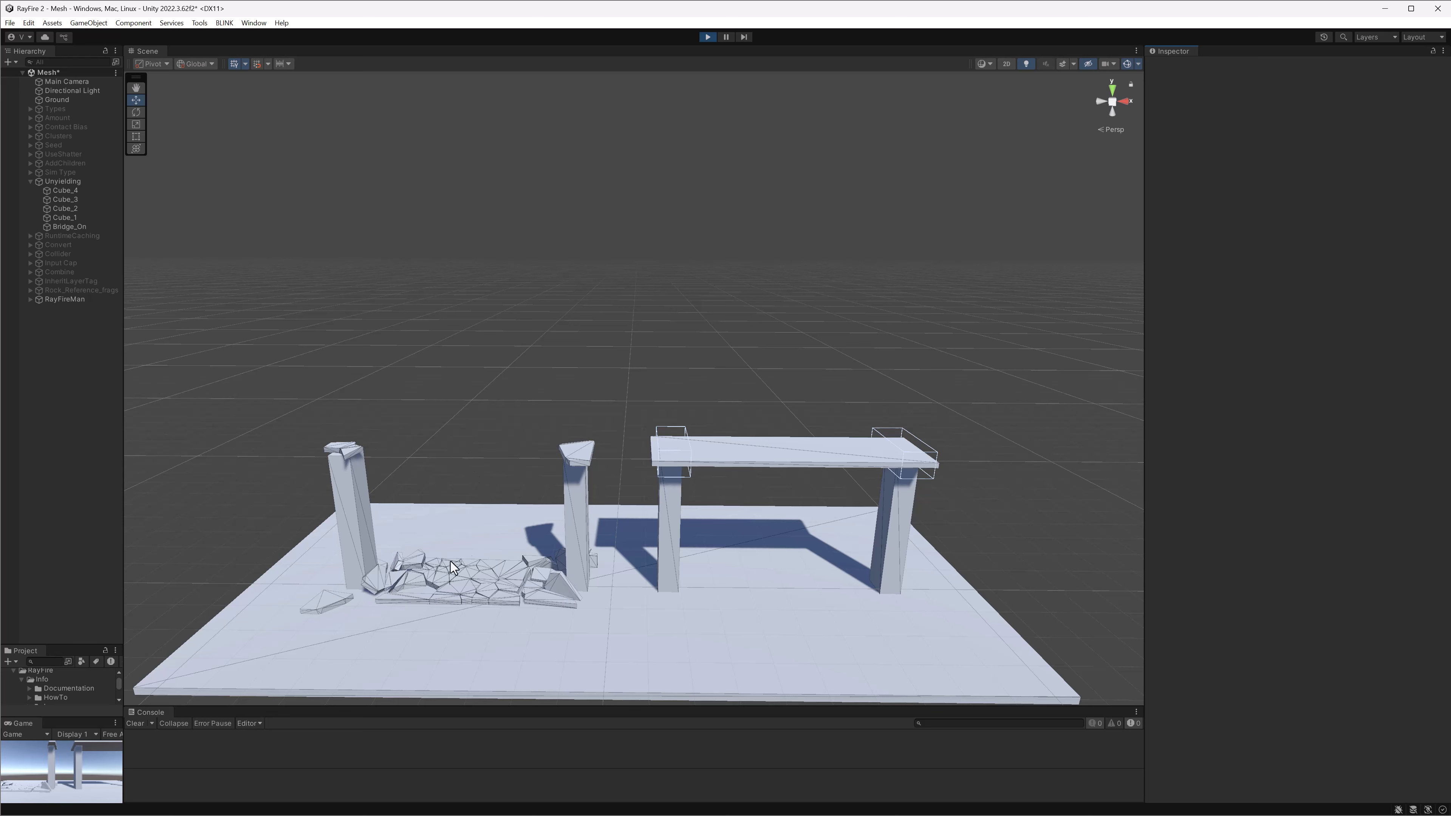
Select Bridge_On in the running scene and collapse its Rayfire Rigid component to expose the Rayfire Unyielding settings
left_click(770, 455)
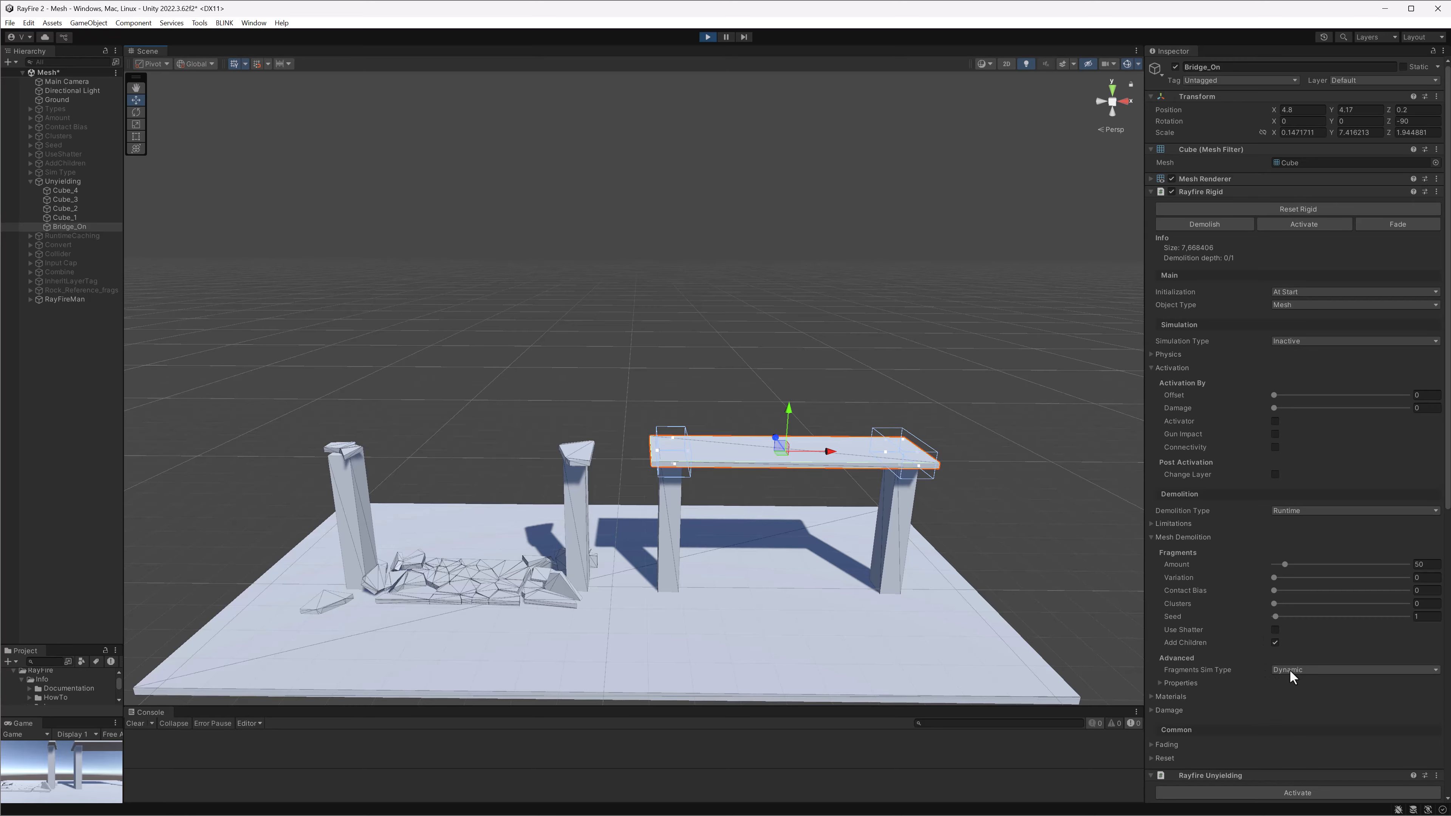
middle_click_drag(879, 420, 778, 447)
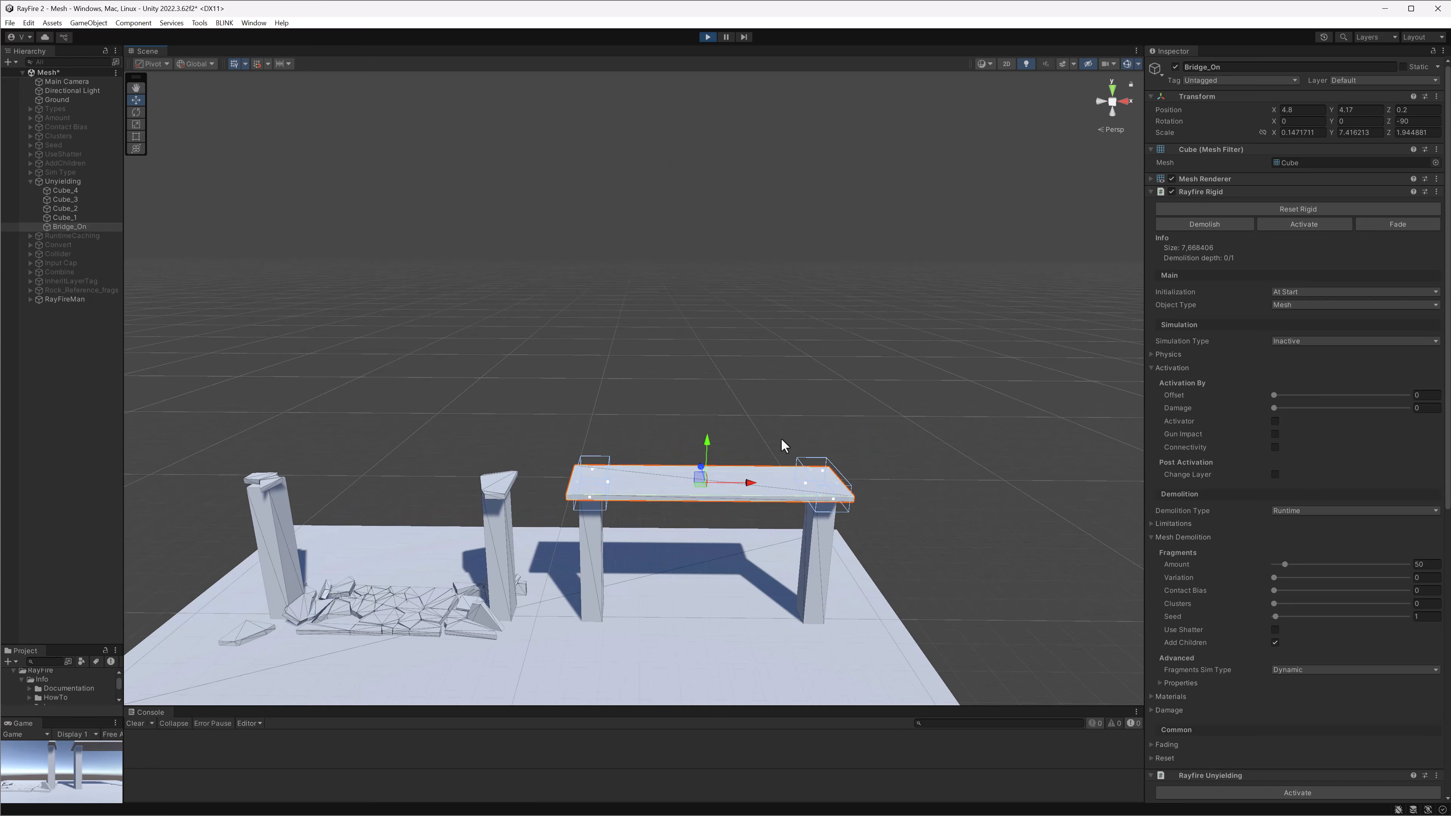
scroll(693, 522, "up", 5)
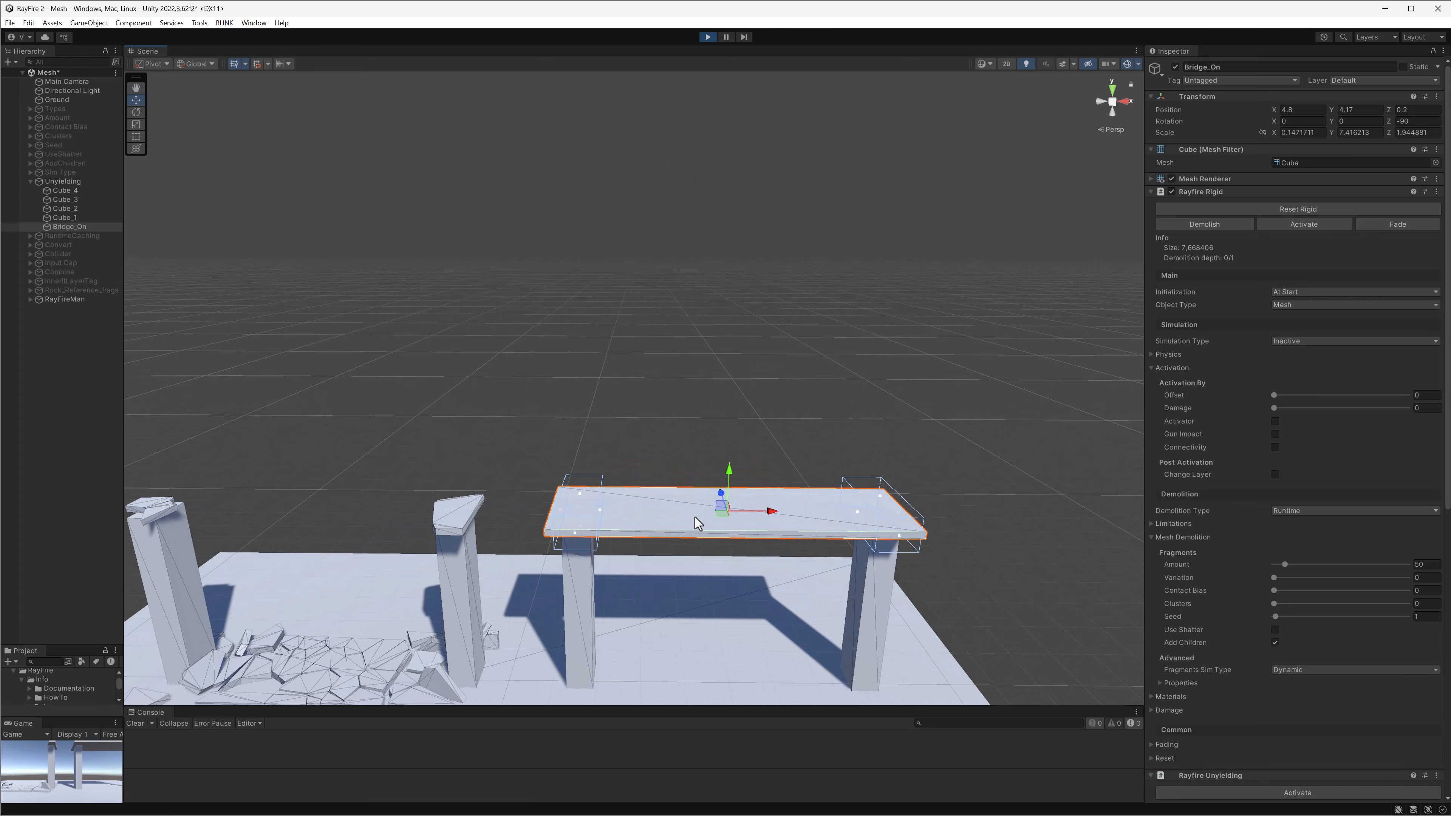
left_click(1200, 193)
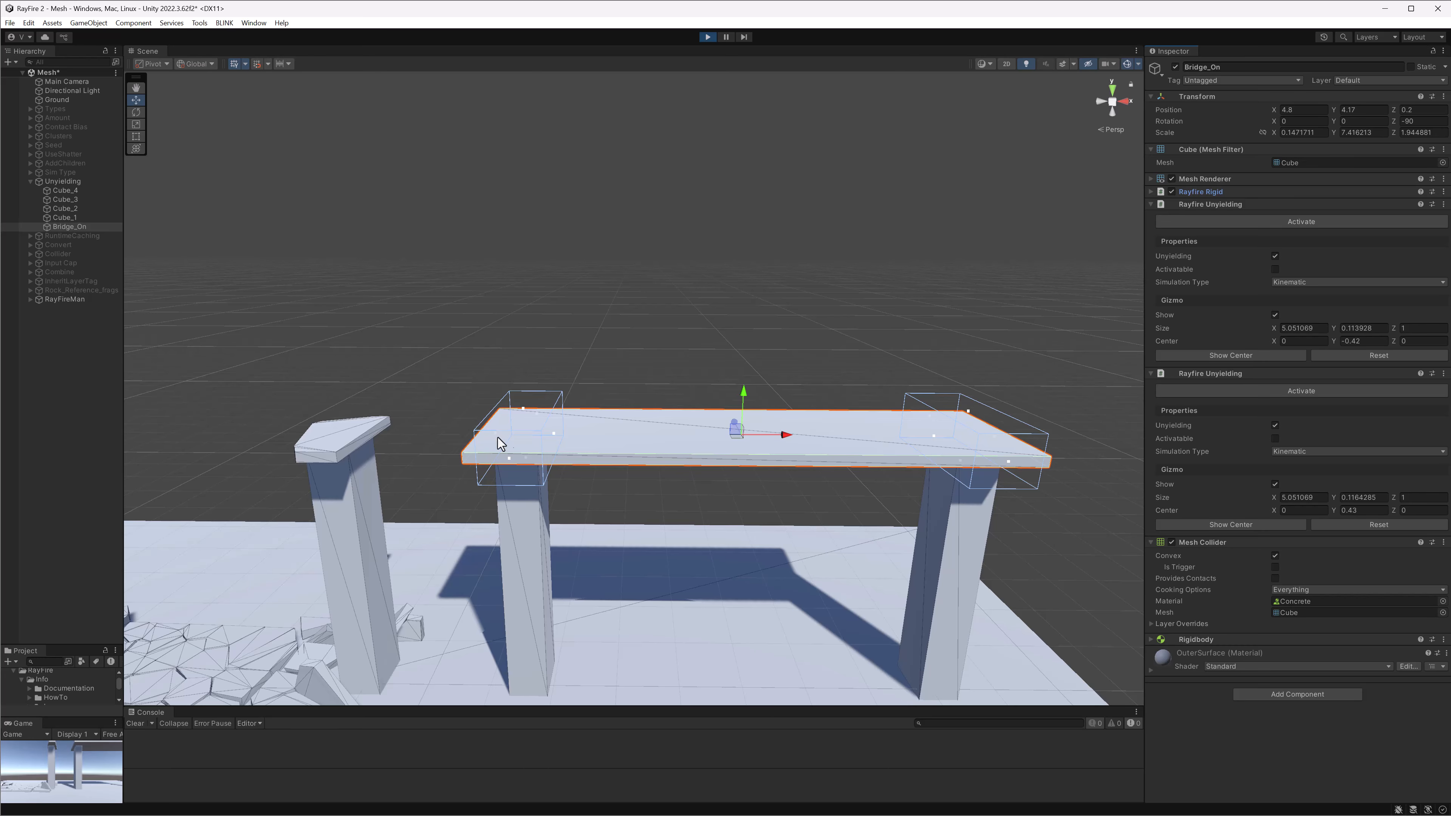
Widen the first unyielding gizmo of Bridge_On to a Y size of about 0.206, and collapse the Mesh Collider component
left_click_drag(555, 433, 576, 434)
left_click_drag(576, 433, 531, 435, "alt")
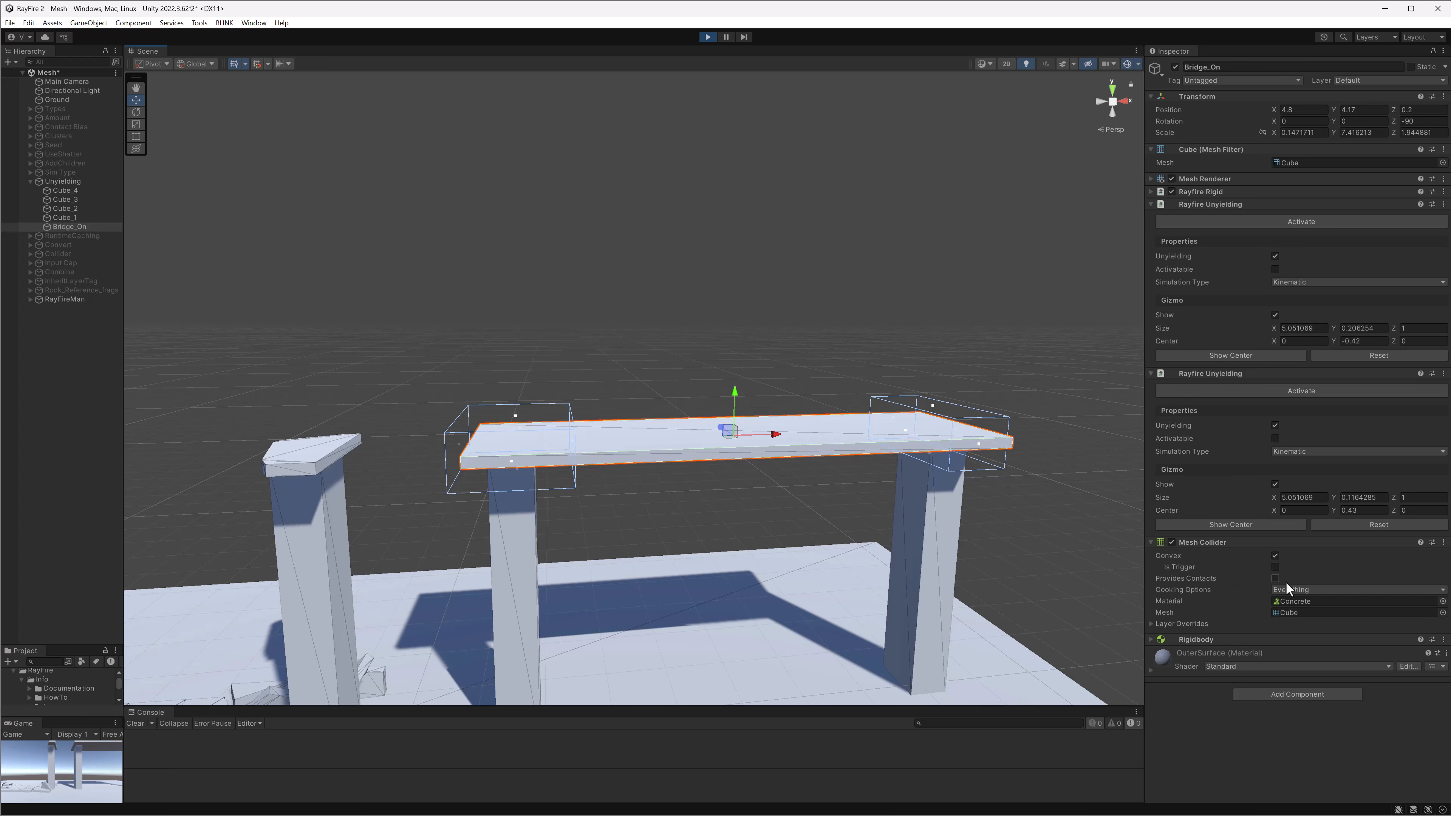
left_click(1205, 543)
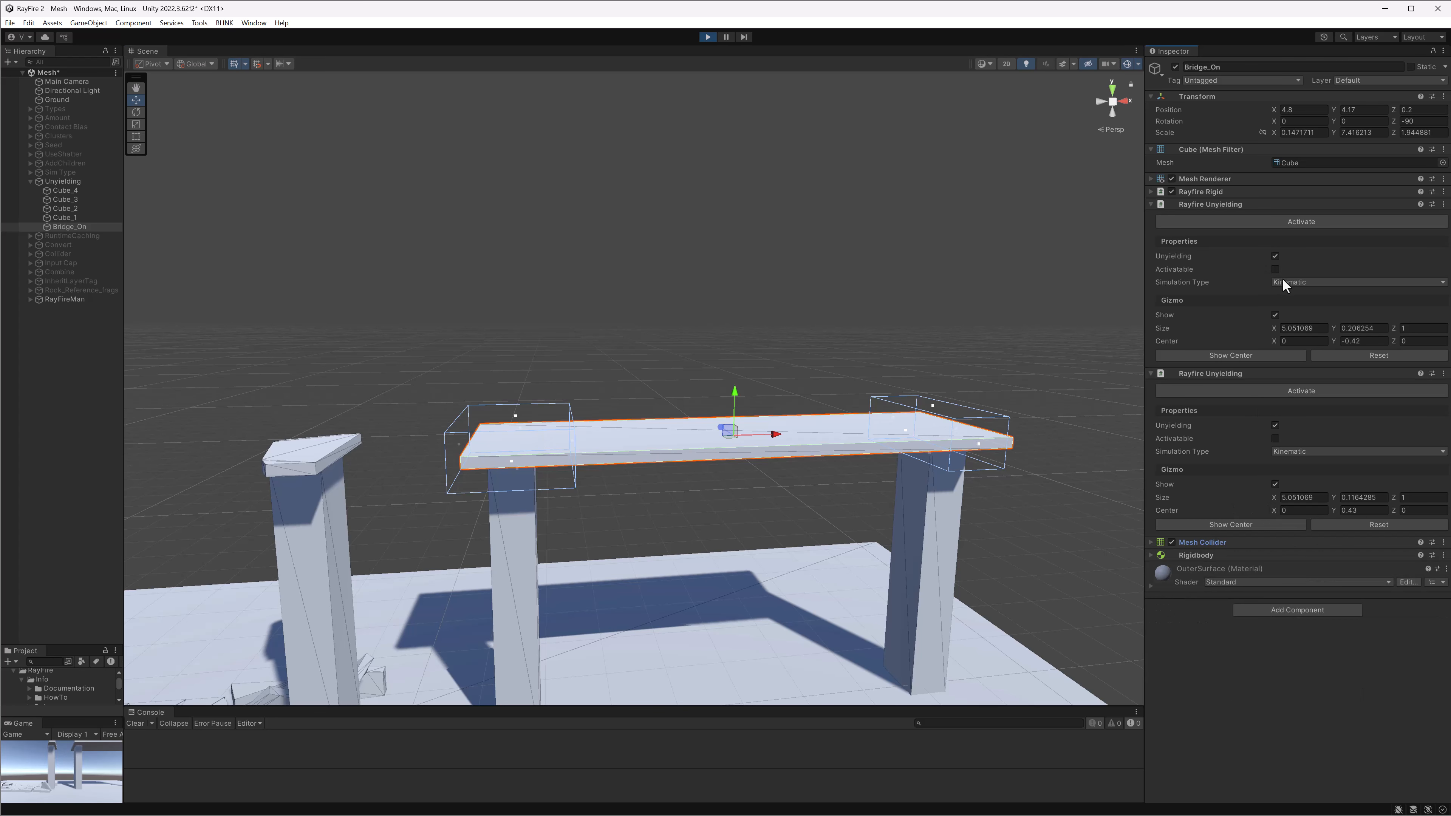
Review the Simulation Type options of both Bridge_On unyielding components and widen the second gizmo to an X size of about 5.52
left_click(1294, 283)
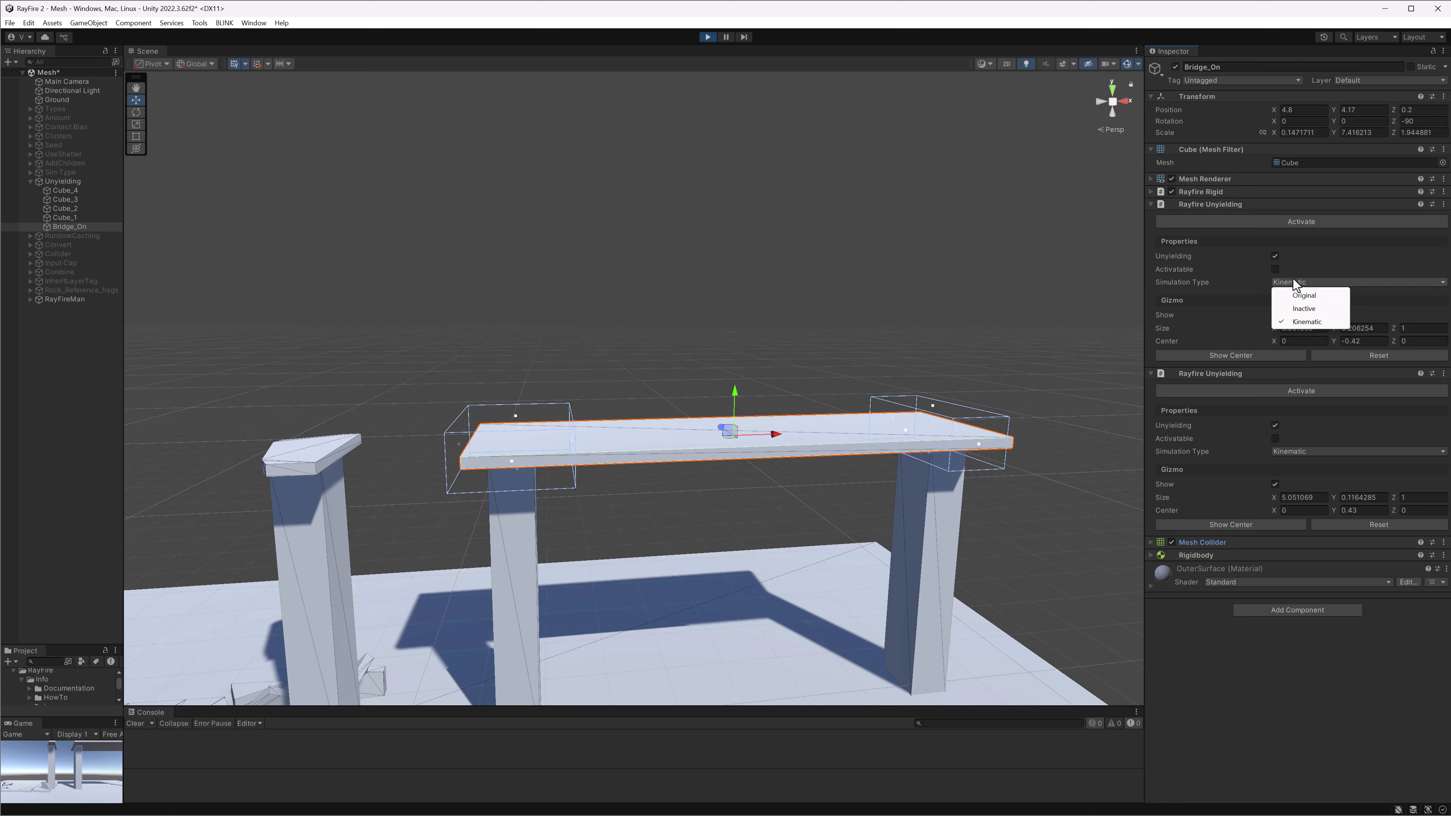
left_click(1293, 452)
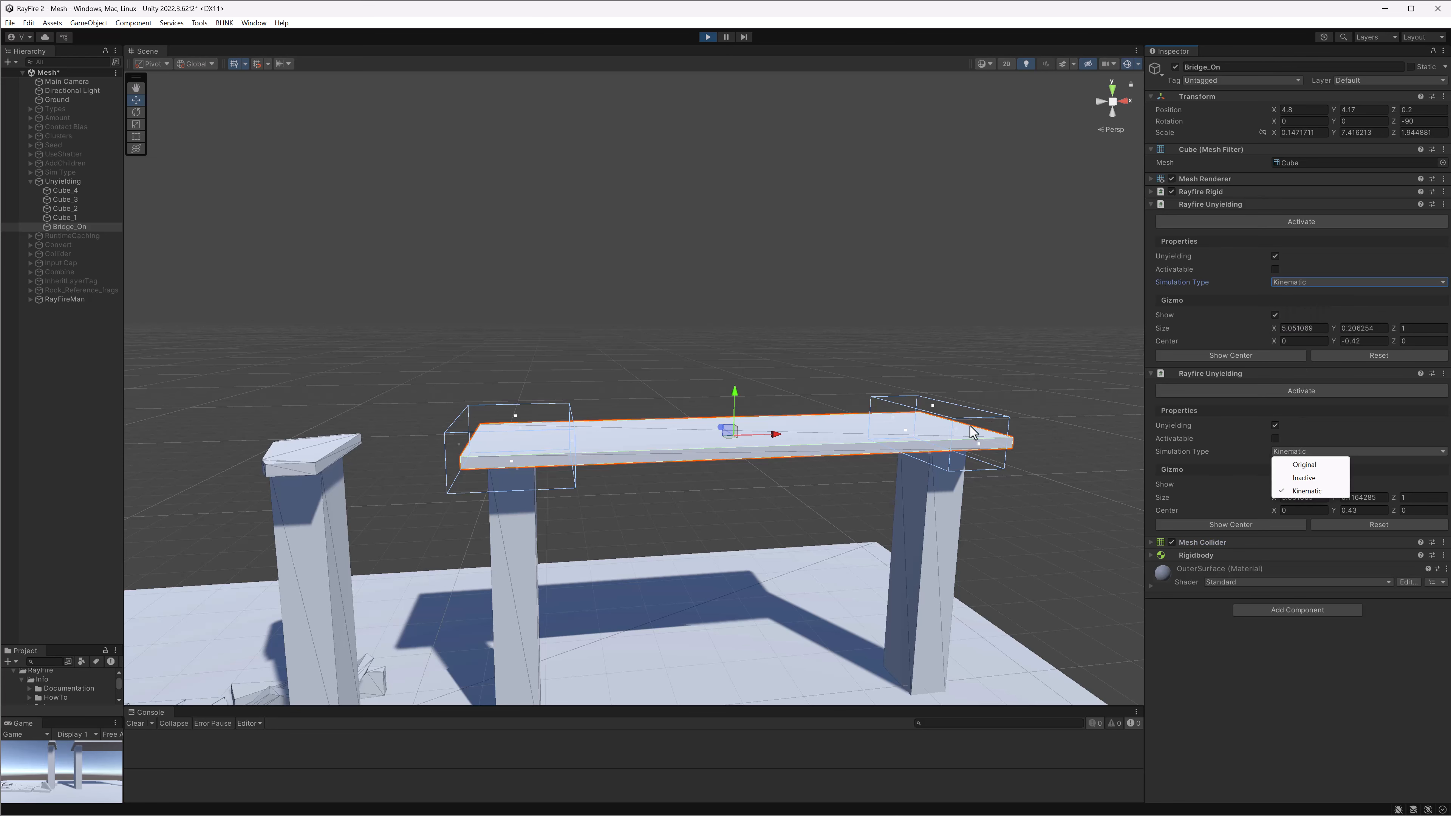
left_click(933, 406)
mouse_move(933, 405)
left_mouse_down()
mouse_move(935, 387)
mouse_move(939, 403)
left_mouse_up()
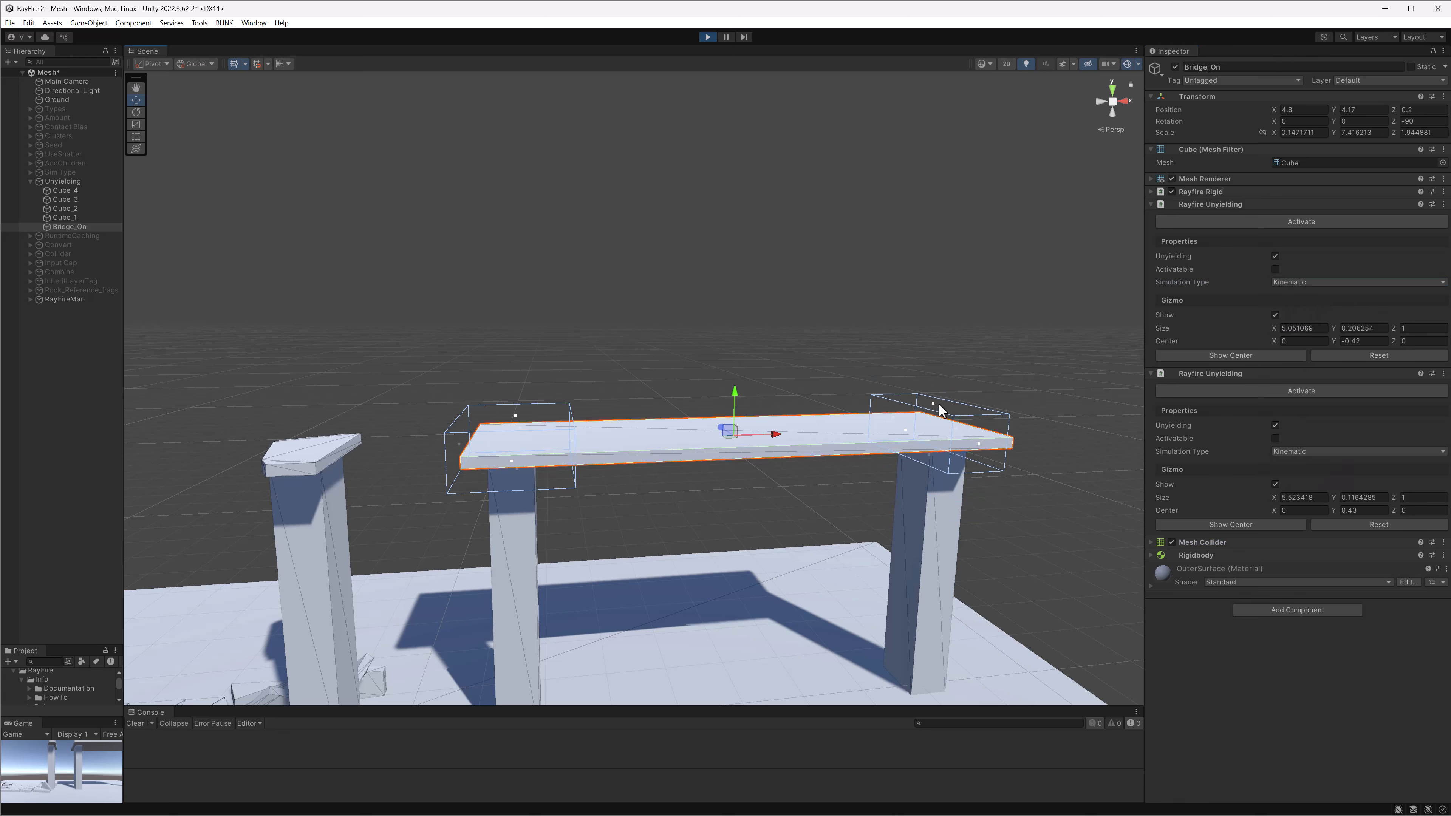
left_click_drag(836, 334, 788, 316, "alt")
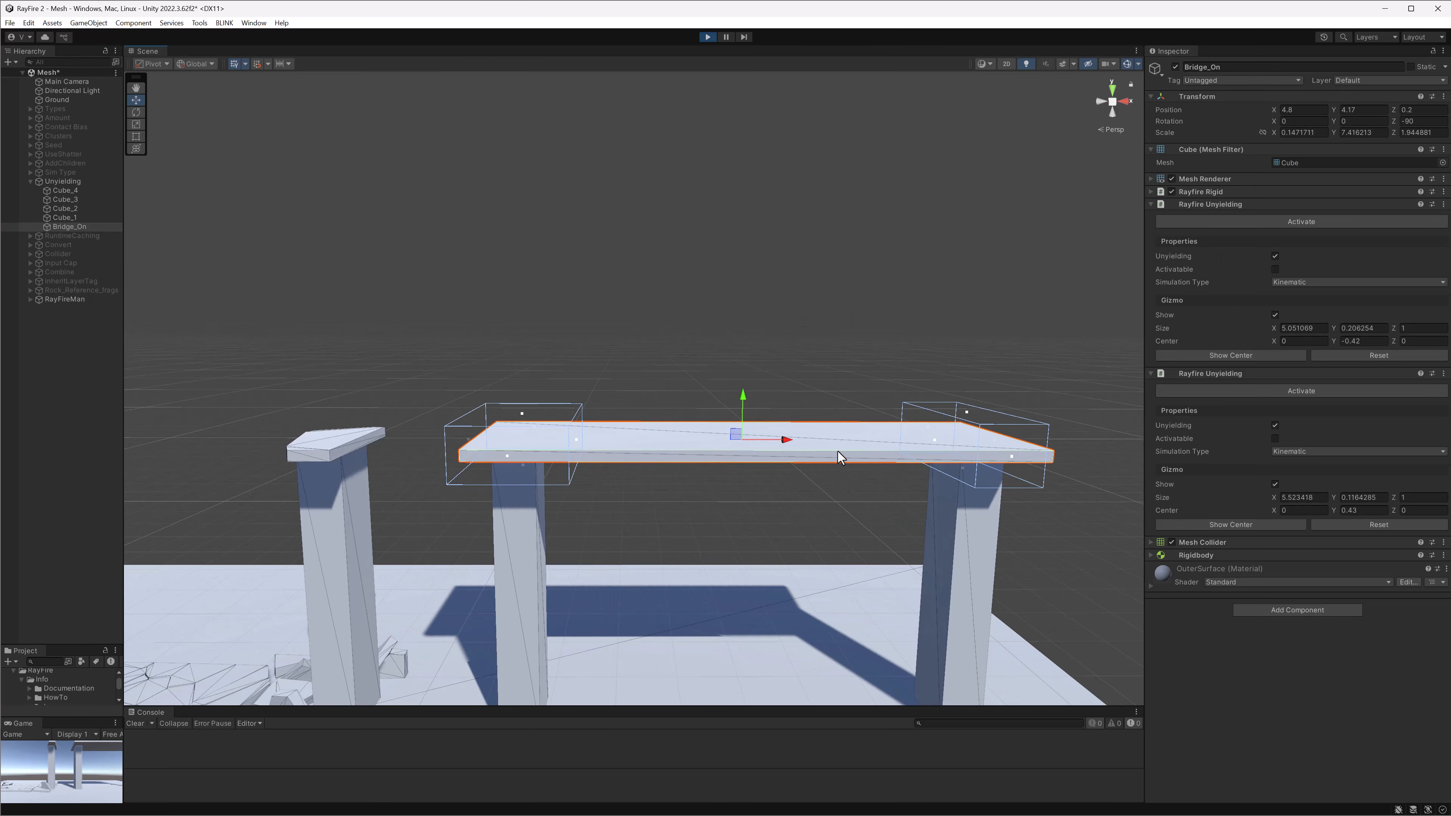
Collapse the Rayfire Unyielding settings, expand the Rayfire Rigid component of Bridge_On and demolish the bridge
left_click(830, 438)
left_click(829, 438)
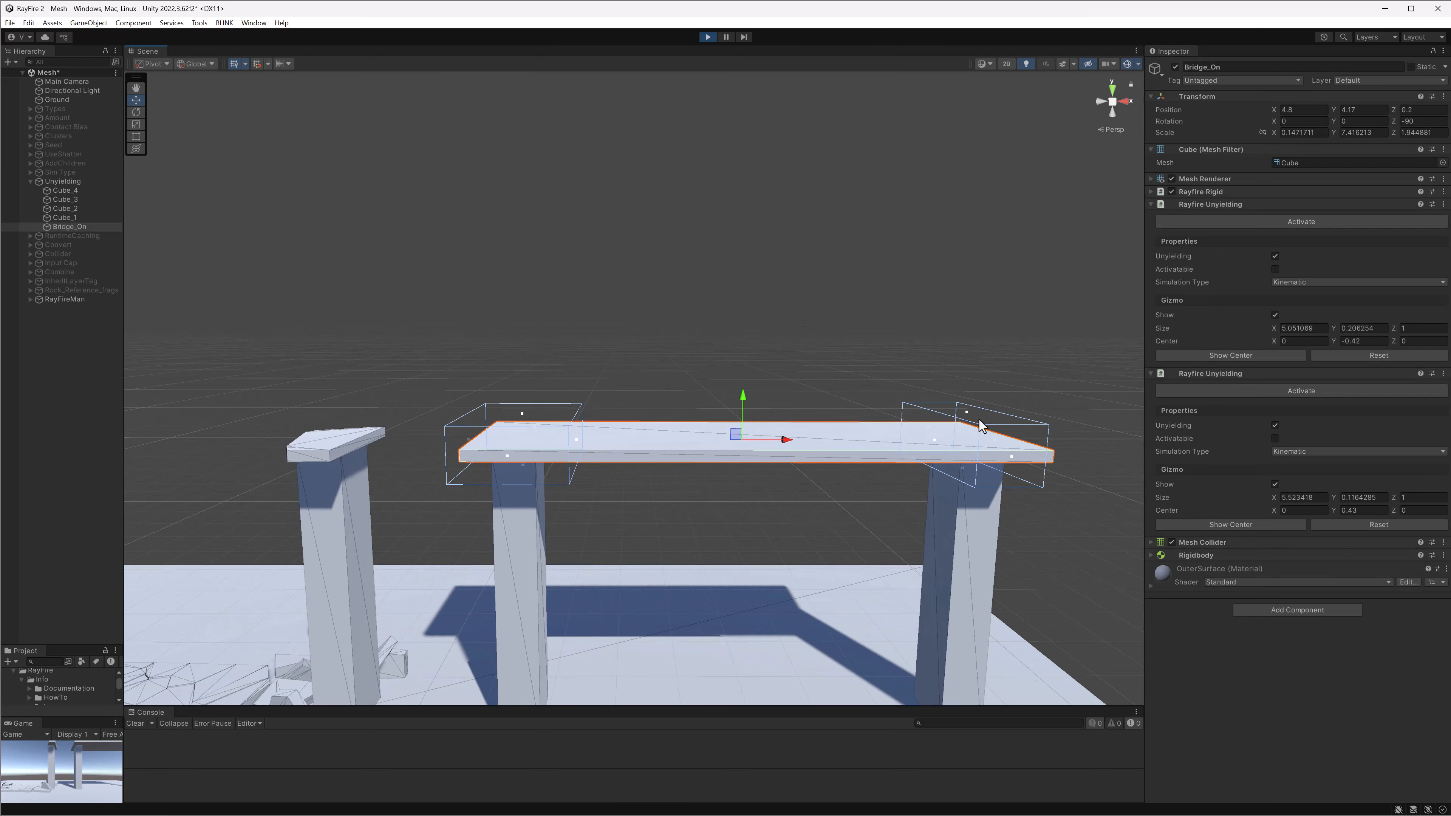
left_click(1200, 204)
left_click(1199, 192)
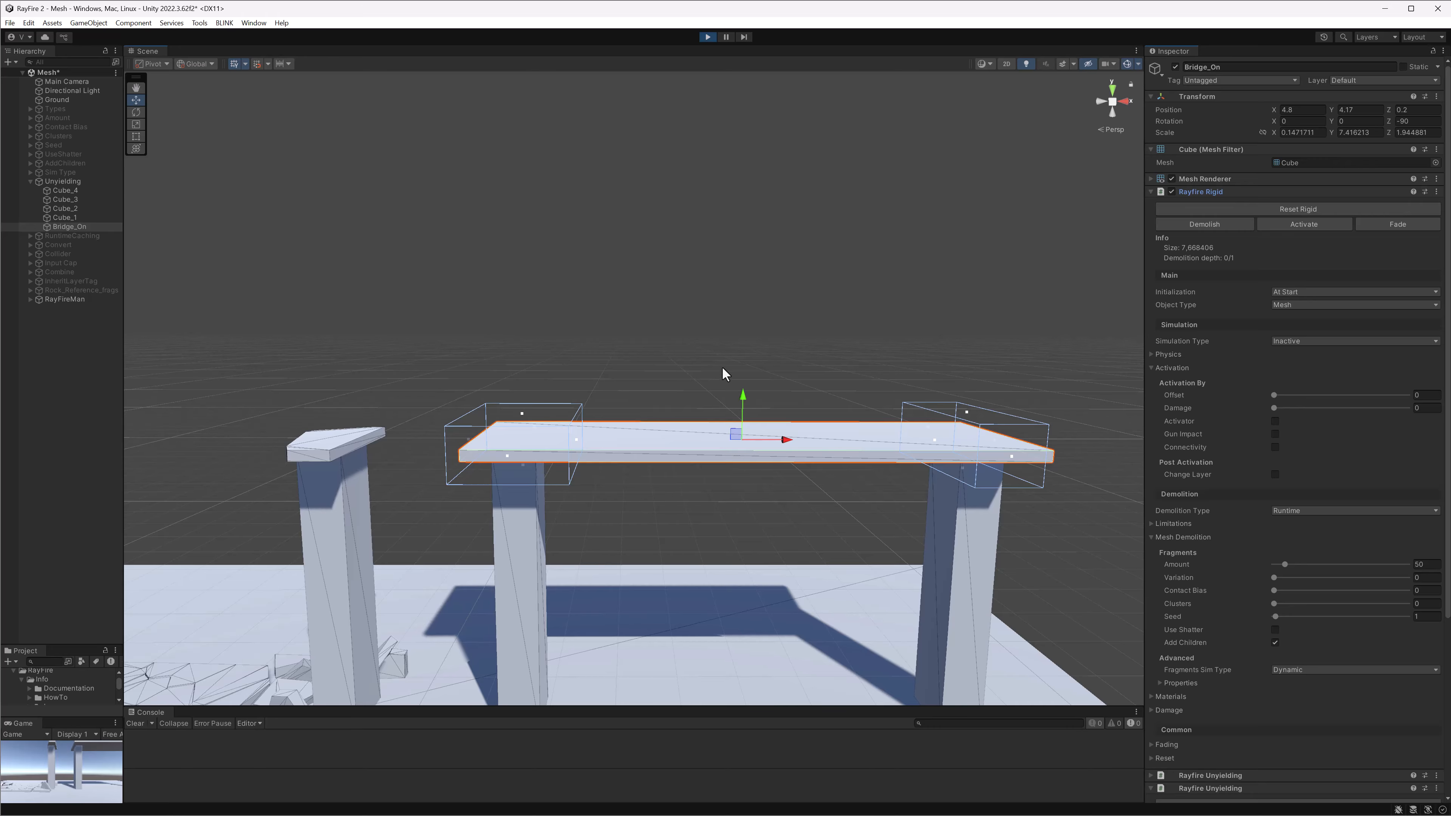
left_click(1177, 222)
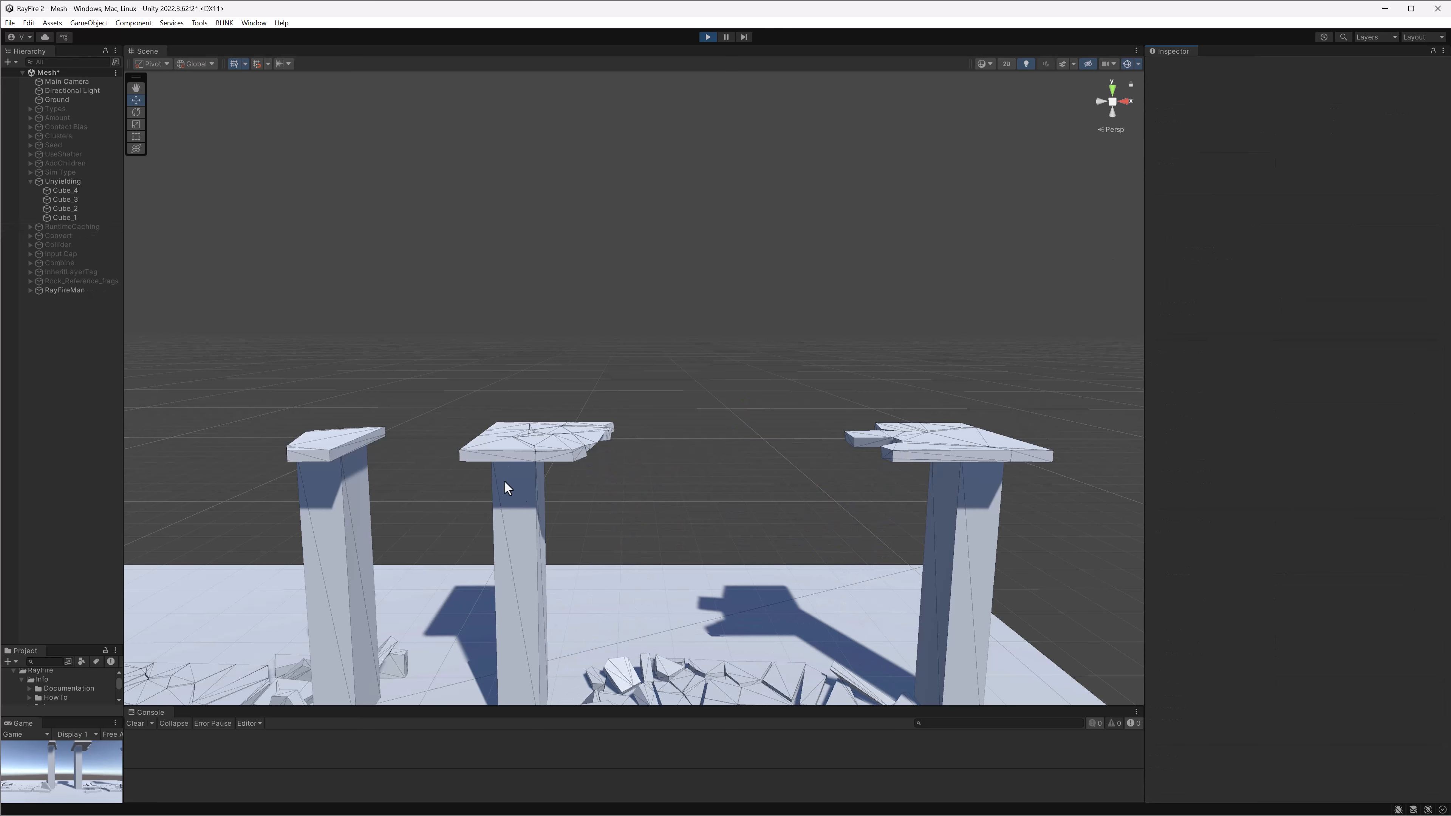
Select a Bridge_On fragment on top of a pillar and inspect the Simulation Type in its Rayfire Rigid component
middle_click_drag(598, 487, 565, 426)
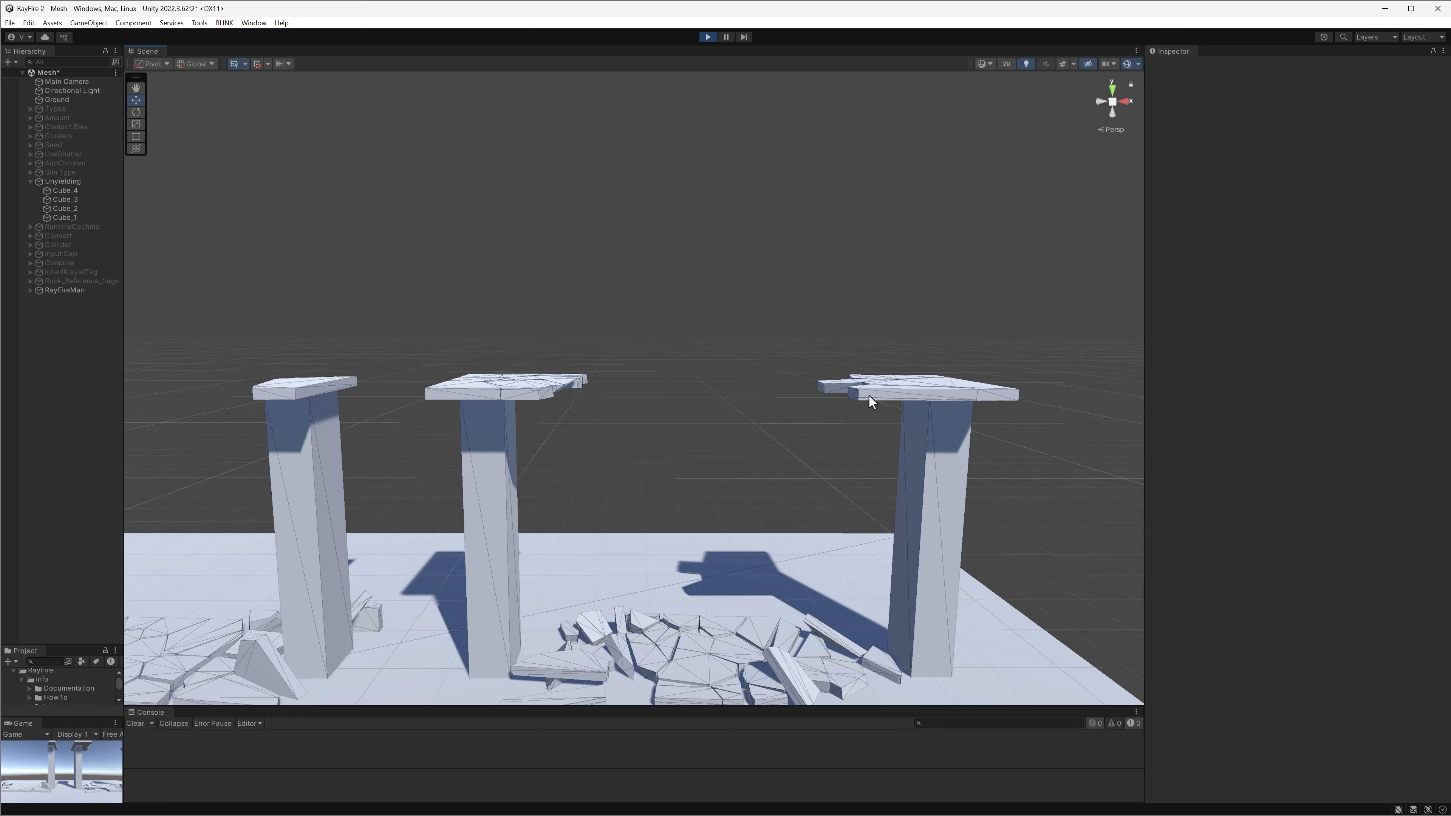
left_click(775, 638)
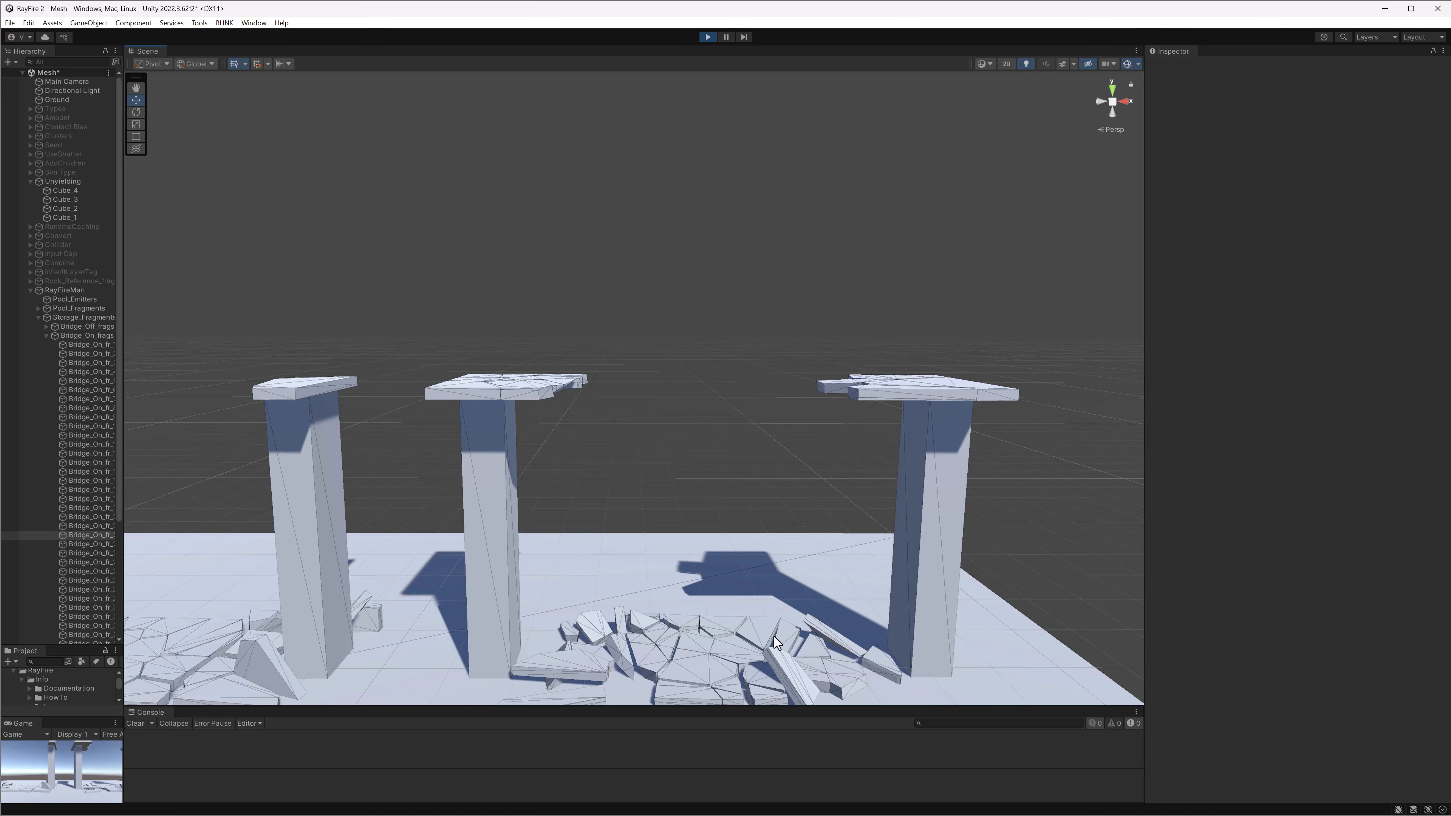
left_click(910, 392)
left_click_drag(911, 392, 924, 437, "alt")
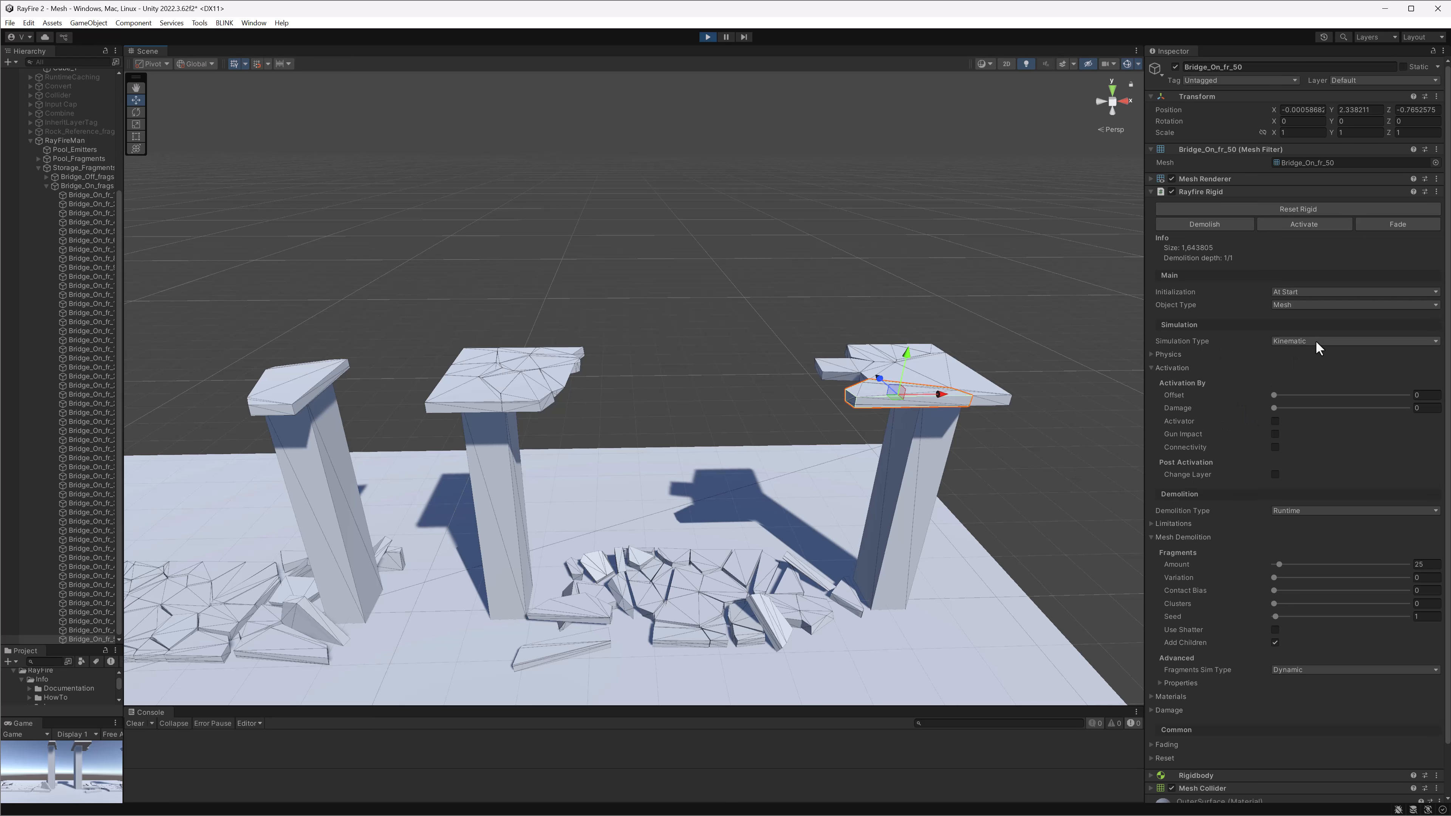
Stop the running scene, select Bridge_On and expand its first Rayfire Unyielding component
left_click(707, 38)
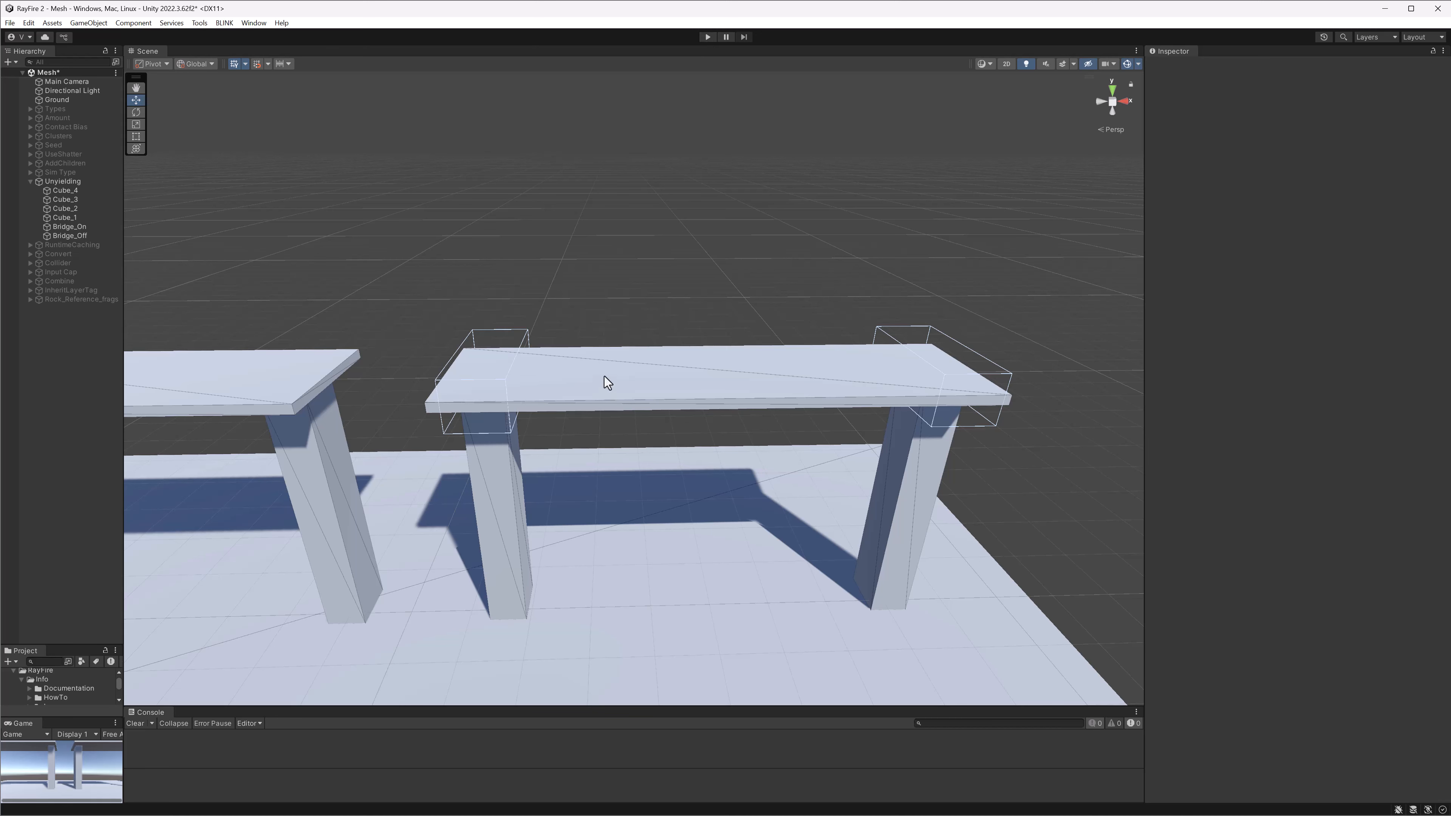
left_click(616, 366)
left_click(1208, 191)
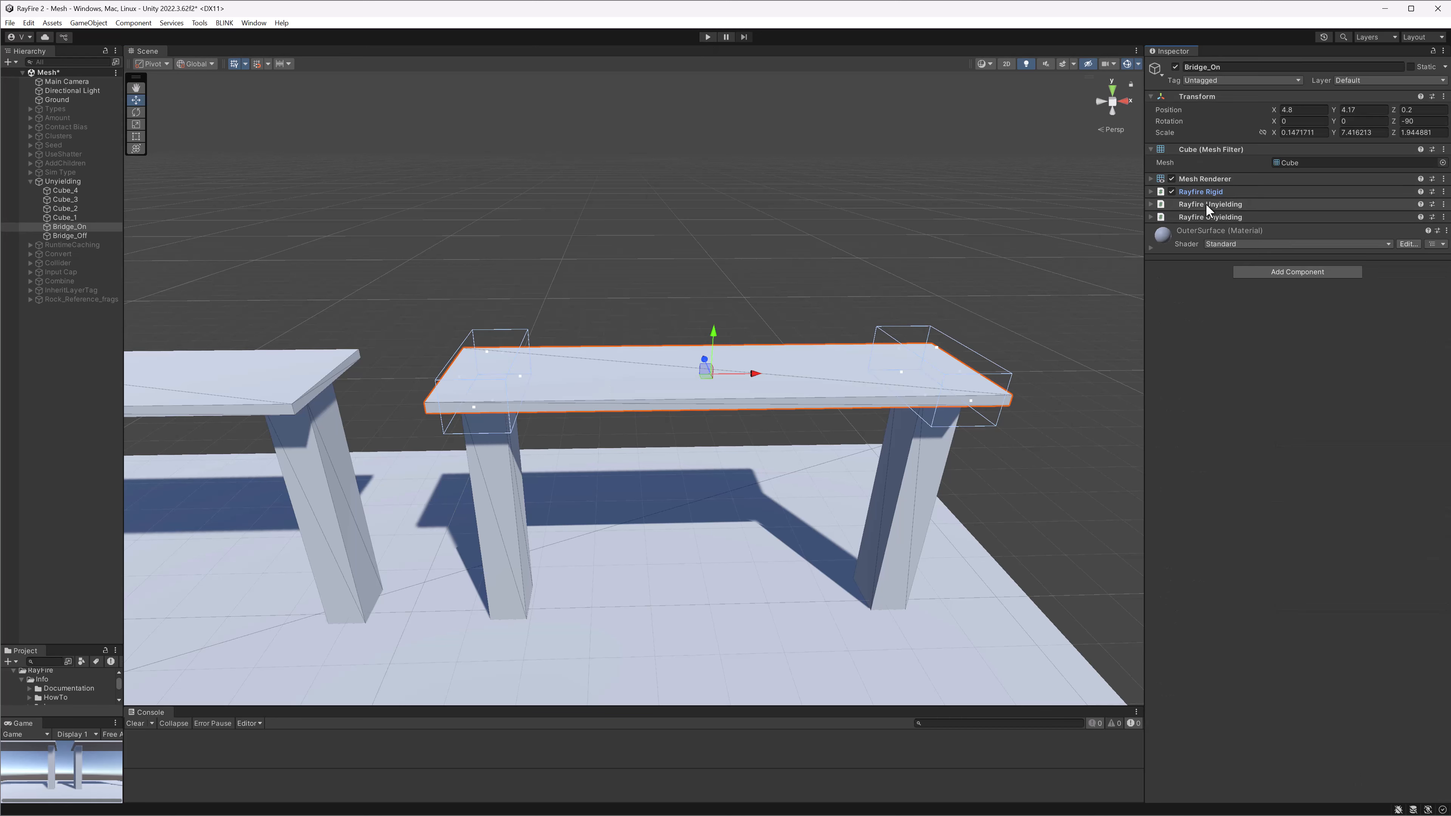
left_click(1210, 206)
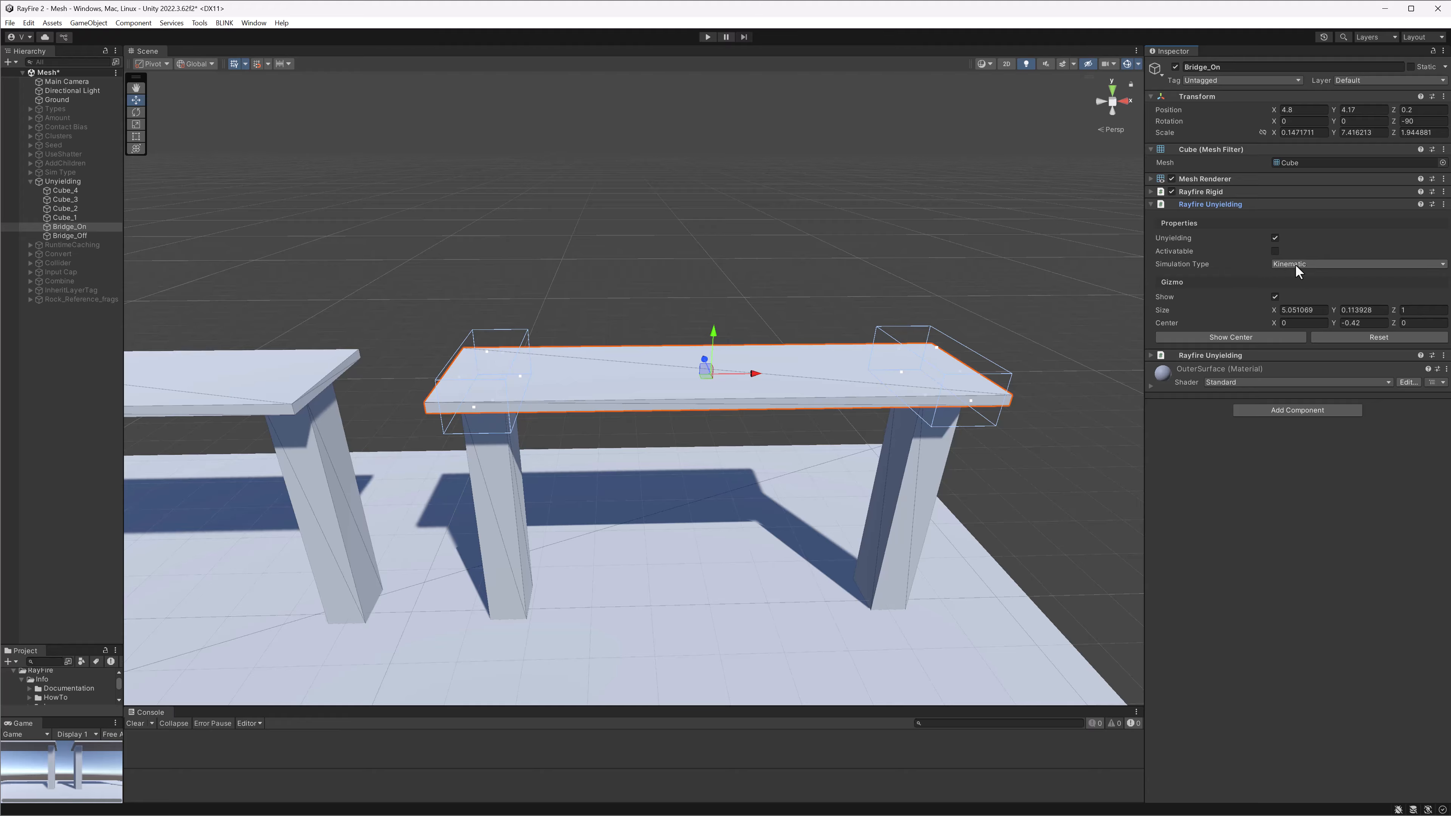
Review the Simulation Type options of Bridge_On's unyielding component and the simulation and demolition settings of its Rayfire Rigid component
left_click(1307, 266)
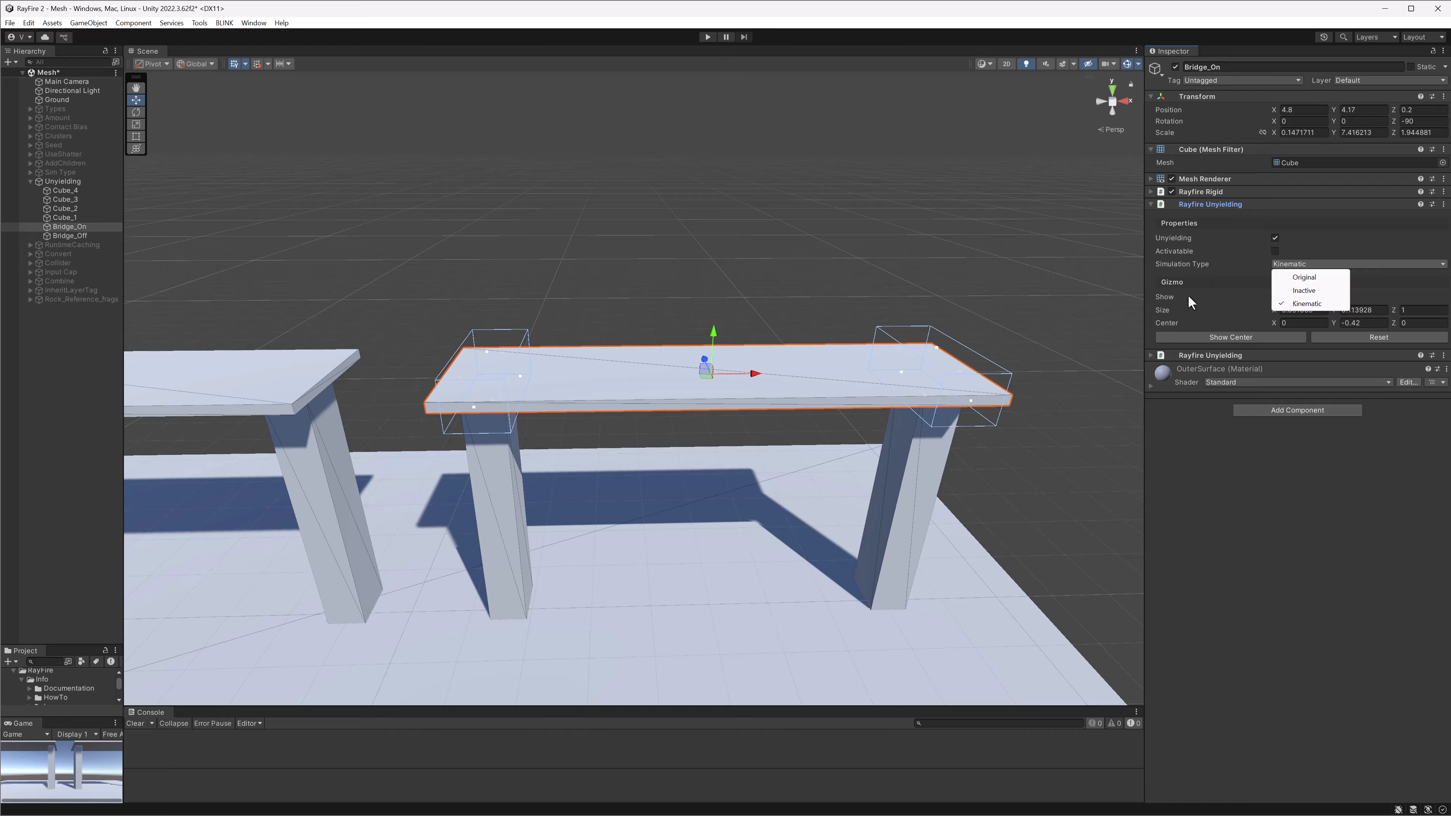
left_click(780, 227)
left_click(676, 377)
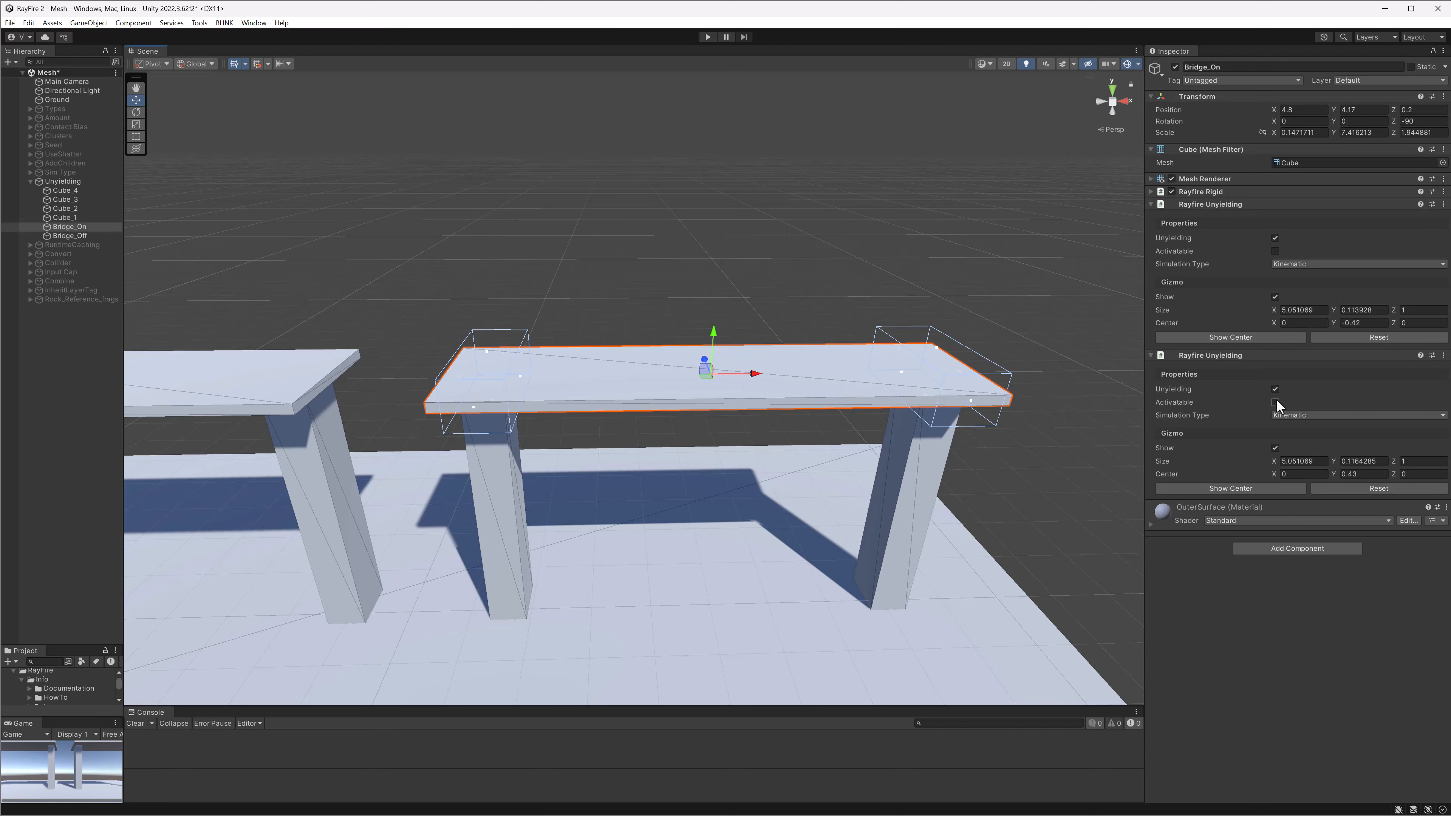
left_click(1211, 189)
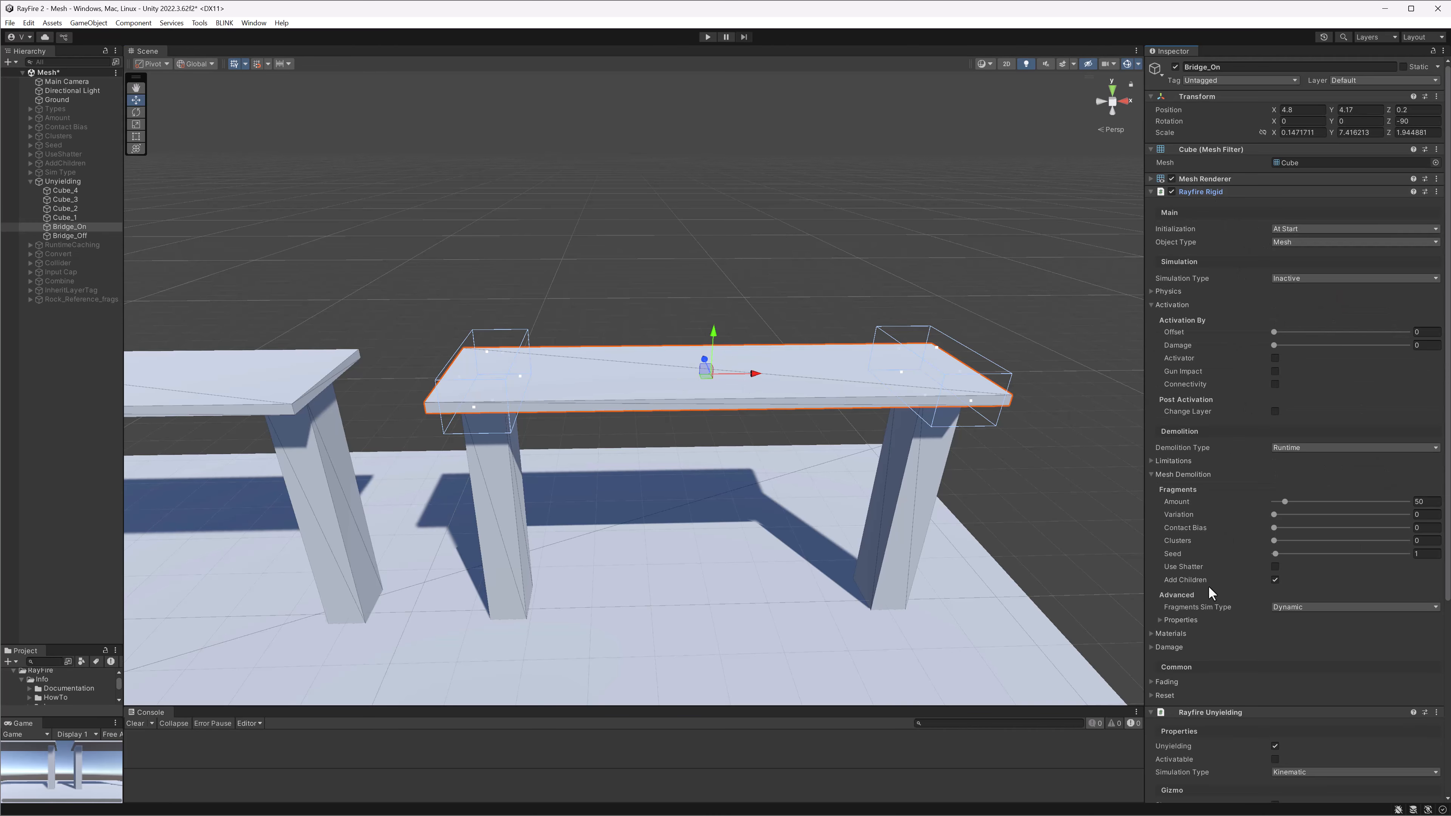
scroll(1206, 587, "down", 1)
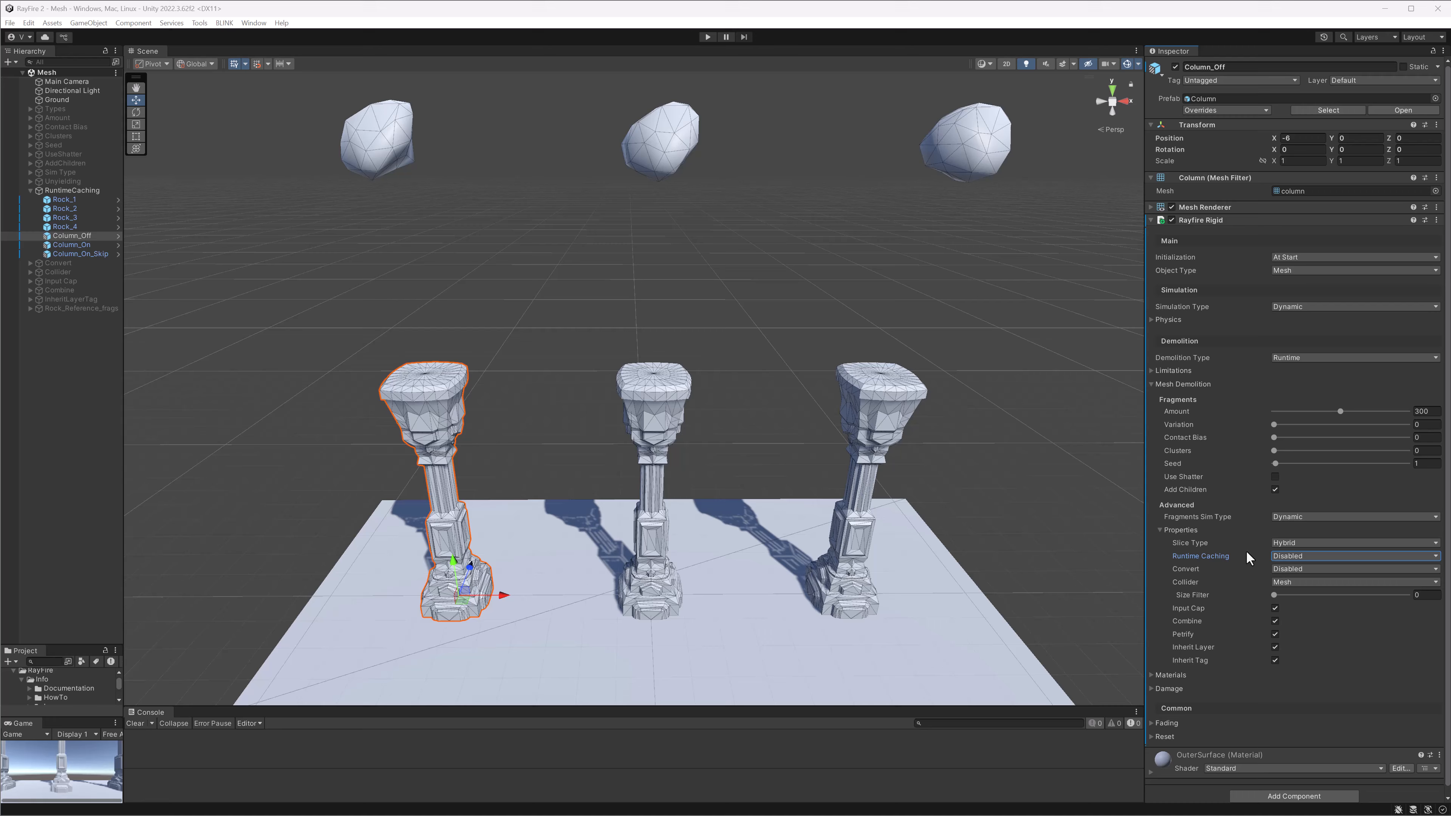
Examine the Runtime Caching options in the Mesh Demolition properties of Column_Off, keeping the column selected
left_click(1293, 556)
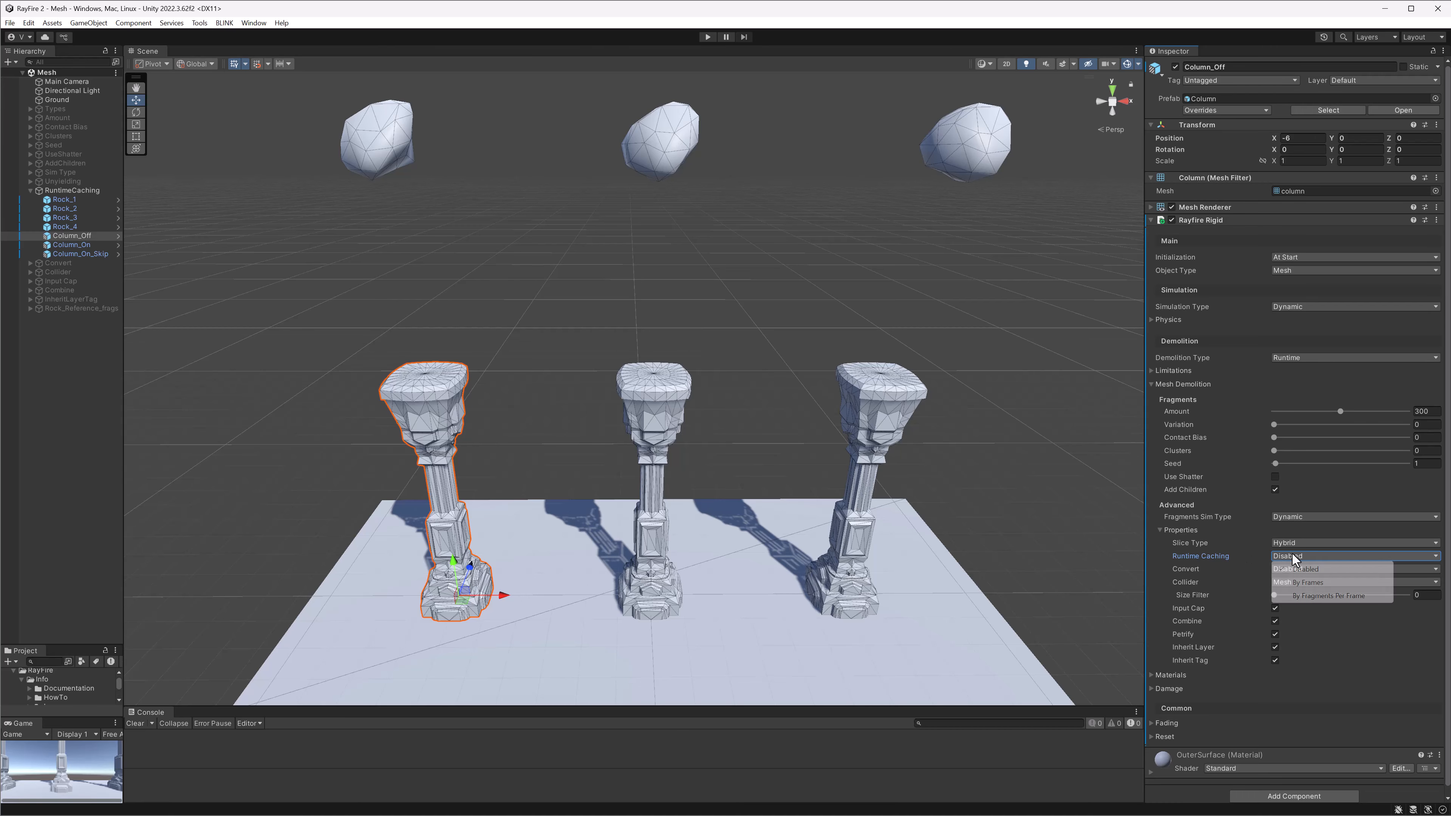
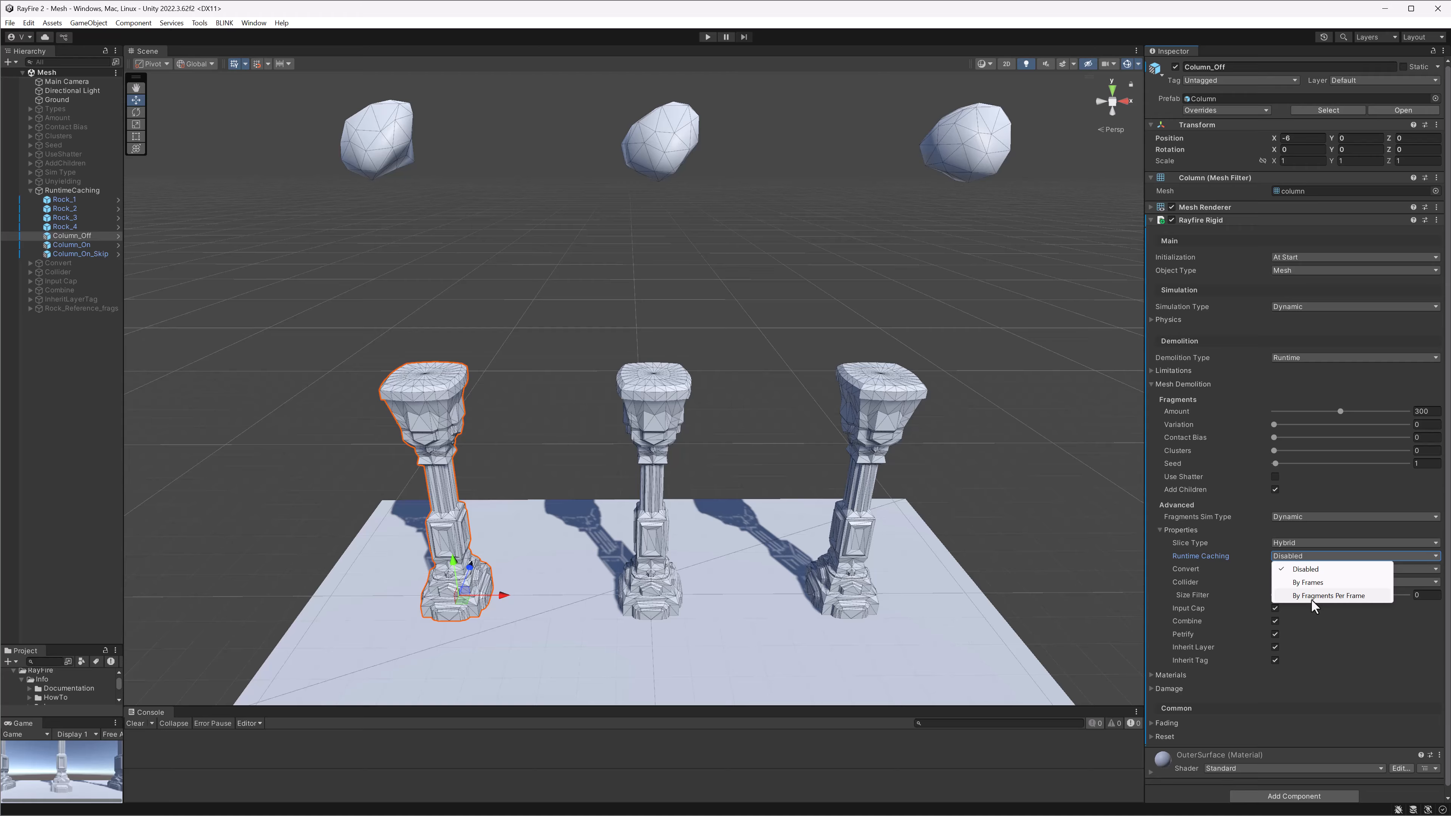
left_click(361, 353)
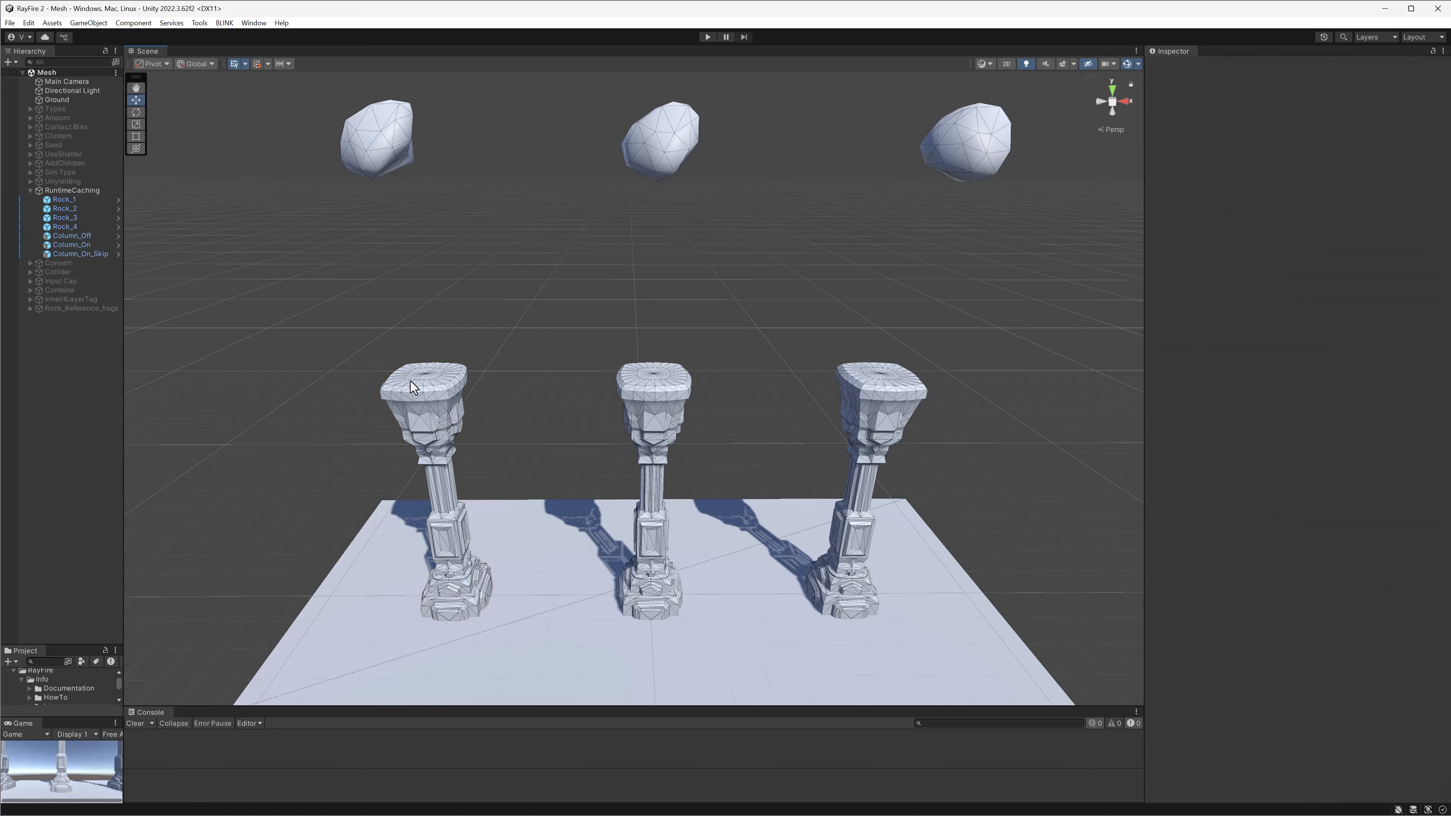
left_click(409, 382)
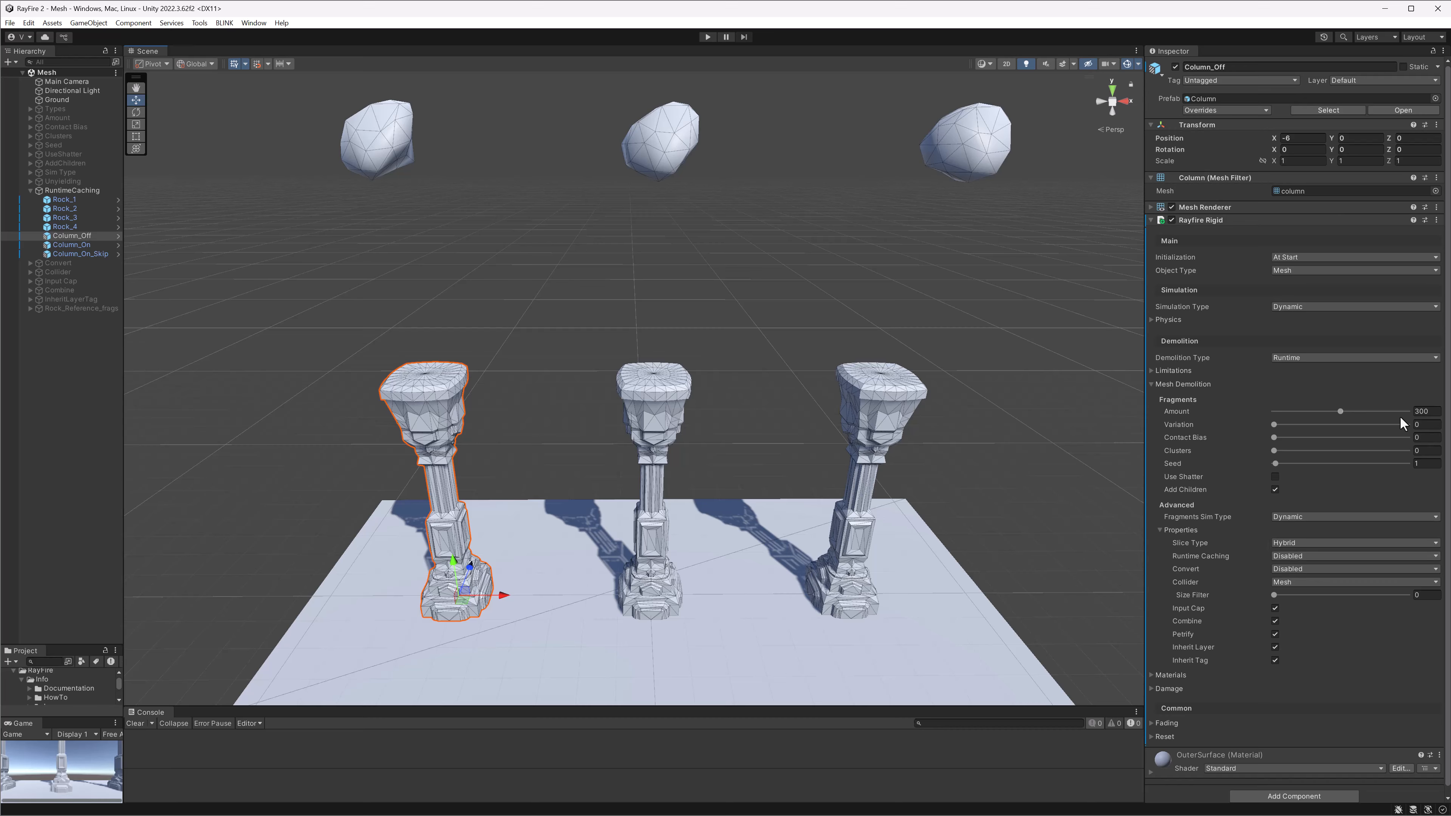
Run the scene in play mode and initialize Rock_1 so it falls onto Column_Off
left_click(1417, 411)
left_click(707, 37)
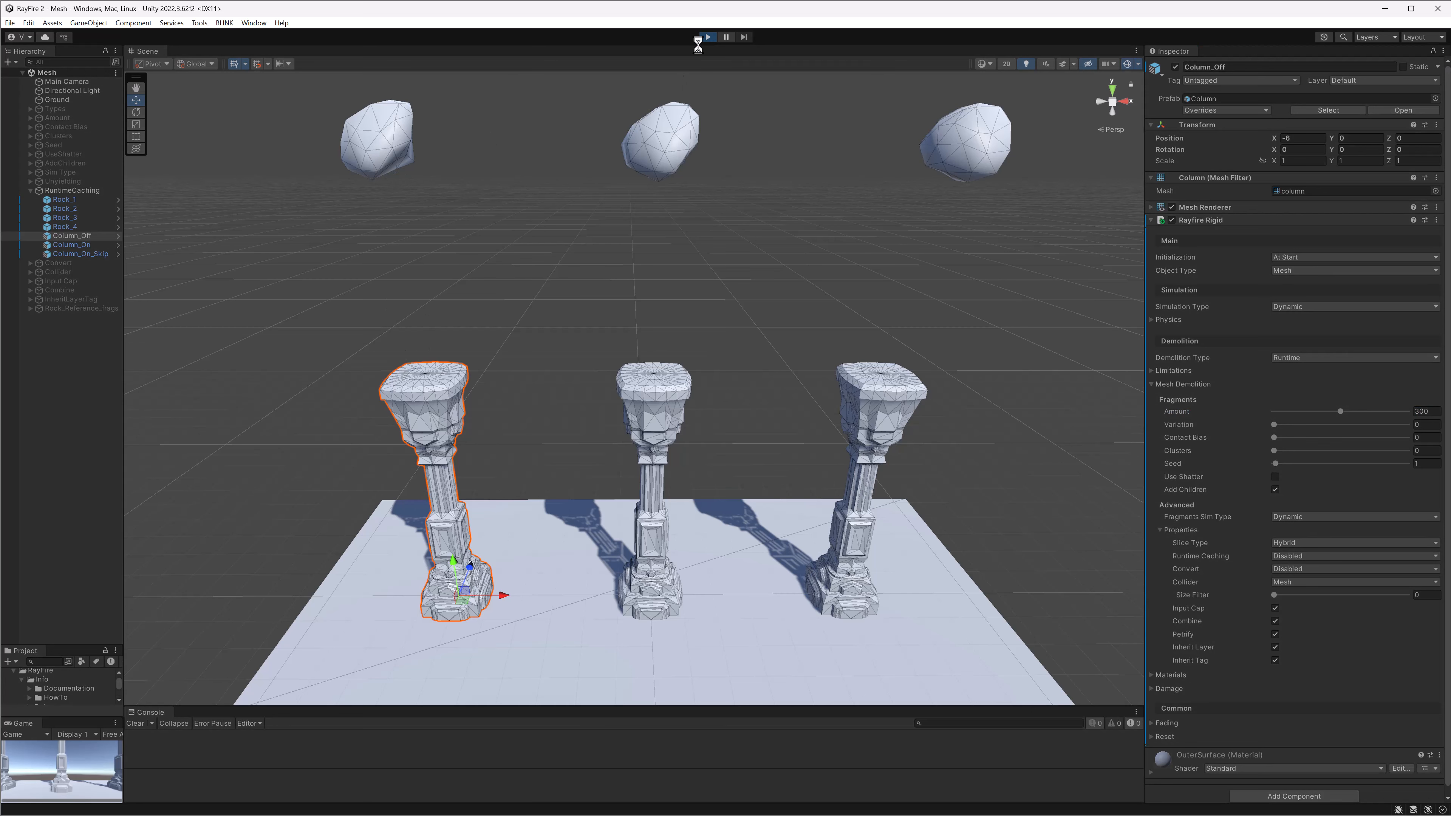
left_click(377, 137)
left_click(1228, 209)
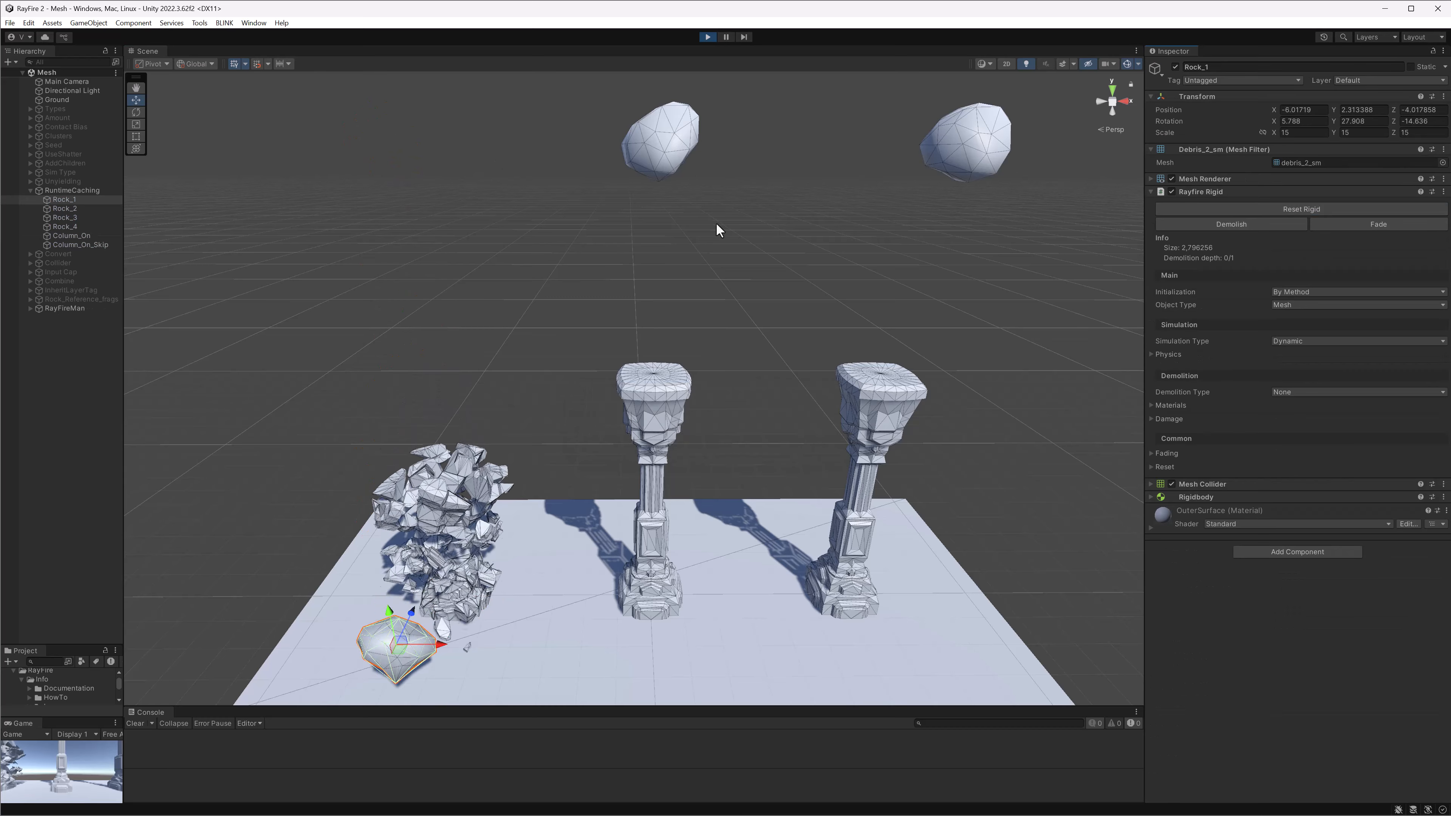
Check Column_On's runtime caching fragments setting and initialize Rock_2 so it falls onto that column
middle_click_drag(537, 347, 591, 371)
scroll(423, 358, "up", 3)
left_click(594, 384)
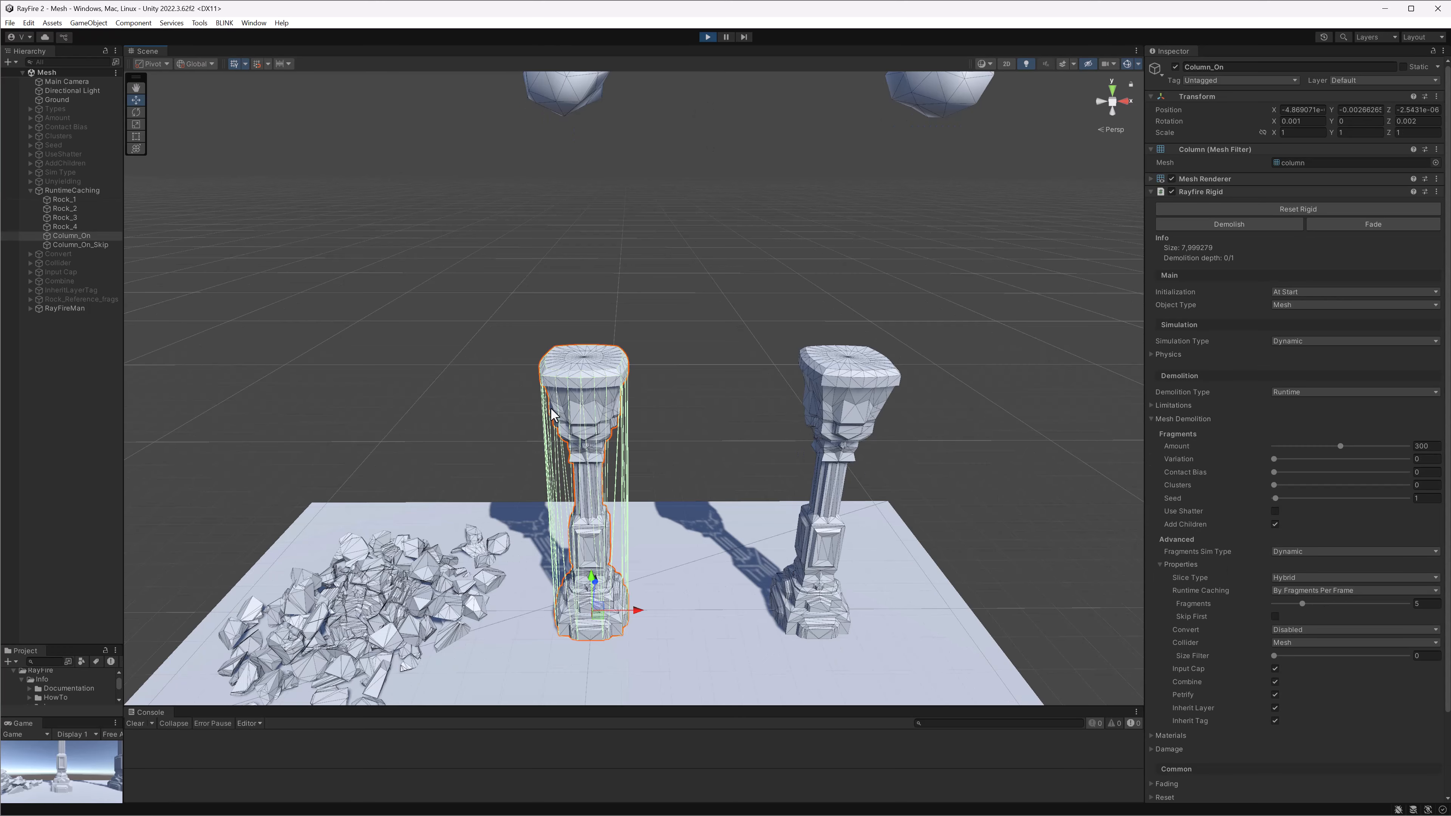
left_click(1419, 604)
scroll(736, 311, "down", 3)
left_click(441, 138)
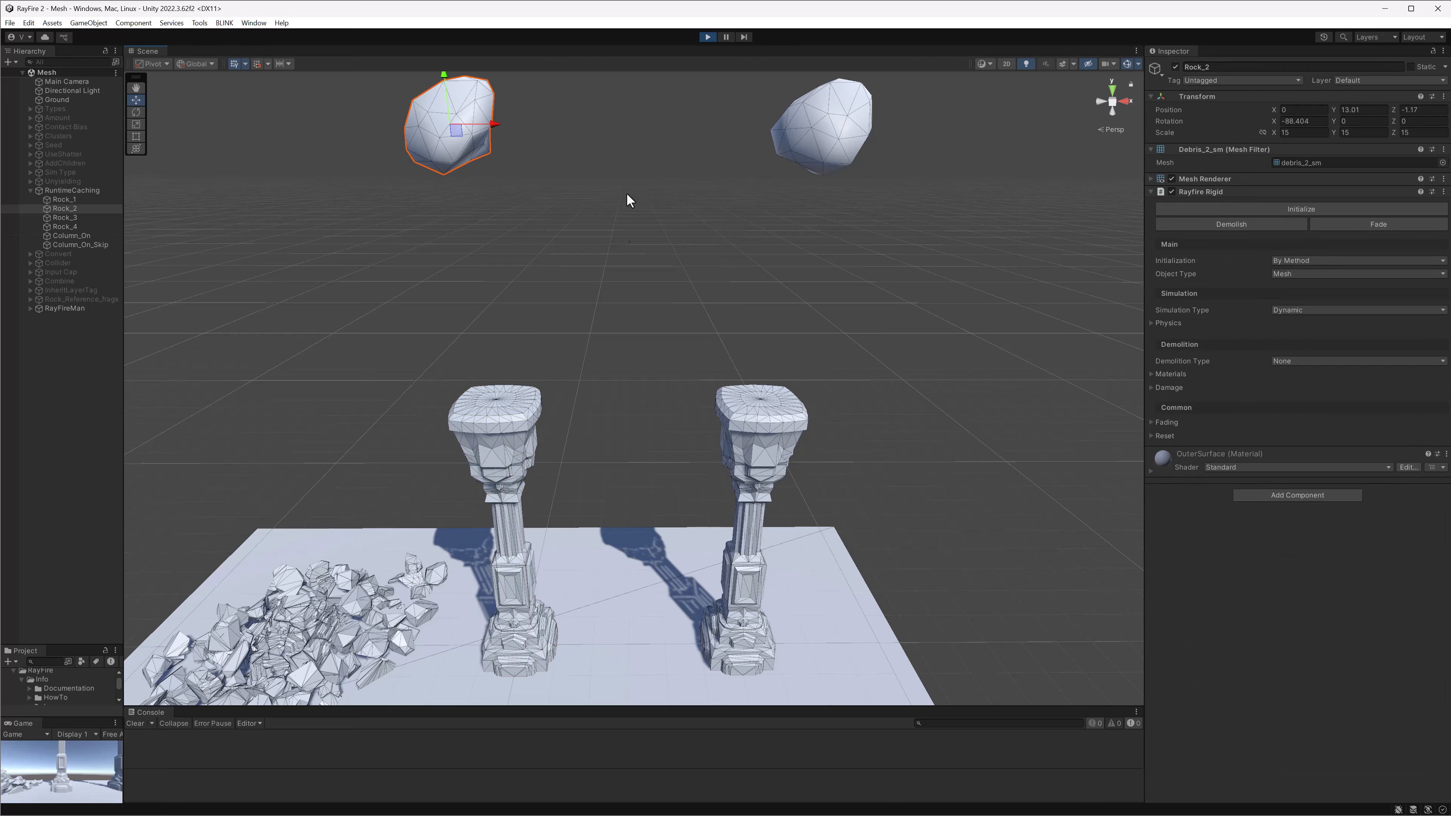
left_click(1208, 208)
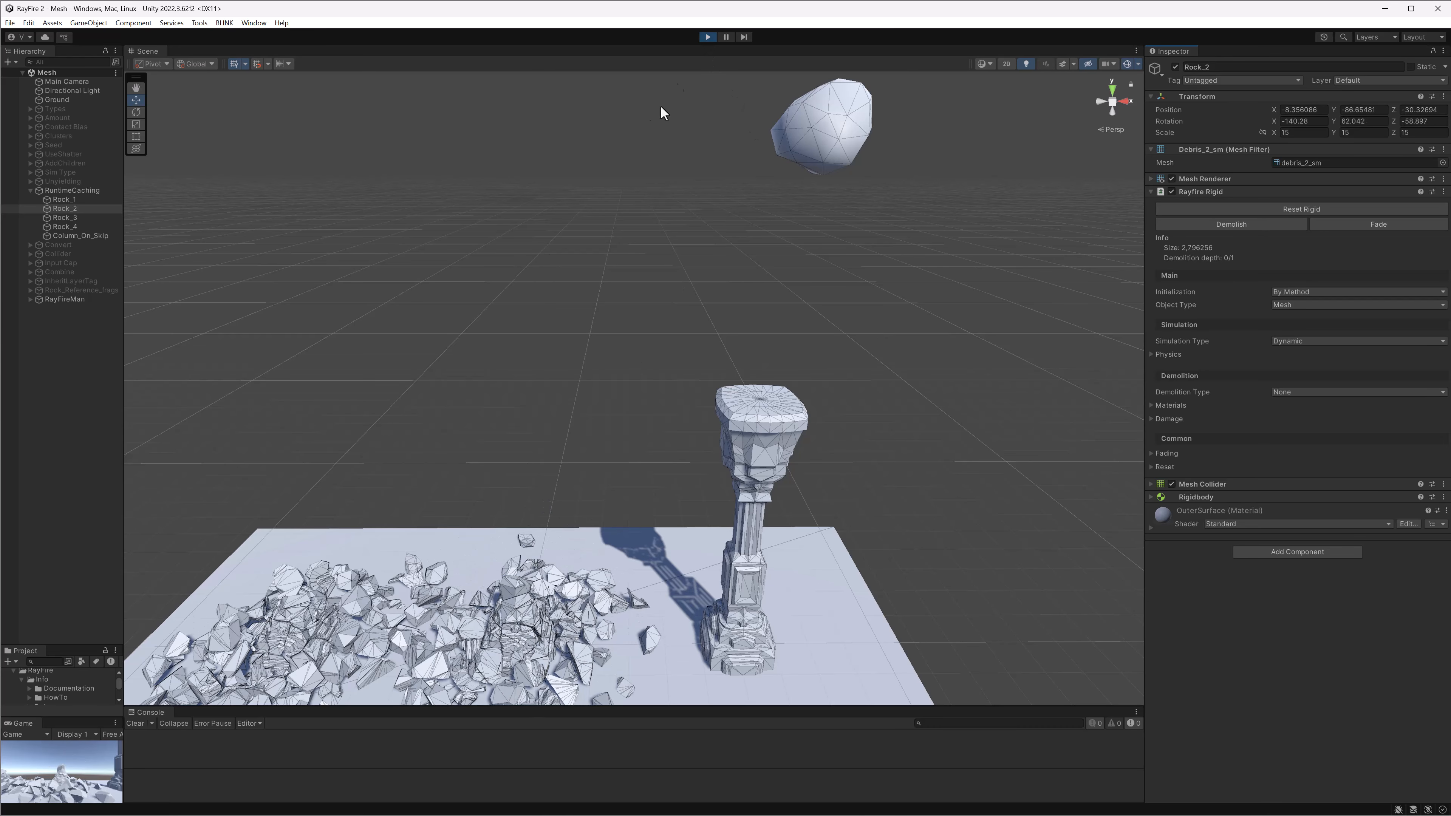
Restart play mode with Rock_2 initialized and pause the simulation while the rock is falling towards Column_On
left_click(707, 38)
left_click(707, 37)
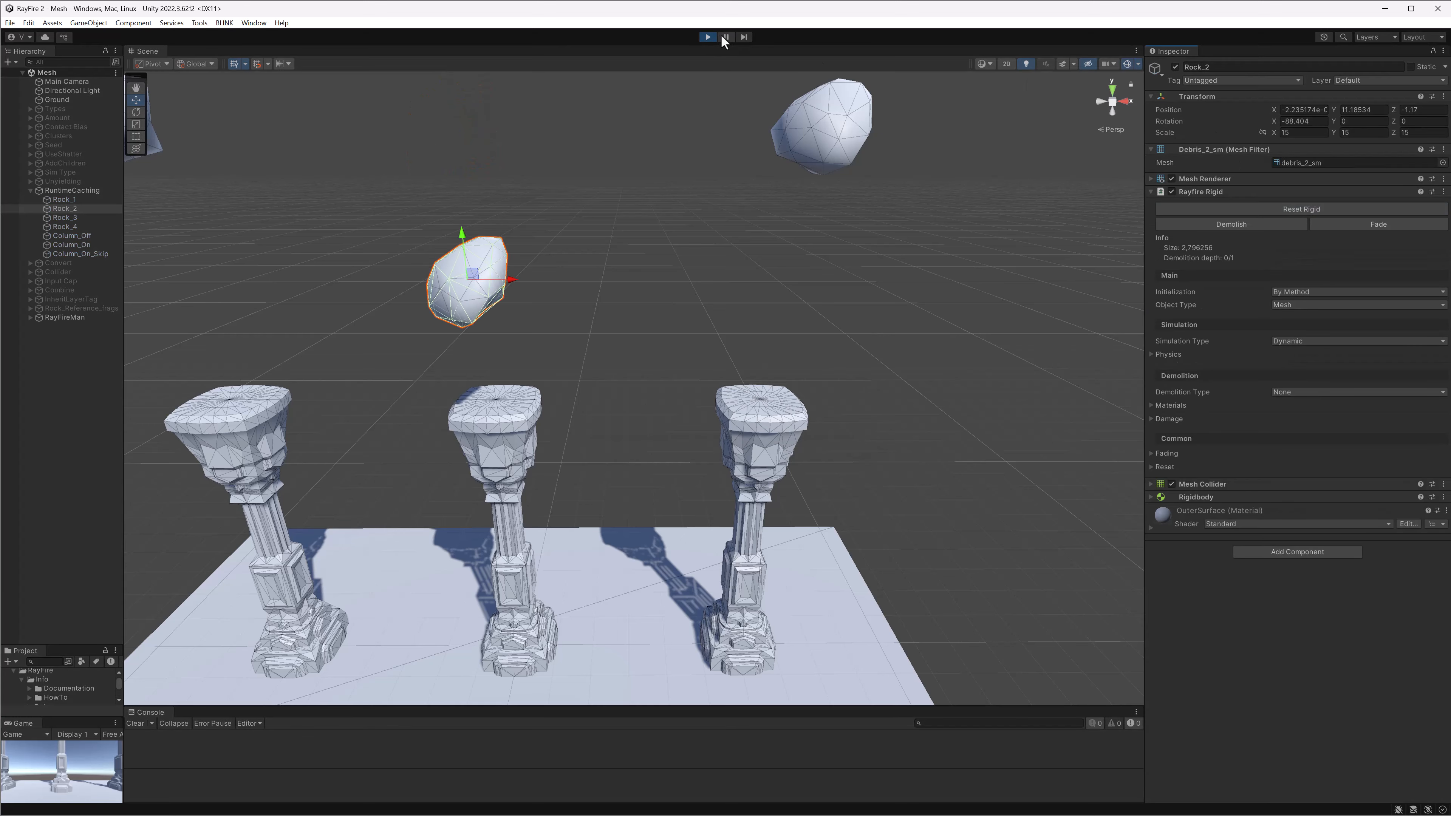
left_click(726, 37)
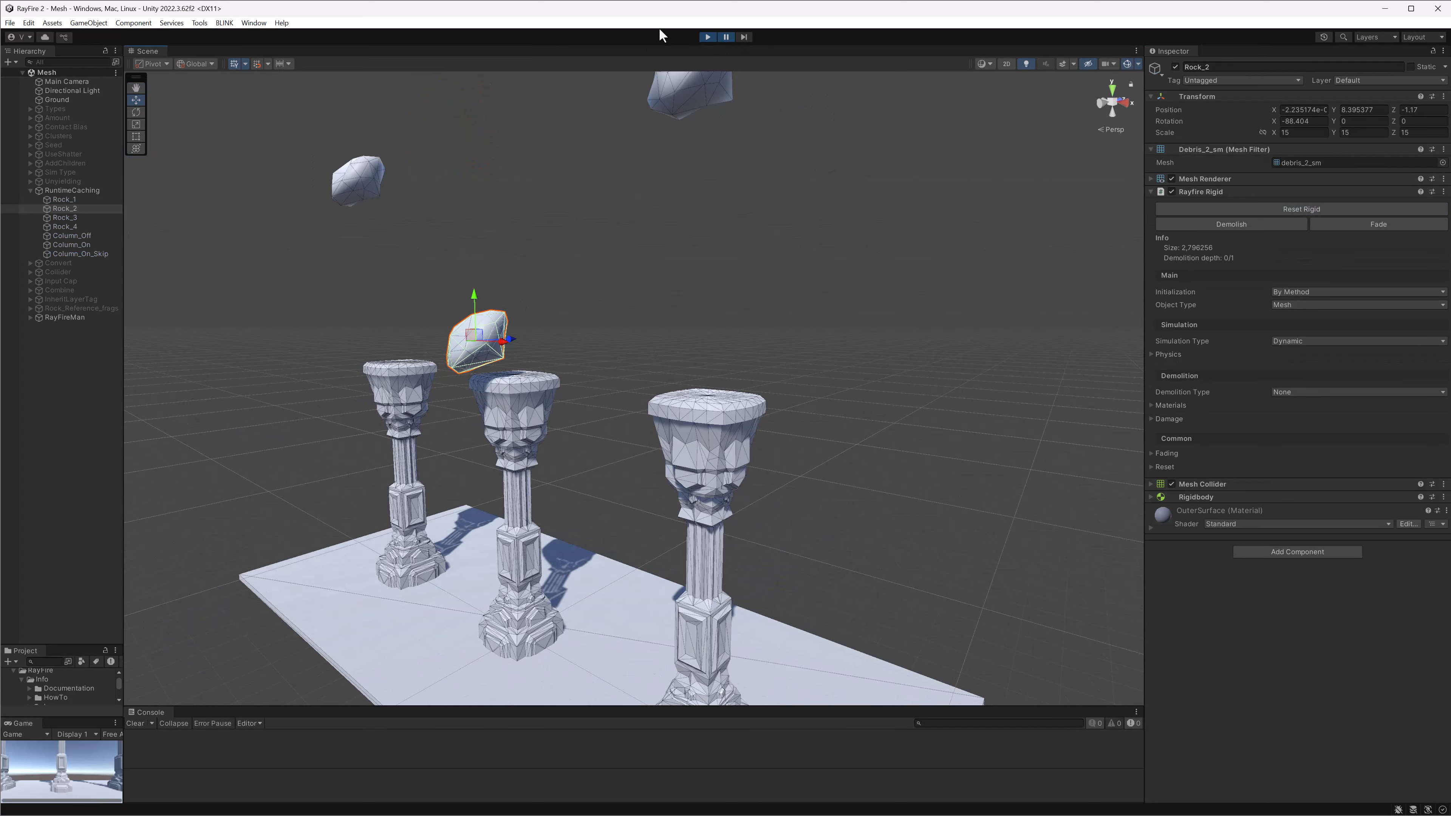
Select Column_On and advance the paused simulation frame by frame through the rock's impact, checking its runtime caching status
left_click(743, 36)
left_click(526, 430)
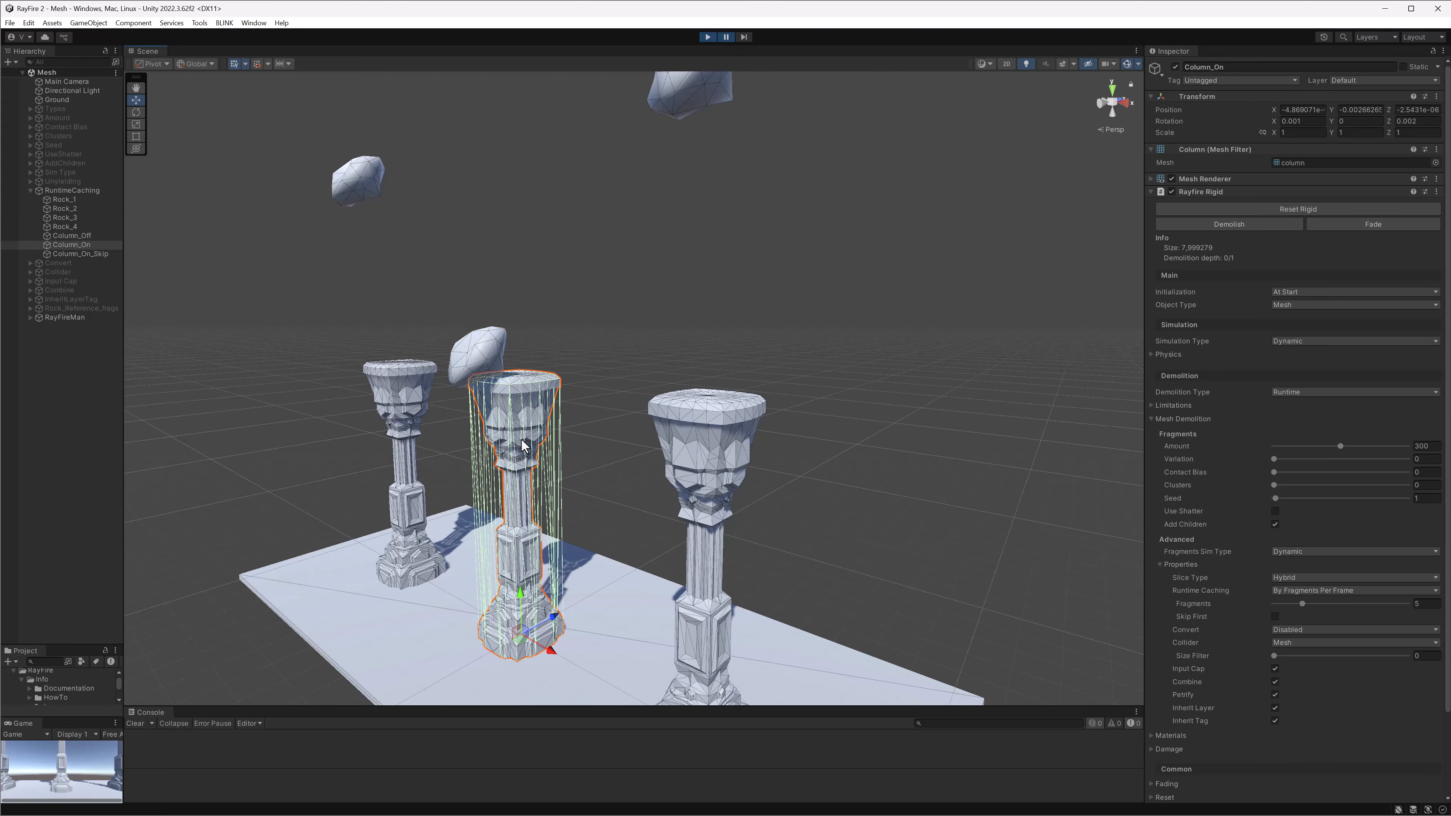
key("f")
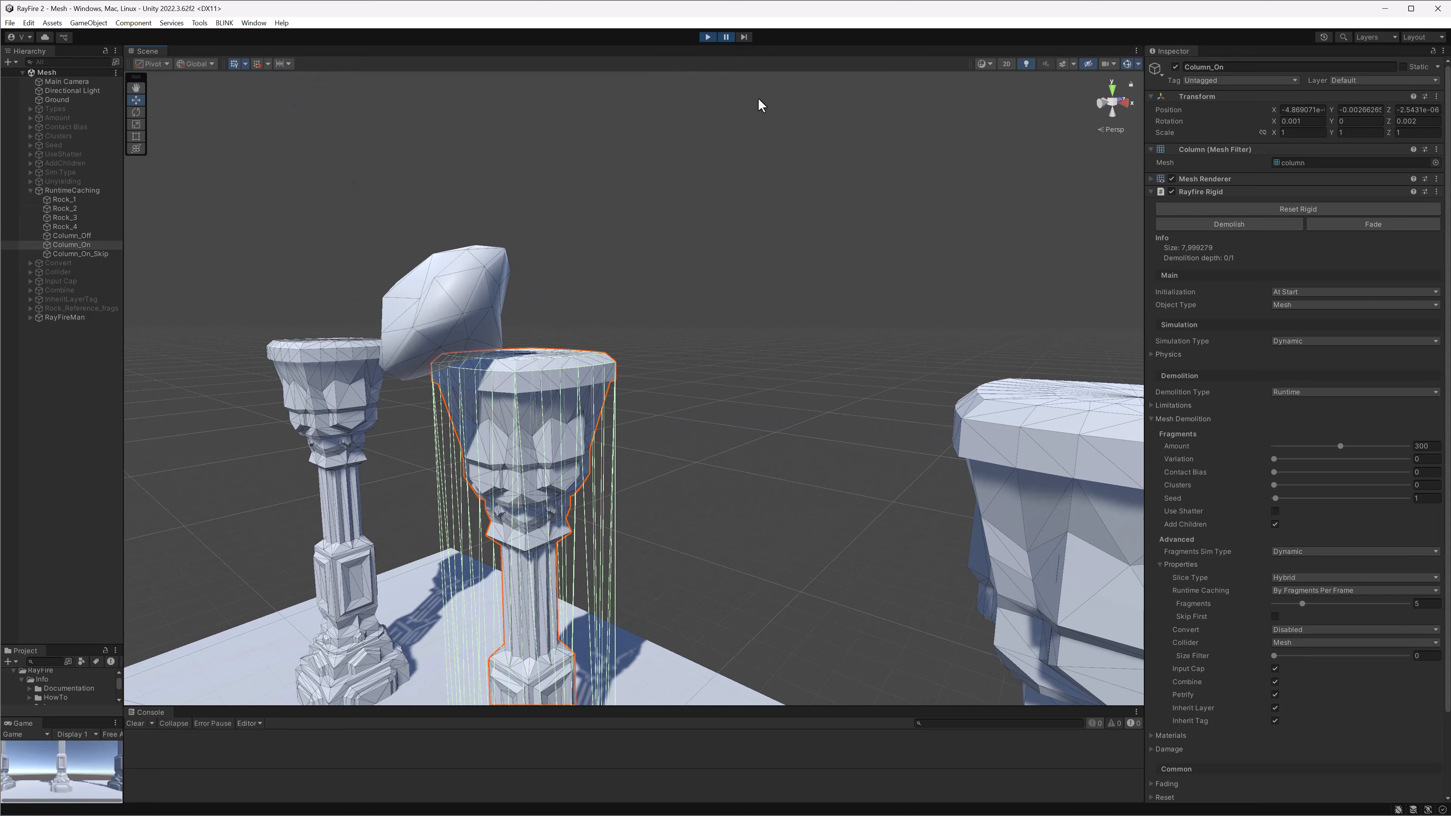
left_click(743, 36)
left_click(743, 37)
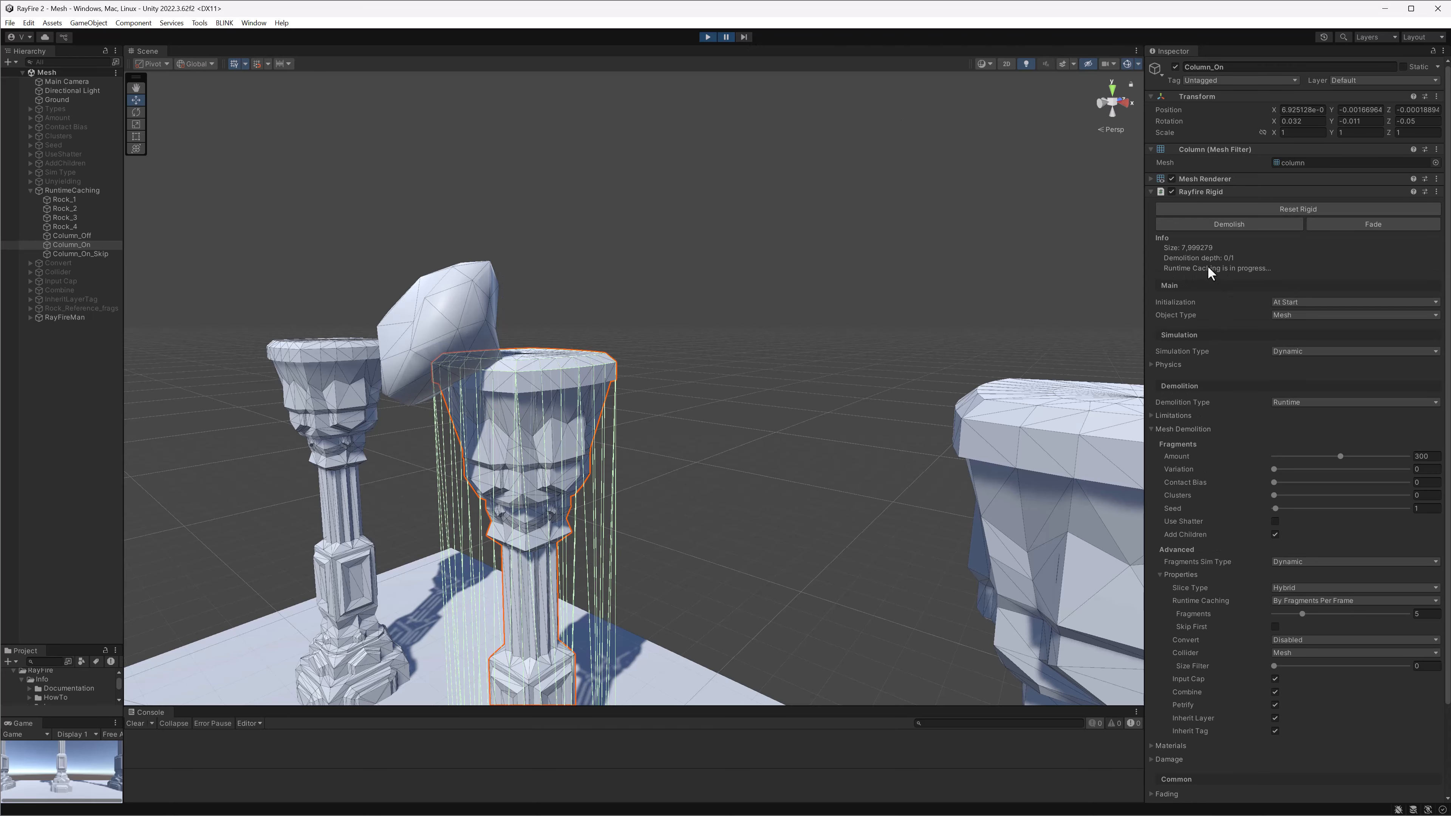
scroll(540, 445, "down", 4)
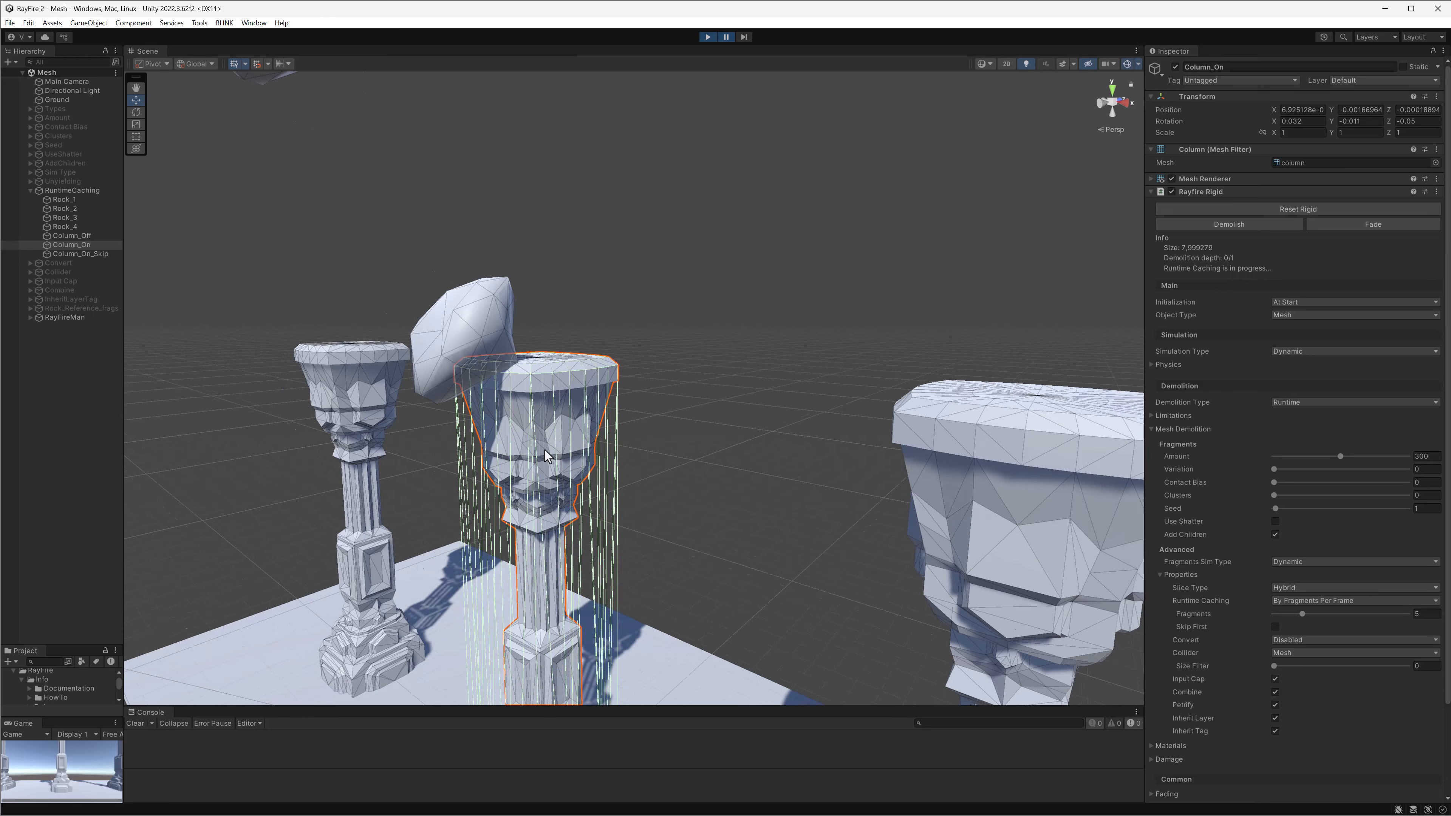
left_click(728, 37)
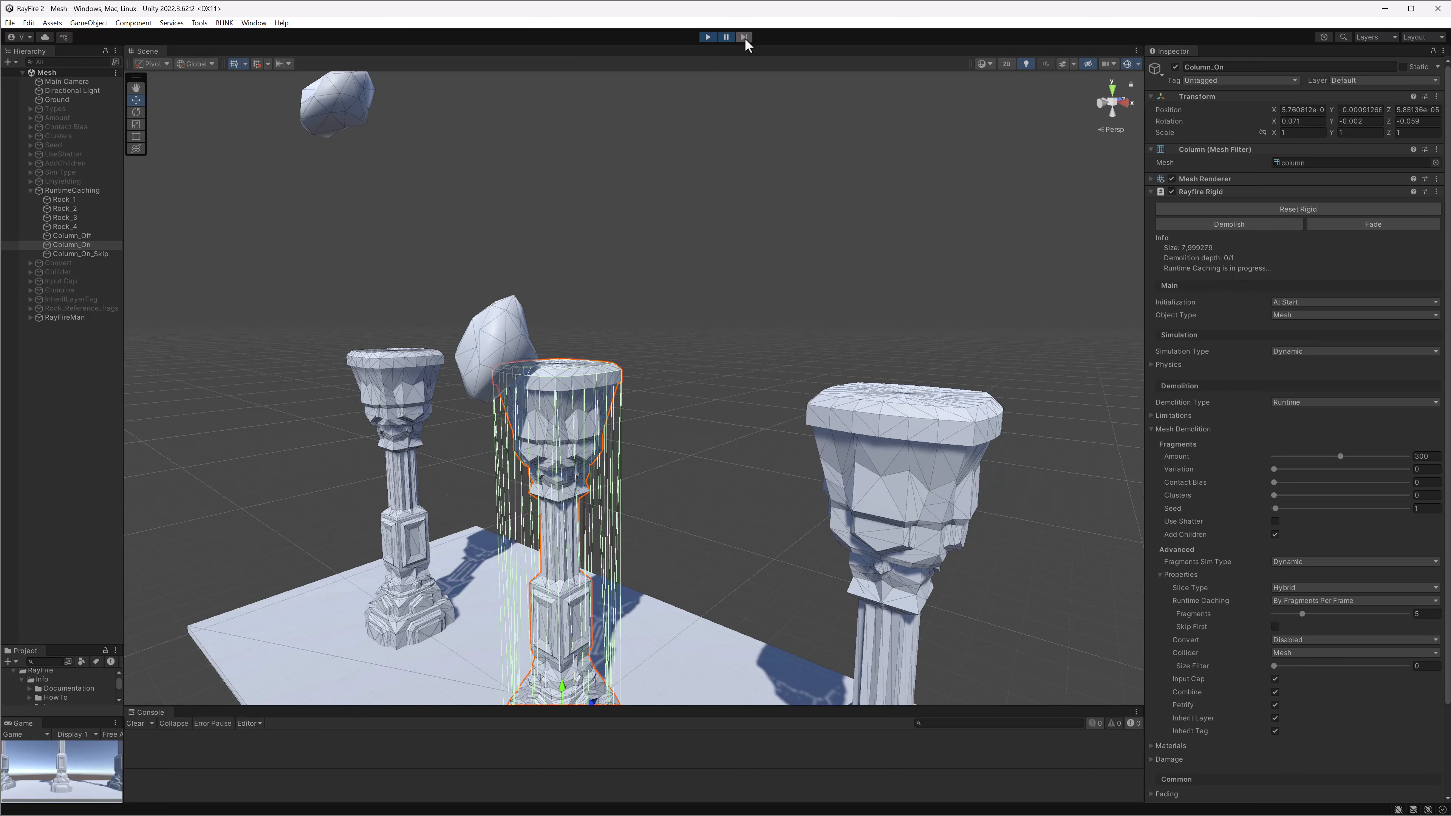
left_click(744, 37)
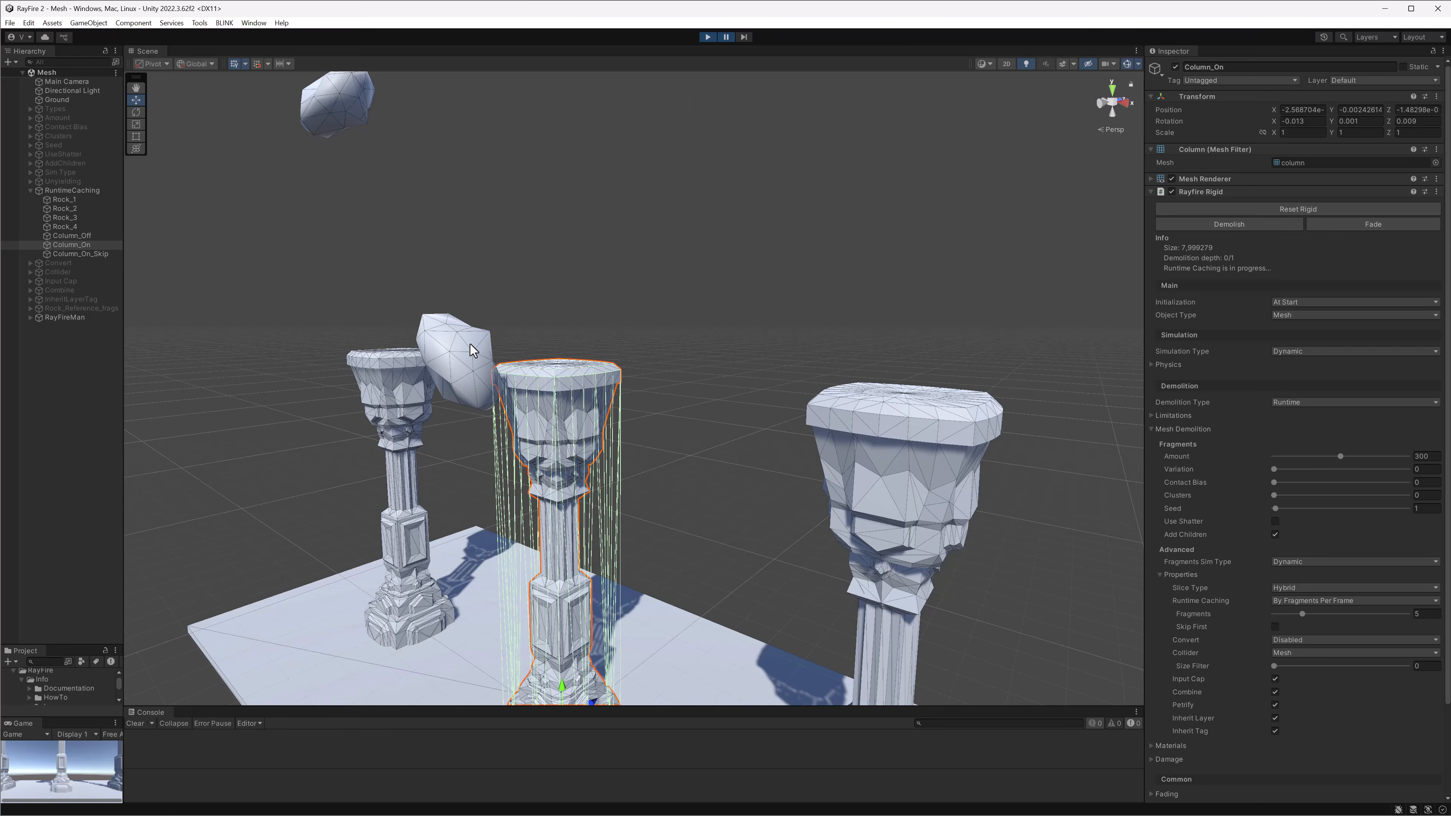
Advance more single frames while watching Column_On's caching status, and resume the simulation to see its demolition
middle_click_drag(528, 394, 572, 287)
left_click(741, 36)
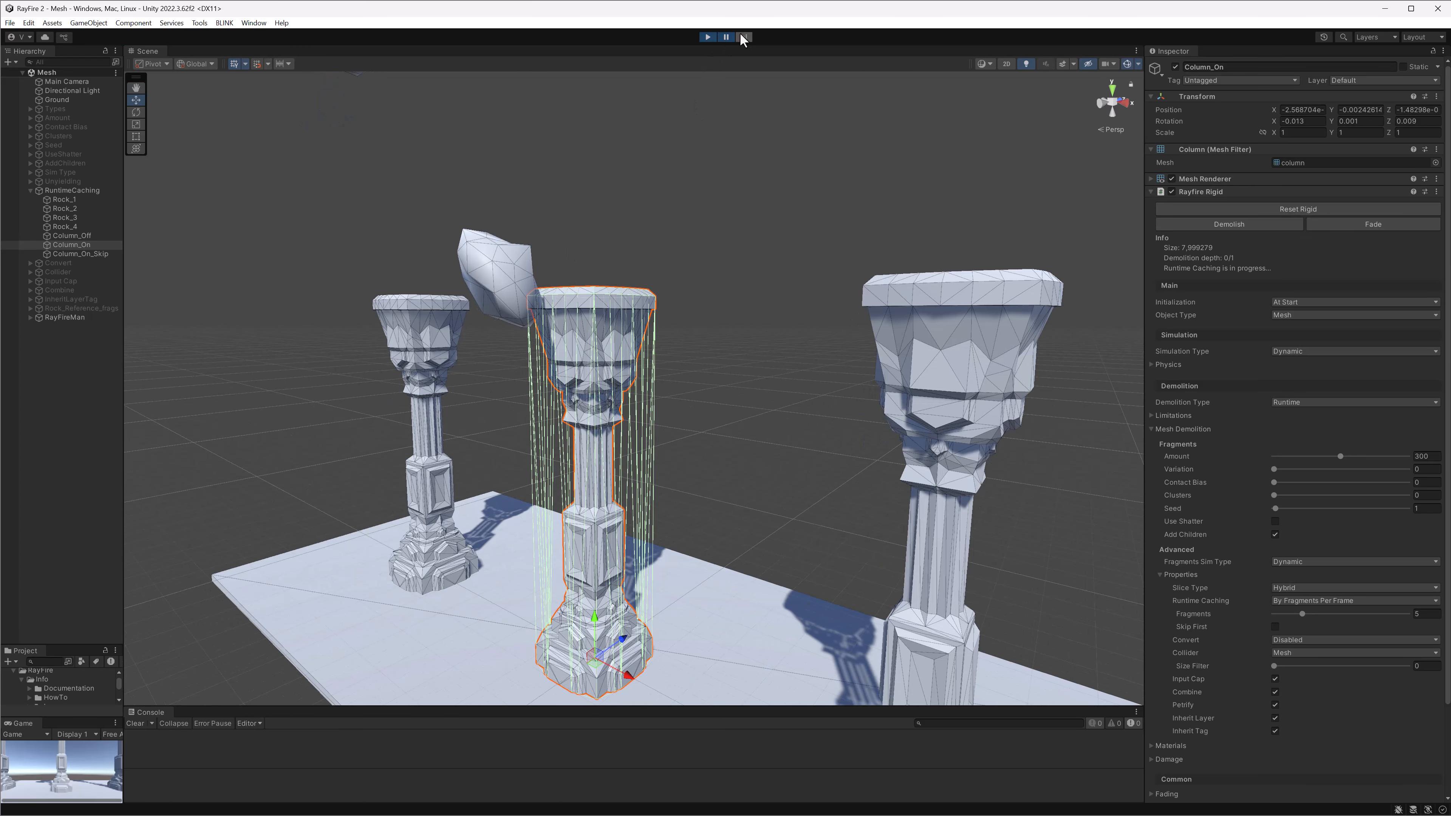
left_click(741, 35)
left_click(741, 35)
left_click(741, 35)
left_click(743, 36)
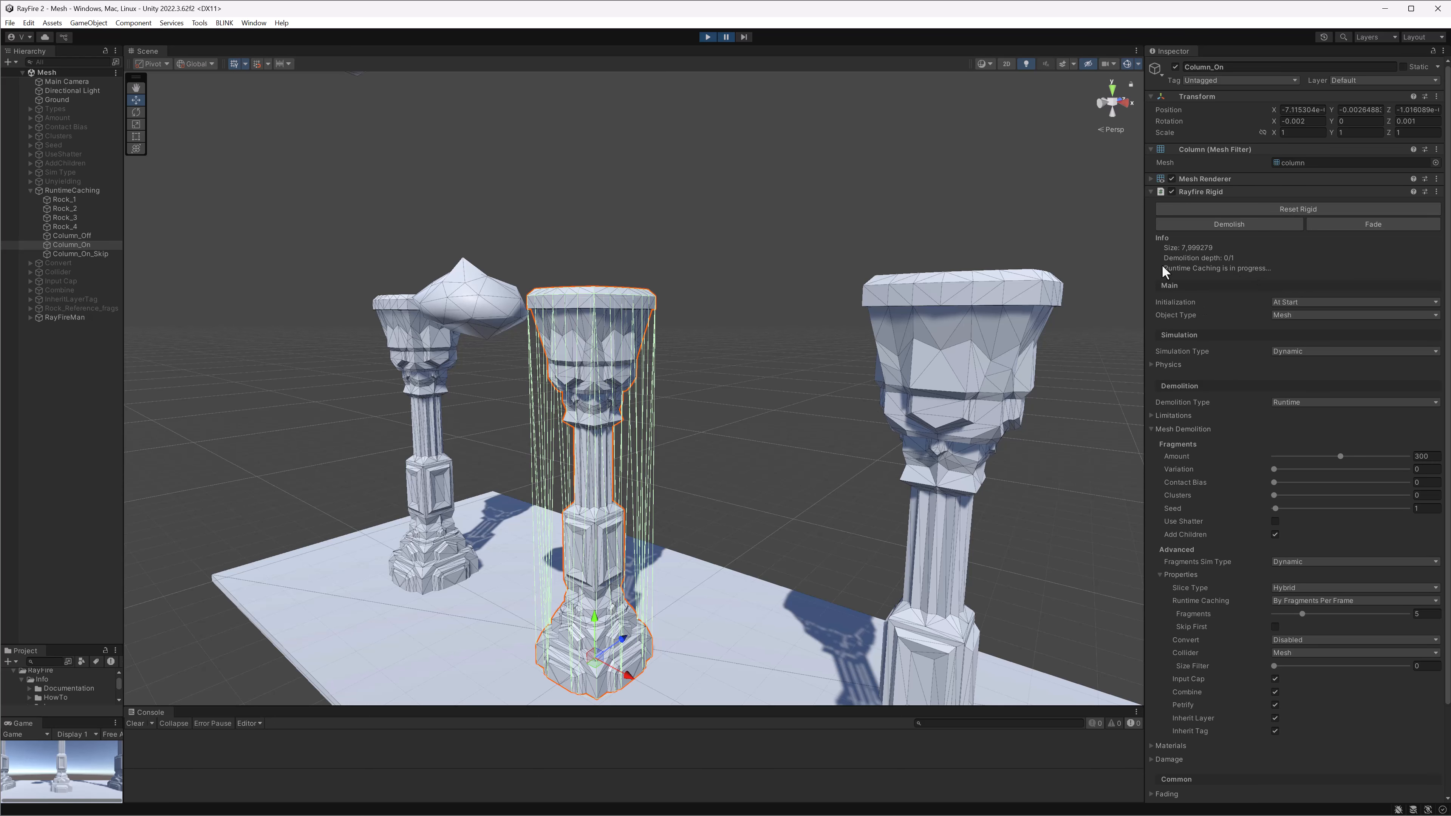
left_click(725, 36)
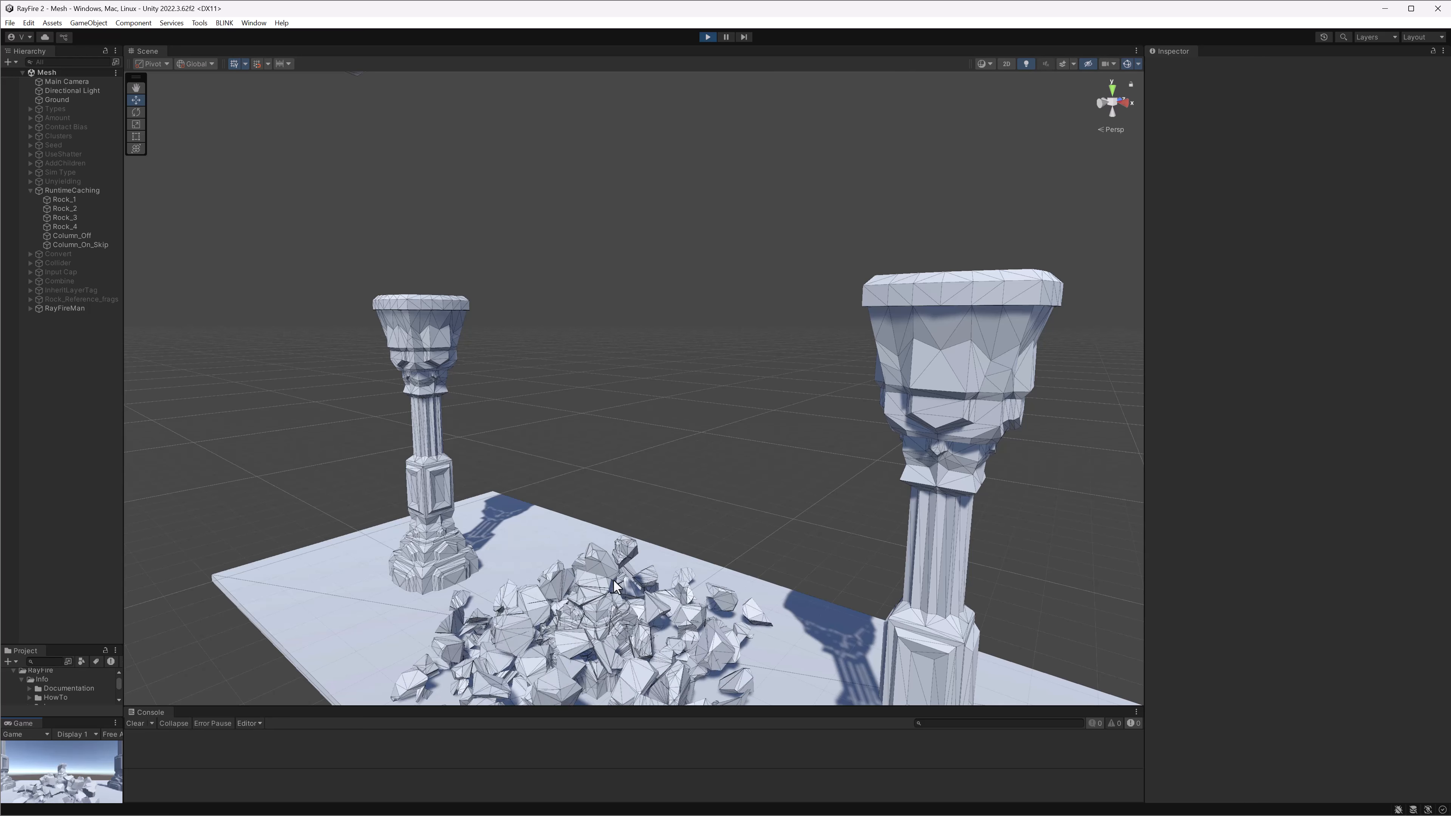
Rerun the scene with Rock_2 initialized to watch Column_On's delayed demolition at normal speed, and stop play mode
left_click_drag(546, 575, 601, 547, "alt")
left_click(708, 37)
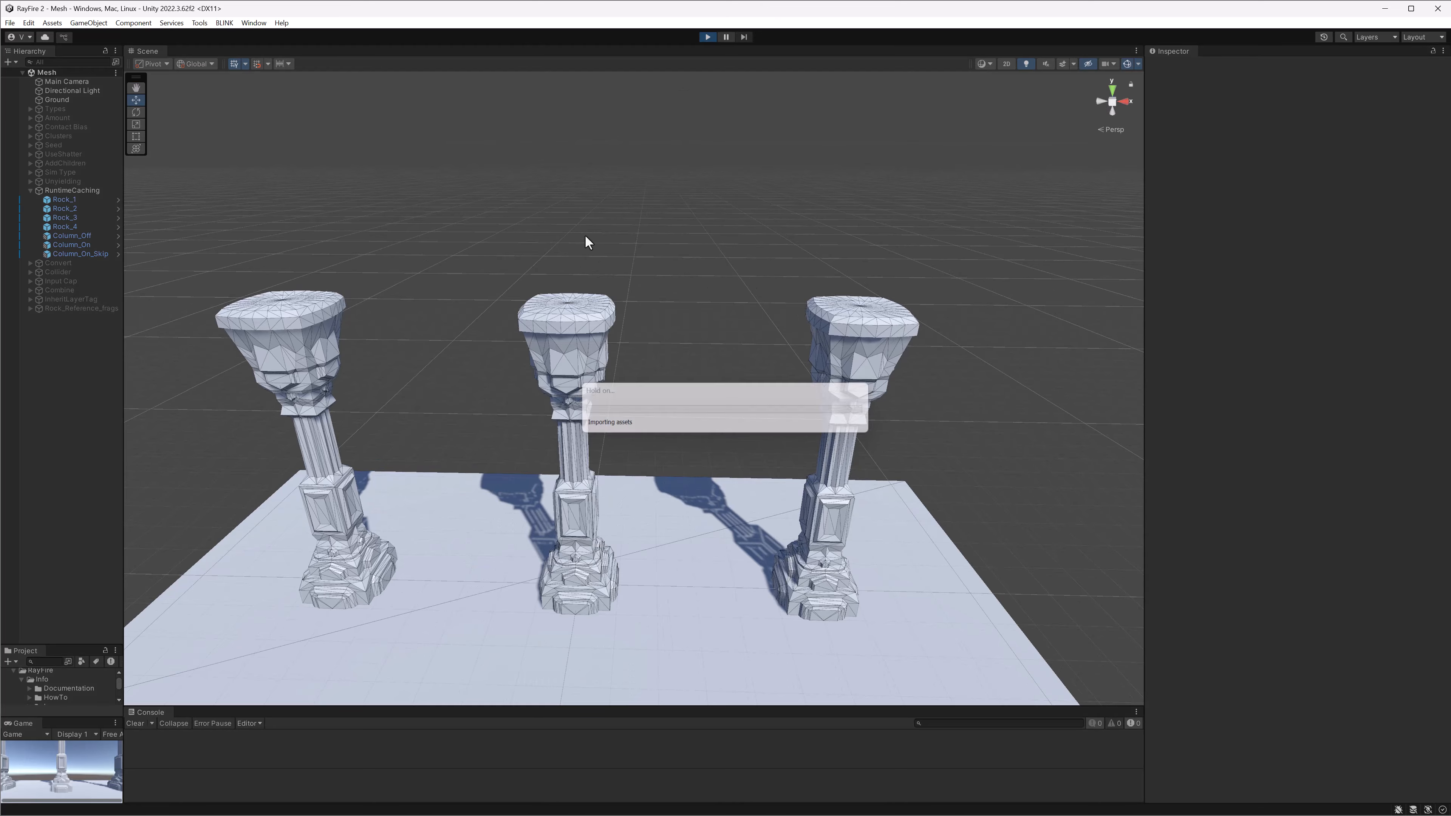
left_click(583, 188)
left_click(1223, 210)
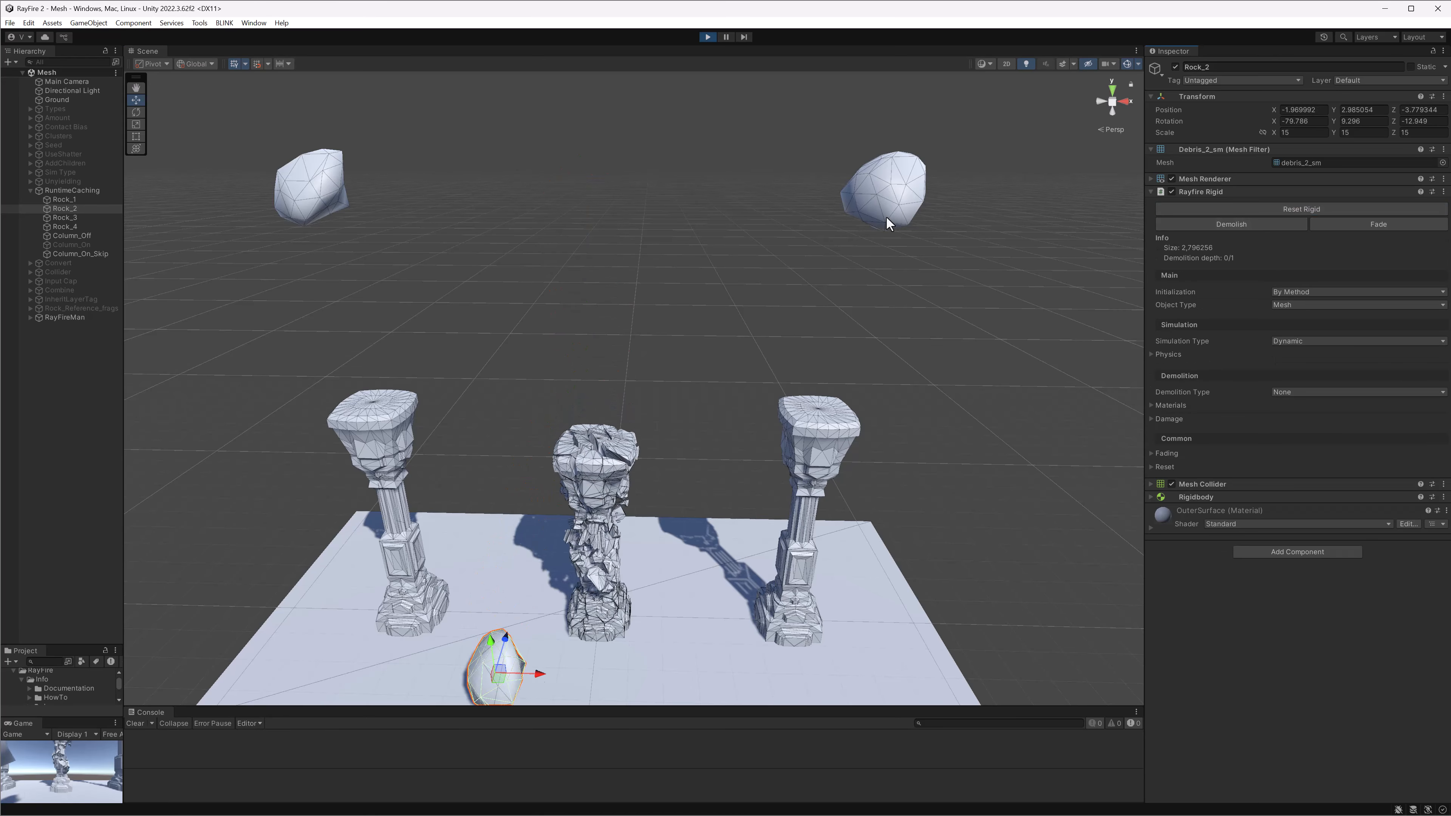
left_click(707, 36)
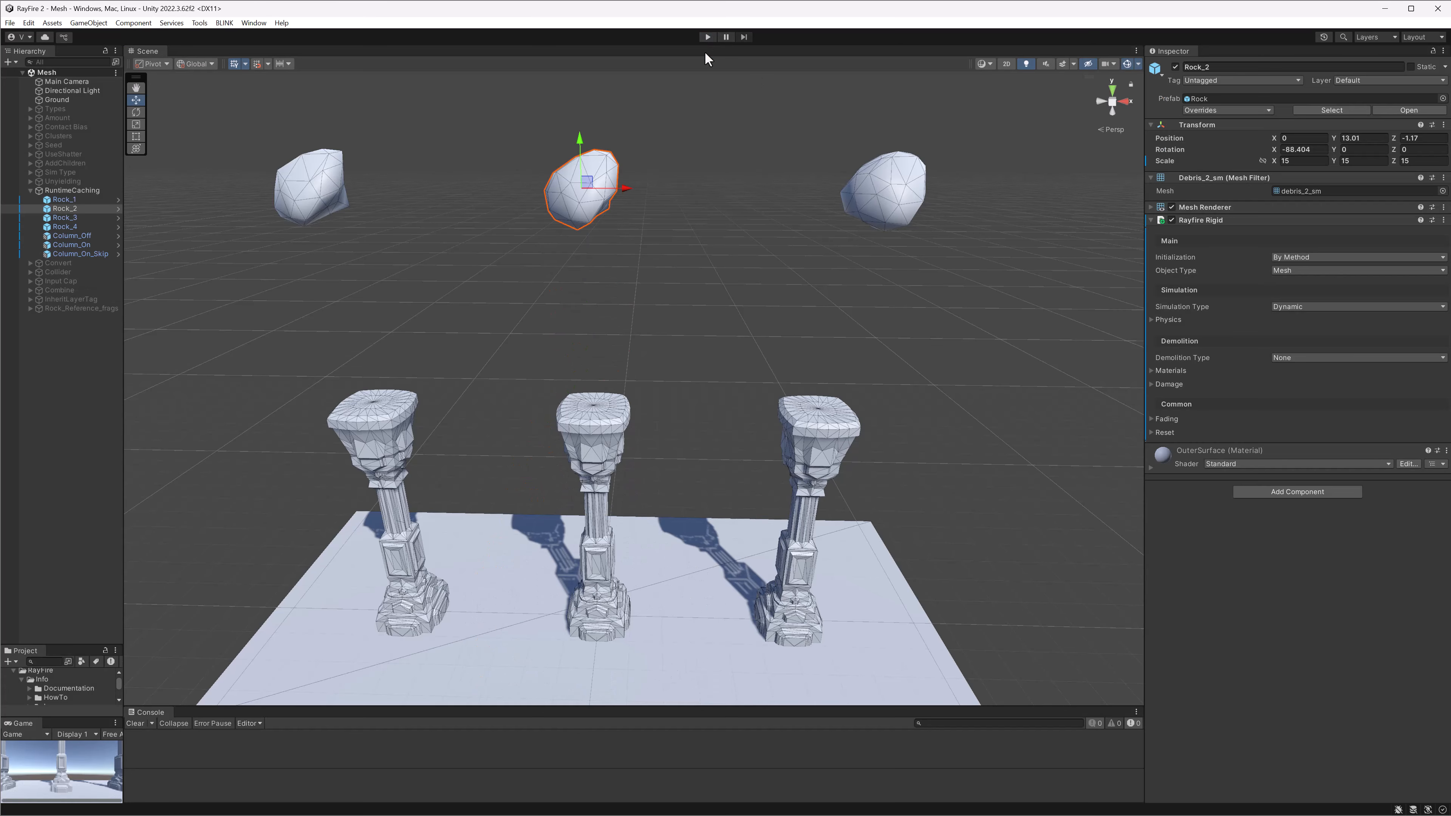
Review Column_On's fragment amount, runtime caching and Skip First settings in its Rayfire Rigid component
left_click(598, 432)
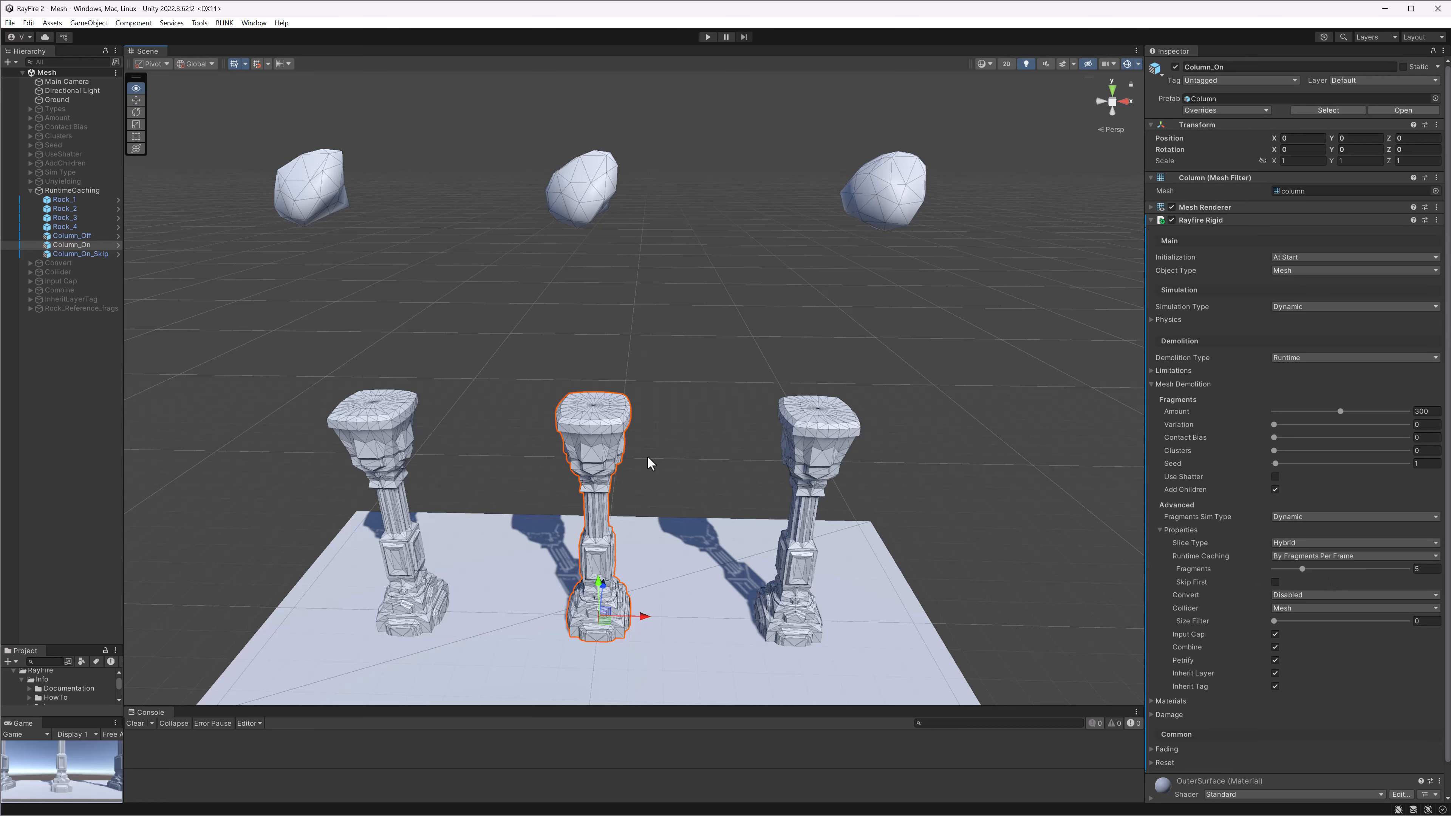
left_click_drag(647, 458, 657, 454, "alt")
left_click(1432, 412)
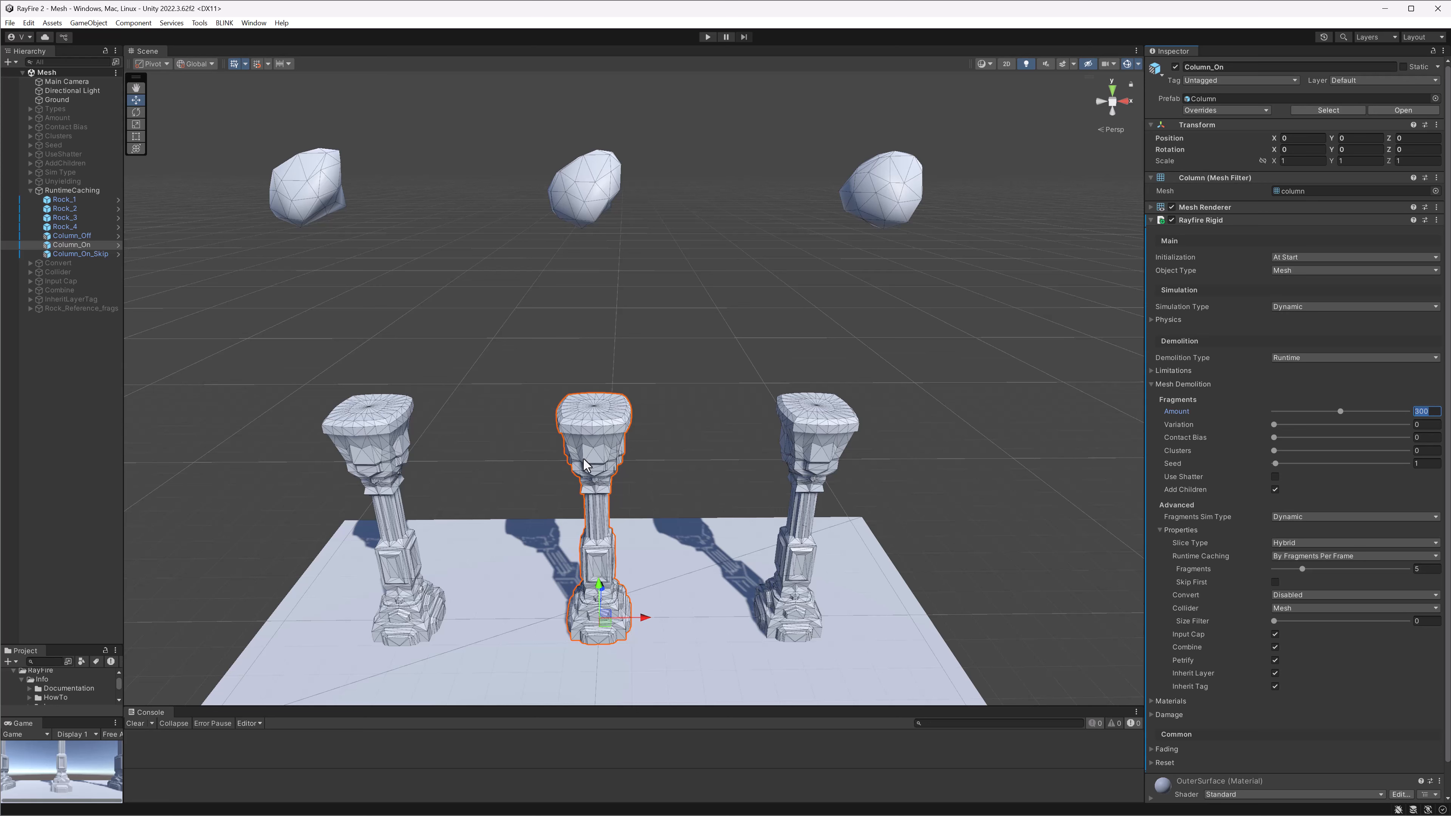
middle_click_drag(840, 333, 713, 372)
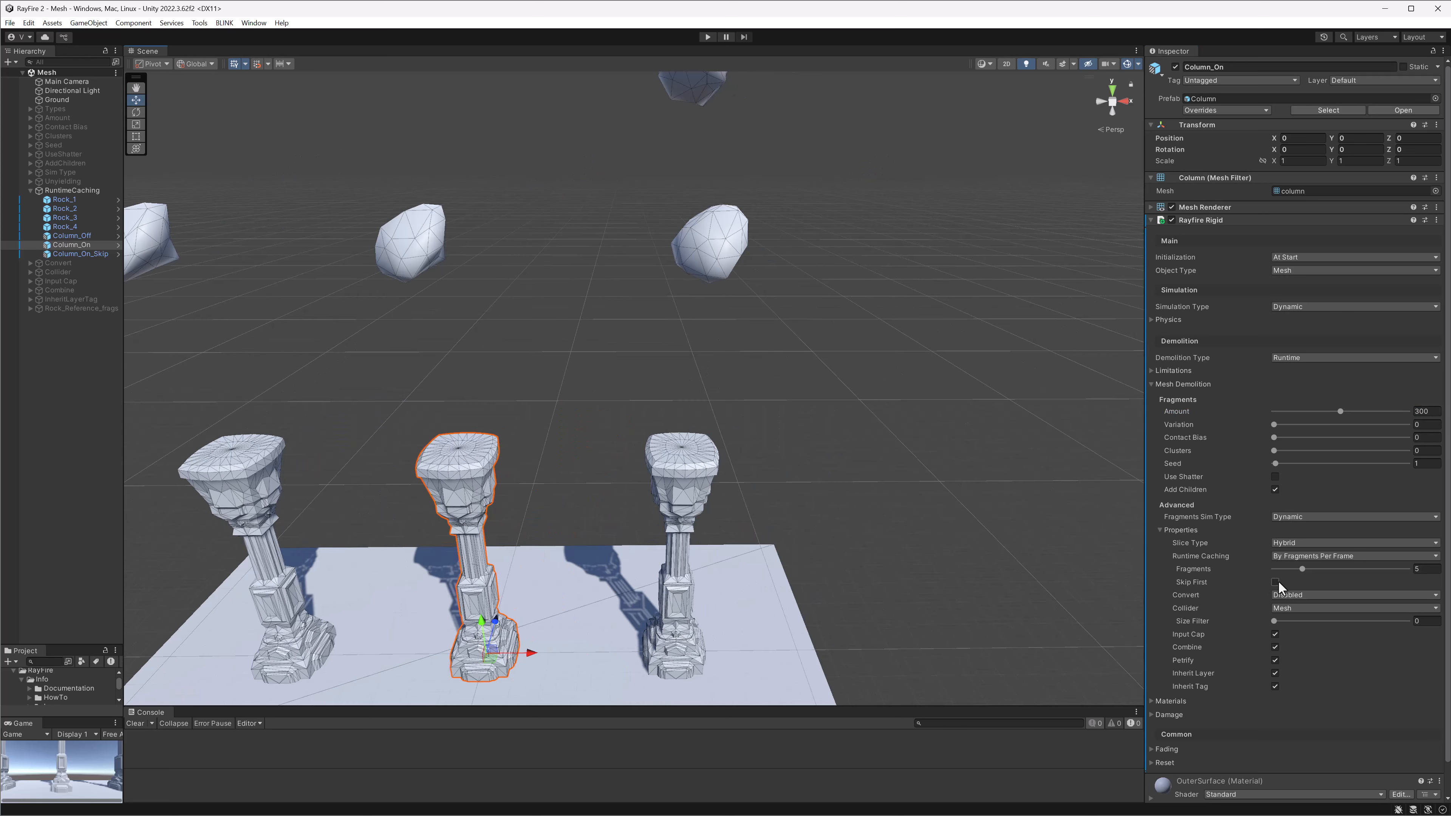
Set Column_On_Skip's runtime caching to 5 fragments per frame and save the scene
left_click(689, 483)
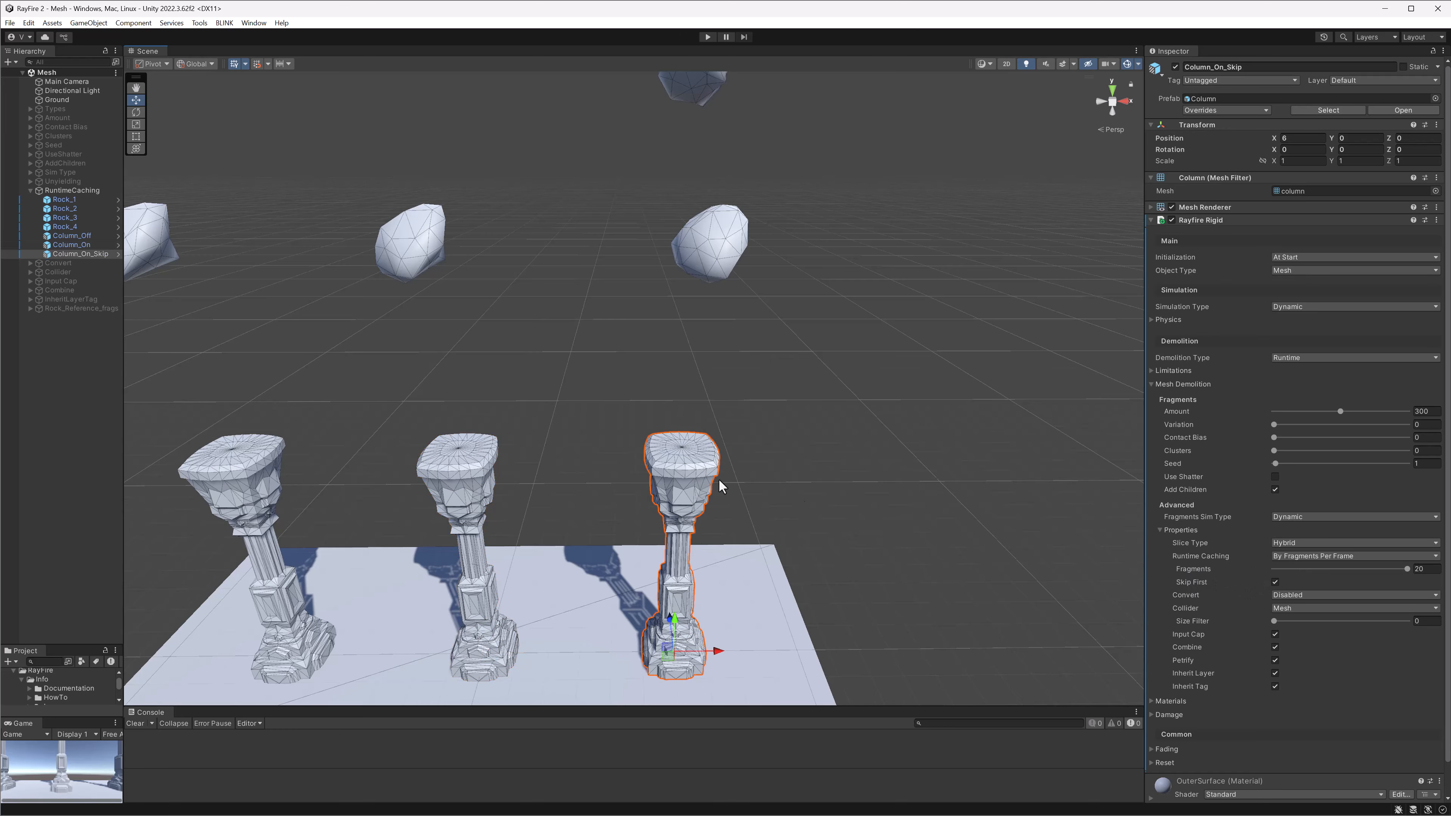
scroll(712, 474, "down", 2)
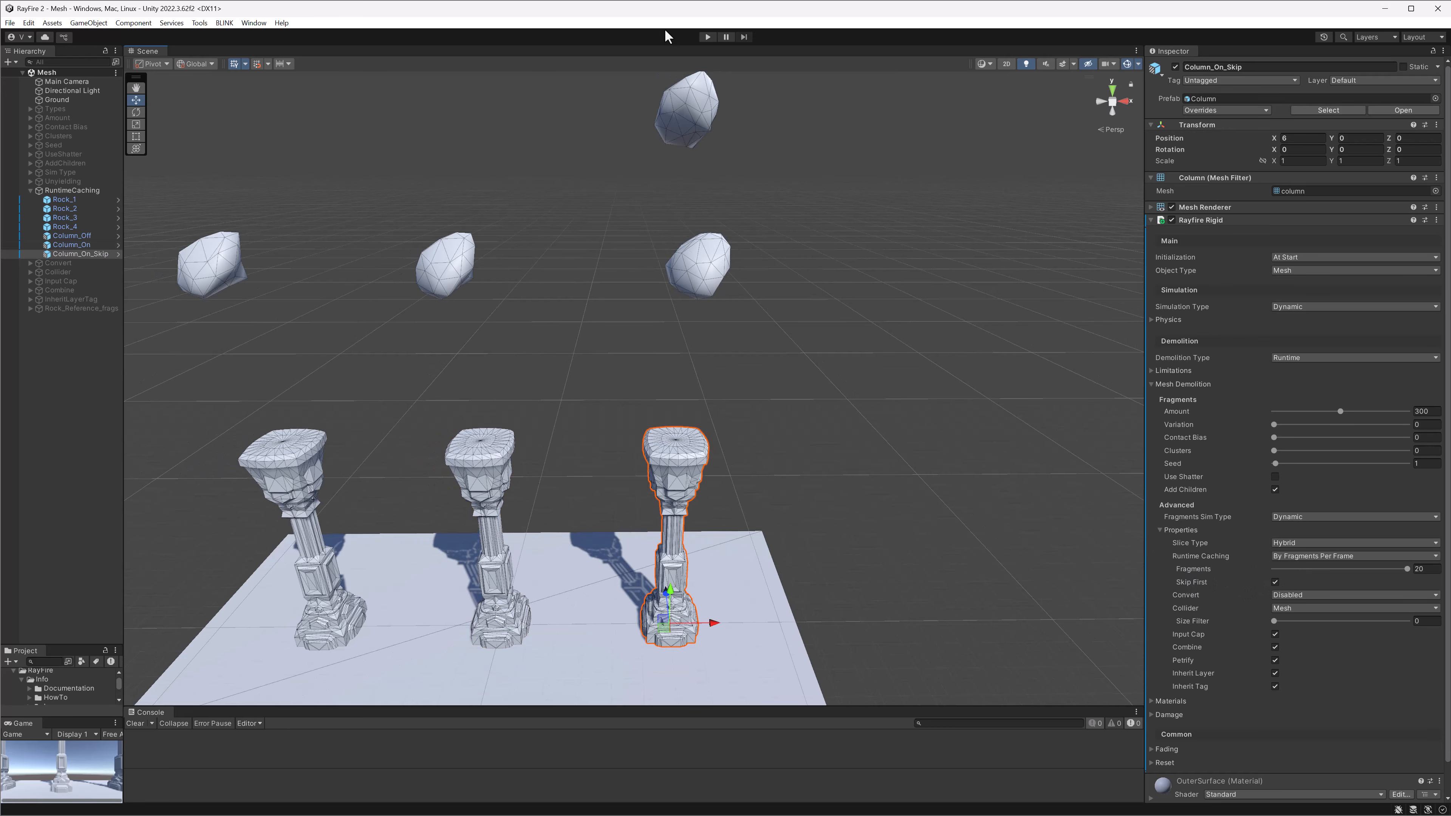
left_click(1432, 569)
type("5")
key("ctrl+s")
Run the scene, initialize Rock_3 above Column_On_Skip, and pause the simulation while the rock is falling
left_click(707, 37)
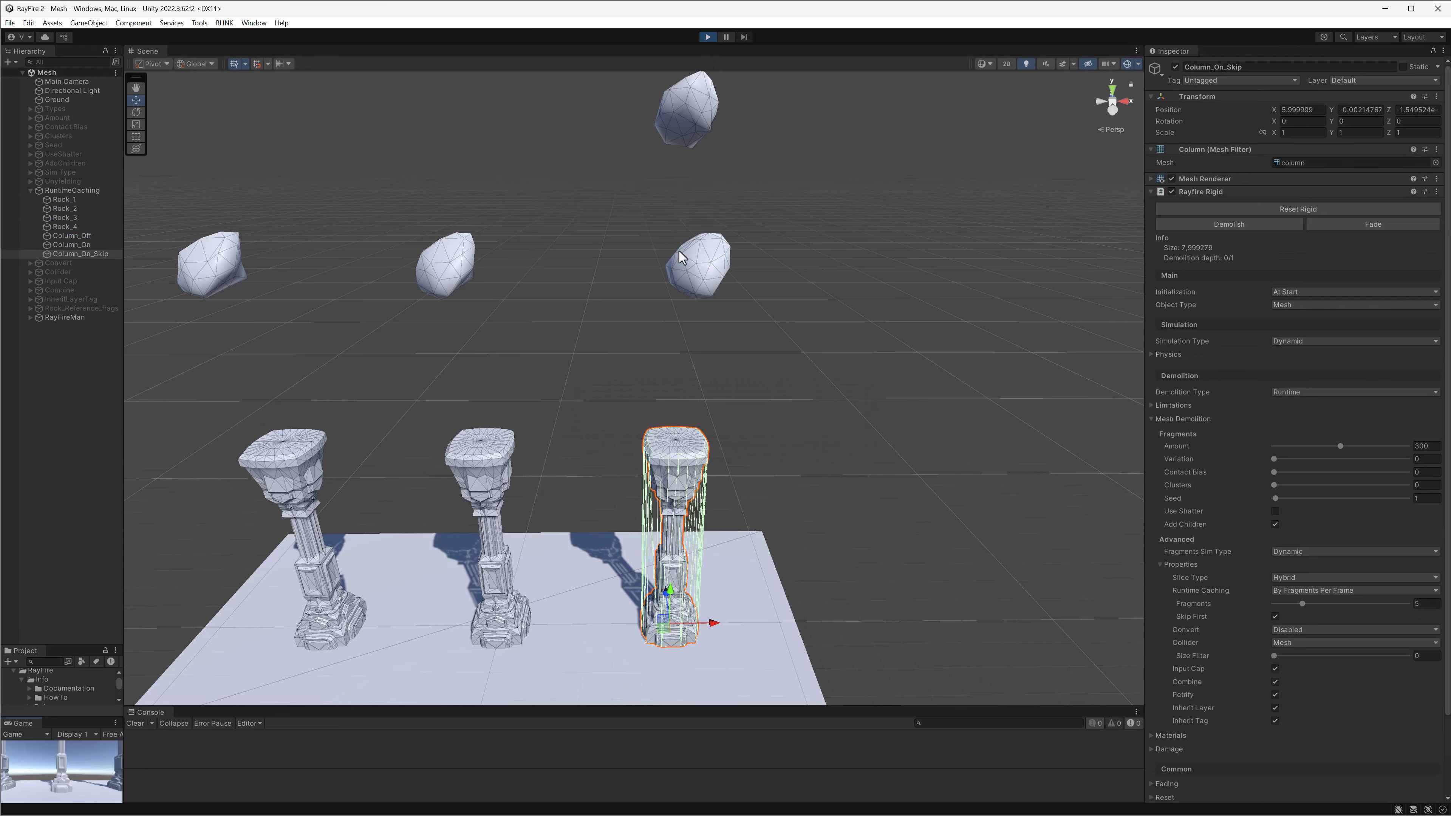
left_click(702, 264)
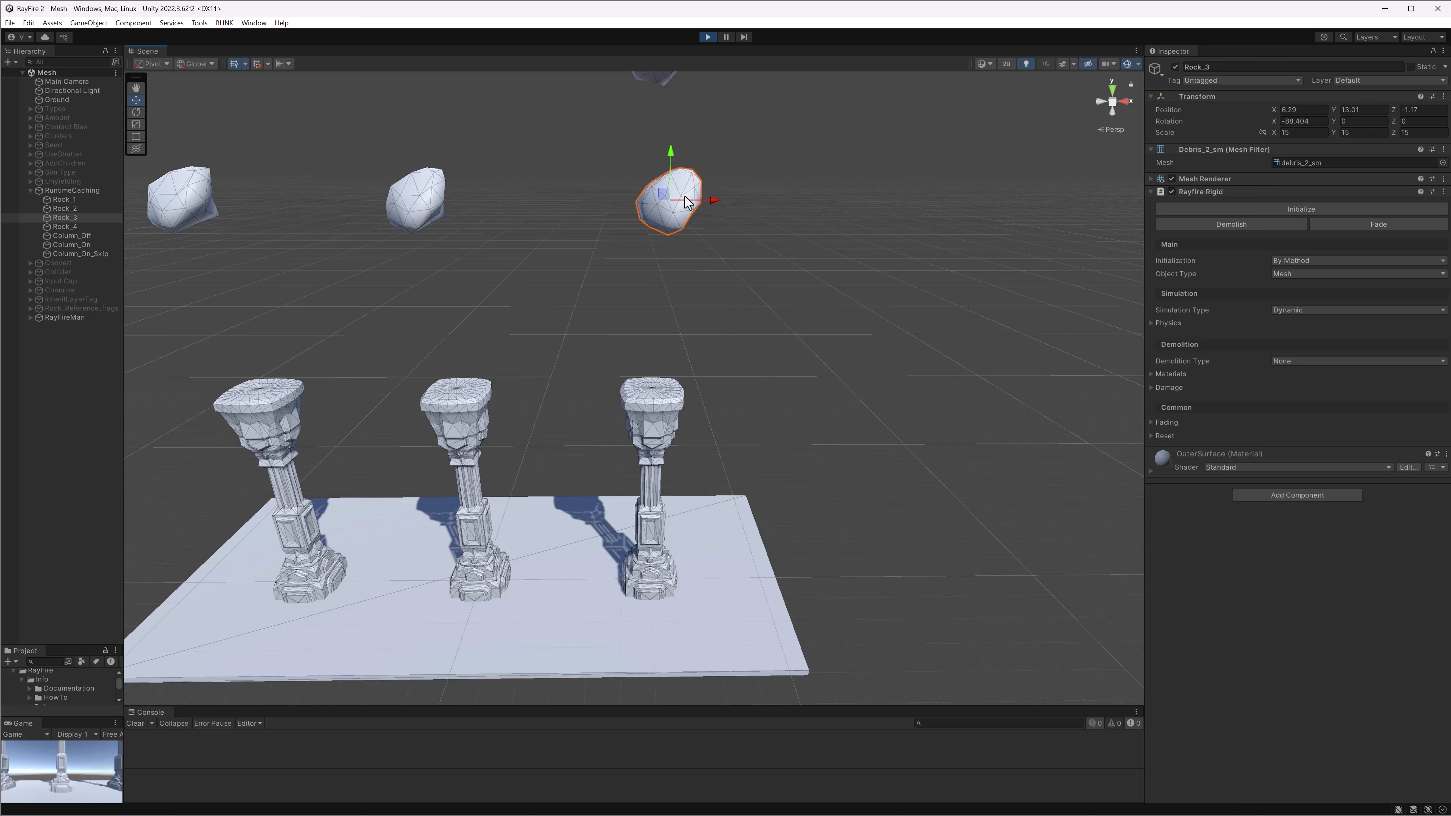
left_click(1235, 206)
left_click(727, 37)
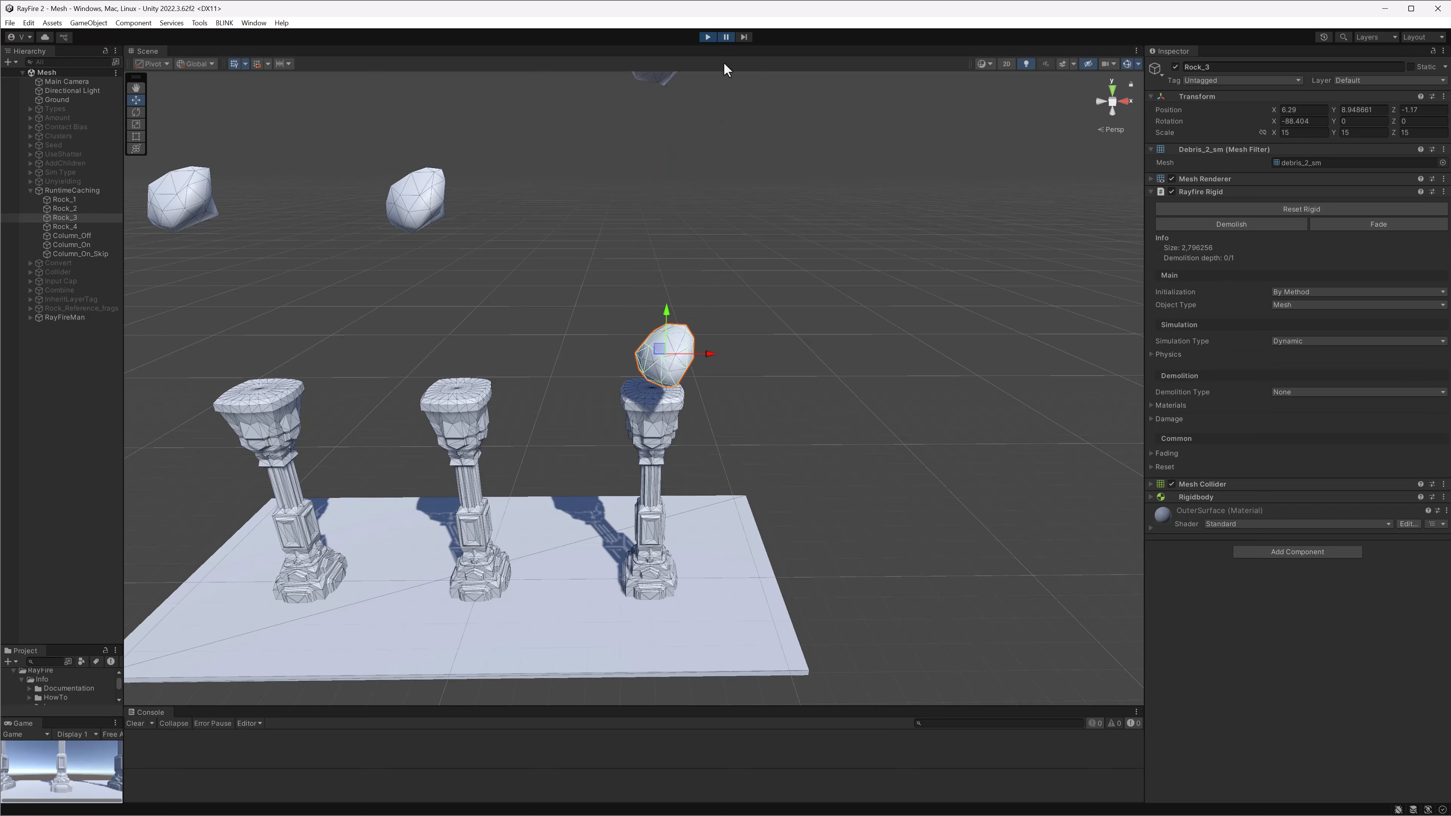
Advance the simulation frame by frame with Column_On_Skip selected, checking its caching status as Rock_3 hits it
left_click_drag(770, 344, 645, 403, "alt")
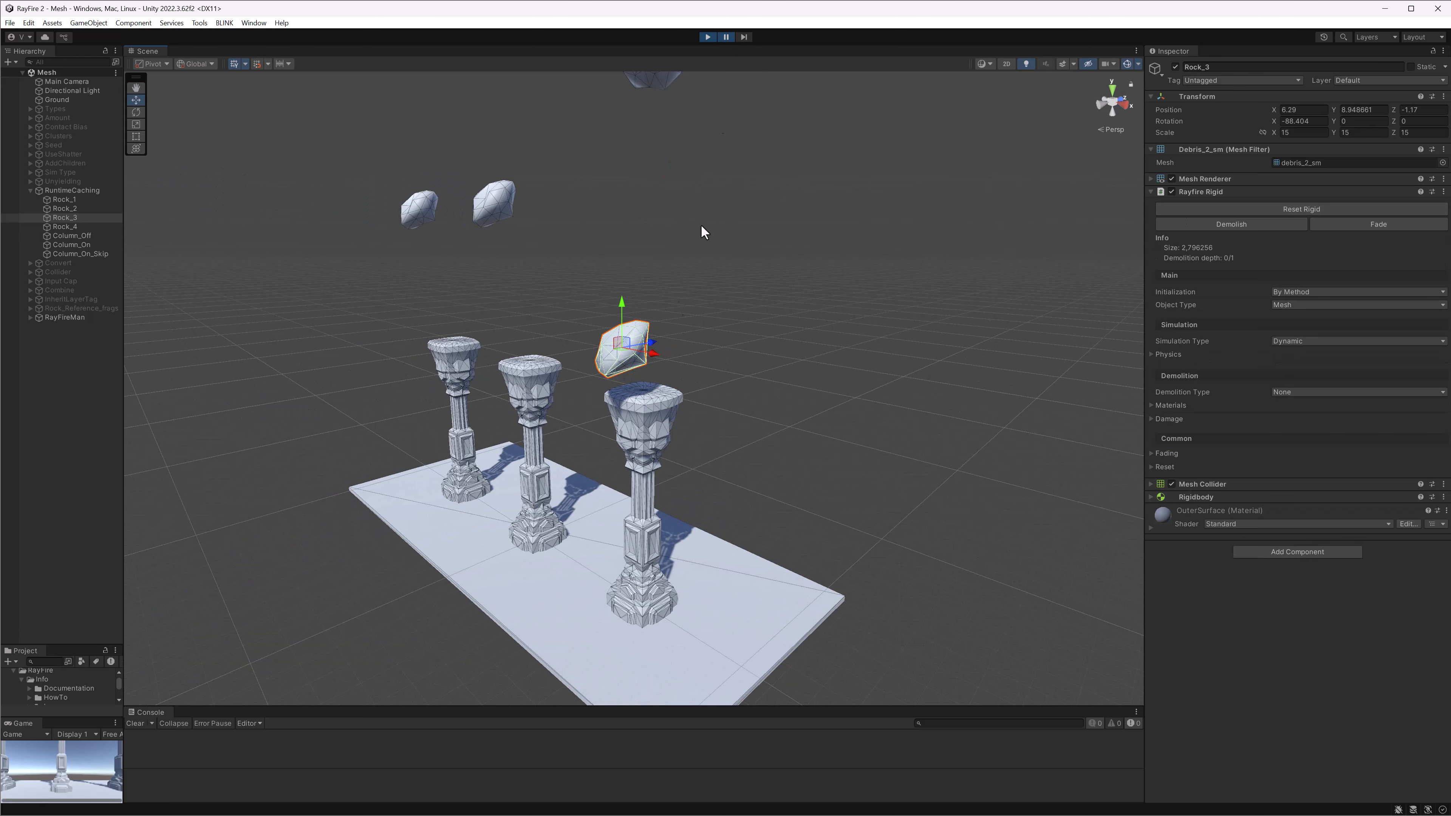
left_click(746, 34)
left_click(746, 33)
left_click(671, 395)
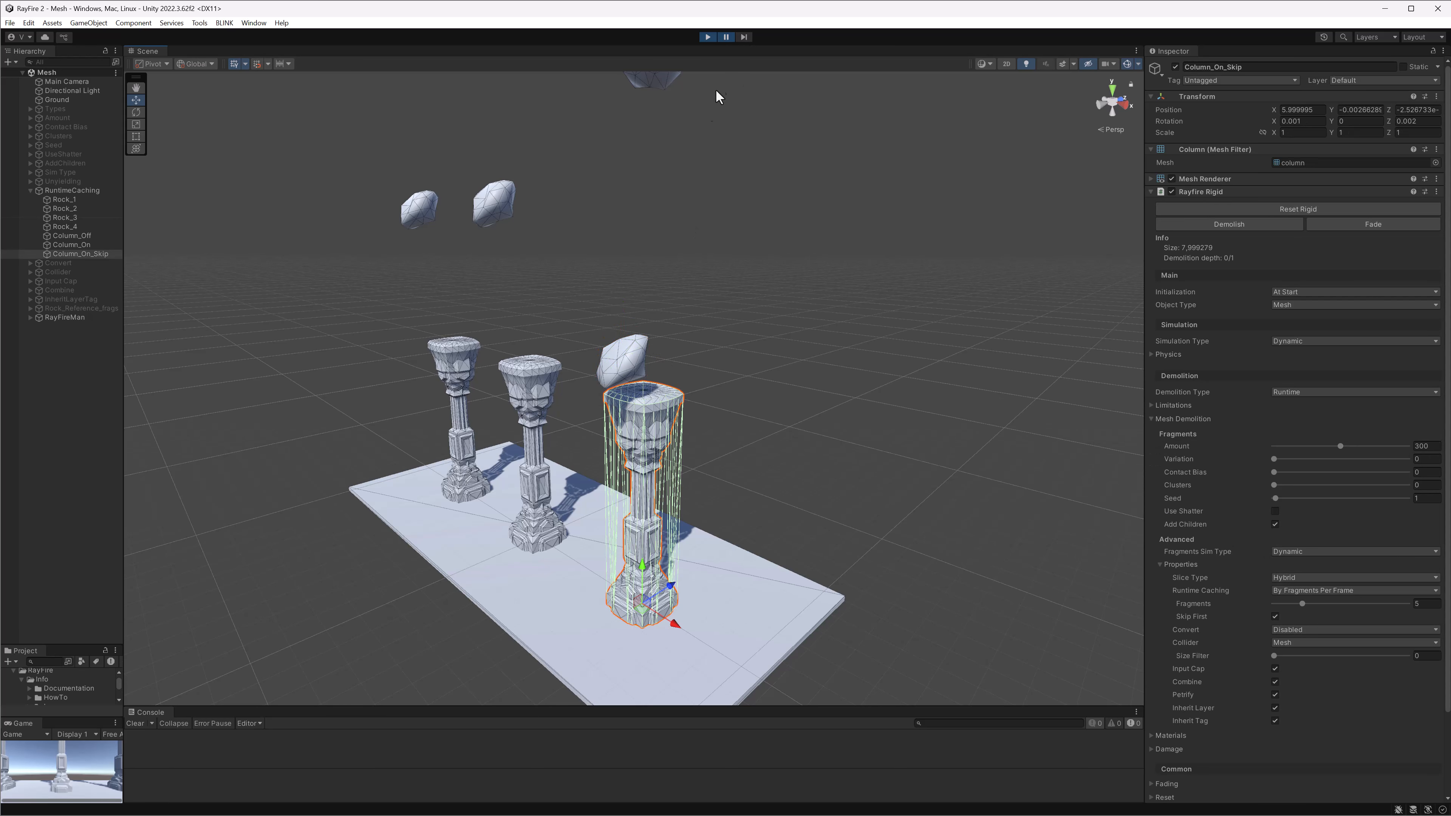
left_click(740, 34)
left_click(740, 34)
left_click(739, 34)
left_click(740, 35)
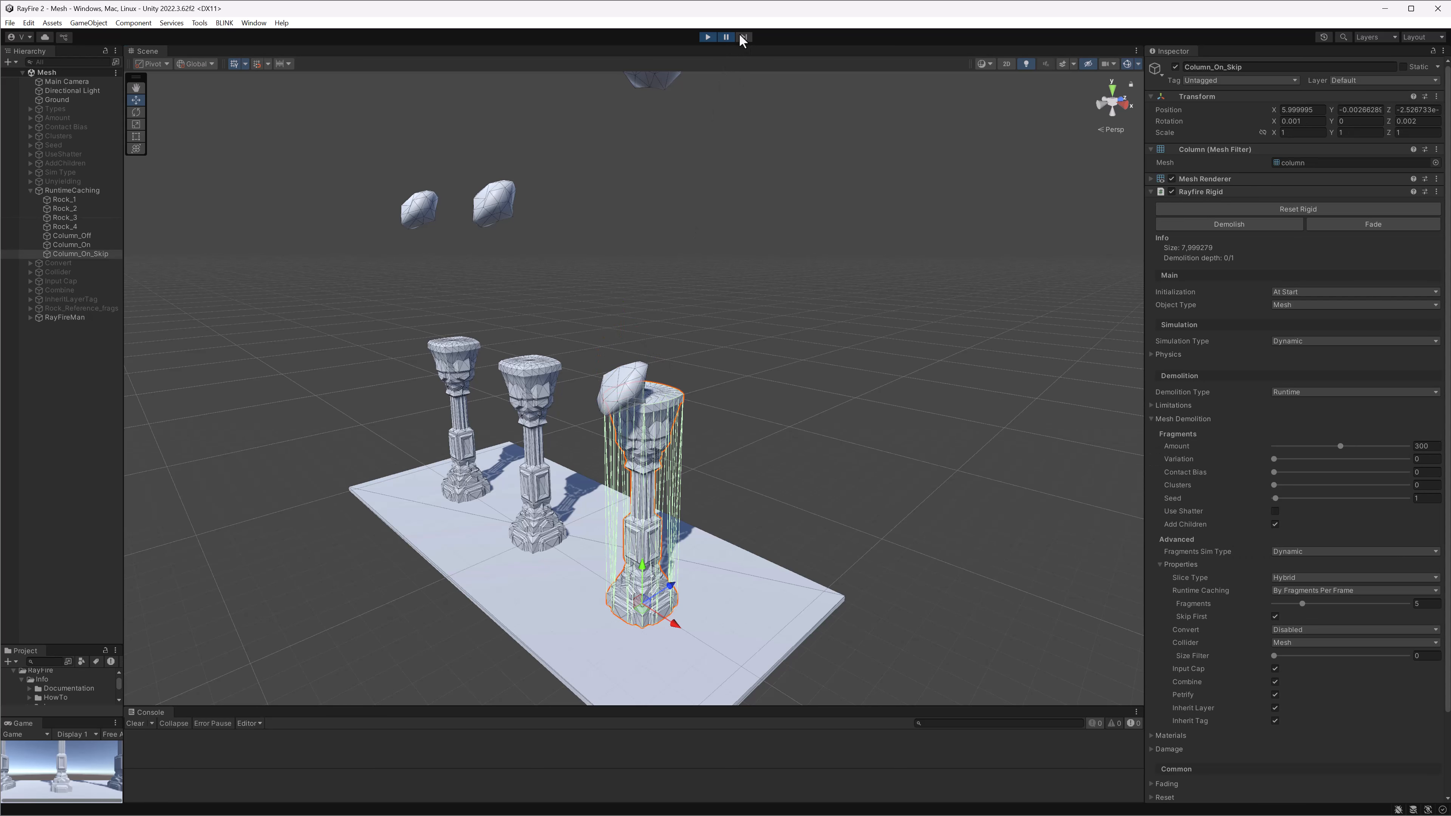
left_click(741, 34)
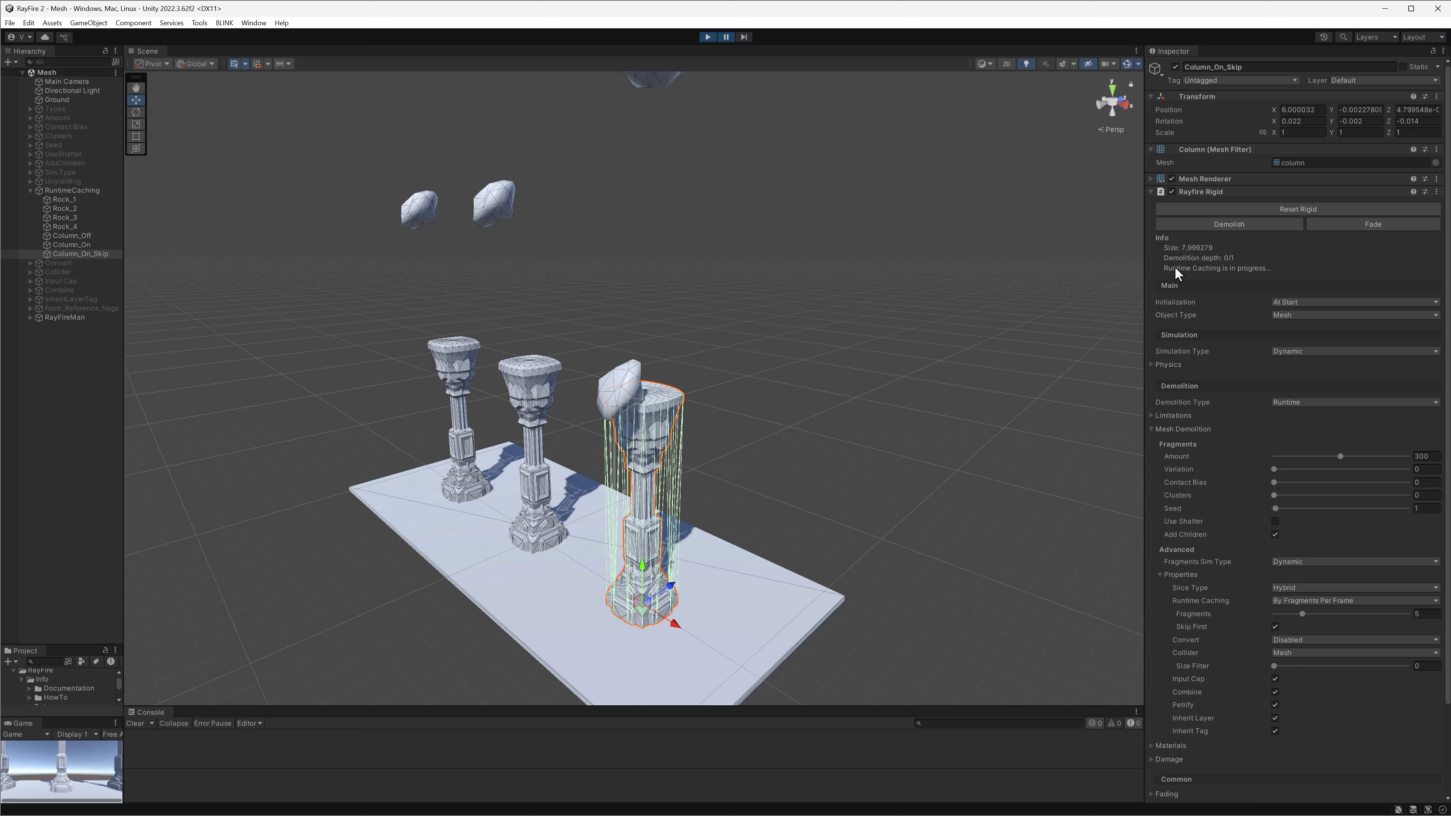
Keep advancing the simulation until Column_On_Skip's fragment meshes are cached
left_click(744, 35)
left_click(744, 35)
left_click(744, 34)
left_click(743, 35)
left_click(744, 35)
left_click(744, 34)
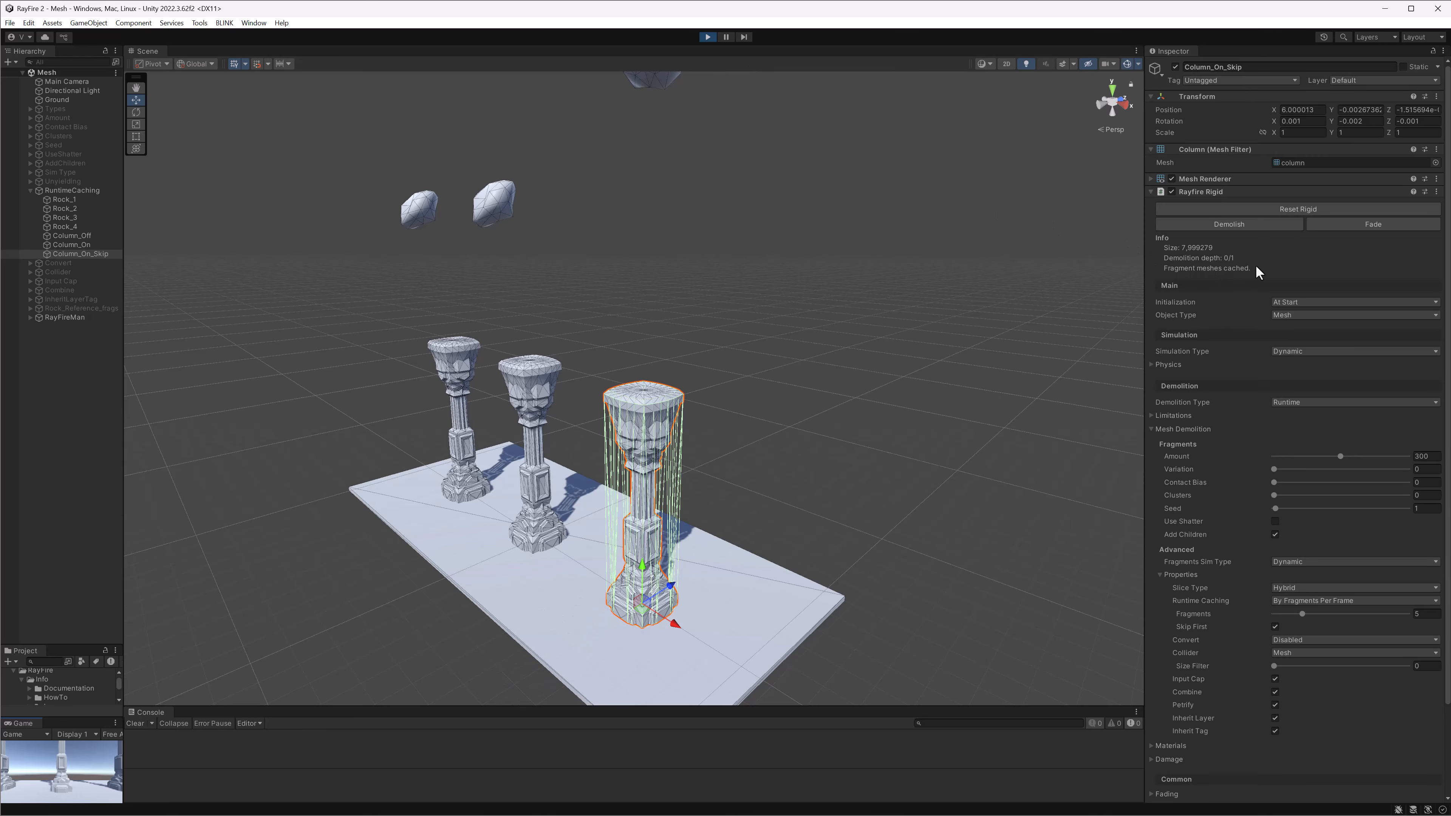
Examine the intact Column_On_Skip, its Skip First option and caching status, with Rock_4 hanging above it
left_click_drag(594, 340, 766, 331, "alt")
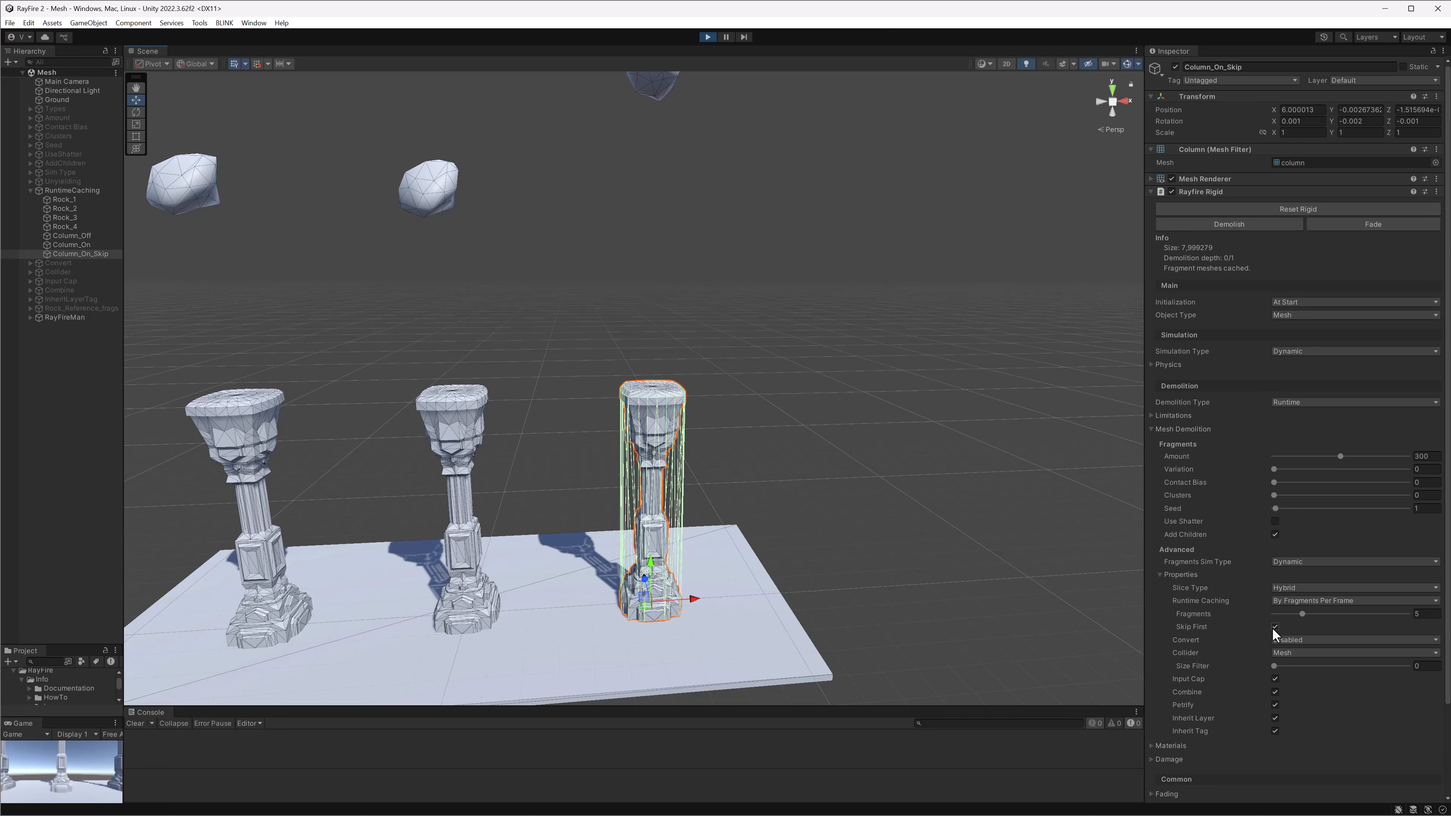
scroll(811, 481, "down", 4)
left_click_drag(761, 395, 737, 384, "alt")
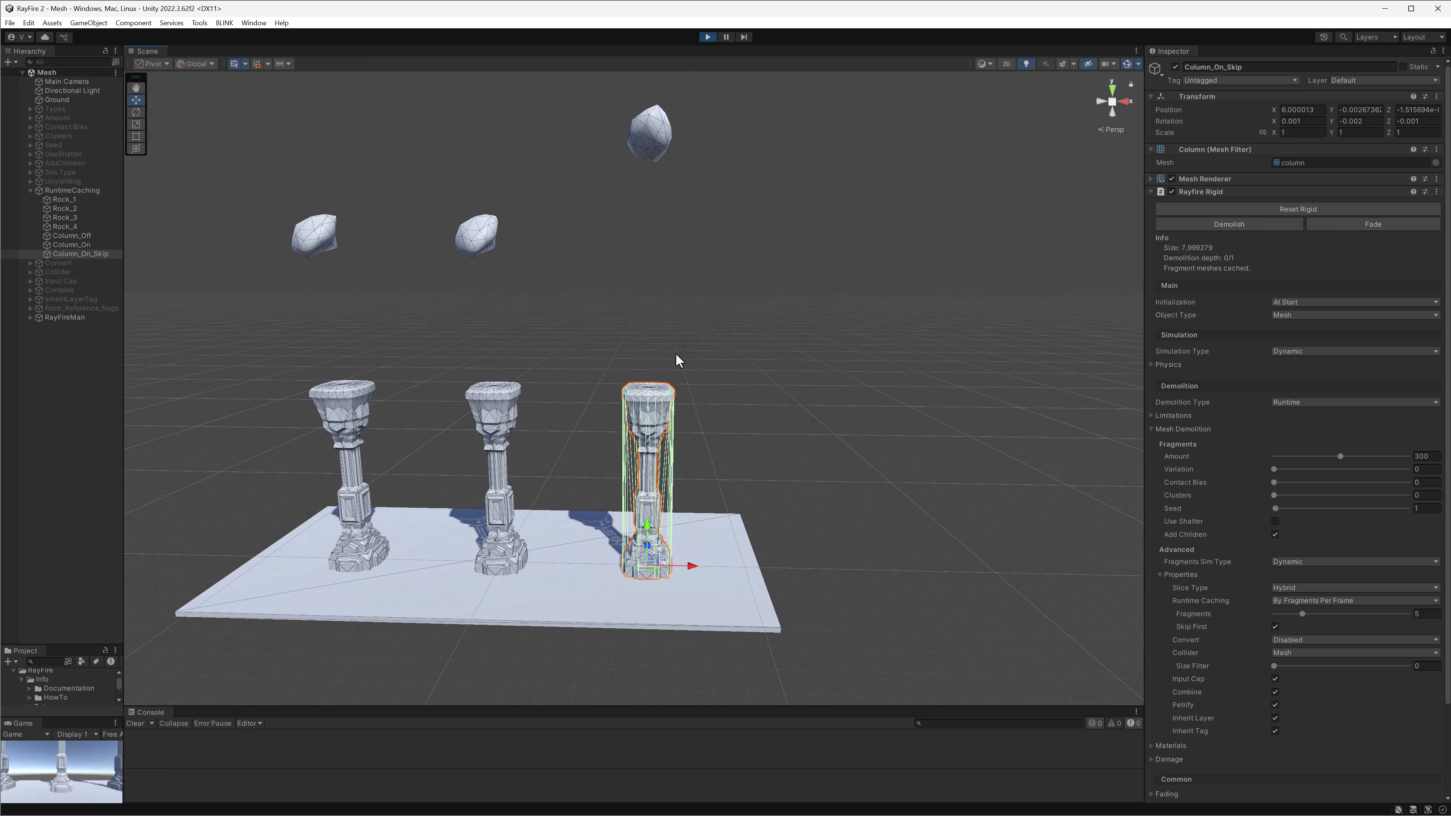
left_click(675, 357)
left_click(665, 402)
middle_click_drag(681, 324, 674, 365)
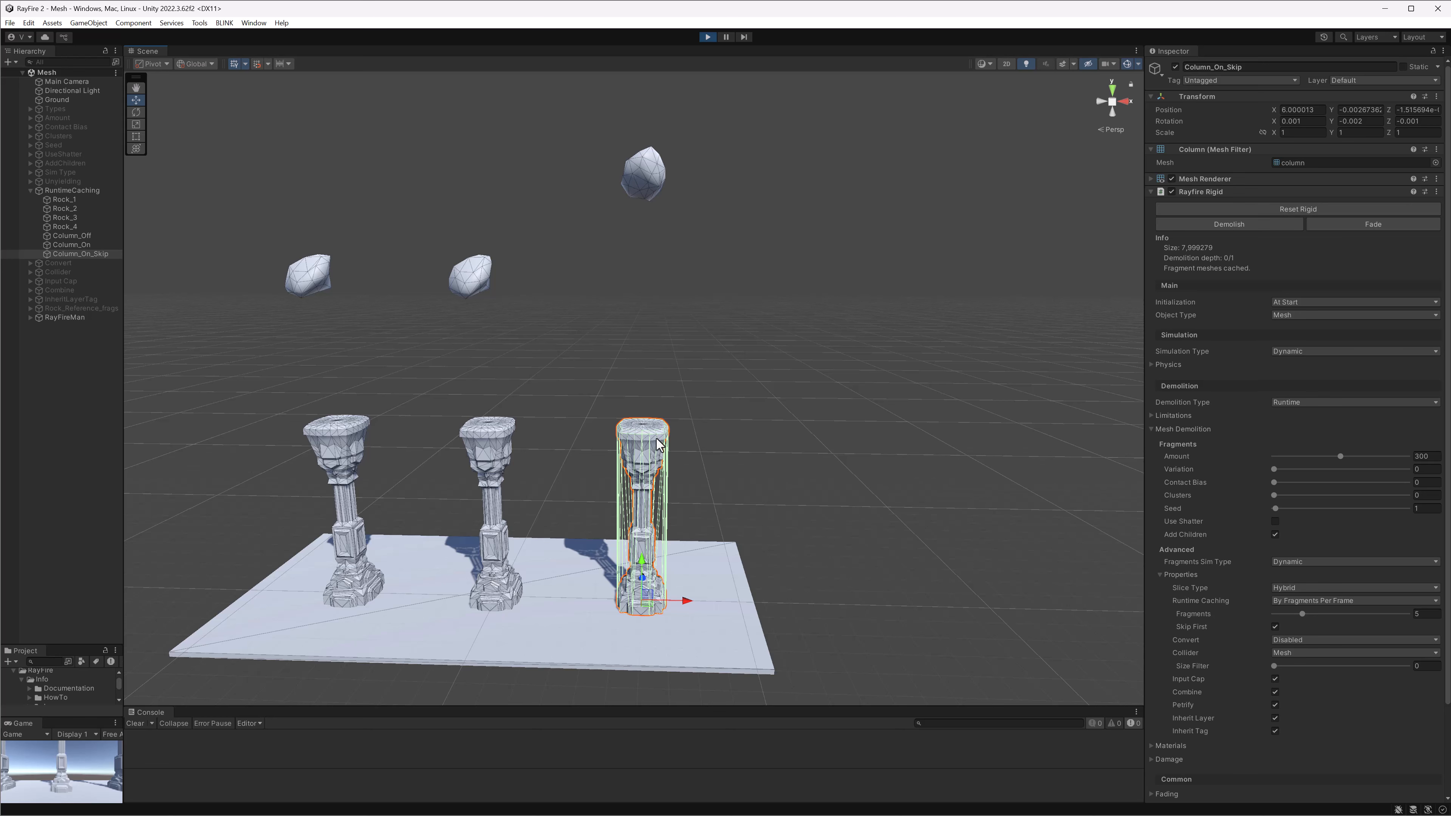
Initialize Rock_4 so it falls on the cached Column_On_Skip, view the resulting rubble, and stop the simulation
left_click(637, 188)
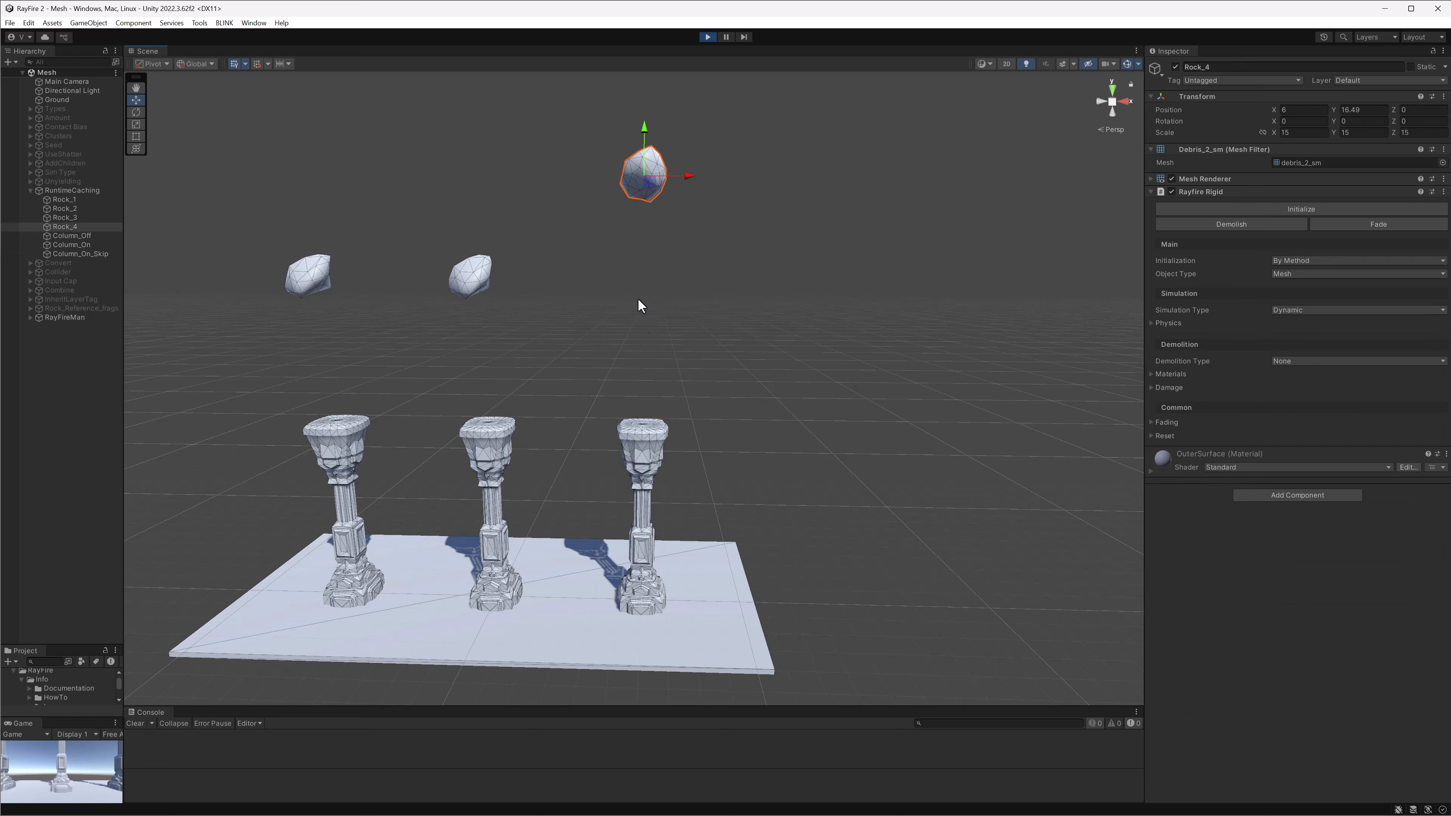
left_click(1247, 204)
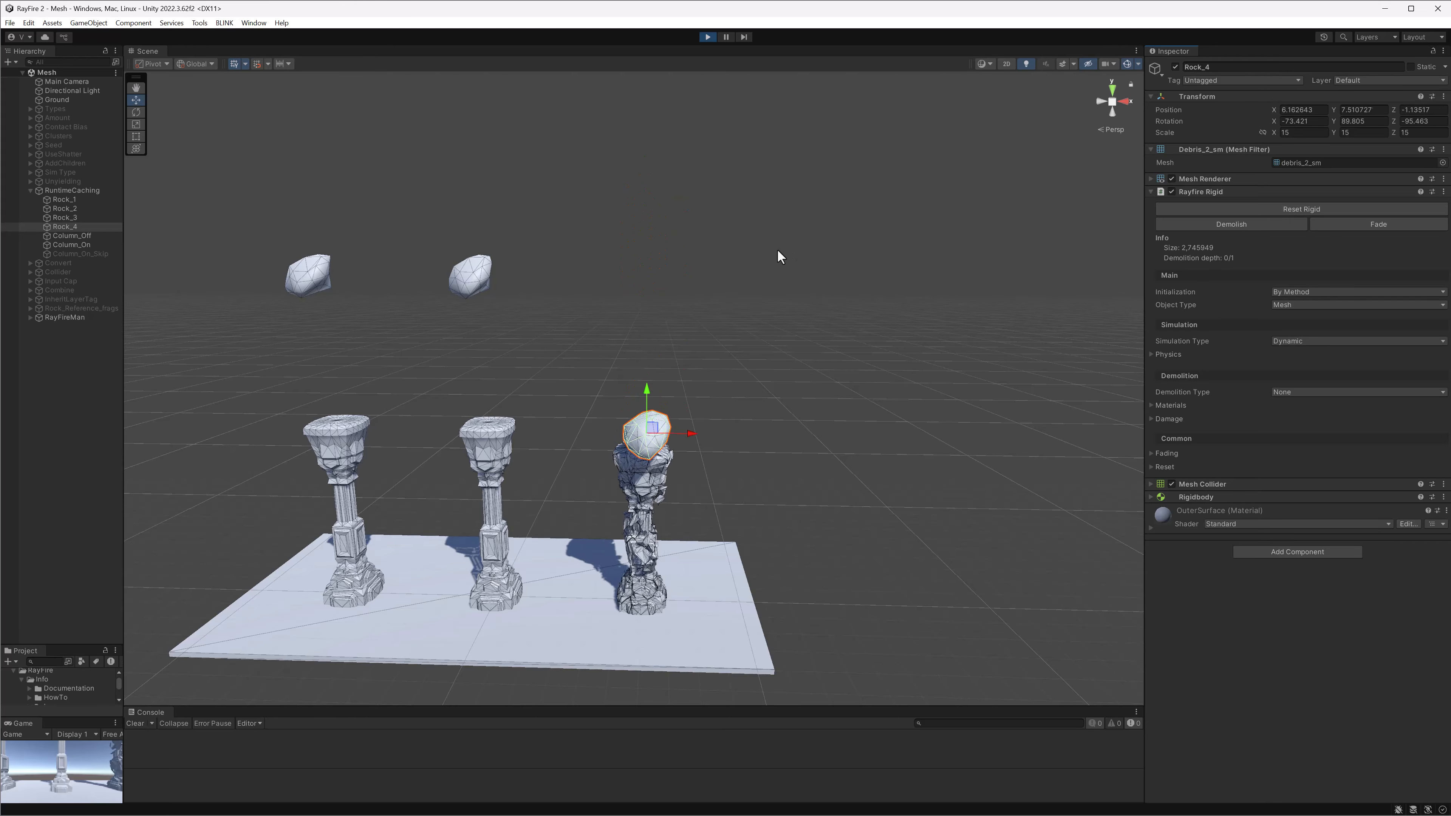
left_click(775, 256)
scroll(719, 423, "up", 3)
left_click_drag(710, 490, 688, 548, "alt")
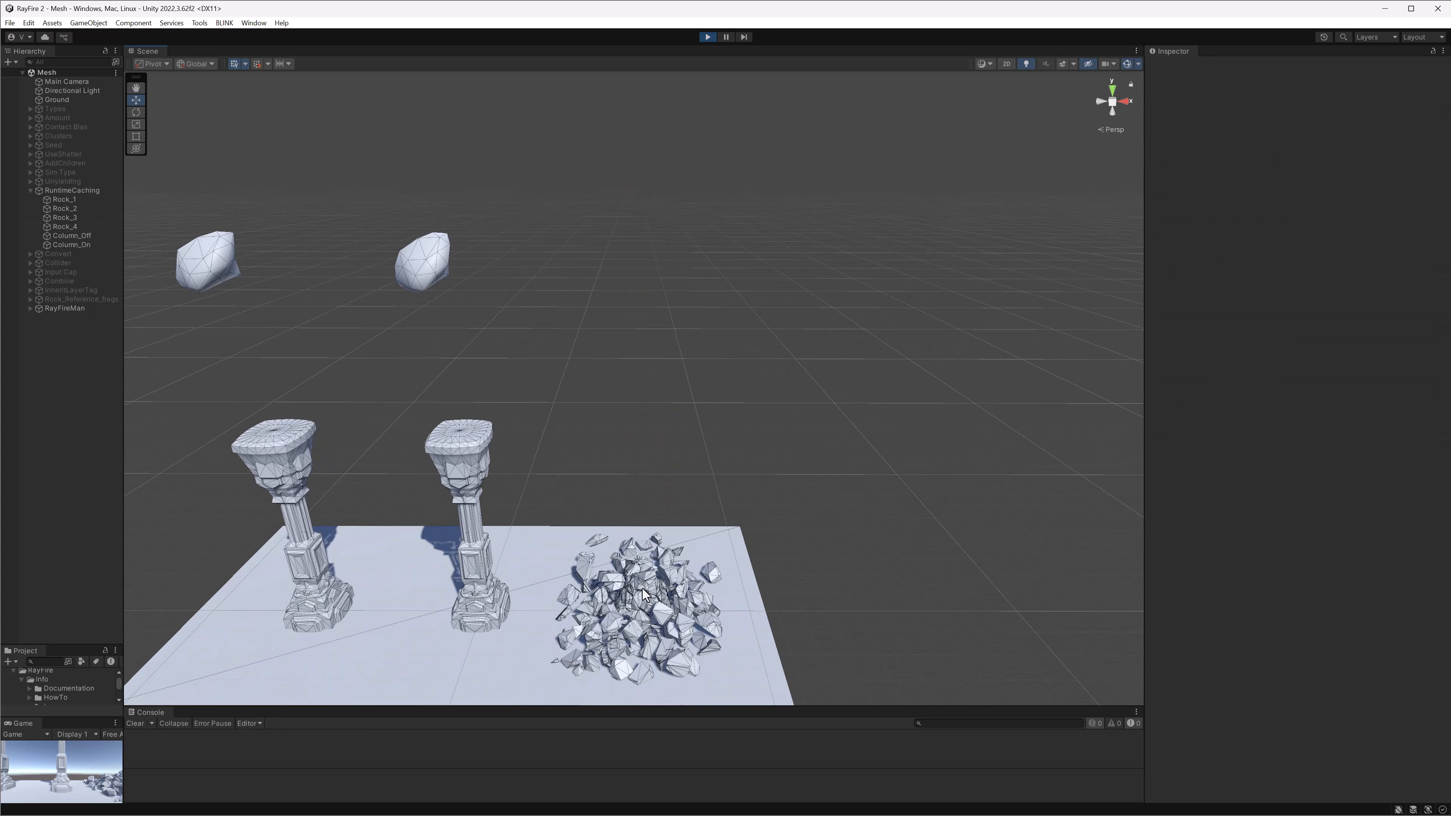
middle_click_drag(644, 607, 635, 493)
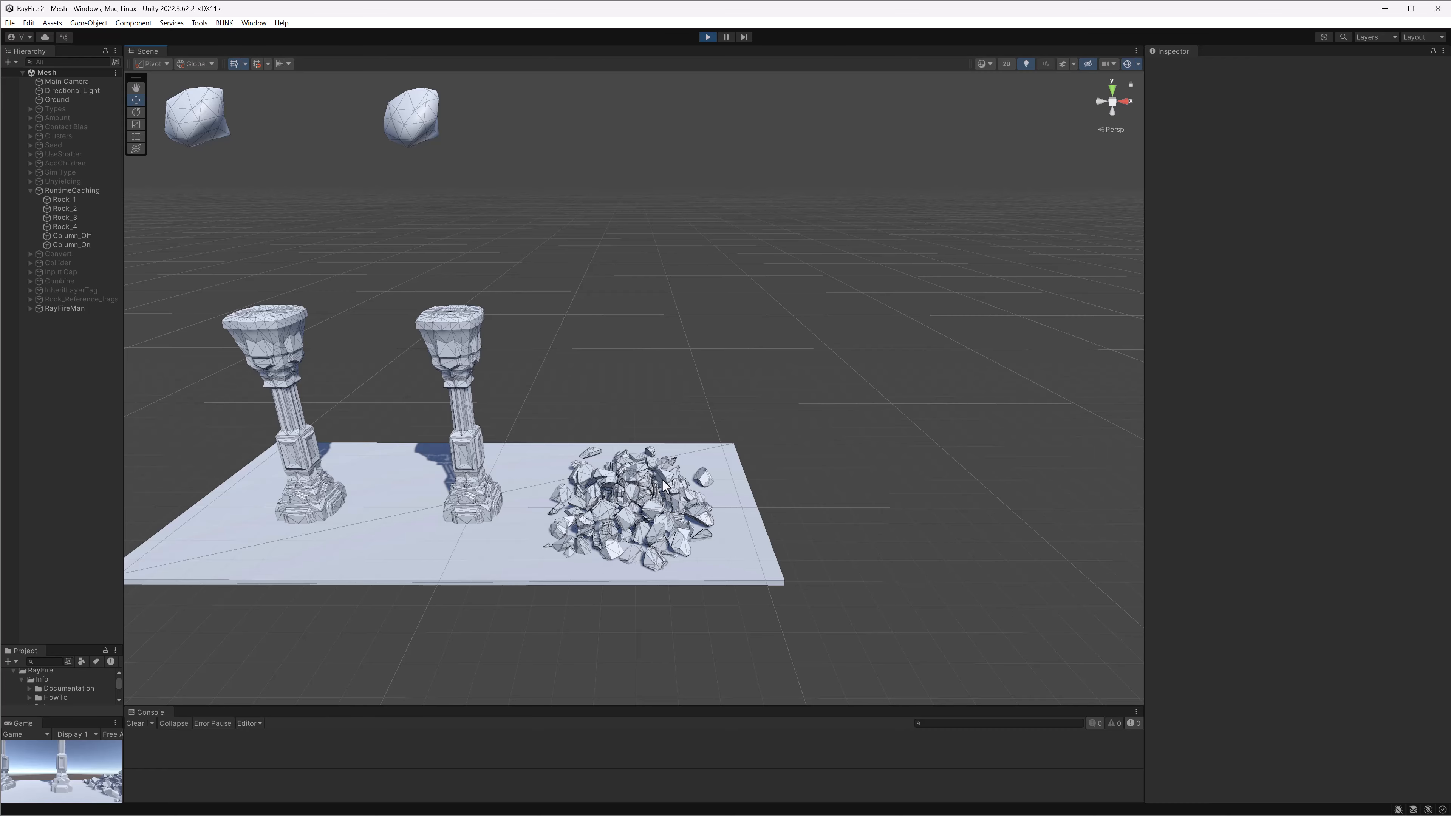
left_click(707, 37)
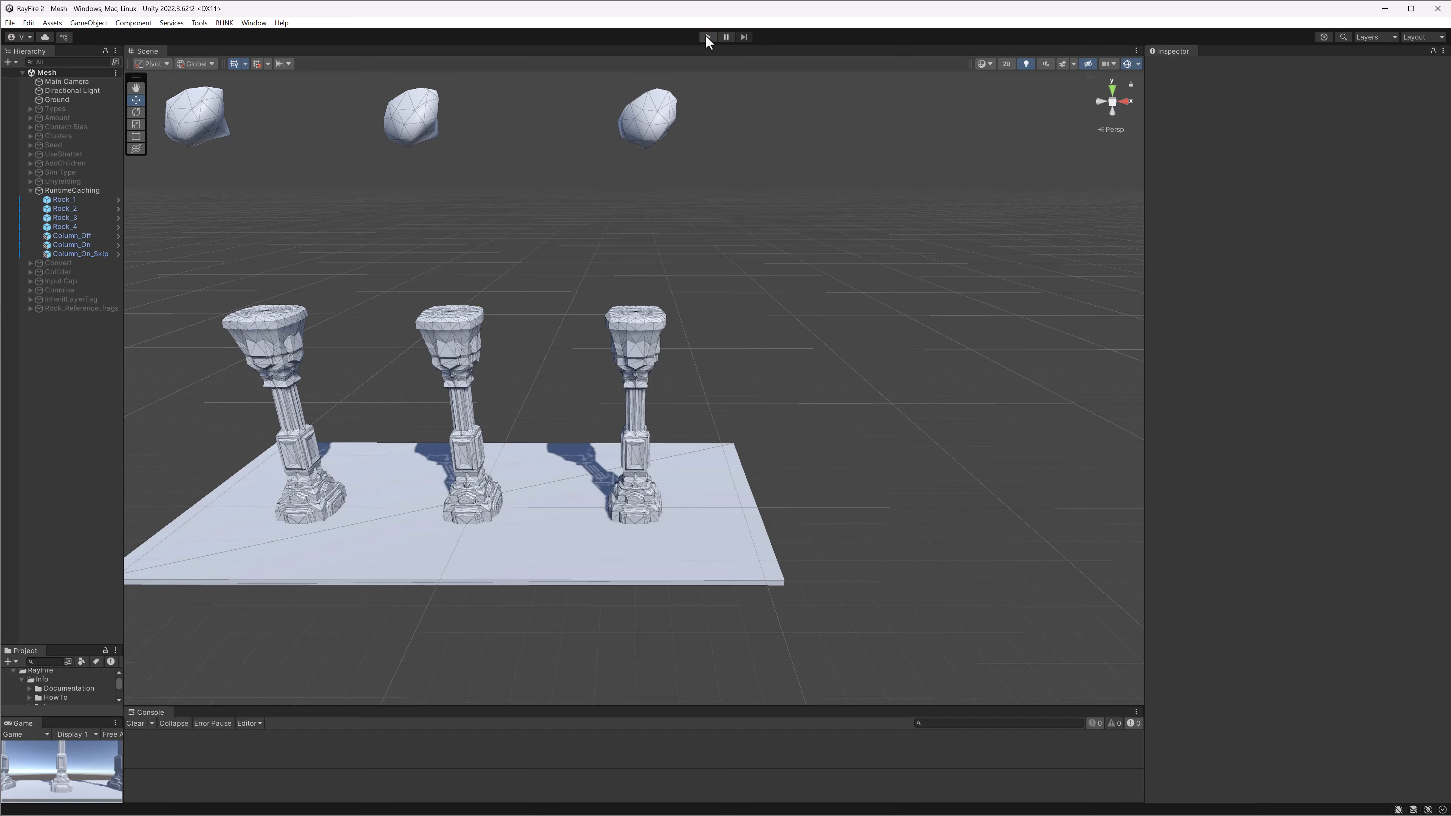
Check Column_On_Skip's fragment Amount and its available Runtime Caching options
left_click(642, 369)
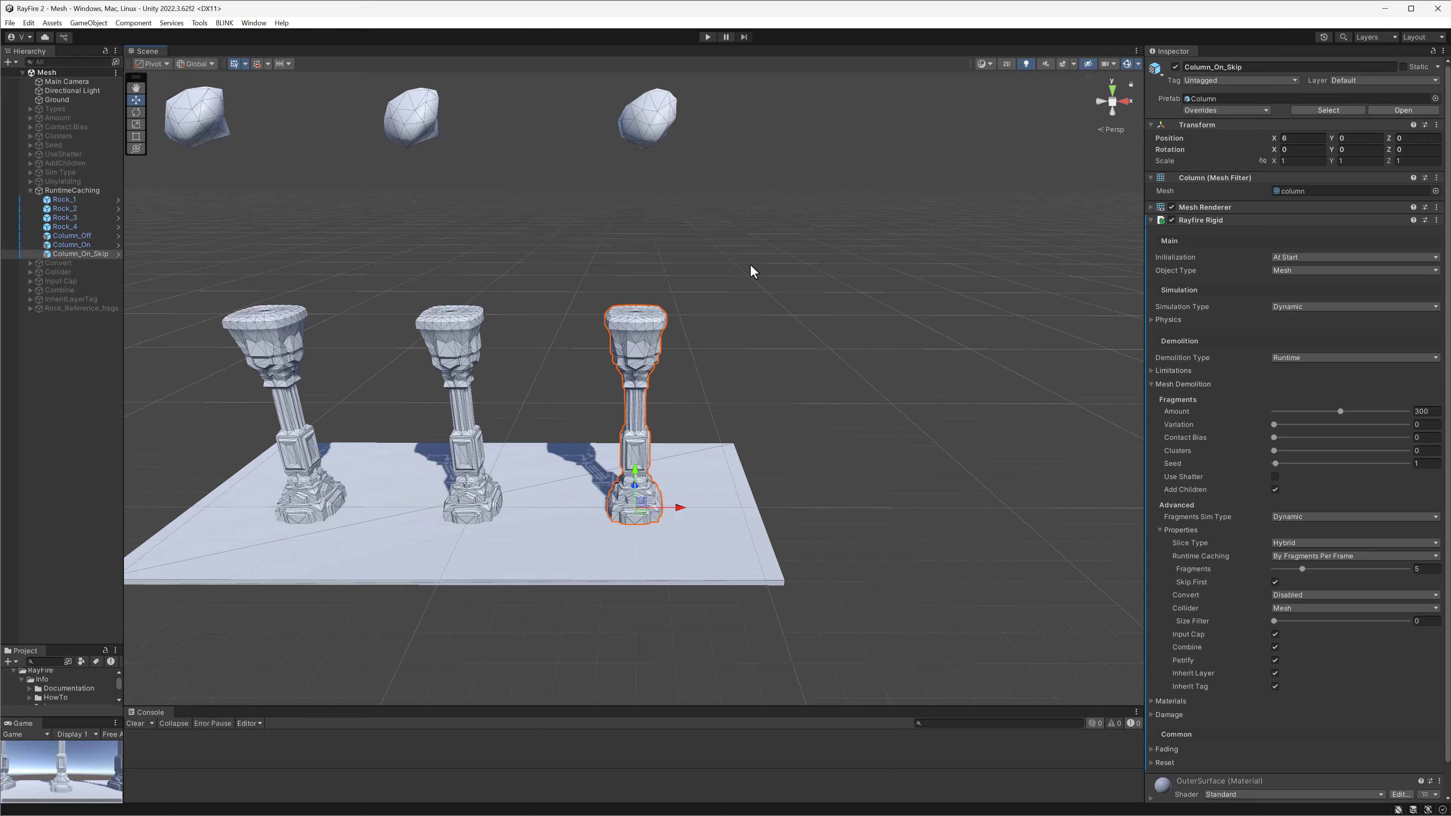
middle_click_drag(751, 270, 778, 315)
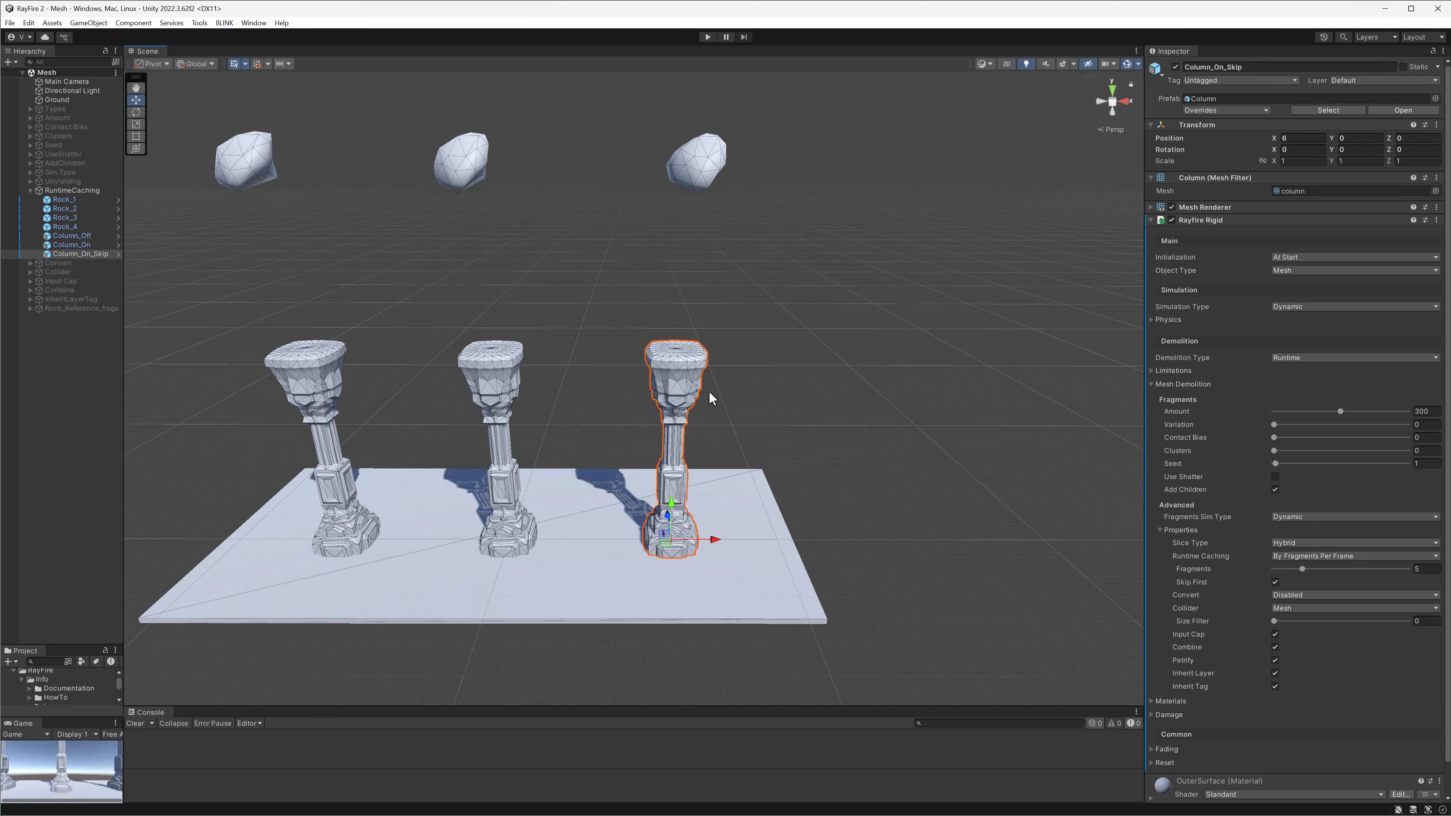
left_click(1424, 411)
left_click(1331, 558)
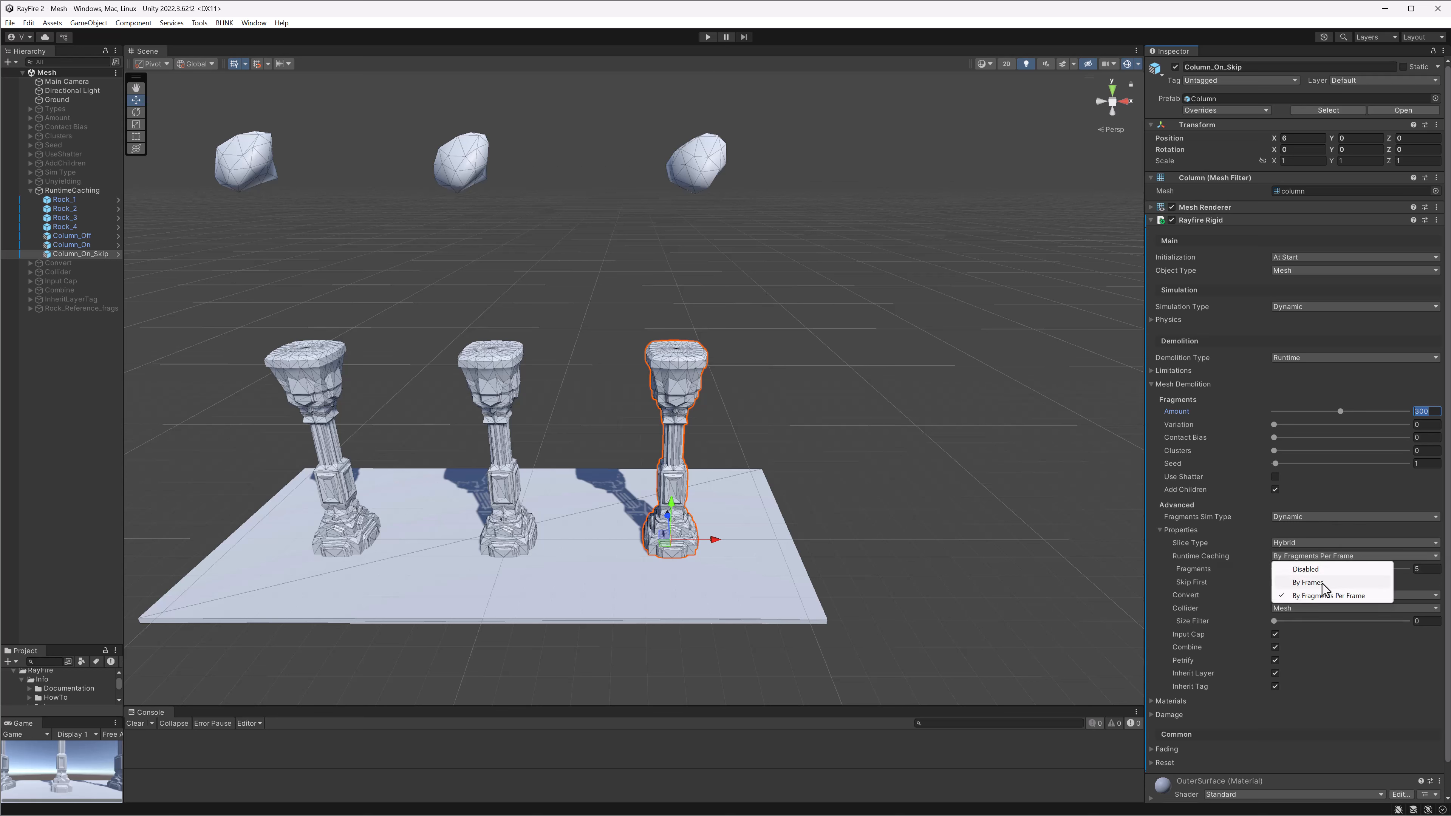
left_click(1192, 17)
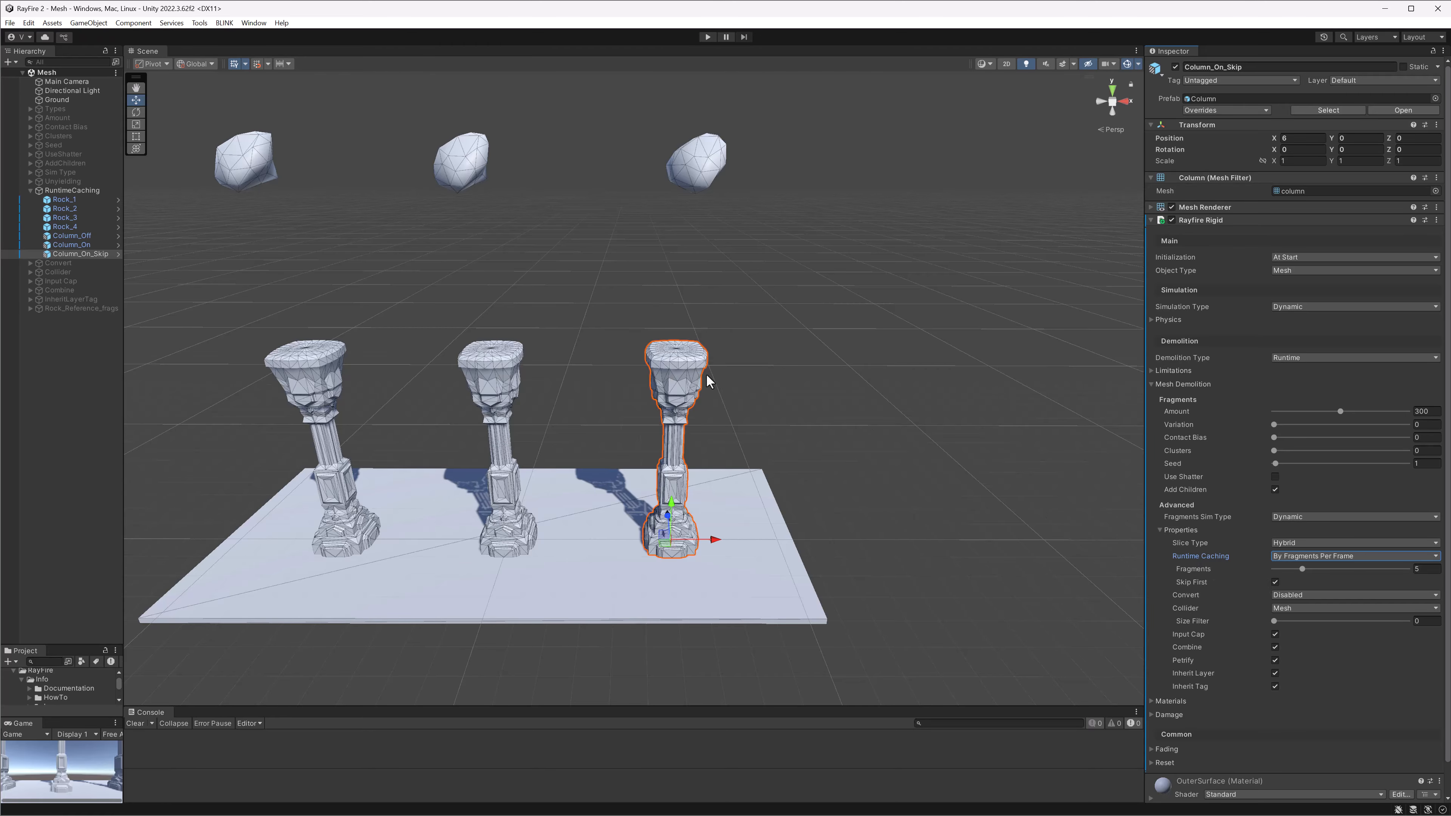
Run the scene and trigger Demolish on Column_On_Skip to start caching its fragments
left_click(718, 147)
scroll(682, 273, "down", 3)
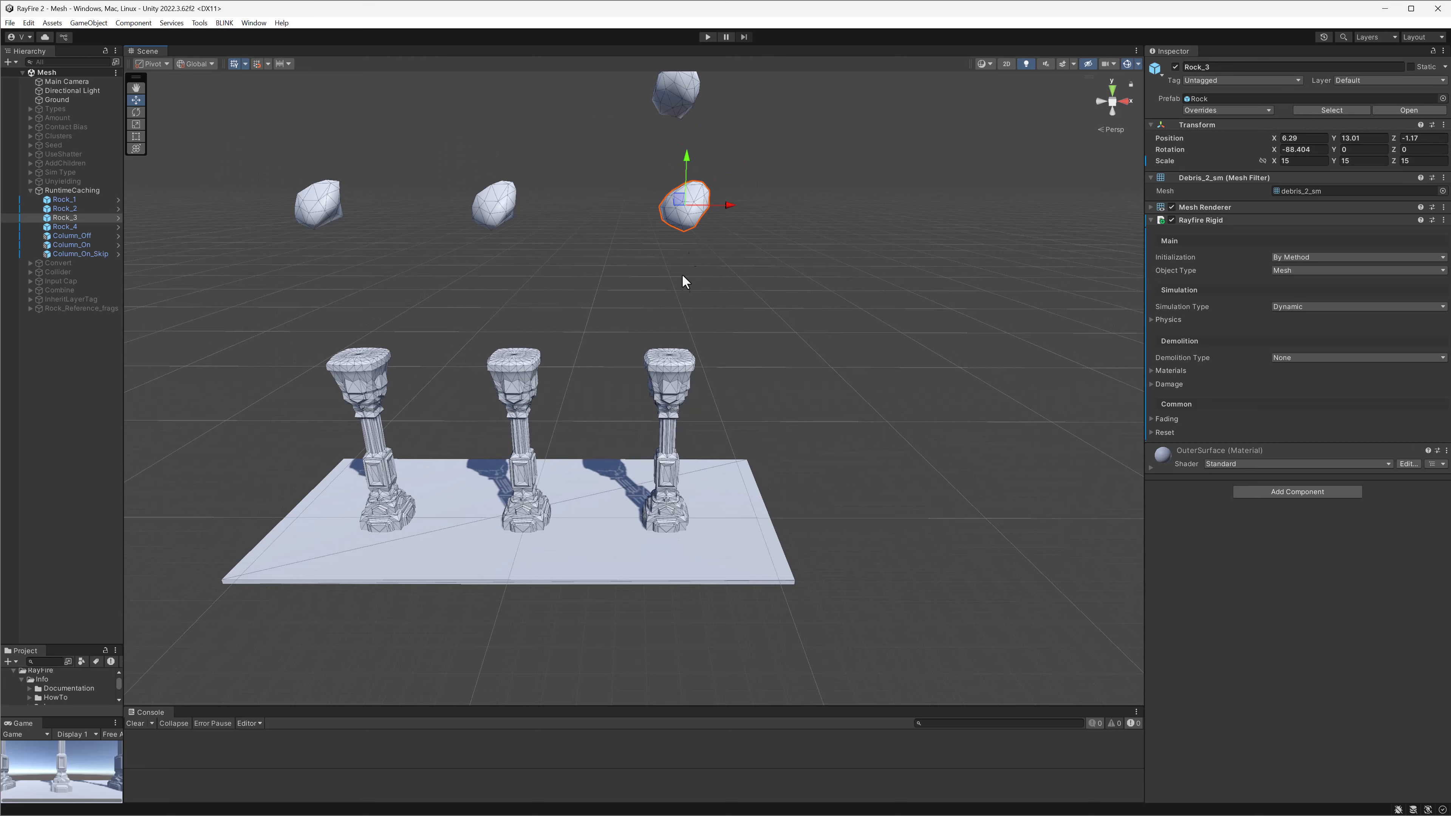
left_click(709, 37)
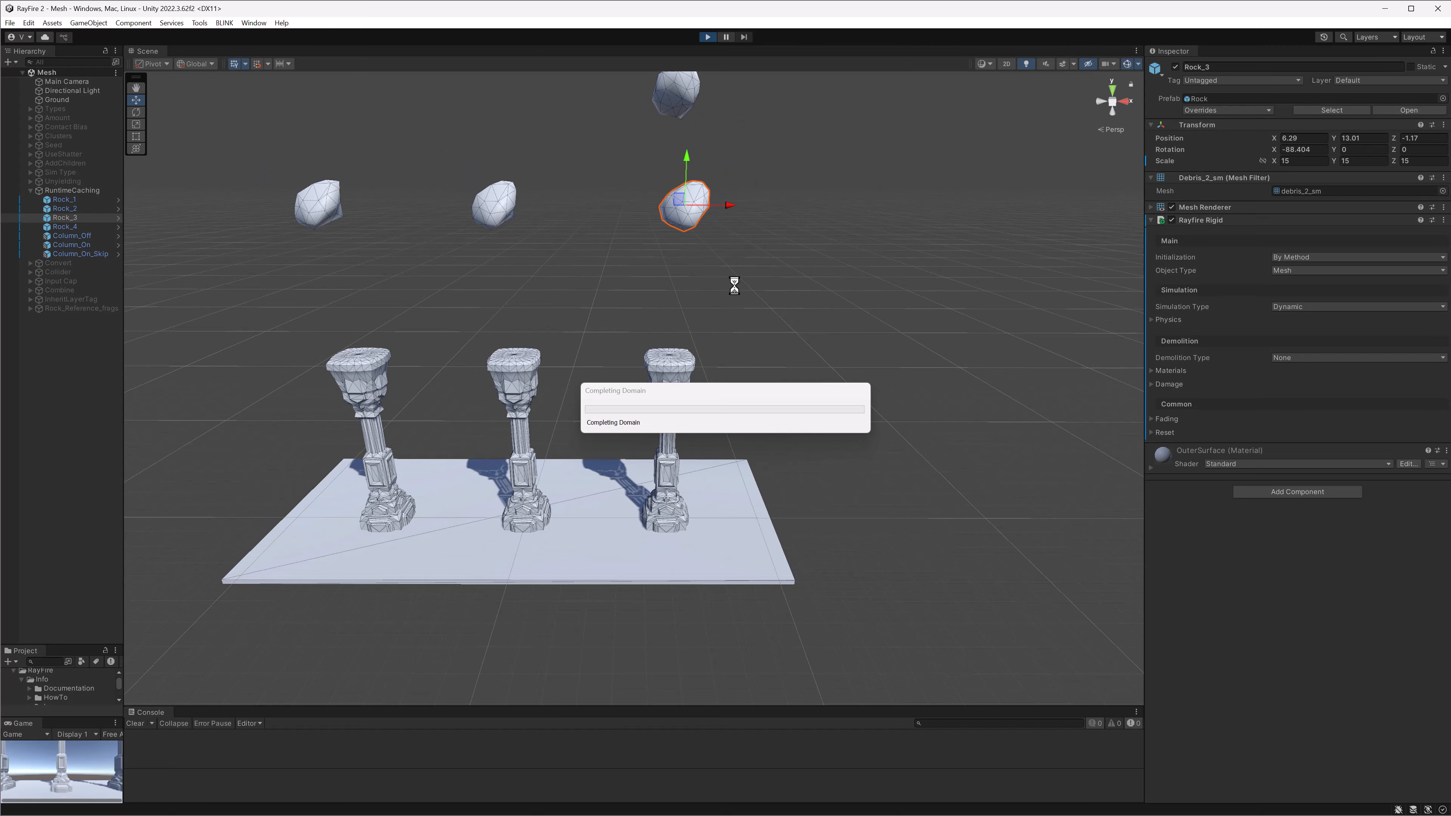
left_click(684, 375)
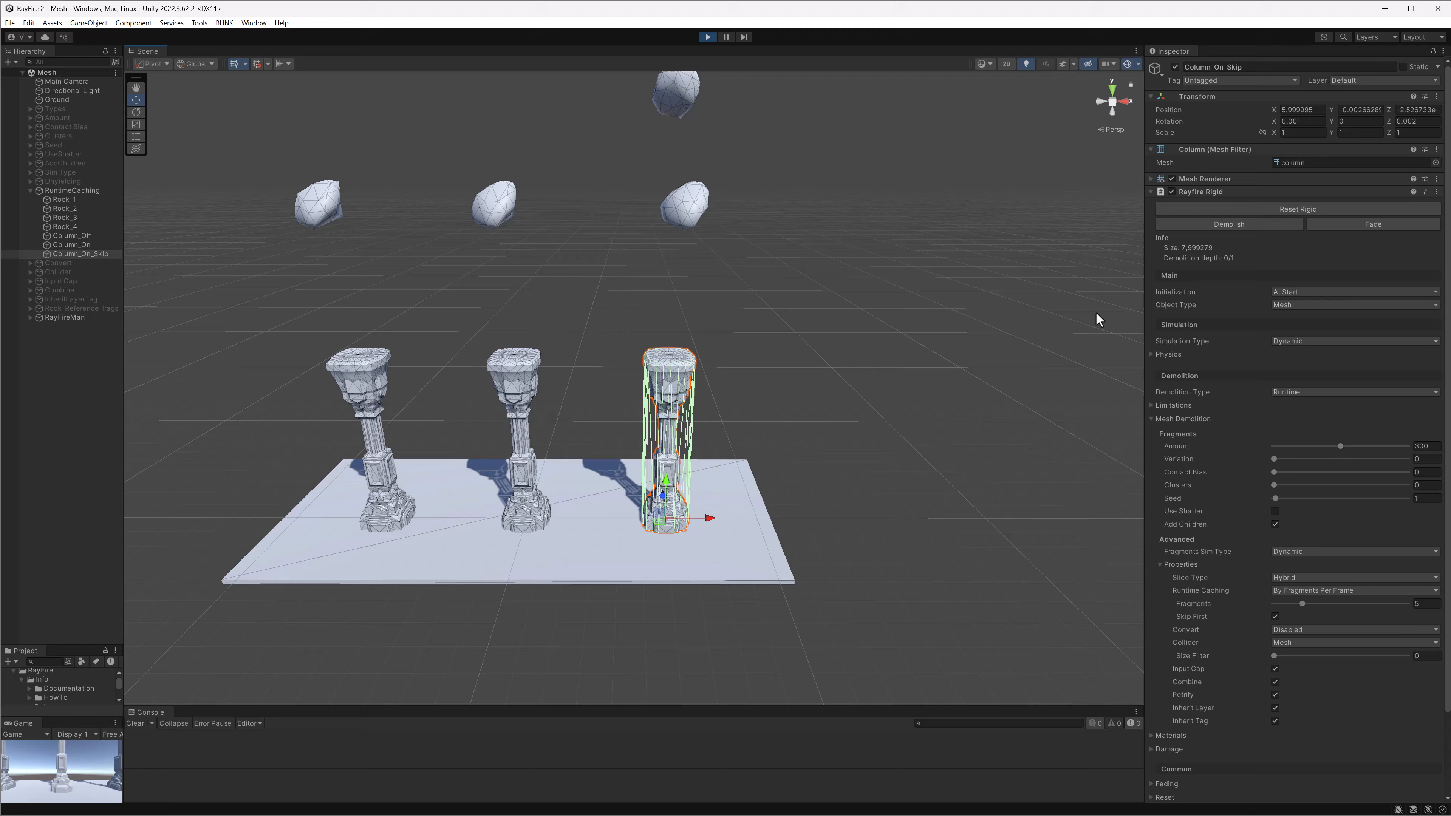
left_click(1237, 224)
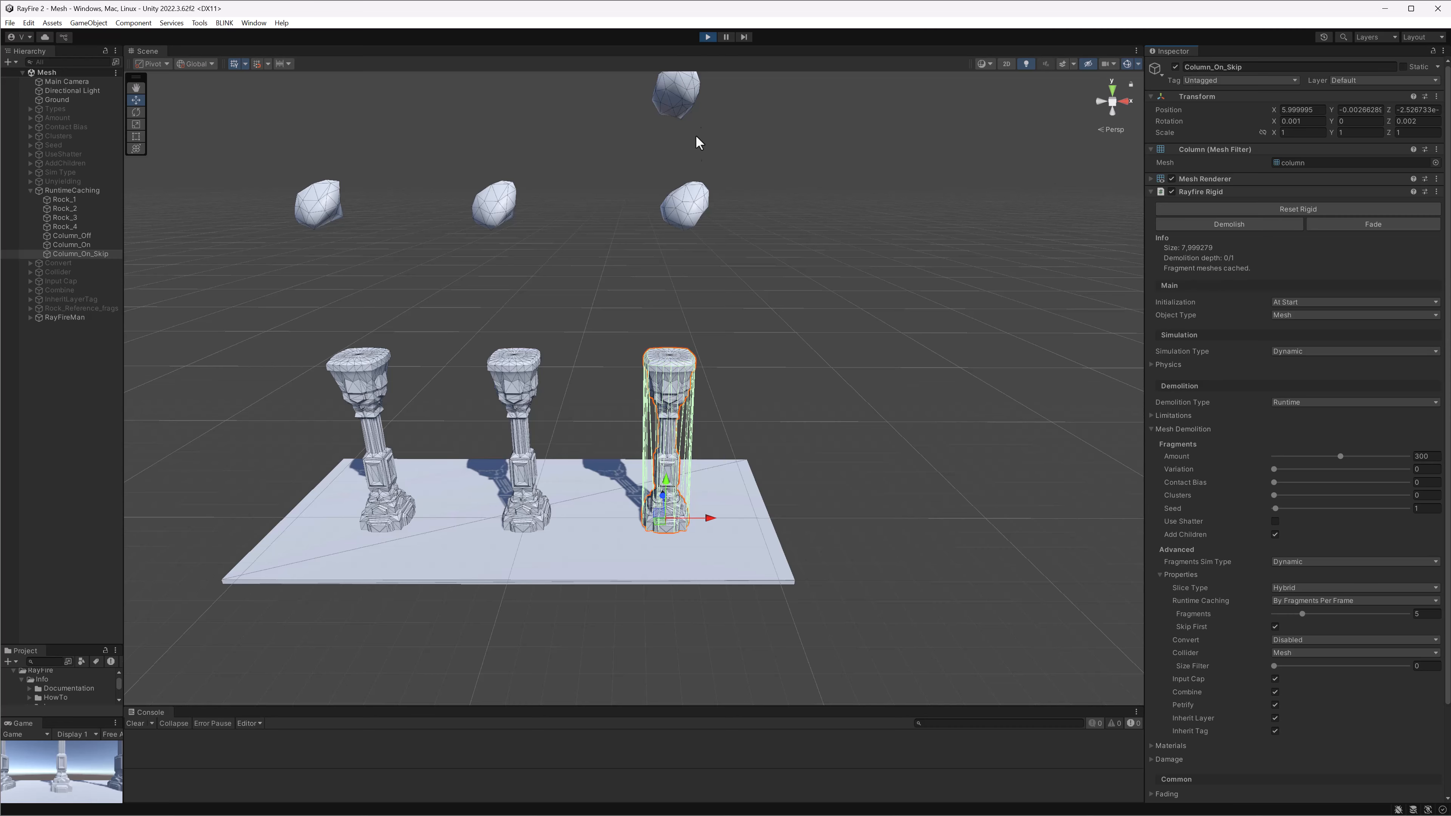
Initialize Rock_3 so it hits the cached Column_On_Skip, and stop the simulation
left_click(700, 206)
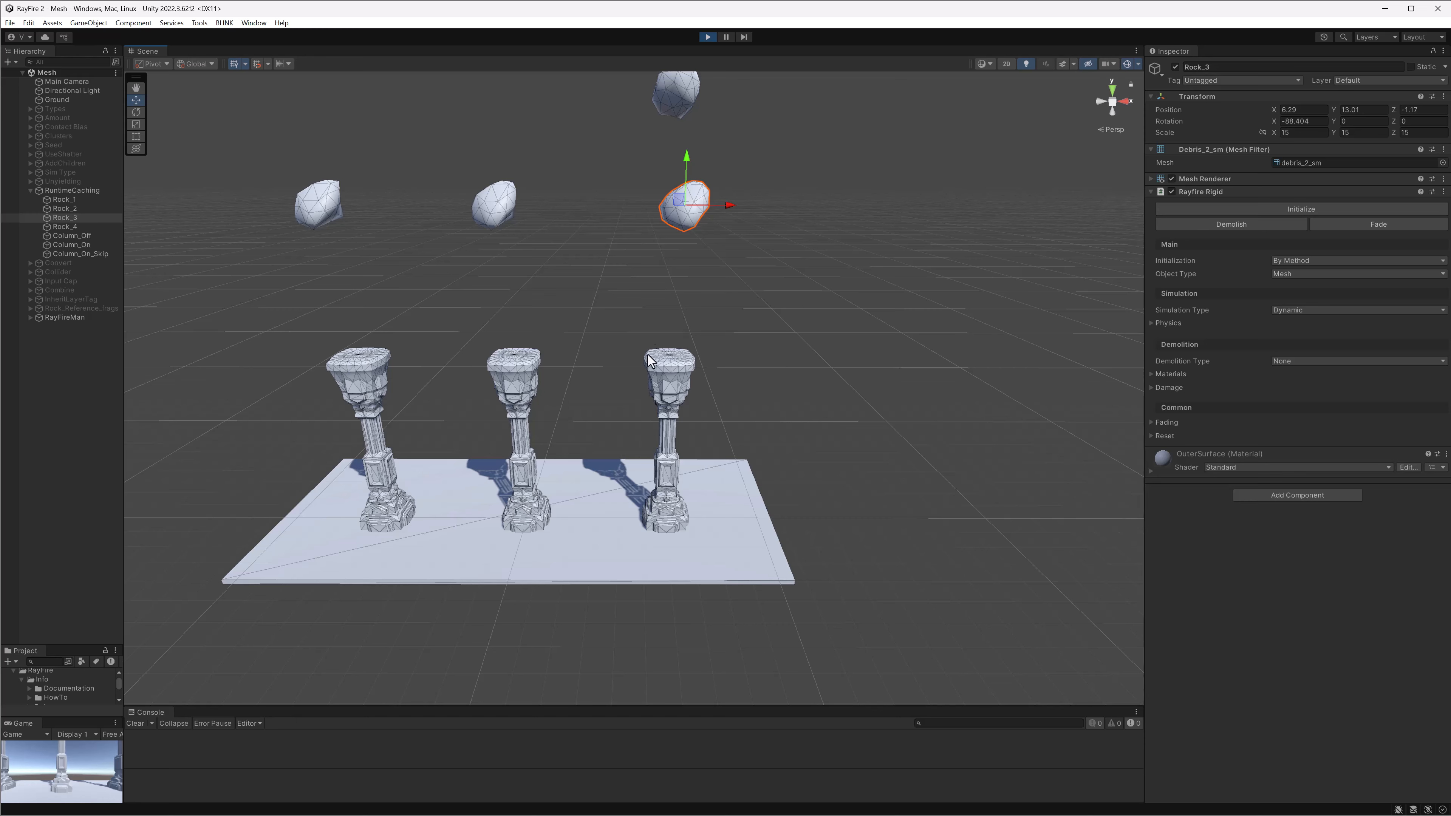
left_click(1194, 213)
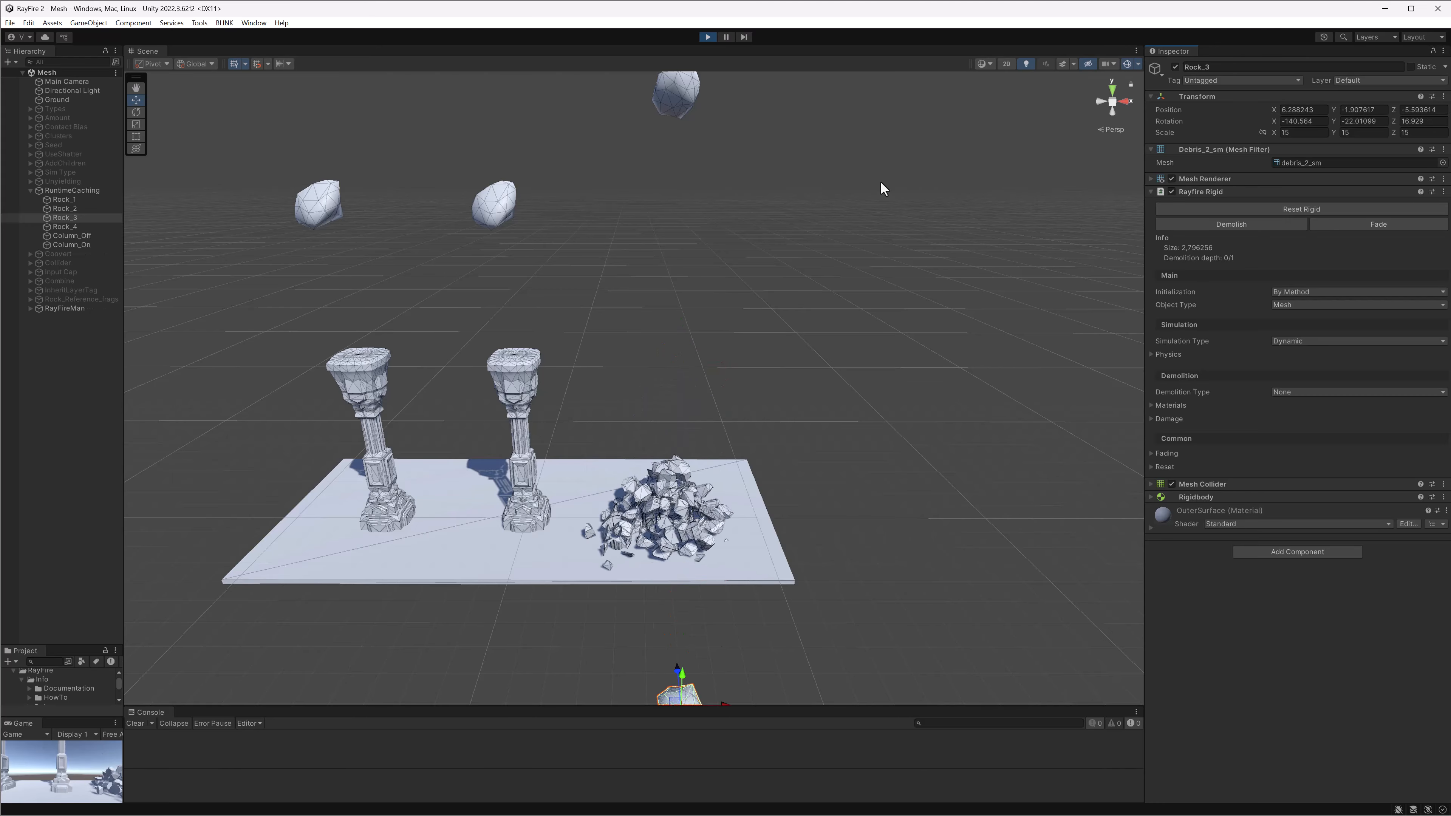
left_click(707, 37)
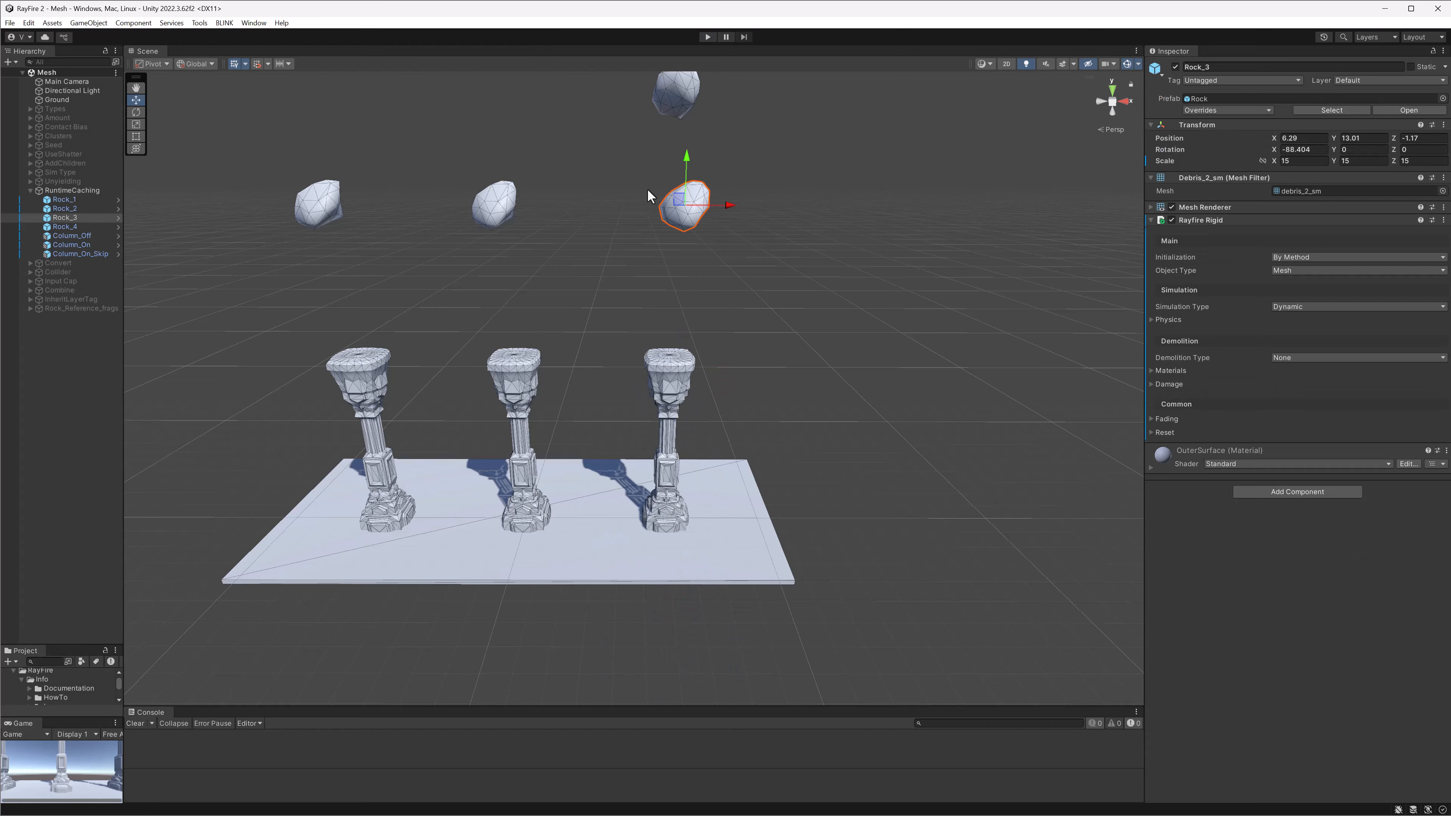
Review the Runtime Caching setting of Column_On_Skip once more in edit mode
scroll(647, 188, "up", 3)
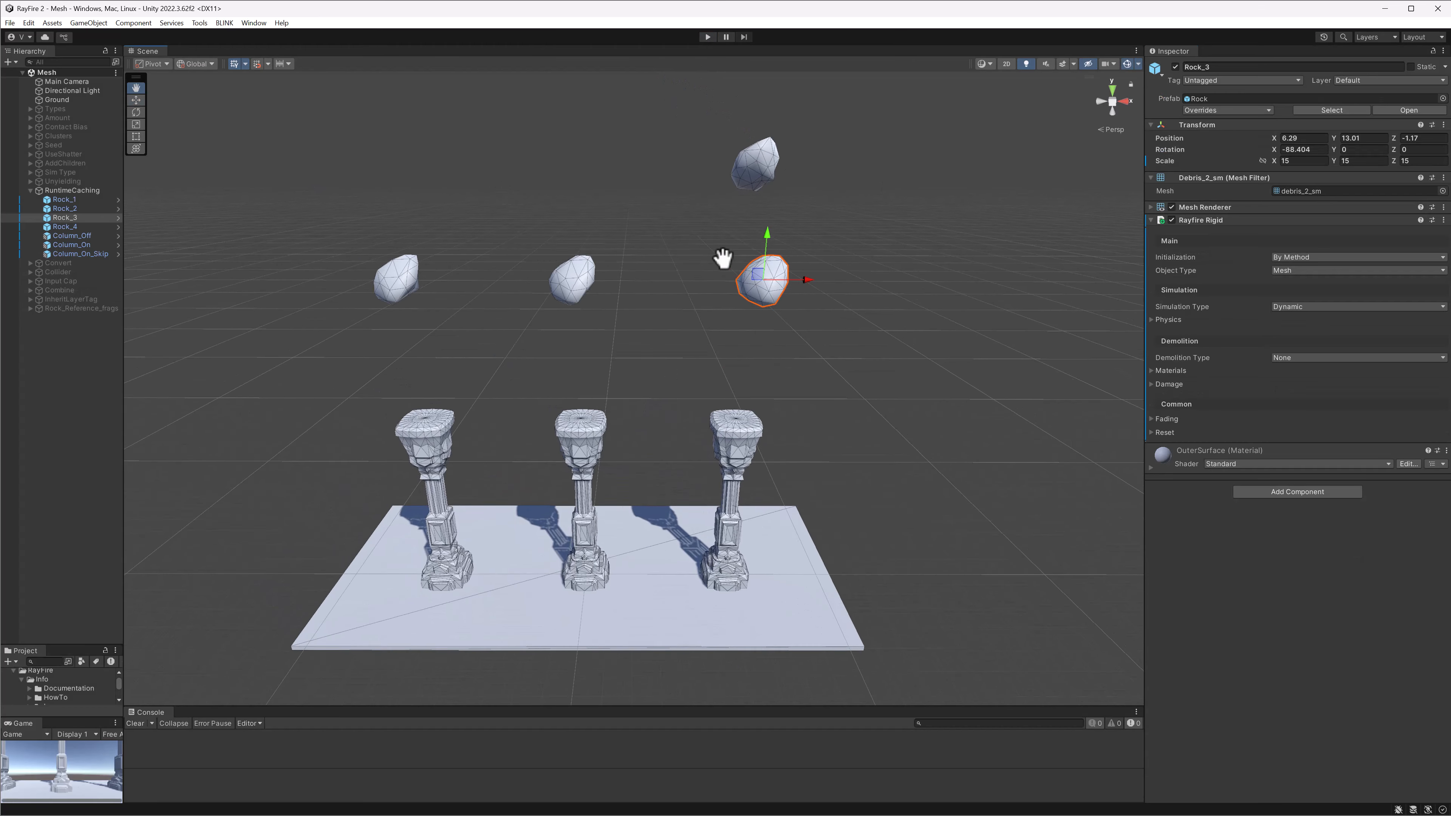
left_click(708, 422)
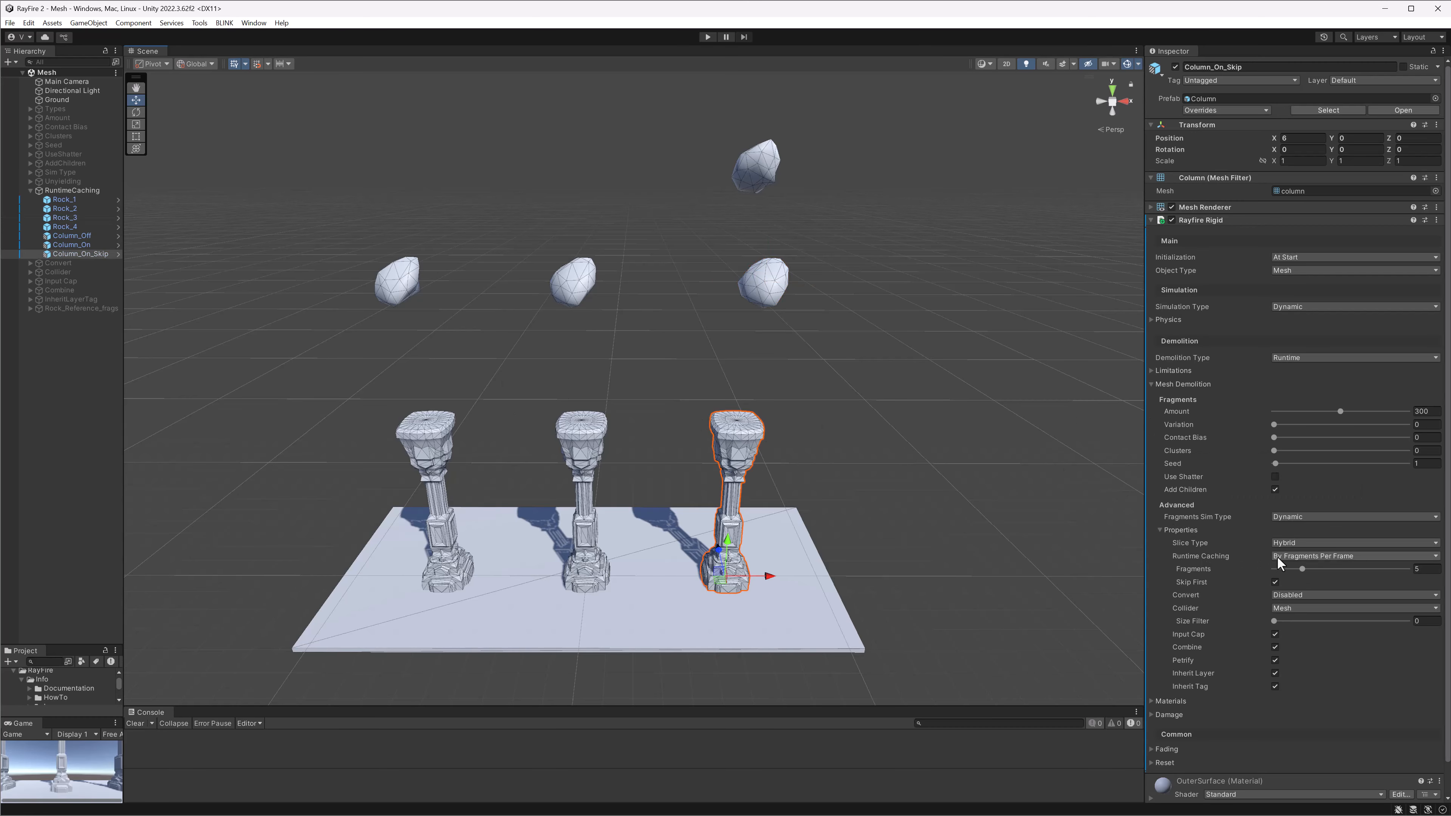
left_click(1277, 556)
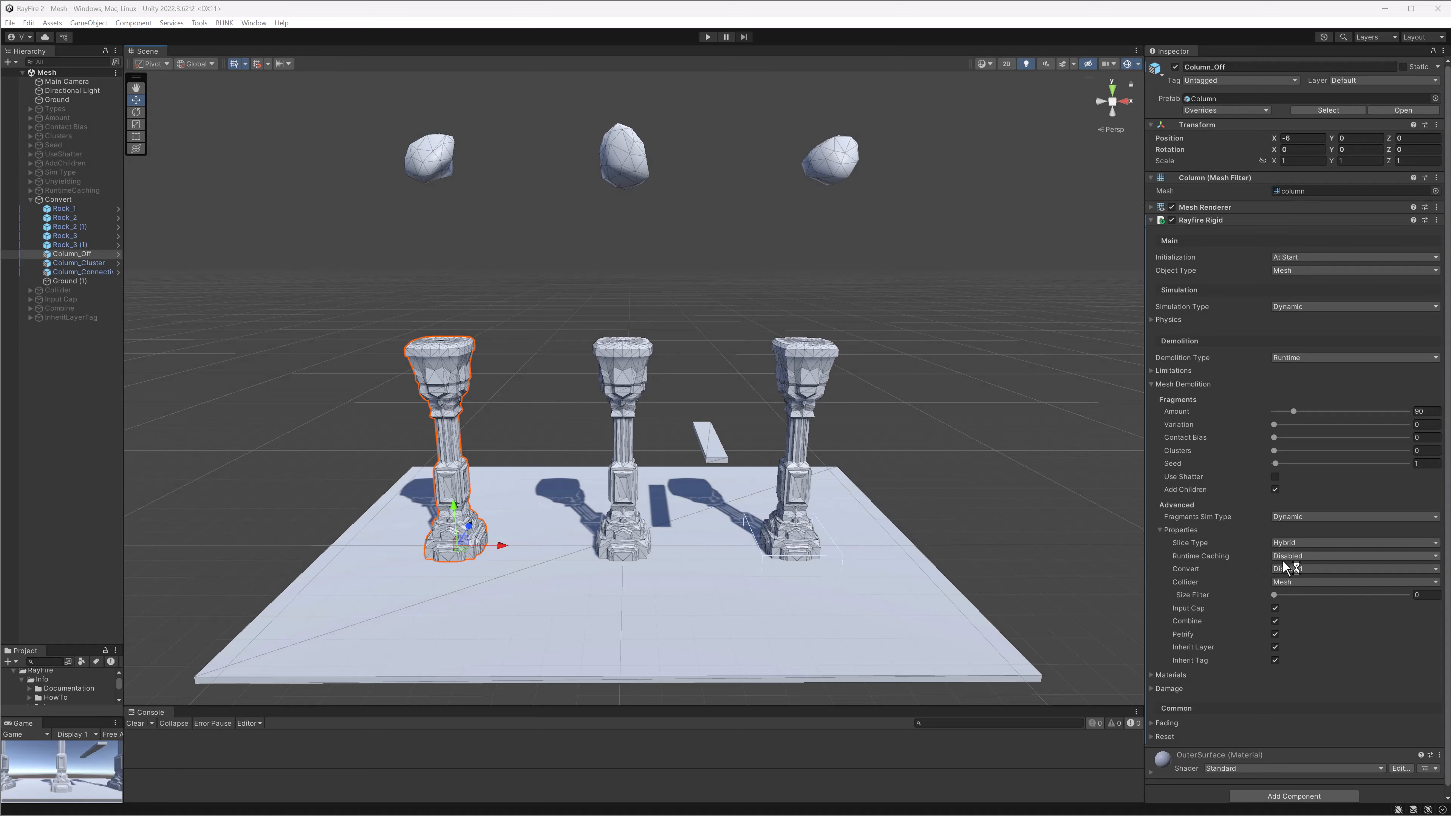
Compare the Convert options of Column_Off and Column_Cluster in the Convert group
left_click(1275, 570)
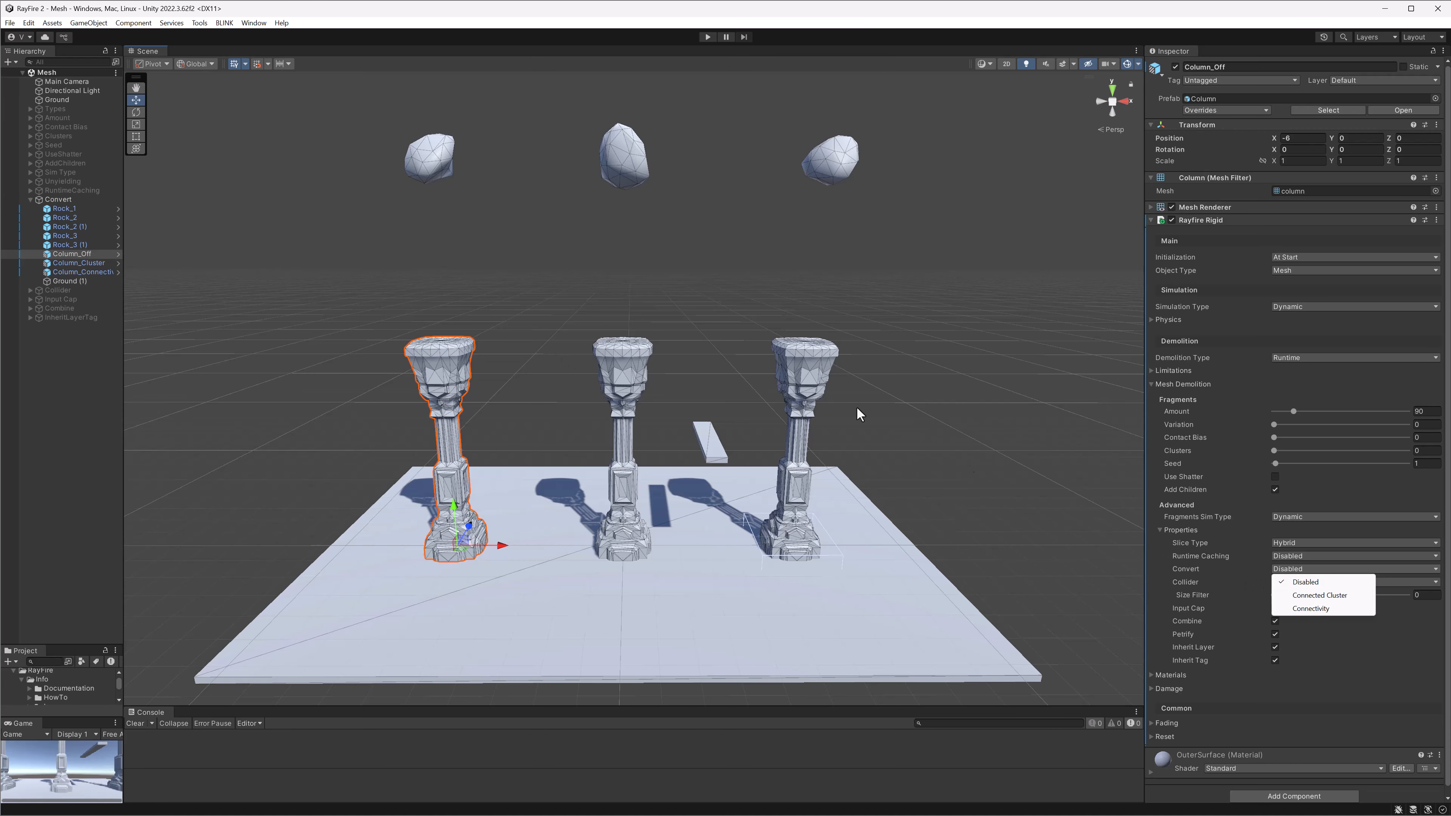
left_click(606, 356)
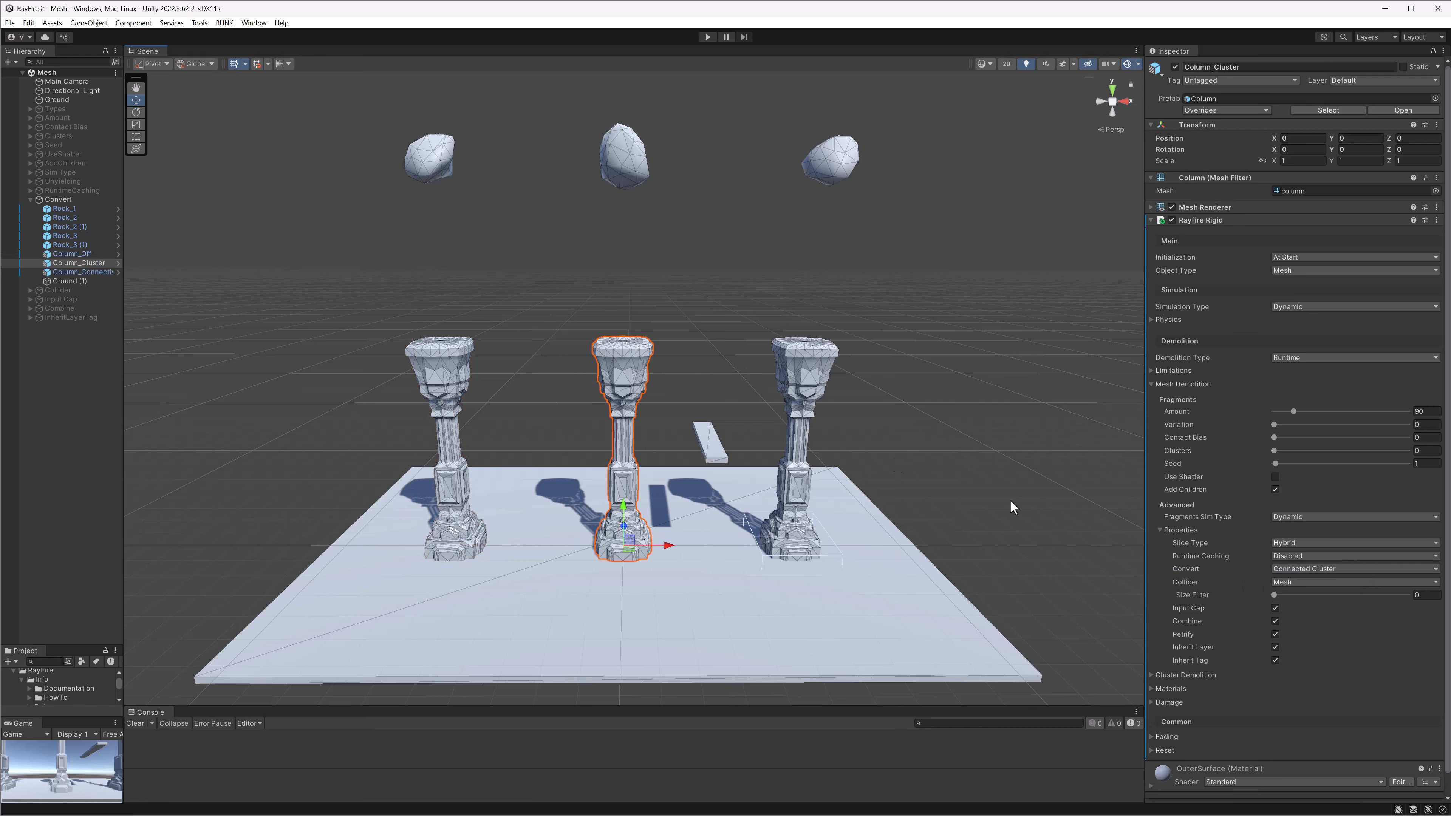
left_click(1284, 569)
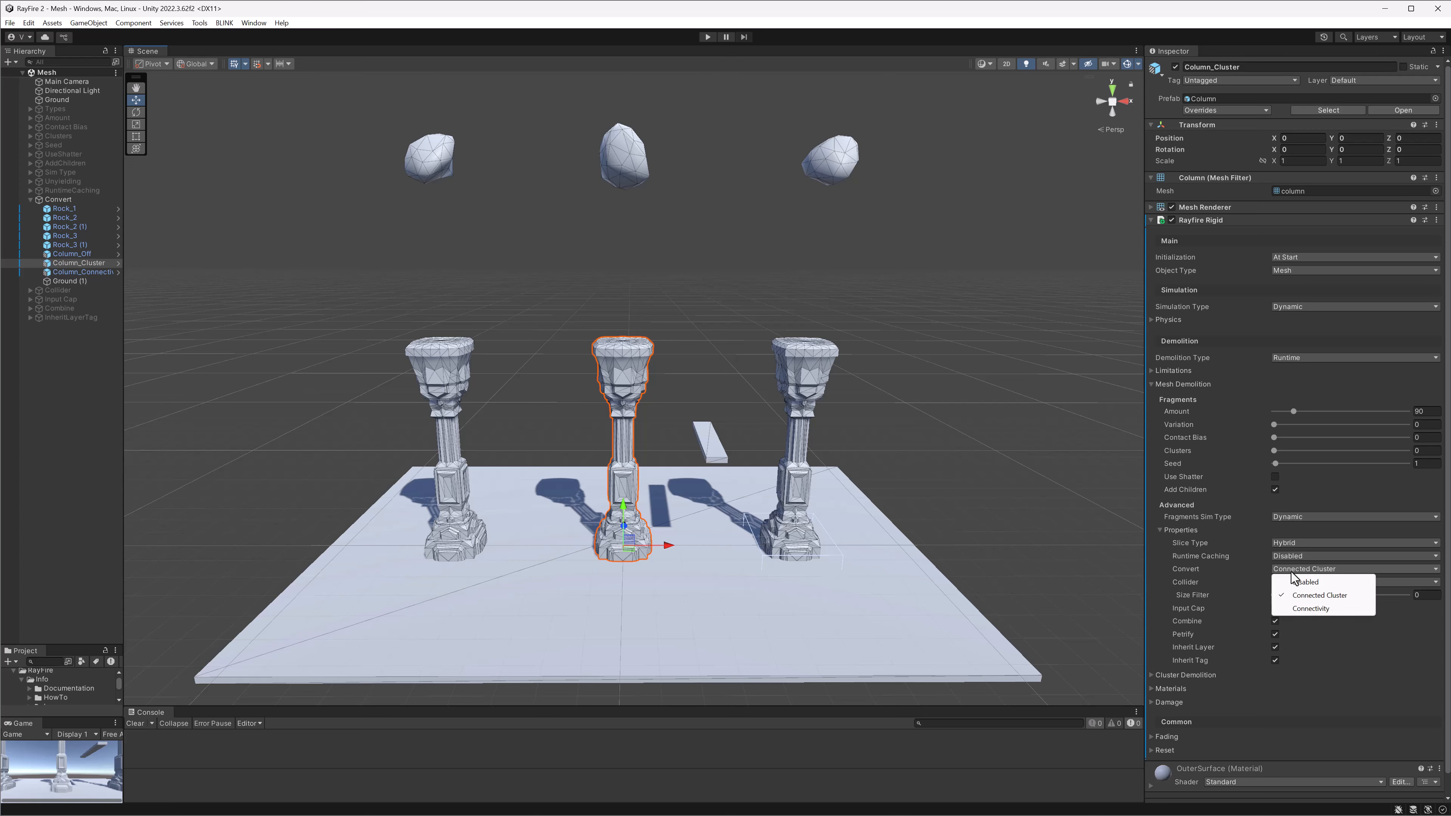
left_click(726, 360)
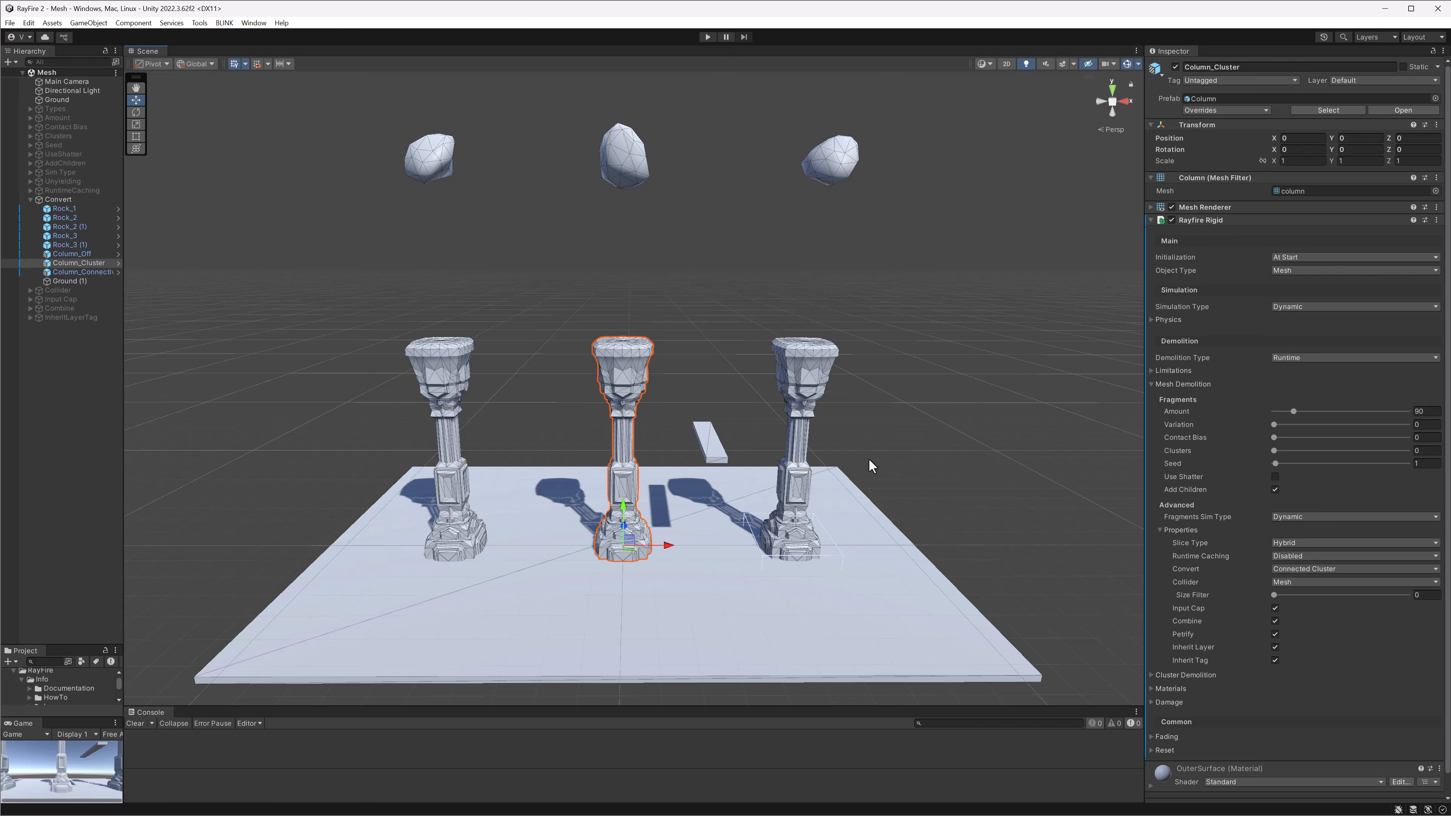
left_click(1293, 569)
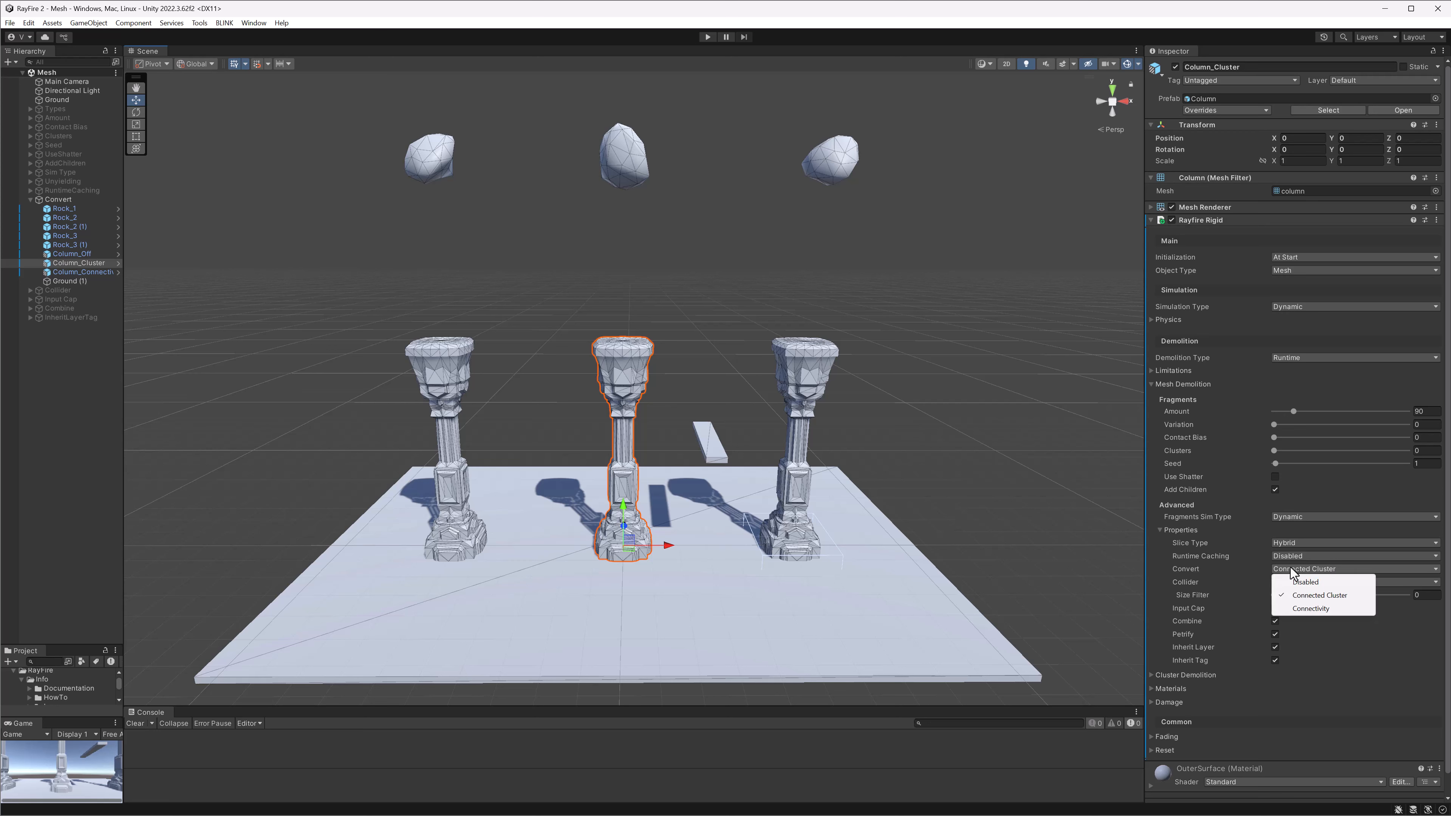
Examine Column_Connectivity's Rigid properties and its Convert option
left_click(812, 372)
left_click(812, 371)
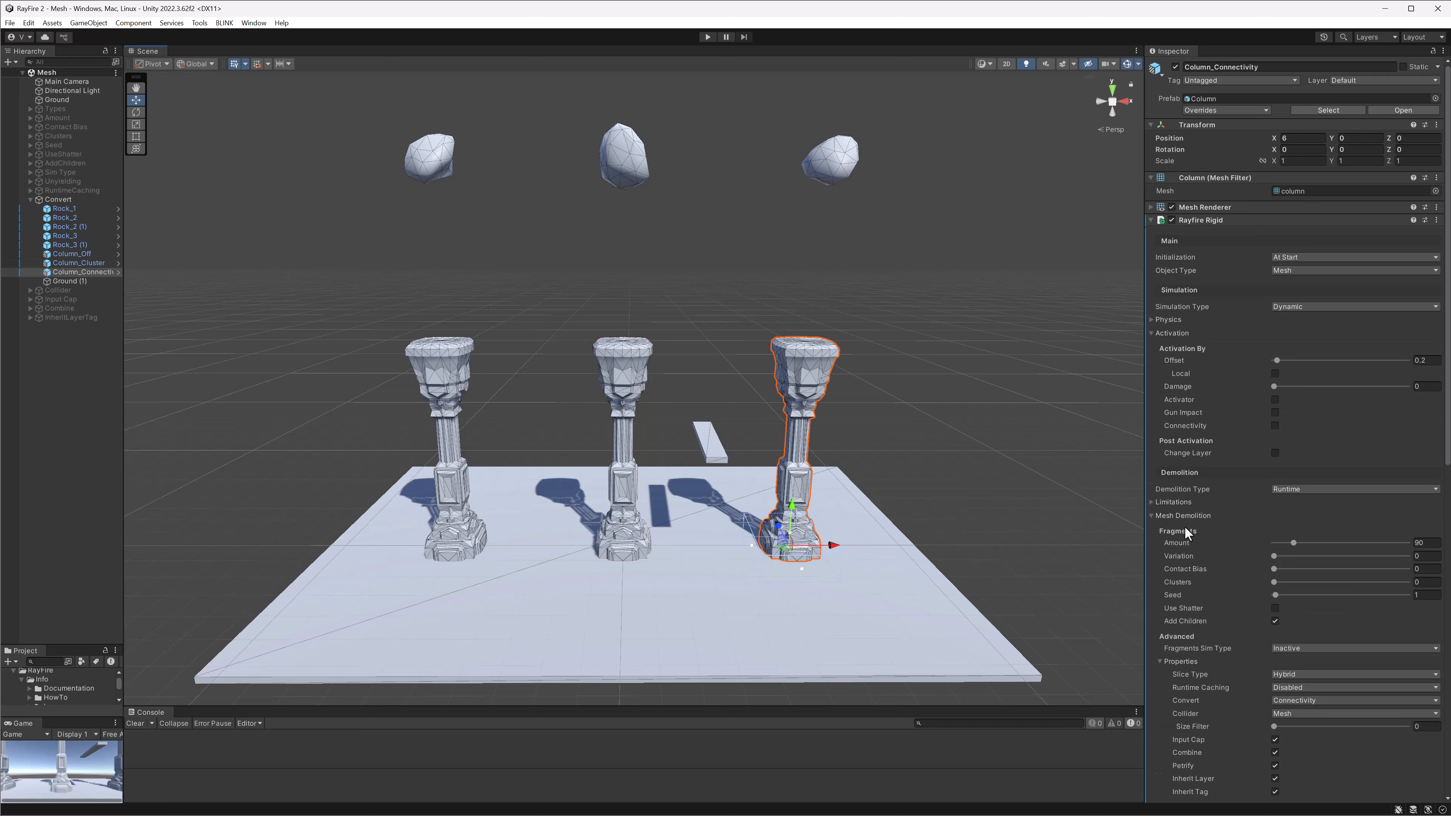
scroll(1185, 527, "down", 3)
left_click(1289, 607)
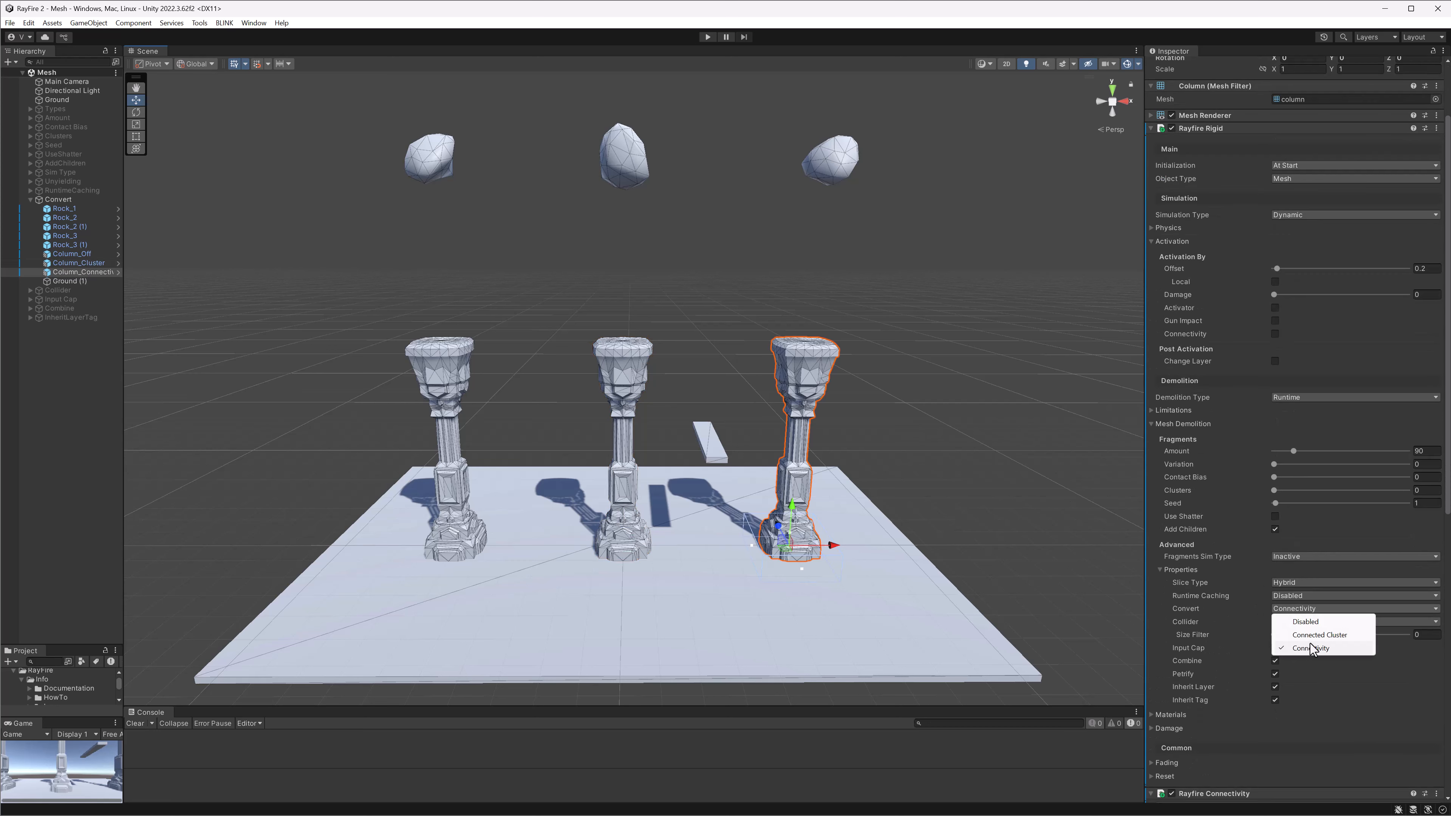
left_click(540, 285)
Run the scene, initialize the rock above Column_Off, and pause the simulation as the column breaks apart
left_click(430, 347)
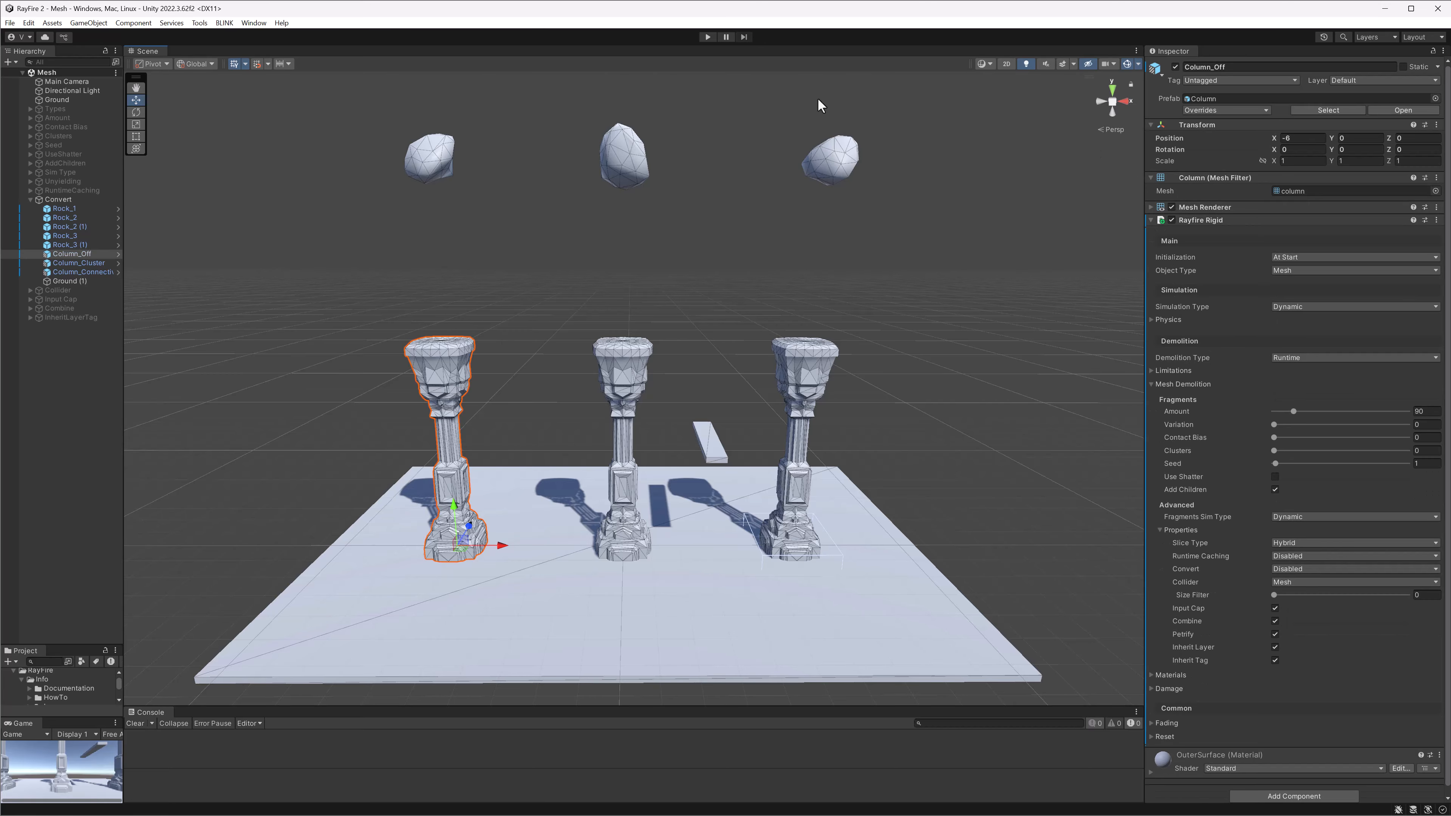
left_click(707, 37)
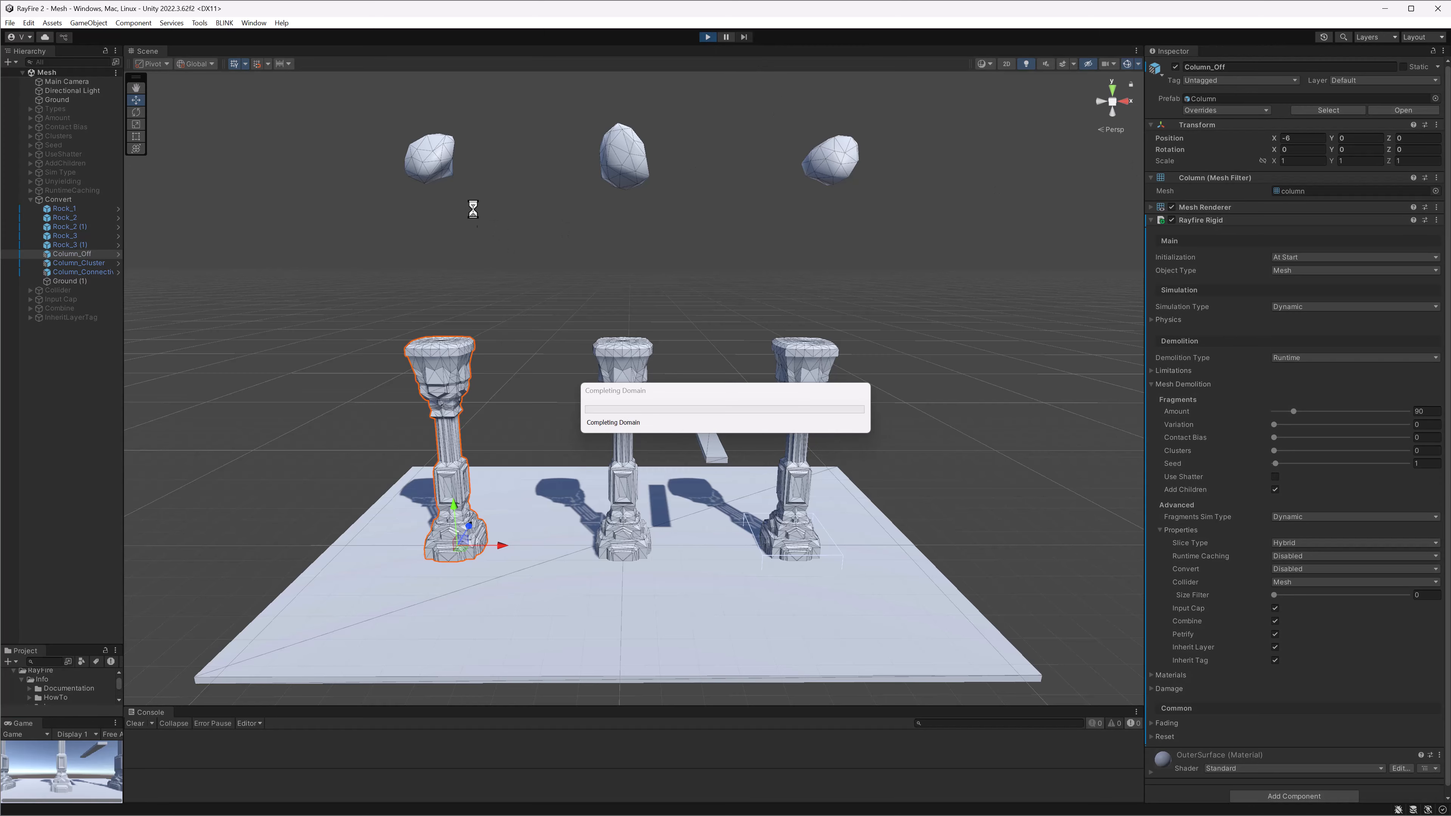
left_click(1269, 210)
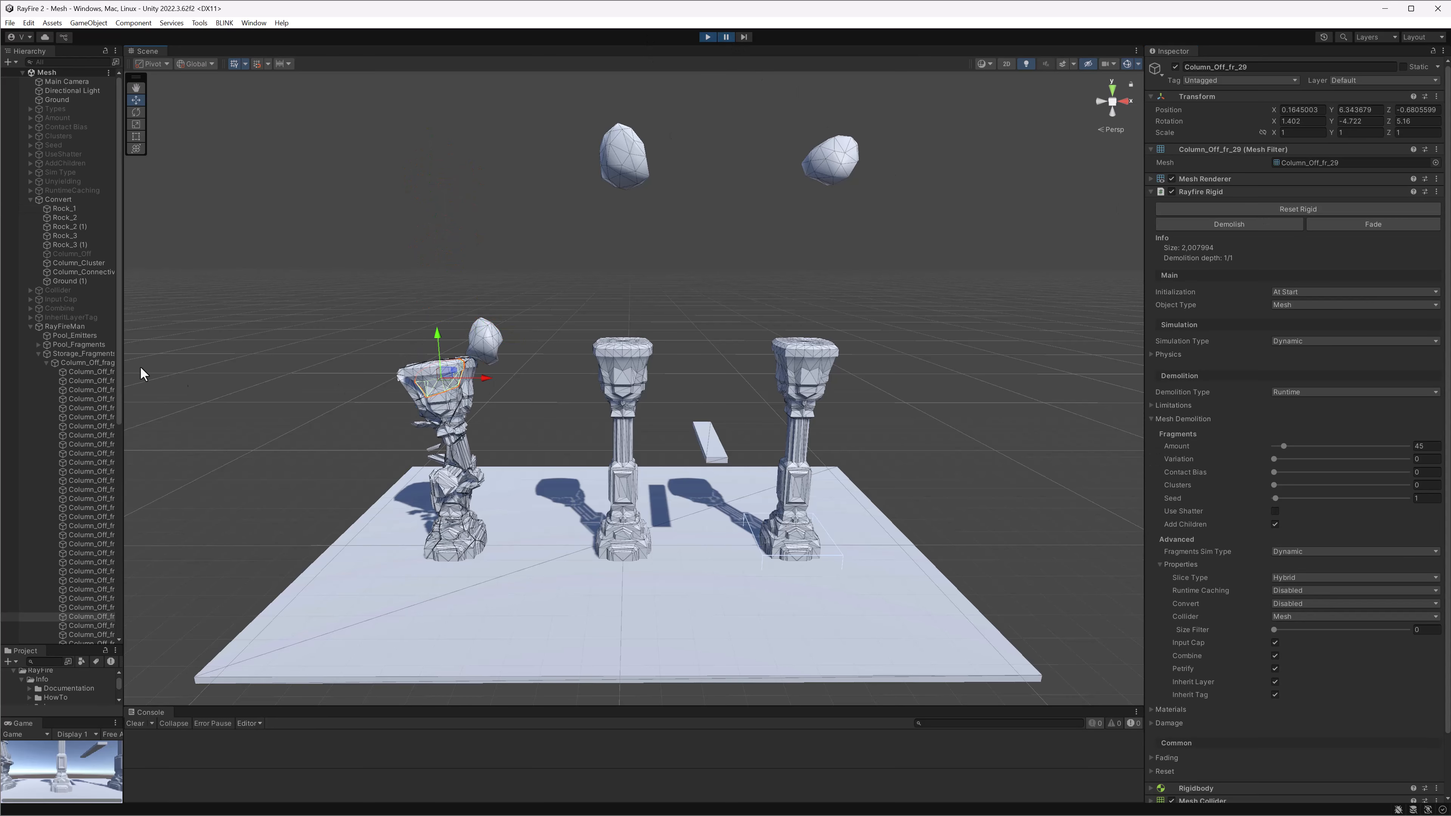
Inspect individual fragments under Column_Off_frags and check the Object Type of Column_Off_fr_7
left_click(84, 364)
mouse_move(502, 547)
left_mouse_down()
mouse_move(487, 543)
mouse_move(502, 544)
left_mouse_up()
key("ctrl+z")
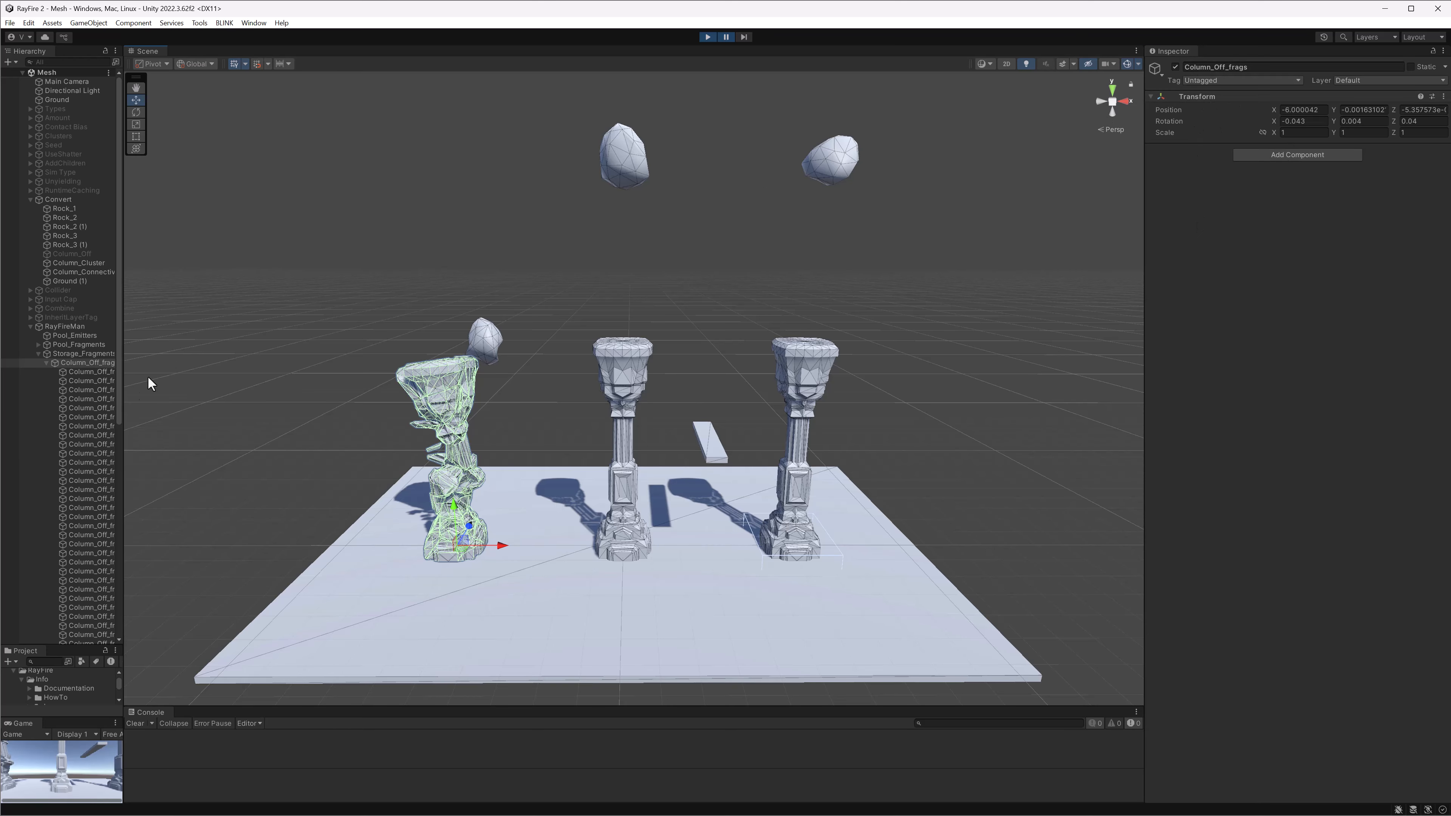
left_click(80, 372)
left_click(90, 391)
left_click(87, 426)
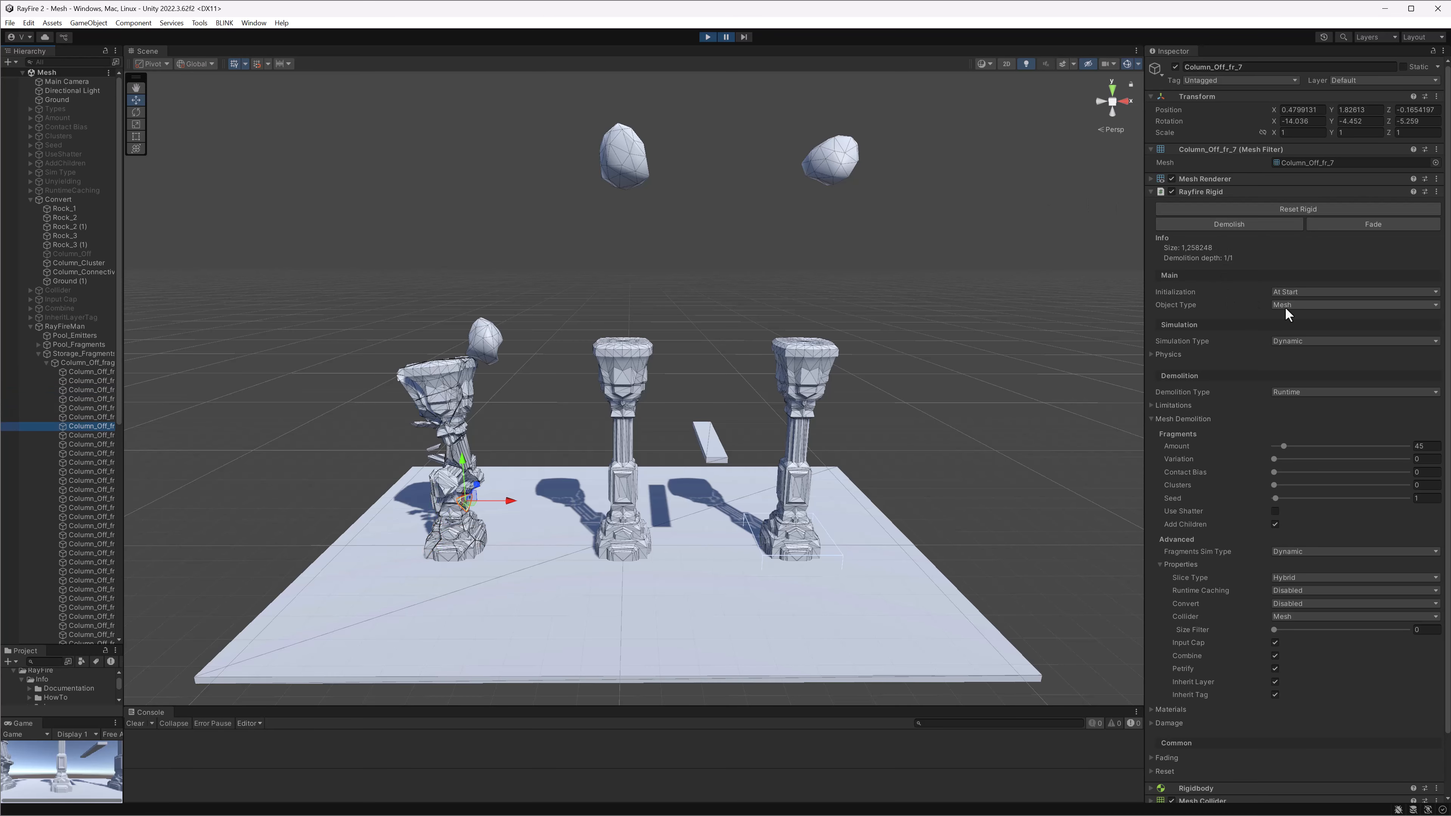
left_click(1300, 309)
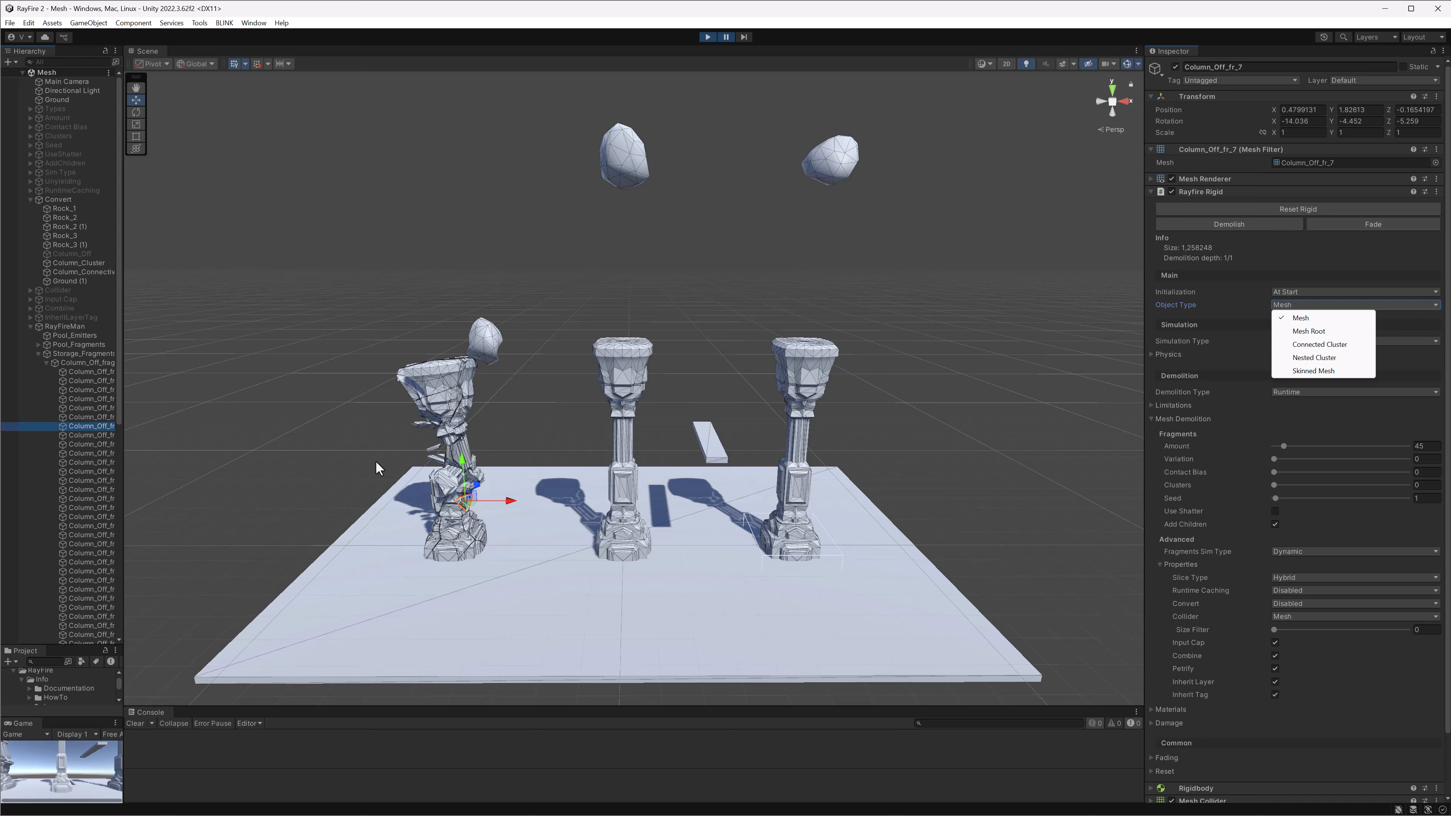
Resume the simulation so Column_Off finishes collapsing, exit play mode, and select Column_Cluster
left_click(726, 37)
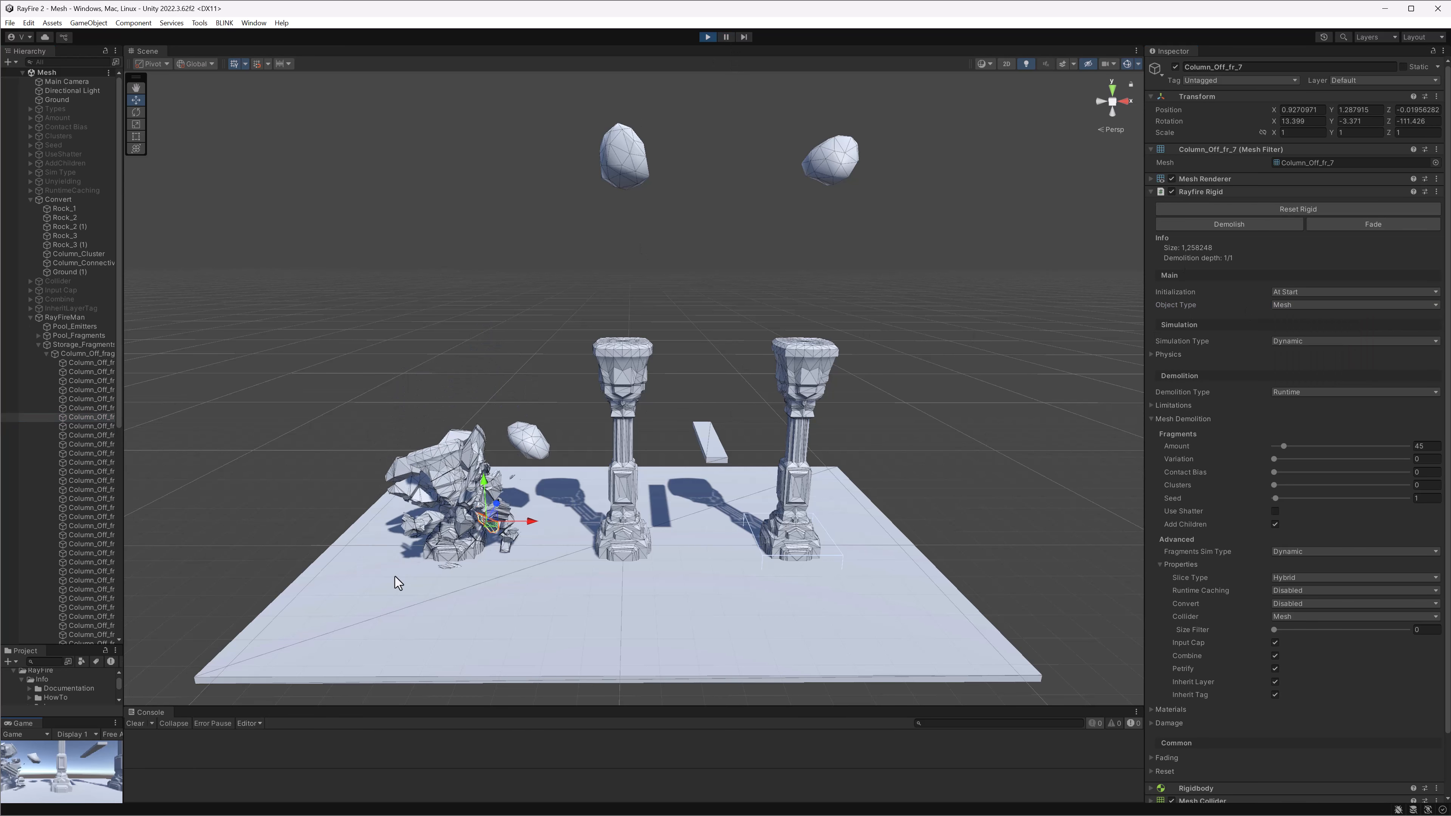
left_click(708, 37)
left_click(627, 367)
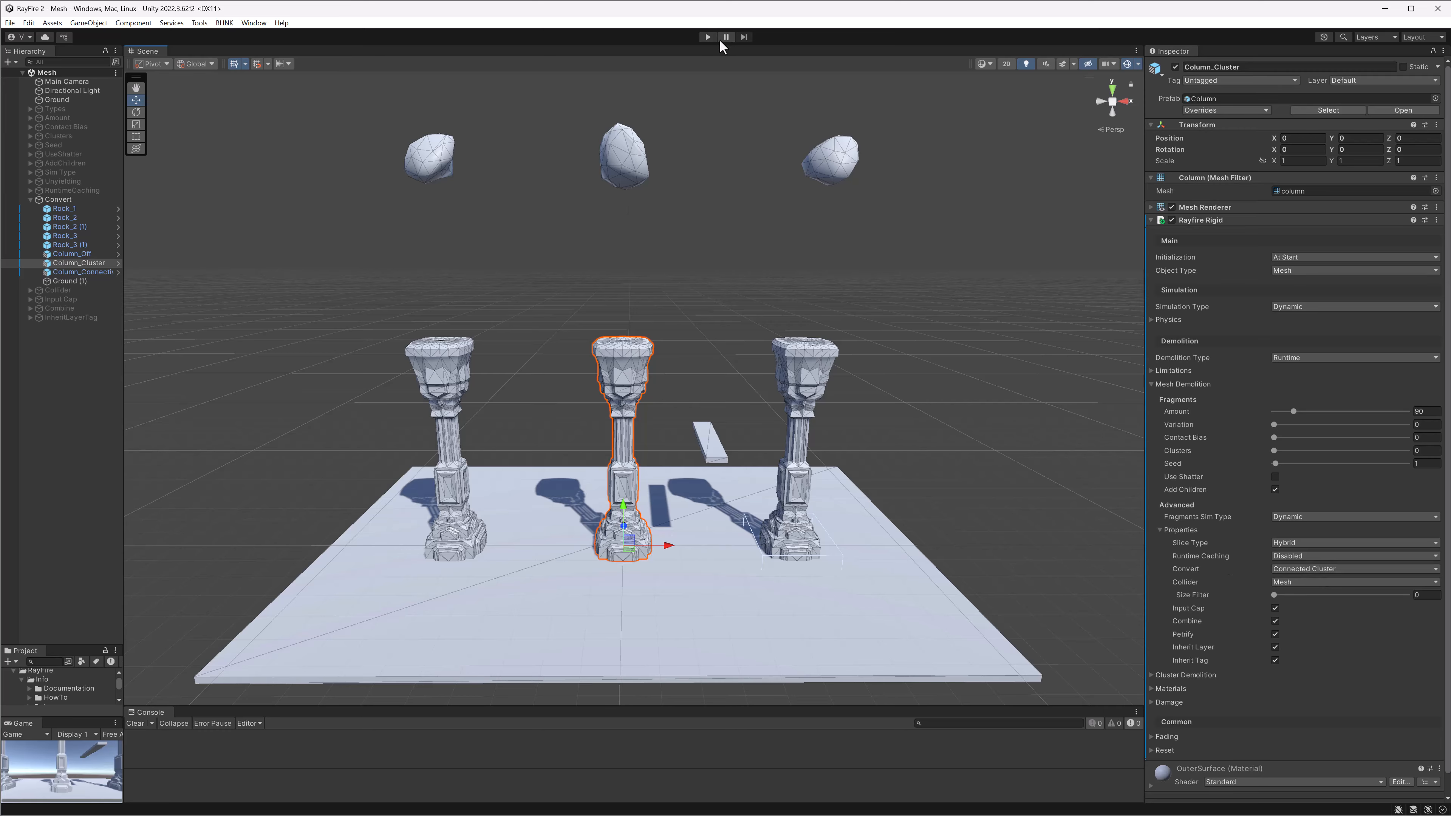
Run the scene, initialize Rock_2 above Column_Cluster, and pause the simulation as the rock hits the column
left_click(708, 37)
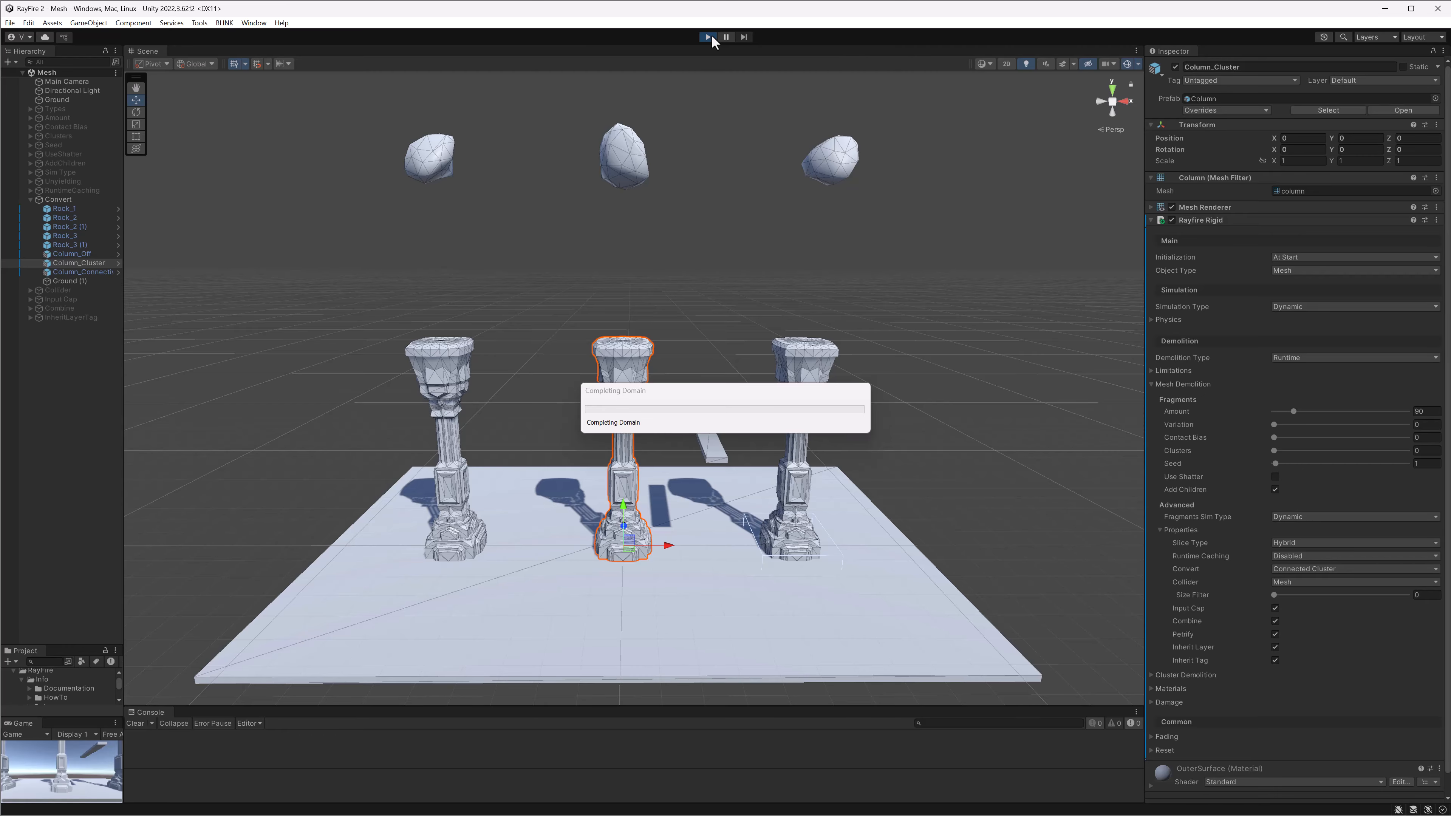
left_click(646, 153)
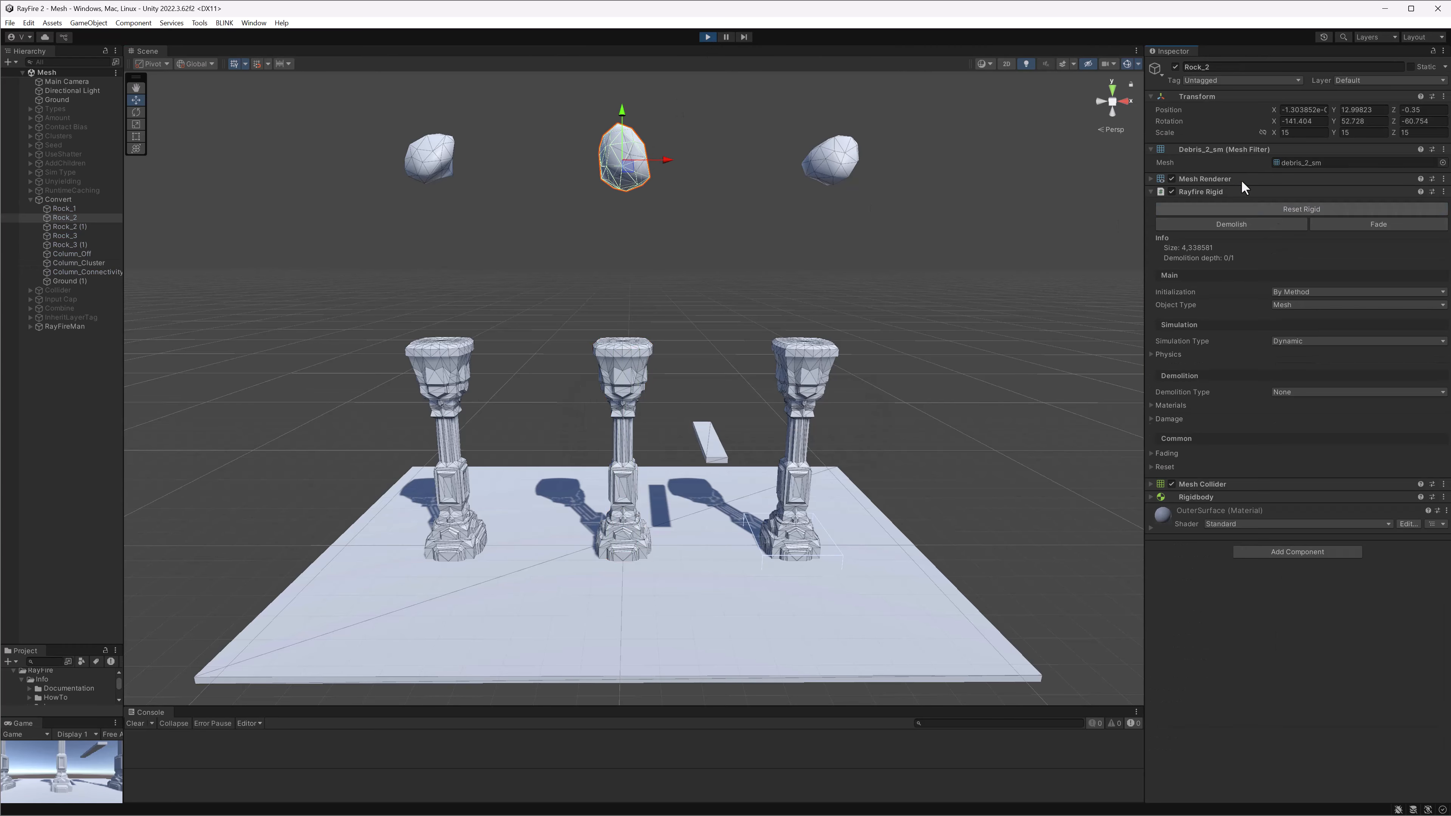
scroll(603, 370, "up", 2)
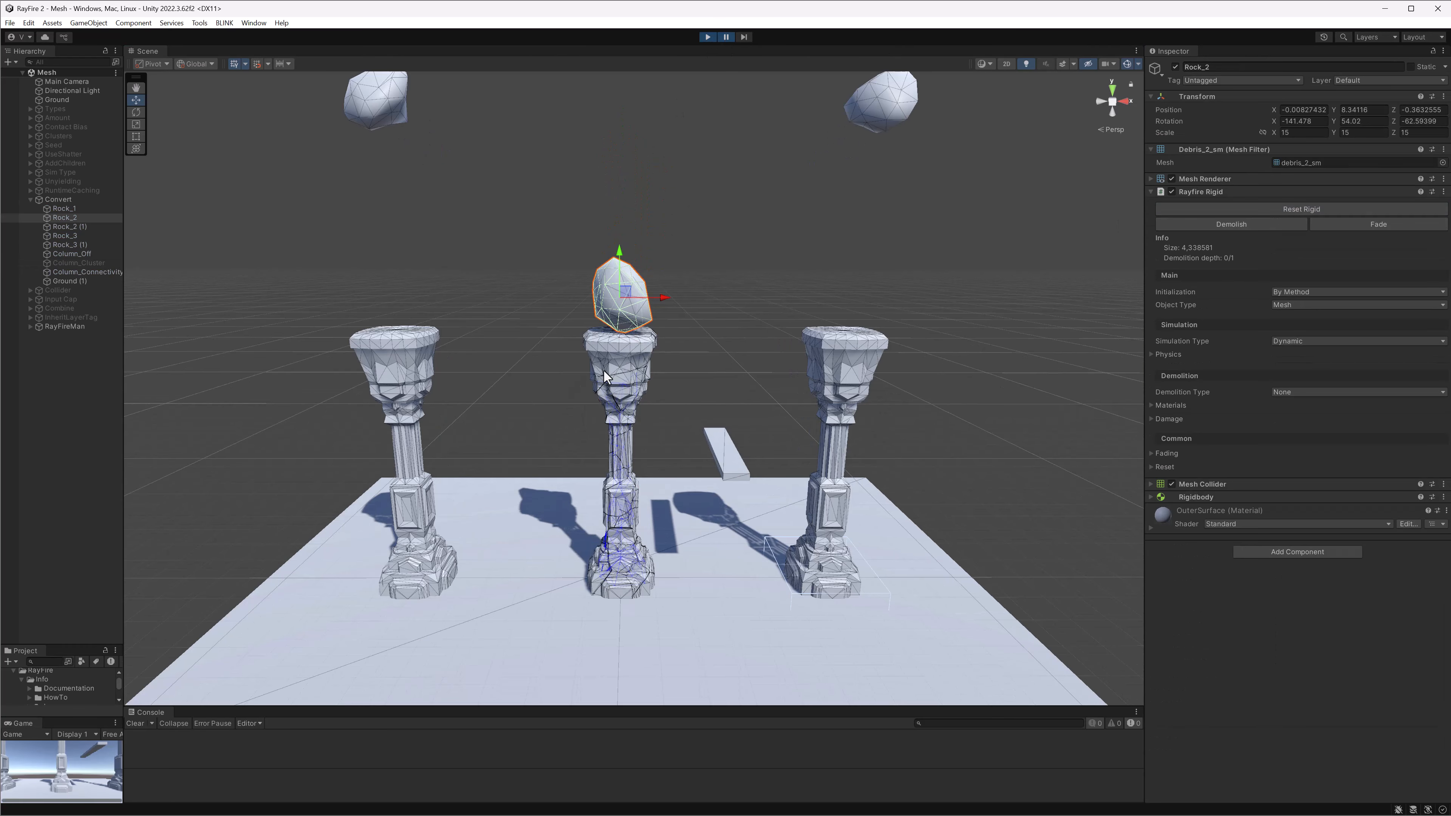
Inspect a fragment of the broken middle column and the Rayfire Rigid properties of its Column_Cluster_frags root
scroll(603, 370, "up", 3)
left_click_drag(640, 364, 609, 373, "alt")
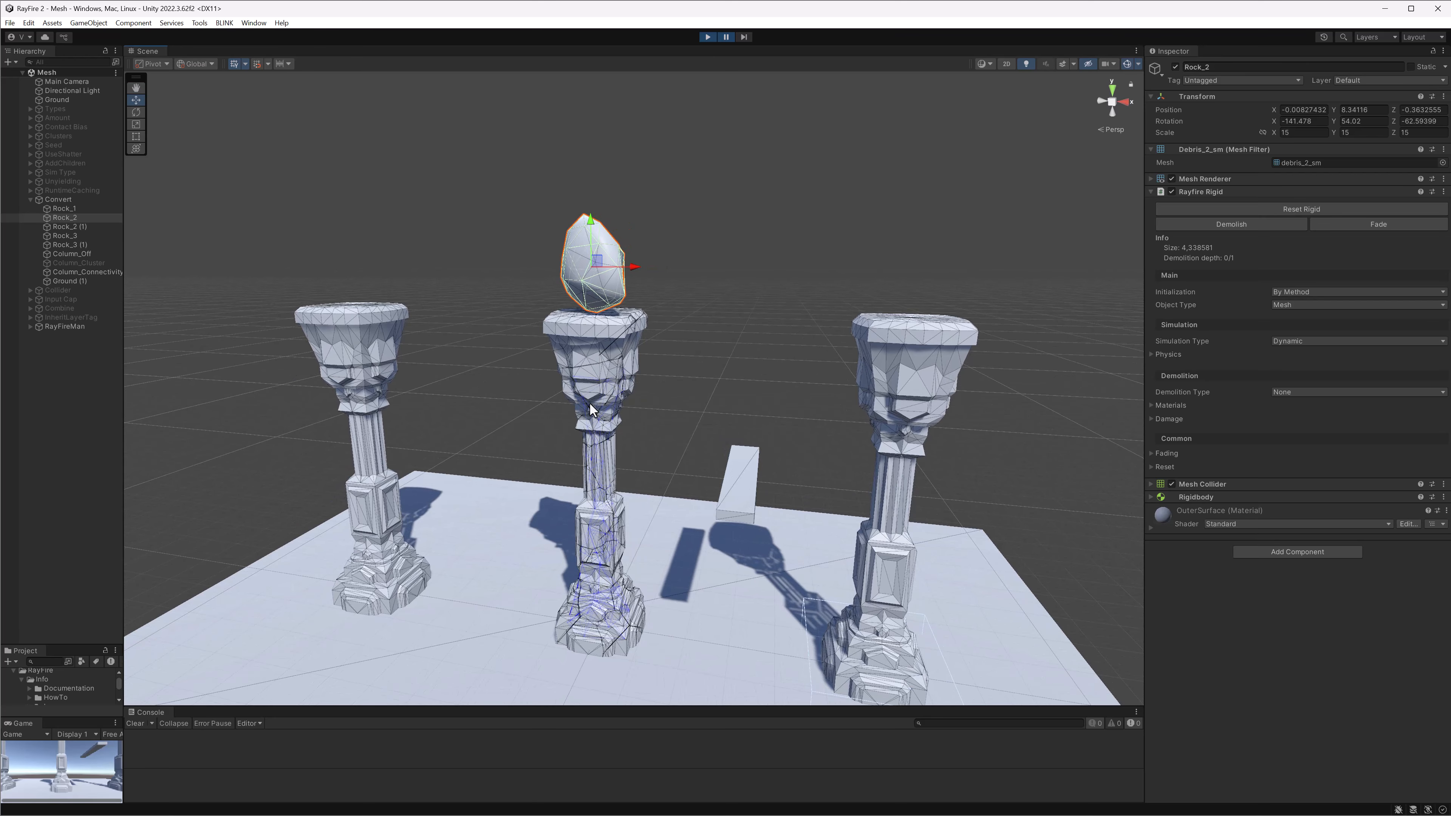
left_click(592, 377)
left_click(602, 473)
left_click(602, 474)
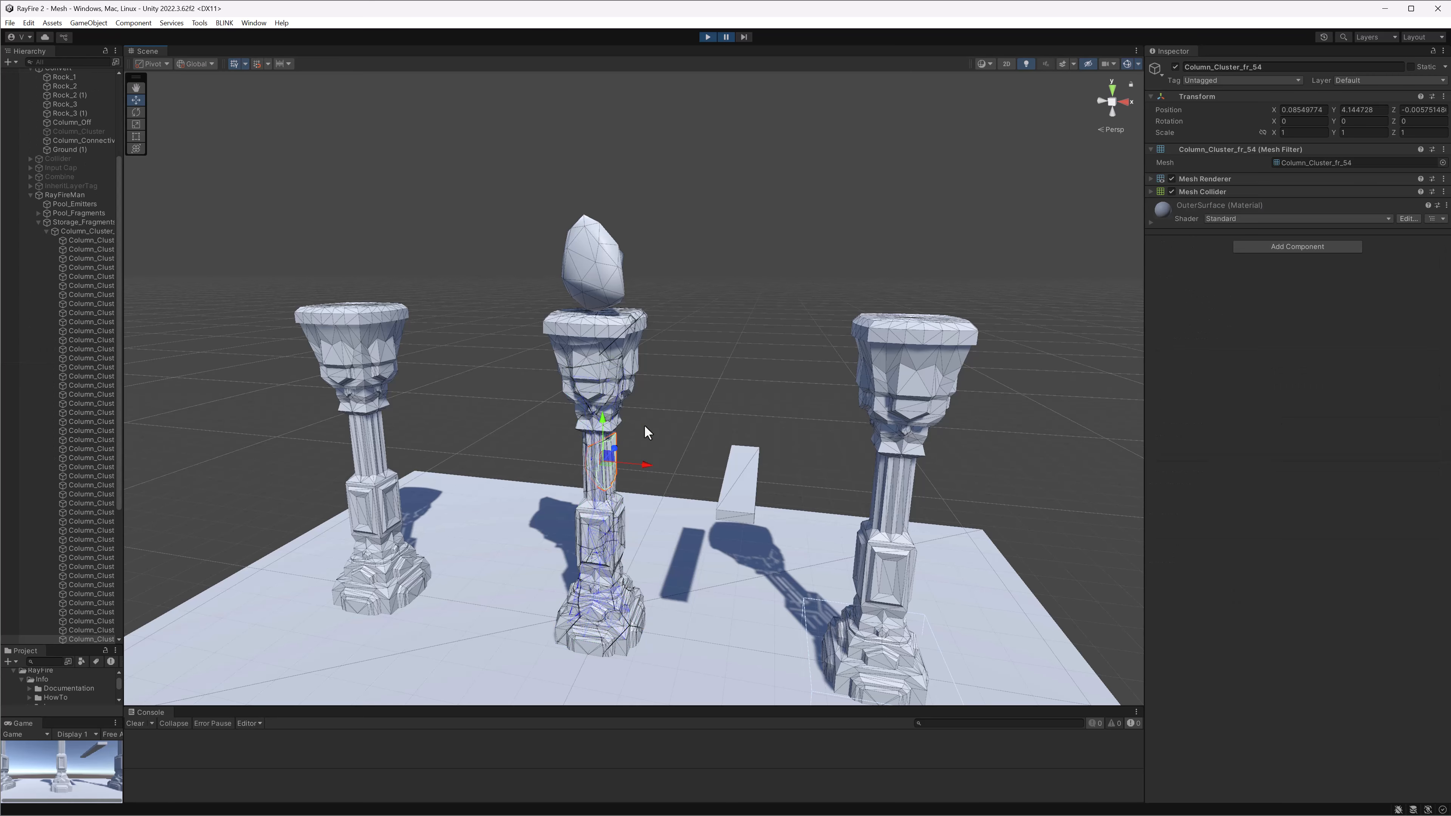
left_click(610, 473)
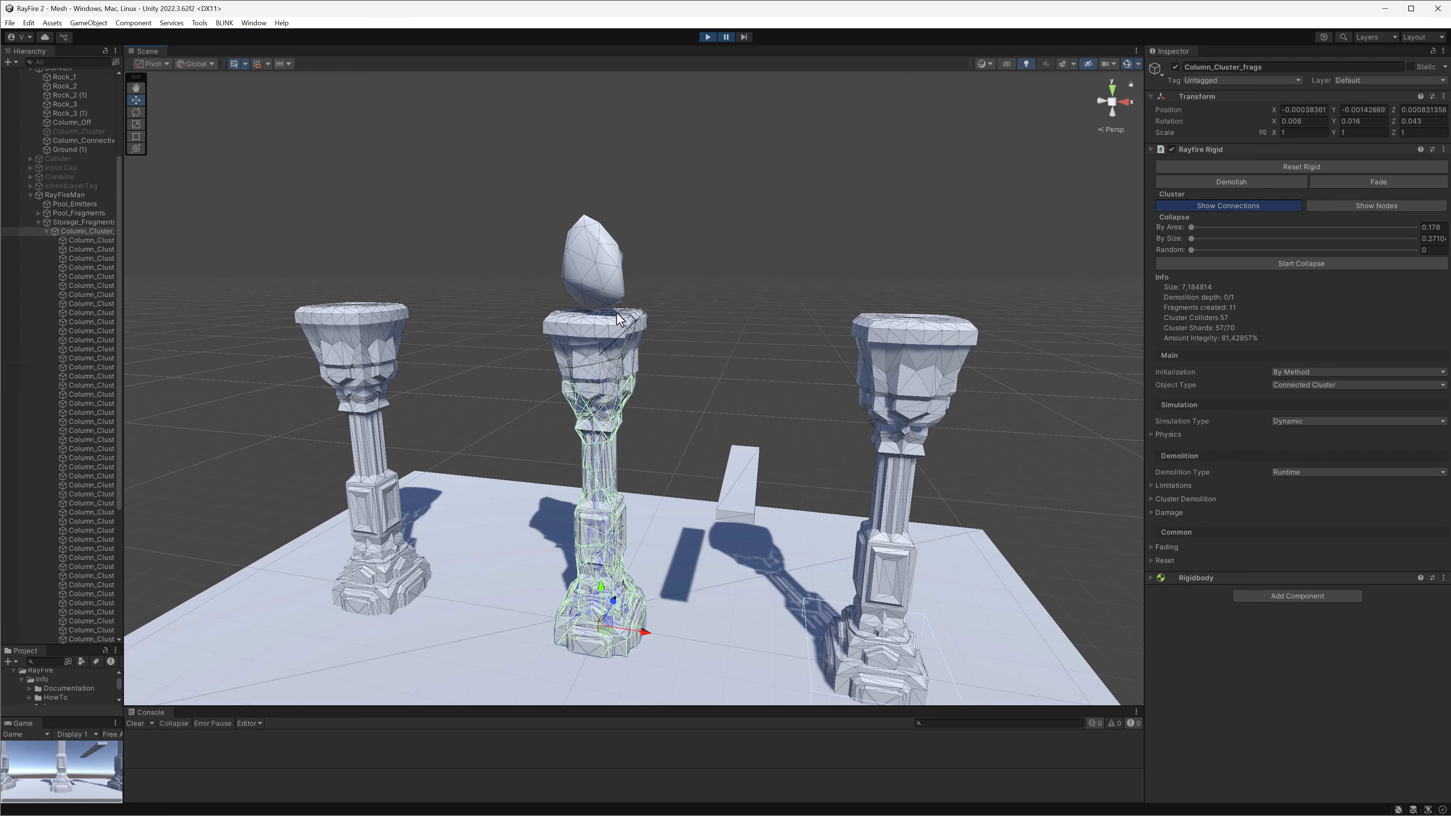
scroll(594, 320, "up", 1)
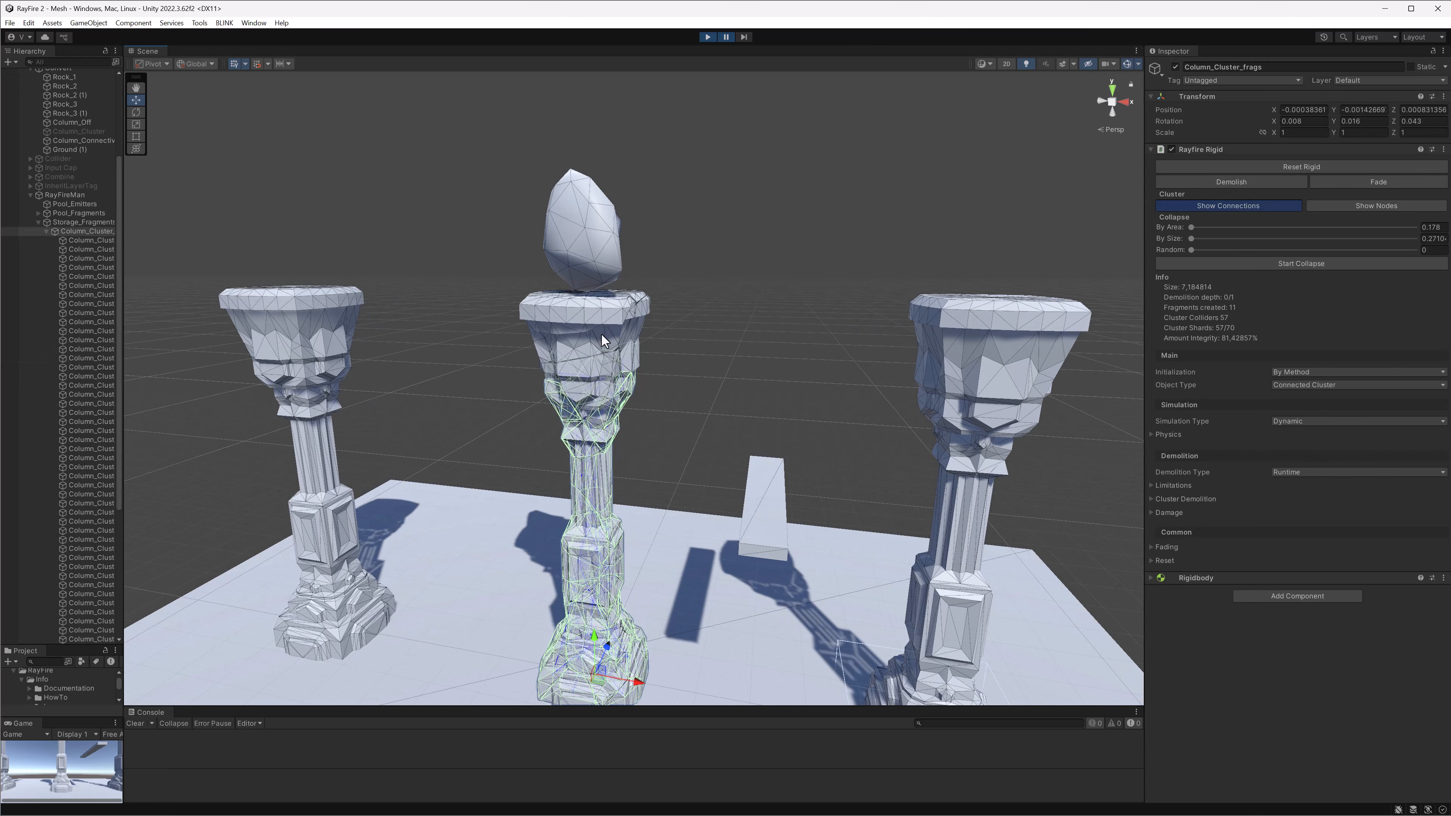
scroll(582, 348, "up", 3)
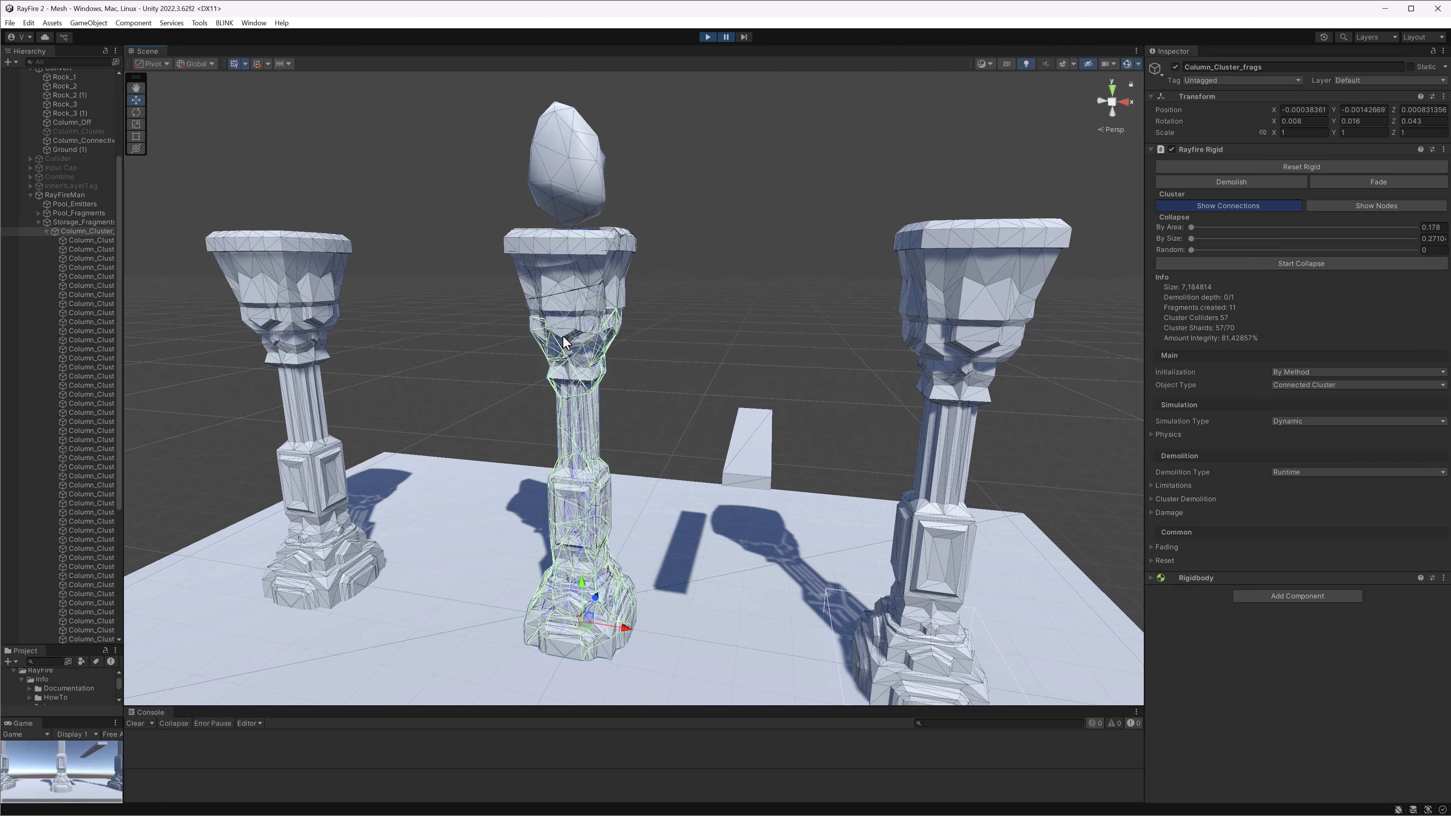
middle_click_drag(562, 336, 568, 365)
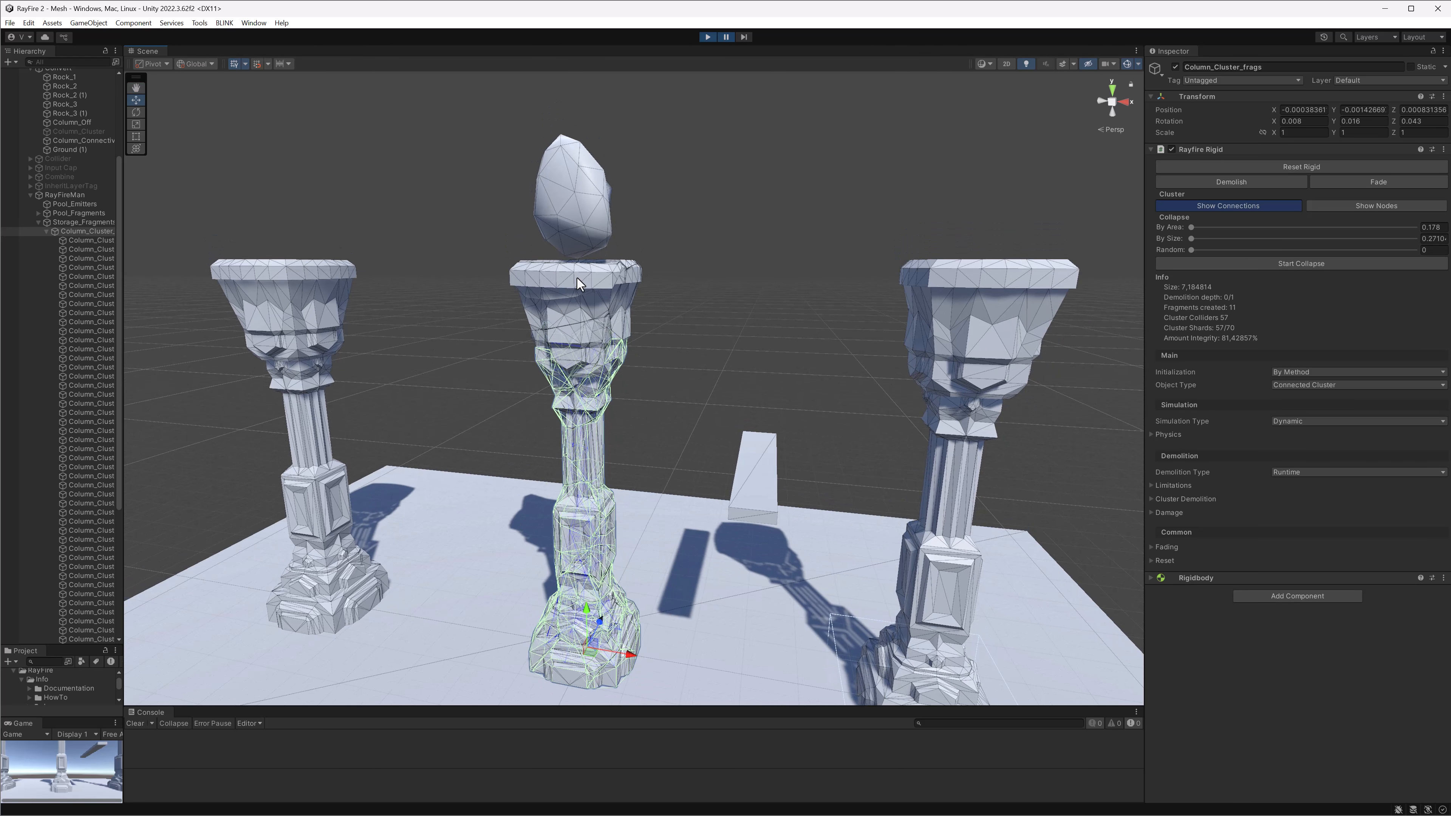
Move Column_Cluster_frags sideways out of the column to show its connected part, and undo the move
left_click(675, 408)
left_click(597, 524)
middle_click_drag(594, 523, 586, 482)
left_click_drag(617, 622, 517, 601)
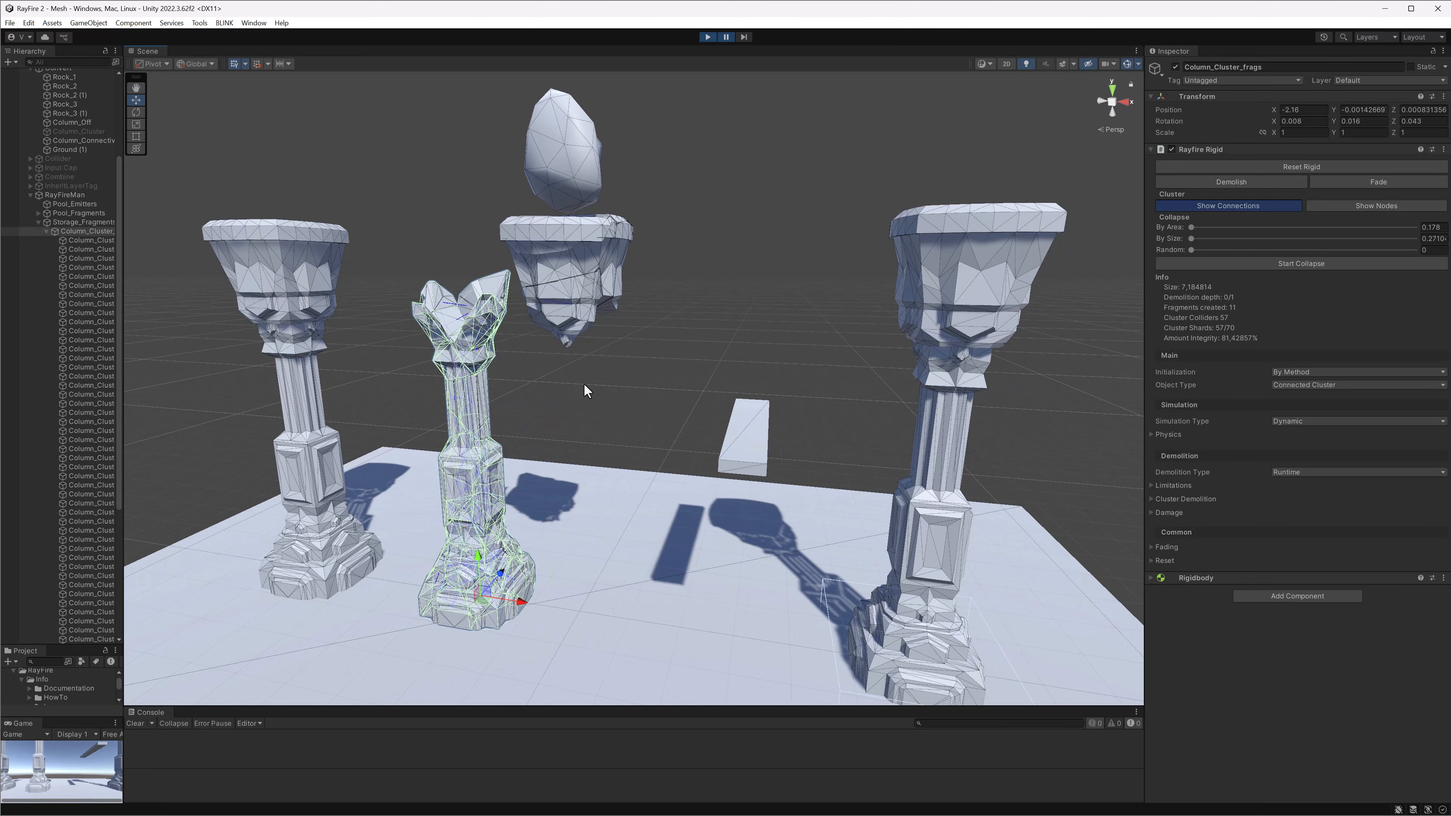
key("ctrl+z")
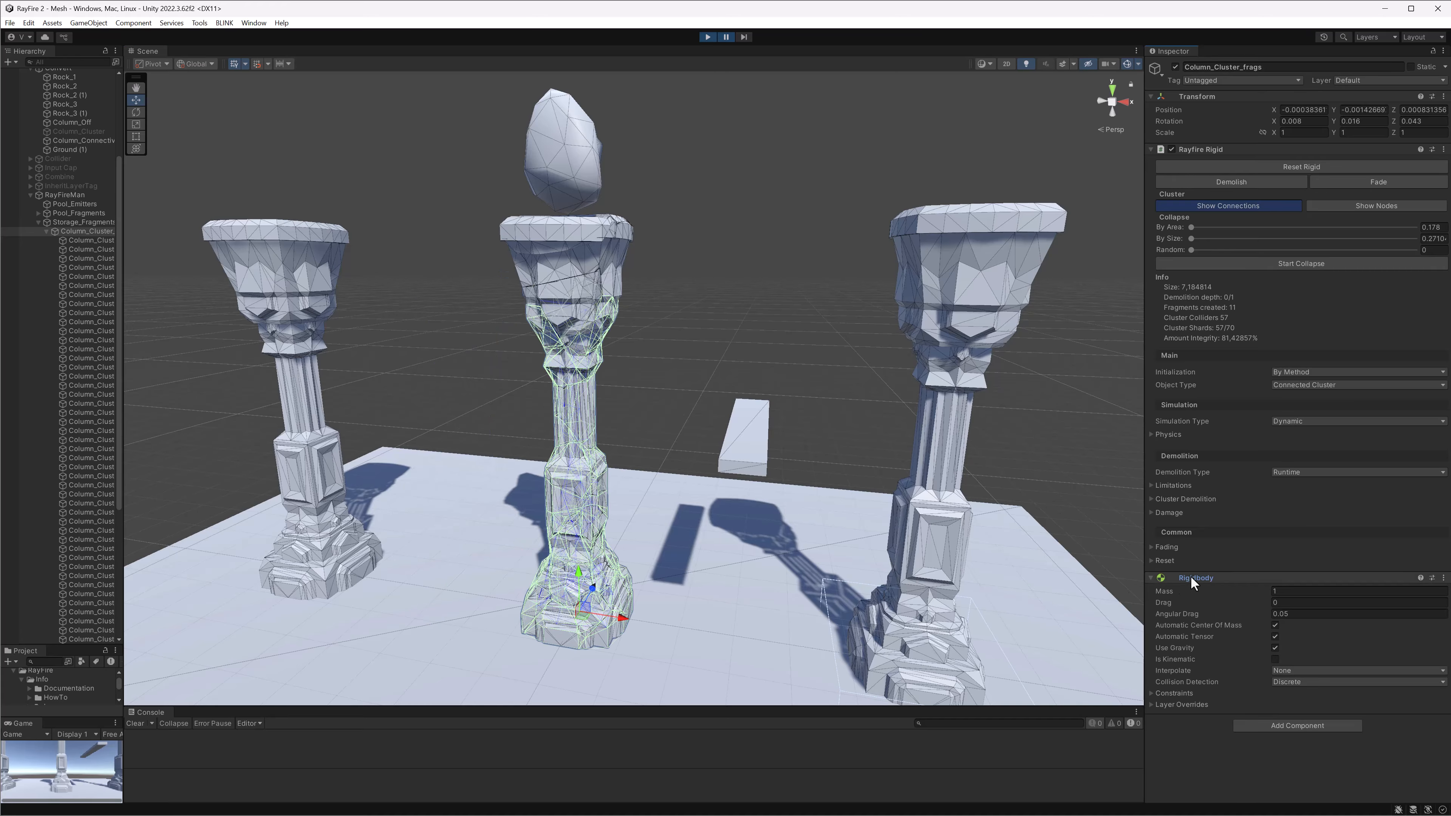
Check the components of Column_Cluster_fr_54 against its root, moving Column_Cluster_frags aside once more and undoing it
left_click(576, 437)
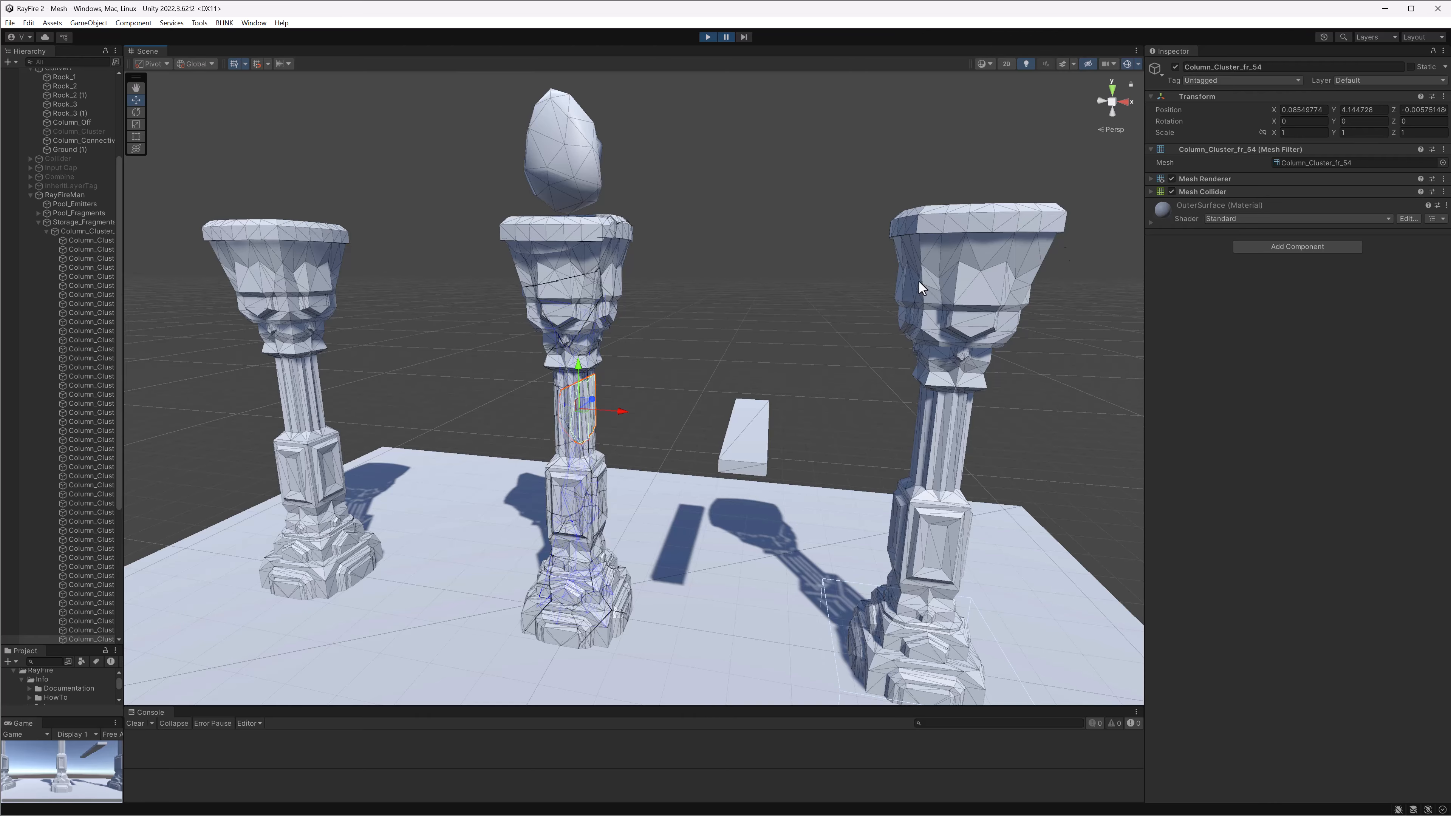
left_click(657, 327)
left_click(574, 467)
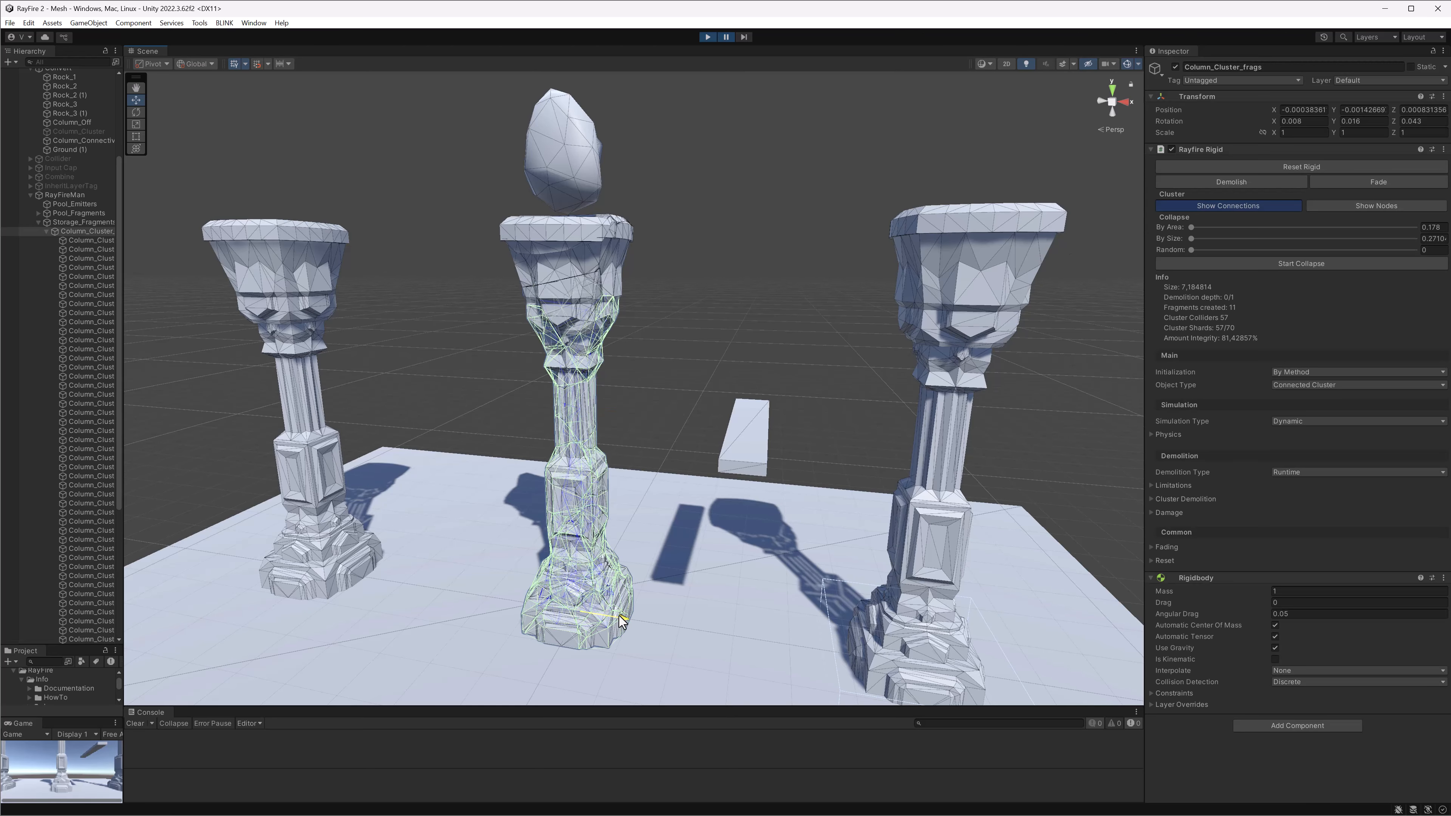
left_click_drag(618, 615, 522, 600)
key("ctrl+z")
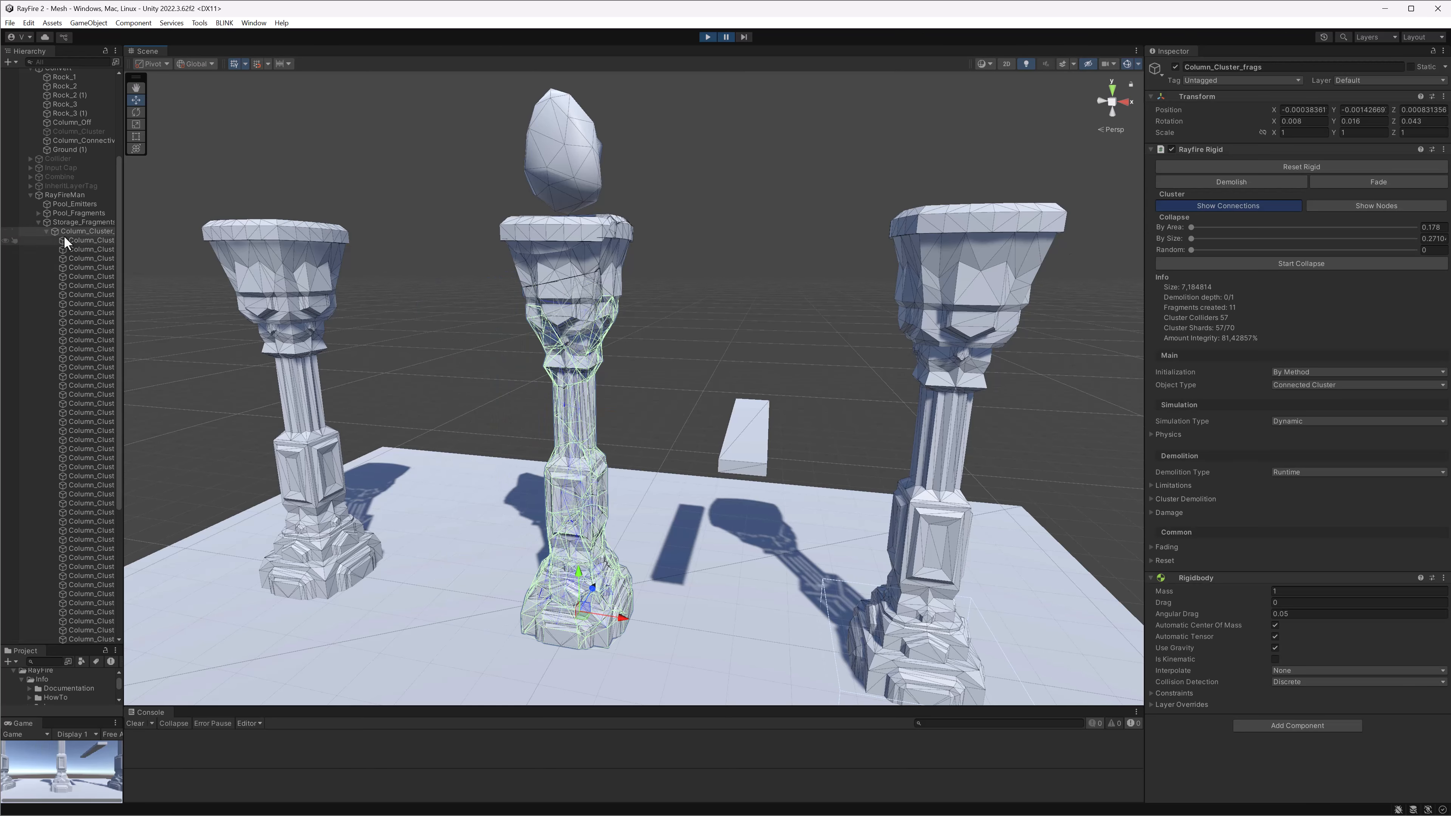
Select the detached Column_Cluster fragments together, move them off the column's capital, and undo the move
left_click(602, 264)
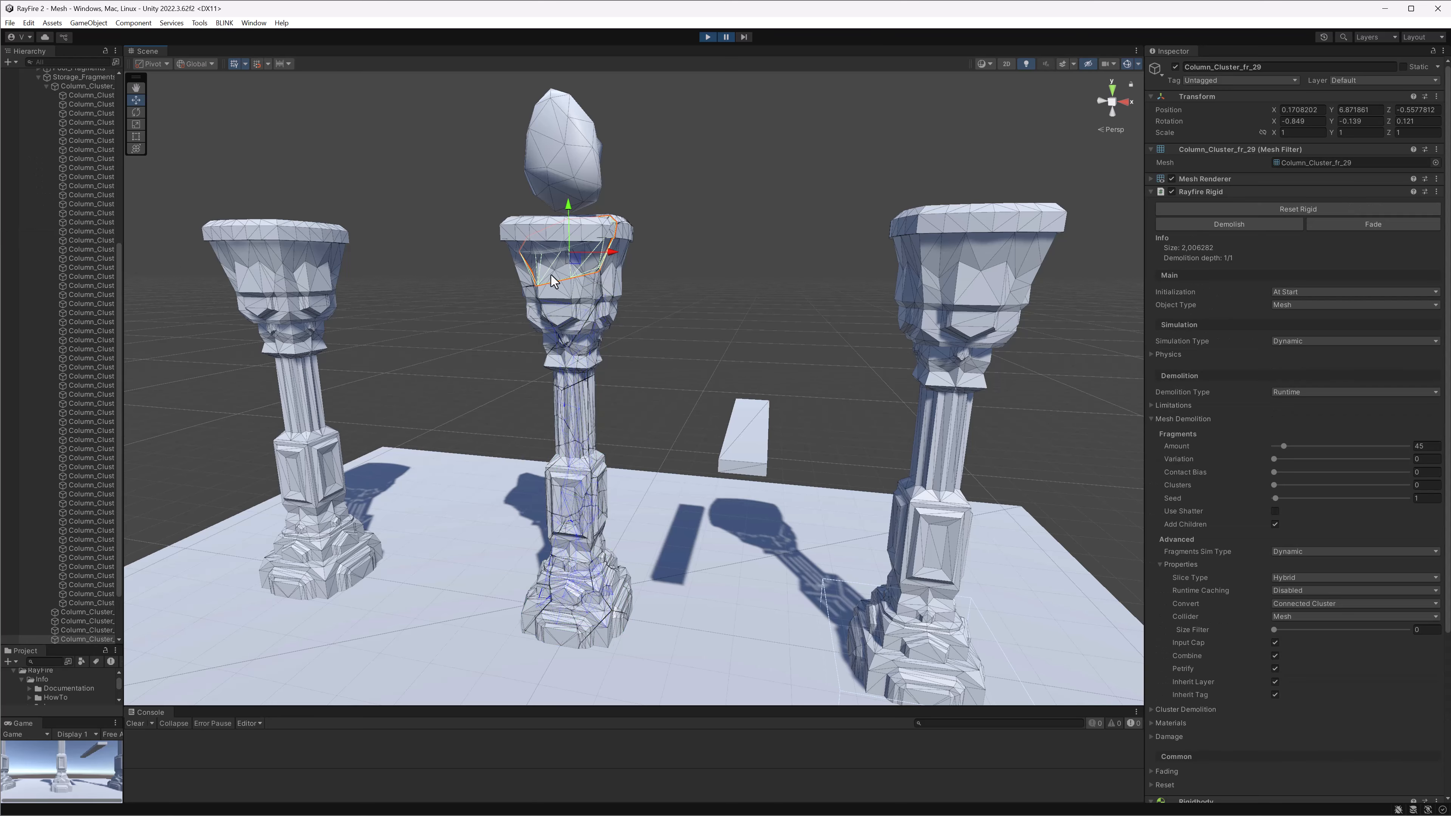
left_click(84, 548)
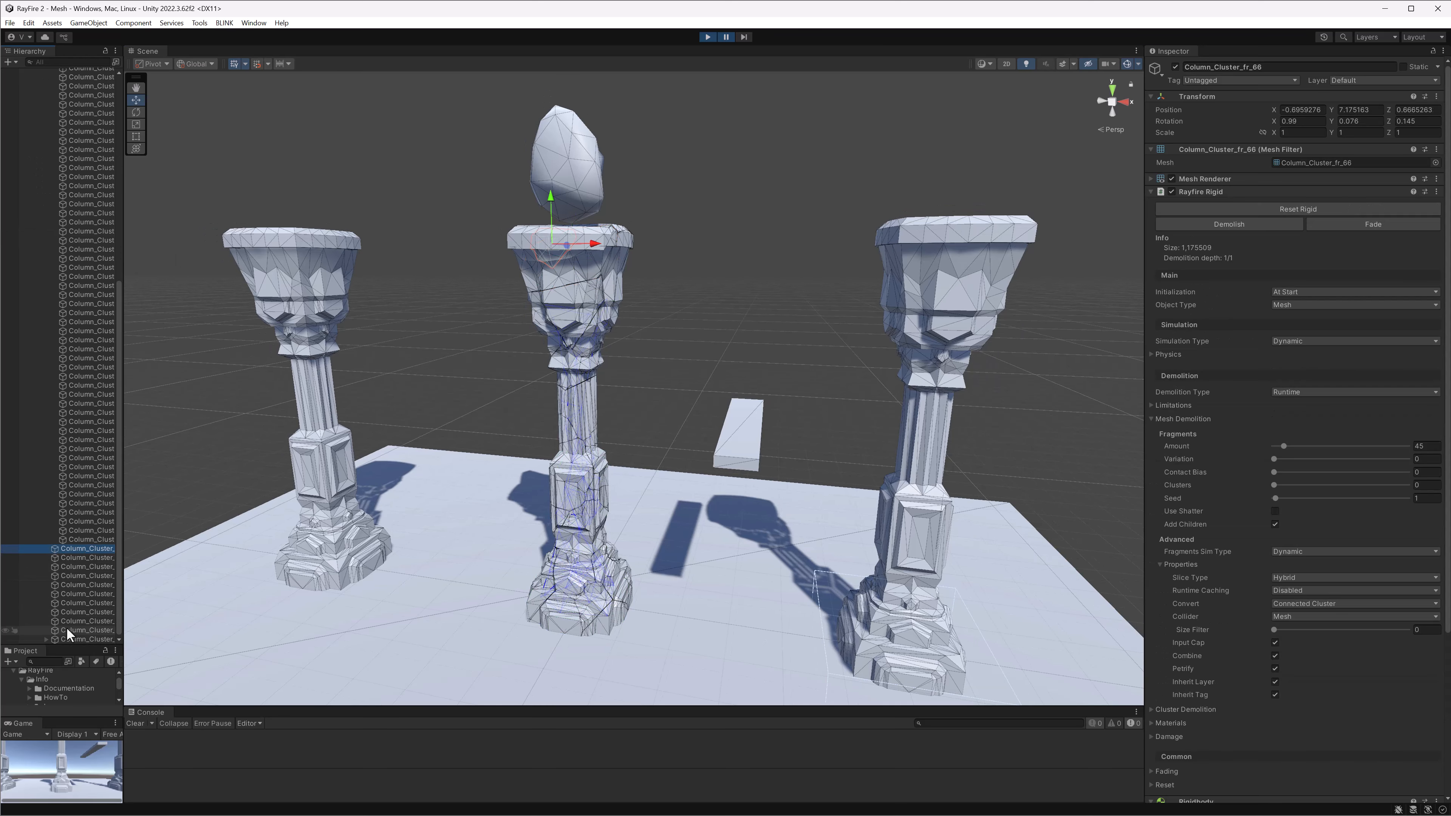
left_click(65, 629, "shift")
left_click_drag(610, 264, 700, 343)
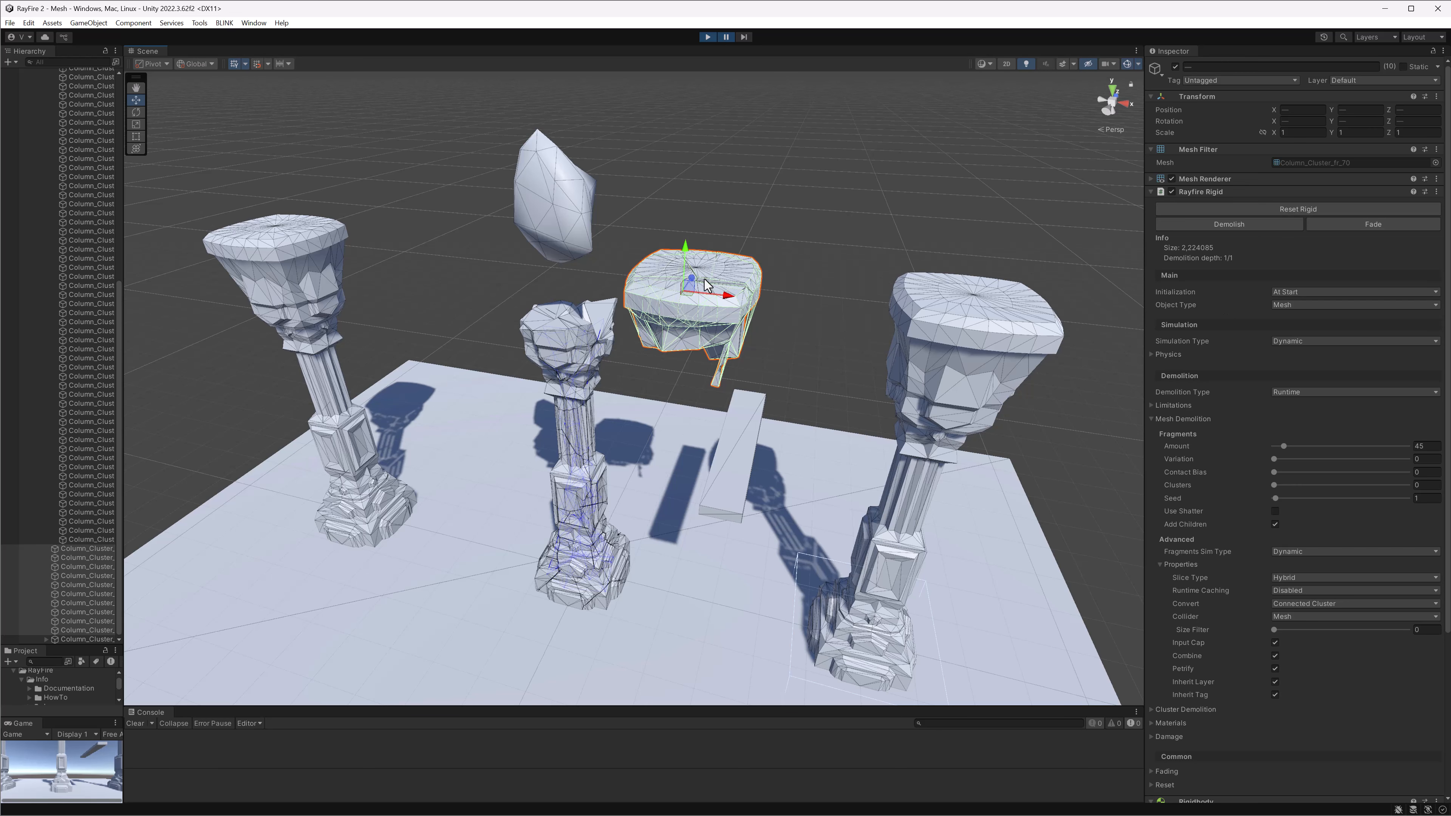
key("ctrl+z")
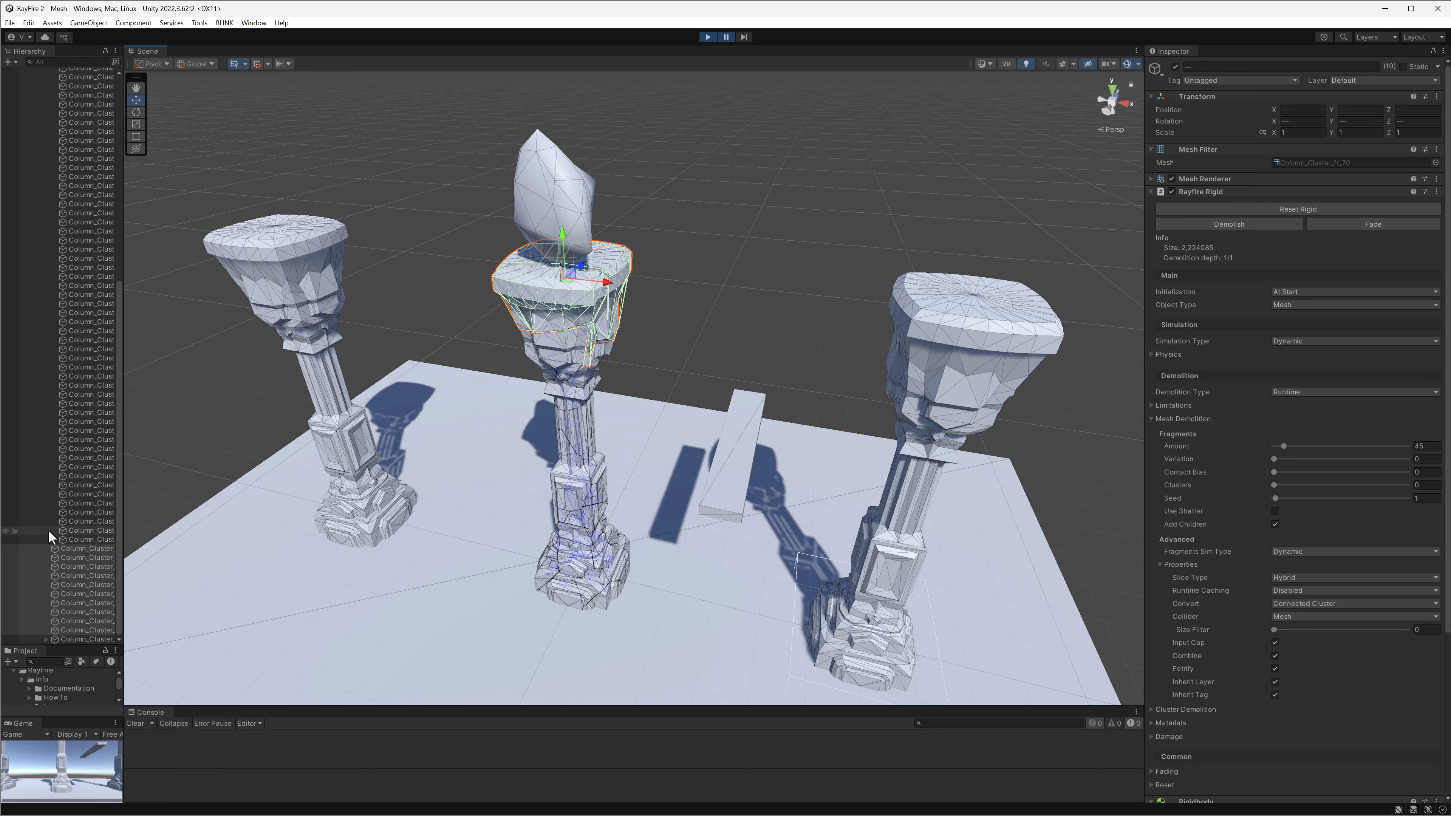
Move the small connected cluster Column_Cluster_frags_cls_2 out of the column, view it, and undo the move
left_click(80, 640)
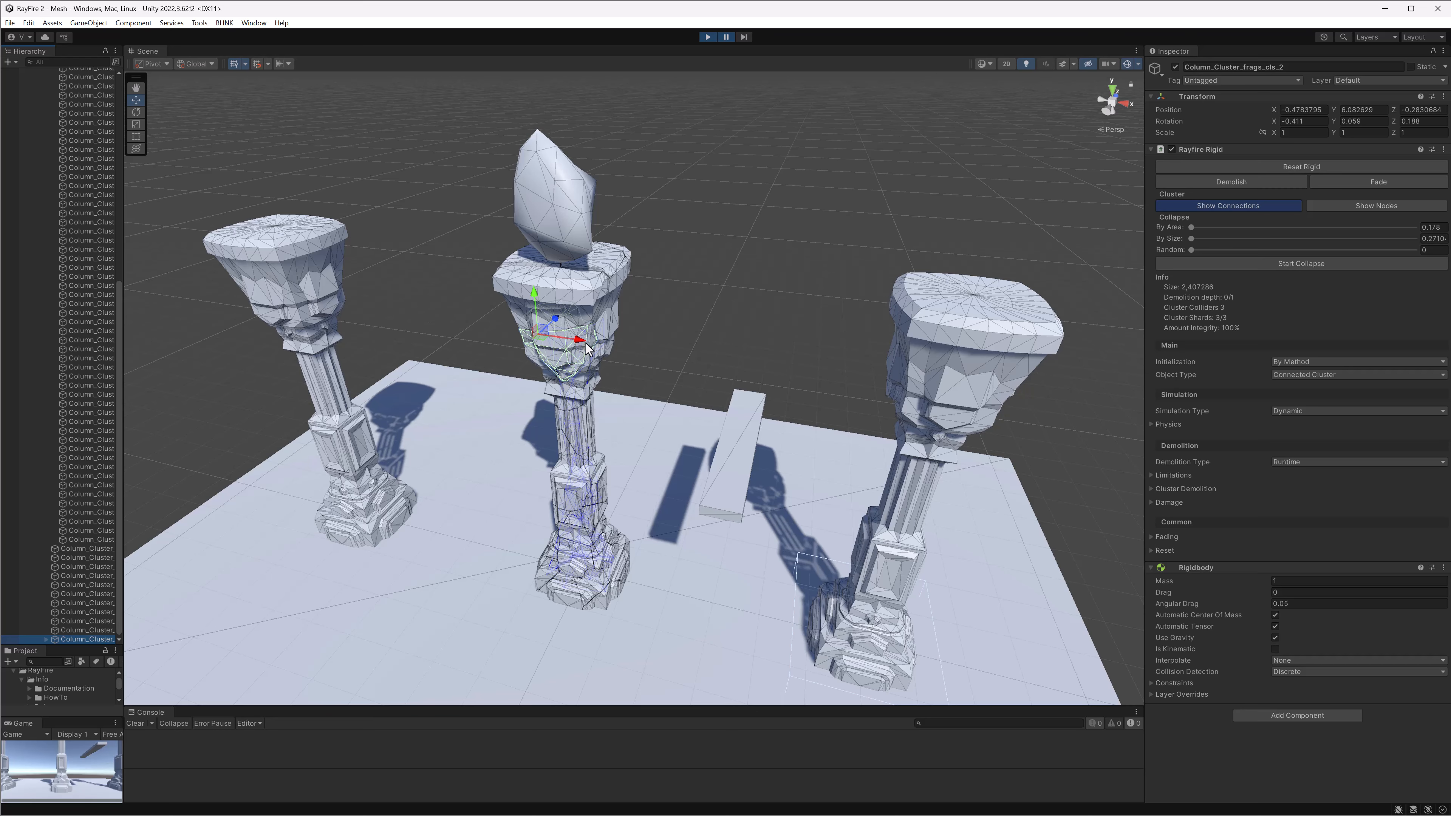
left_click_drag(579, 341, 477, 328)
left_click_drag(476, 327, 555, 315, "alt")
key("ctrl+z")
Resume the simulation and pull the loose fragment Column_Cluster_fr_30 off the top of the middle column
left_click(724, 37)
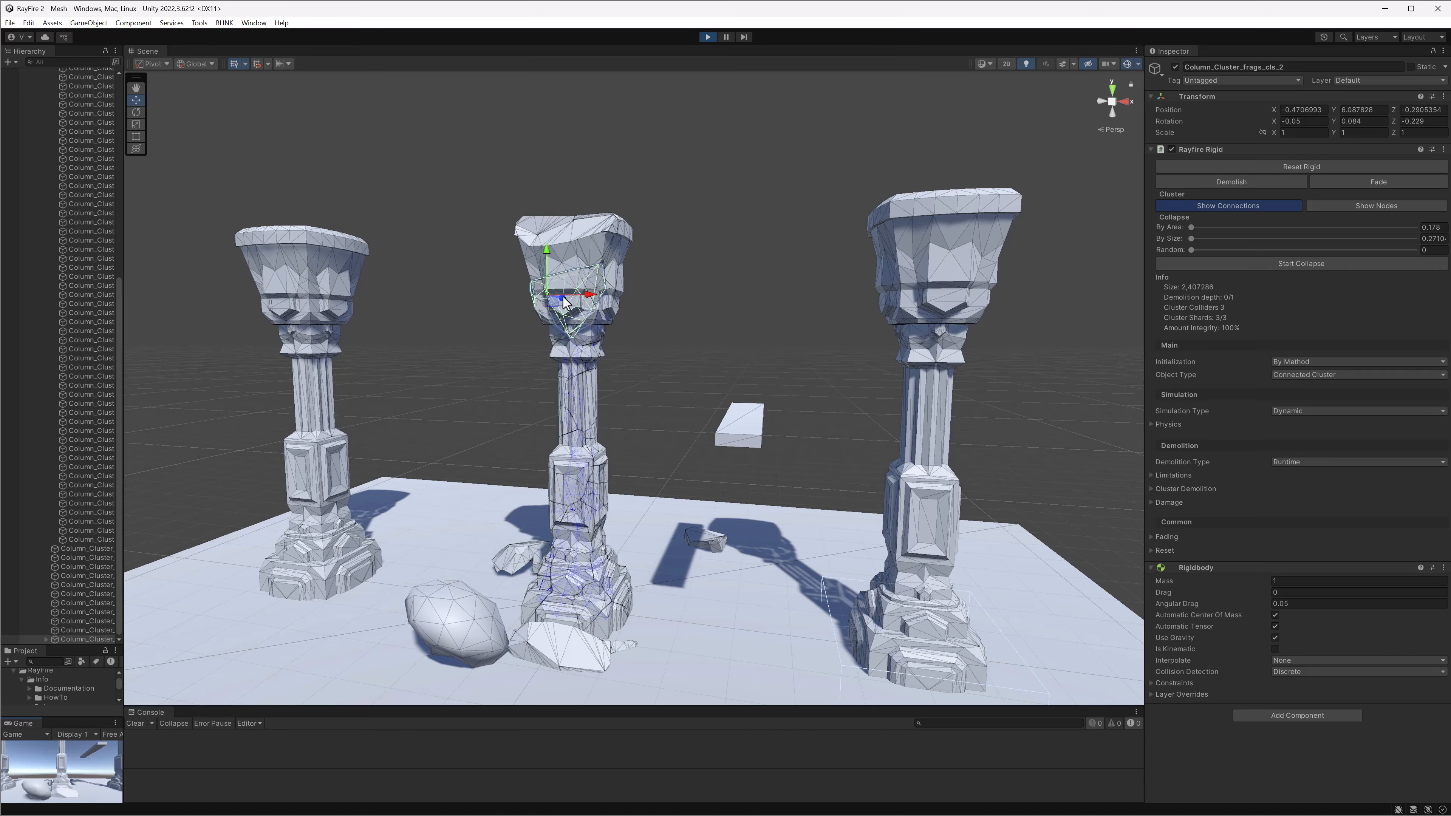
middle_click_drag(535, 243, 541, 309)
left_click(543, 291)
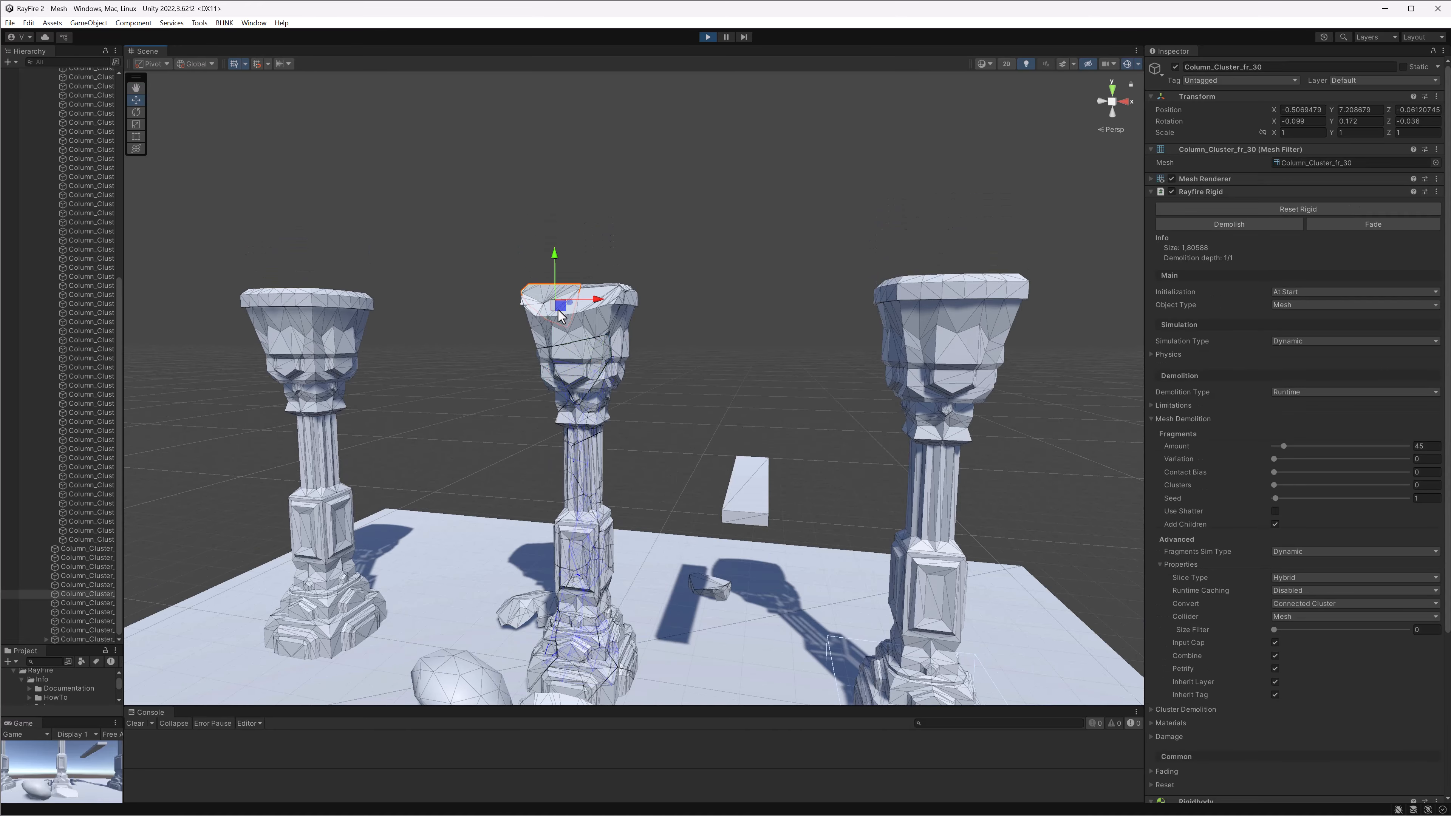
left_click_drag(558, 310, 481, 260)
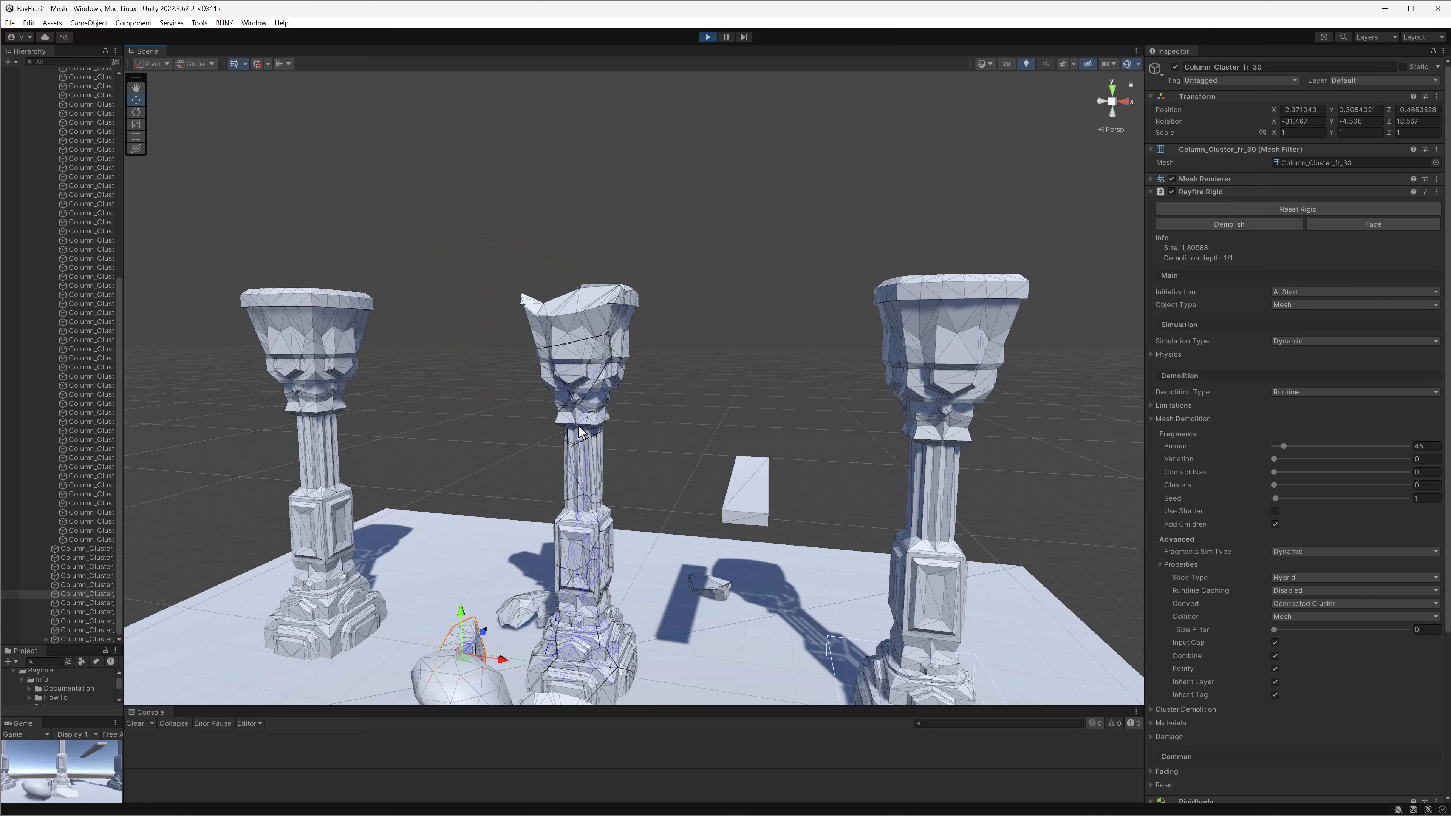
Push the floating Ground (1) slab along X into the middle column to topple and break it
left_click(759, 493)
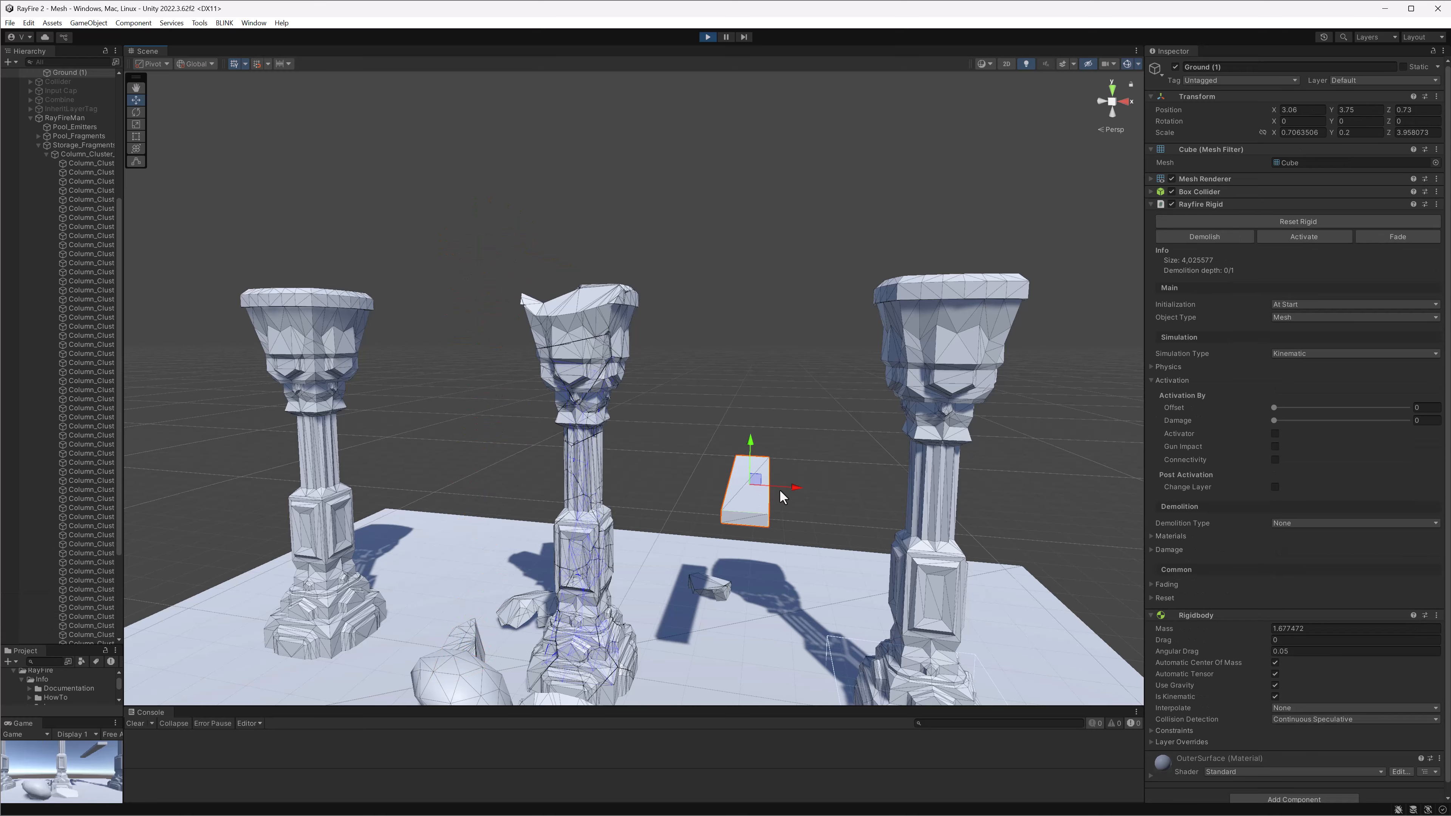
left_click_drag(779, 489, 711, 500)
middle_click_drag(711, 503, 746, 449)
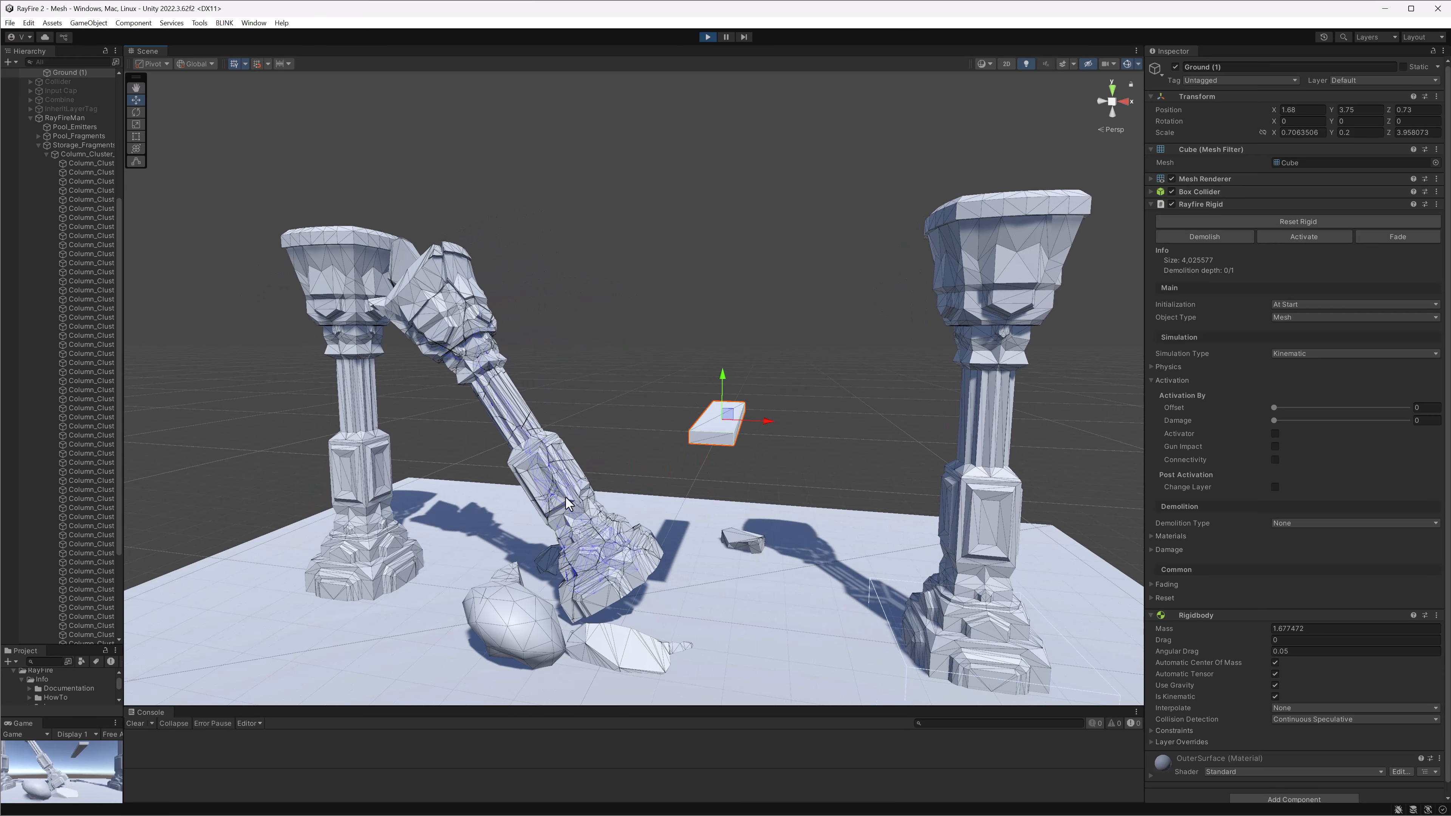
mouse_move(728, 414)
left_mouse_down()
mouse_move(616, 440)
mouse_move(600, 430)
mouse_move(718, 428)
left_mouse_up()
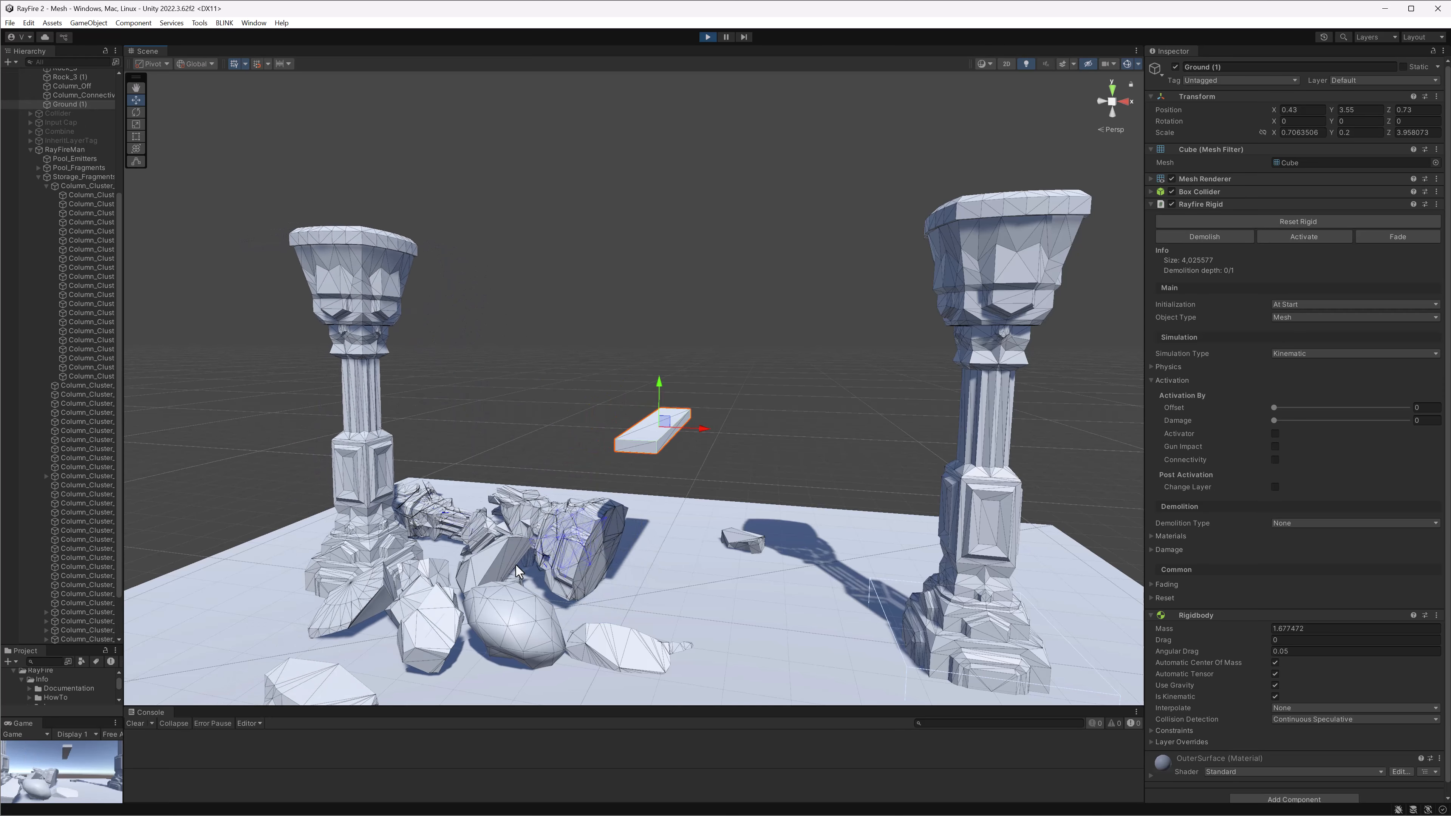
Lift the remaining Column_Cluster_frags piece twice, letting it drop to break further, and exit play mode
left_click_drag(456, 460, 489, 519, "alt")
left_click(566, 527)
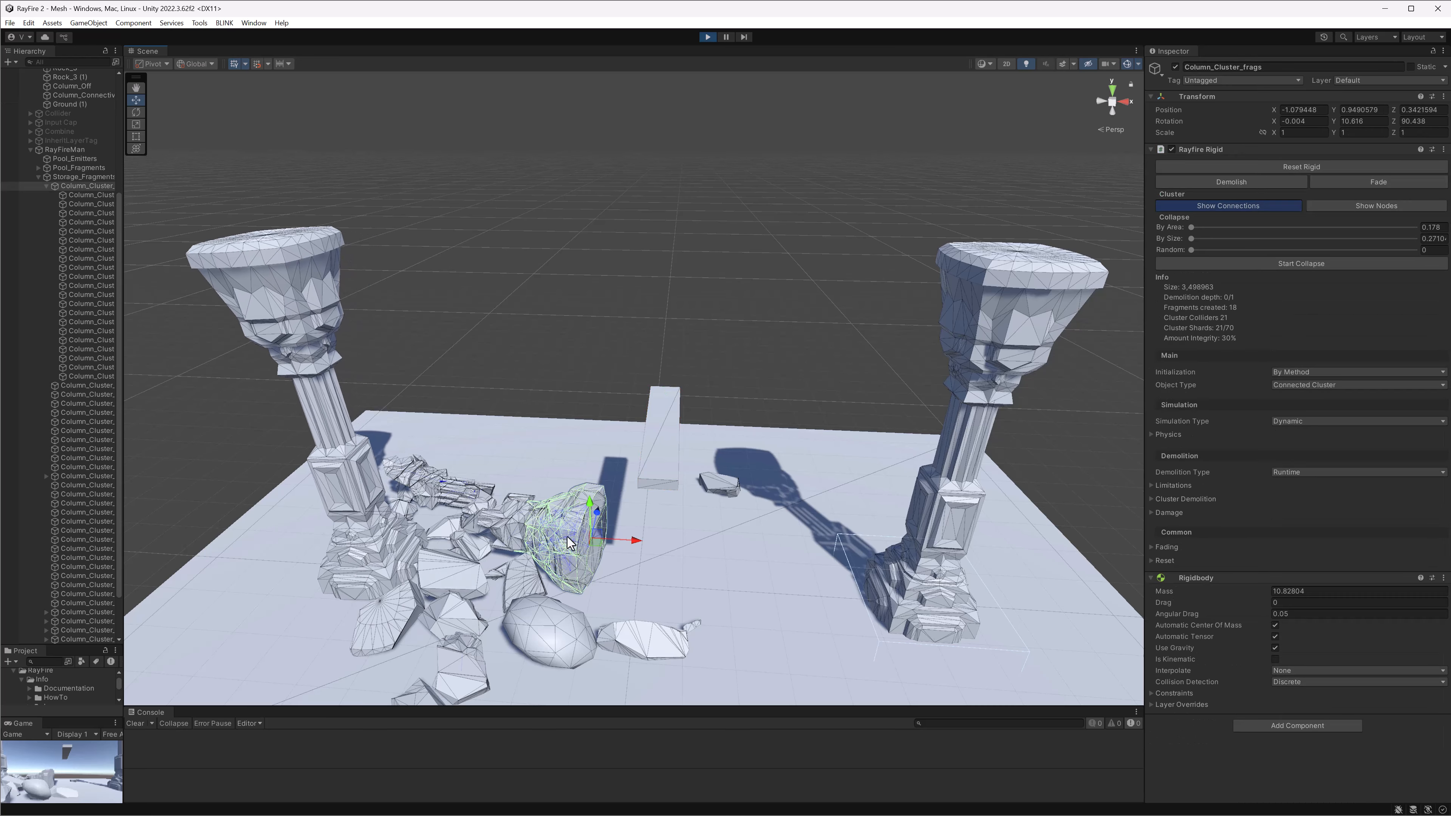
left_click_drag(593, 487, 576, 136)
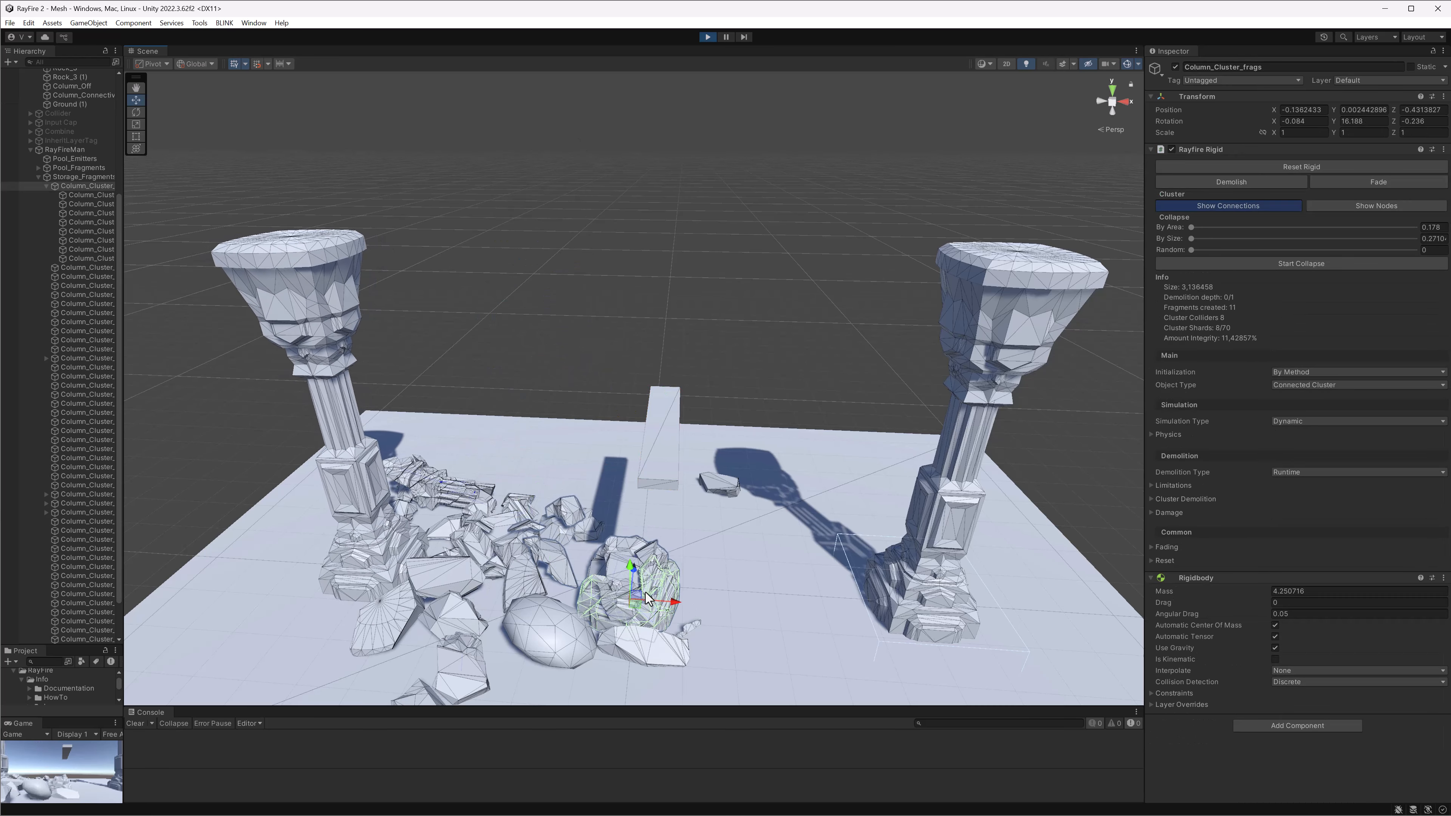
left_click_drag(635, 571, 652, 269)
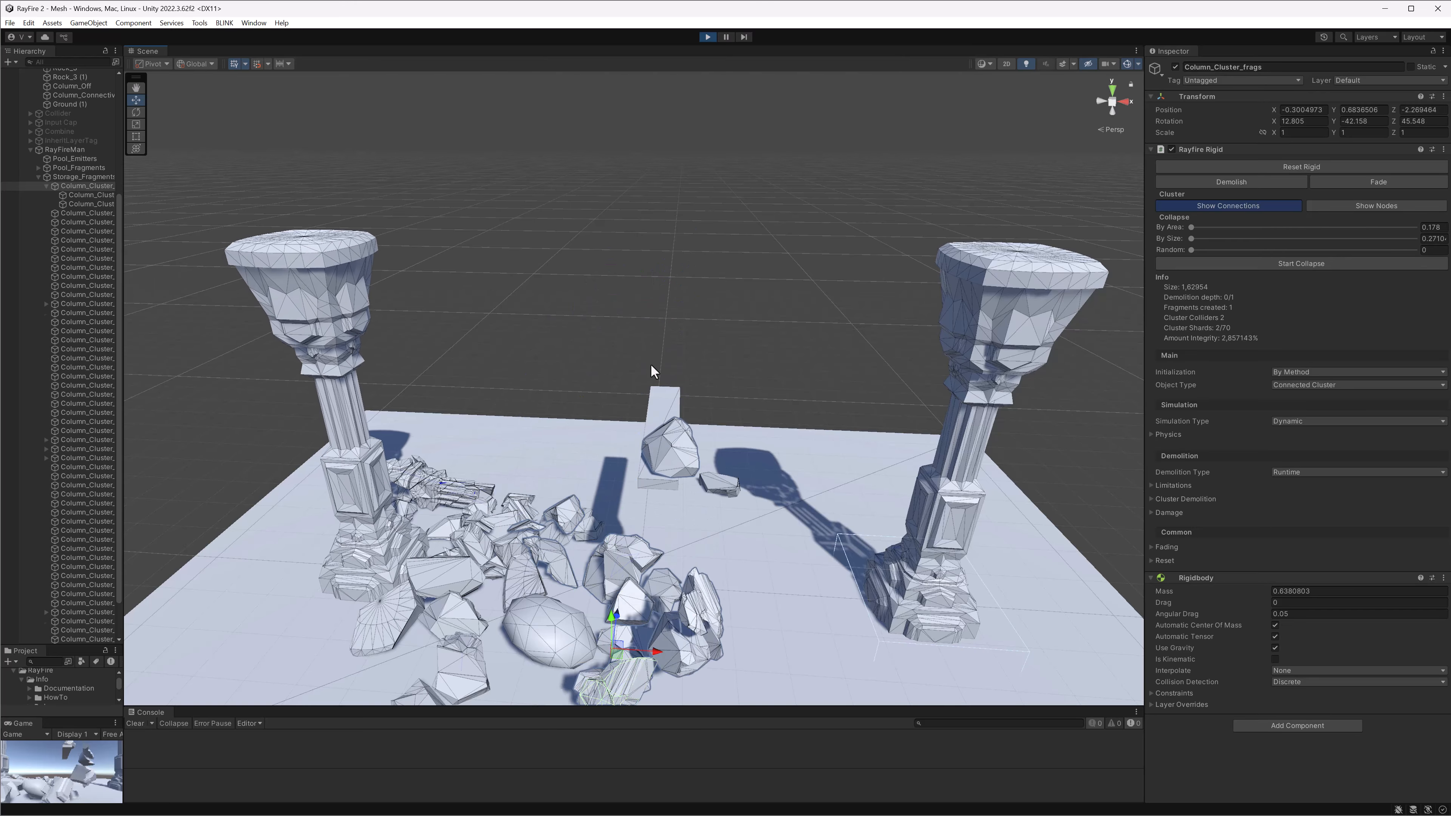
left_click_drag(663, 480, 671, 525, "alt")
middle_click_drag(670, 532, 616, 447)
scroll(616, 447, "down", 2)
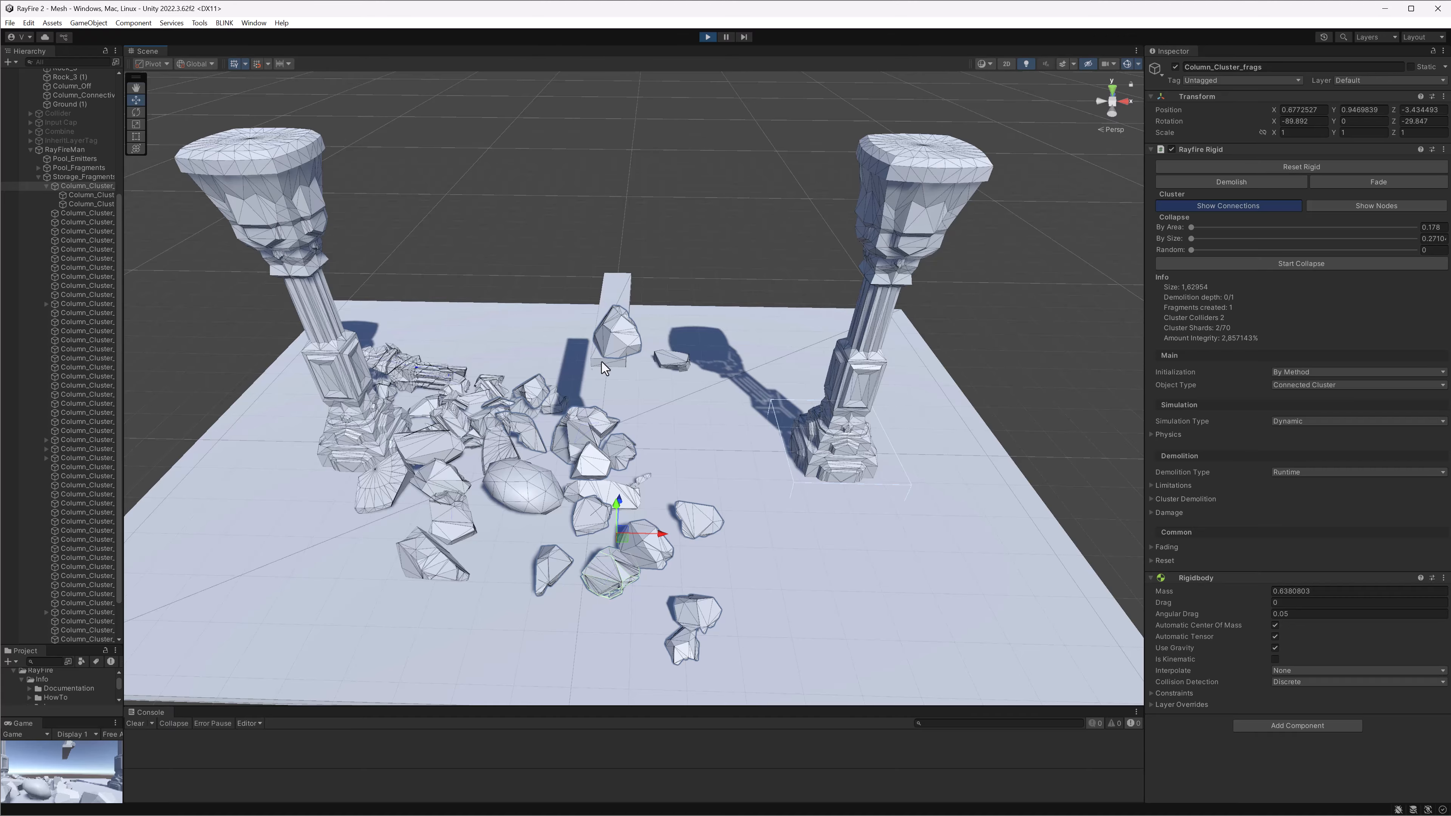
left_click(707, 36)
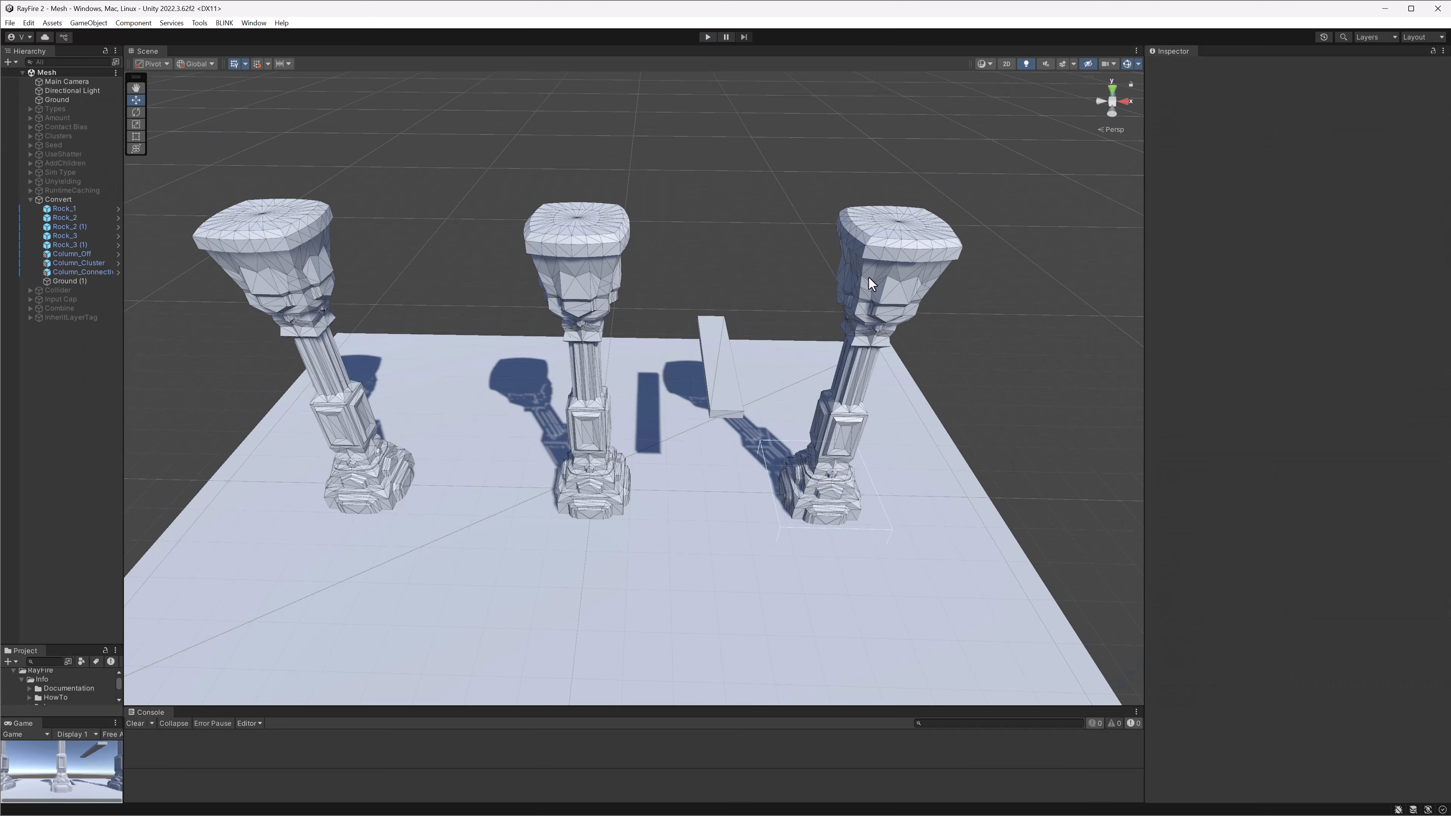
Select and frame Column_Connectivity, collapse its mesh demolition properties, and examine its Rayfire Connectivity and Rayfire Unyielding components
left_click(868, 280)
key("f")
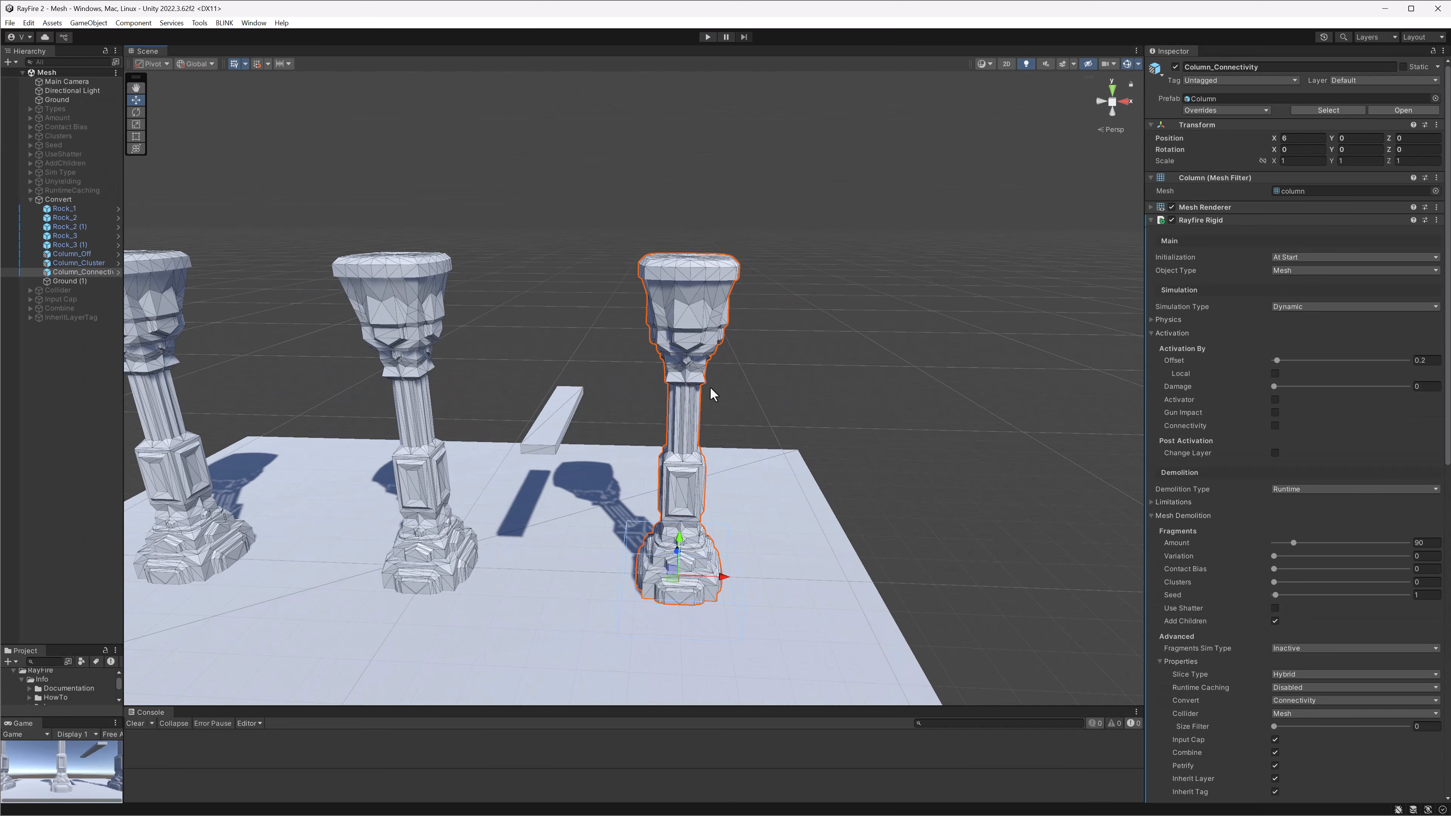
left_click(1180, 661)
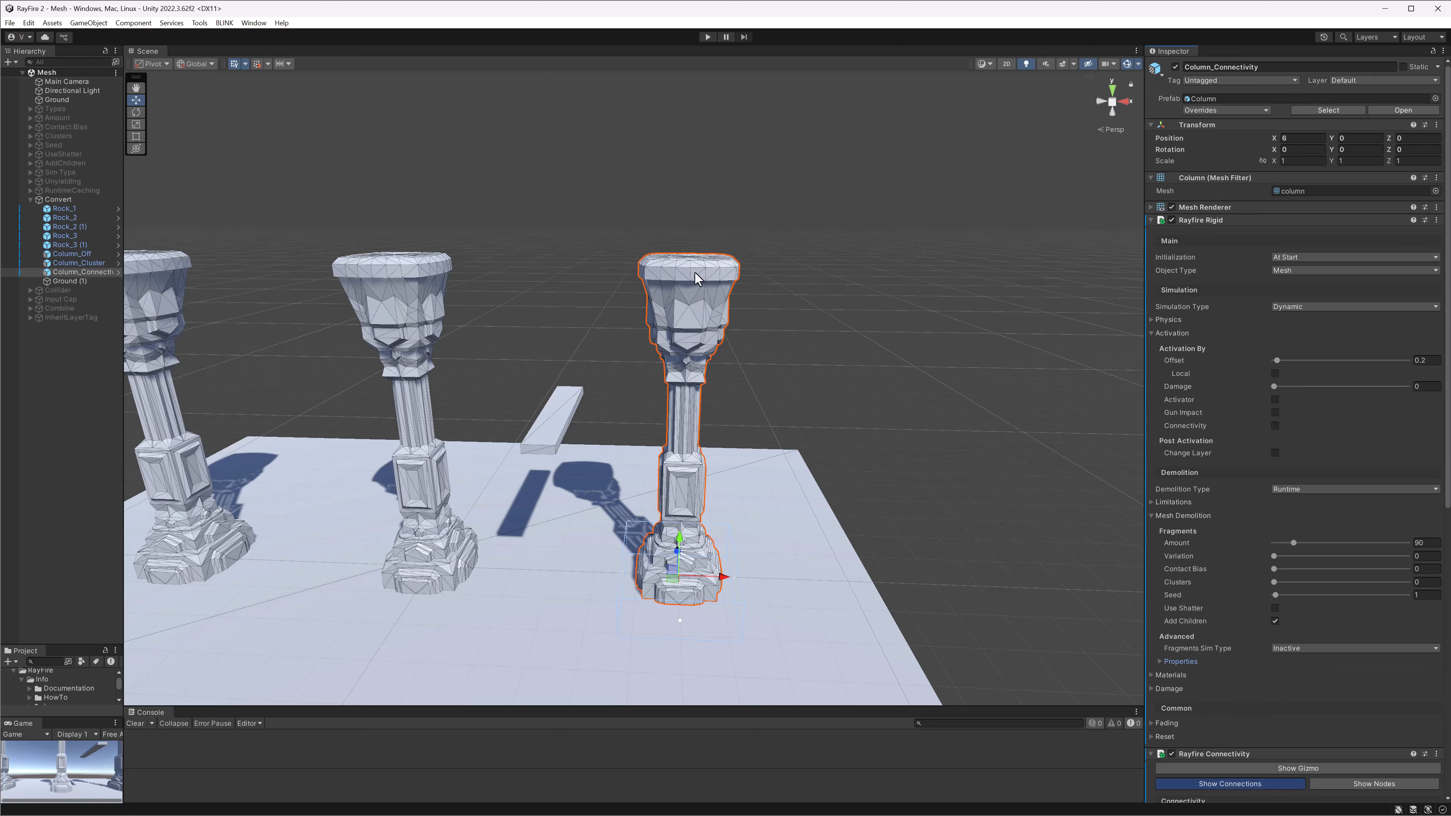
scroll(1305, 603, "down", 10)
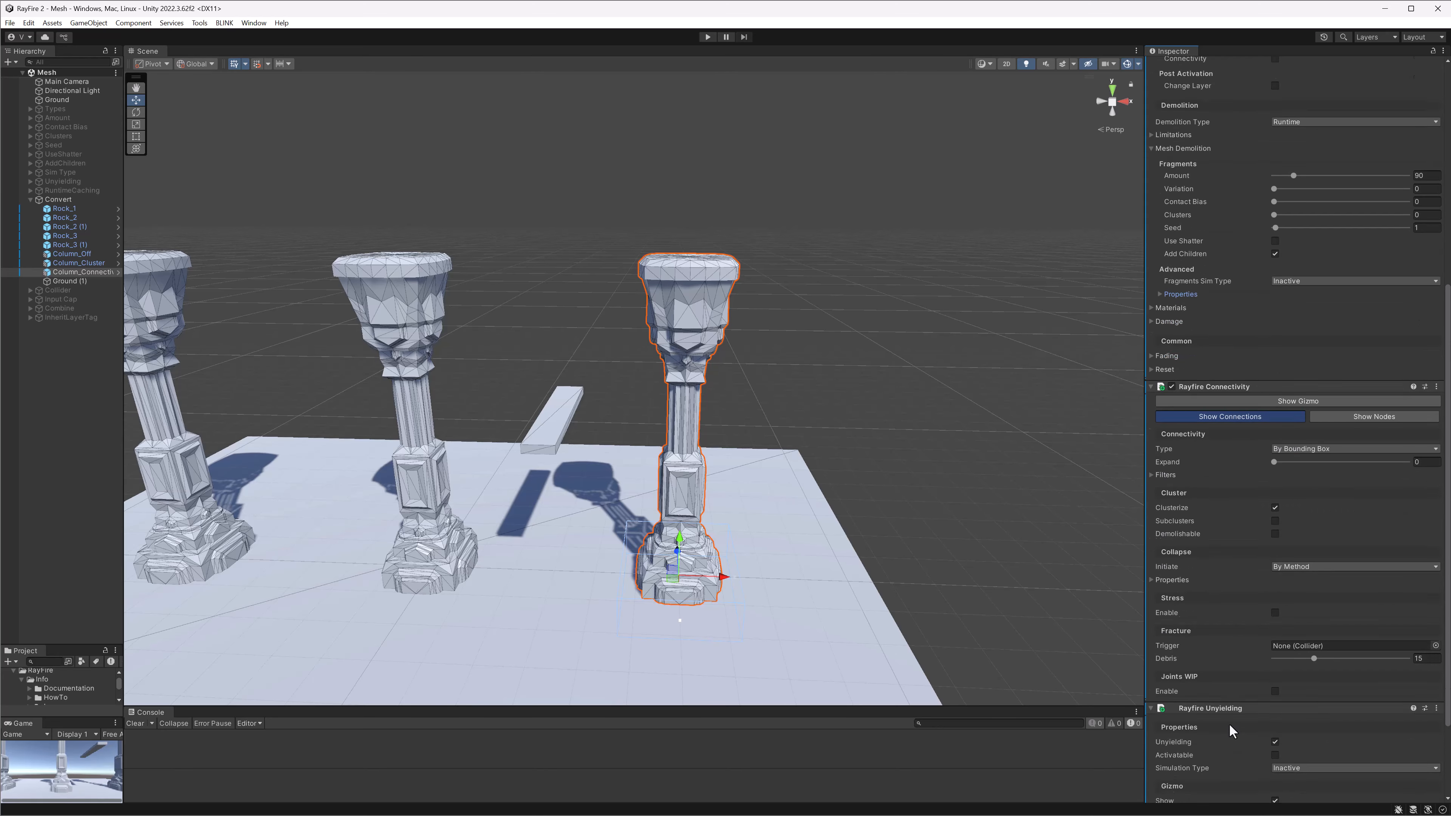
Review the Rayfire Connectivity and Rayfire Unyielding settings of Column_Connectivity, and collapse the Rayfire Connectivity component
scroll(1228, 724, "down", 4)
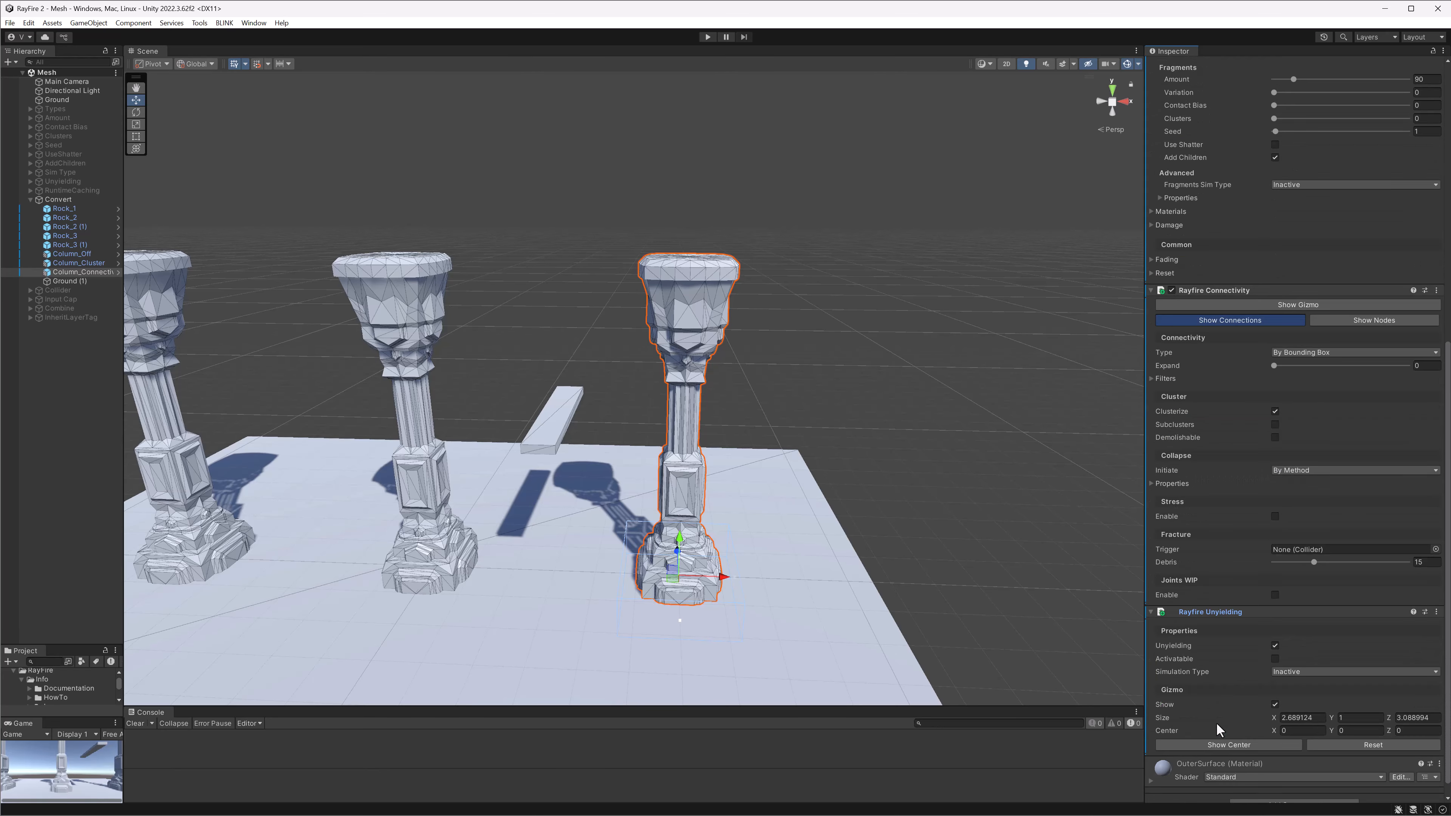
scroll(1216, 724, "down", 1)
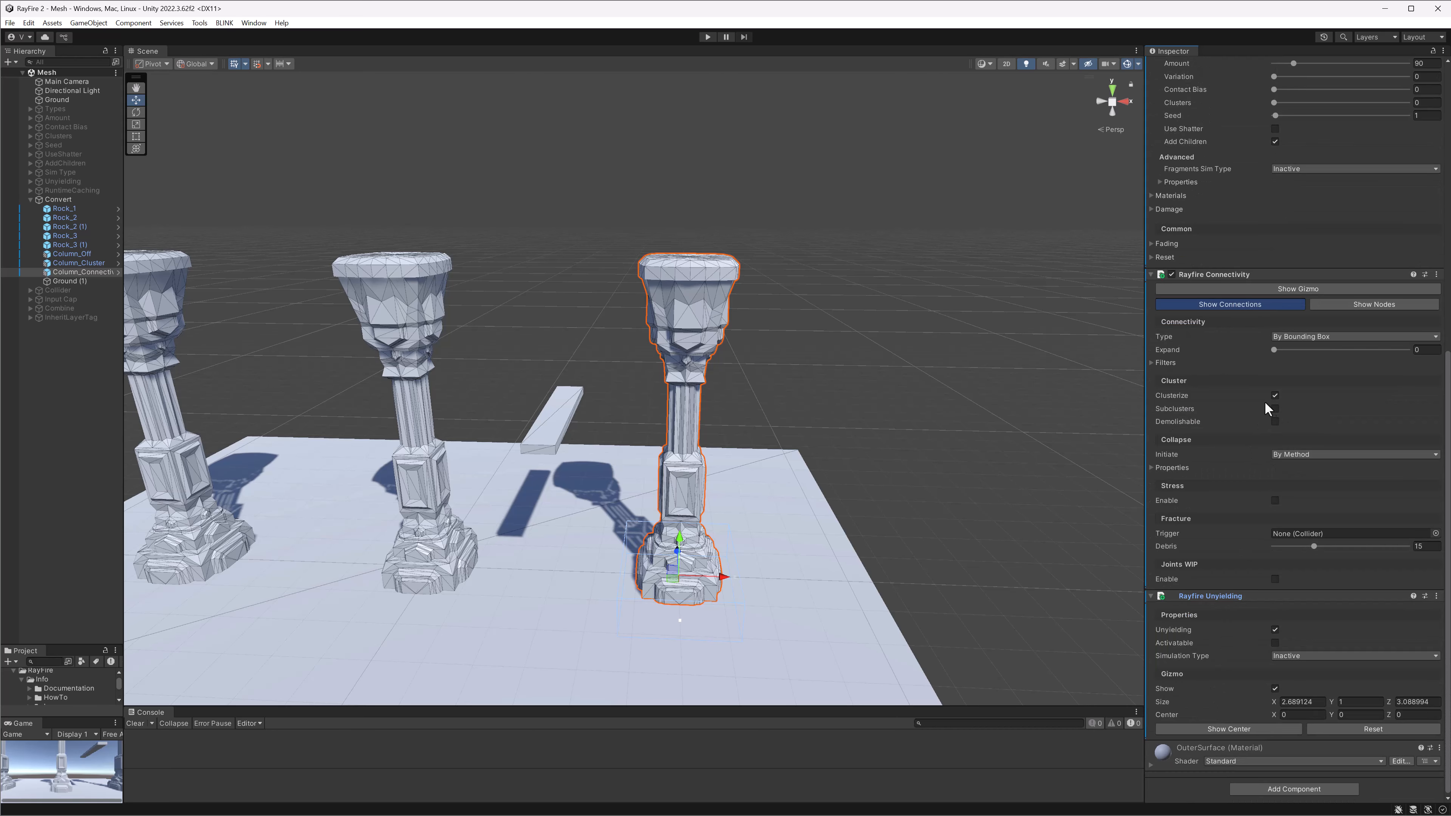
scroll(1264, 399, "up", 3)
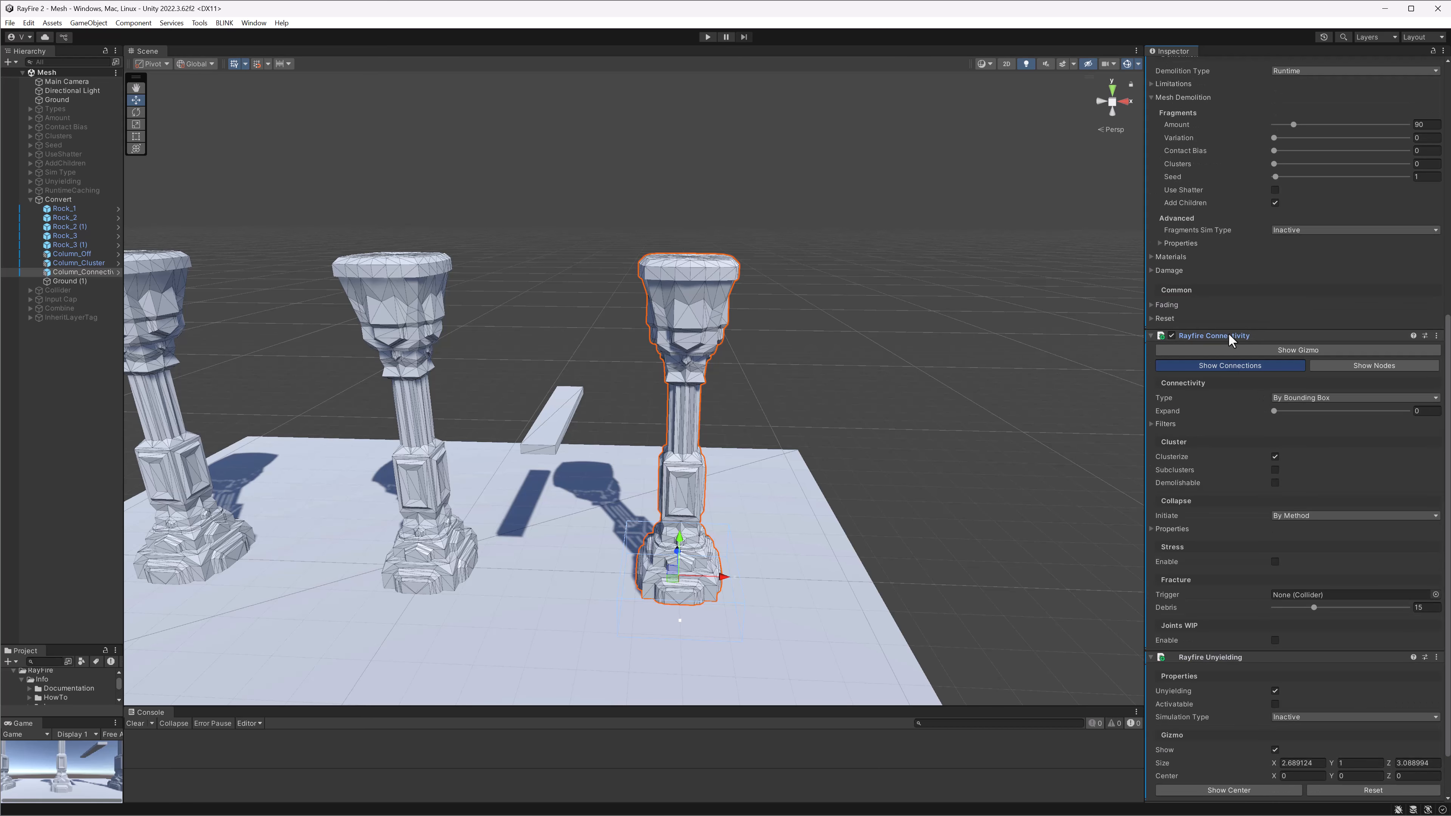
left_click(1227, 332)
left_click(1175, 330)
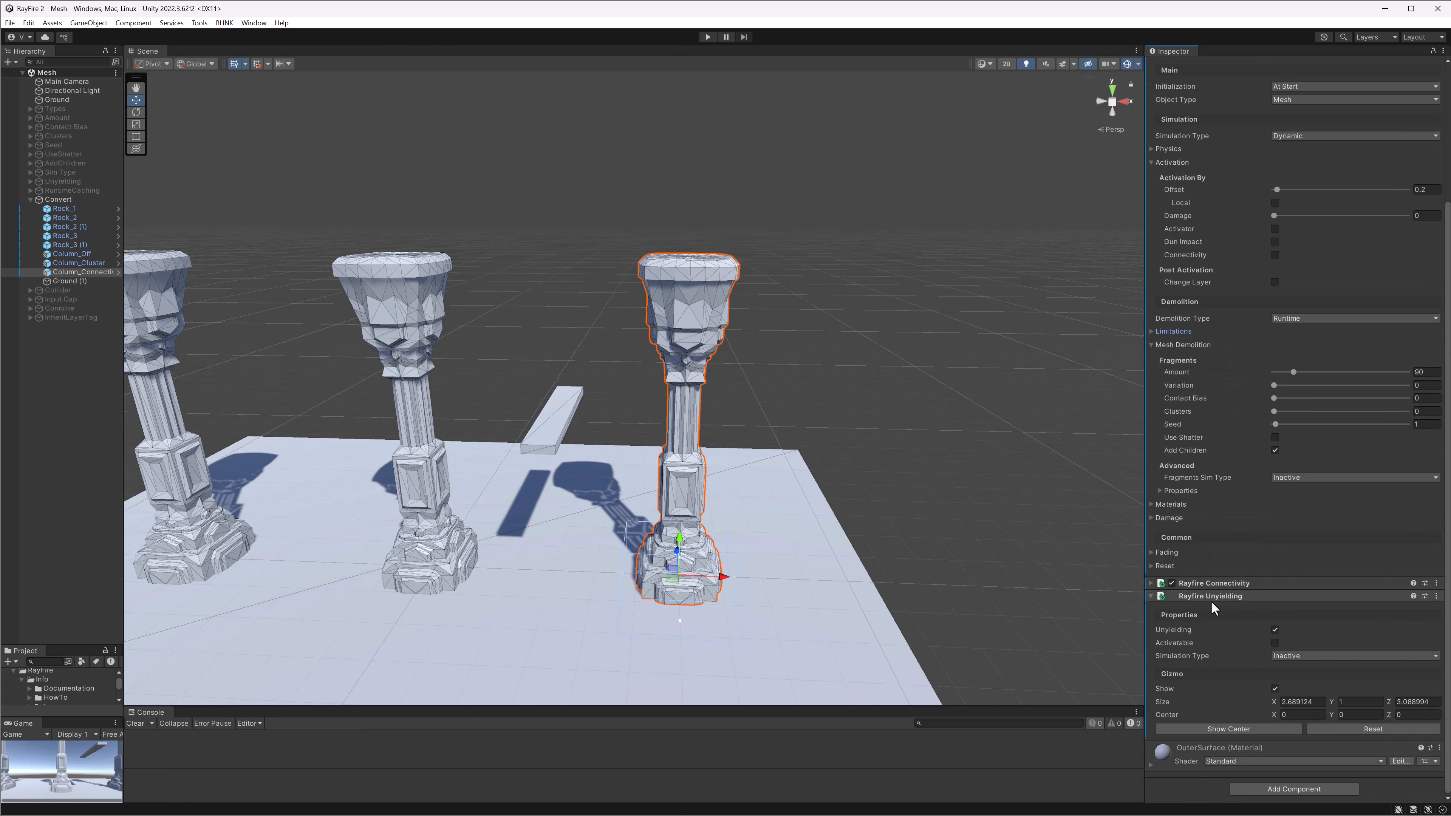
Check the available Object Type options of the column's Rayfire Rigid component, leaving it set to Mesh
scroll(1229, 448, "up", 6)
left_click(1314, 222)
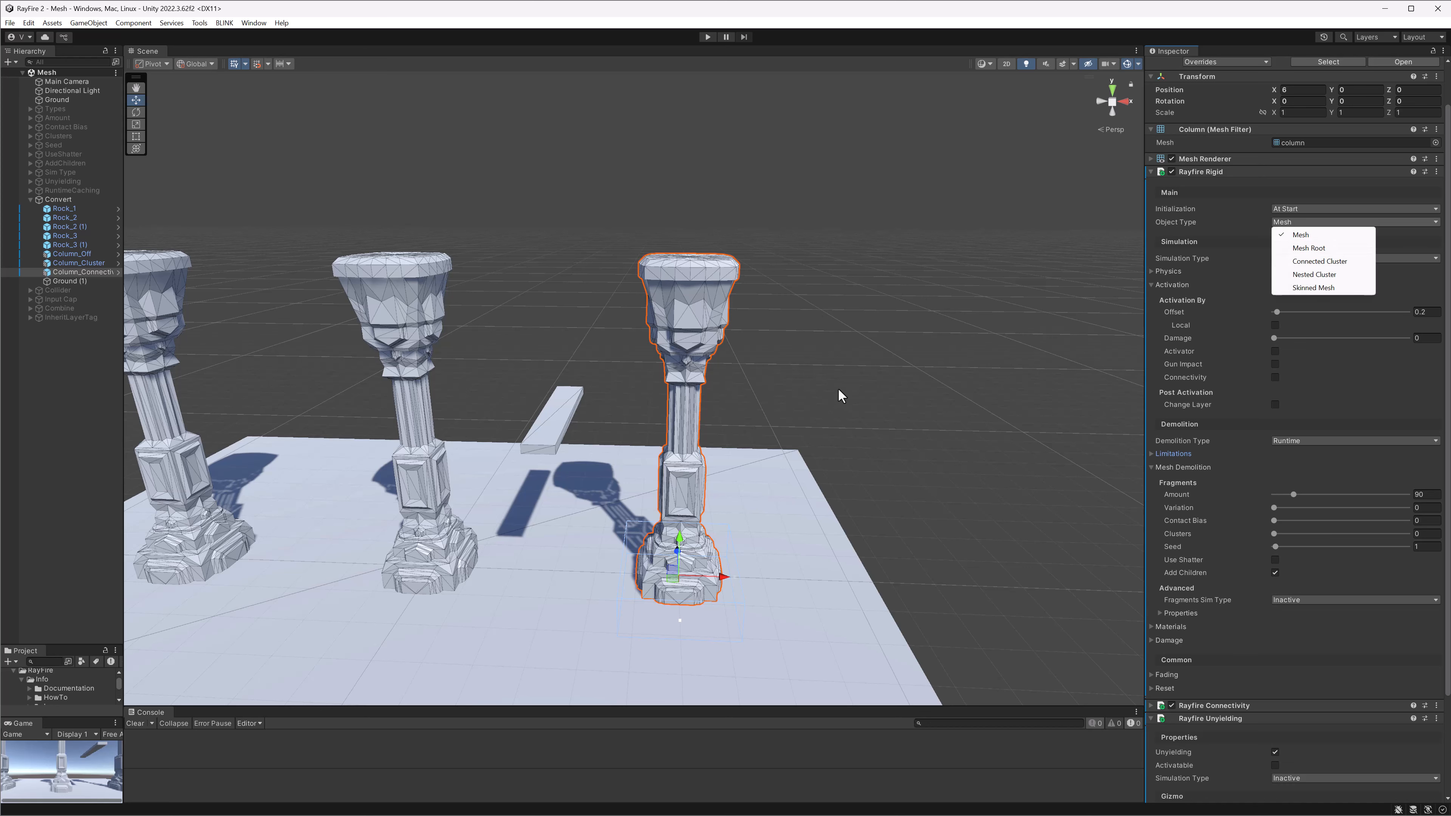
left_click(854, 399)
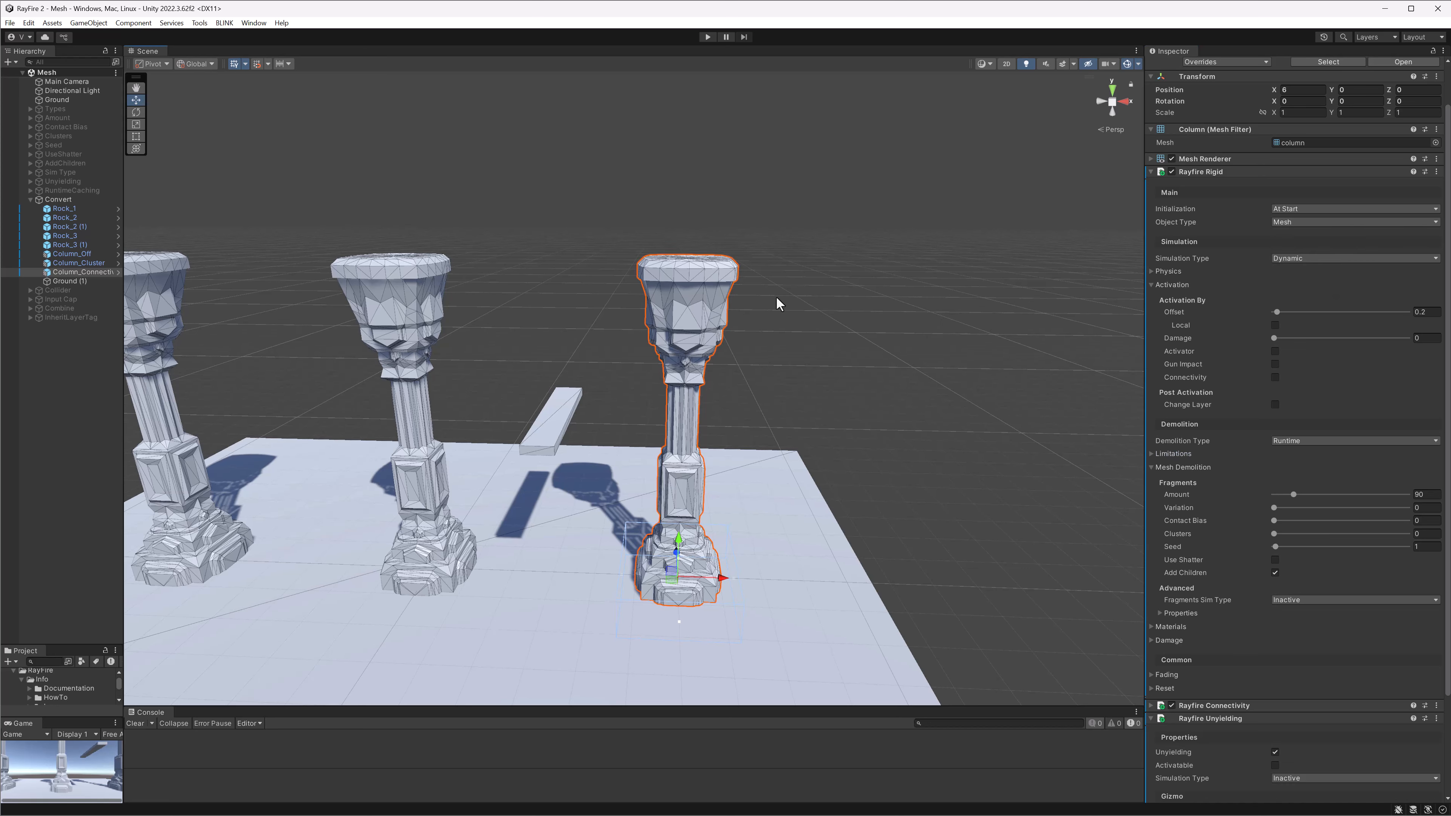
Enter play mode, expand Column_Connectivity's Rayfire Connectivity component, and review its properties together with Rayfire Unyielding
middle_click_drag(753, 386, 797, 363)
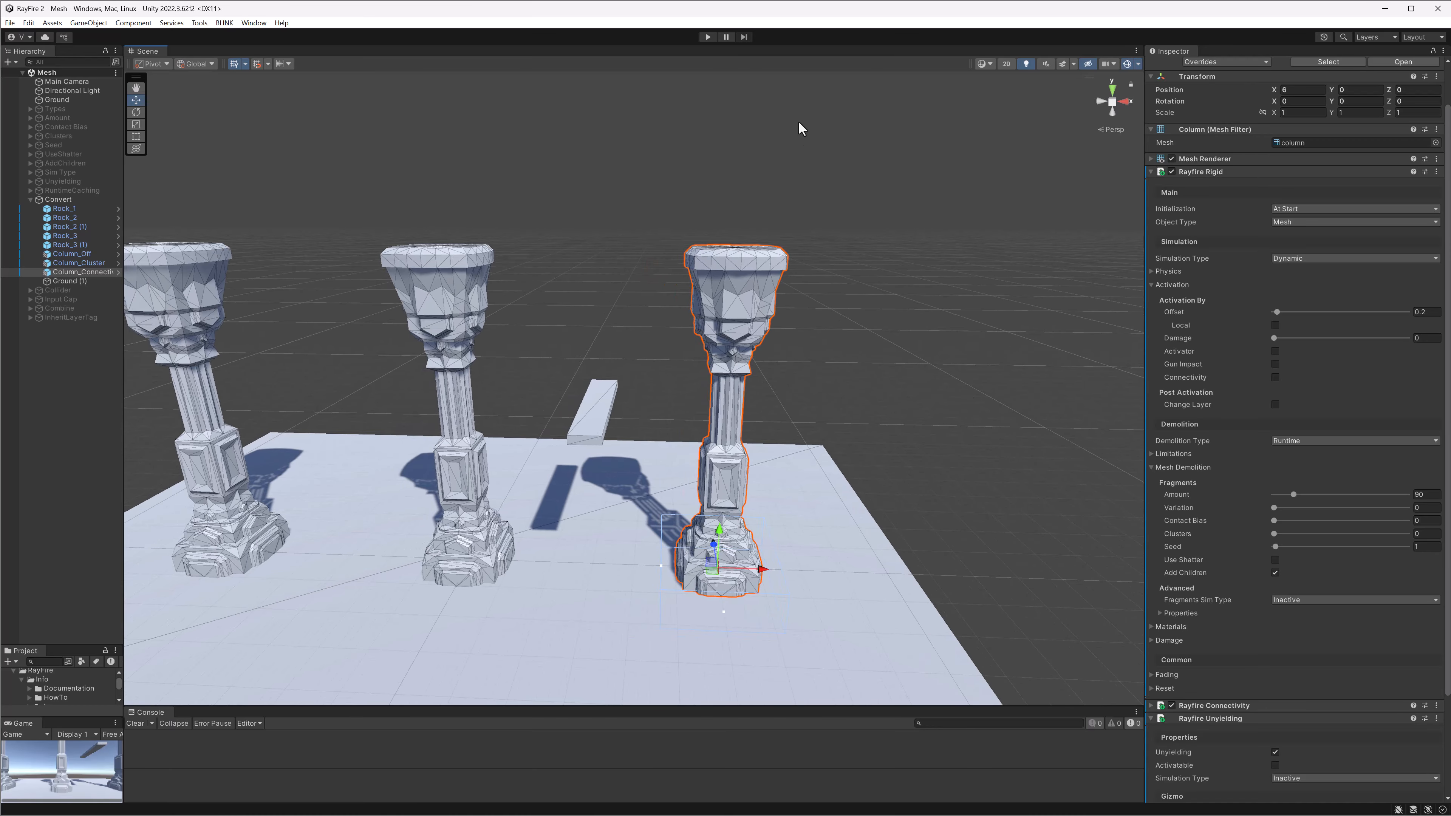
left_click(707, 37)
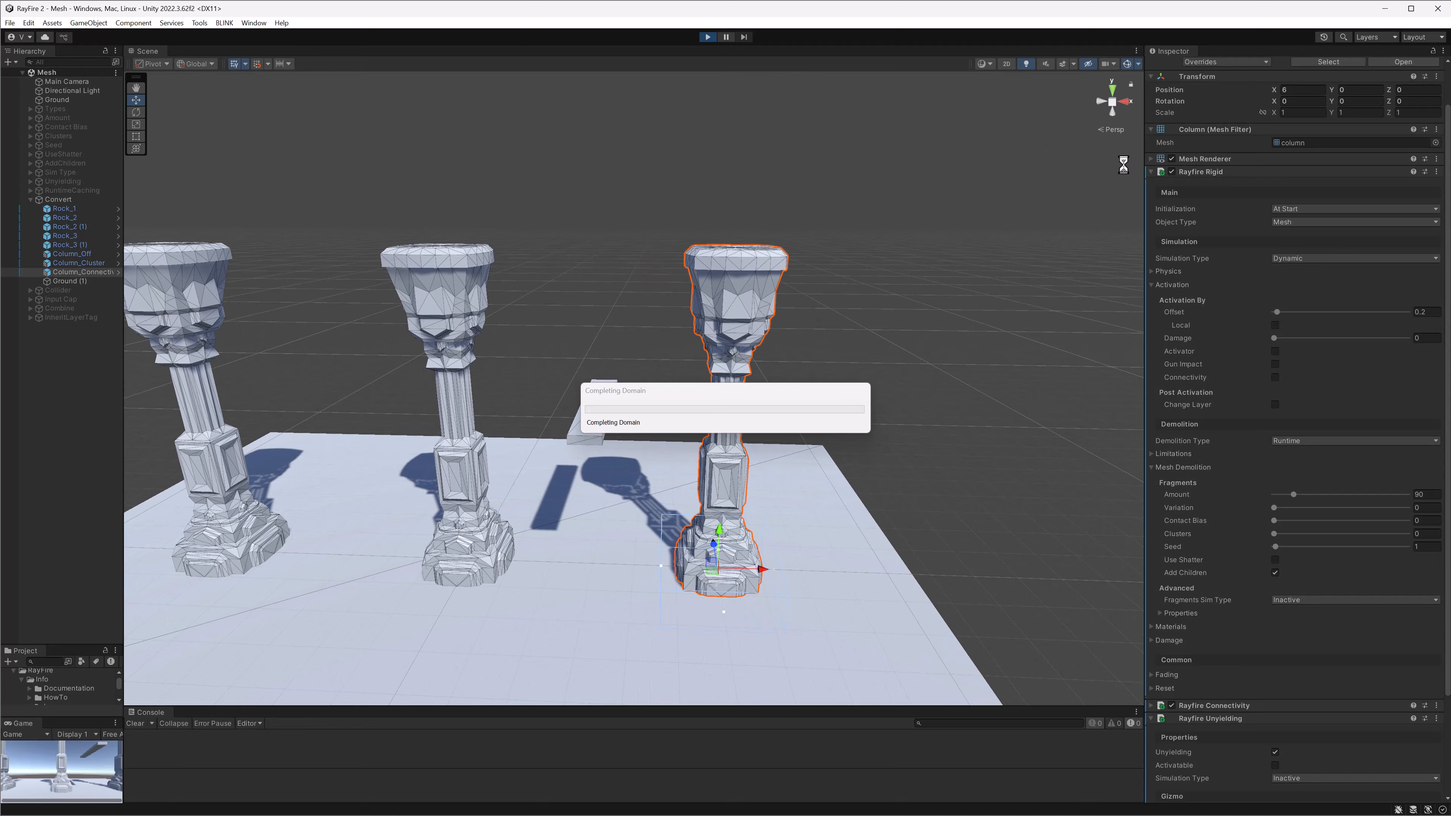
scroll(1208, 496, "down", 4)
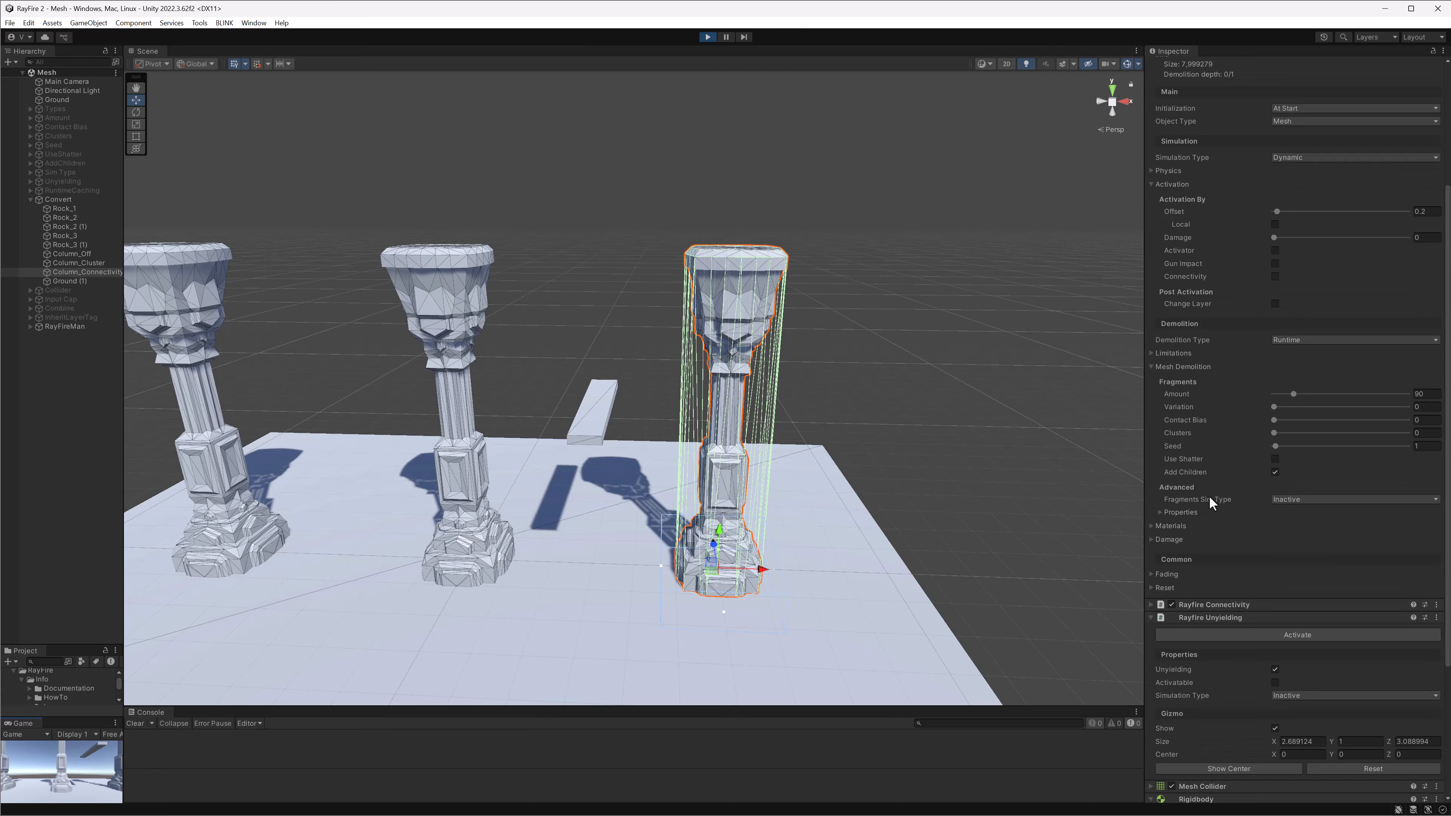
left_click(1216, 602)
scroll(1216, 600, "down", 4)
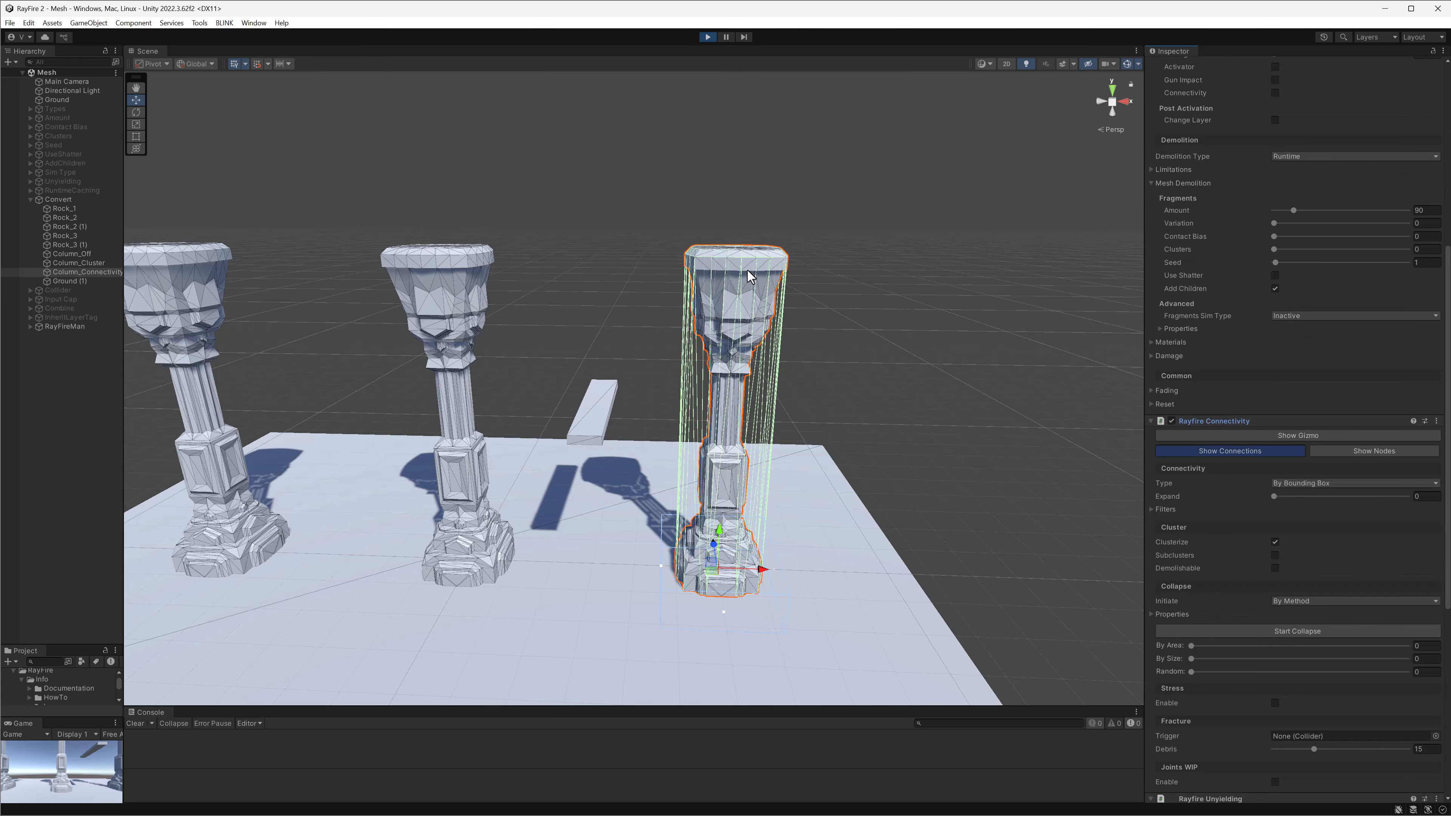
scroll(1178, 616, "down", 3)
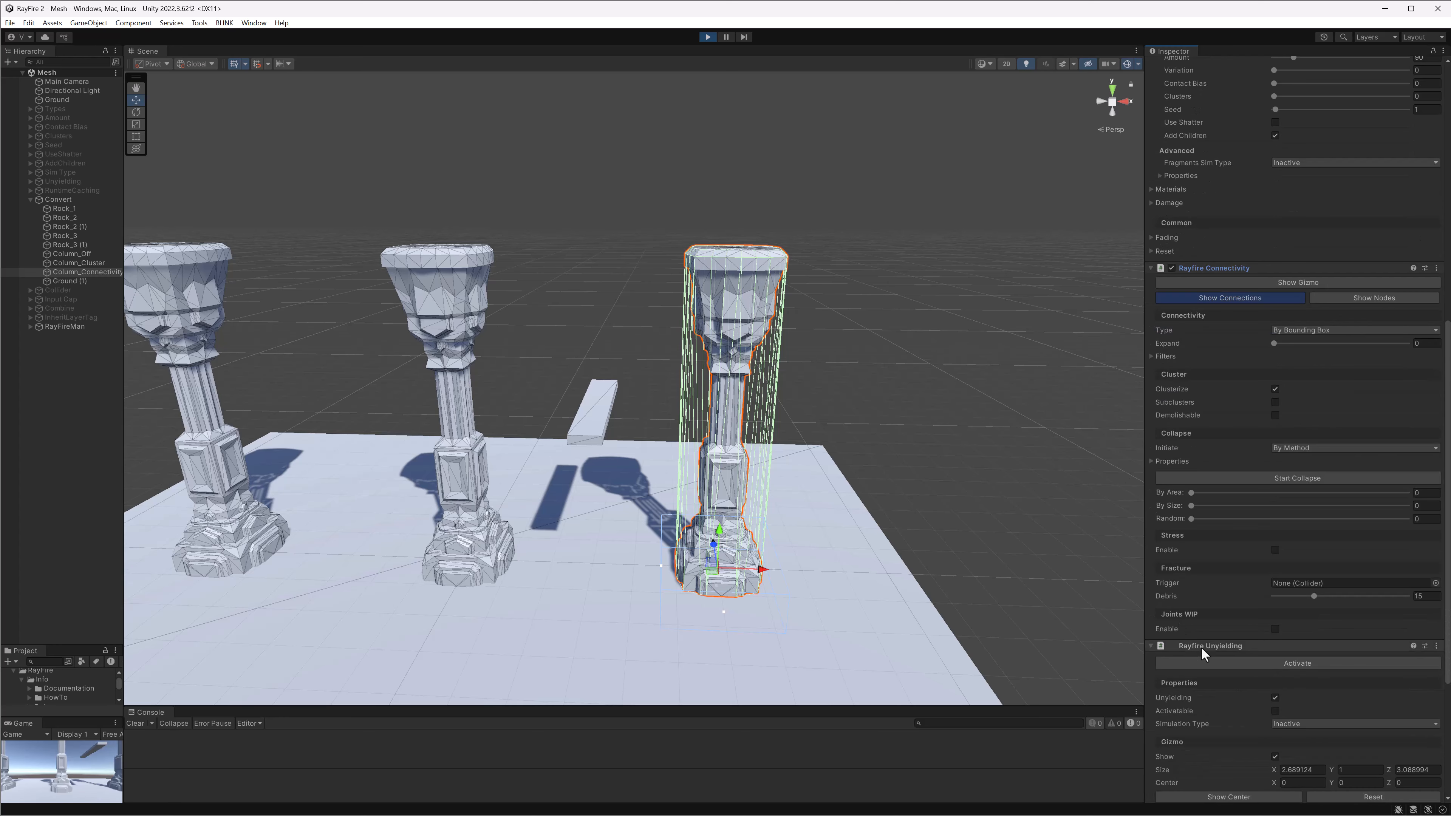
scroll(914, 557, "down", 2)
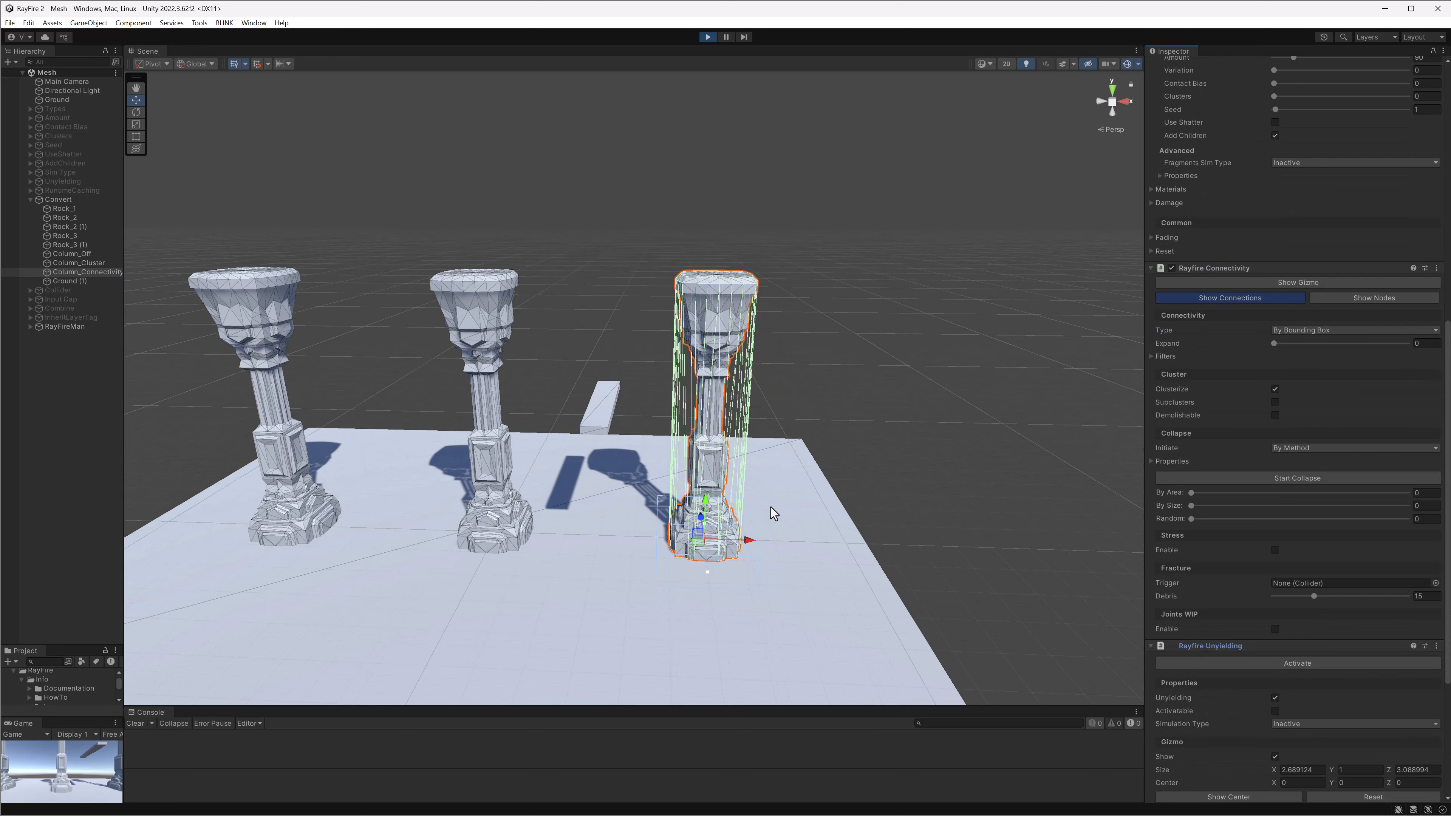
Deselect the column and examine the Unyielding gizmo box around the base of Column_Connectivity
middle_click_drag(770, 507, 684, 397)
scroll(684, 397, "up", 3)
left_click(764, 276)
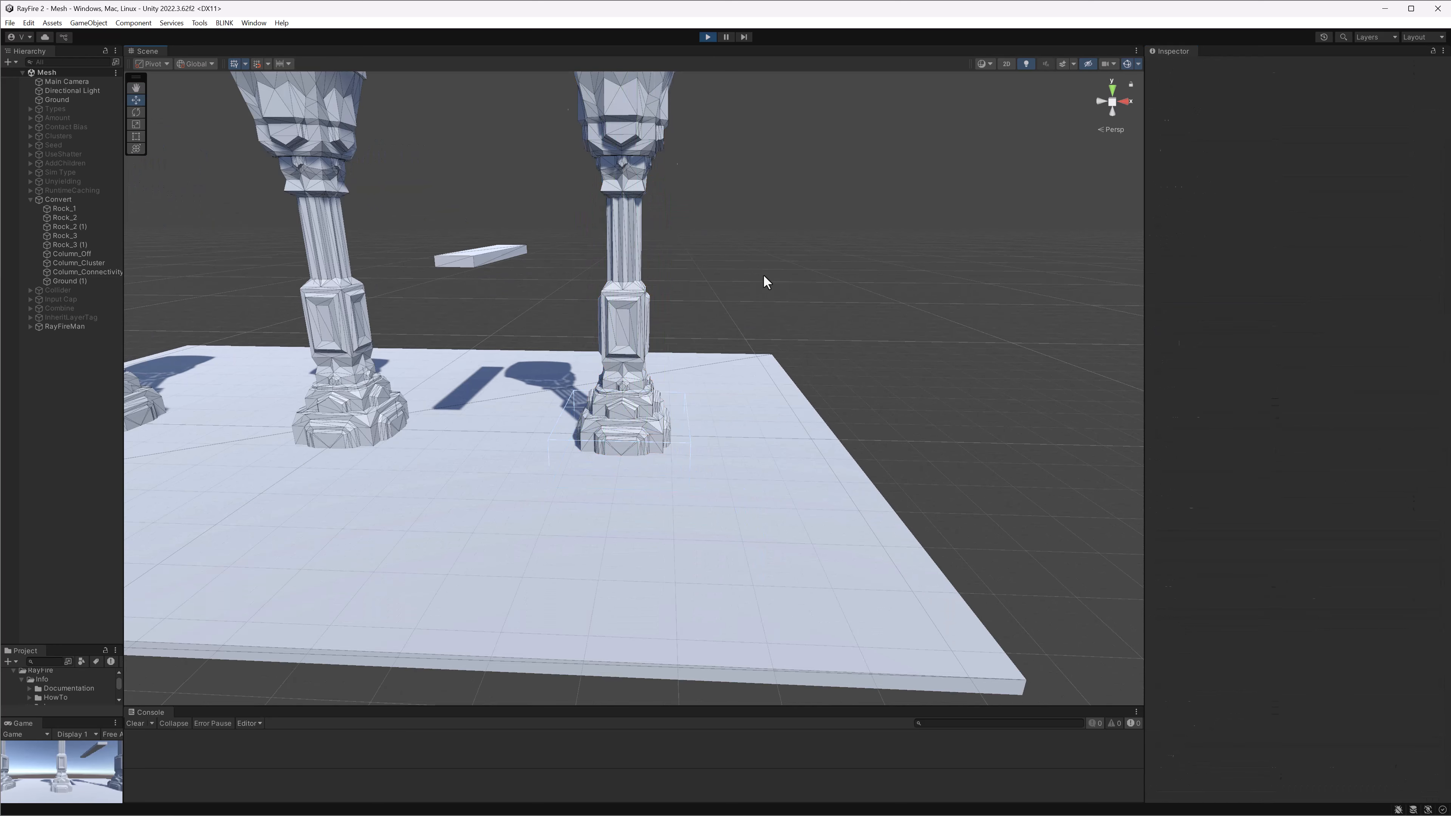
left_click(644, 426)
scroll(643, 441, "up", 4)
left_click_drag(673, 489, 688, 414, "alt")
left_click(750, 377)
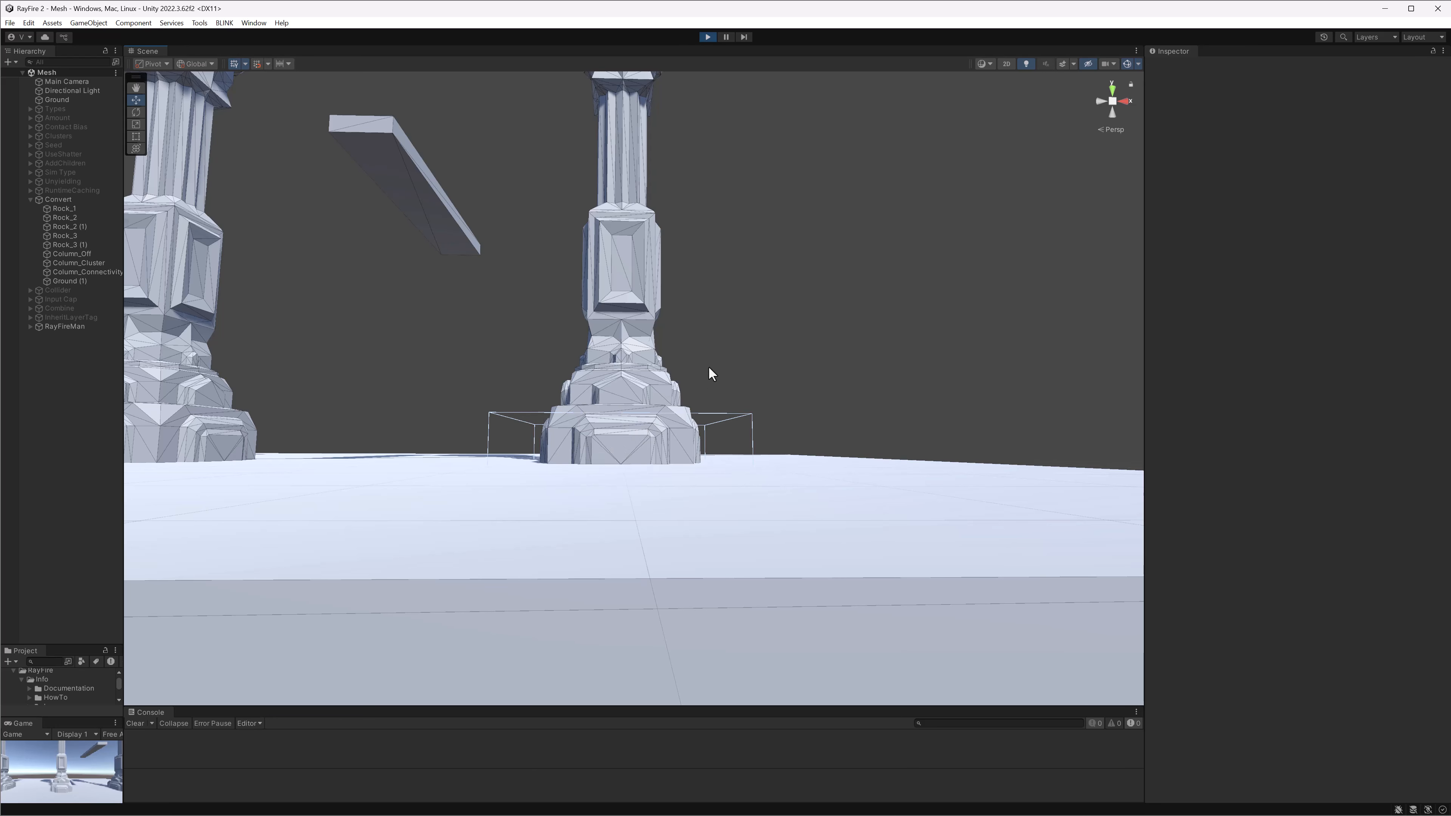
scroll(709, 367, "down", 3)
middle_click_drag(708, 367, 720, 458)
scroll(720, 458, "down", 1)
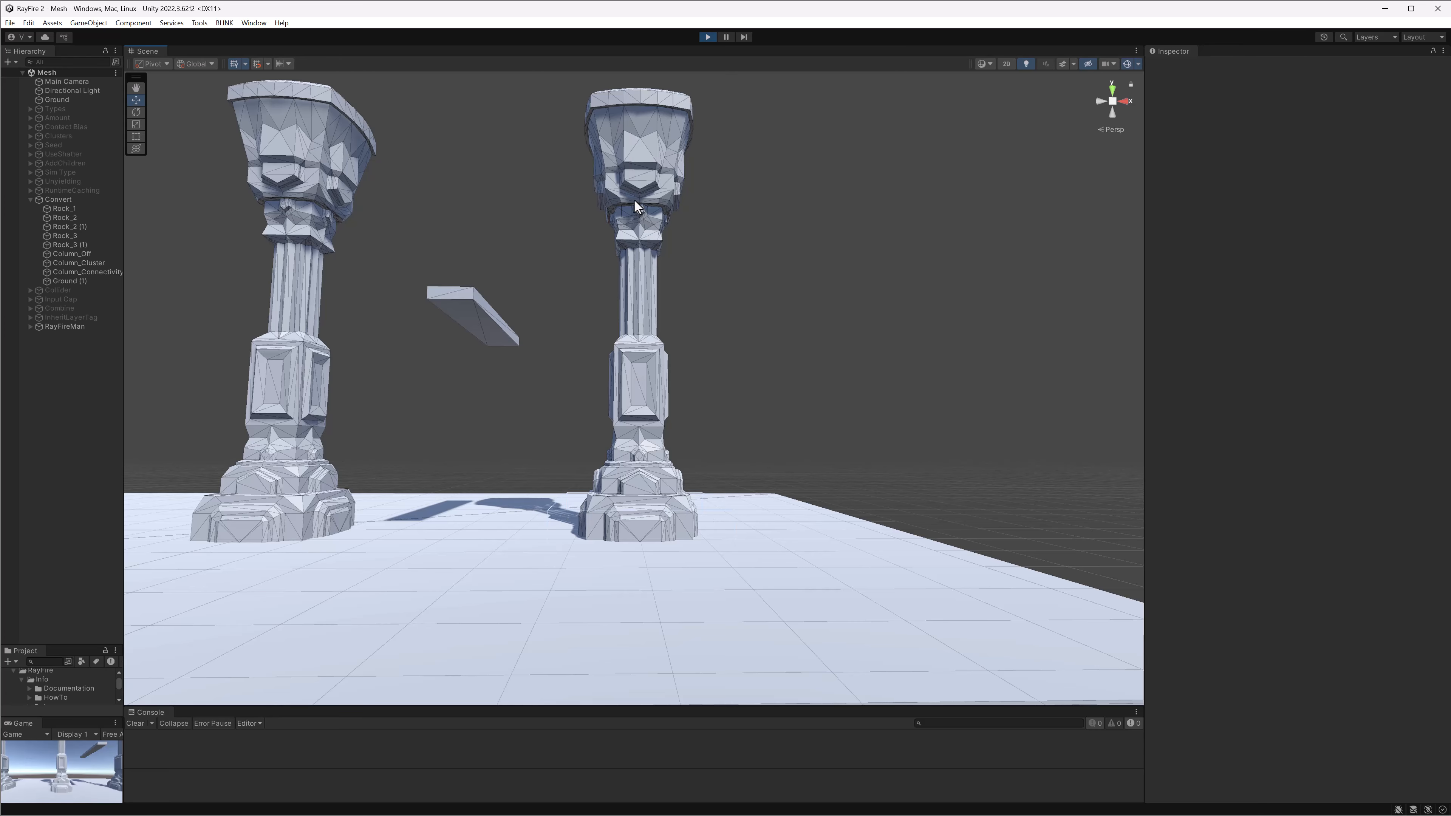
Select Column_Connectivity in the scene and collapse its Rayfire Rigid Activation properties
middle_click_drag(633, 225, 636, 265)
left_click_drag(641, 277, 655, 312, "alt")
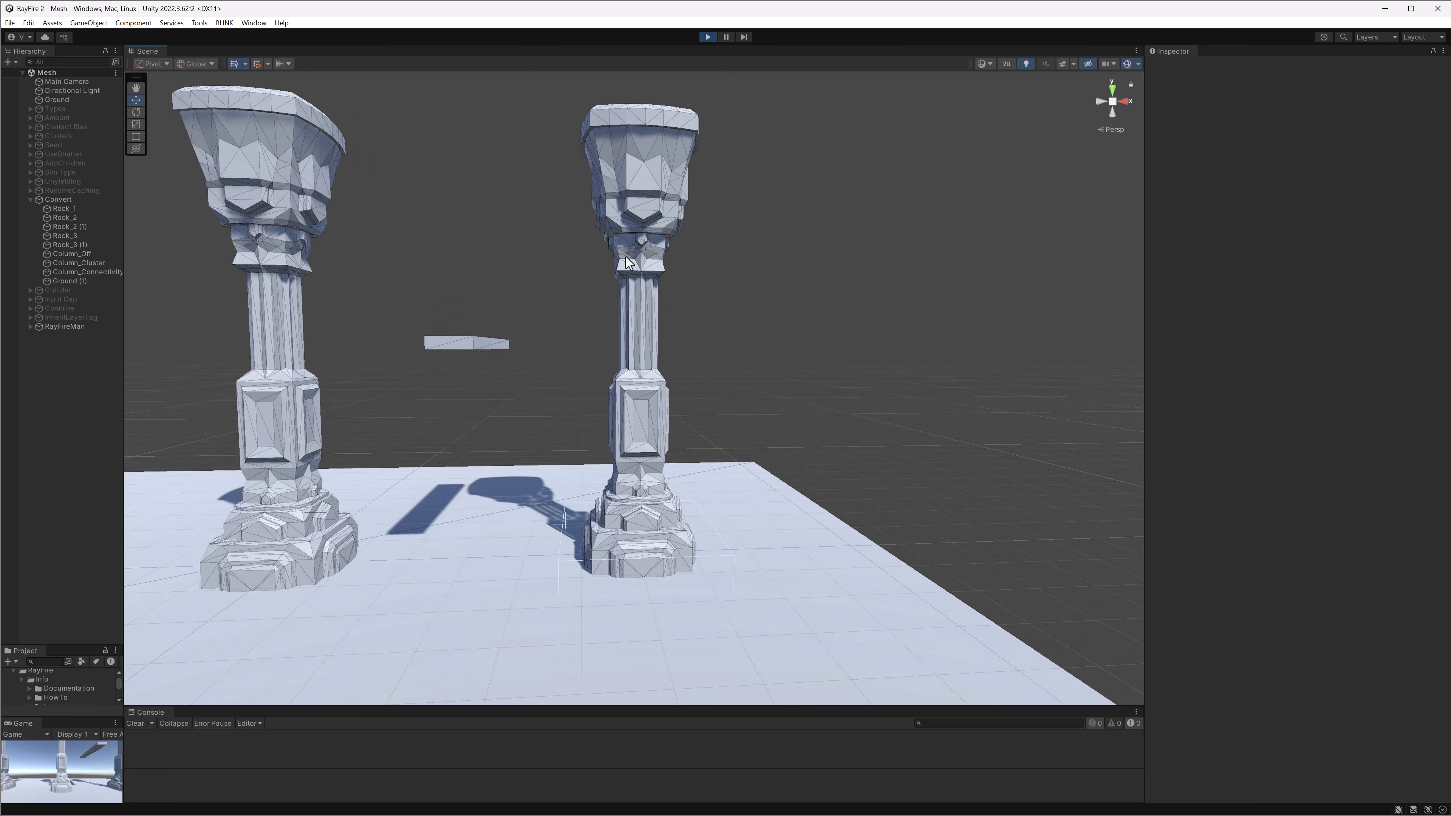
left_click(641, 210)
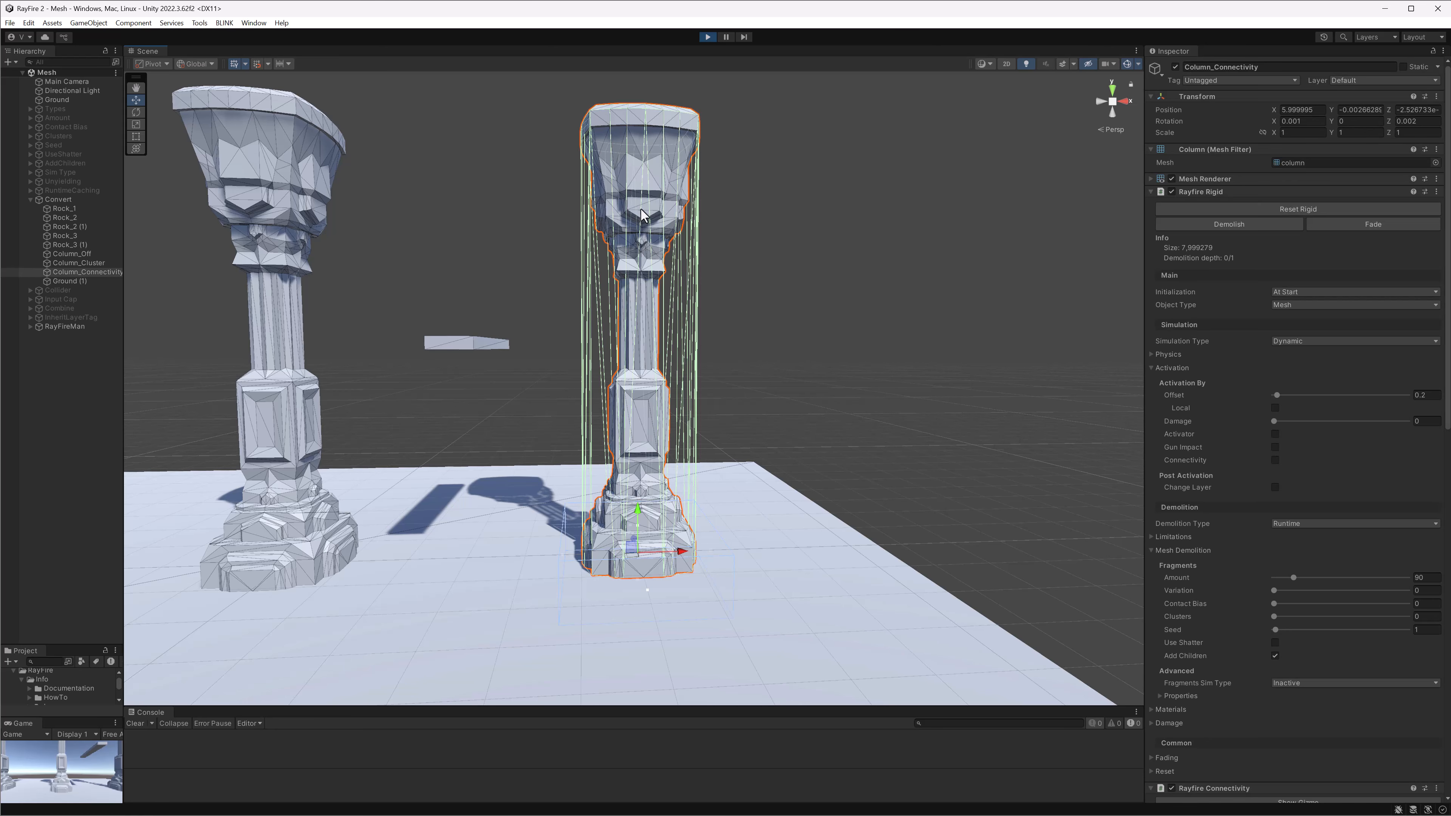
left_click(1171, 368)
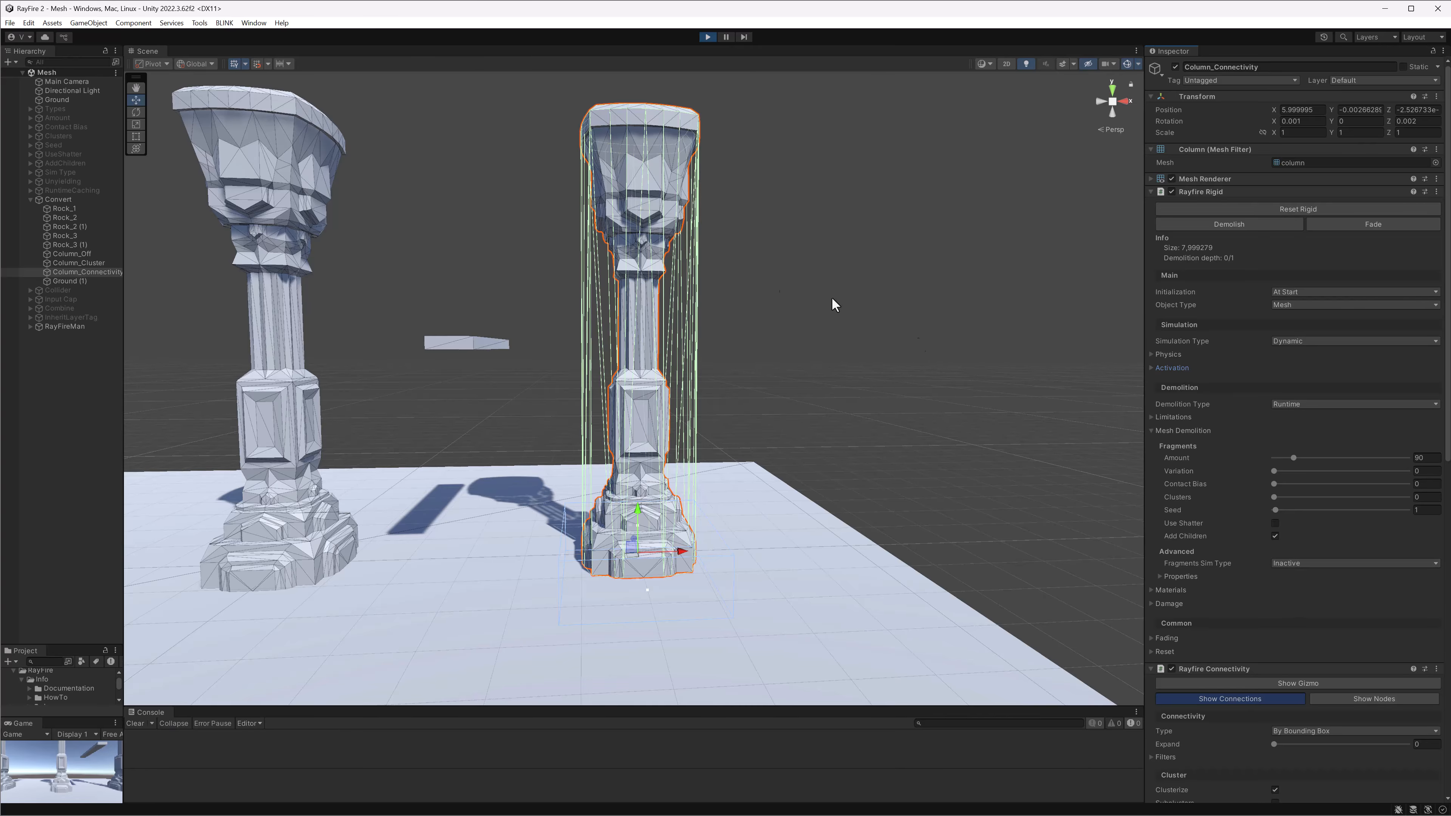
Select Rock_3 above Column_Connectivity and initialize its Rayfire Rigid to drop it onto the column
scroll(724, 180, "down", 8)
middle_click_drag(731, 190, 755, 267)
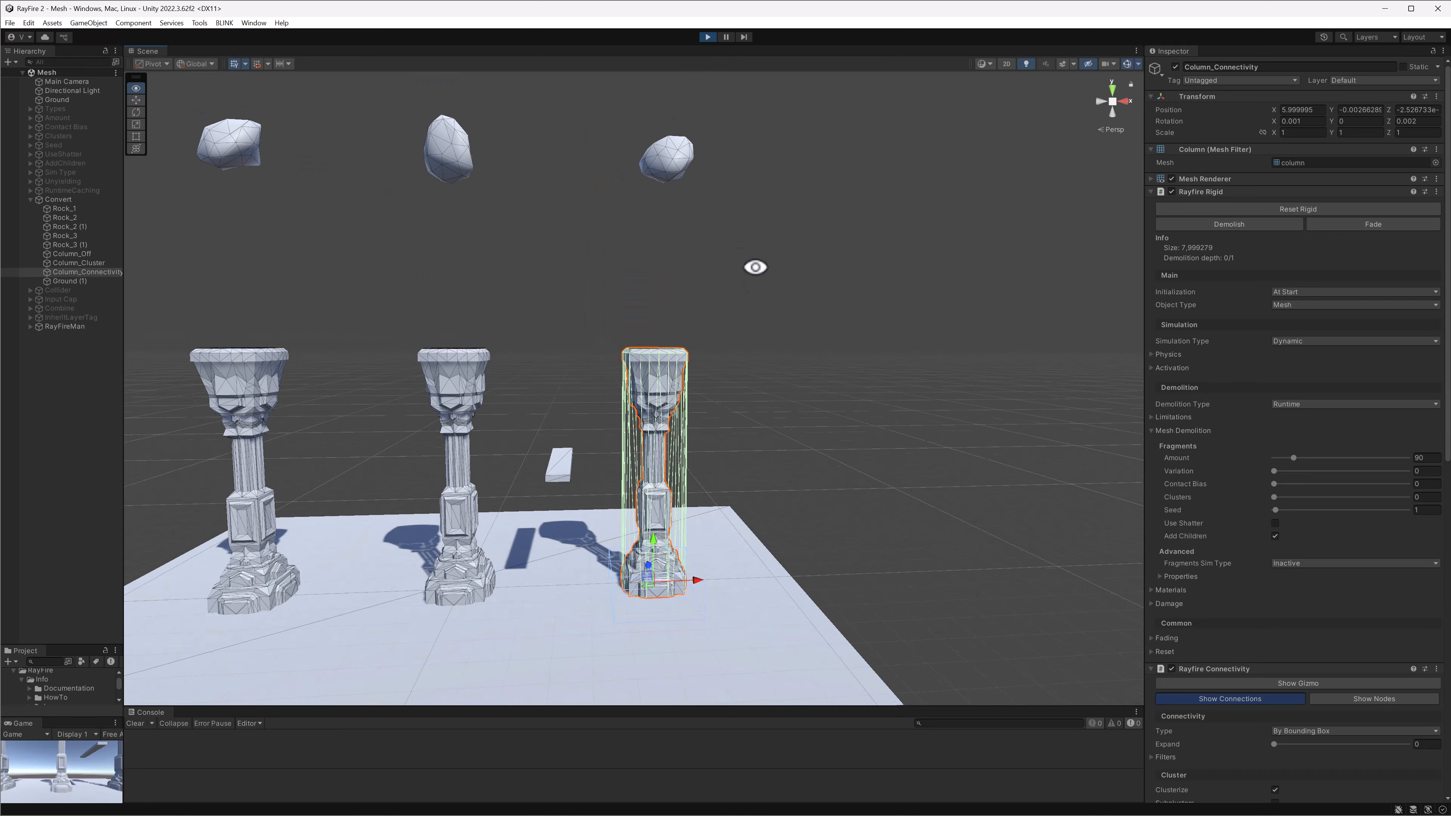
left_click_drag(756, 267, 729, 255, "alt")
left_click(668, 163)
left_click_drag(954, 313, 885, 317, "alt")
left_click(1263, 208)
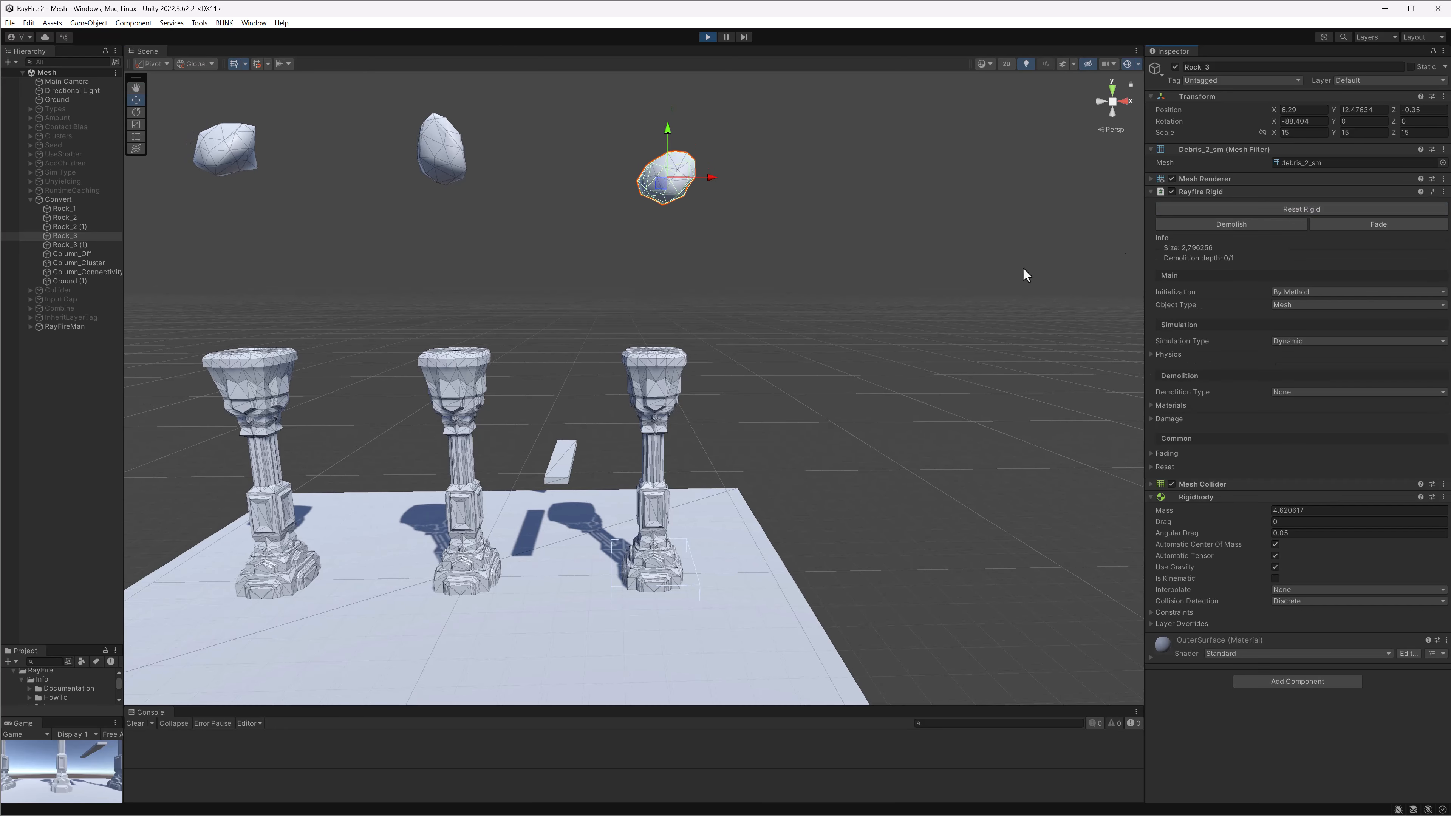
Select fragments of the fractured Column_Connectivity one by one from its capital down the shaft and examine their components
scroll(709, 360, "up", 5)
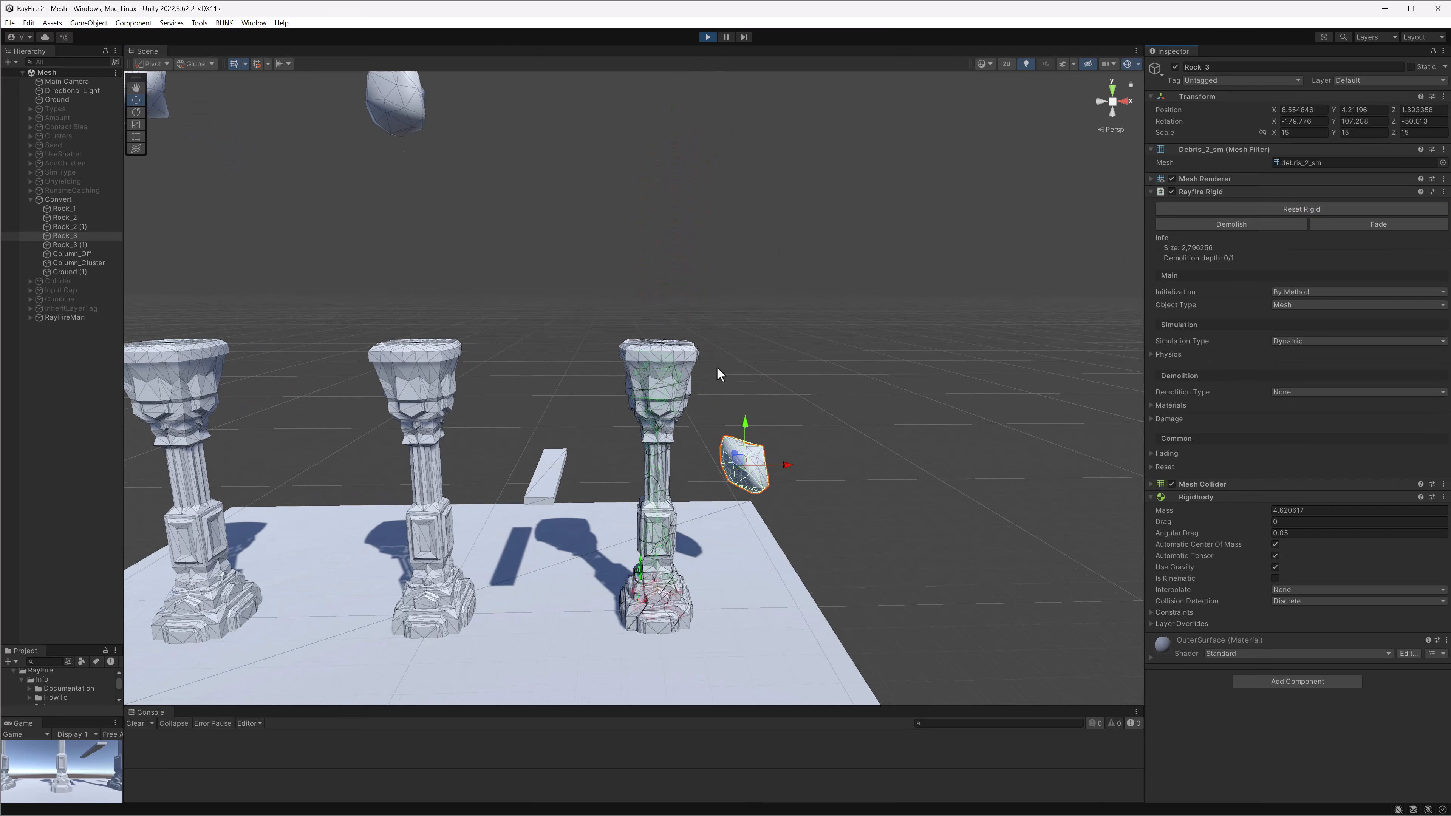
left_click(630, 245)
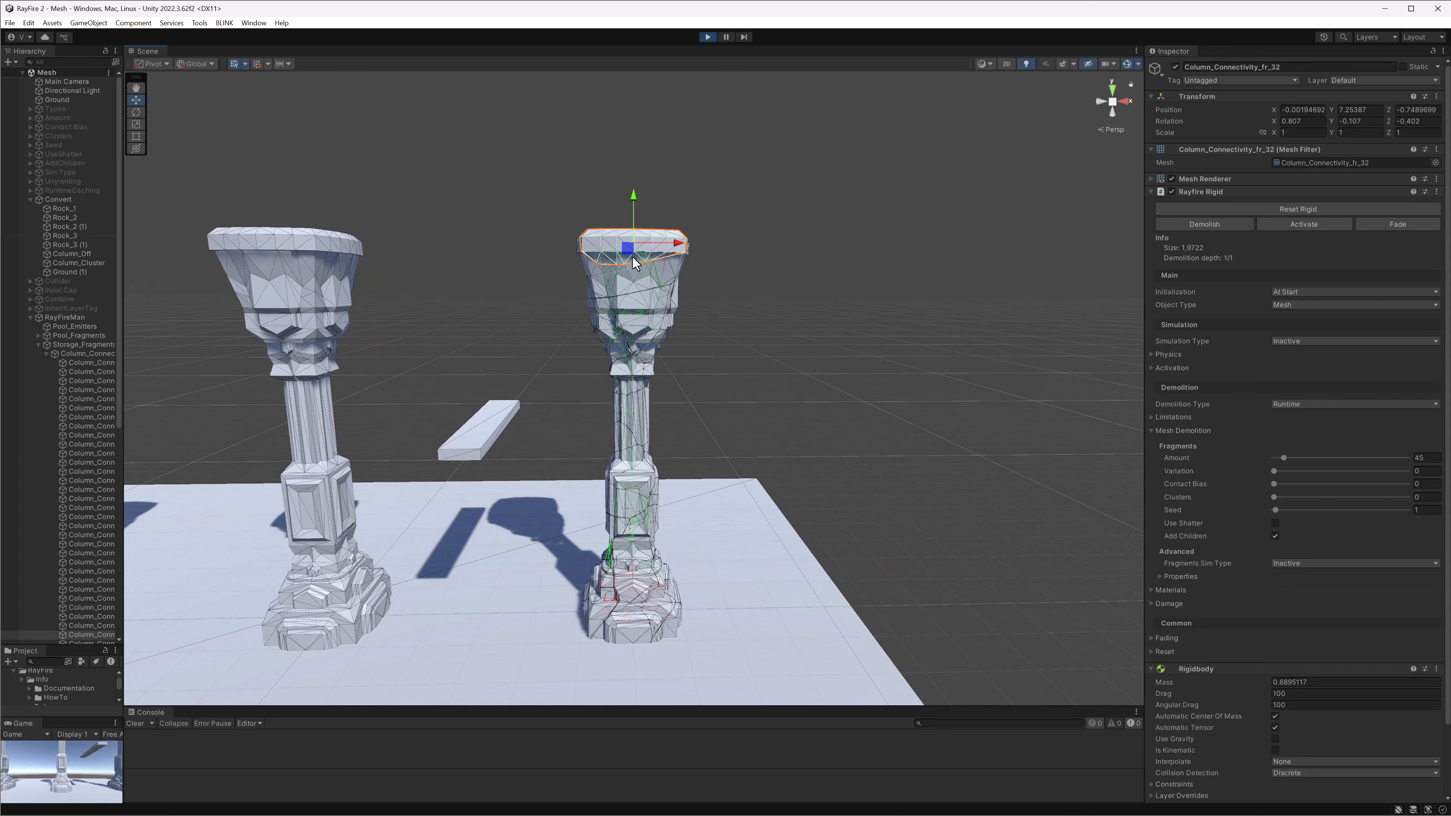
left_click(632, 257)
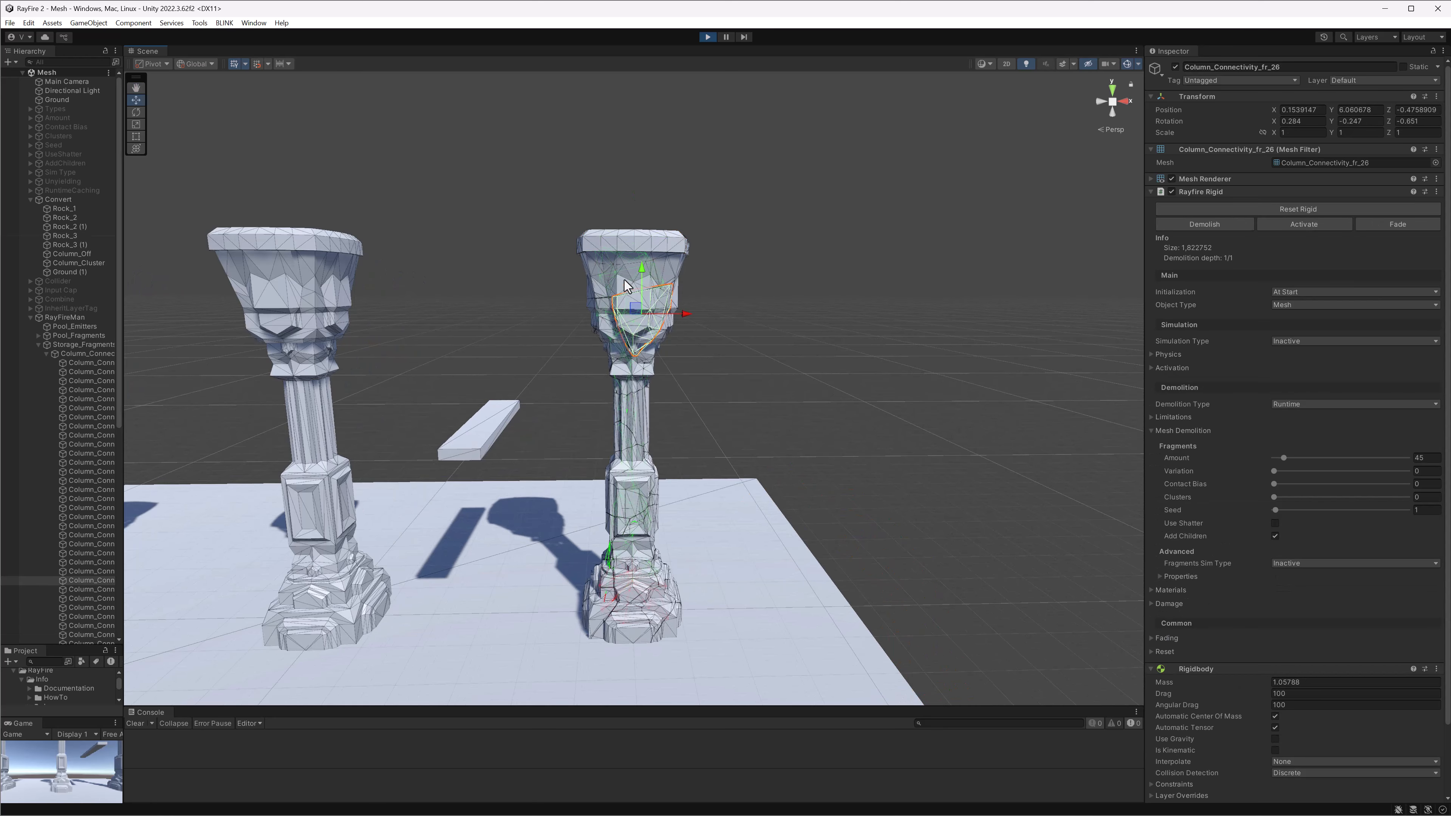
left_click(637, 384)
left_click(634, 370)
left_click(633, 355)
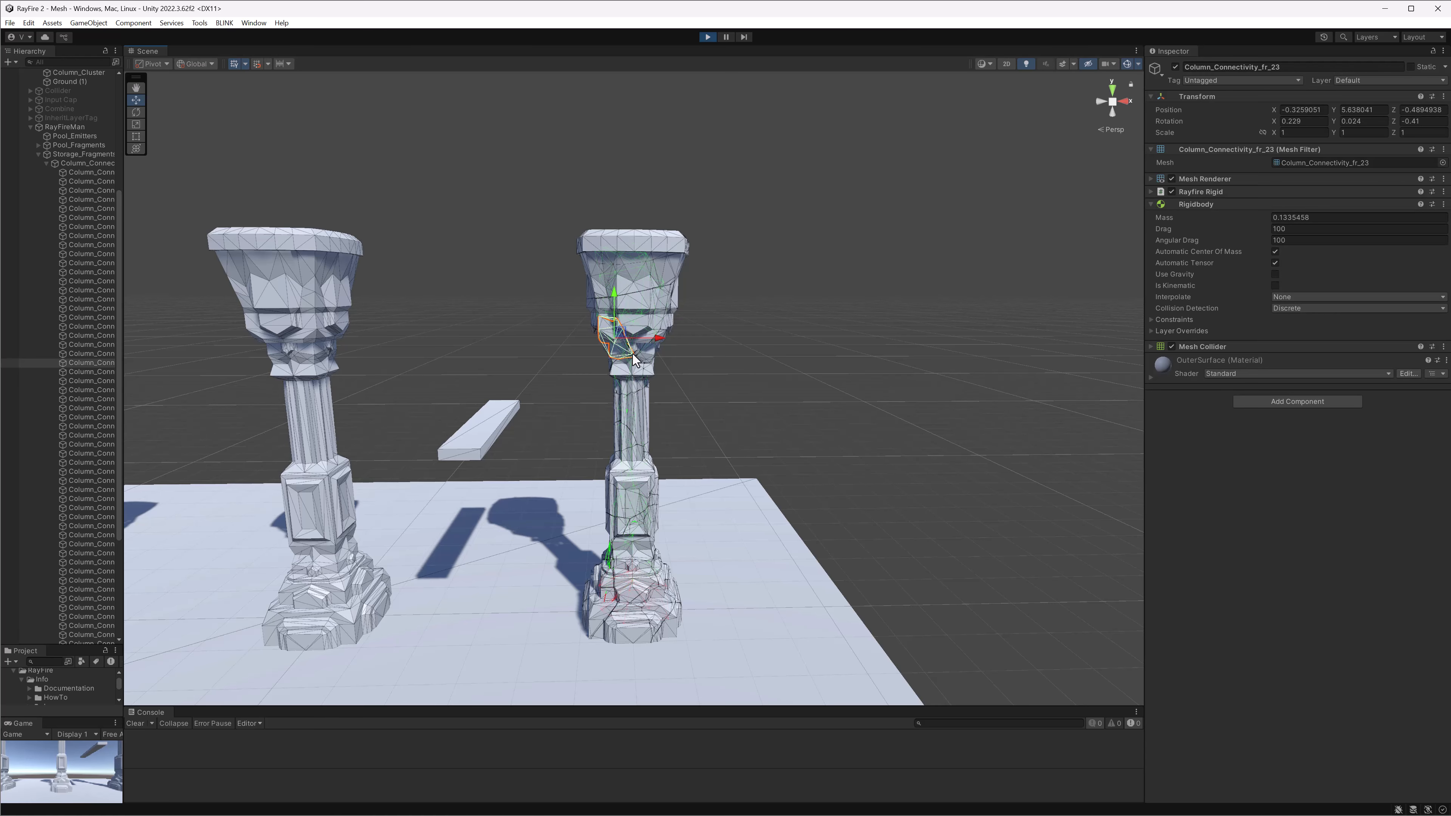
left_click(626, 468)
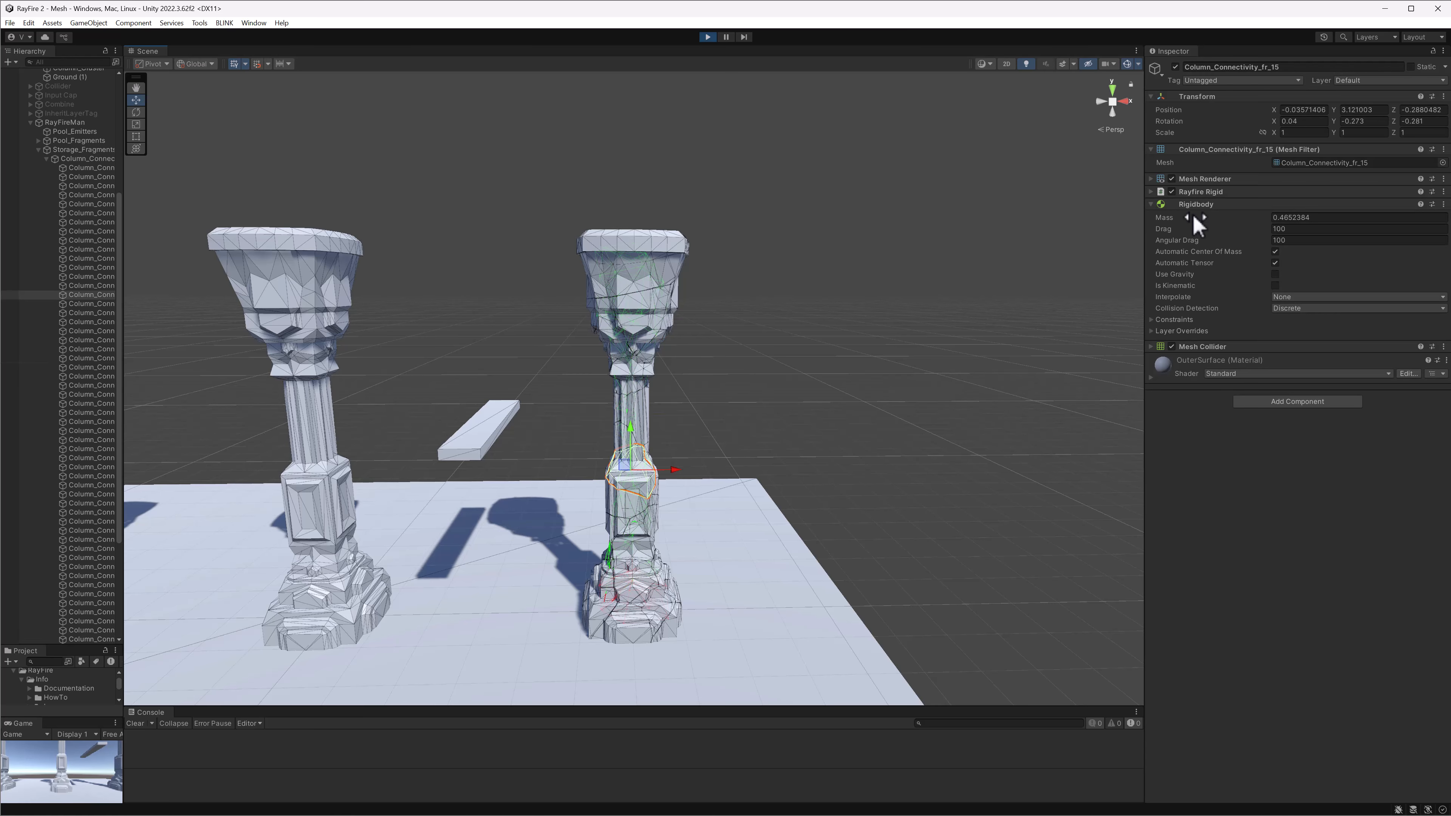
left_click(612, 533)
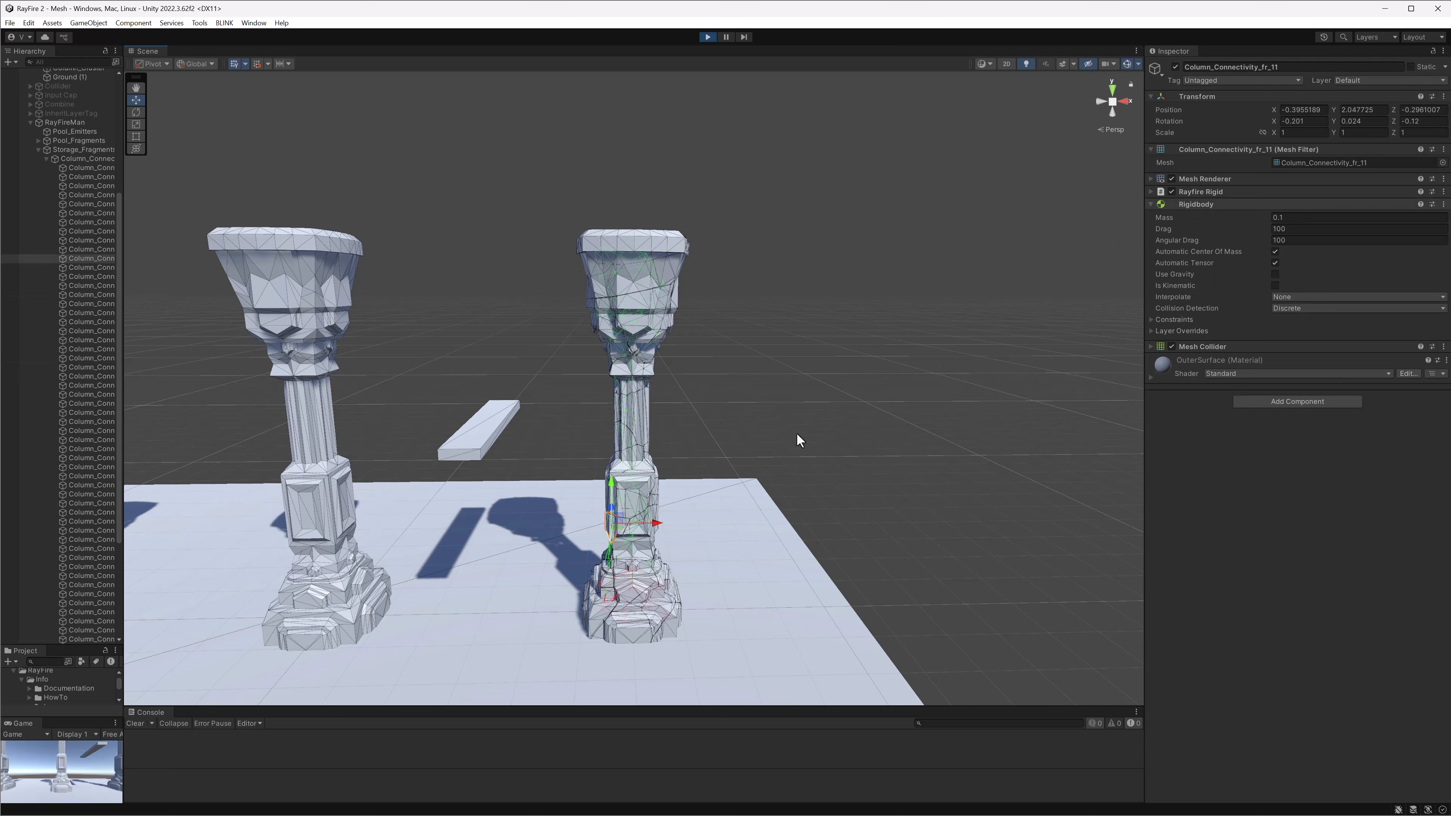
Select the front fragment at the column's base and expand its Rayfire Rigid Activation properties to check Connectivity and Unyielding
scroll(796, 432, "up", 4)
middle_click_drag(730, 413, 713, 343)
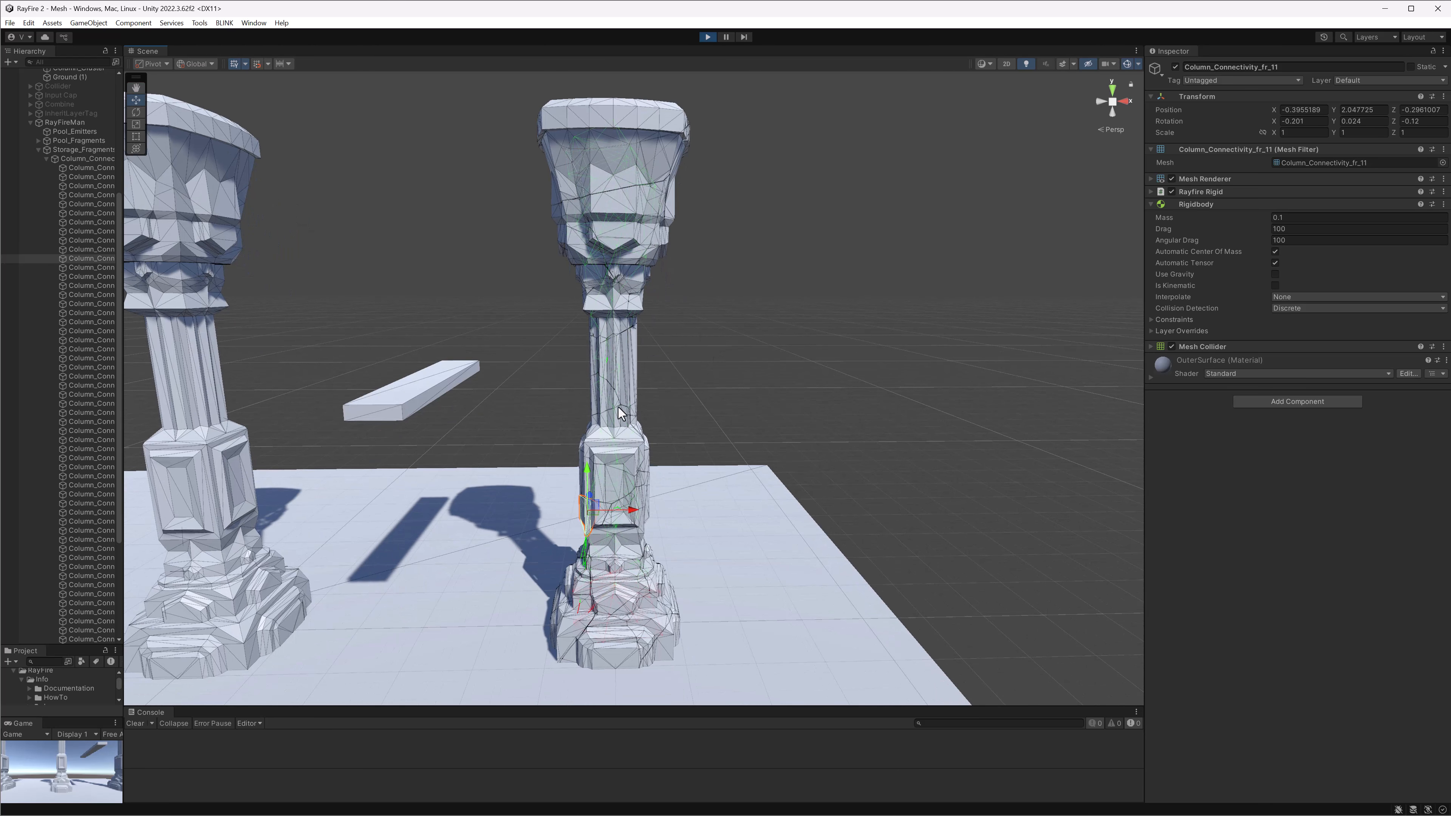
middle_click_drag(649, 384, 650, 308)
scroll(663, 391, "up", 6)
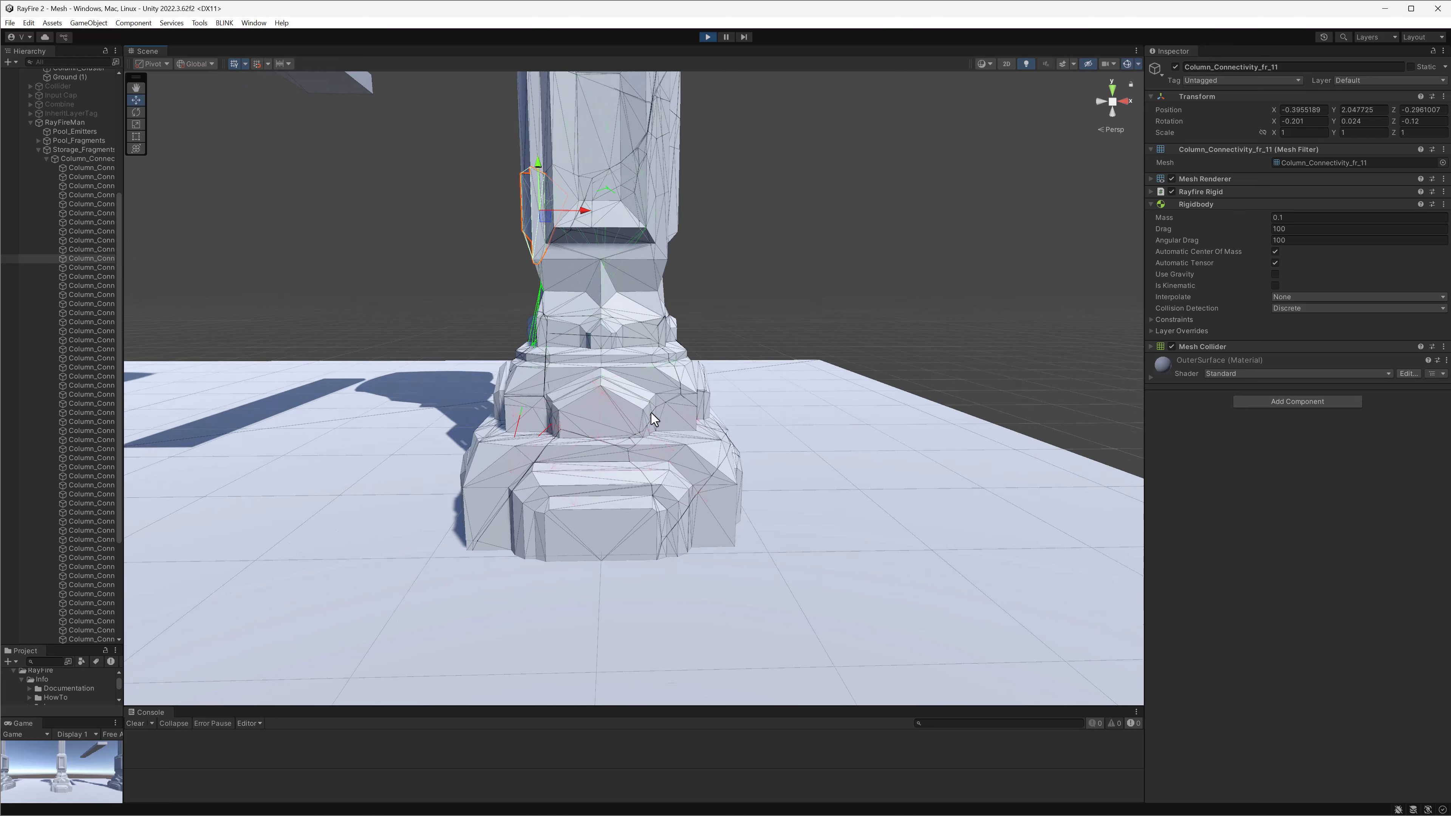
left_click_drag(651, 418, 592, 436, "alt")
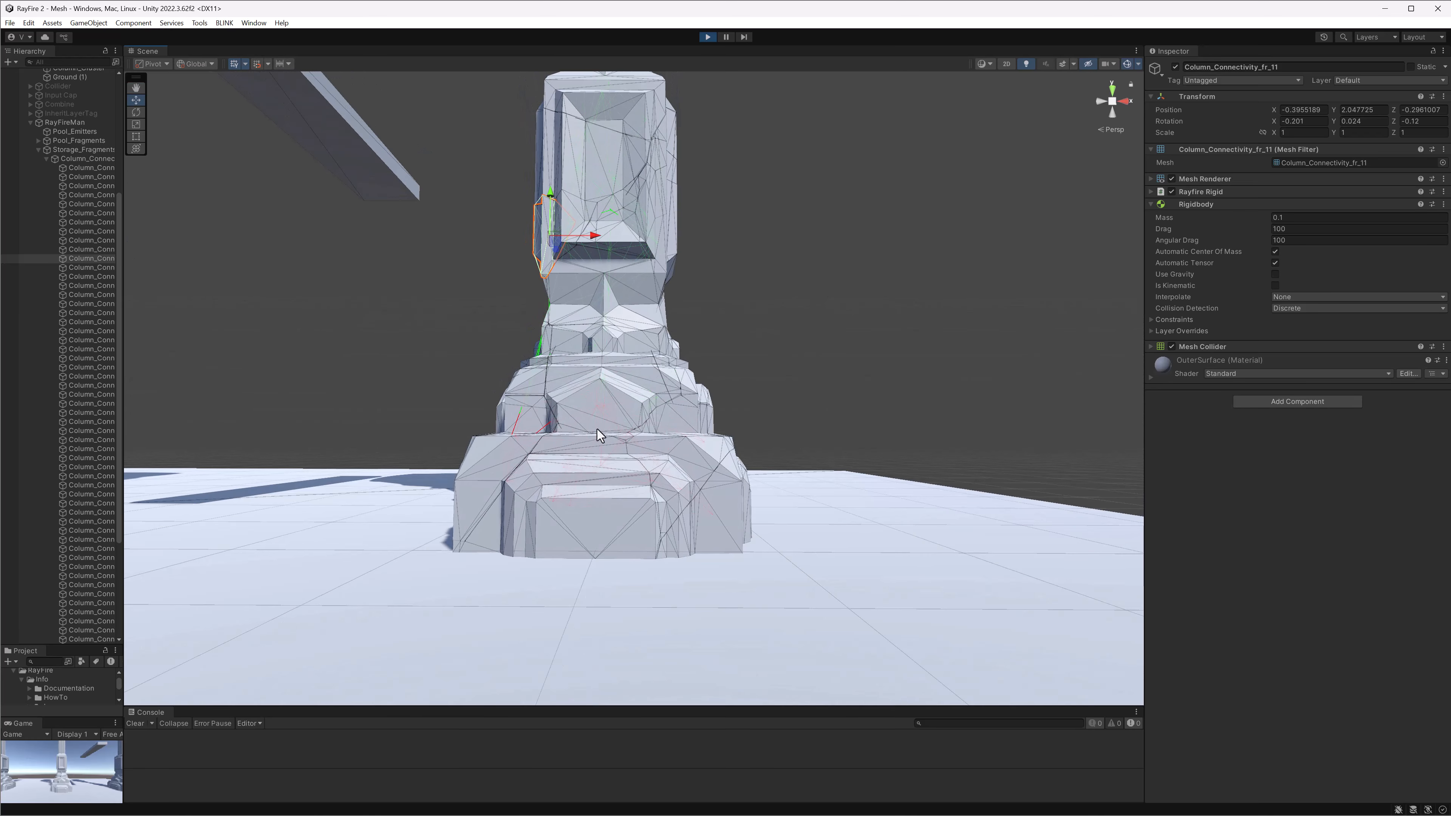
left_click(588, 409)
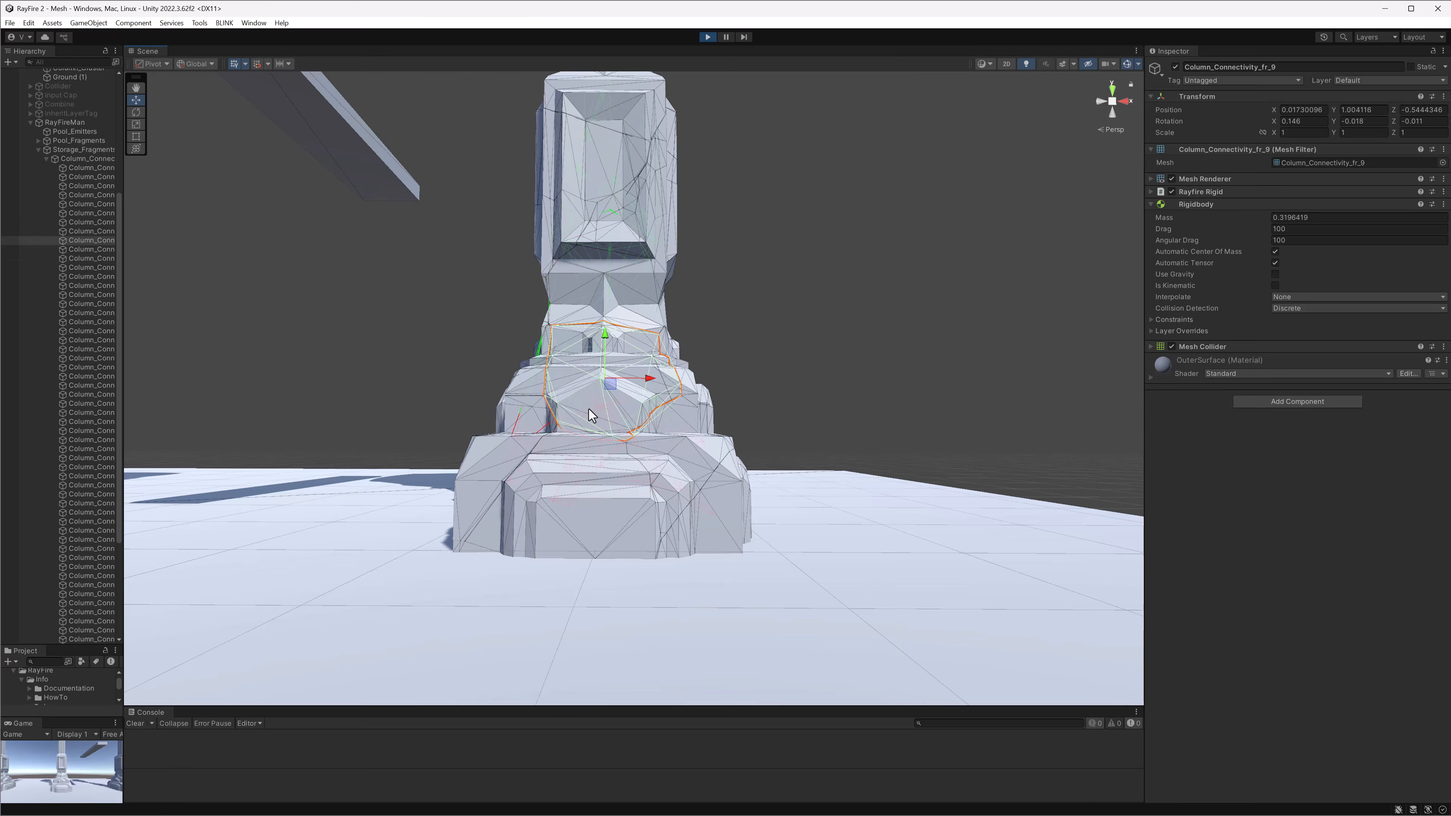
left_click(616, 481)
left_click(1211, 191)
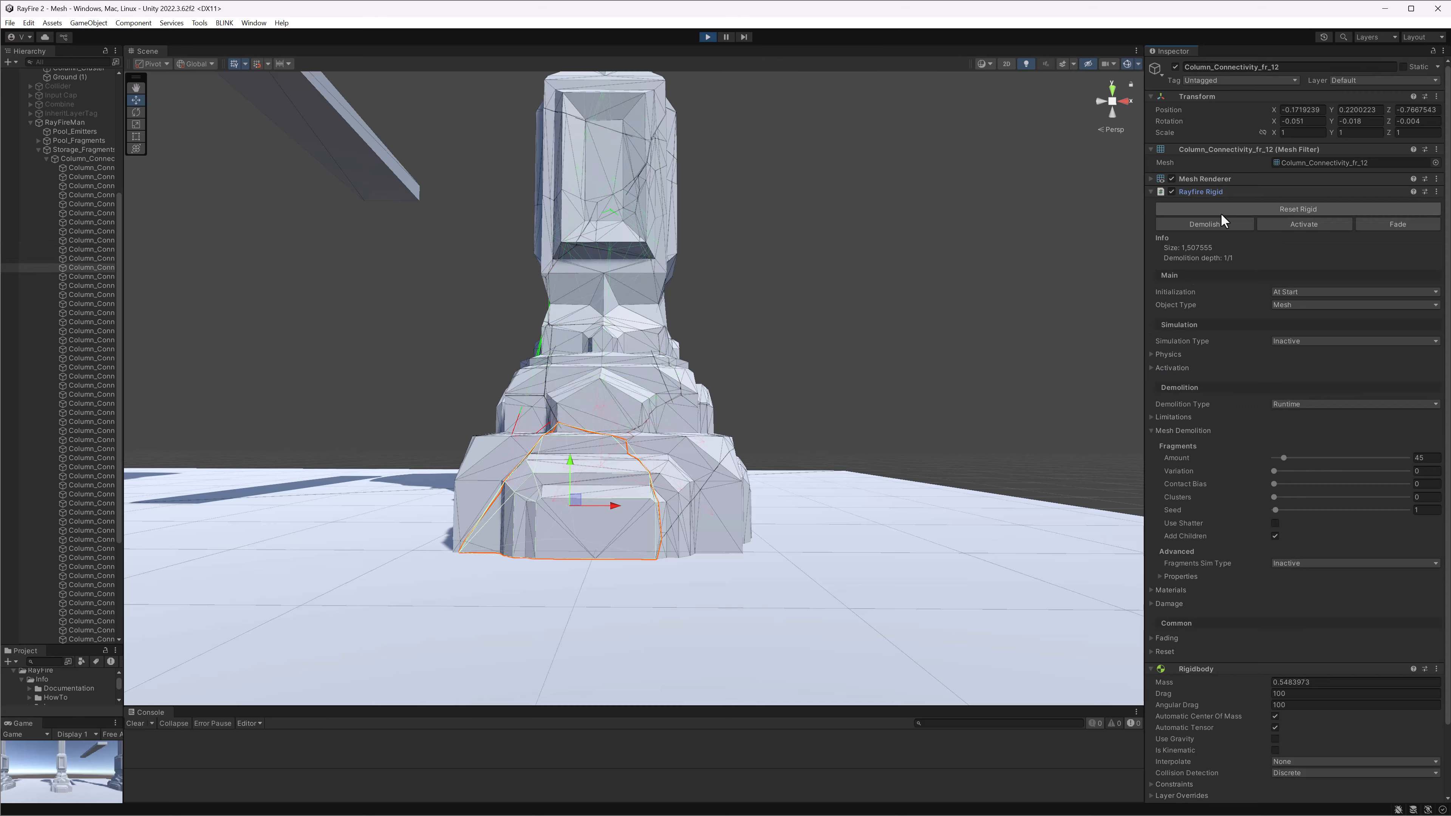
left_click(1171, 368)
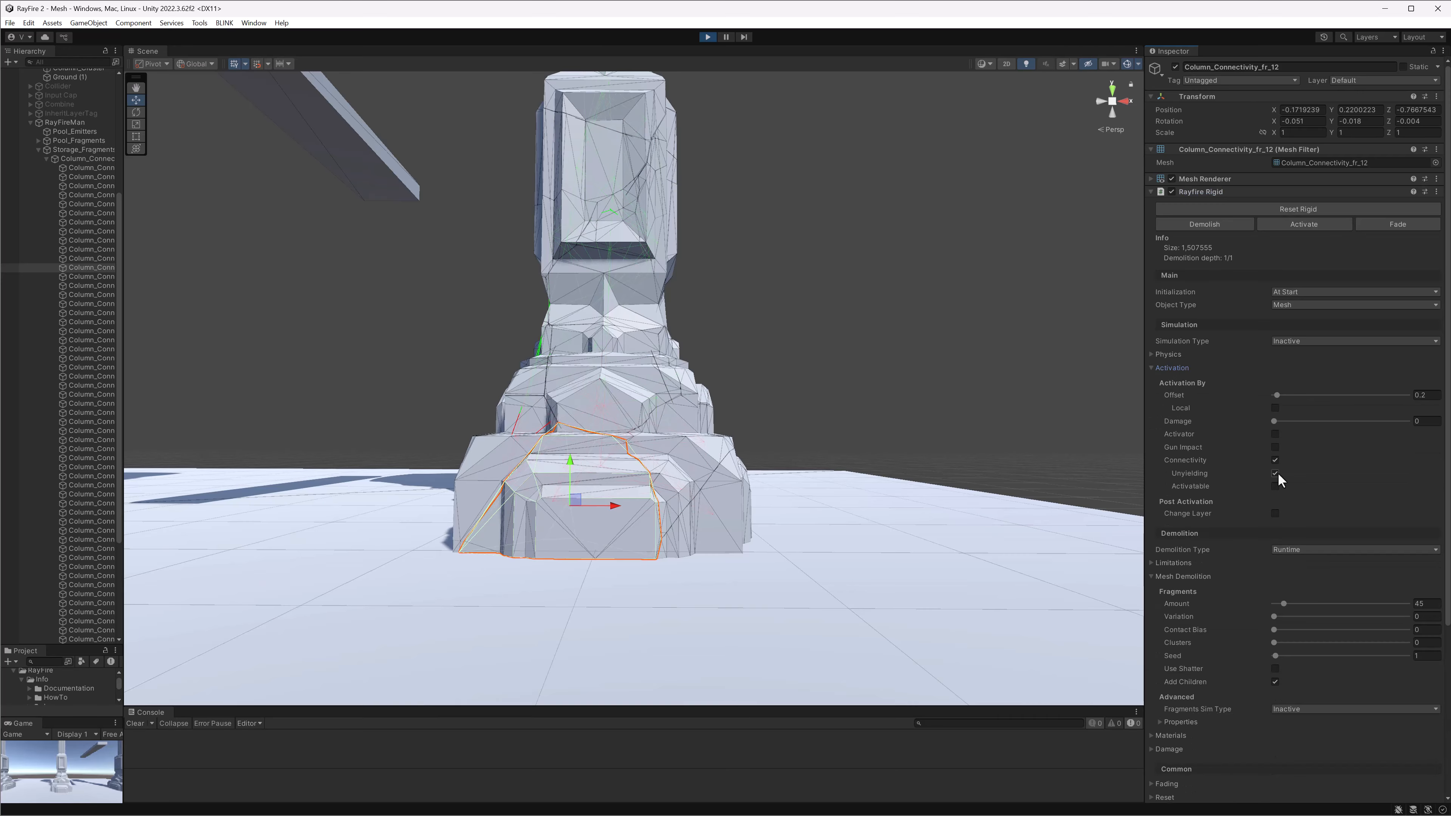
Select fragment Column_Connectivity_fr_7 above the base and compare its Connectivity and Unyielding activation settings
left_click(657, 179)
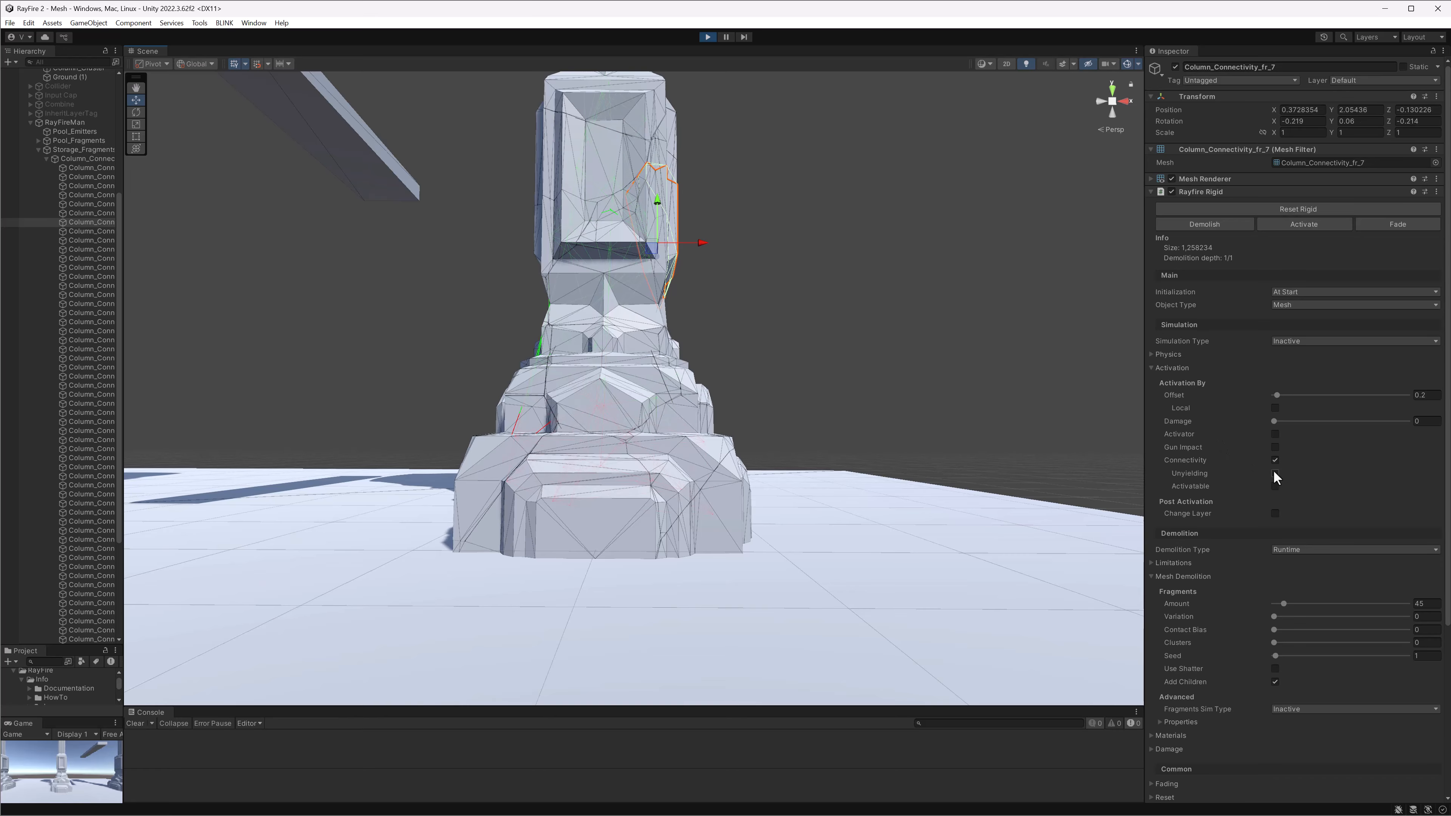
scroll(719, 301, "down", 10)
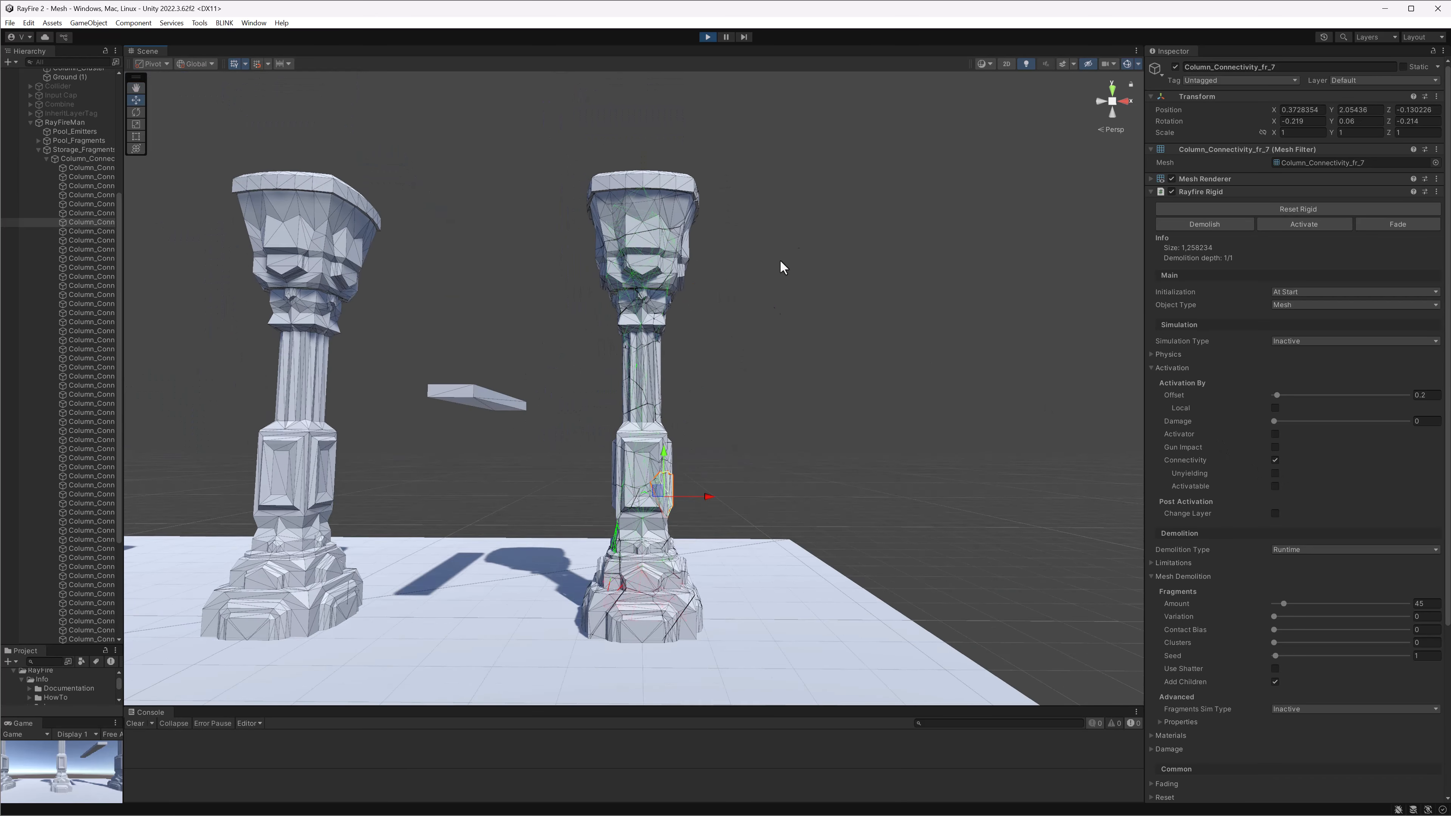
scroll(782, 267, "down", 10)
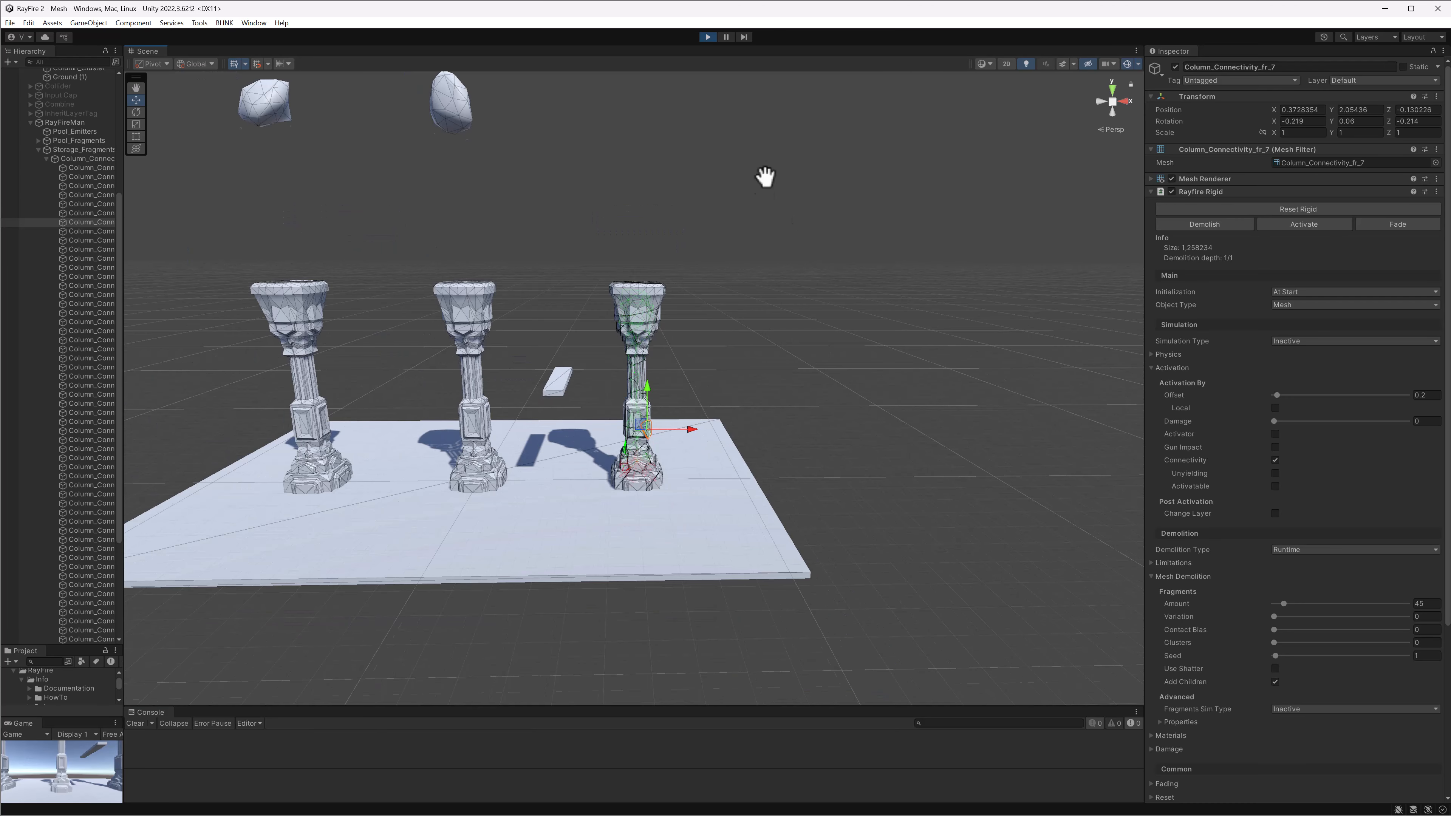
Select Rock_3 (1) above Column_Connectivity and initialize its Rayfire Rigid to drop it onto the column's capital
left_click(650, 112)
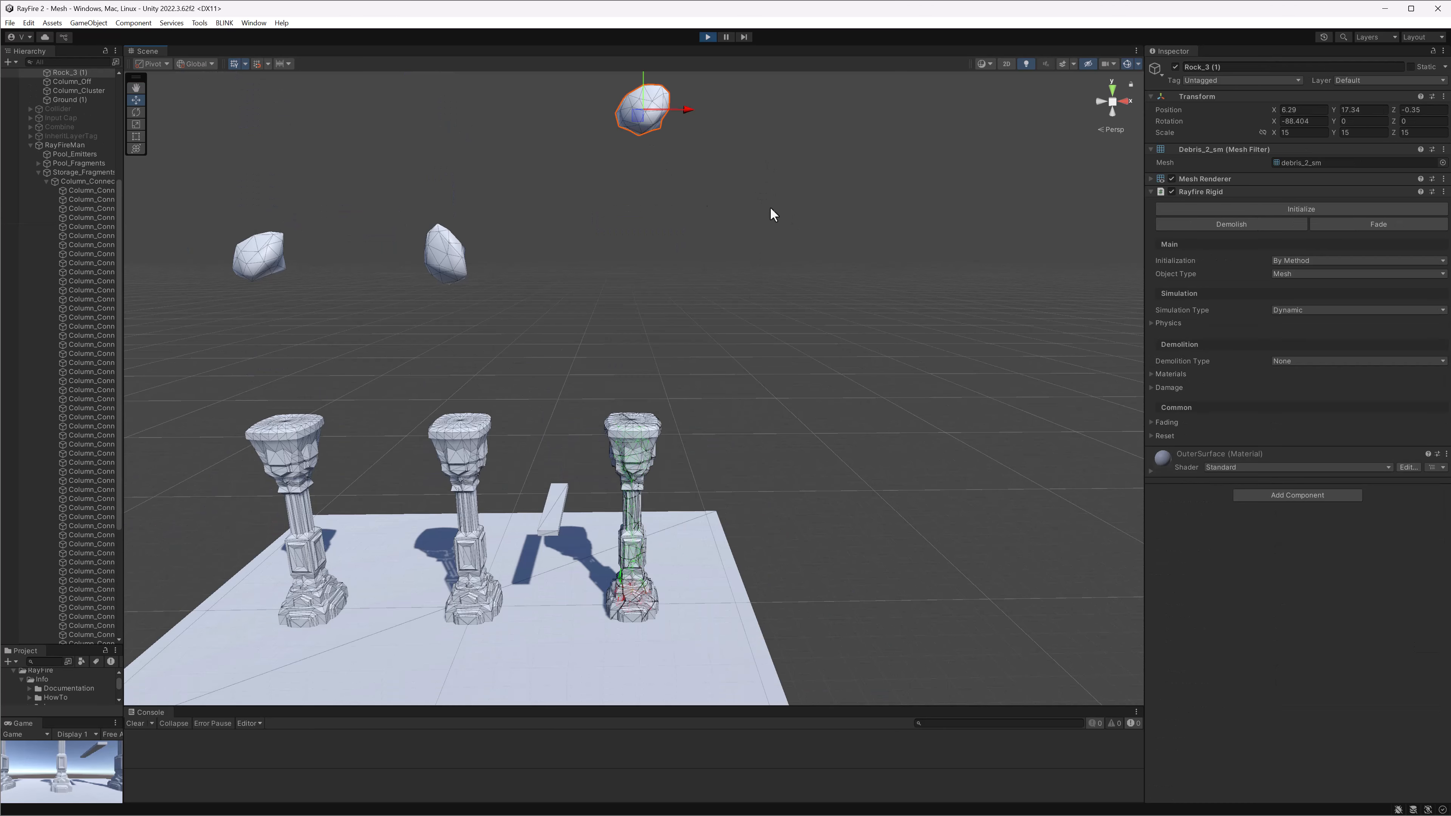
left_click(1211, 211)
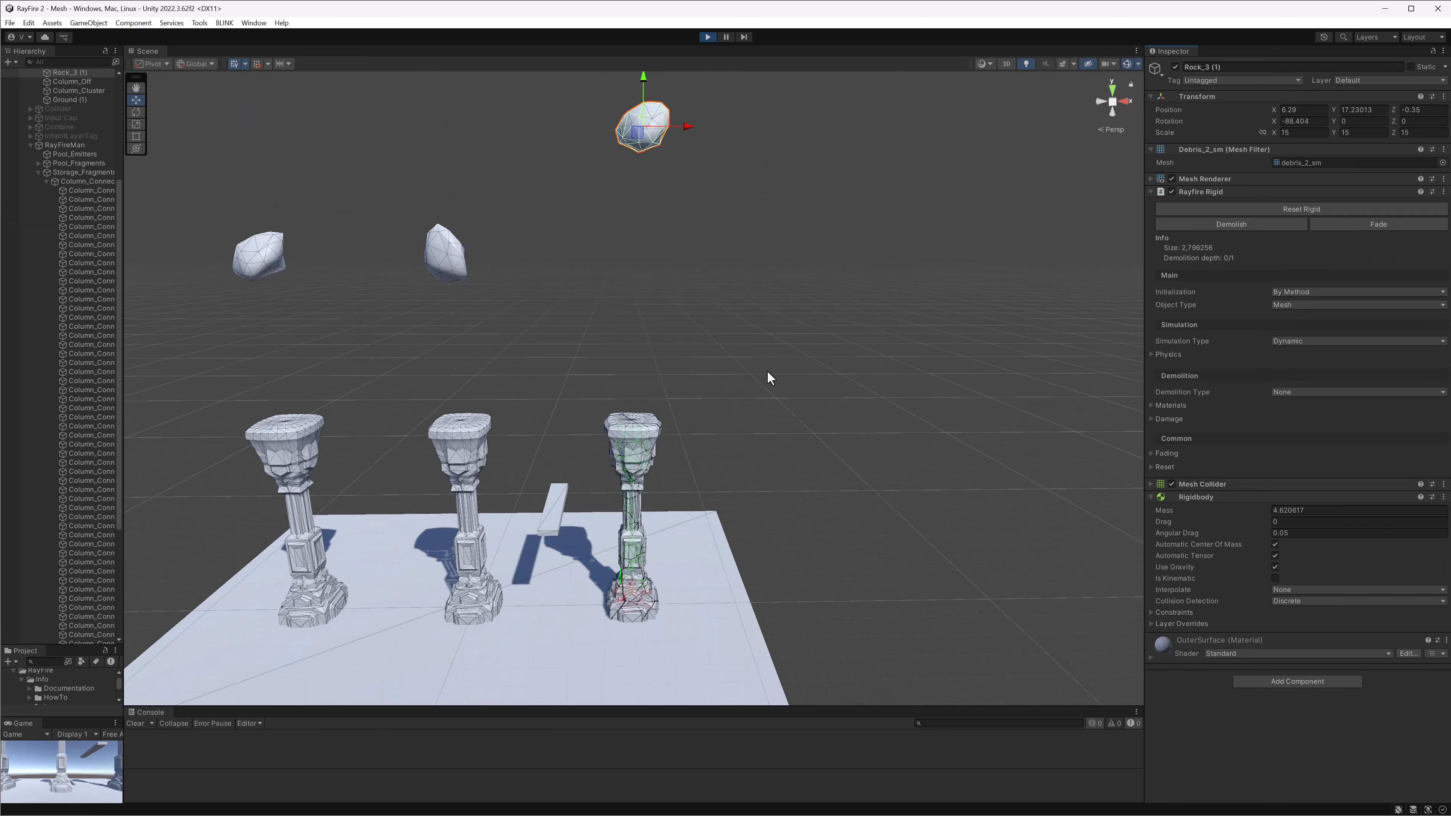
scroll(742, 426, "up", 5)
middle_click_drag(771, 535, 712, 450)
scroll(742, 457, "up", 3)
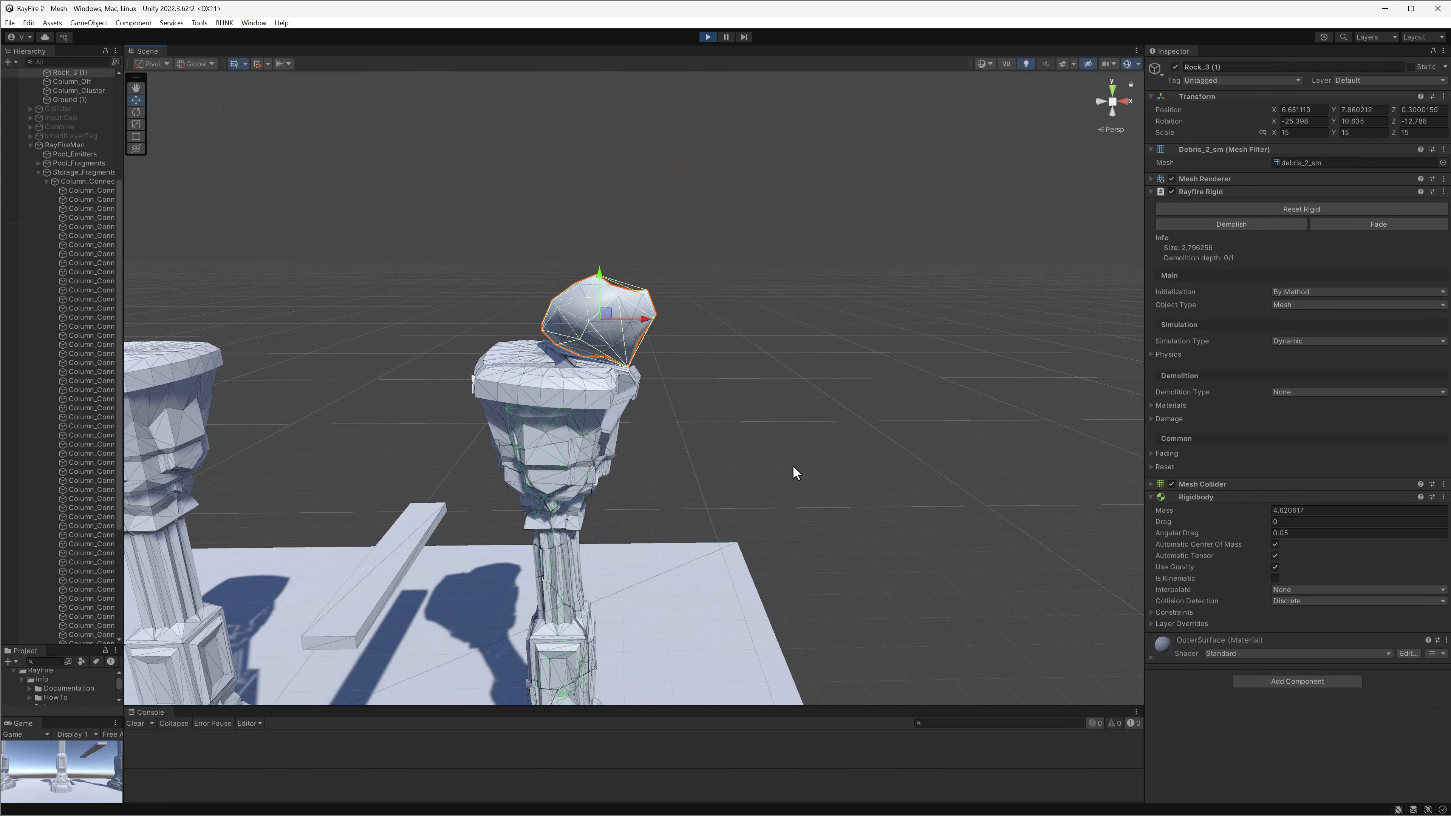
left_click_drag(792, 465, 685, 455, "alt")
scroll(648, 446, "up", 2)
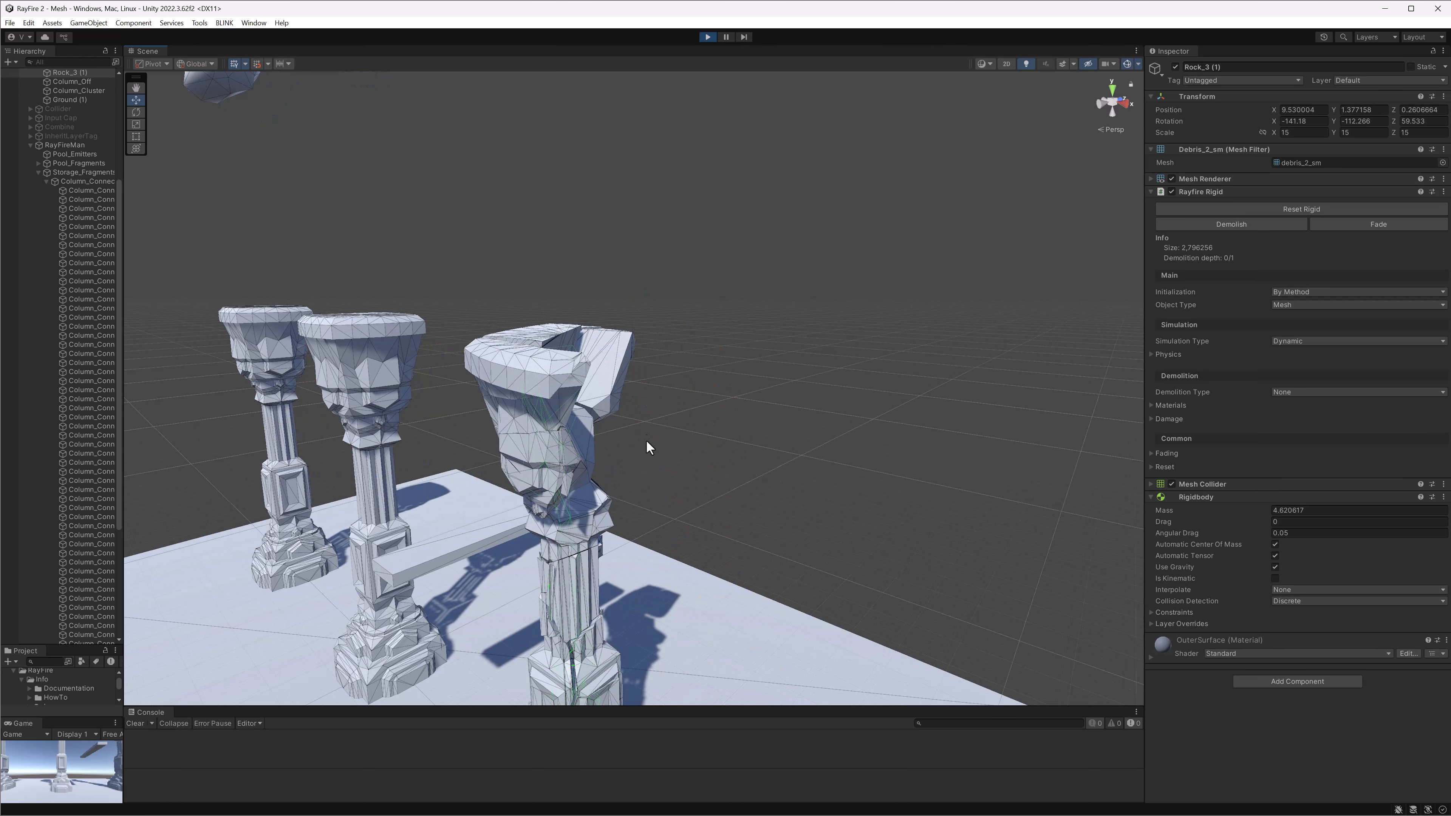
Select the loose fragment on the capital's broken edge and move it outward along Z, past its 0.2 activation offset
left_click(603, 372)
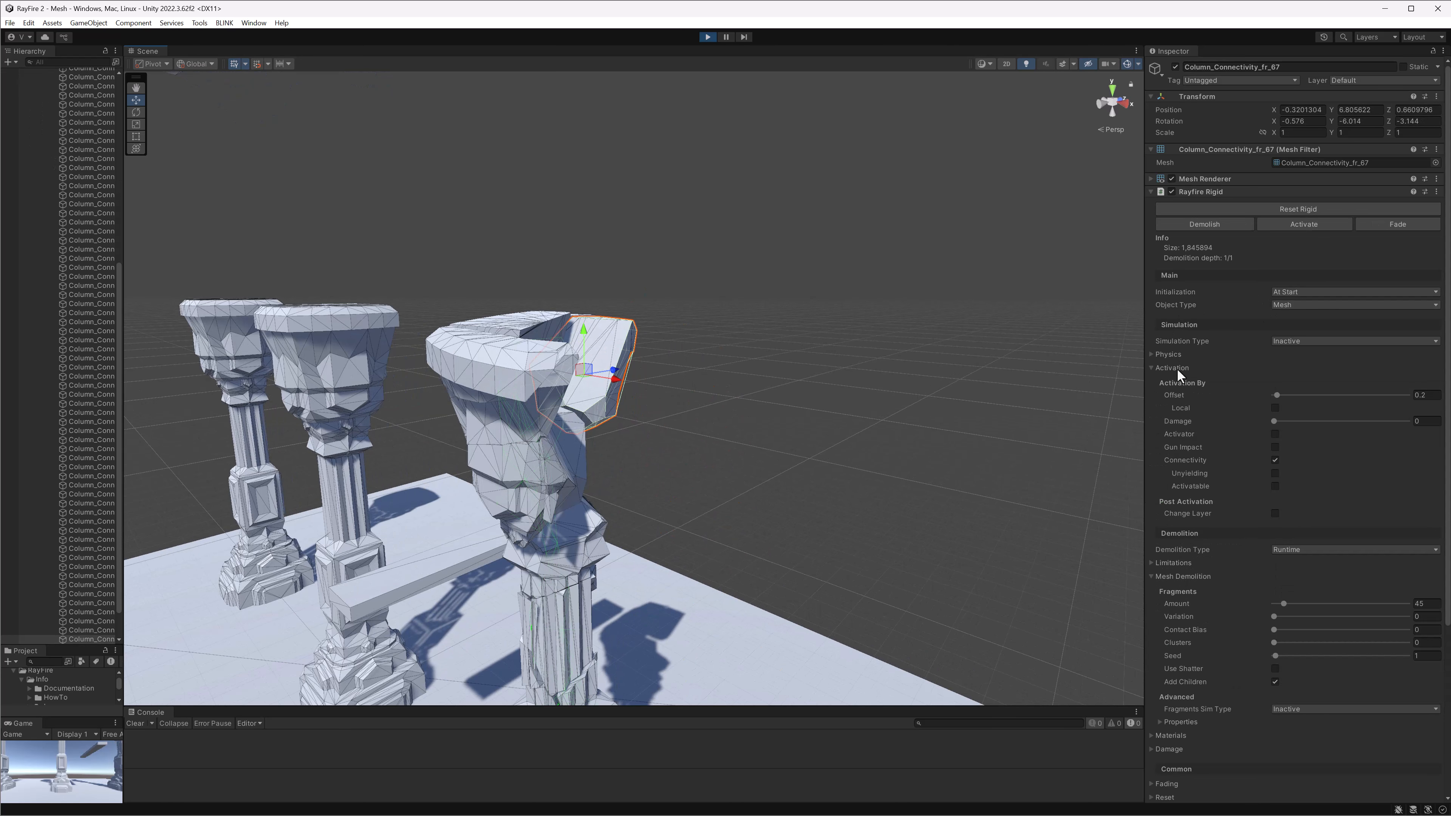
left_click(1422, 395)
middle_click_drag(553, 415, 561, 376)
left_click_drag(706, 371, 651, 371, "alt")
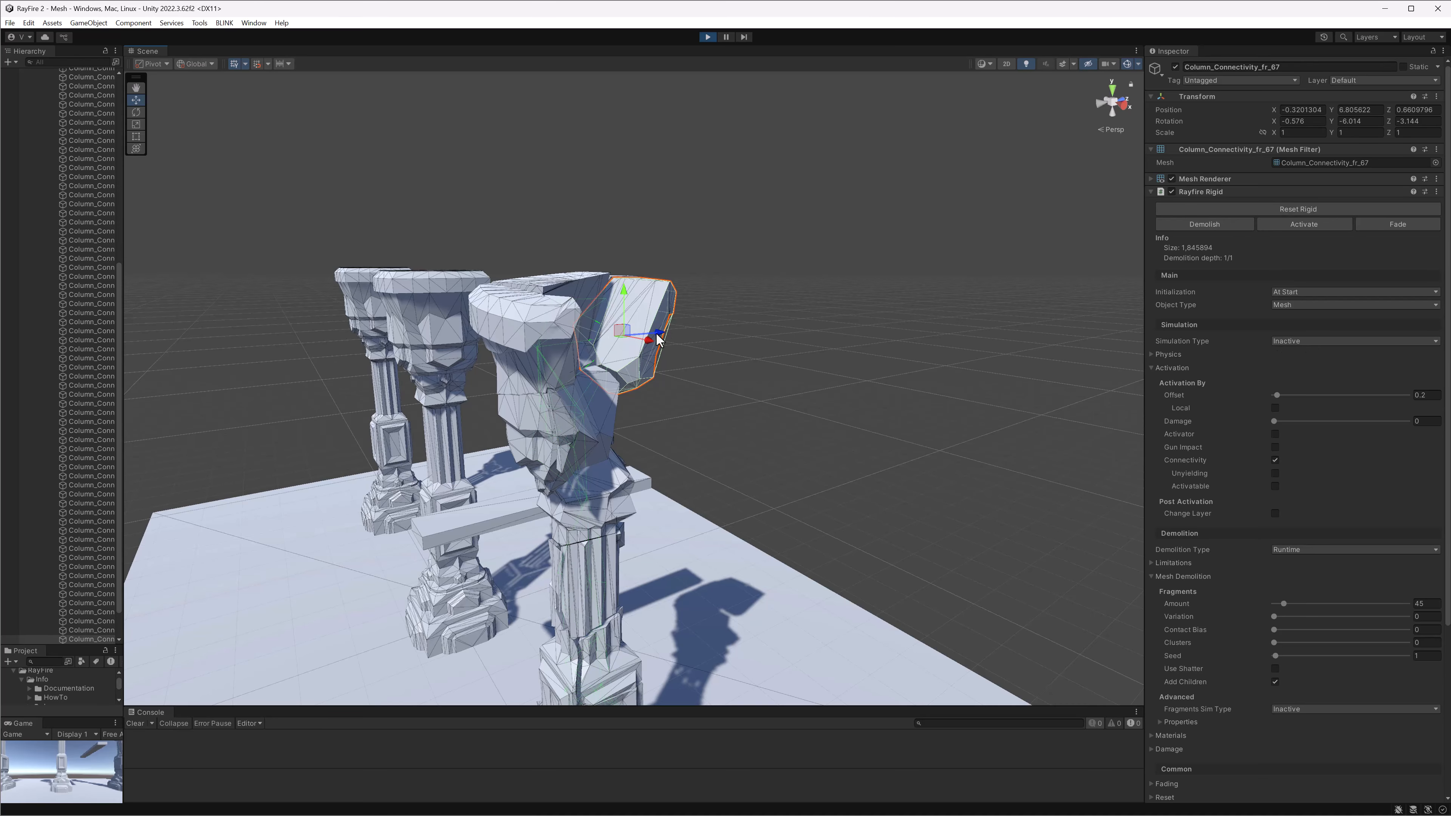
left_click_drag(658, 334, 700, 342)
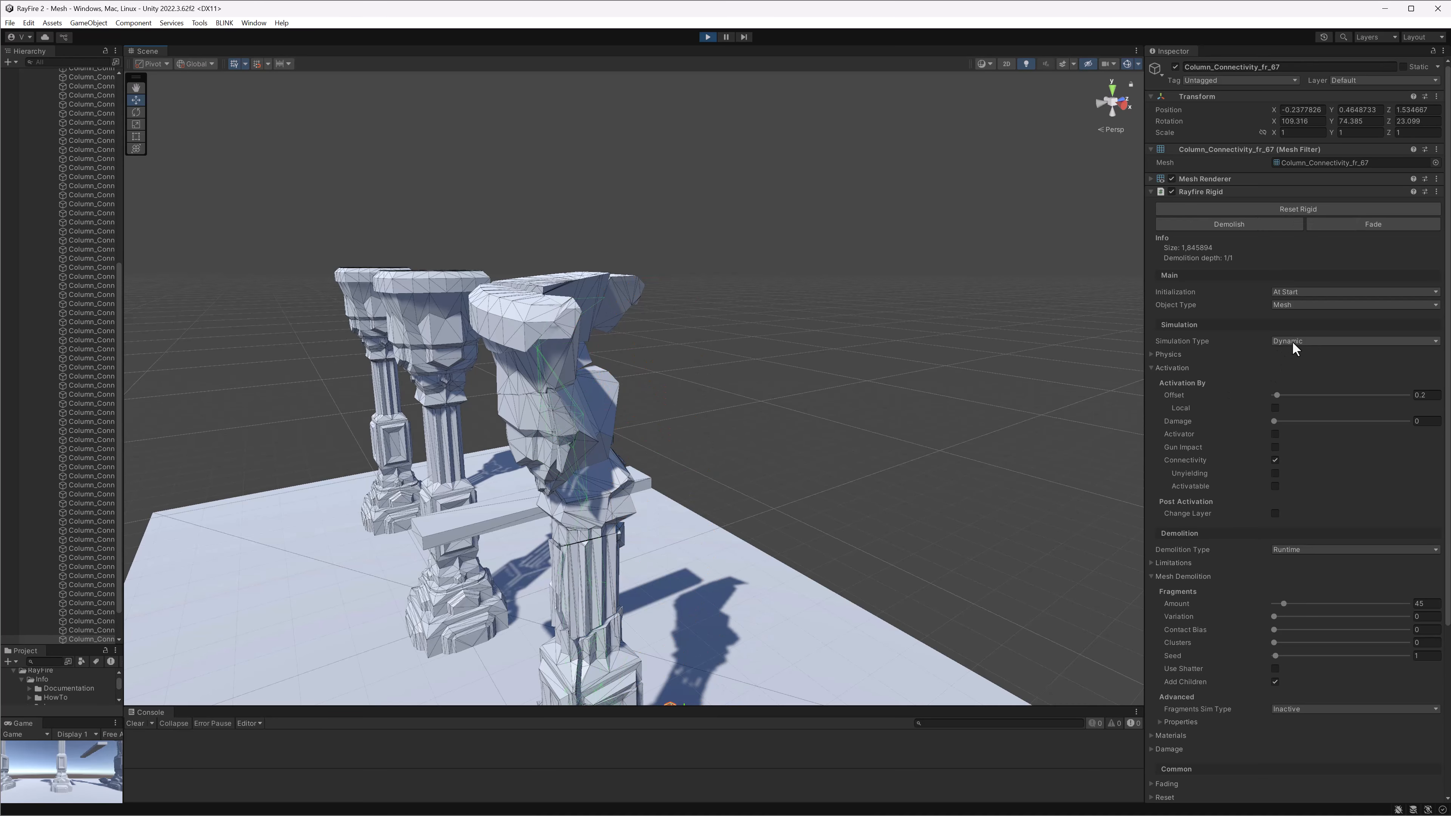
left_click_drag(550, 466, 715, 470, "alt")
middle_click_drag(588, 529, 670, 461)
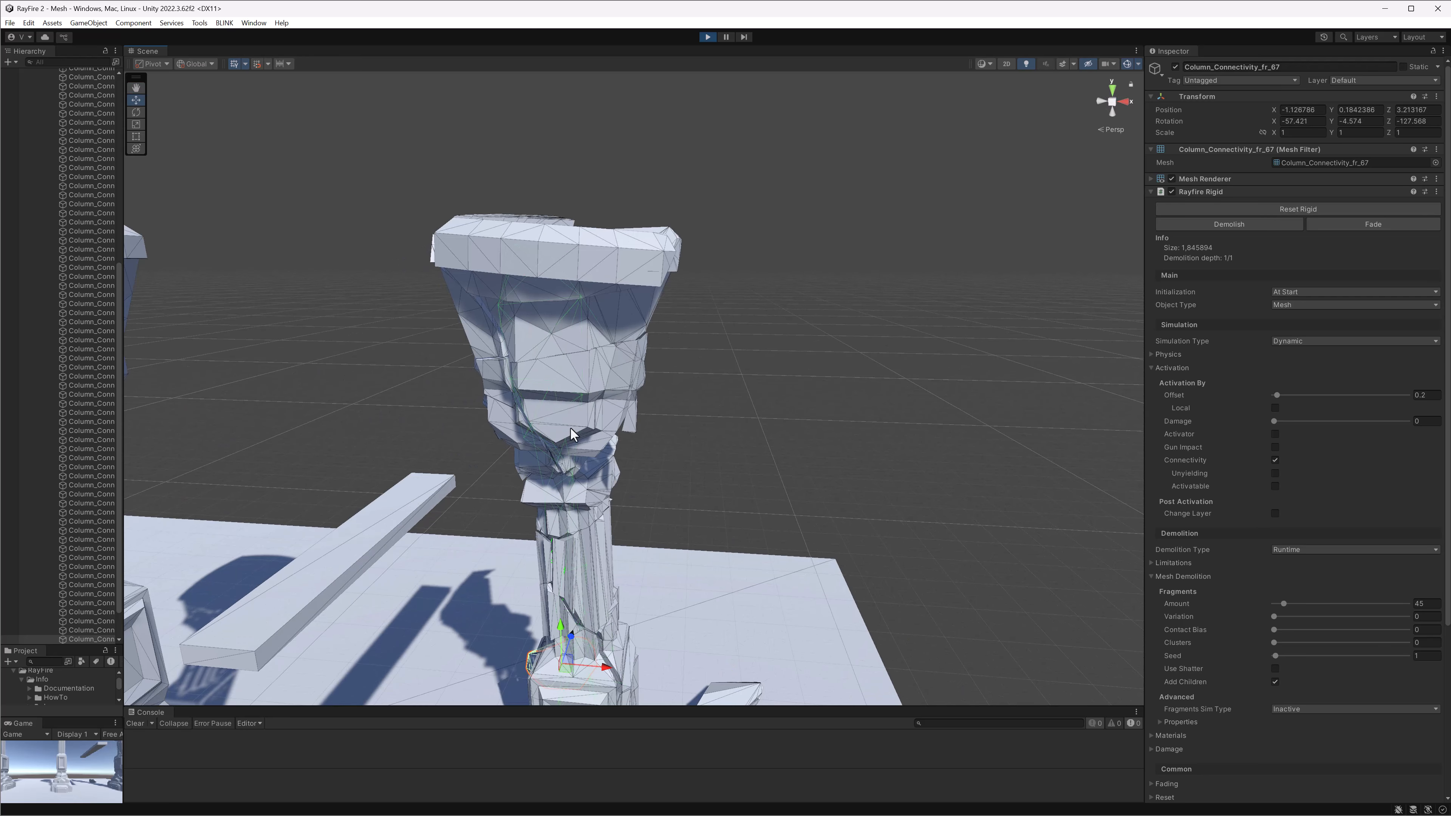
Move the floating plank Ground (1) along X to 8.175, passing it through the fractured Connectivity column
scroll(571, 429, "down", 5)
middle_click_drag(613, 463, 703, 273)
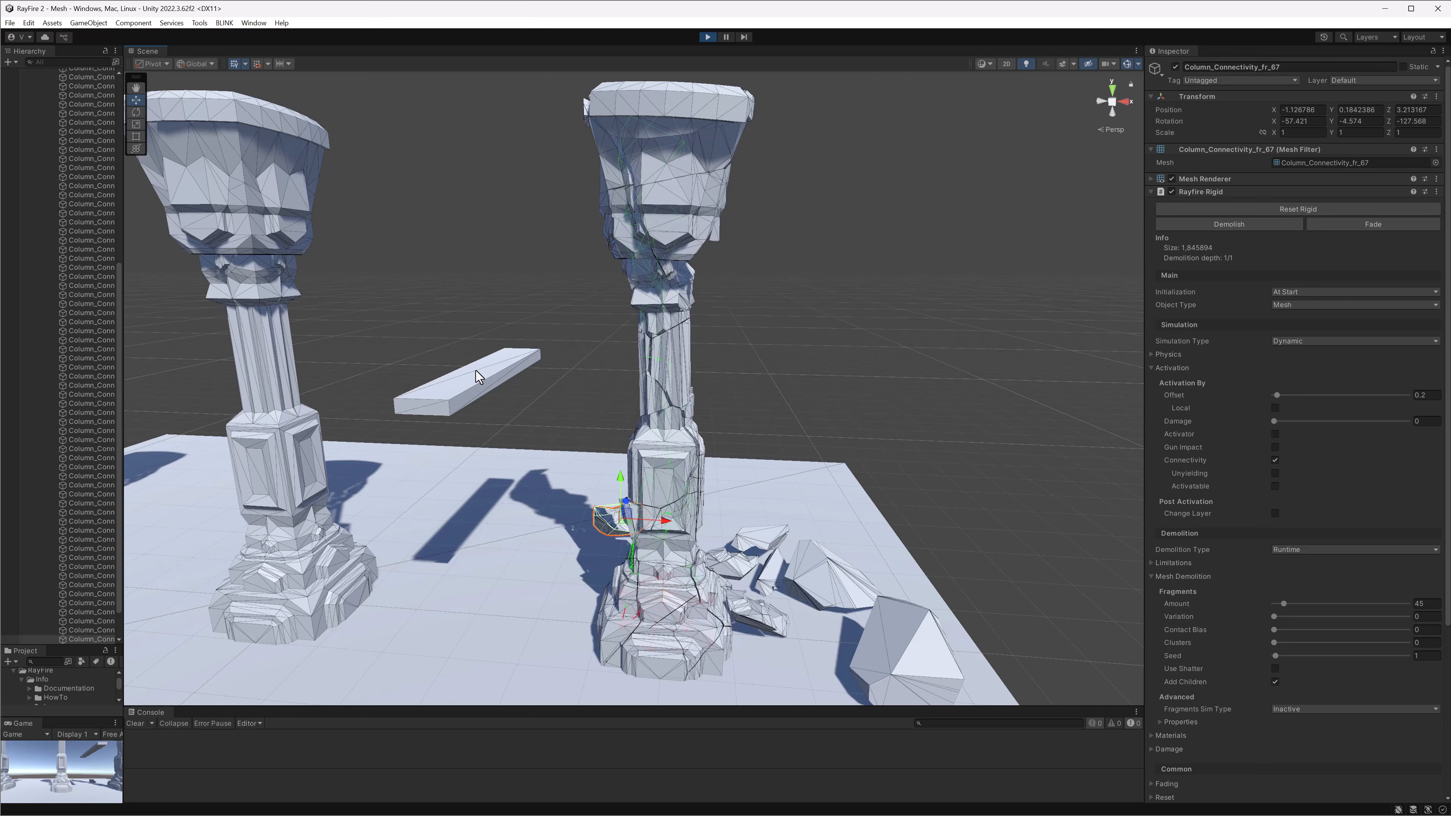
left_click(478, 377)
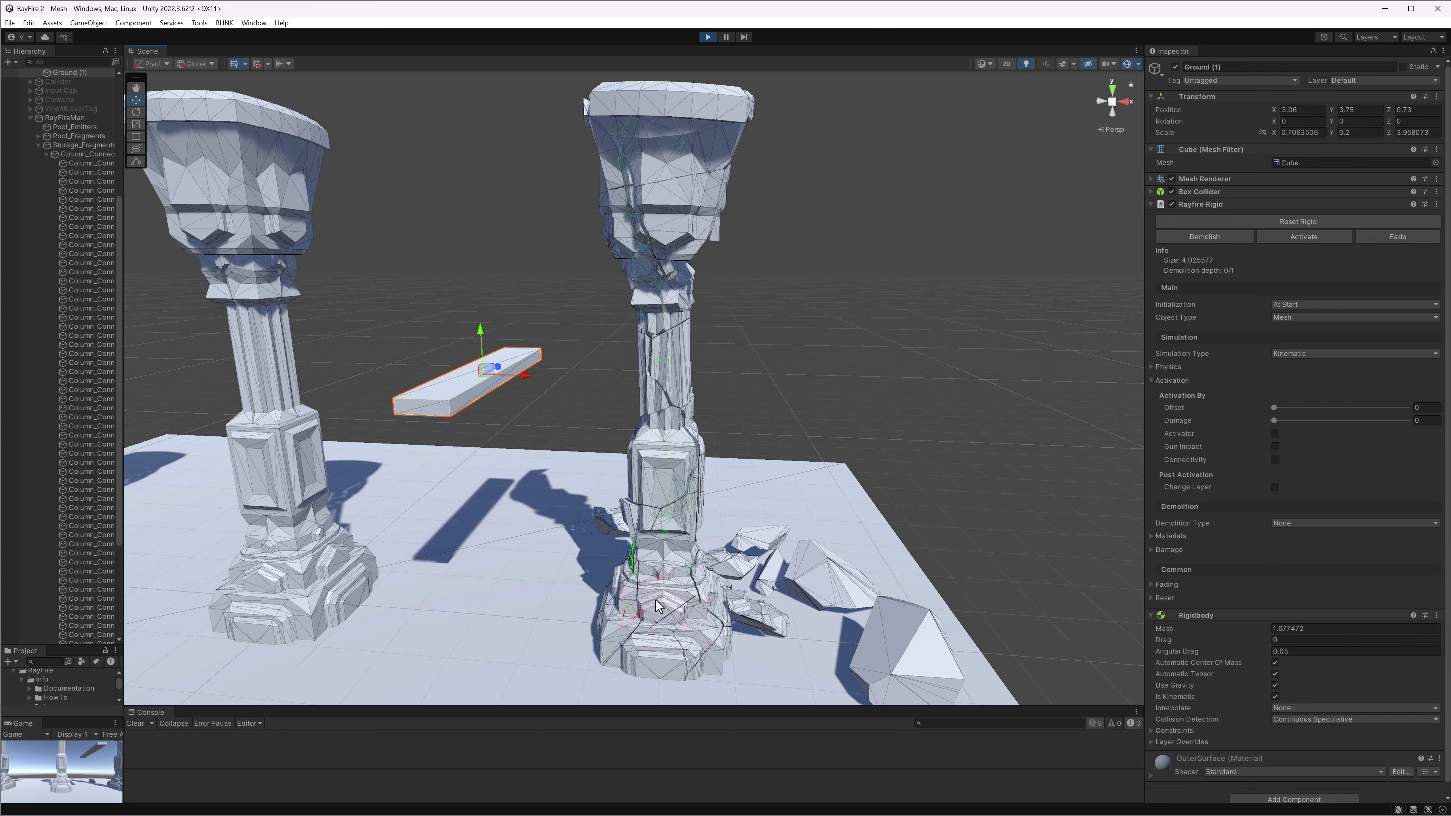
left_click_drag(515, 376, 852, 382)
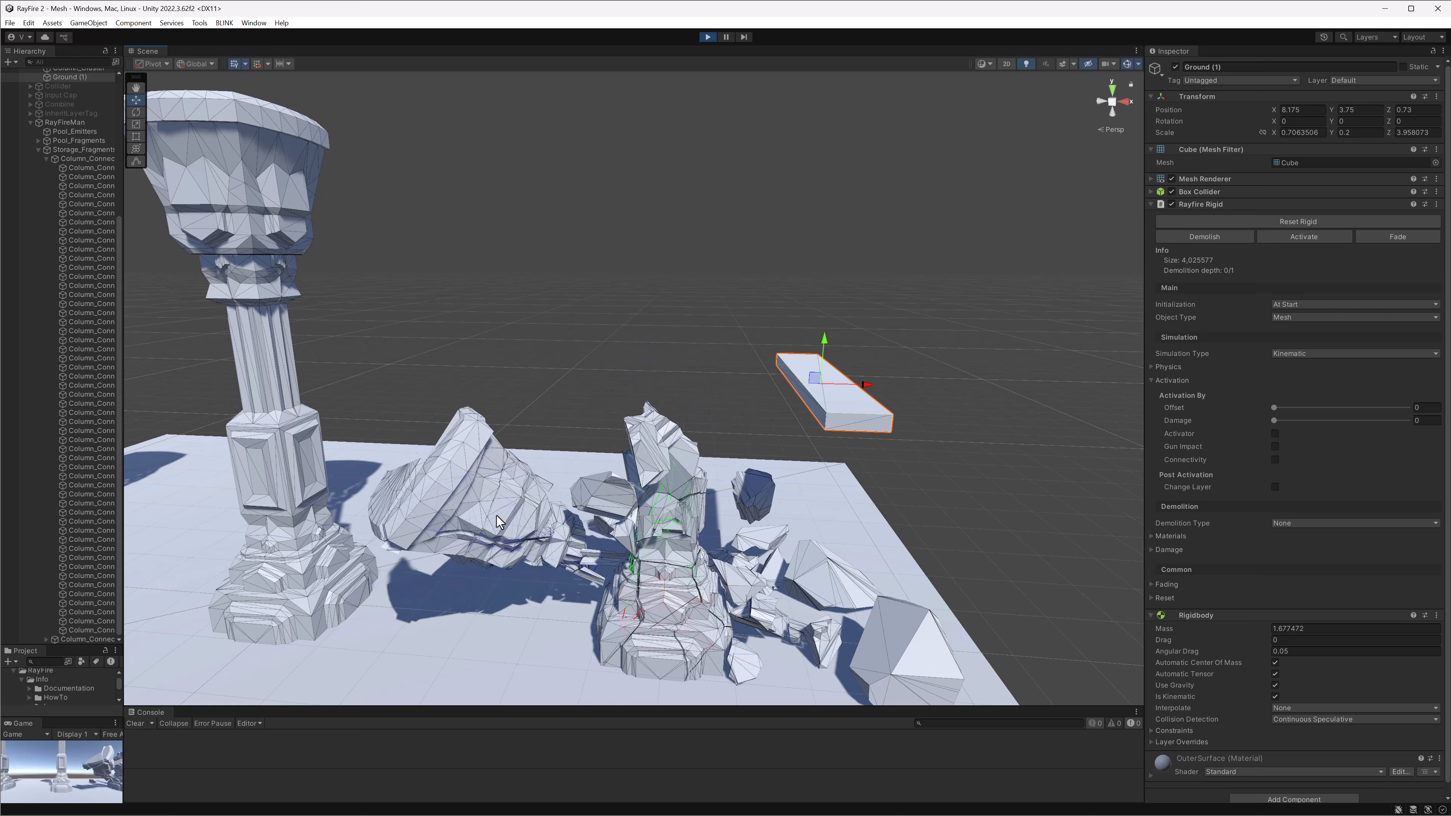
middle_click_drag(437, 620, 444, 537)
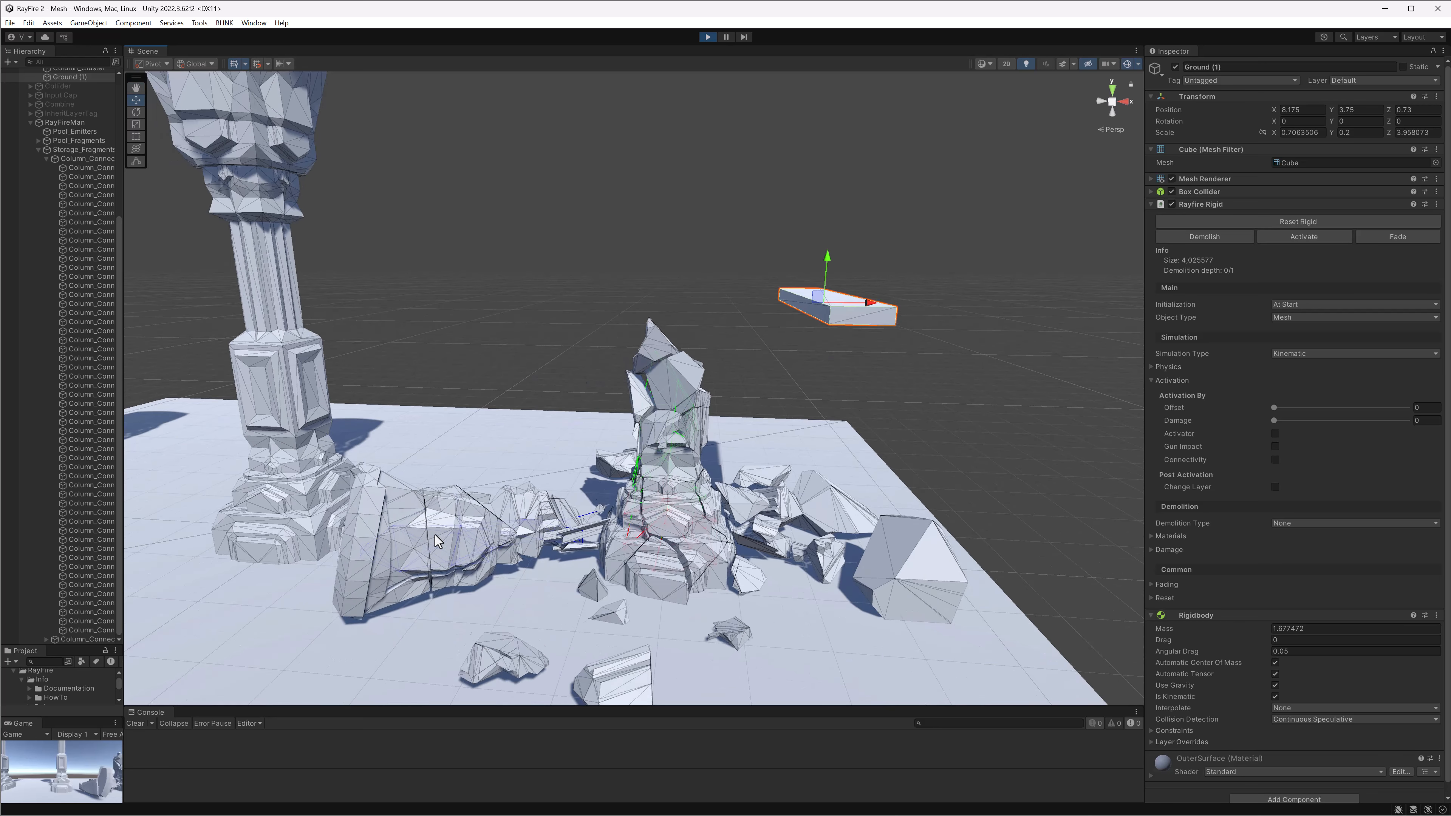
Examine the Rayfire Rigid settings of the fallen upper chunk's parent cluster and of a fragment in the standing base
left_click(436, 535)
left_click(92, 558)
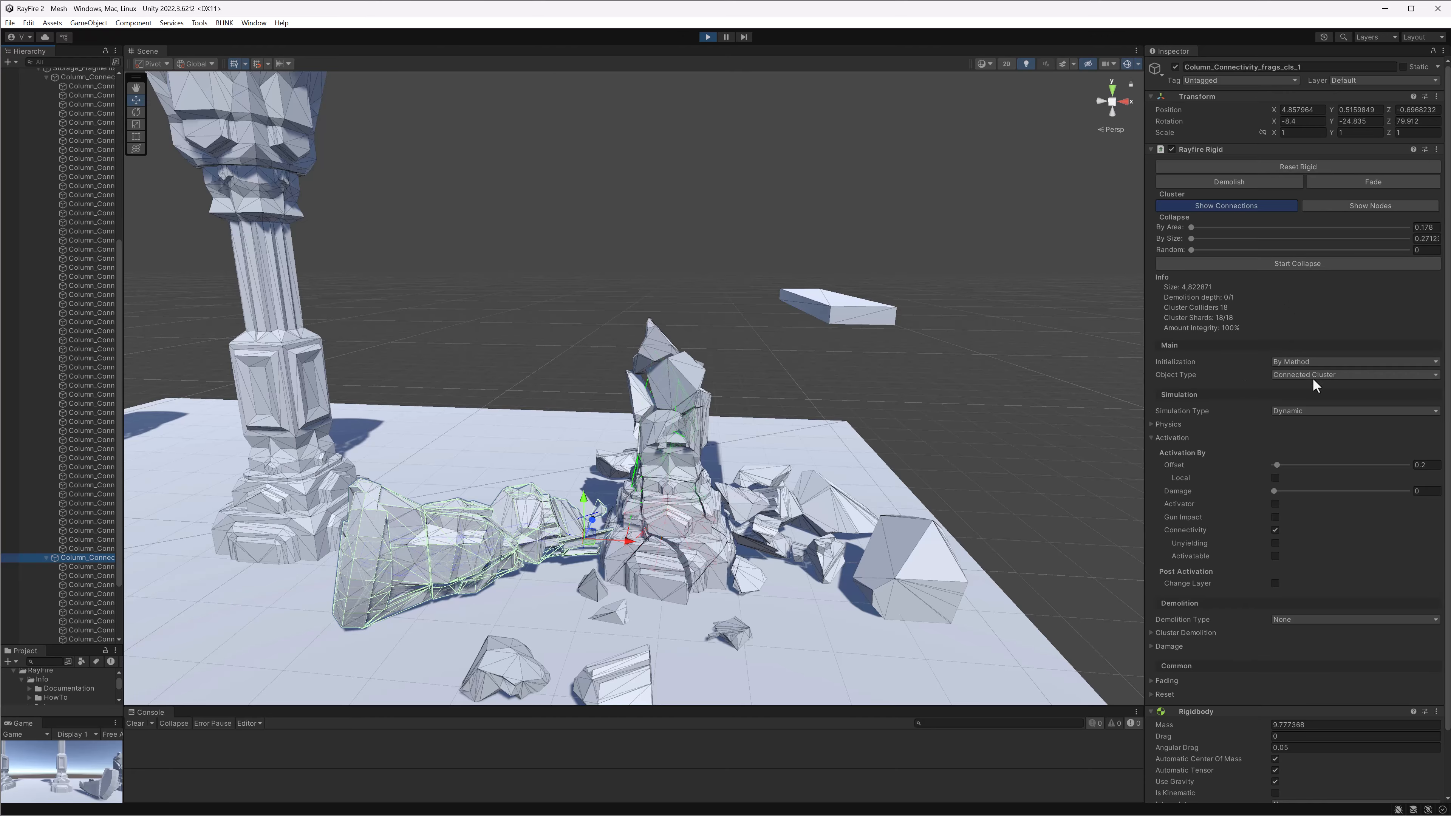
left_click(639, 530)
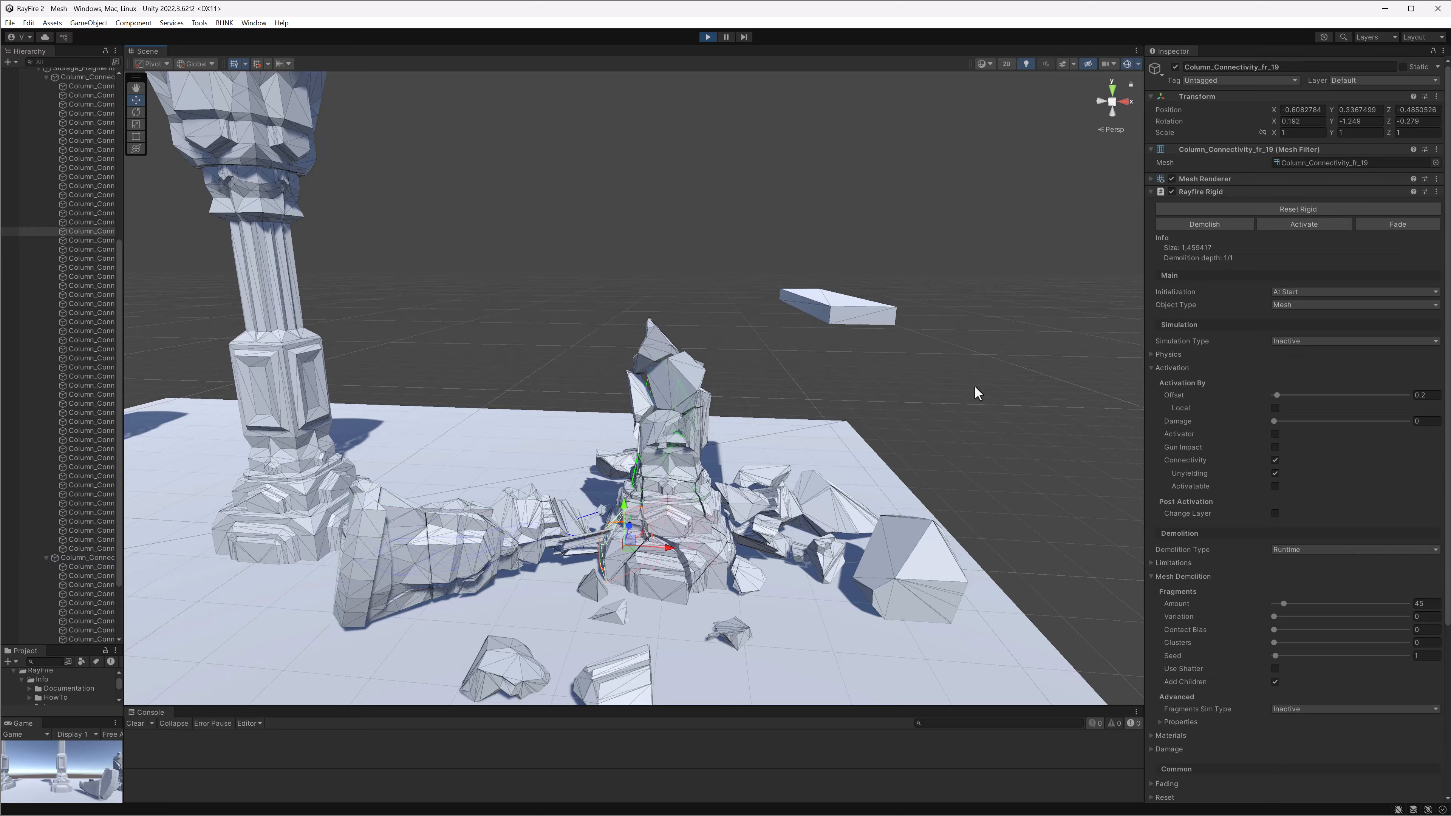
Select the root of the Column_Connectivity fragments and review the Cluster settings of its Rayfire Connectivity component
left_click(72, 79)
scroll(1300, 578, "down", 5)
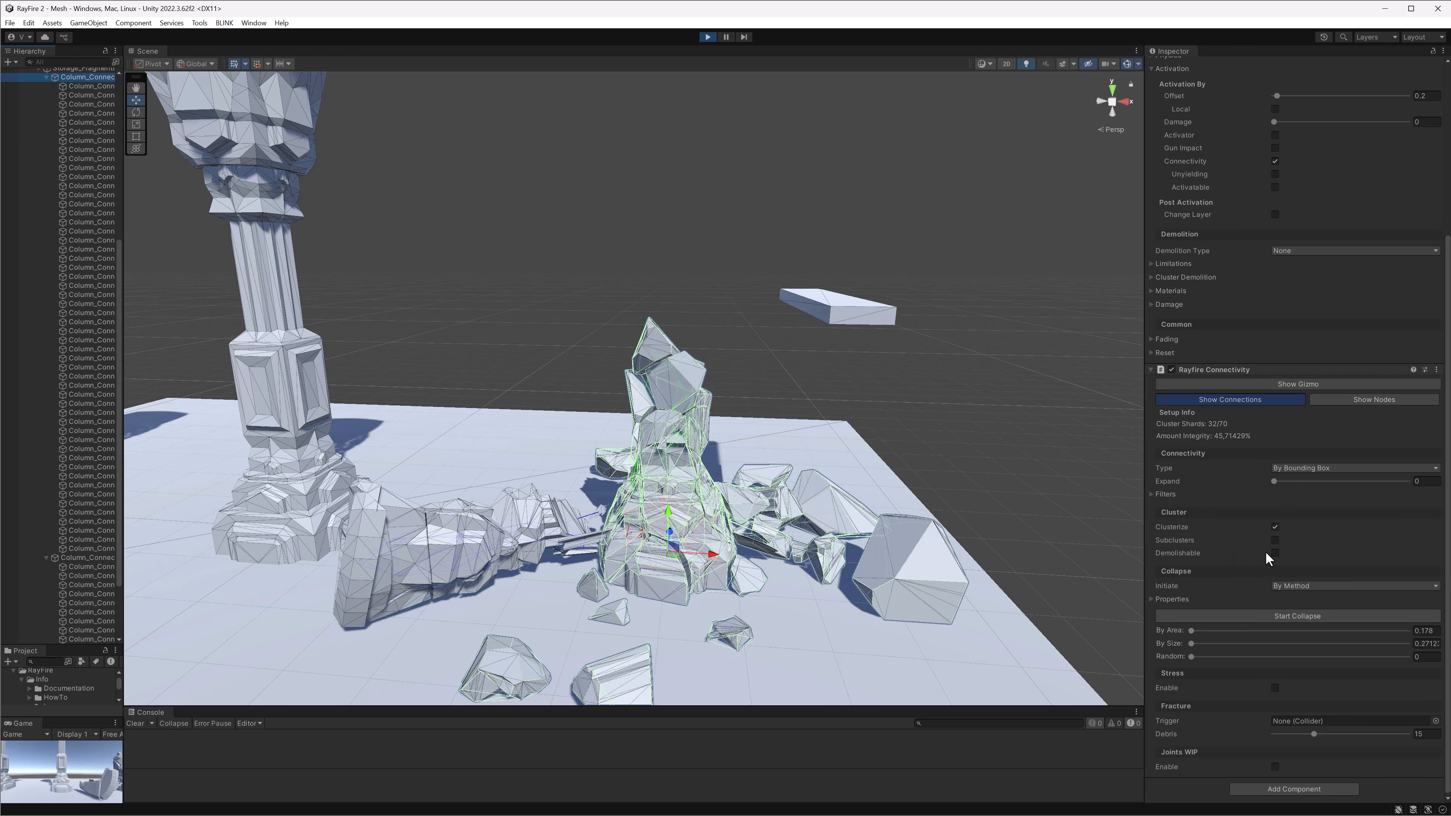
scroll(706, 477, "down", 5)
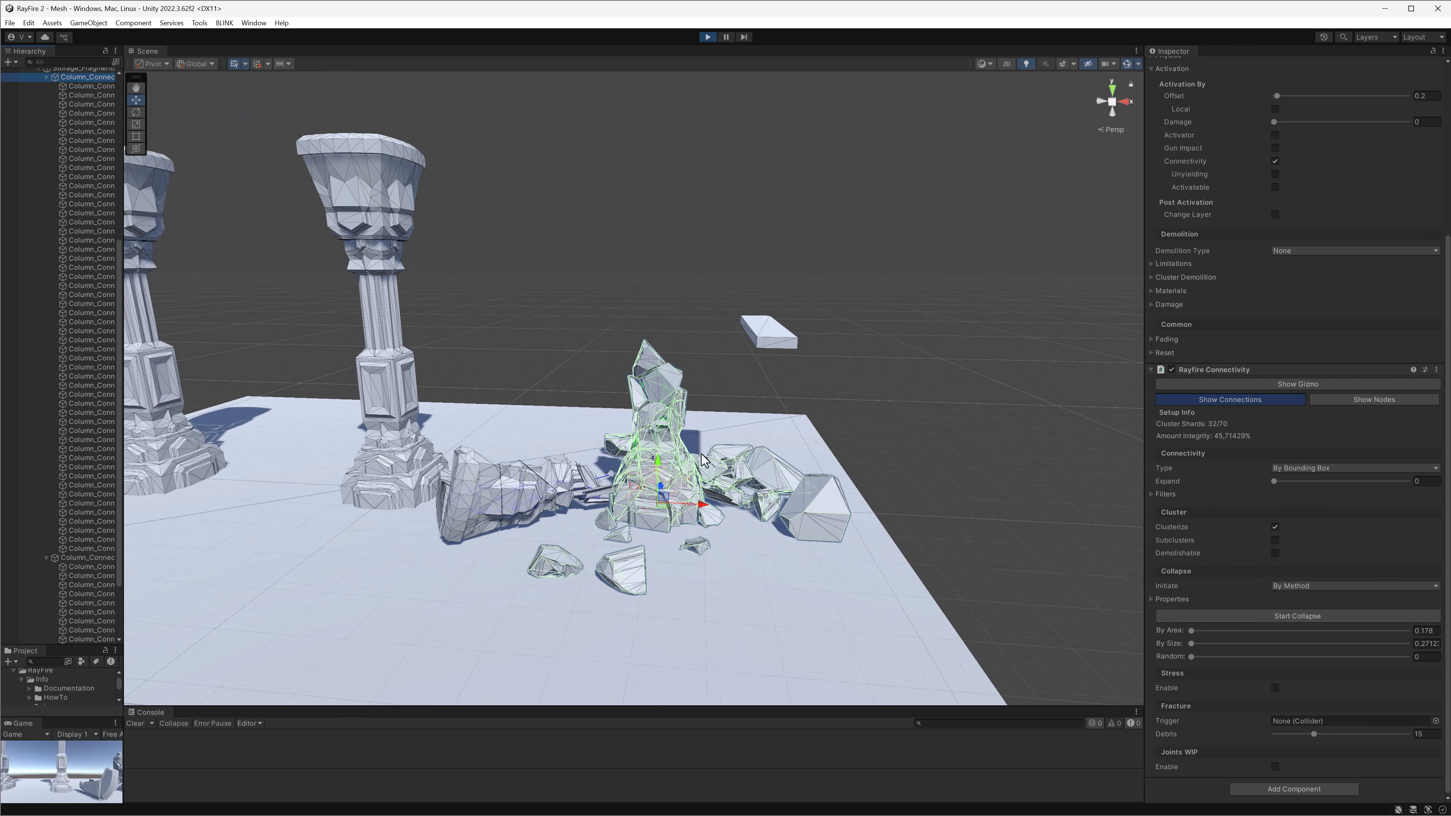
middle_click_drag(689, 353, 728, 396)
left_click_drag(744, 422, 725, 417, "alt")
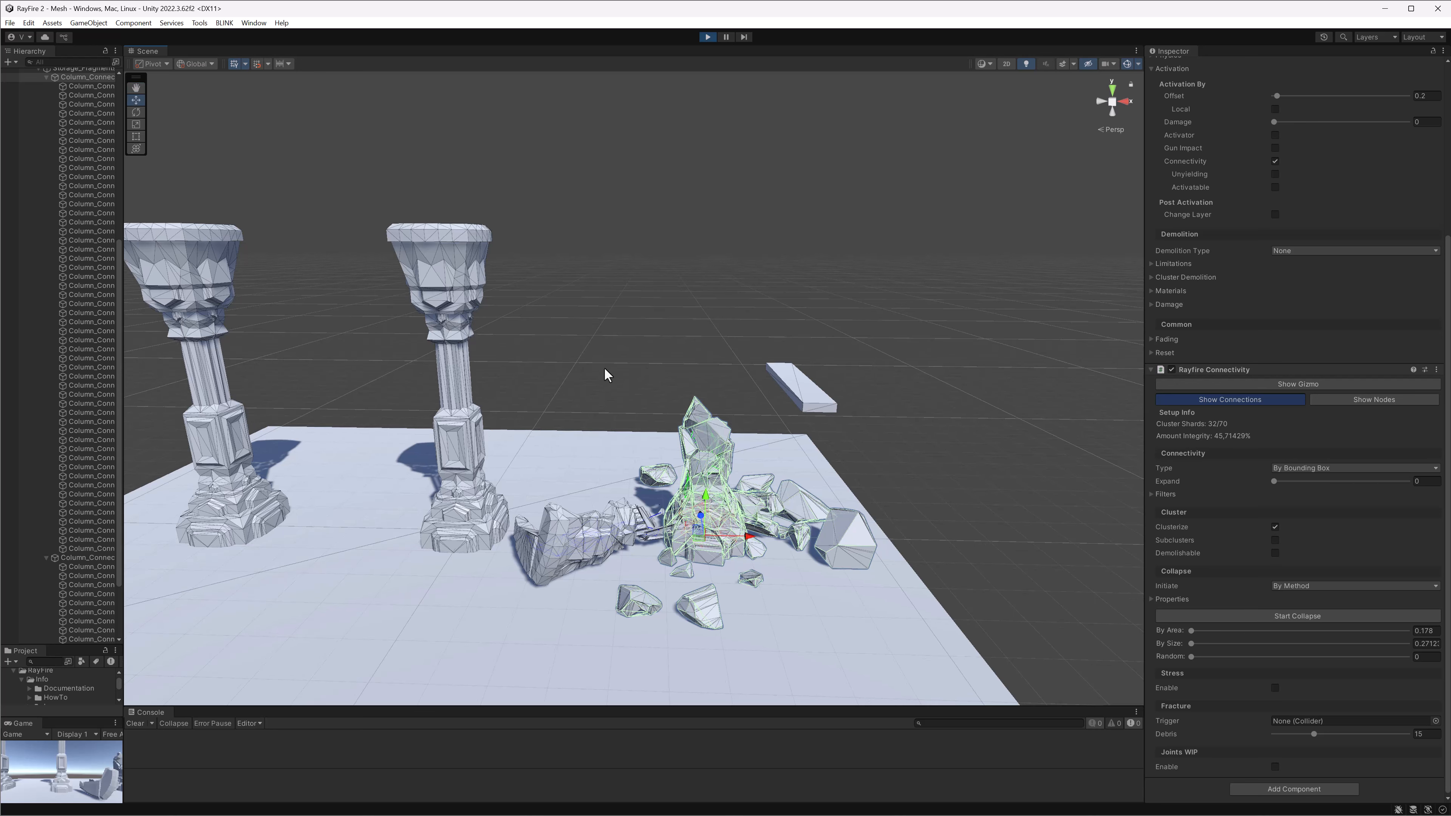
Select Column_Cluster, expand its advanced mesh demolition Properties and review the Convert options, keeping Connected Cluster
left_click(451, 345)
left_click(1171, 490)
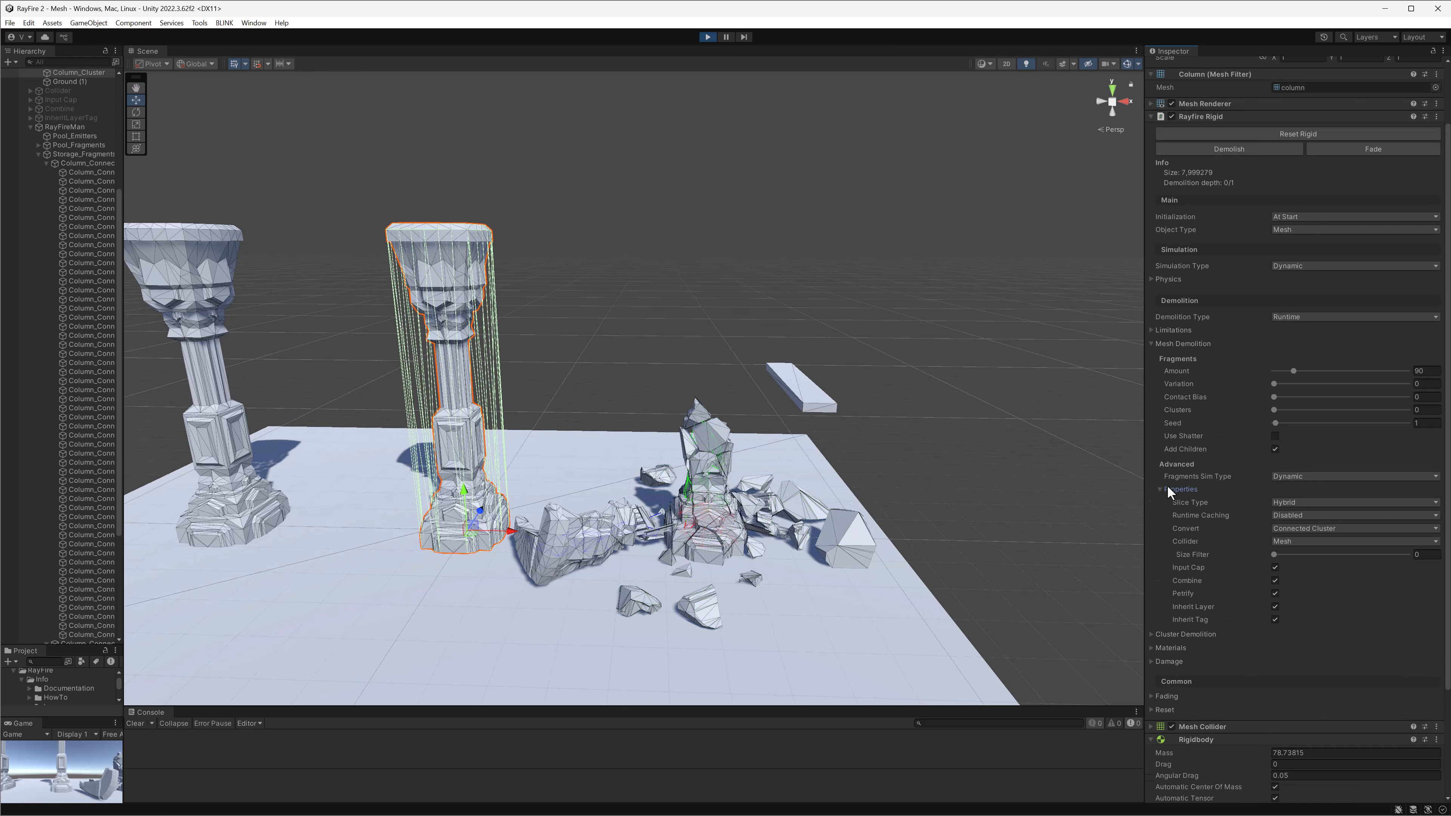
left_click(1294, 529)
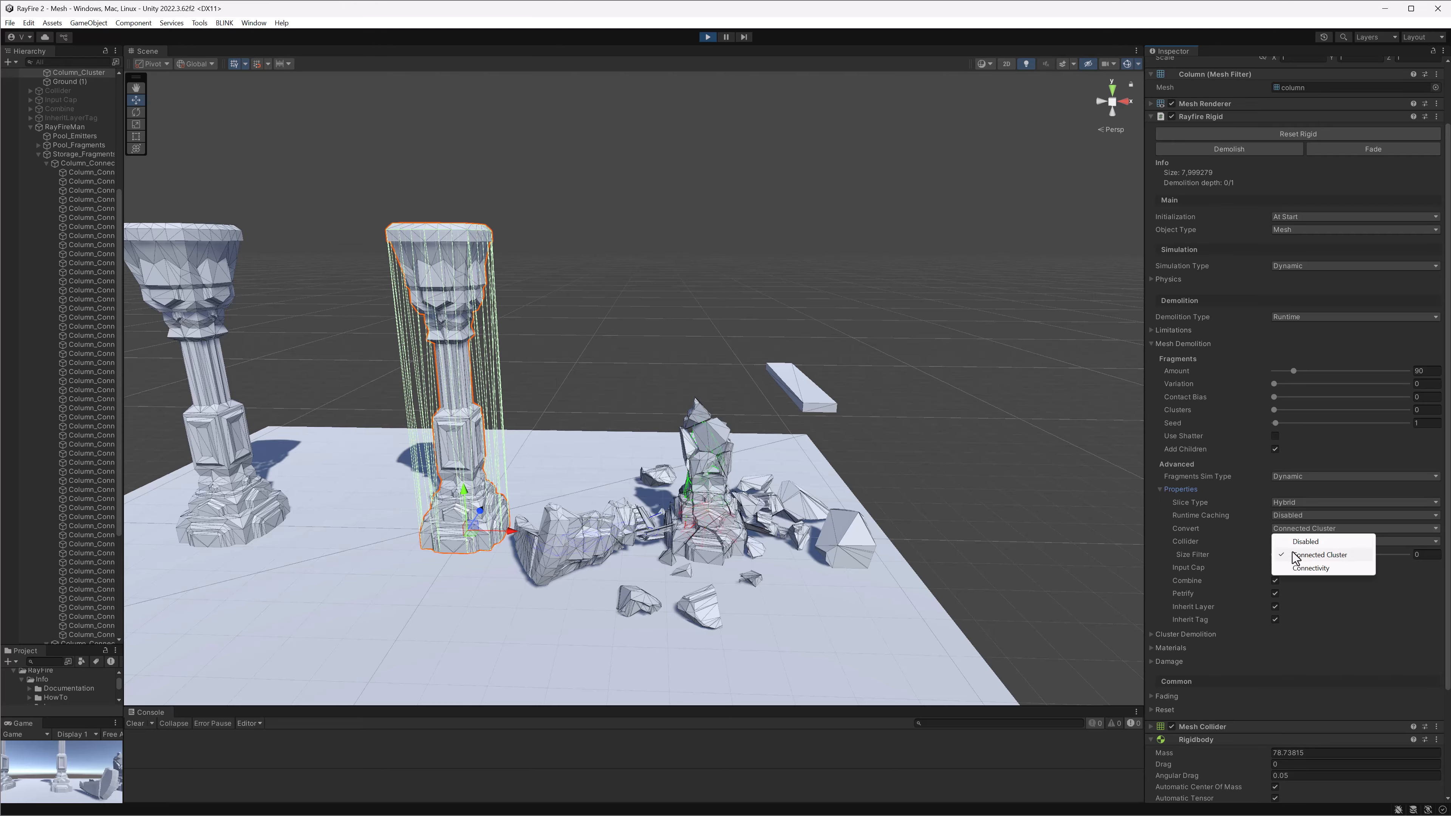
left_click(1314, 554)
left_click(692, 263)
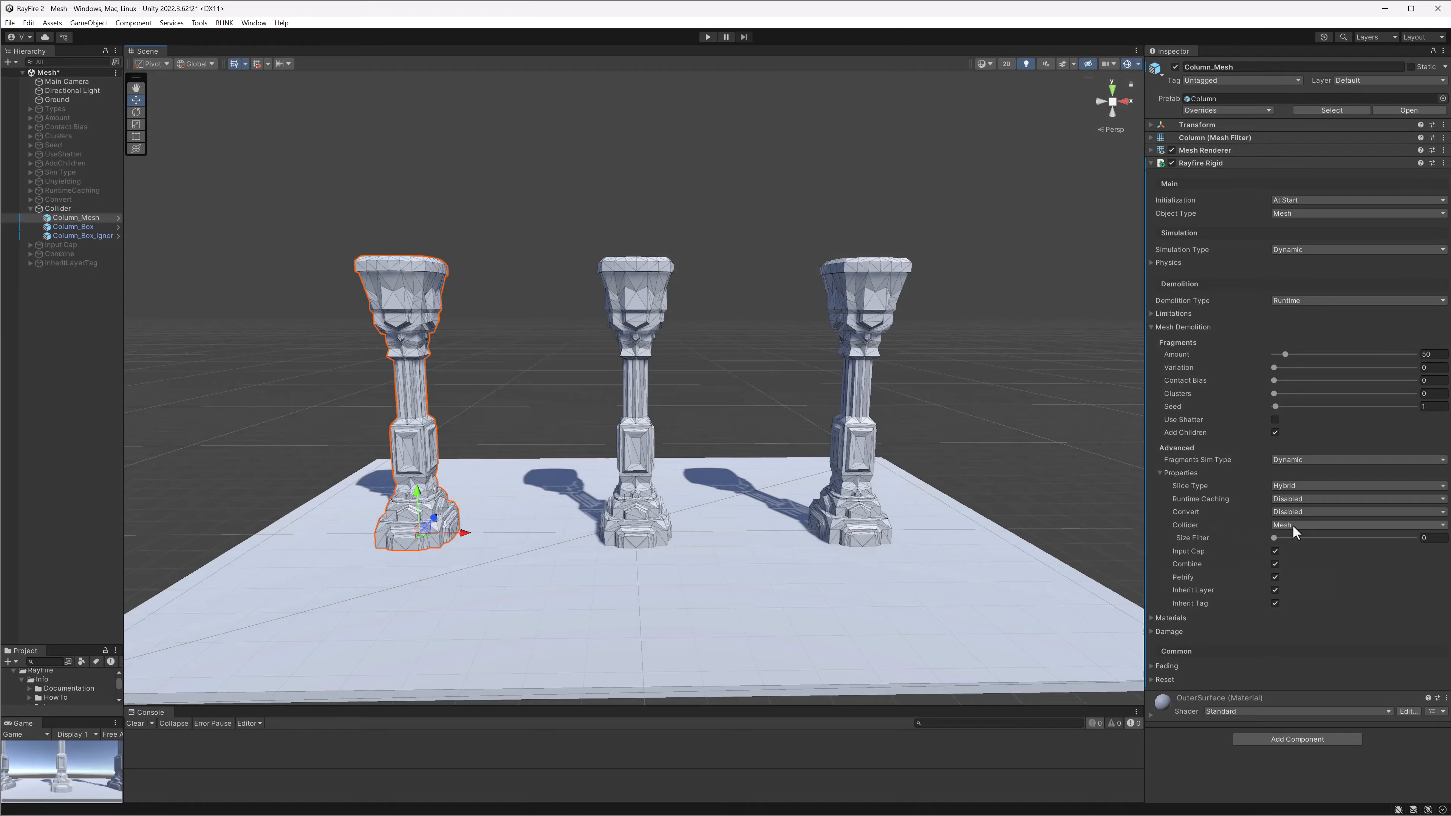
Review the Collider options of Column_Mesh, start Play mode and demolish the column with its Mesh collider setting
left_click(1292, 525)
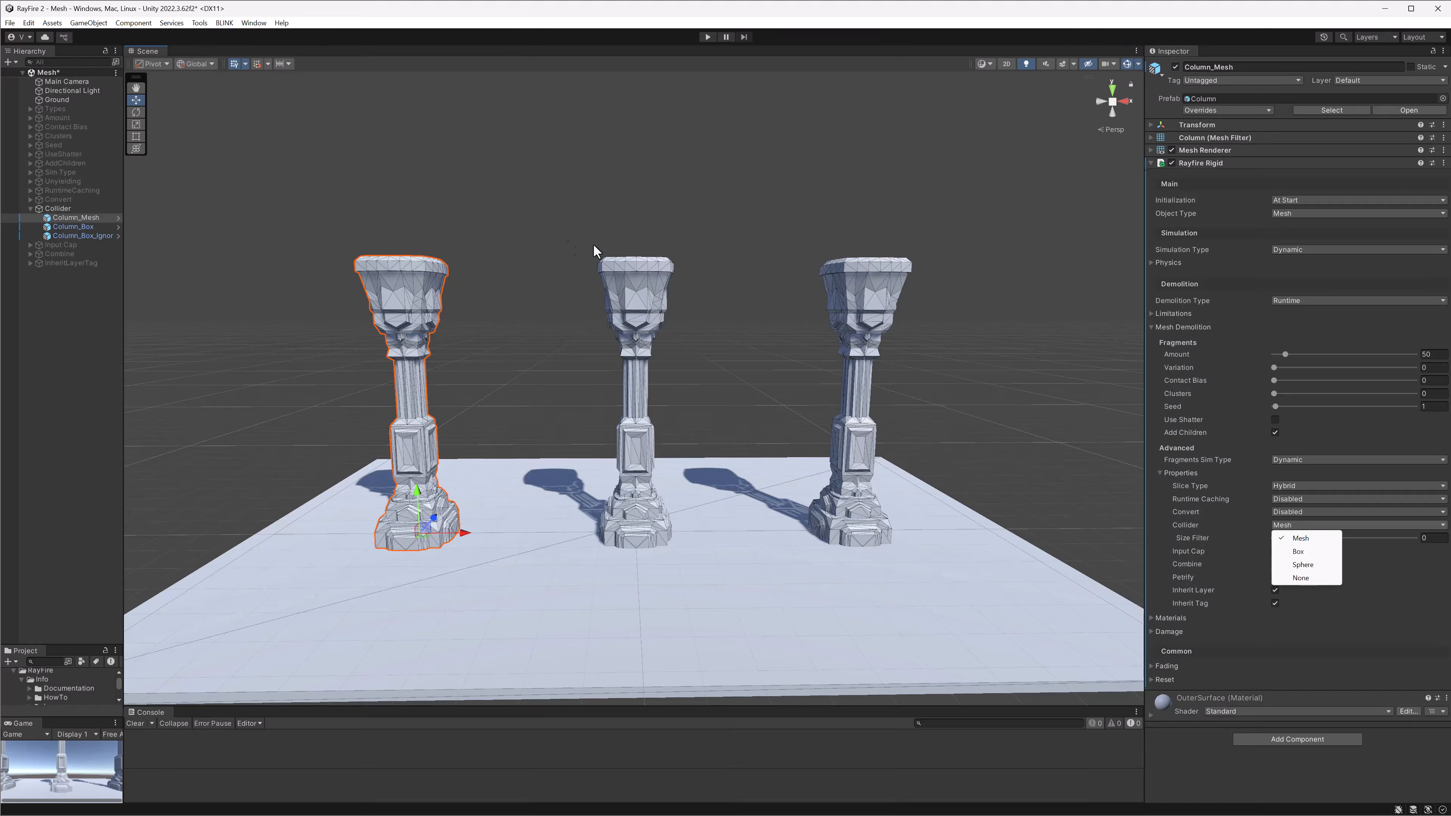
left_click(708, 37)
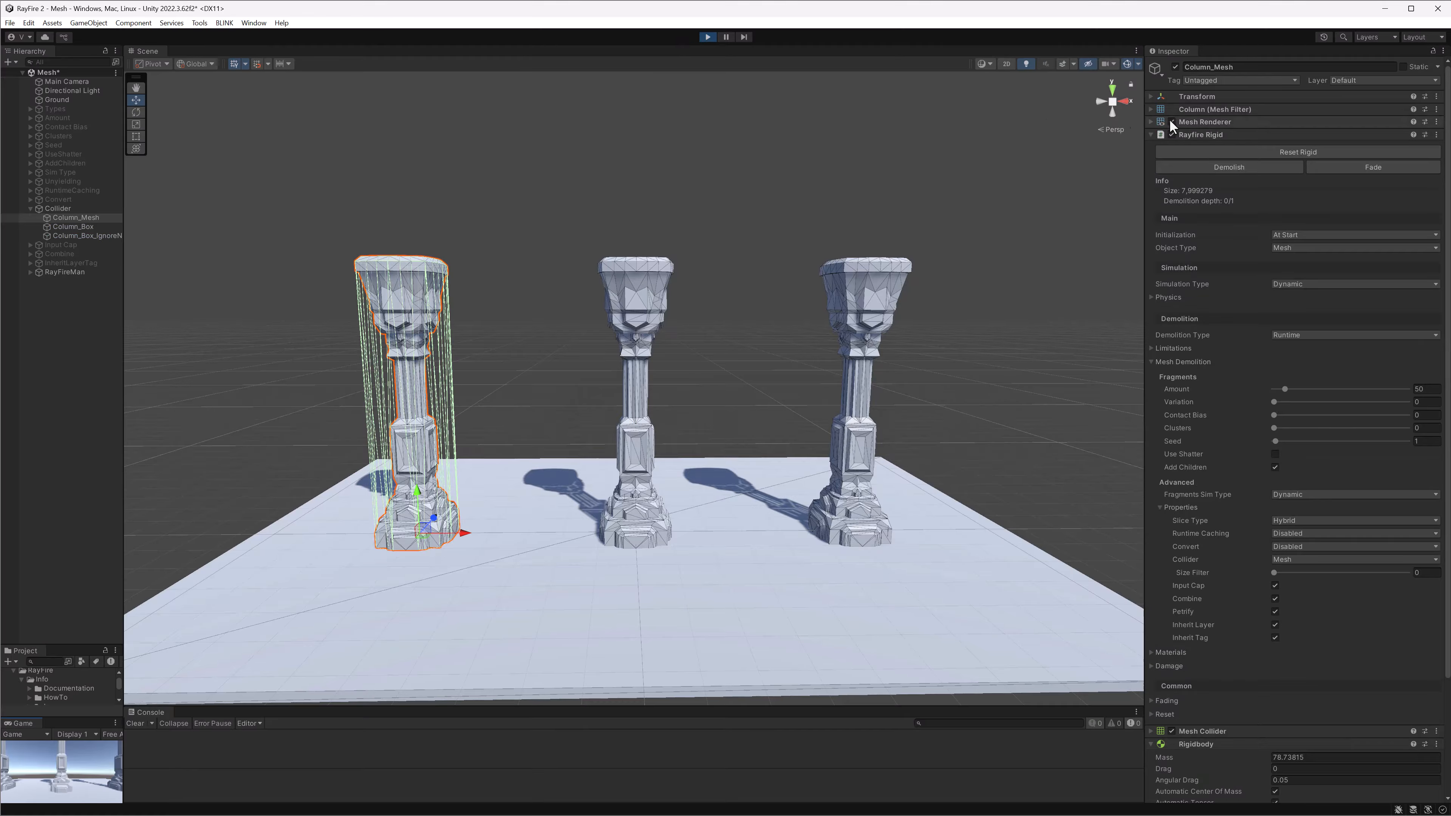
left_click(1210, 165)
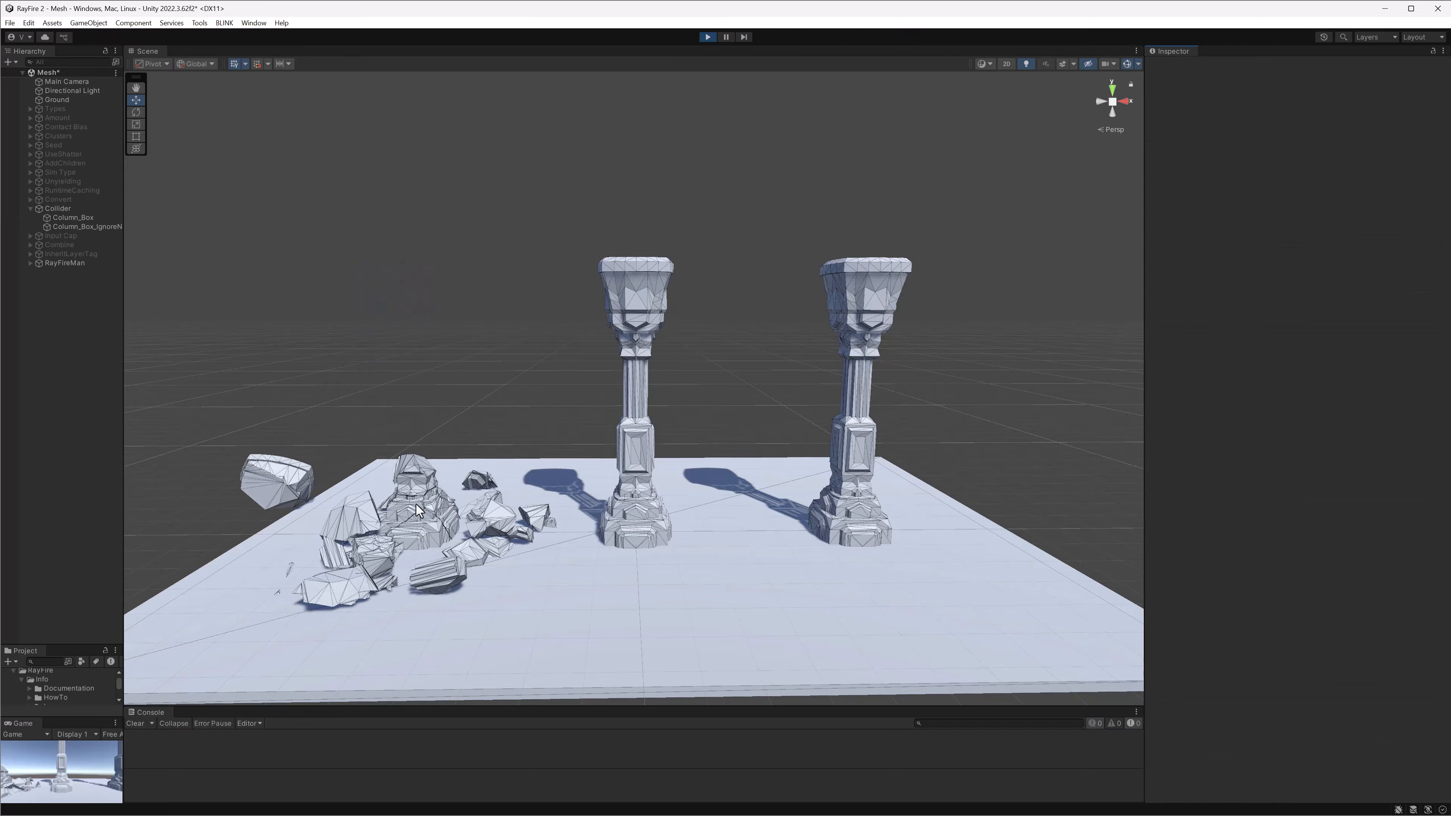
Select a fallen Column_Mesh fragment beside the base, frame it and inspect its mesh collider shape
scroll(419, 511, "down", 2)
left_click(506, 495)
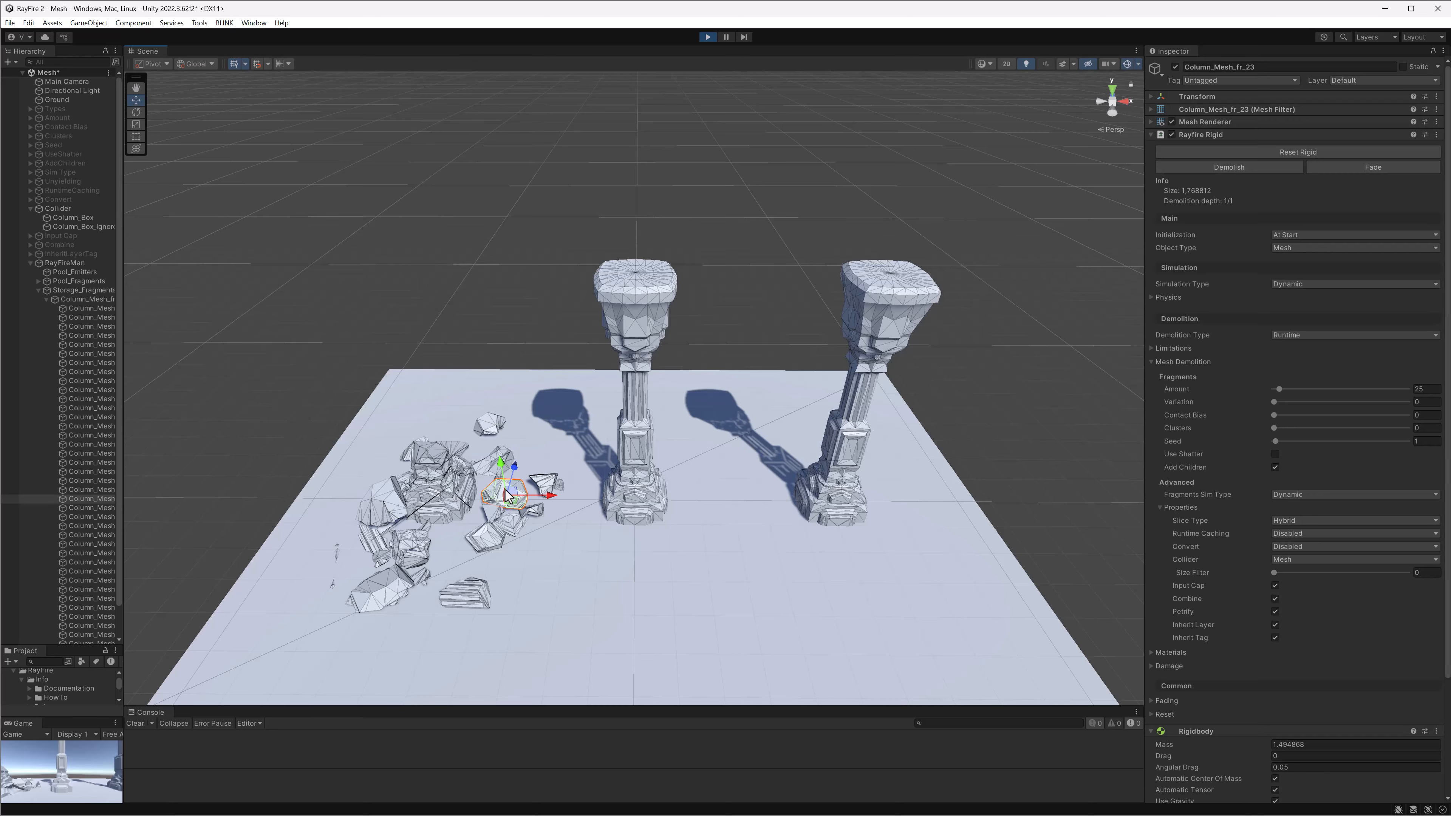
key("f")
left_click_drag(683, 486, 555, 422, "alt")
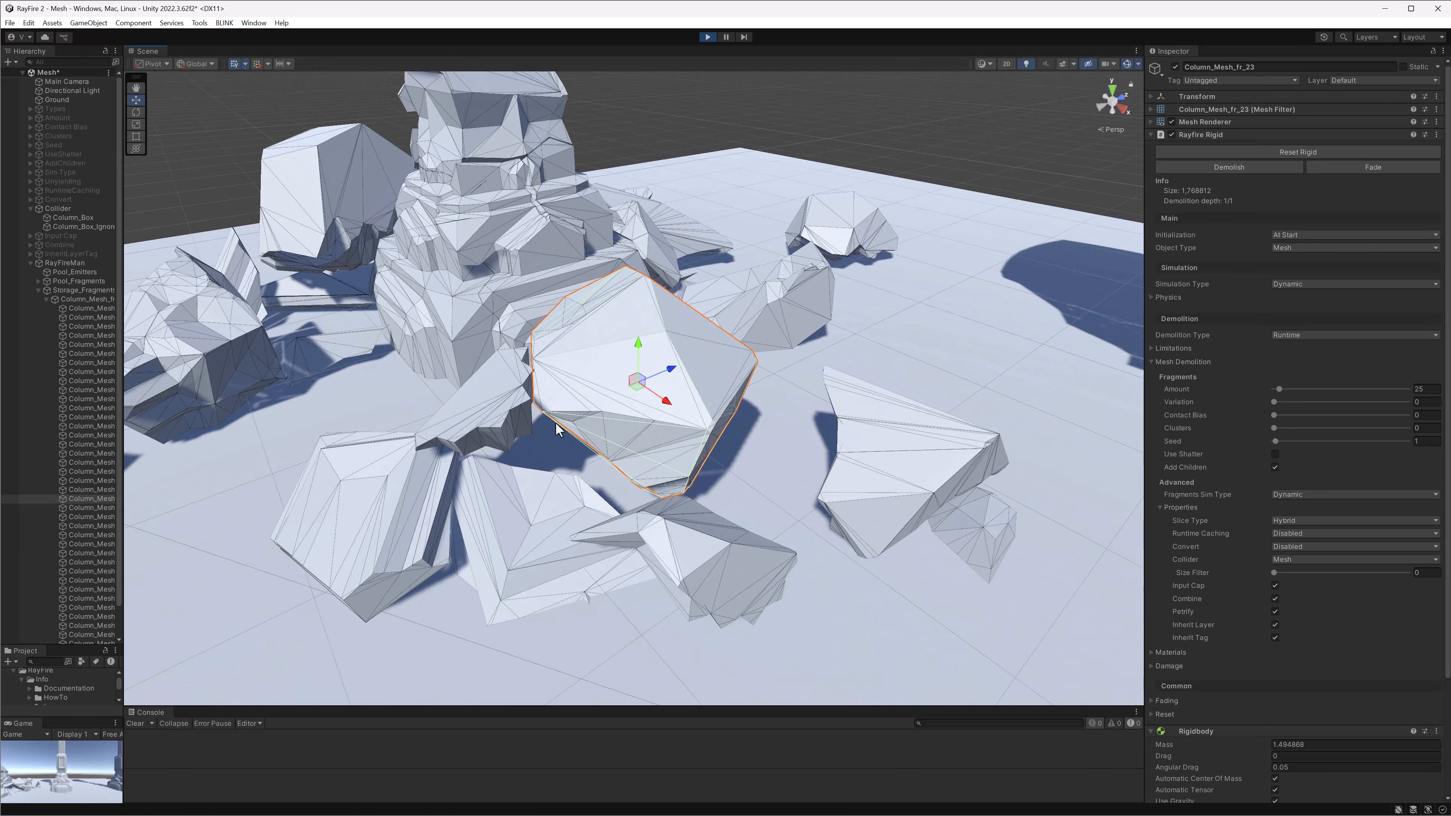
scroll(555, 422, "down", 10)
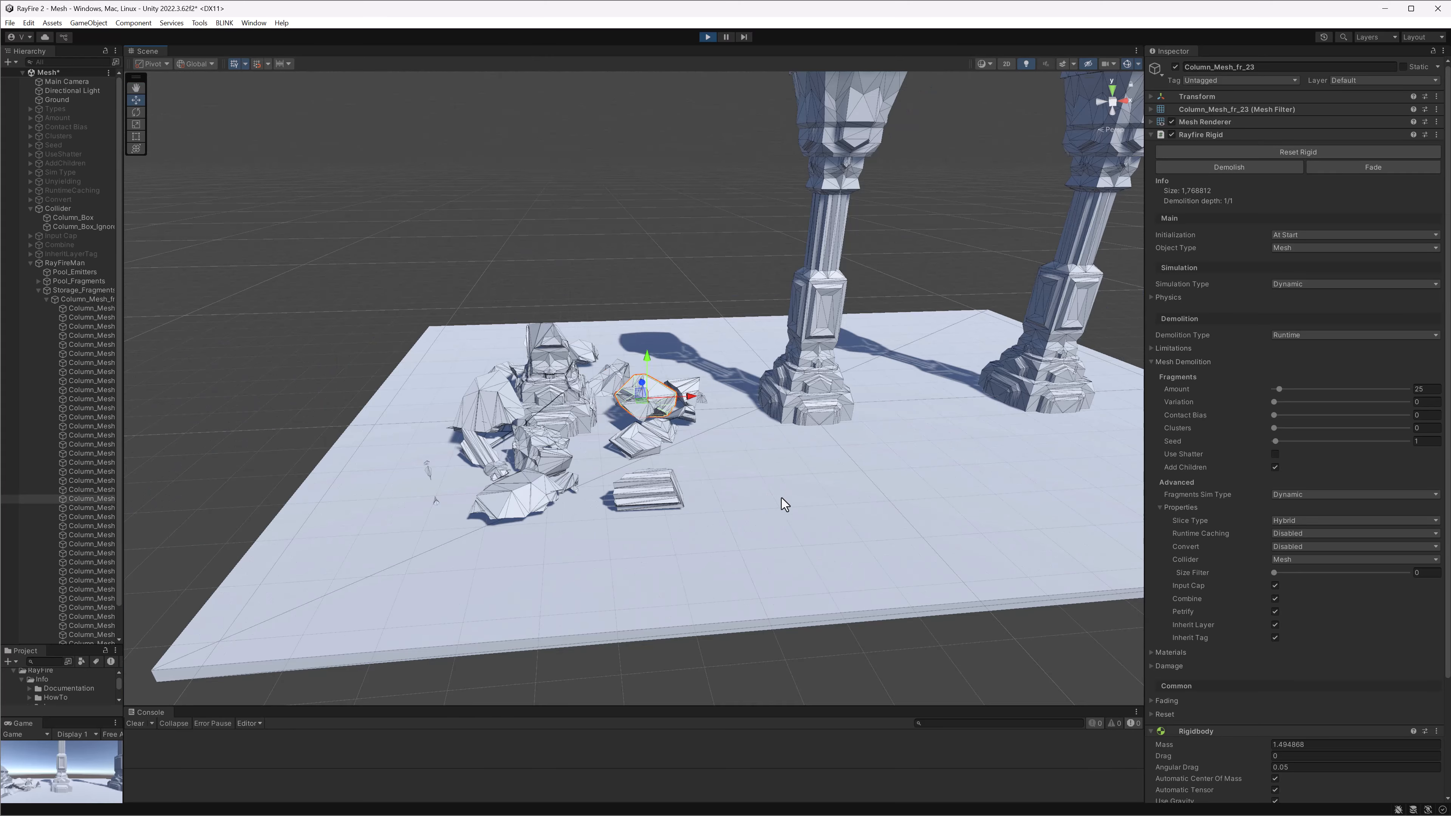
scroll(781, 498, "down", 5)
left_click_drag(826, 450, 644, 470, "alt")
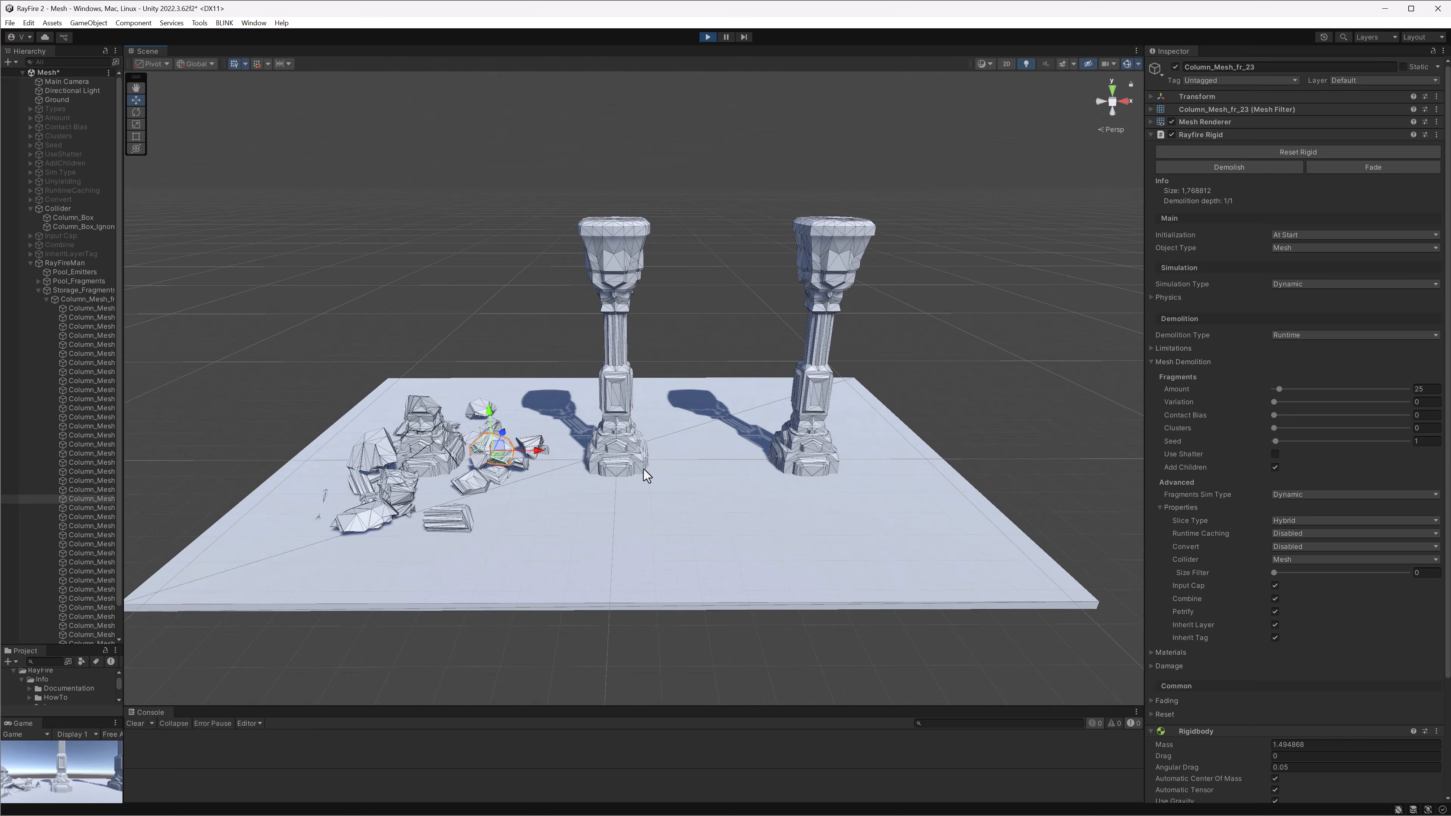
Select Column_Box, pause the simulation and demolish the column with its Box collider setting
left_click(617, 240)
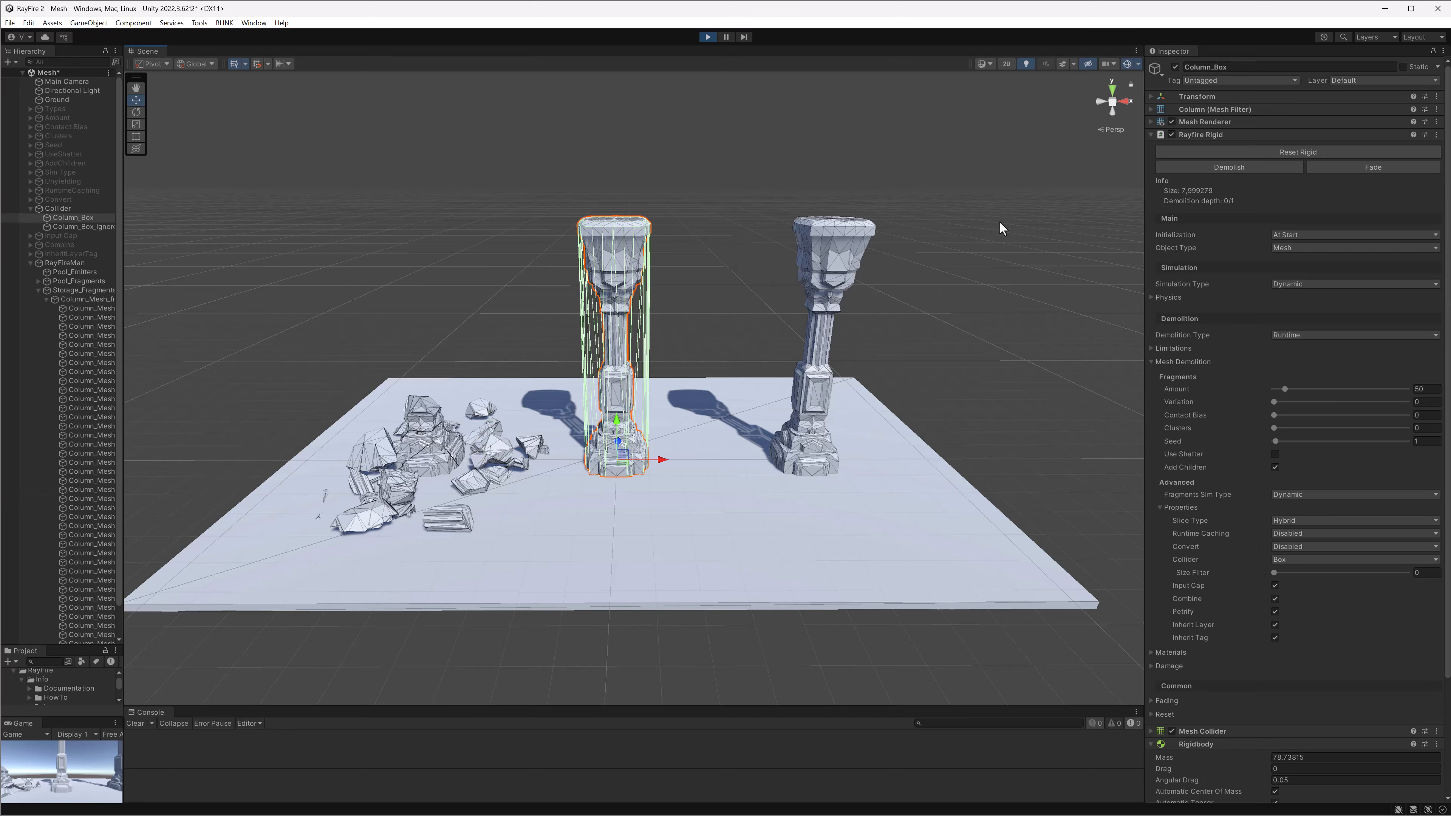
middle_click_drag(796, 188, 780, 243)
left_click(726, 37)
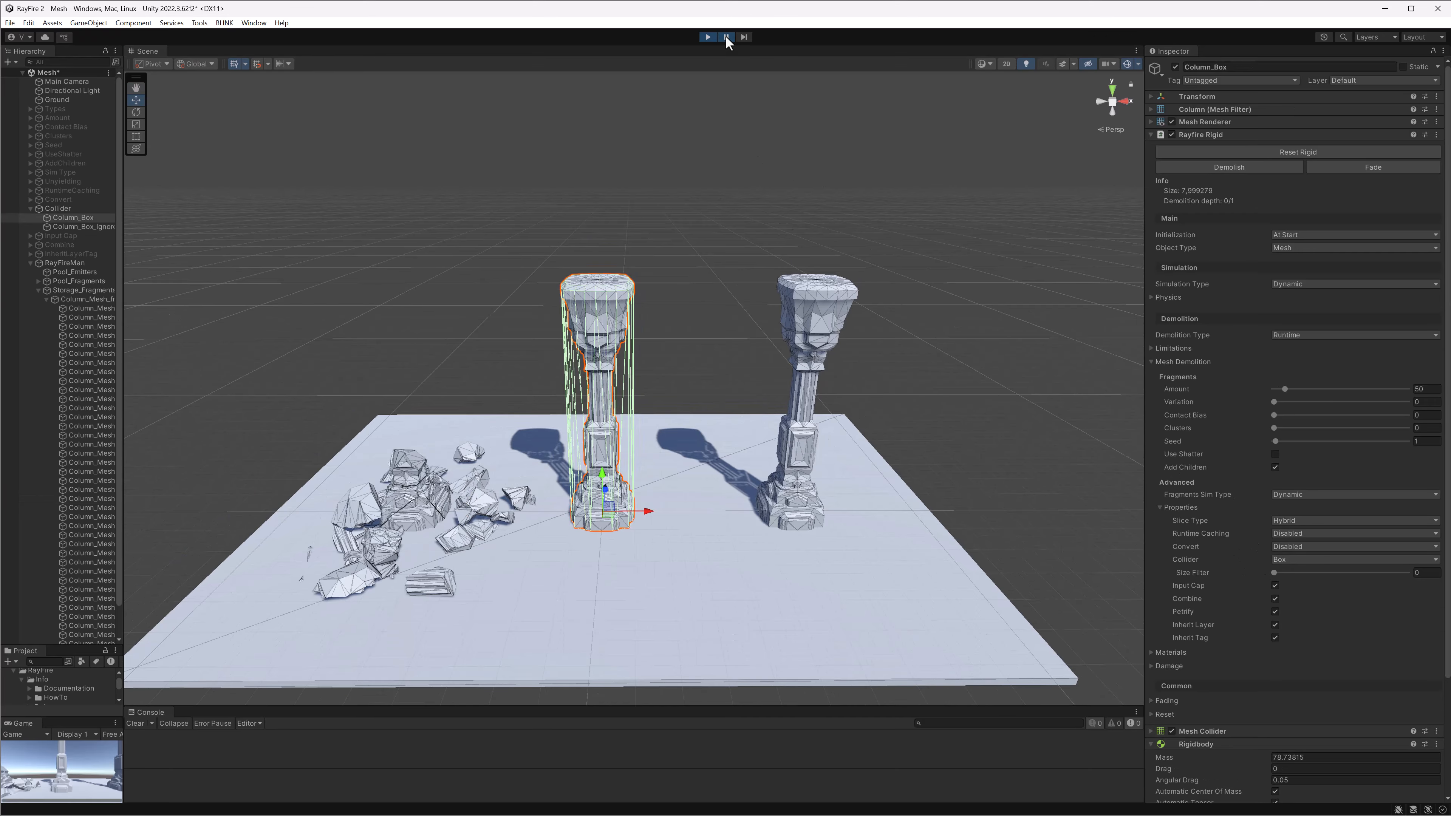
left_click(1228, 167)
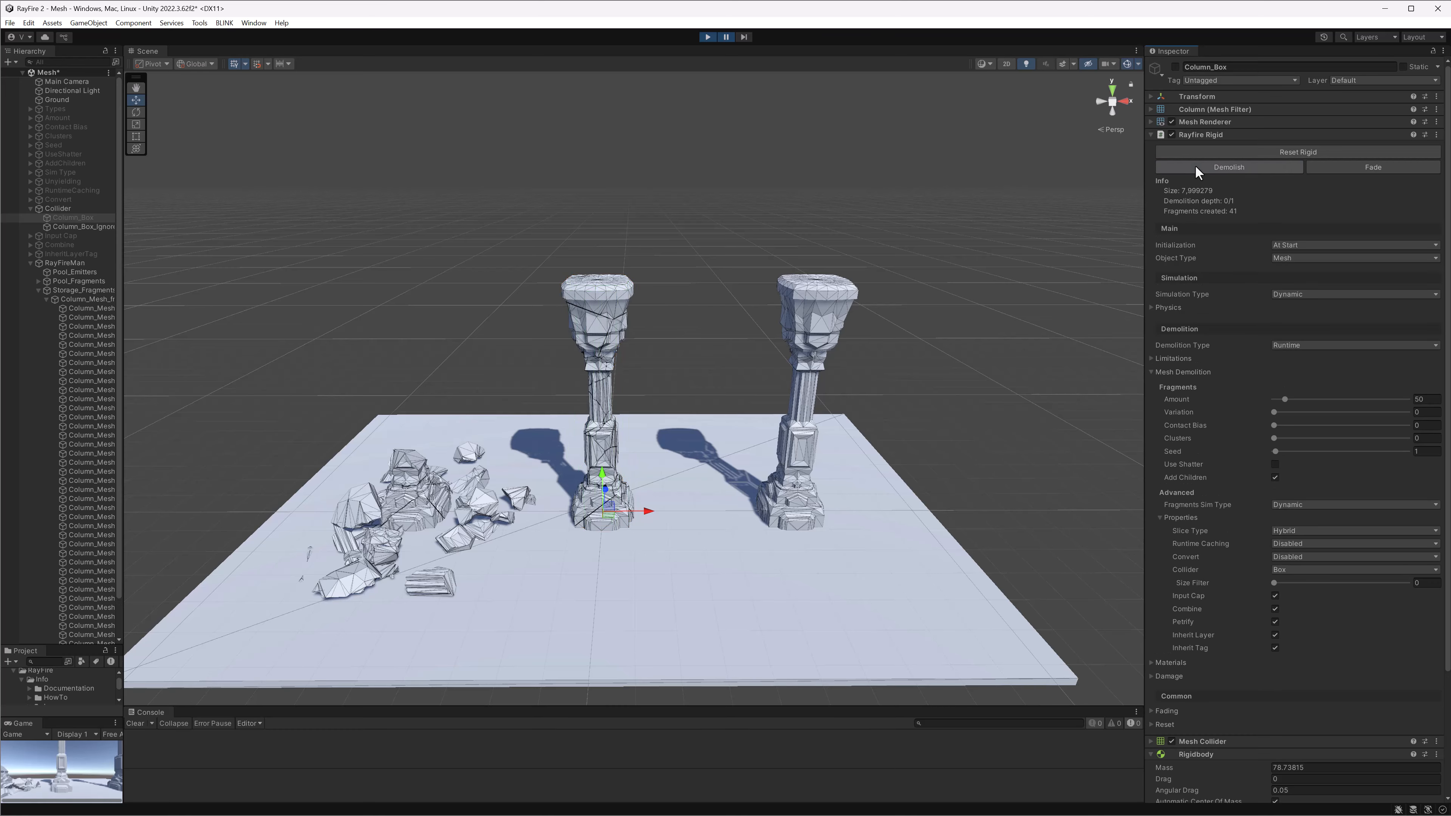
Select the fragments in the upper part of the demolished Column_Box together and examine their overlapping box colliders
left_click_drag(480, 231, 650, 373)
scroll(525, 212, "up", 6)
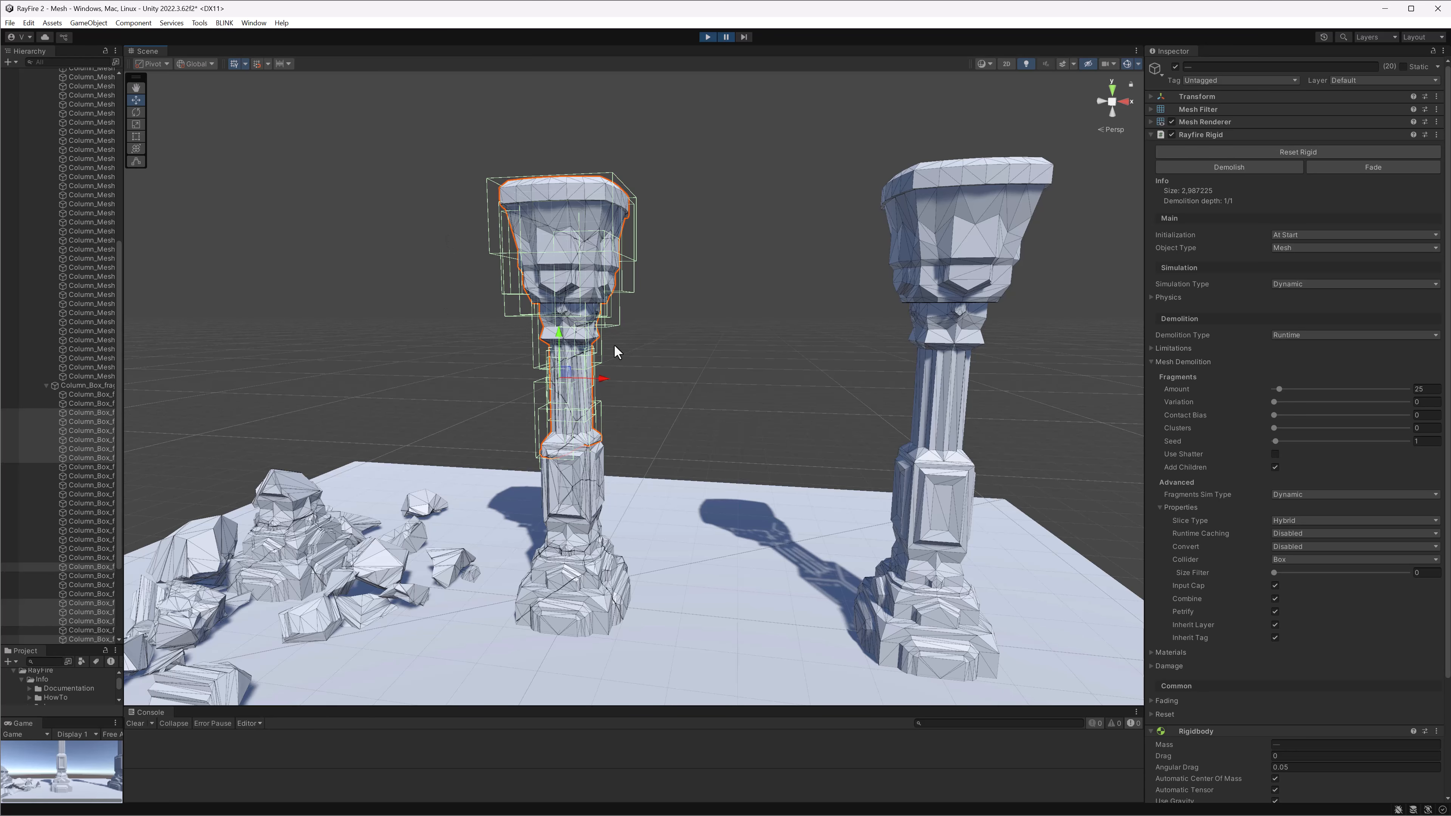
left_click_drag(604, 390, 602, 351, "alt")
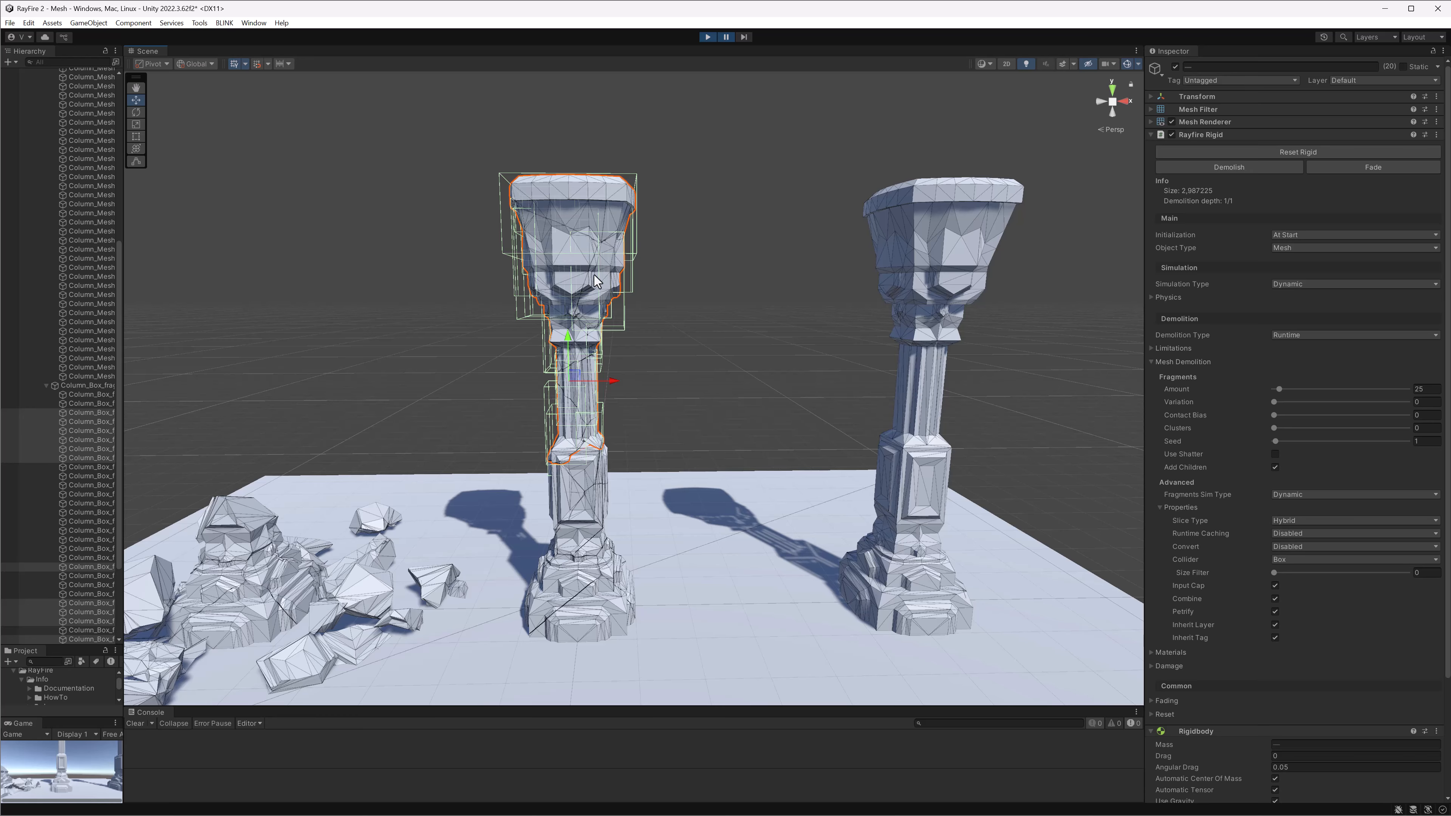
scroll(598, 270, "down", 5)
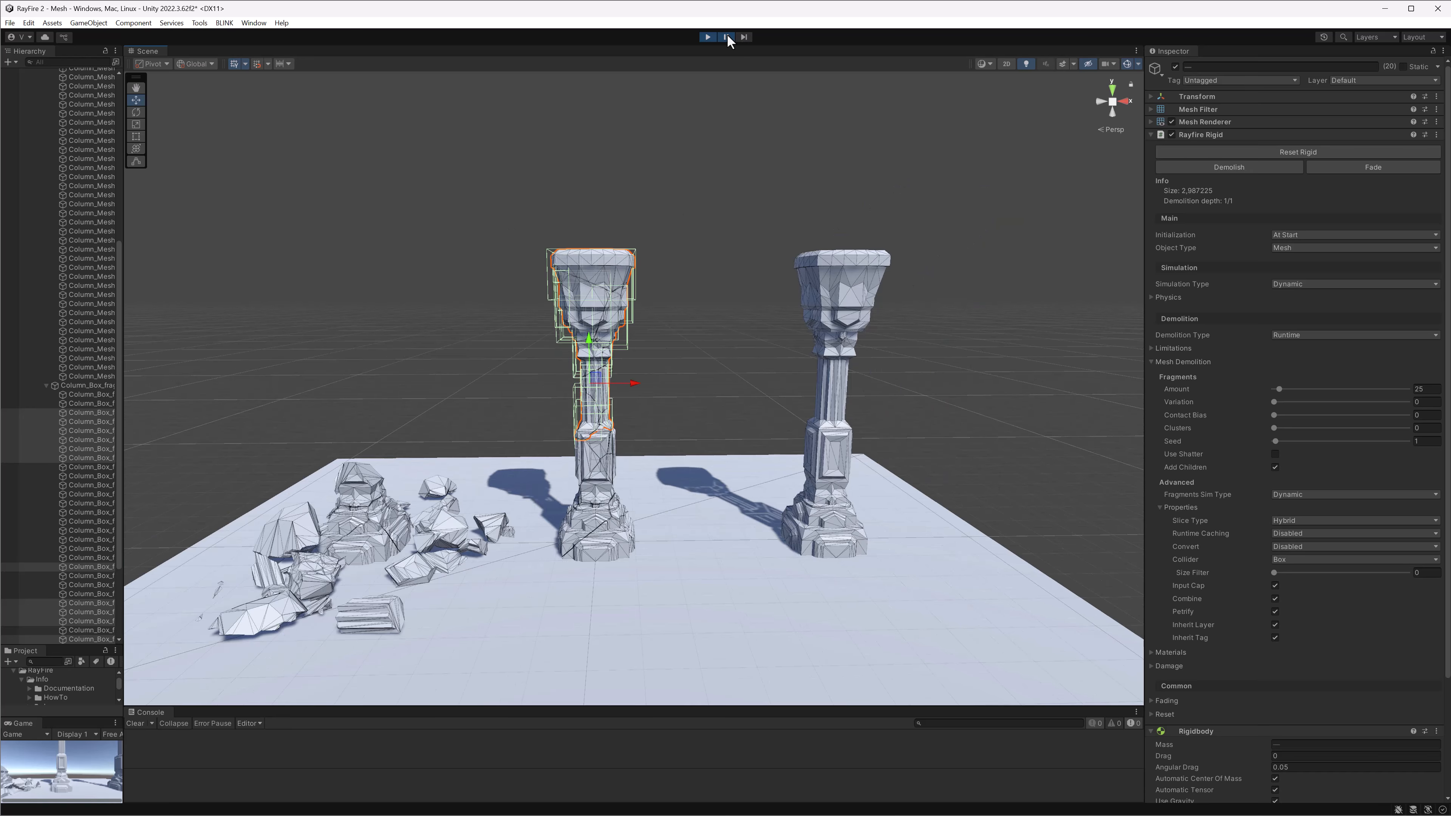
Resume the simulation so the Column_Box fragments move apart, and clear the fragment selection
left_click(727, 37)
scroll(659, 265, "down", 5)
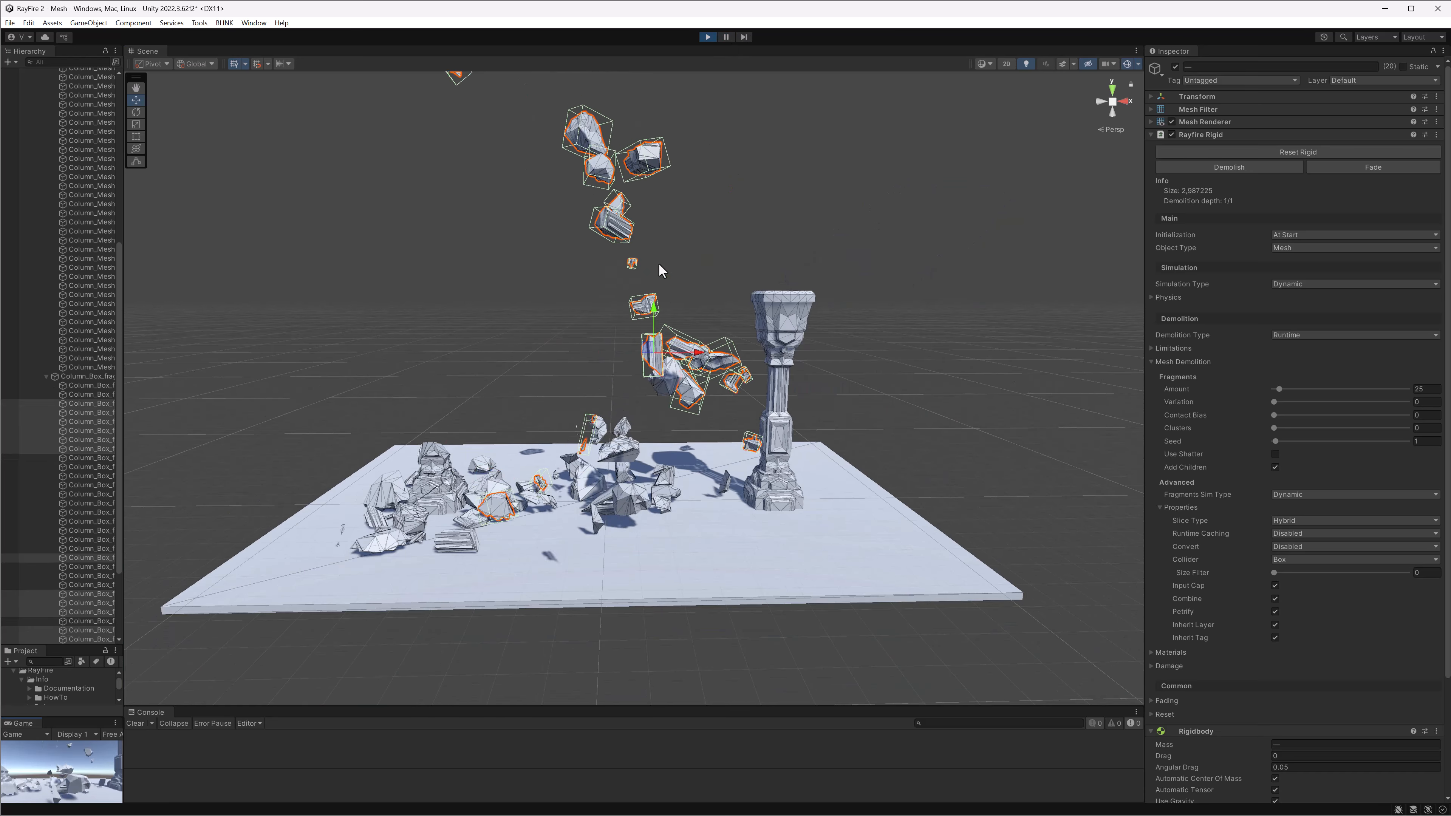
left_click(640, 313)
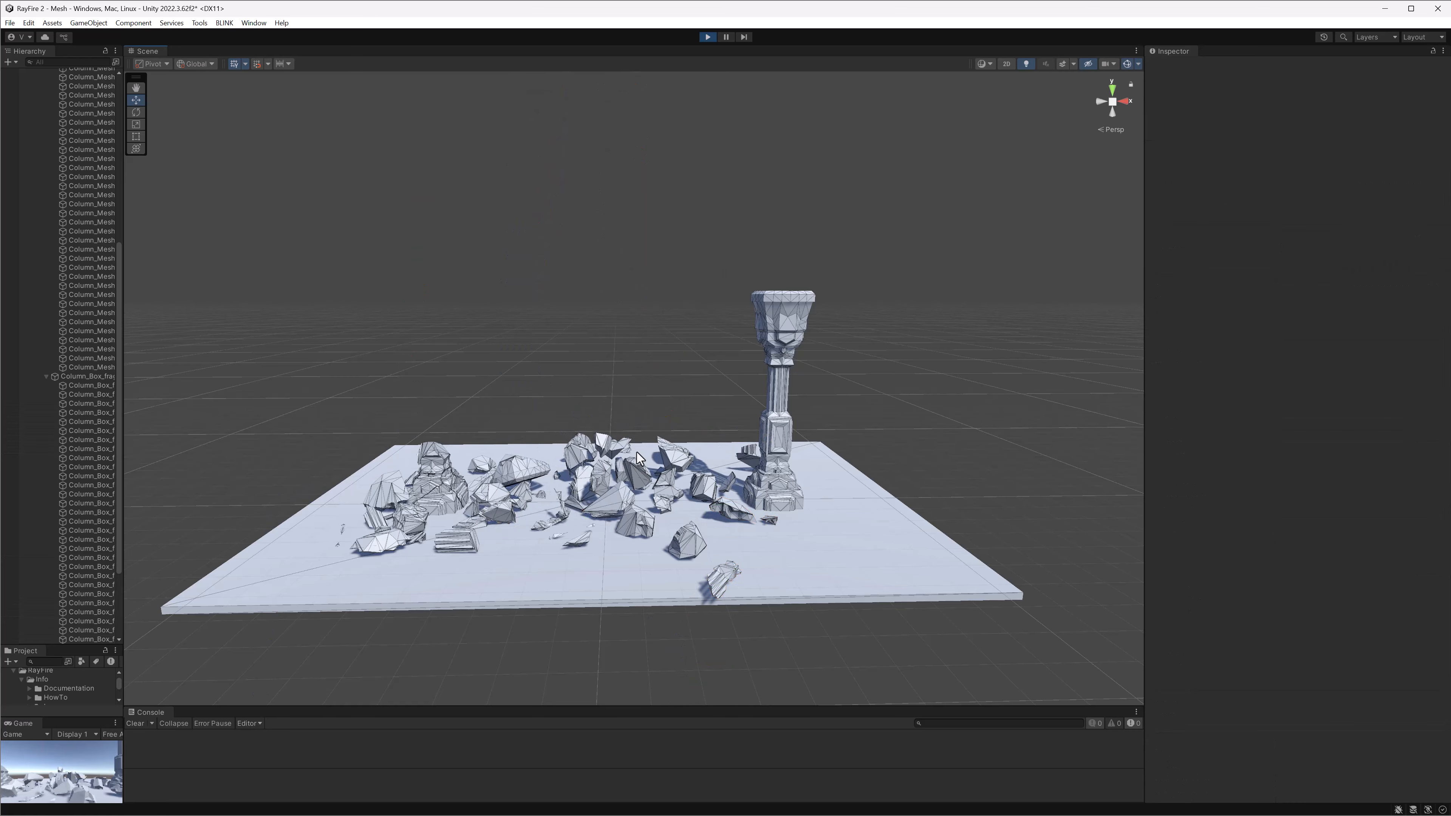
Select and frame Column_Box_IgnoreNear, set its fragment Collider to Box, and check Ignore Near in its Physics properties
middle_click_drag(796, 390, 685, 395)
left_click(684, 354)
key("f")
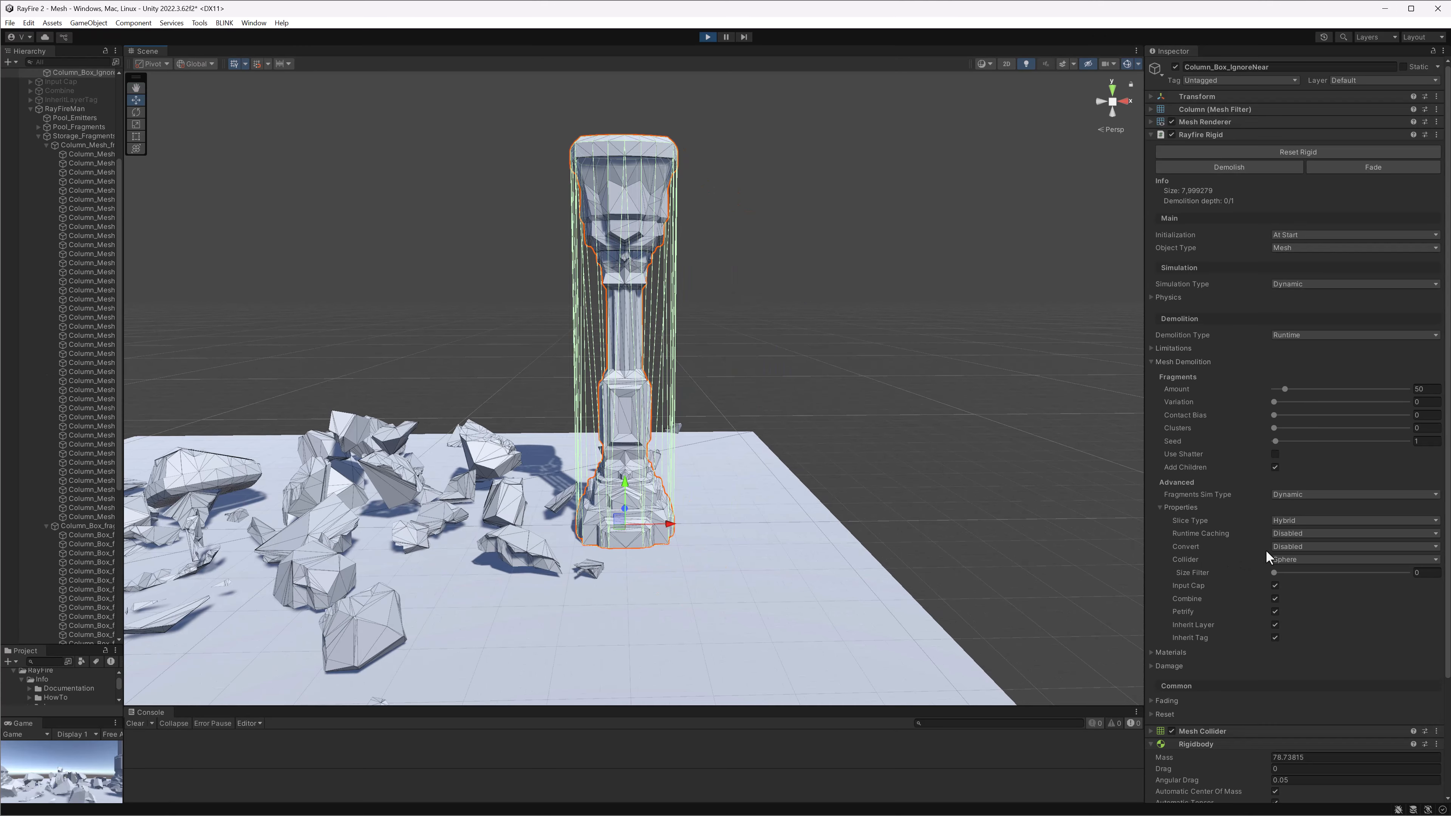
left_click(1286, 561)
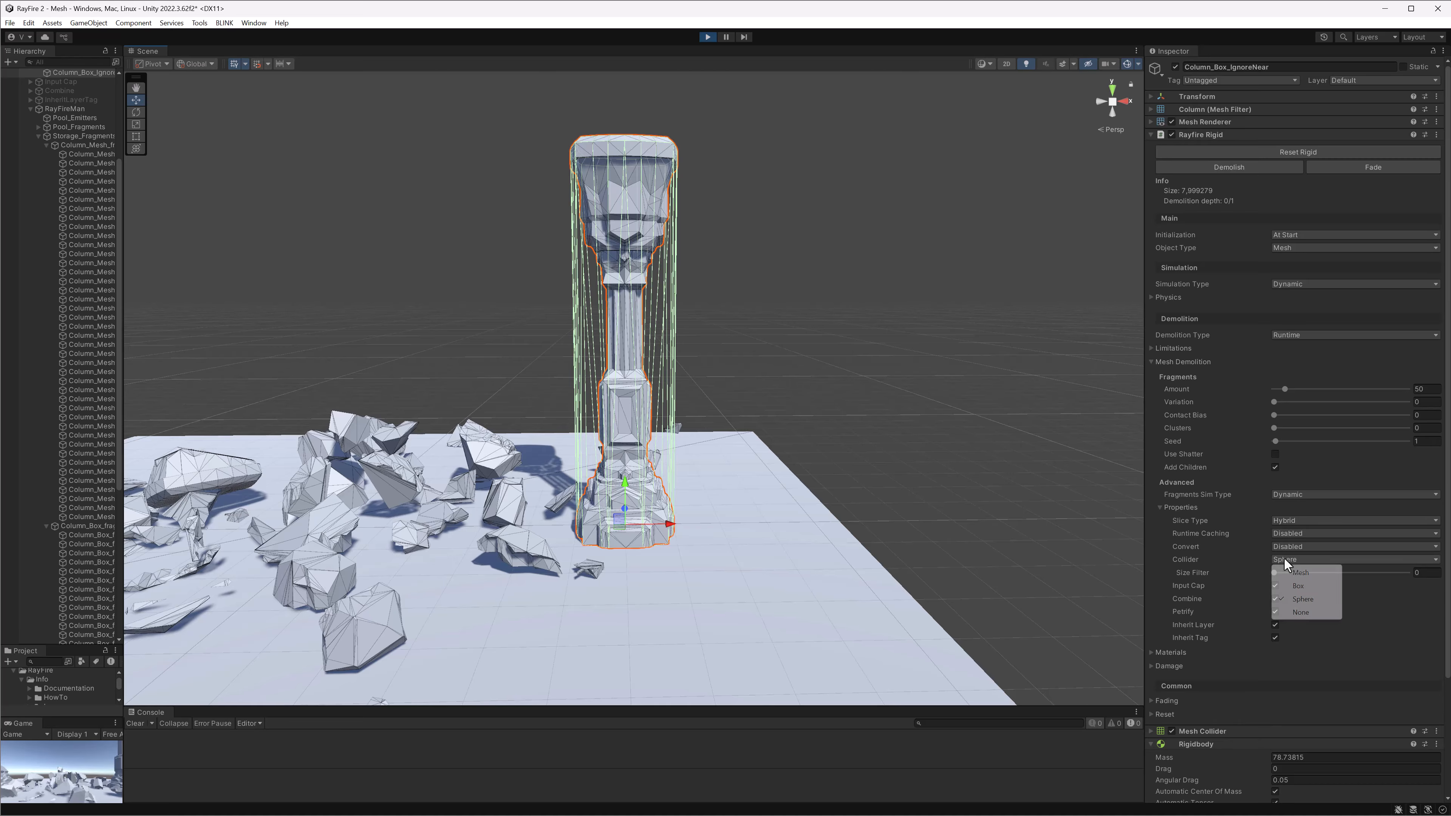
left_click(1301, 585)
left_click(1169, 297)
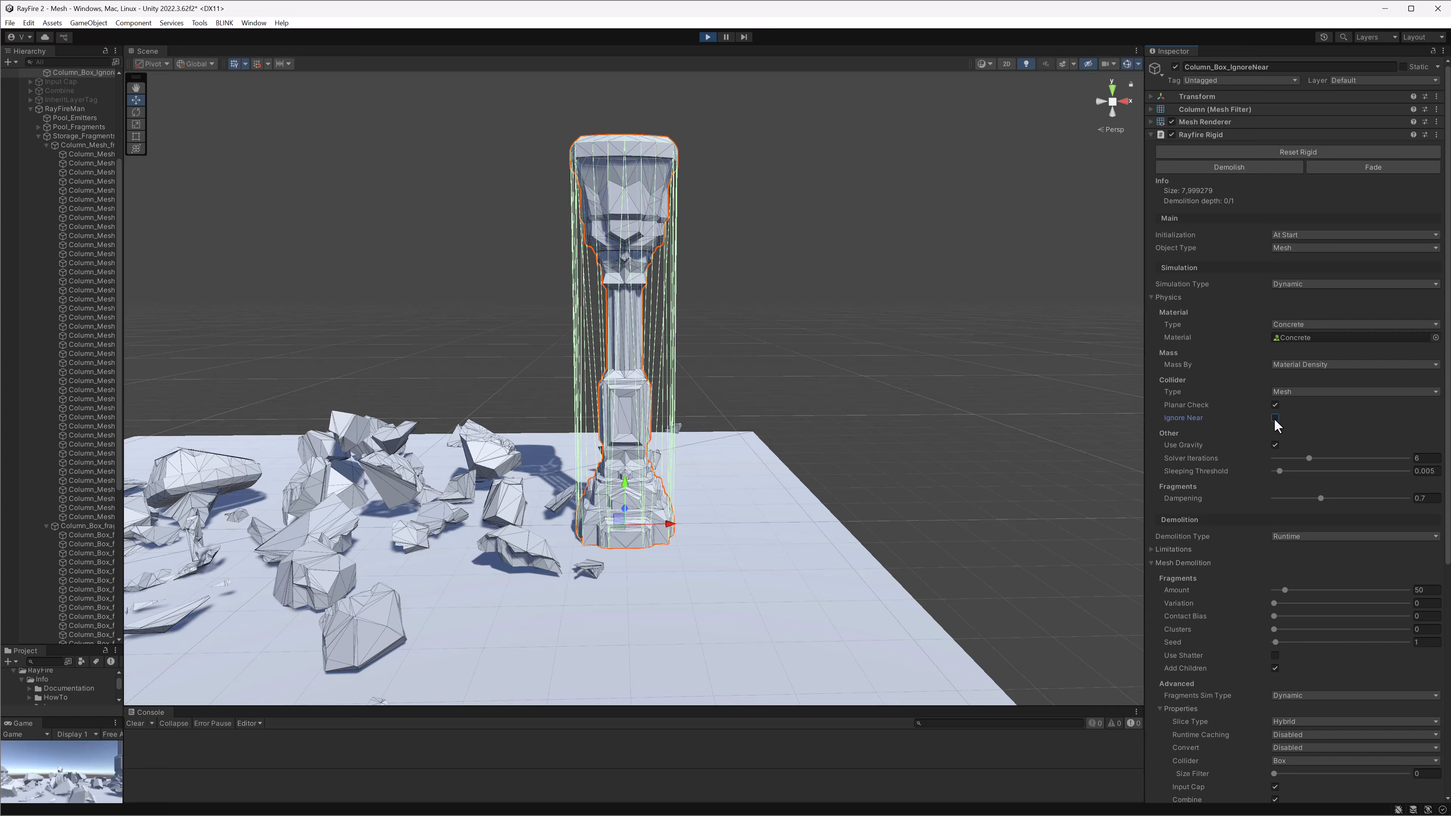
Pause the simulation, demolish Column_Box_IgnoreNear, and select its upper fragments together to examine their box colliders
left_click(727, 42)
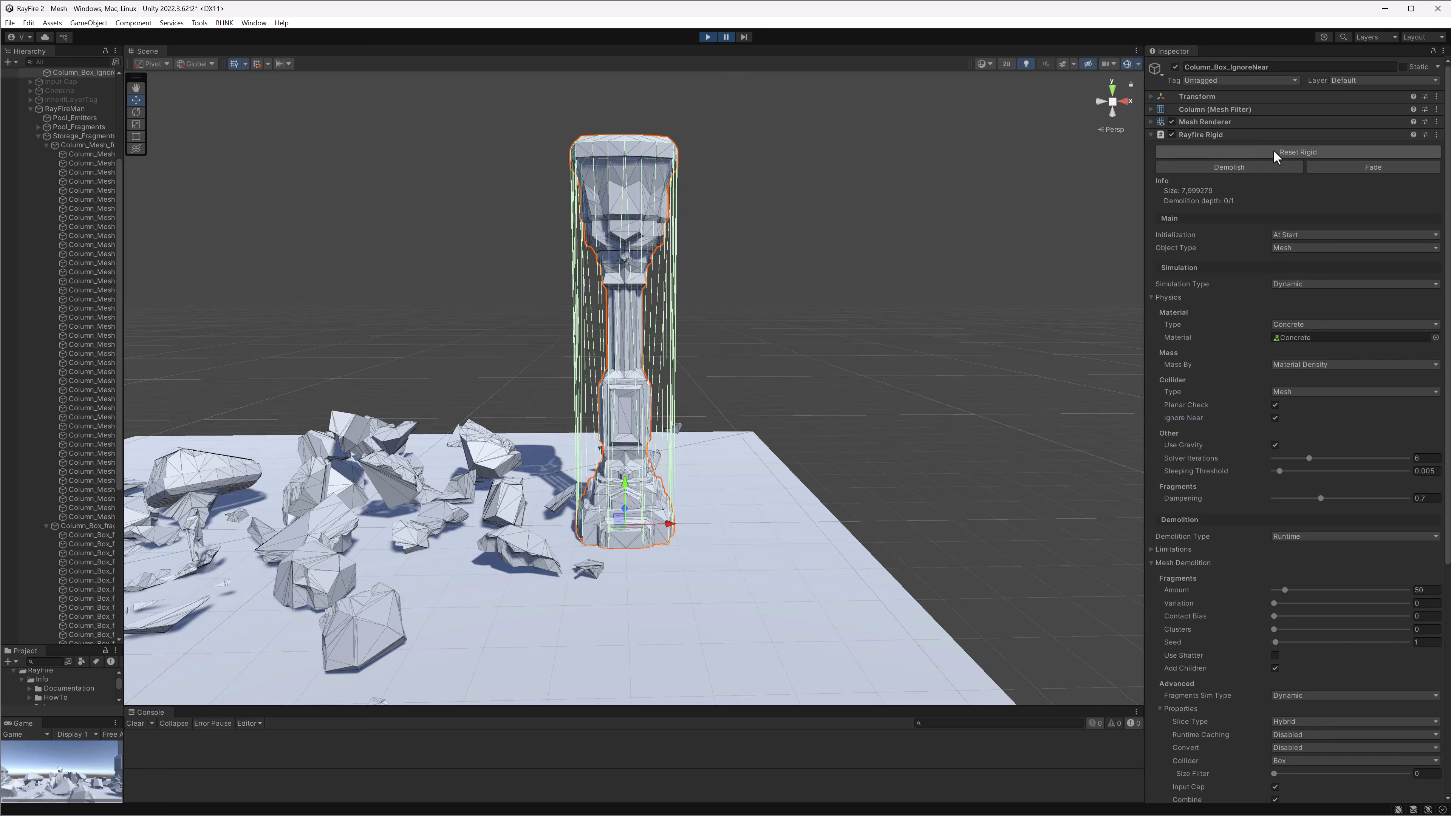
left_click(1274, 168)
left_click_drag(515, 112, 717, 365)
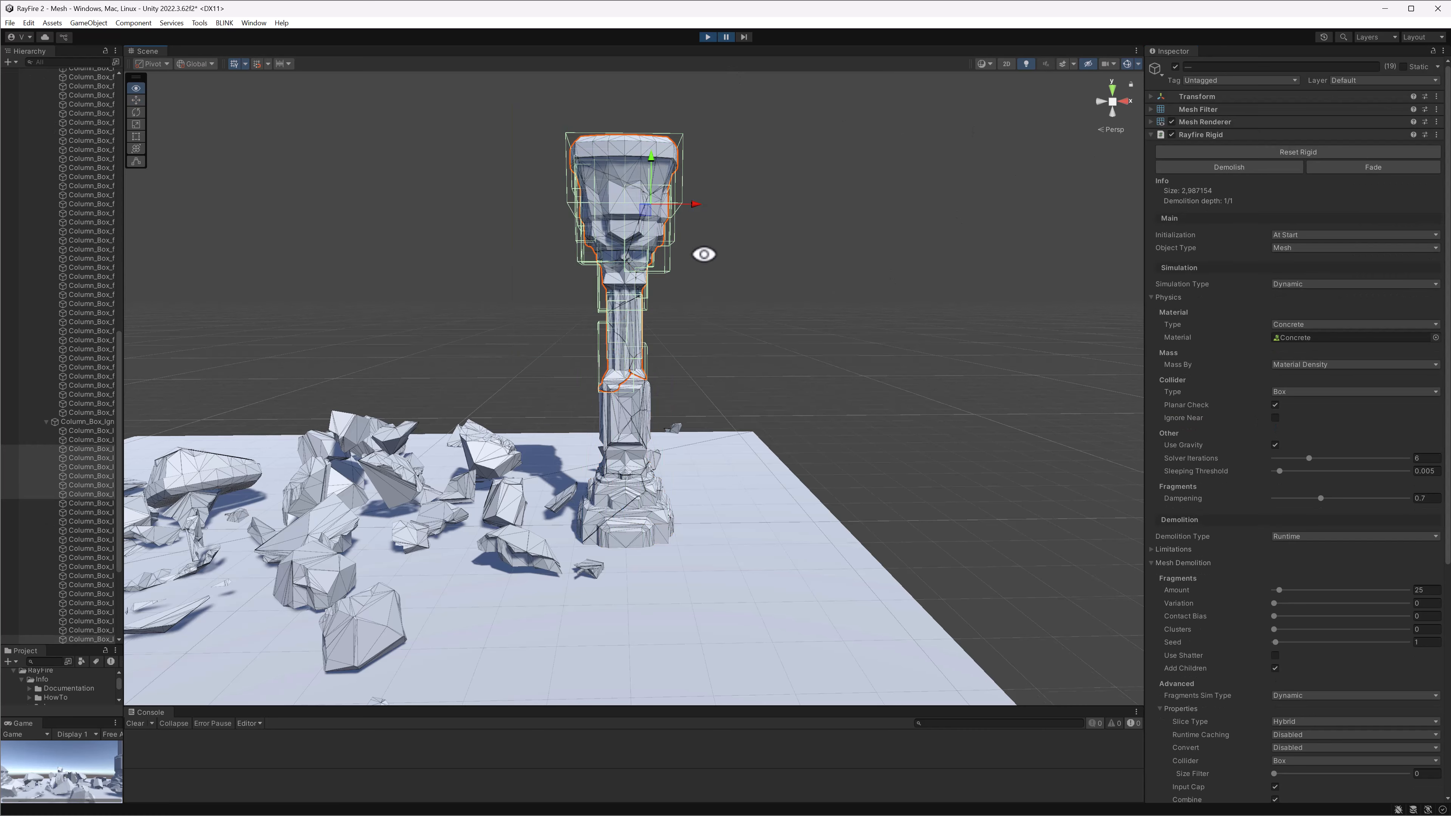
left_click_drag(705, 253, 661, 178, "alt")
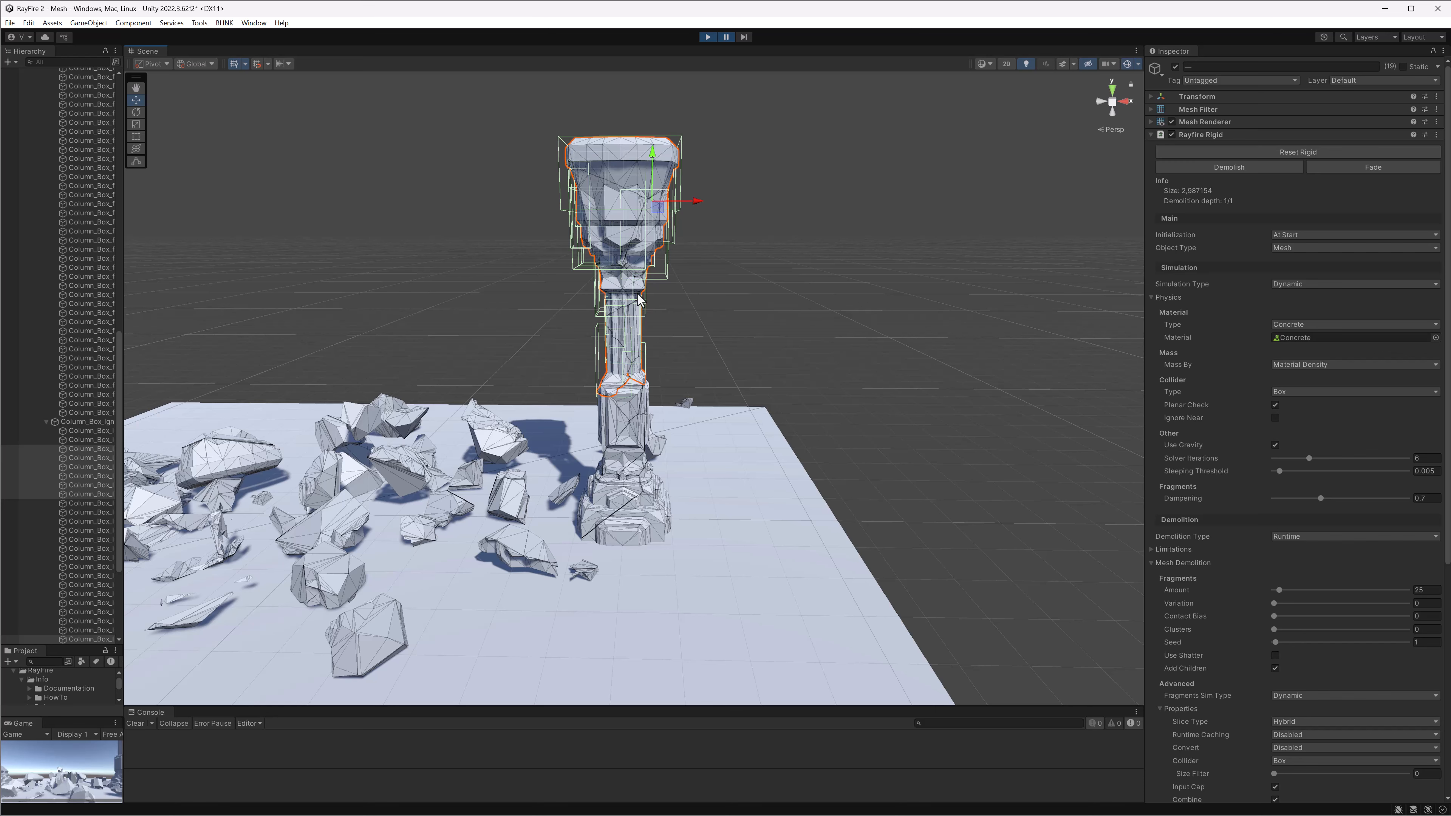
left_click_drag(638, 325, 662, 301, "alt")
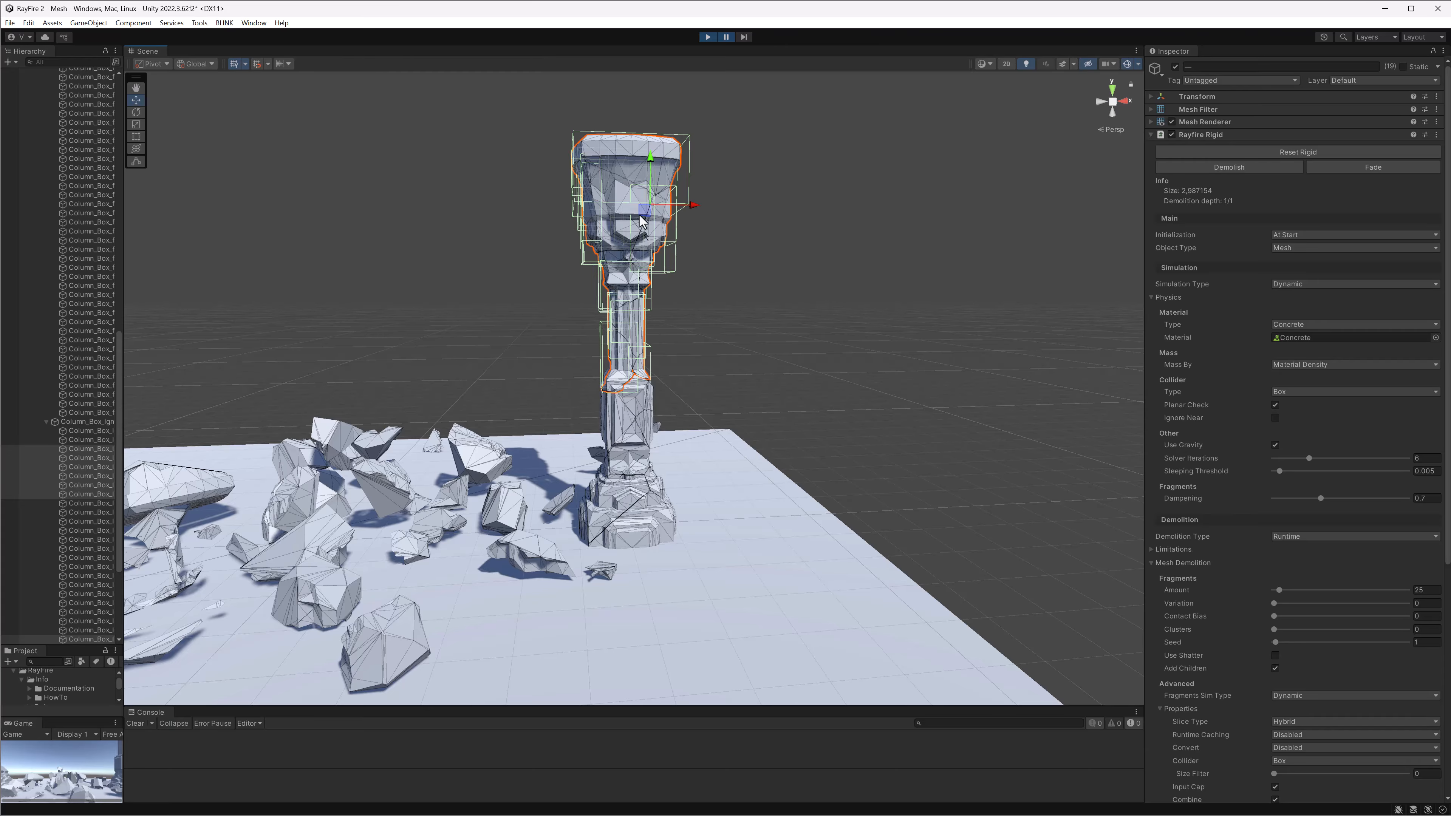
Resume the simulation so the Column_Box_IgnoreNear fragments fall, clear the selection and compare the collapsed columns
left_click(726, 36)
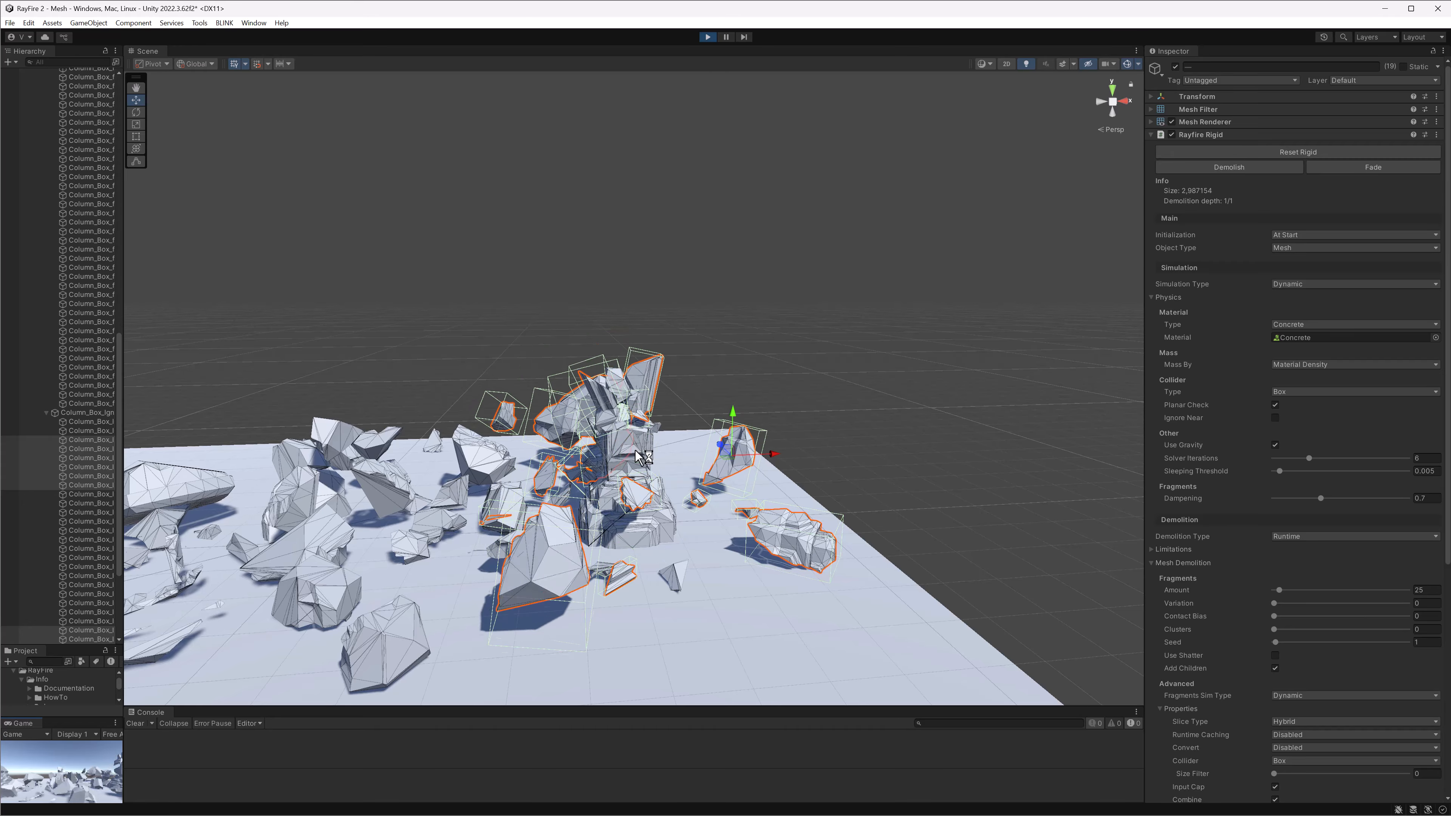
left_click_drag(634, 443, 601, 490, "alt")
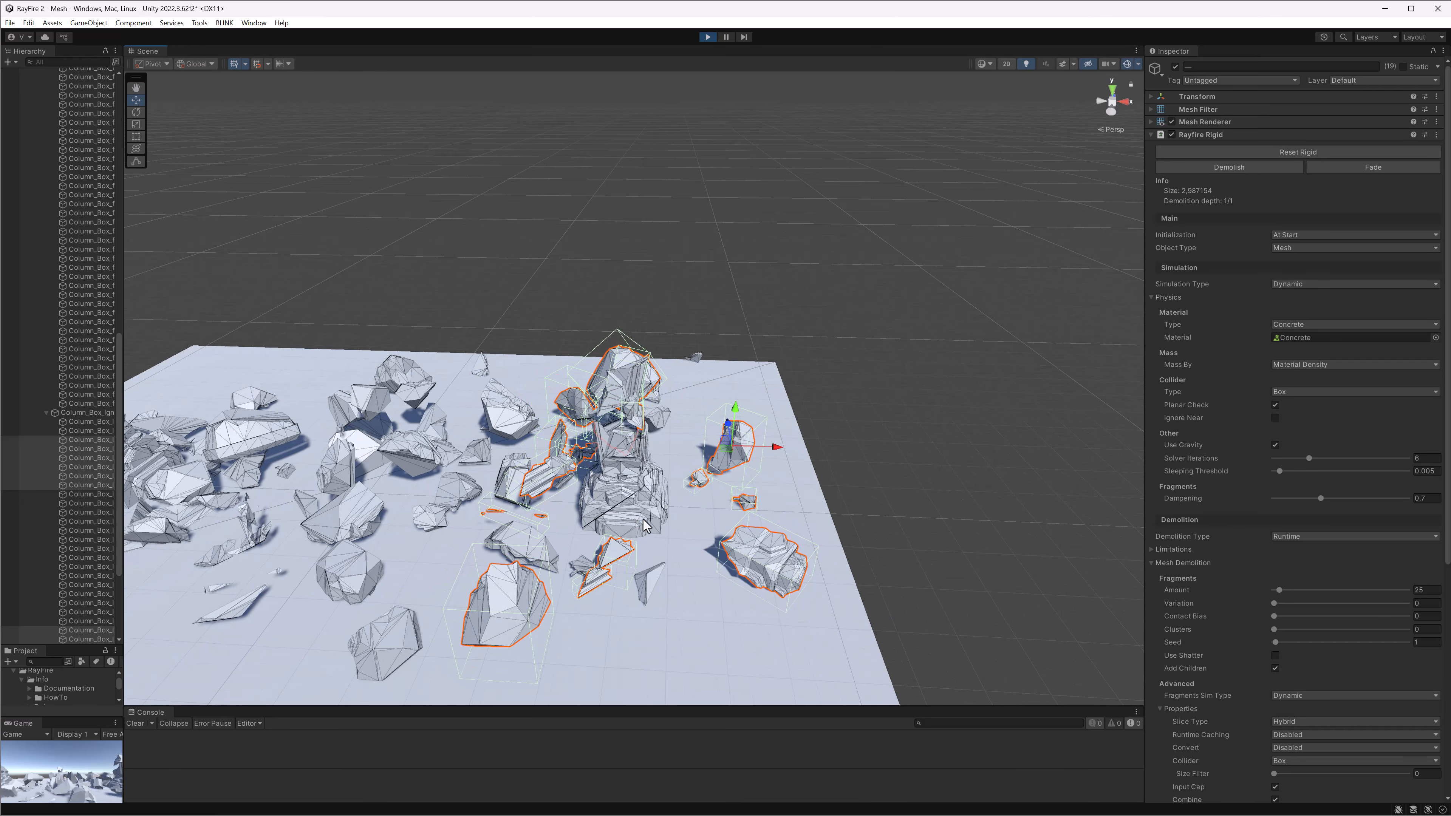
left_click(686, 282)
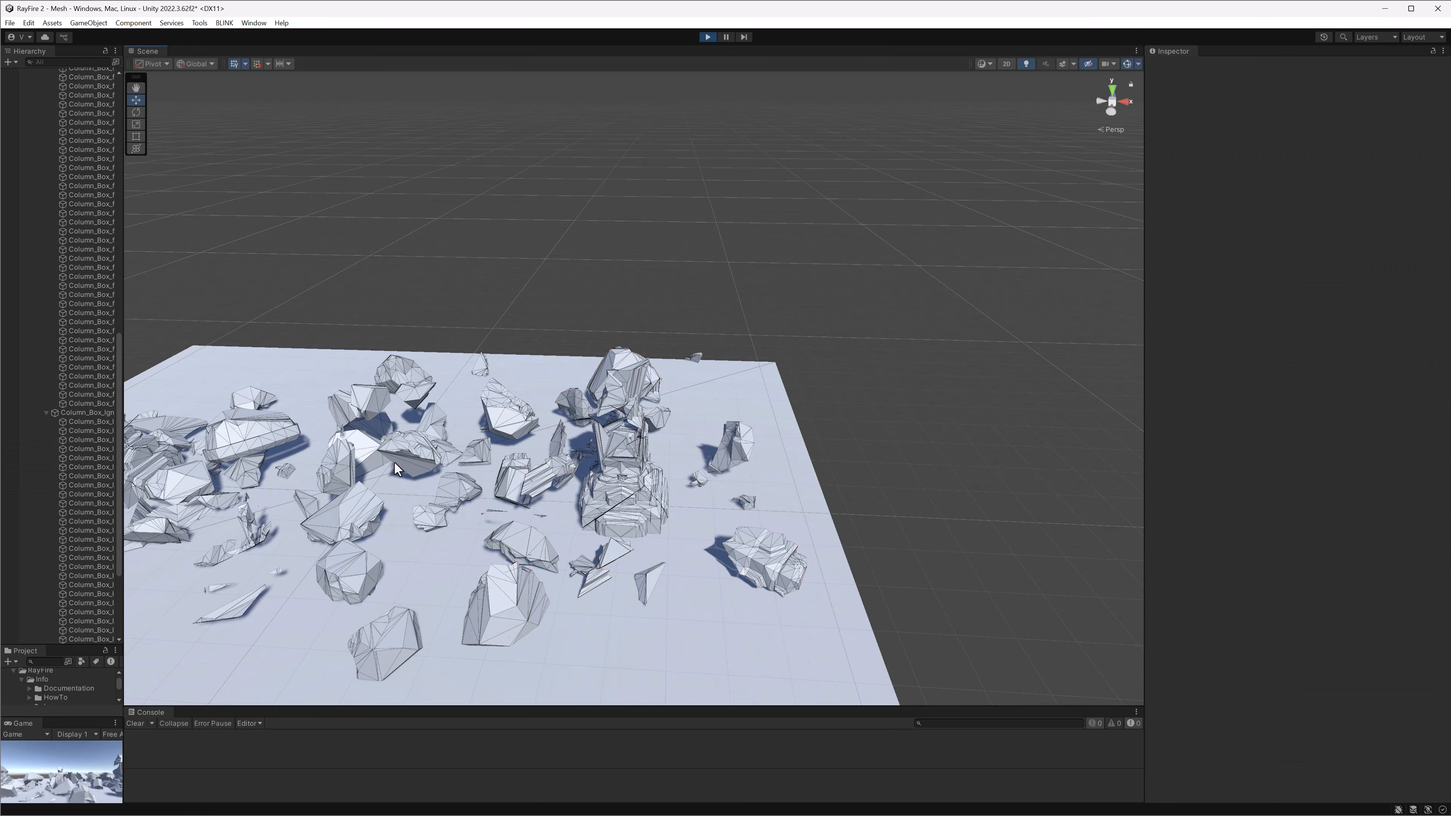
left_click_drag(601, 475, 709, 496, "alt")
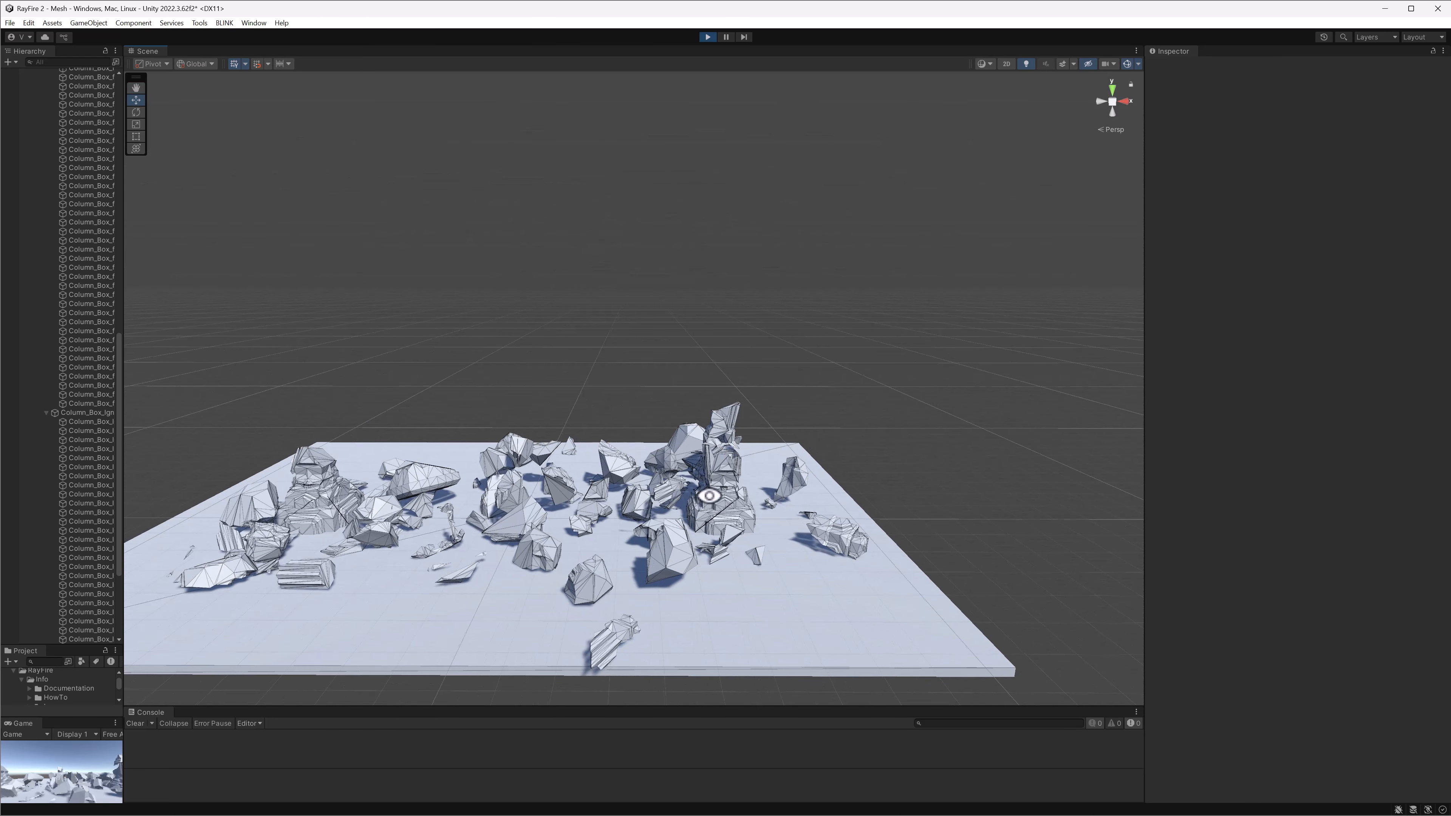
Restart play mode, demolish Column_Box_IgnoreNear with its fragment Collider on Sphere, and stop the simulation
left_click(708, 37)
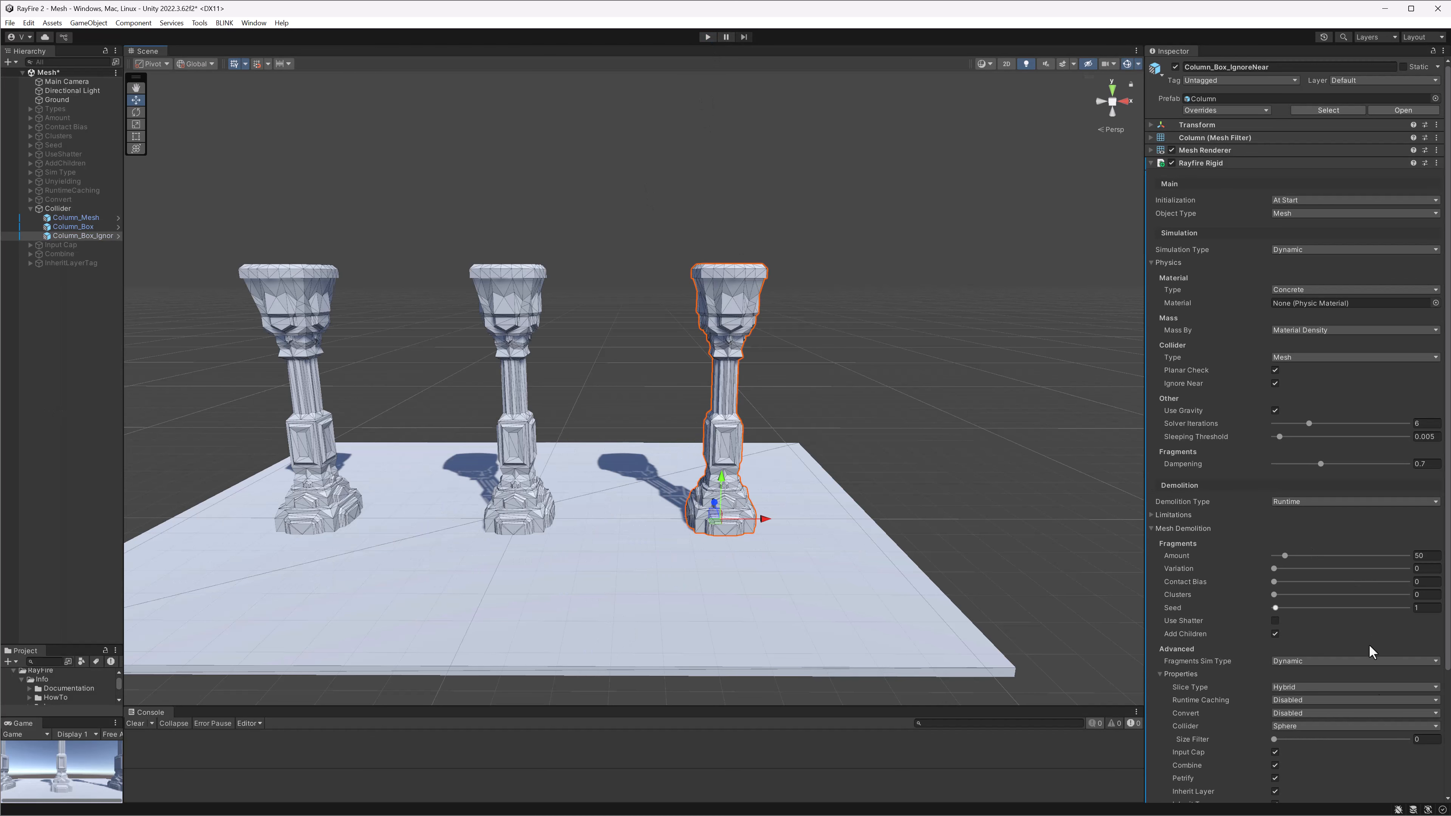
left_click(1287, 725)
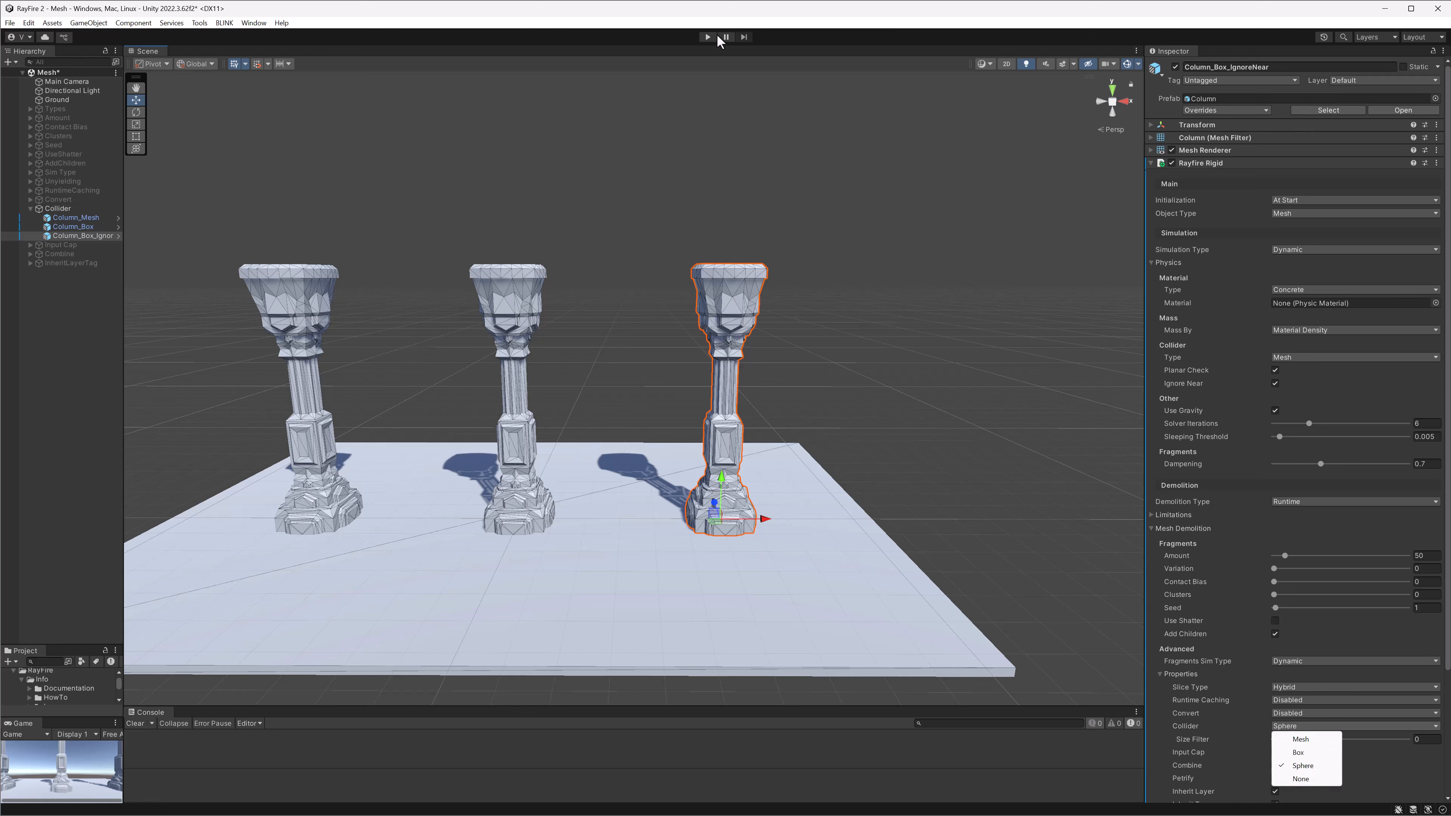
left_click(710, 37)
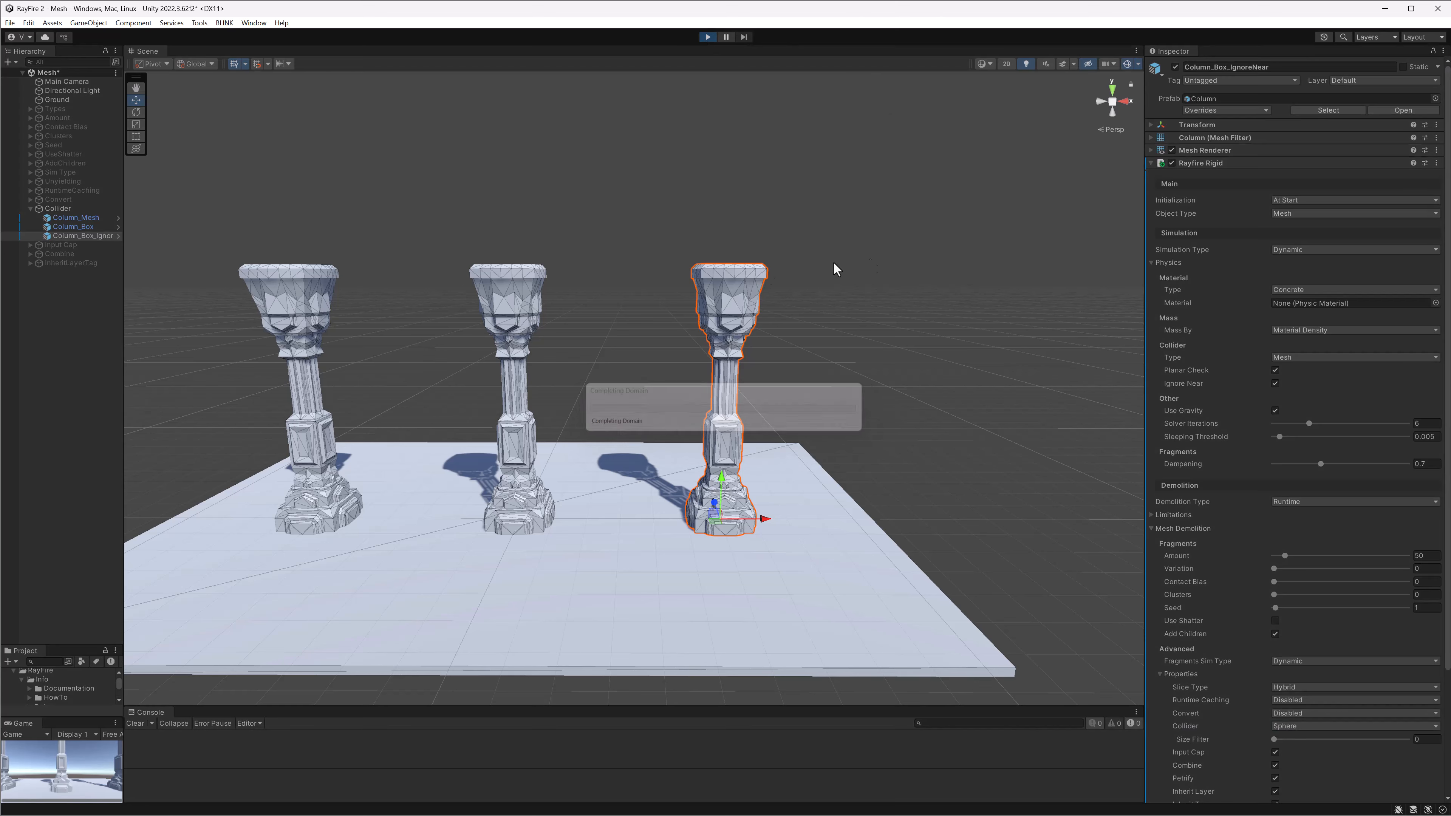
left_click(1205, 167)
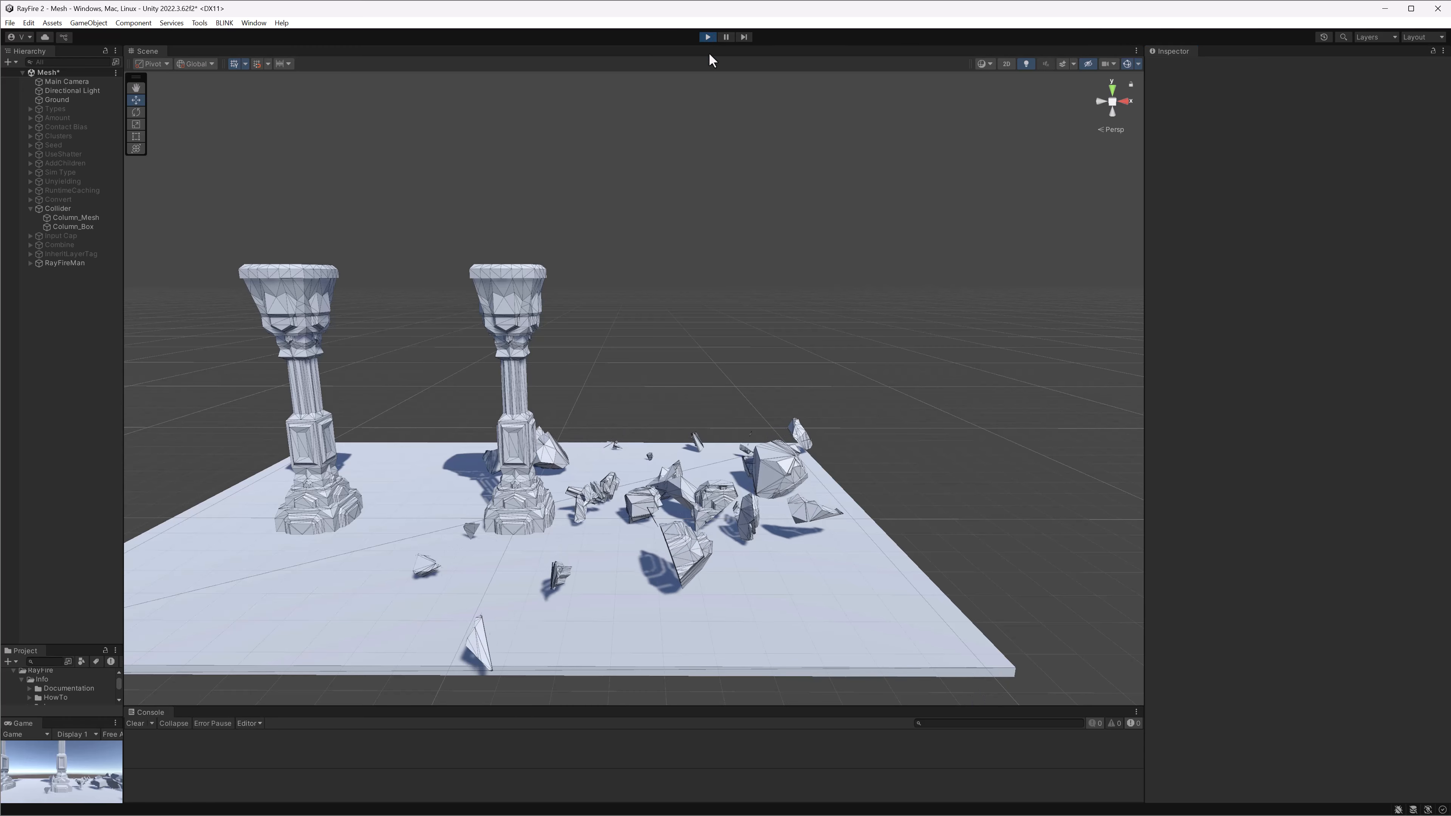
left_click(708, 36)
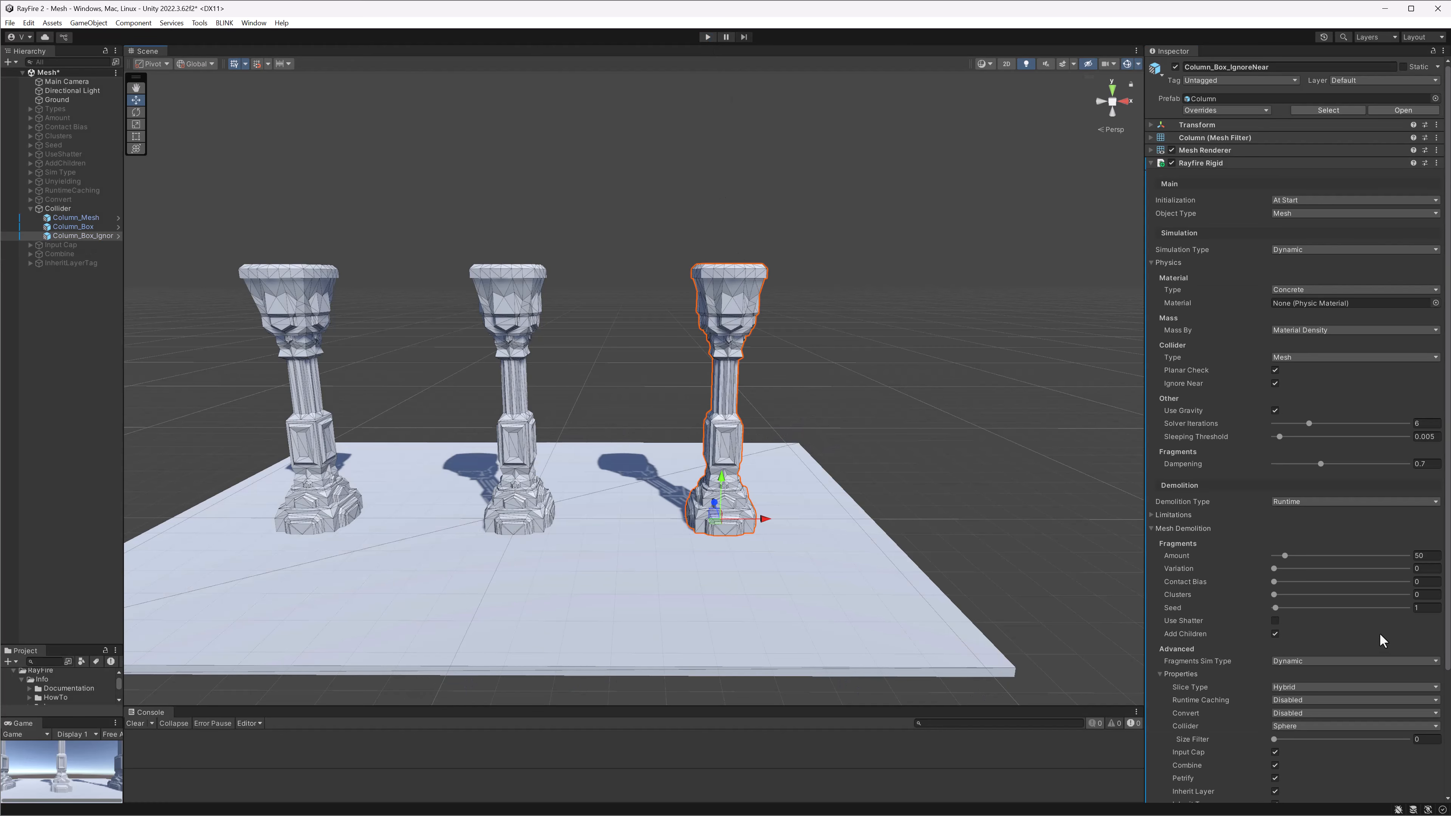
Set the fragment Collider of Column_Box_IgnoreNear to None
left_click(1314, 727)
left_click(1304, 788)
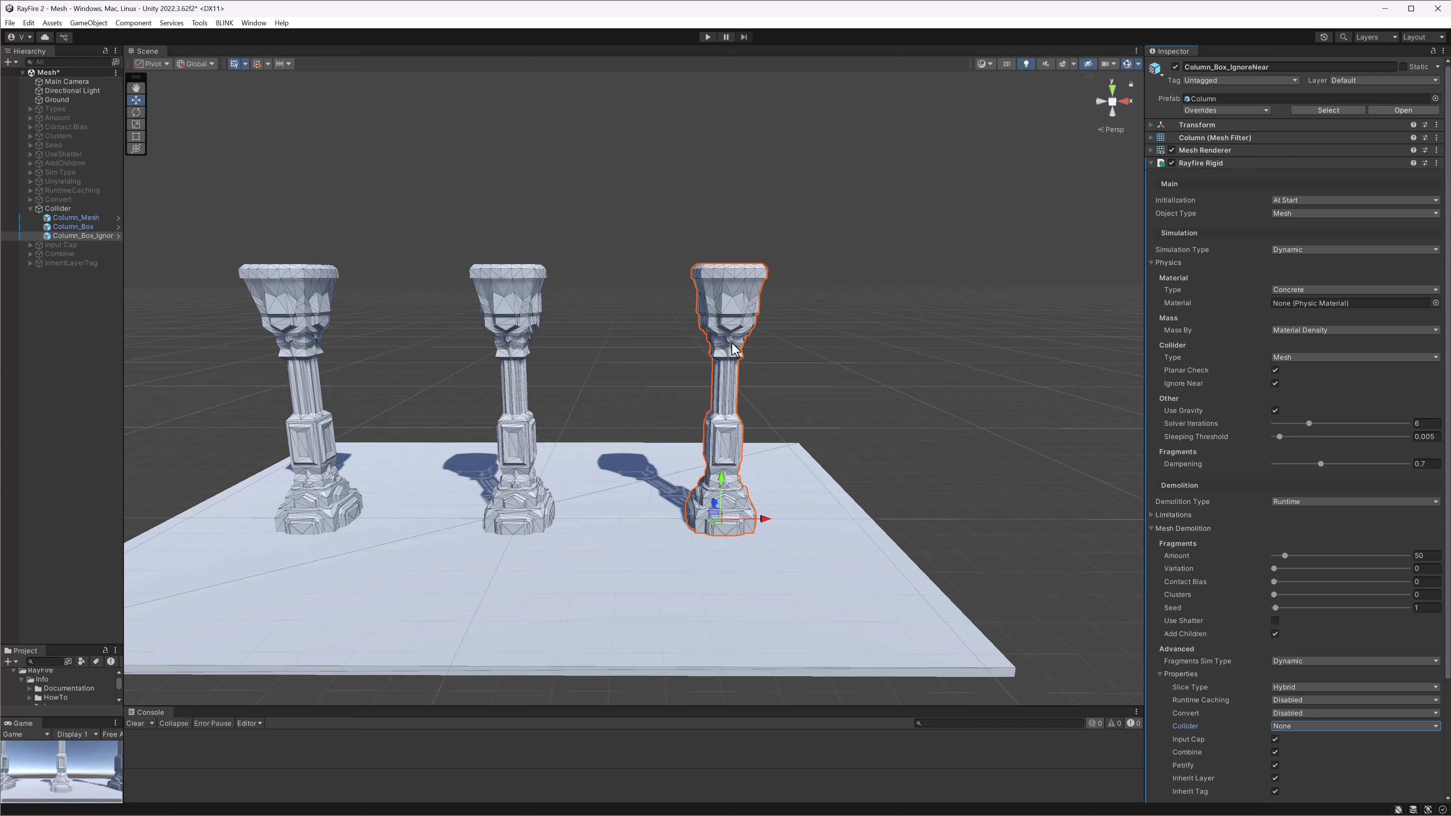
scroll(734, 349, "down", 3)
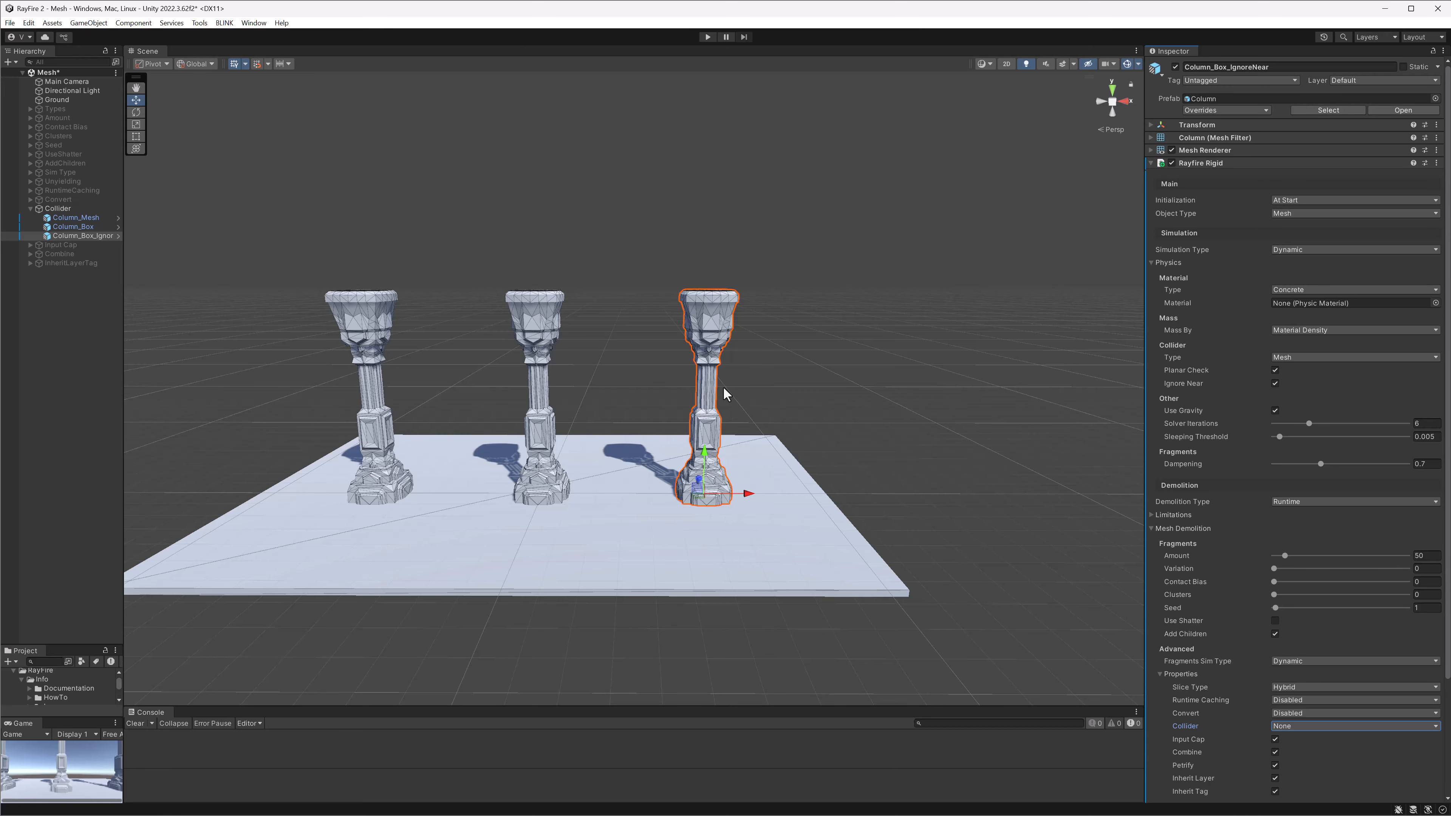
scroll(724, 394, "up", 3)
middle_click_drag(738, 392, 770, 417)
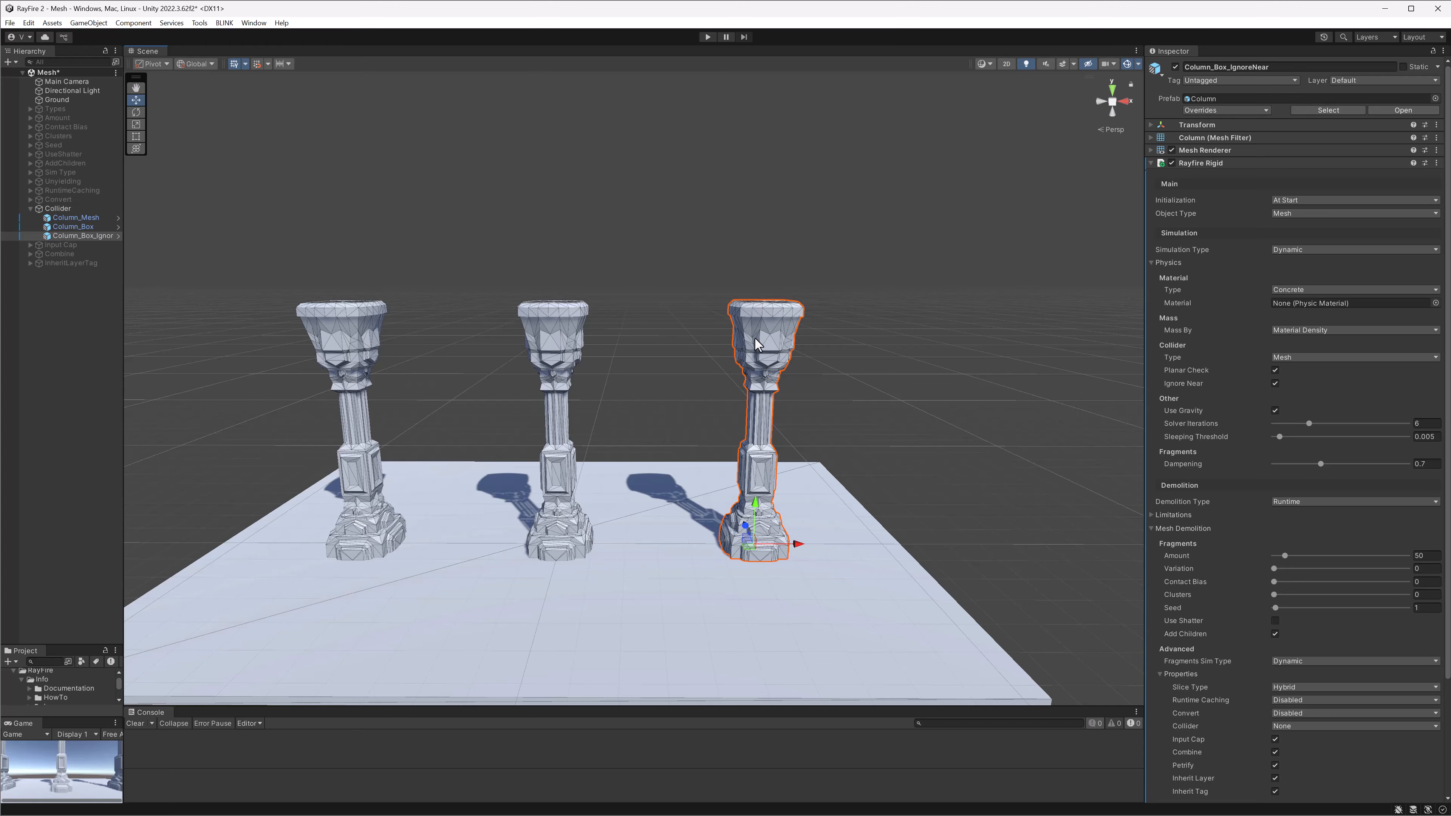
middle_click_drag(735, 342, 778, 341)
middle_click_drag(778, 342, 818, 340)
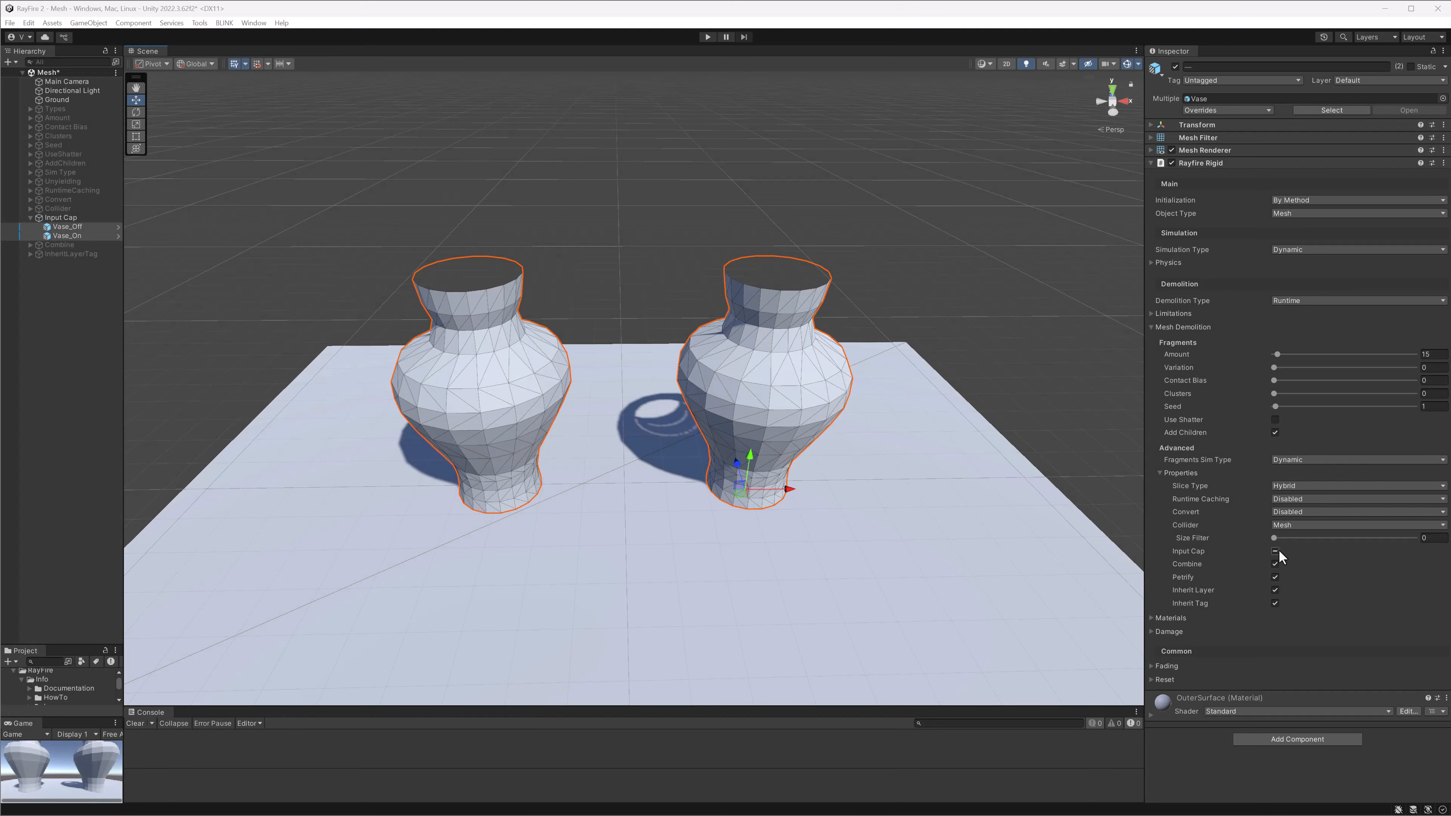
Select Vase_Off in the Input Cap group and examine its rim and interior from several angles
left_click(497, 368)
left_click_drag(428, 331, 498, 380, "alt")
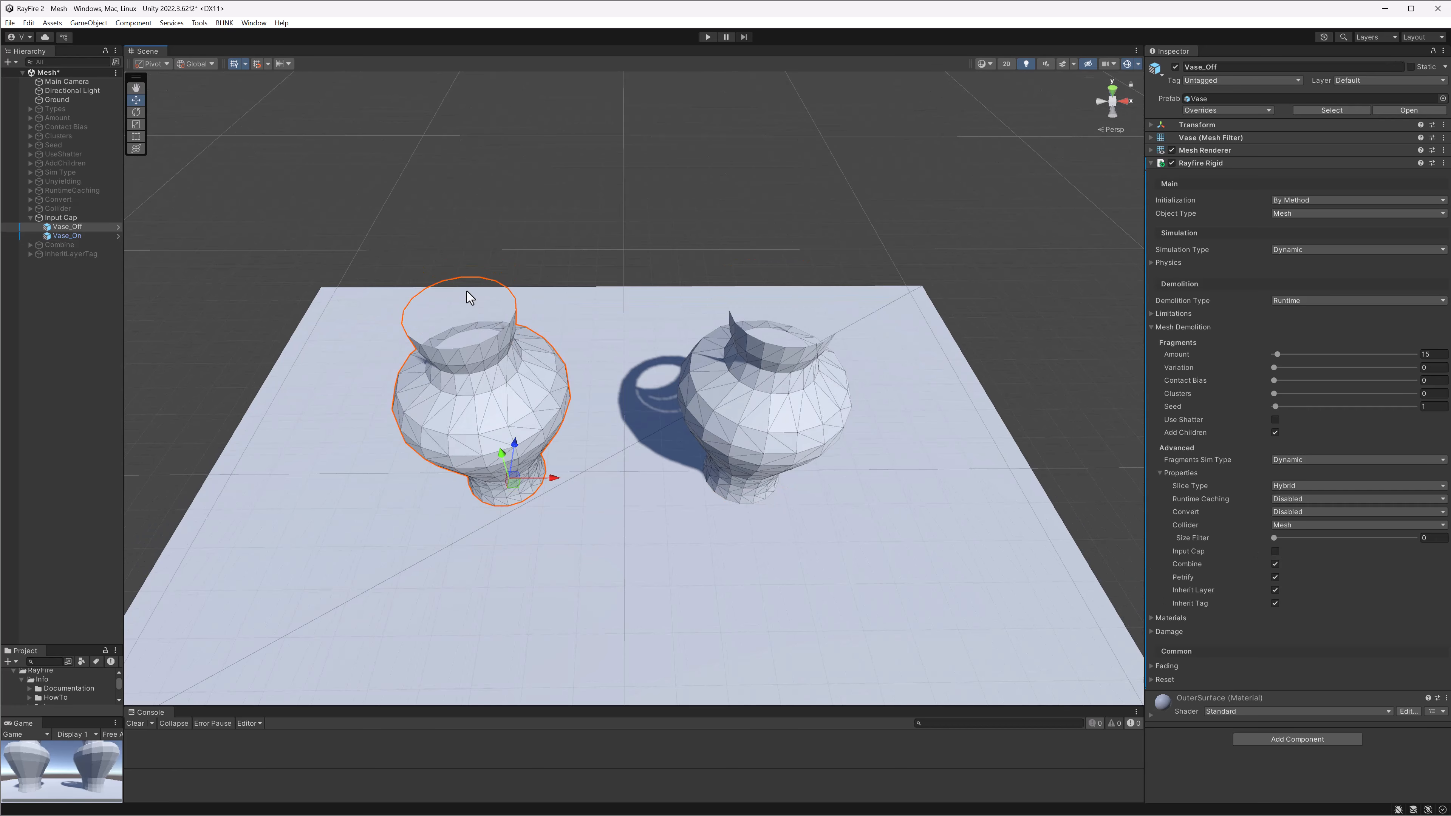
middle_click_drag(479, 293, 643, 384)
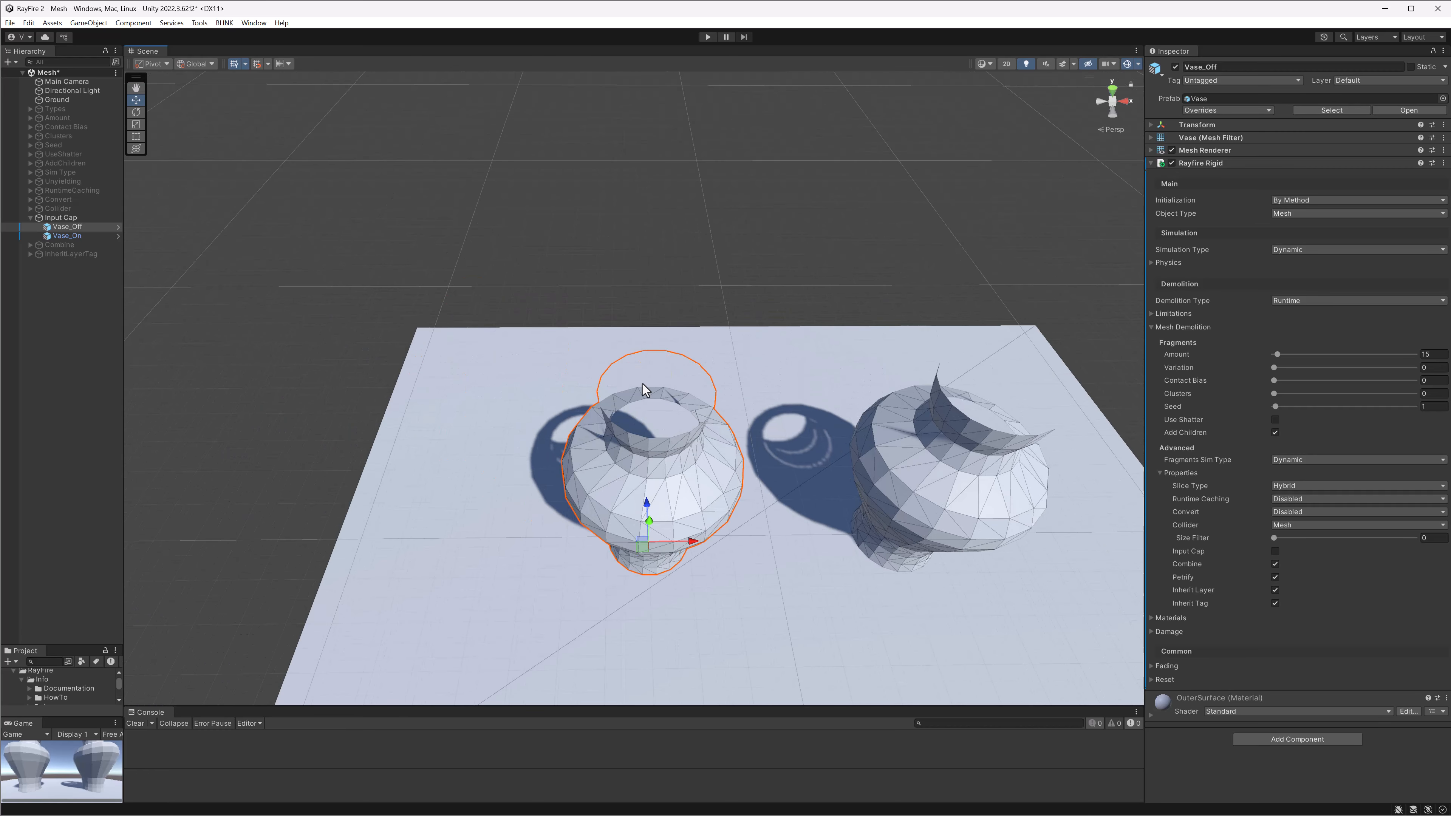
scroll(700, 409, "up", 6)
left_click_drag(703, 488, 647, 470, "alt")
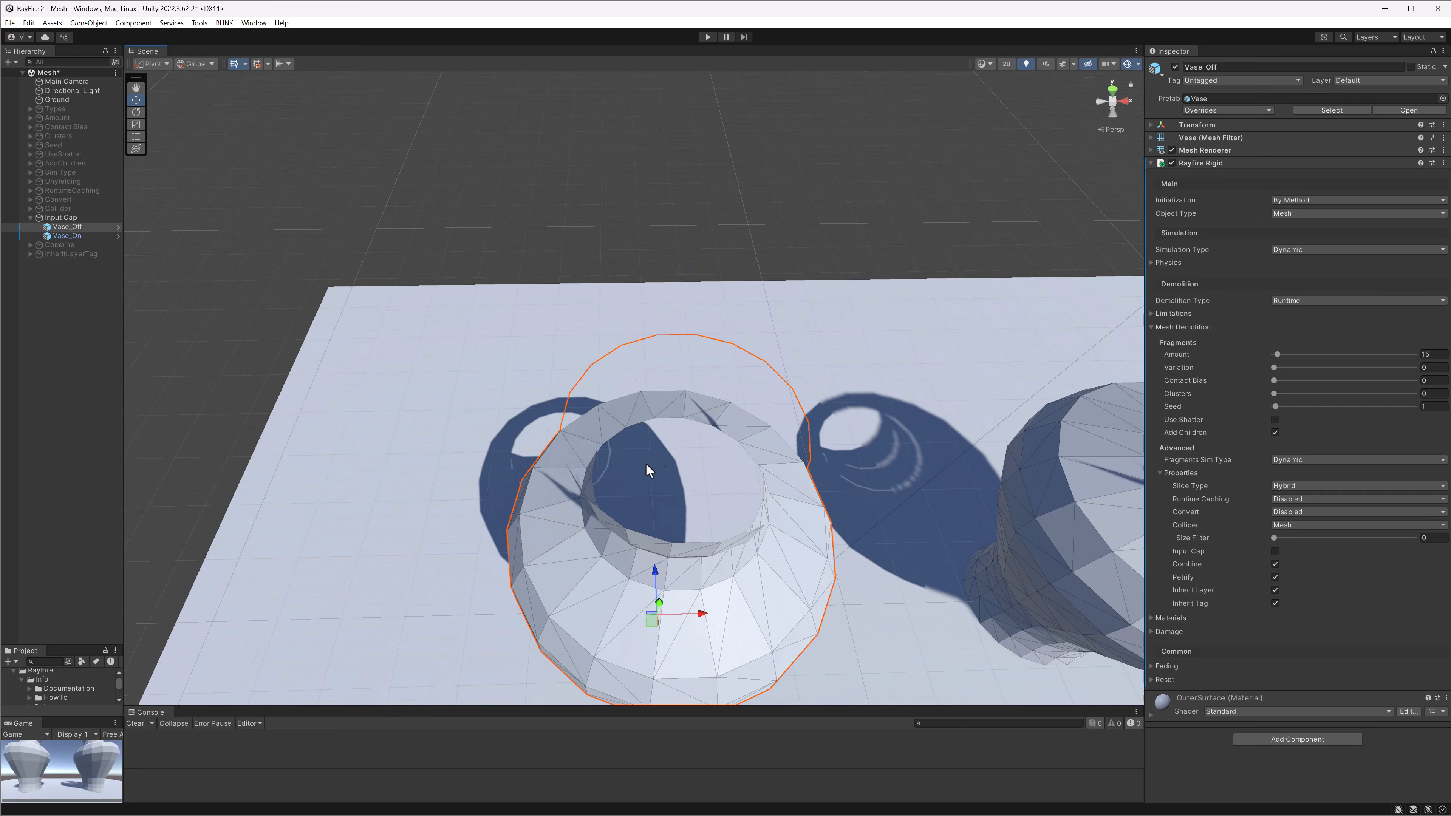
left_click_drag(709, 555, 606, 410, "alt")
left_click_drag(613, 306, 641, 399, "alt")
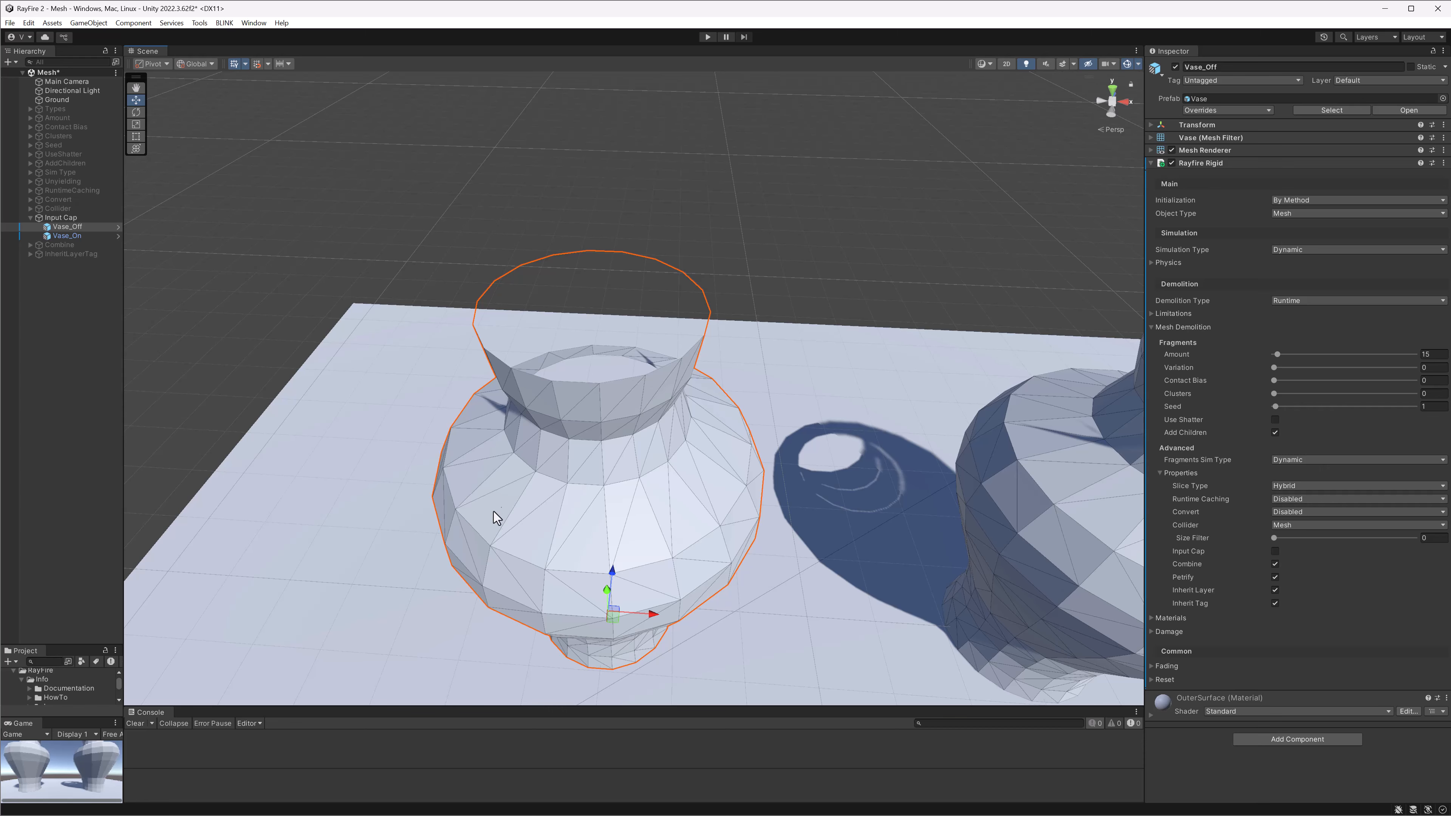
left_click_drag(599, 353, 619, 289, "alt")
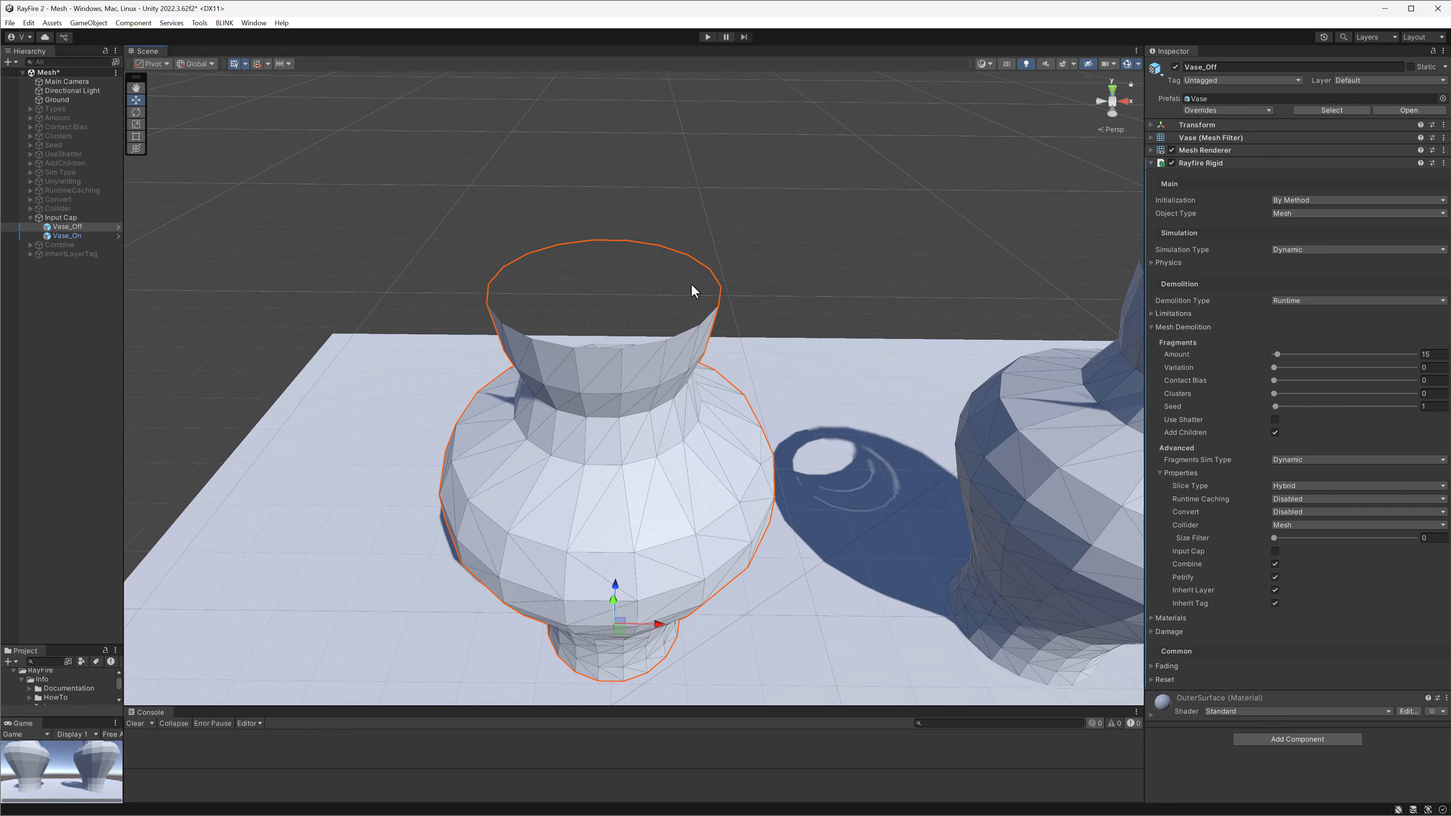
left_click_drag(627, 350, 611, 269, "alt")
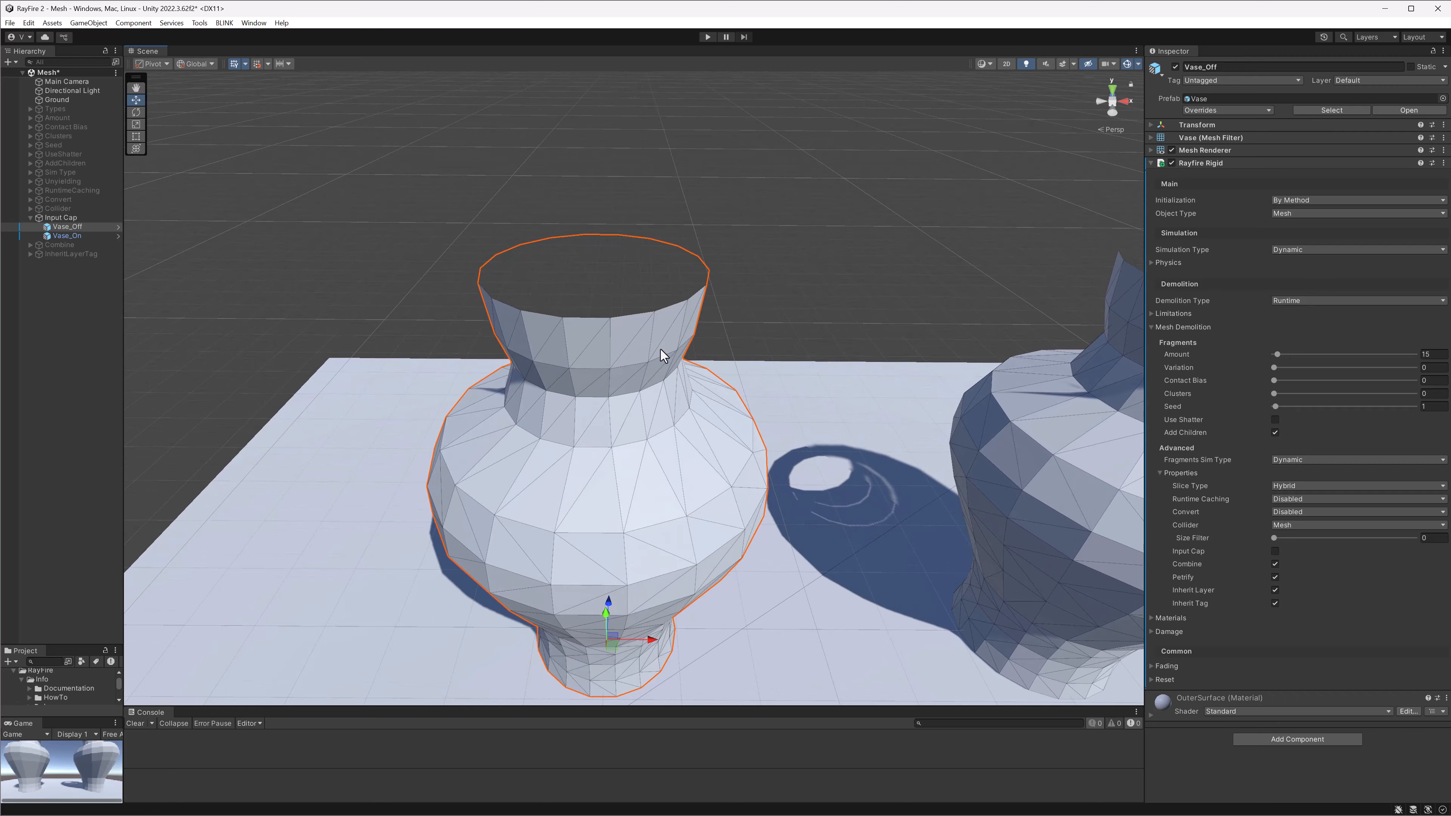
left_click_drag(631, 352, 615, 403, "alt")
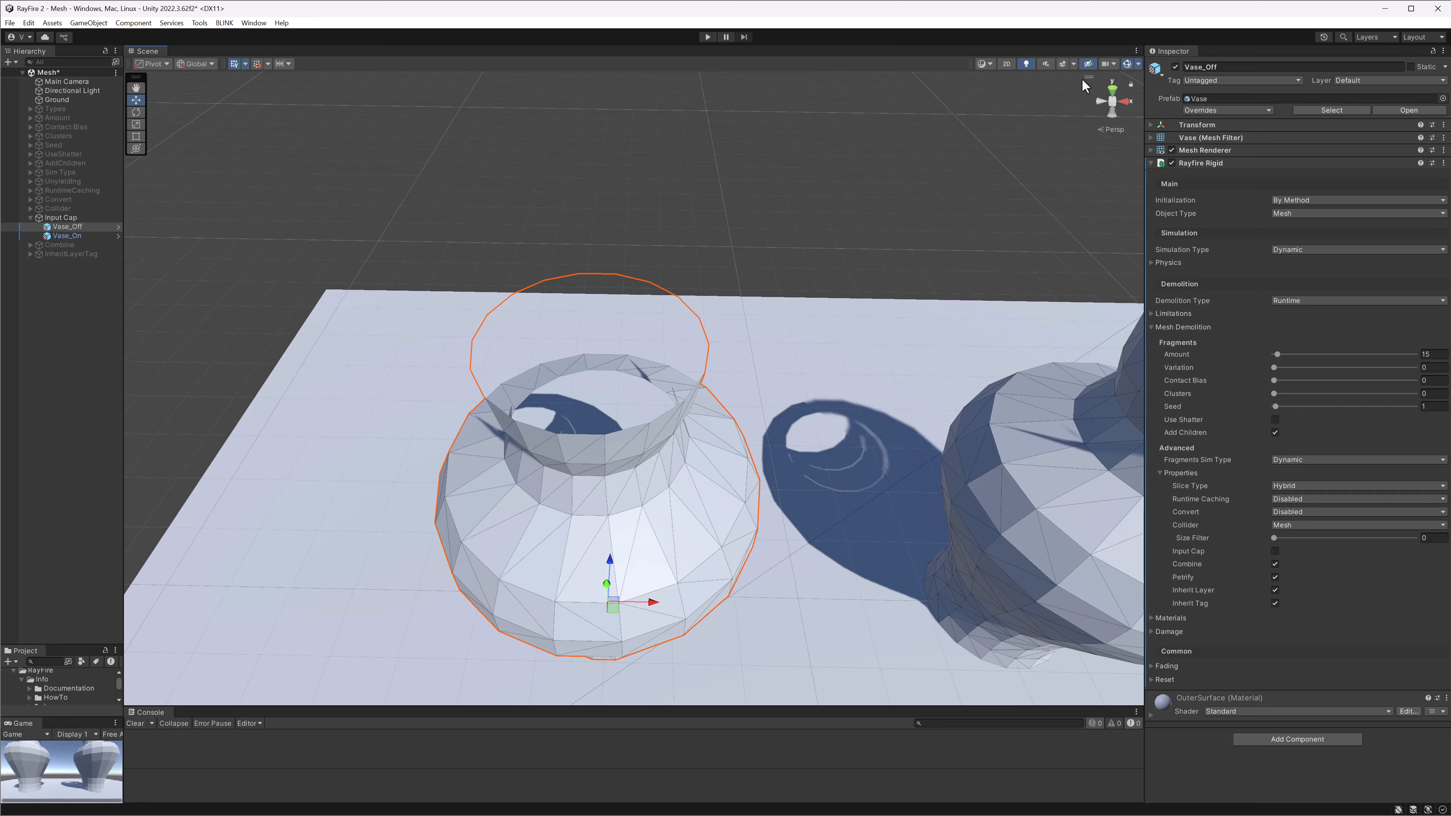
Start play mode and demolish Vase_Off with its Input Cap property disabled
left_click(708, 37)
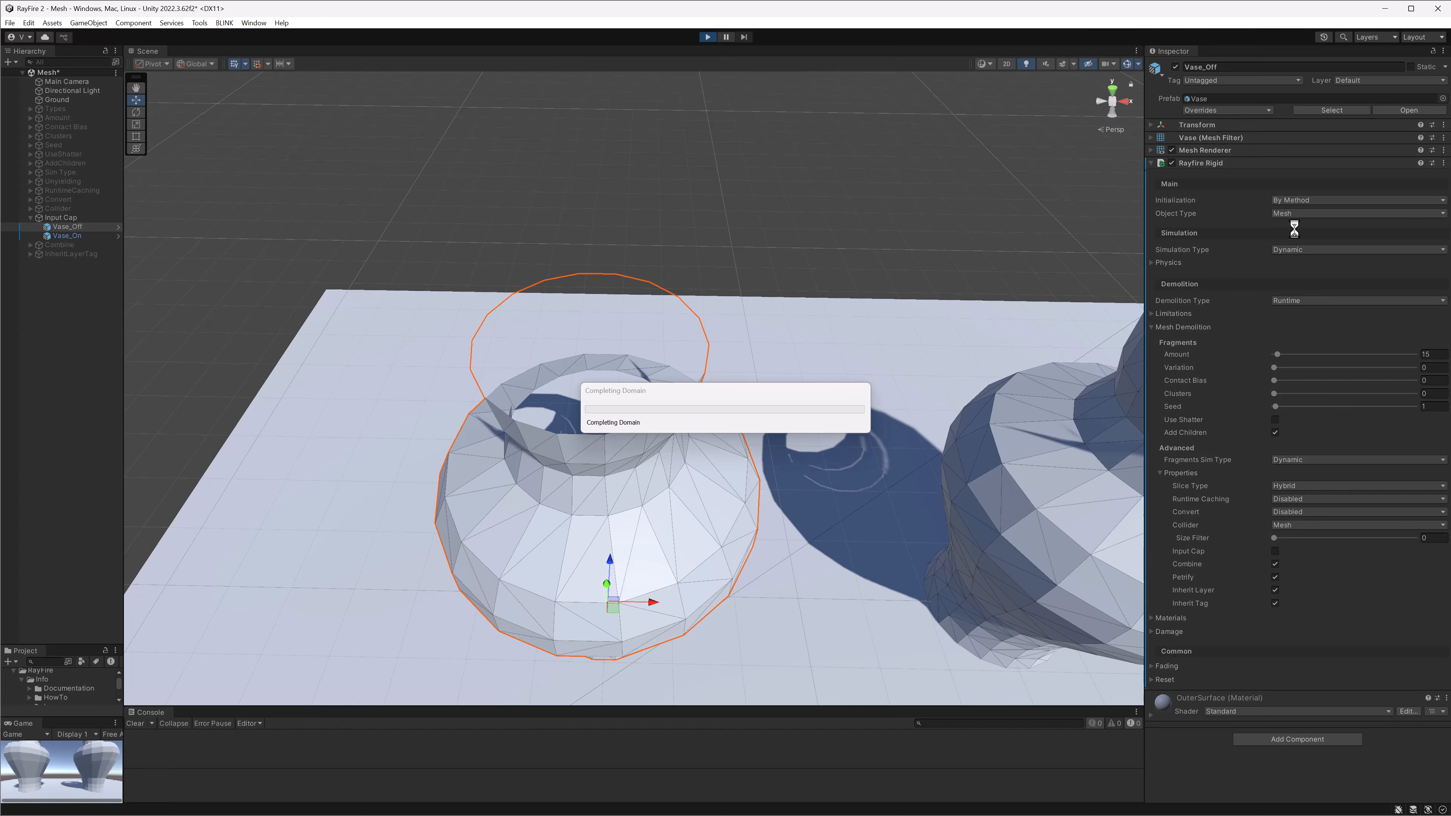
left_click(1231, 167)
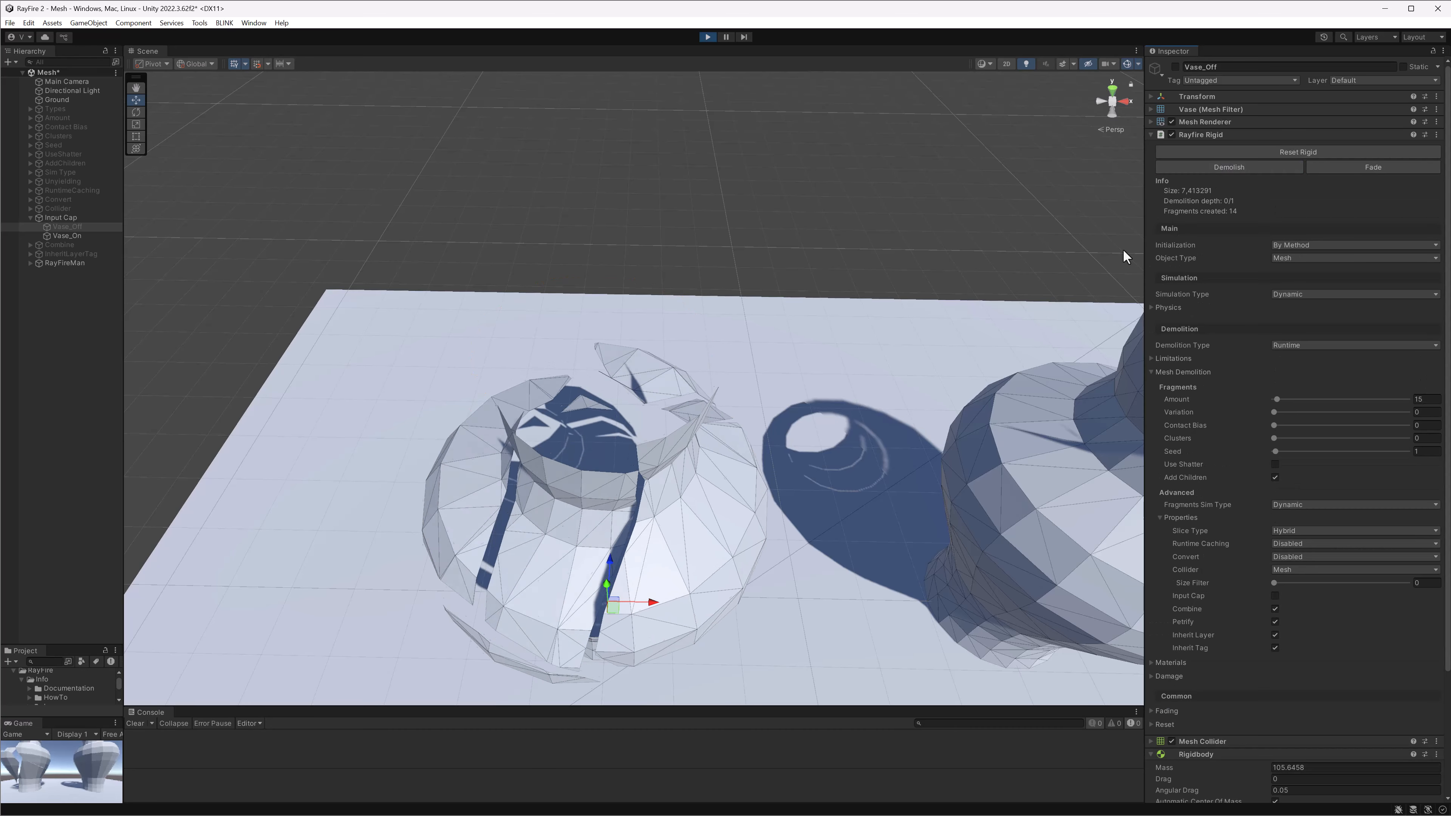
scroll(598, 374, "up", 3)
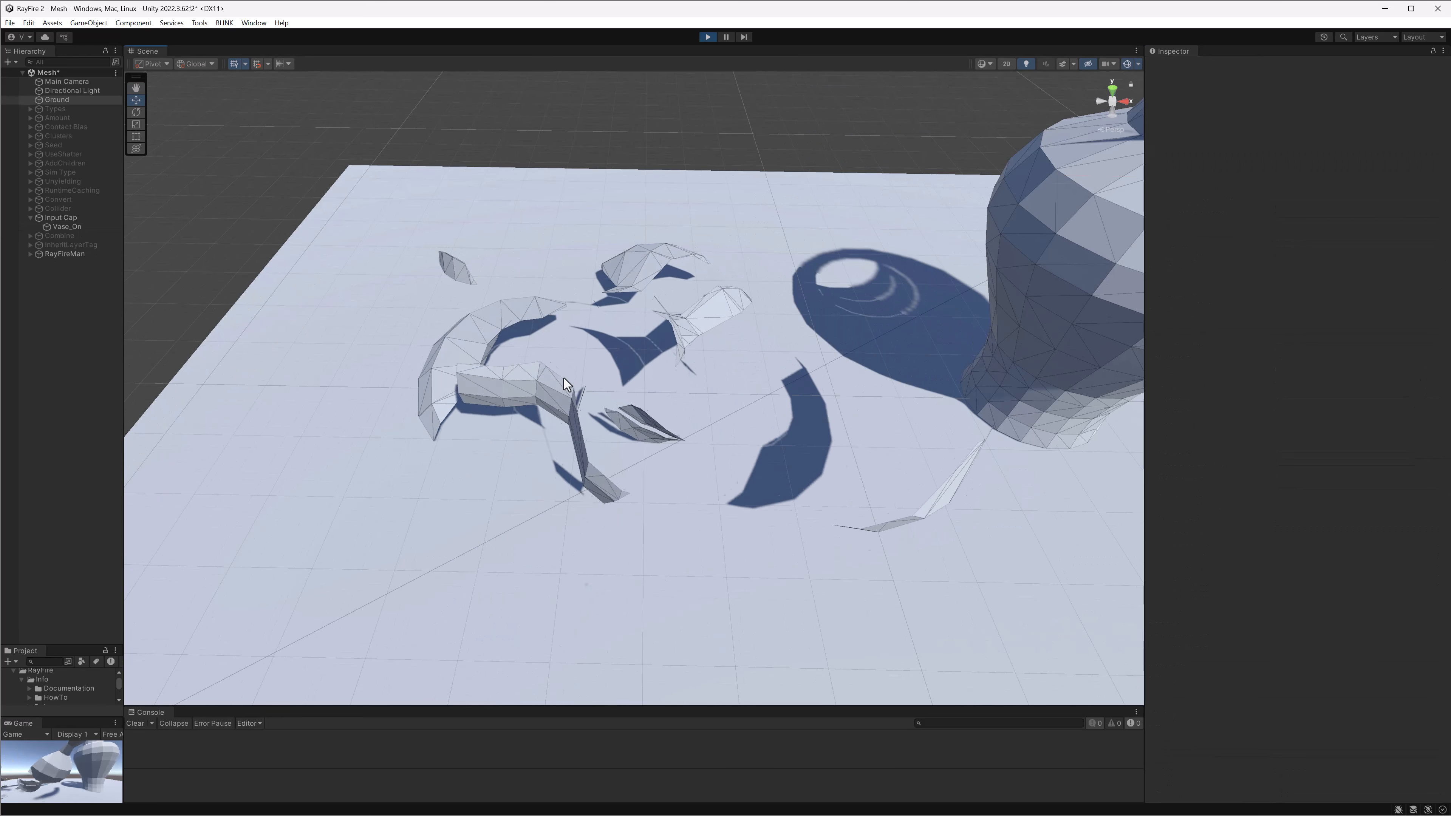
Select pieces of the demolished Vase_Off and inspect their geometry and mesh collider from several angles
left_click(563, 378)
left_click(506, 418)
left_click_drag(573, 489, 582, 397, "alt")
middle_click_drag(851, 443, 738, 470)
scroll(878, 450, "up", 1)
left_click(880, 451)
left_click_drag(906, 440, 690, 369, "alt")
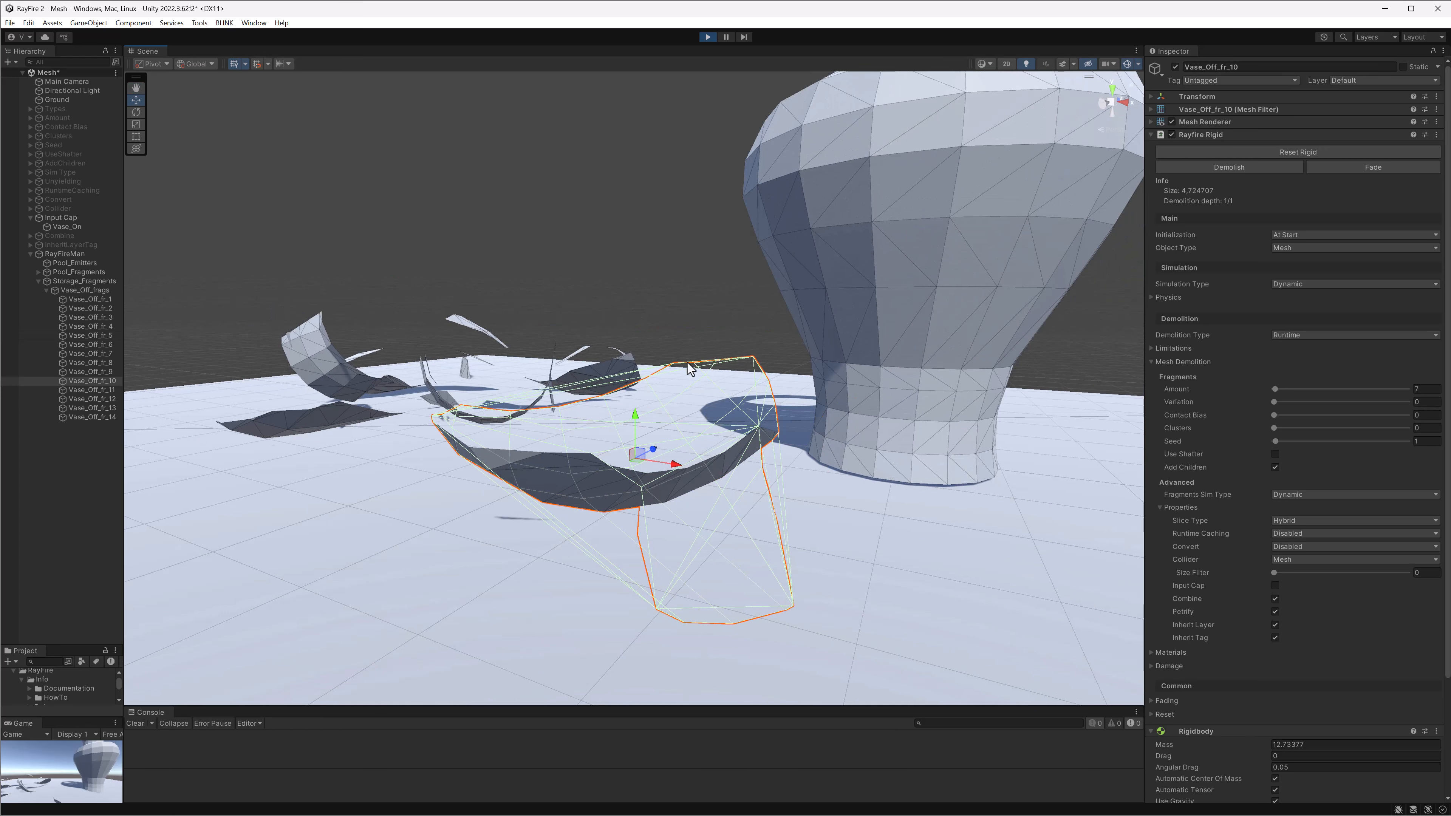
left_click_drag(657, 561, 725, 448, "alt")
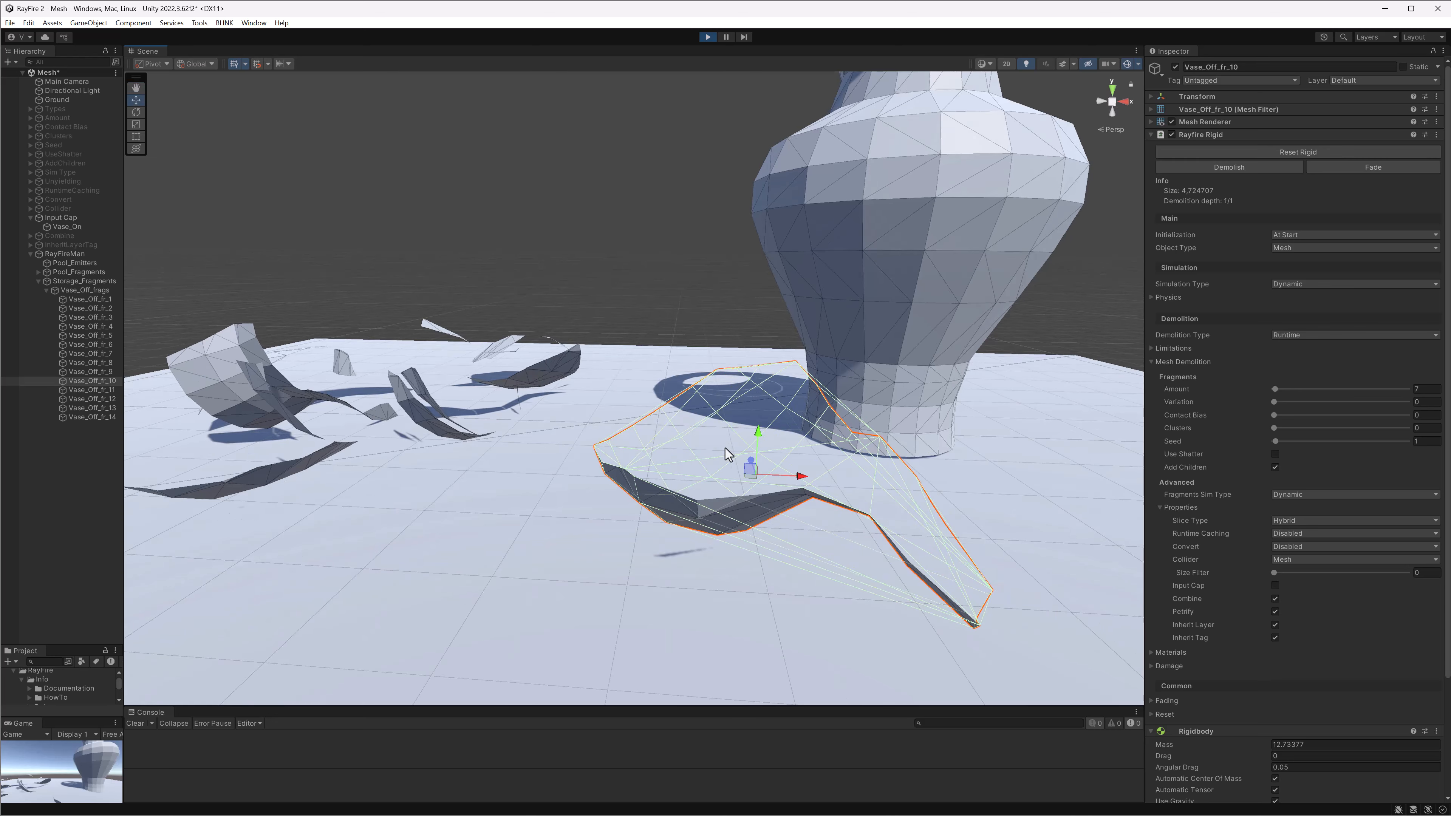
scroll(509, 400, "down", 4)
middle_click_drag(510, 404, 525, 508)
left_click_drag(619, 441, 646, 508, "alt")
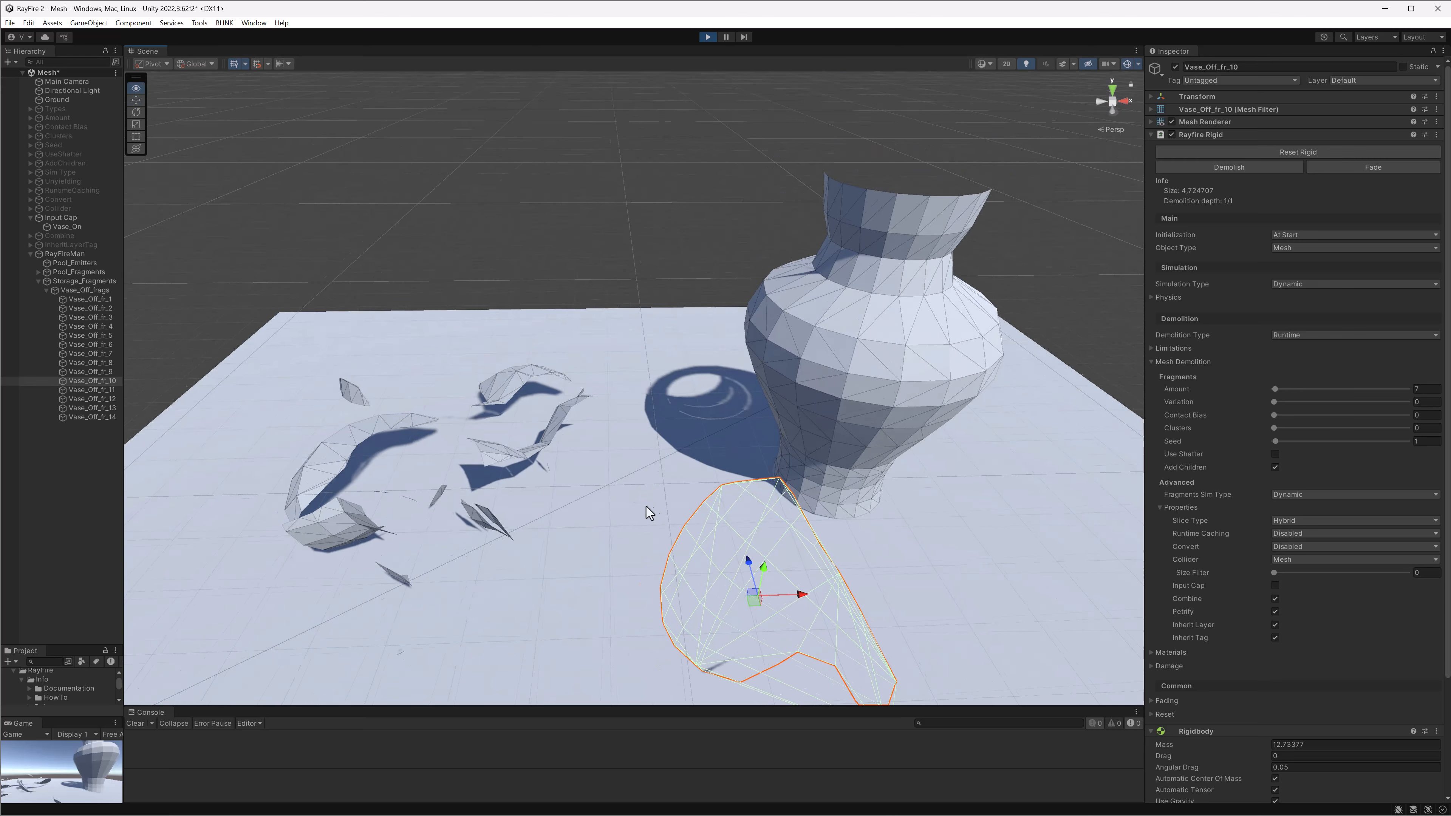
Select Vase_On, check its Input Cap property and examine the opening of the vase
left_click(822, 367)
middle_click_drag(822, 367, 695, 388)
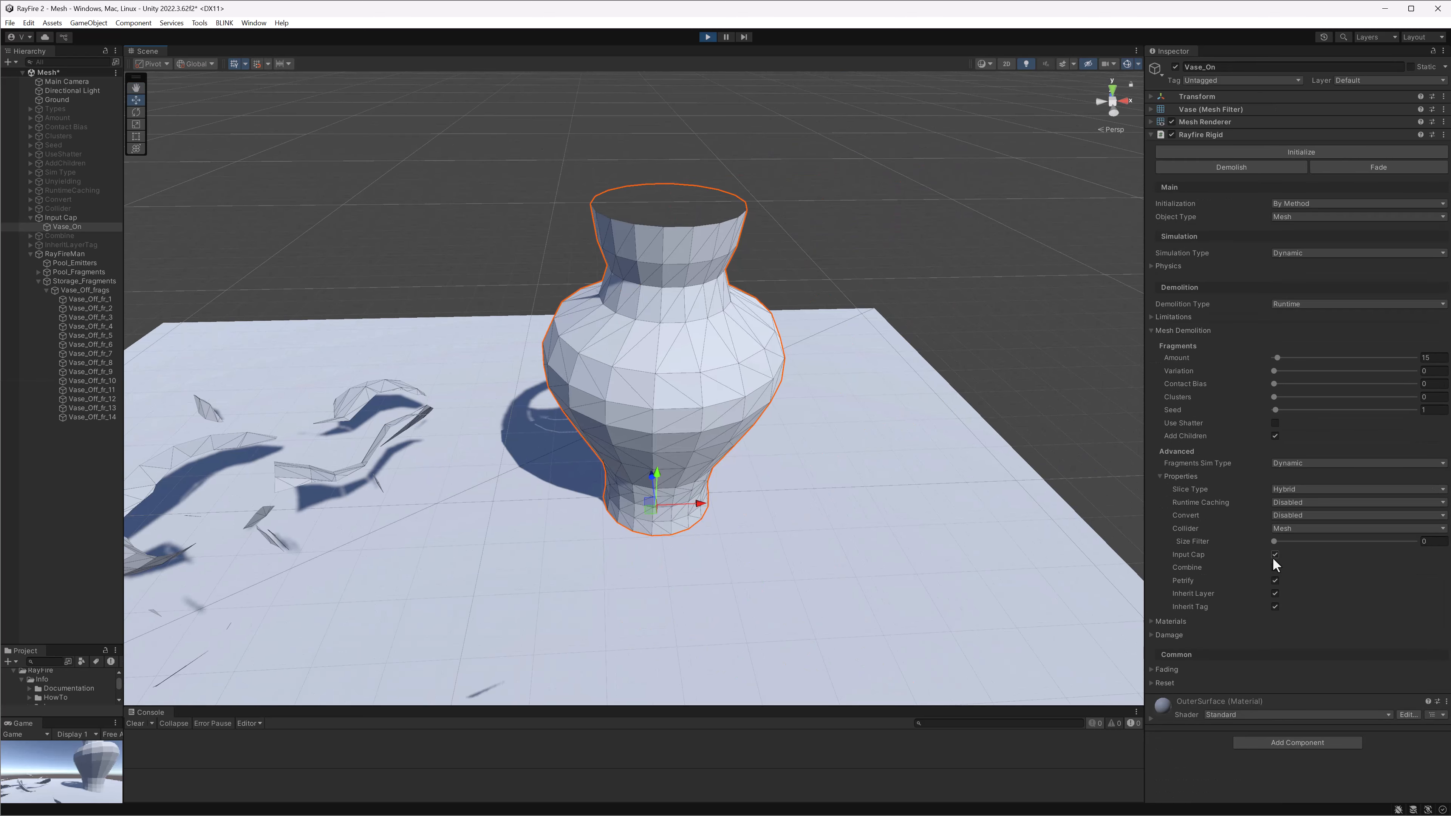
left_click(1275, 567)
left_click_drag(915, 432, 636, 389, "alt")
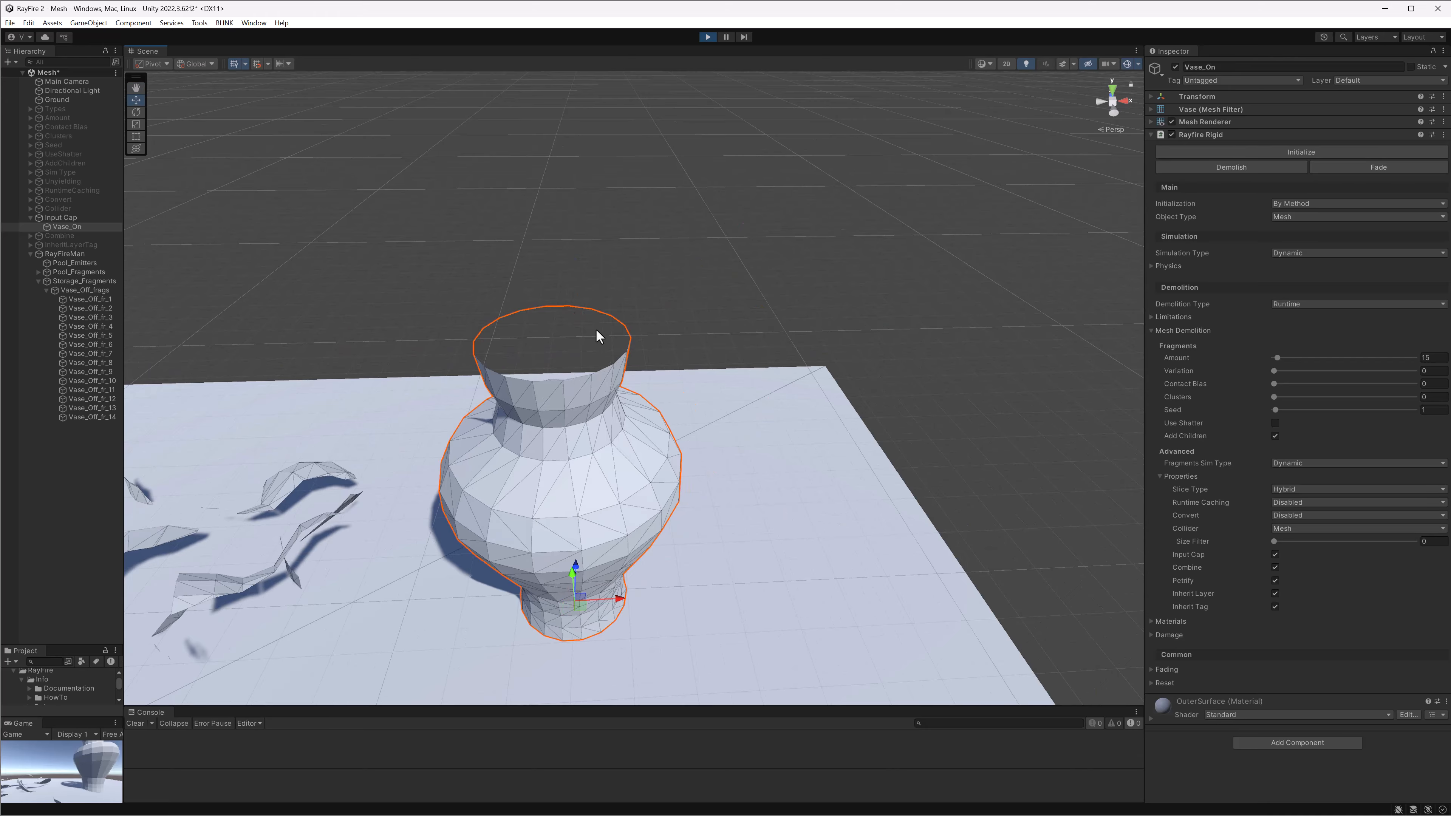
Demolish Vase_On with its Input Cap property enabled
middle_click_drag(595, 329, 633, 336)
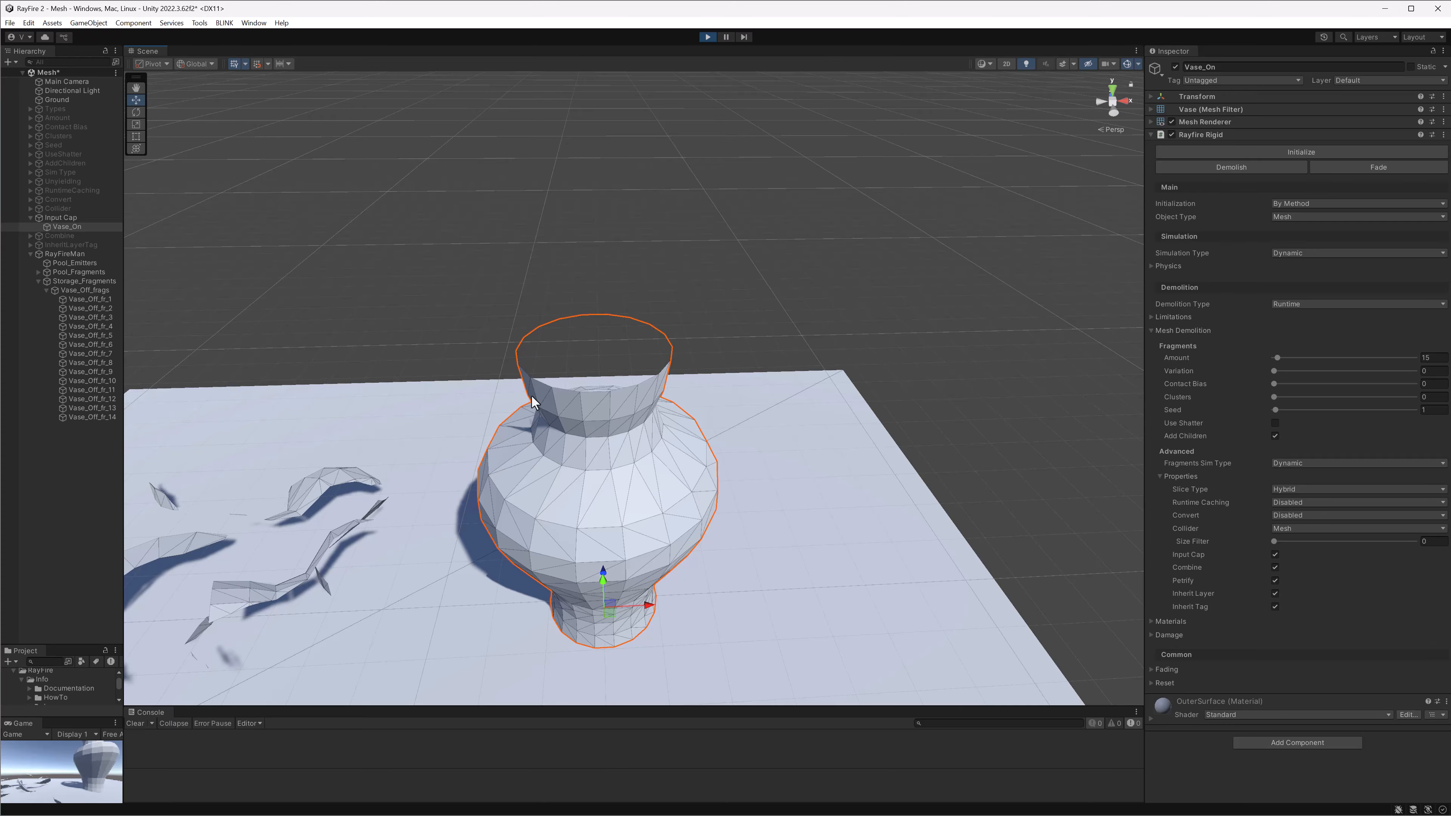
middle_click_drag(598, 460, 945, 346)
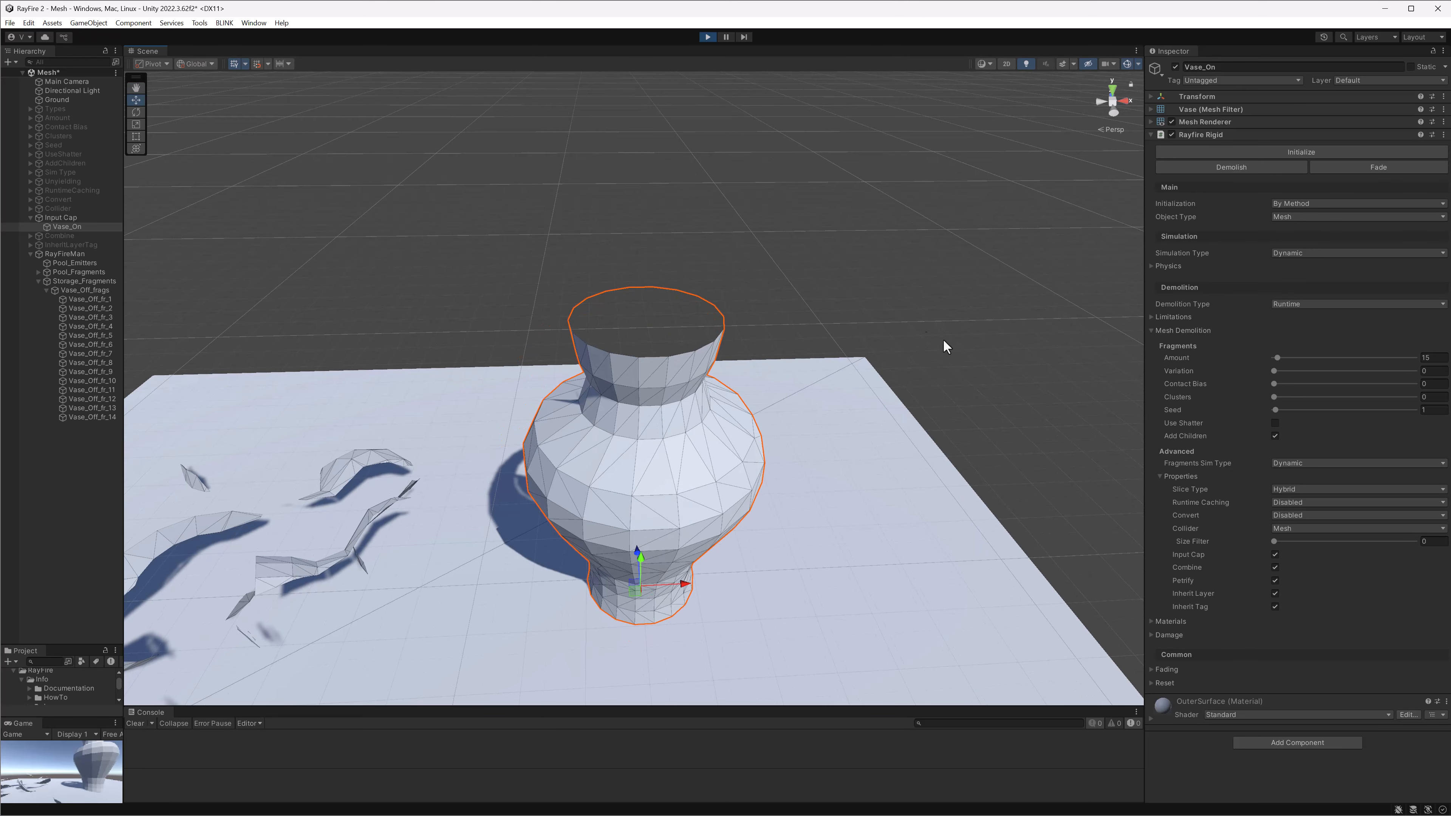
left_click_drag(695, 486, 819, 431, "alt")
left_click(1231, 167)
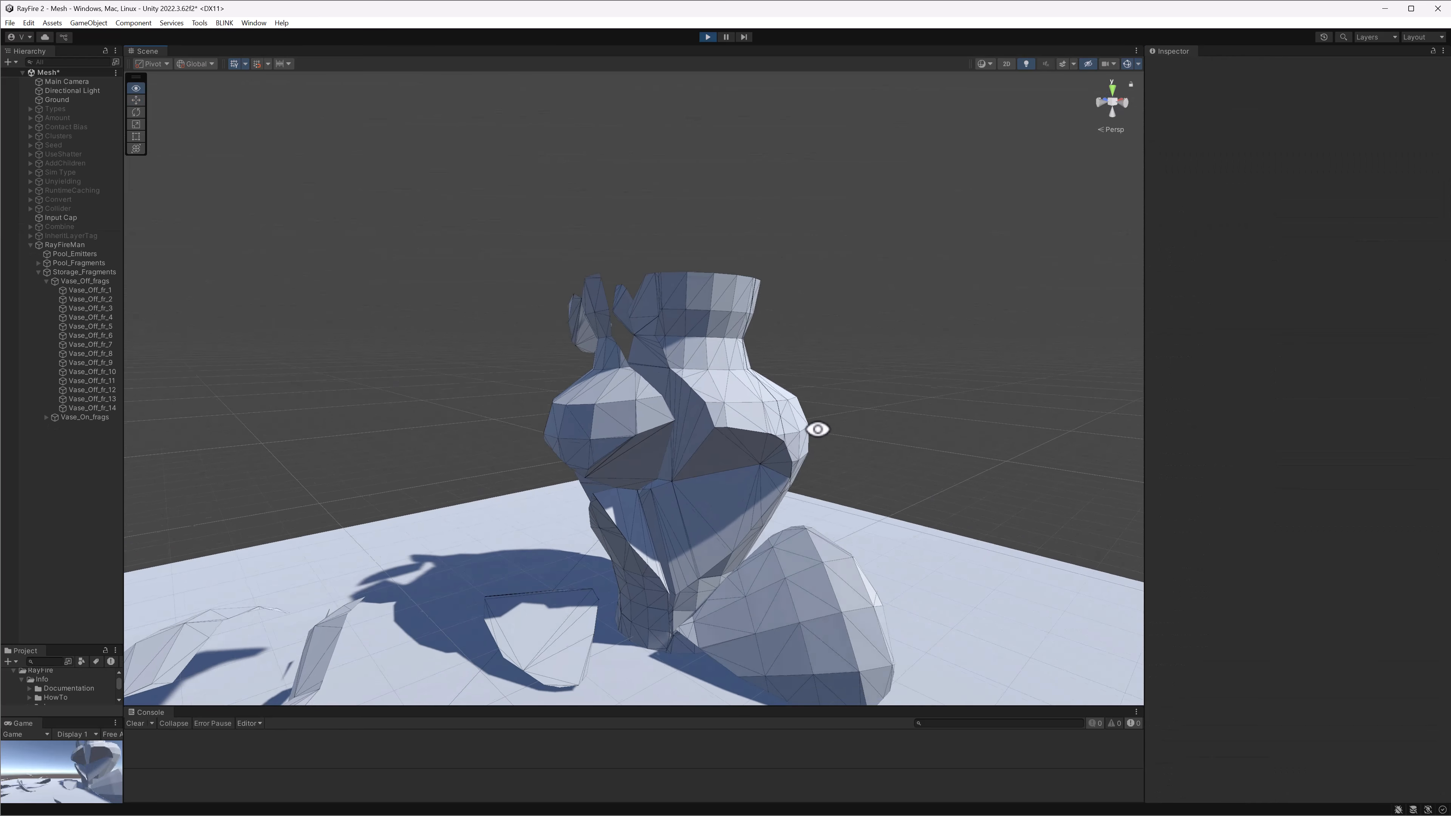
Select a neck fragment of the demolished Vase_On and inspect its closed geometry from several angles
left_click(673, 402)
left_click_drag(669, 398, 713, 344, "alt")
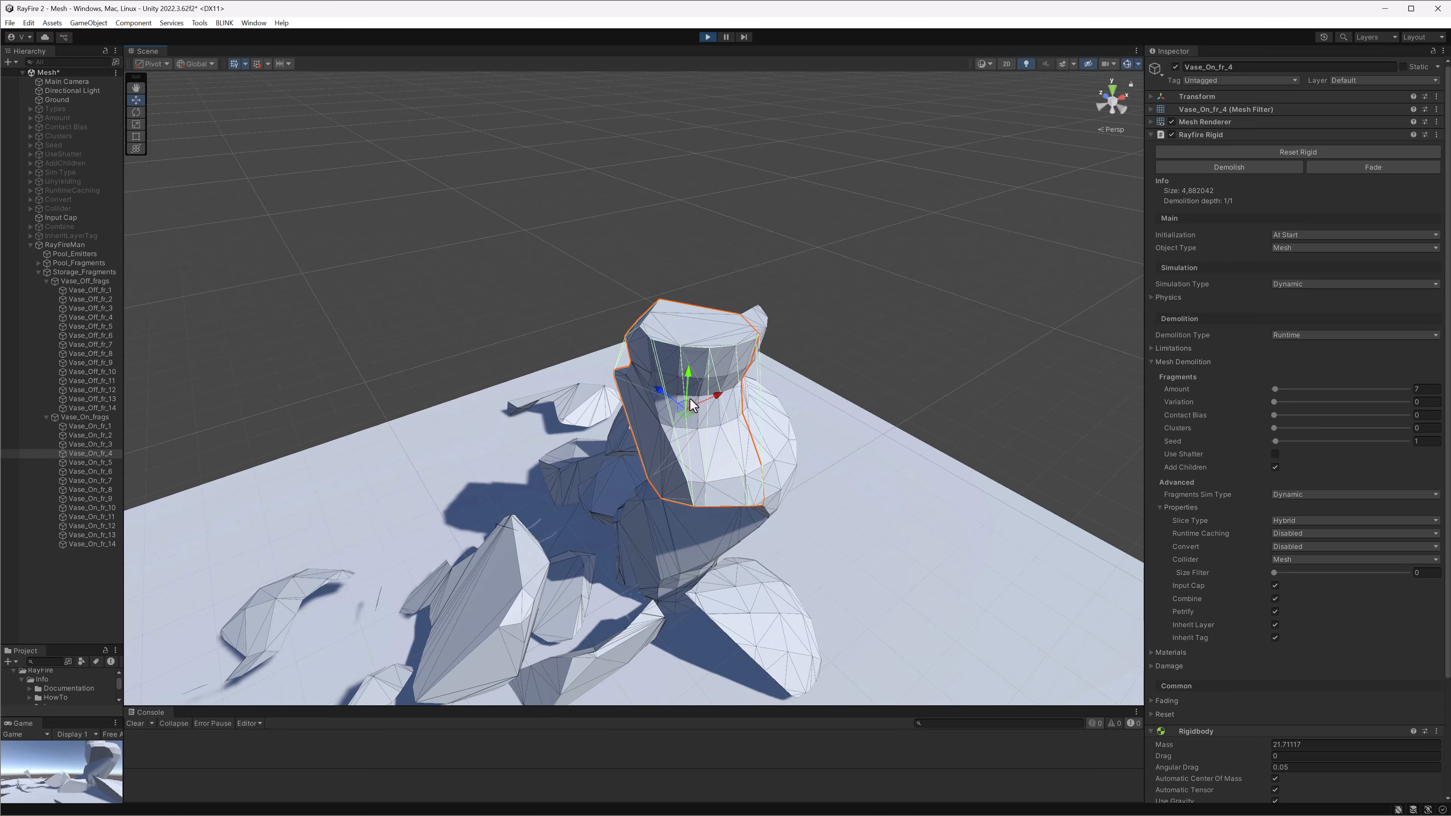
left_click_drag(738, 472, 527, 463, "alt")
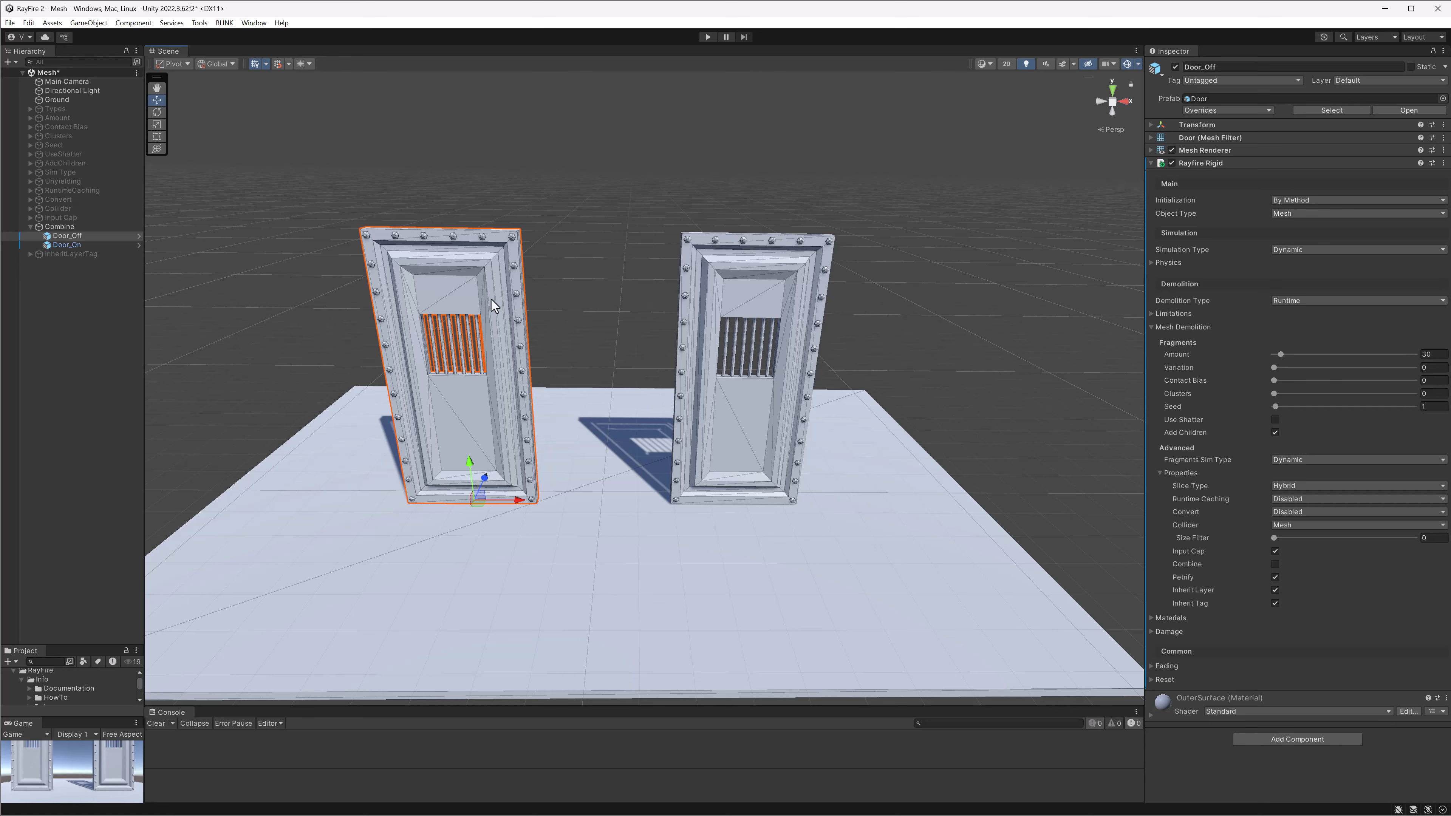
Frame Door_Off in the Combine group and examine its front with the bolts and barred window
scroll(506, 334, "up", 10)
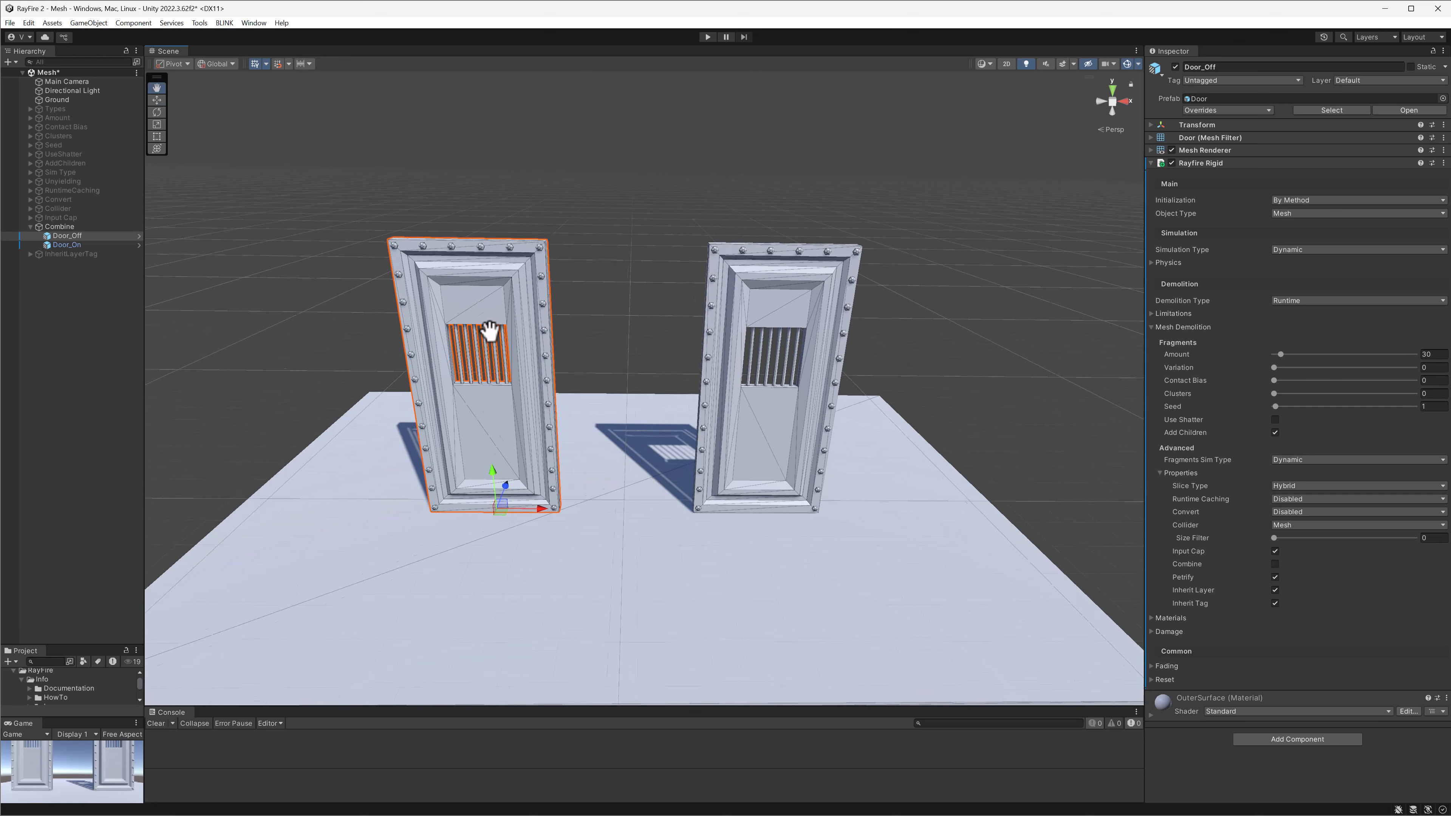
key("f")
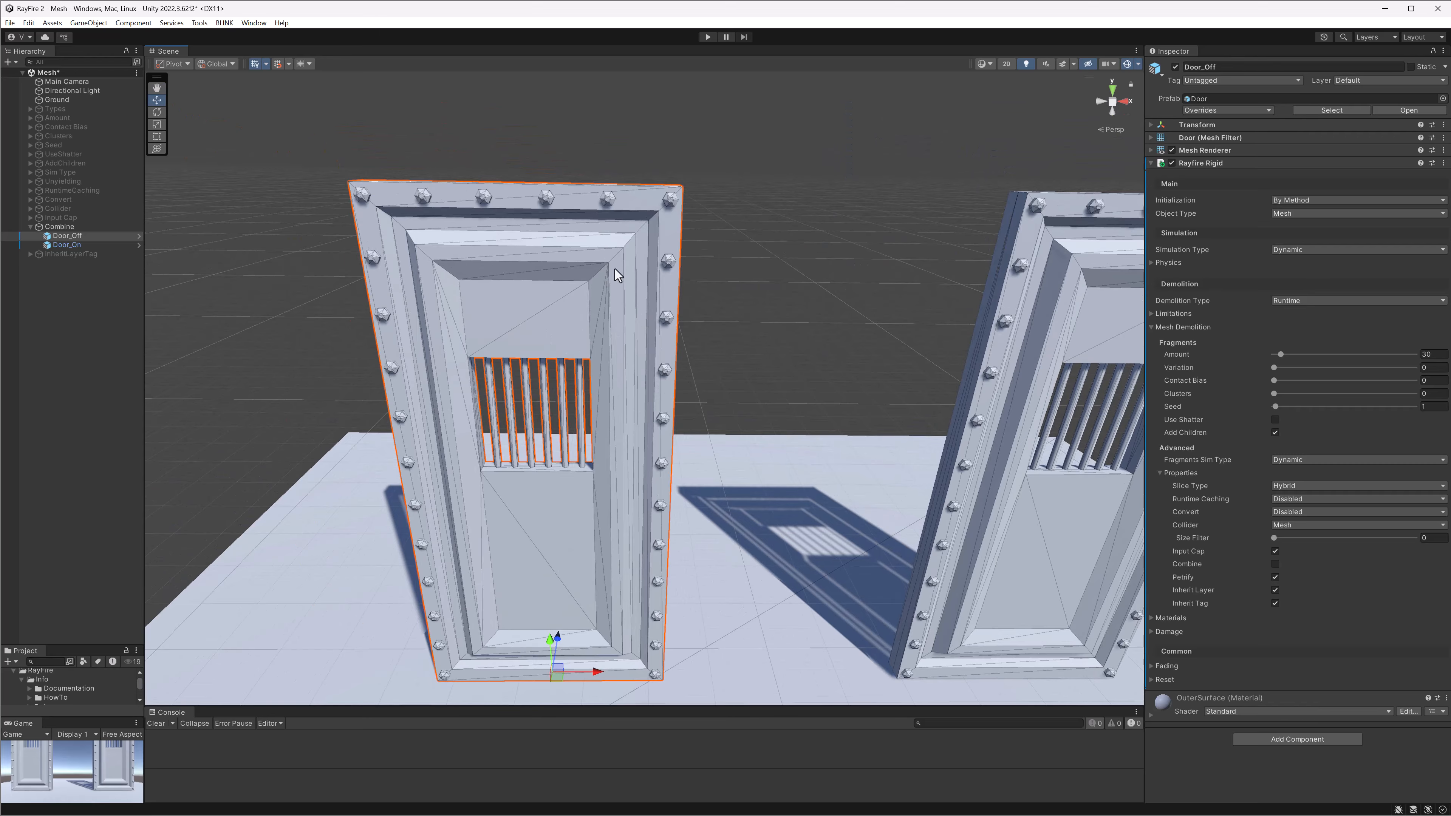
left_click_drag(581, 293, 564, 397, "alt")
middle_click_drag(563, 397, 625, 295)
left_click(59, 236)
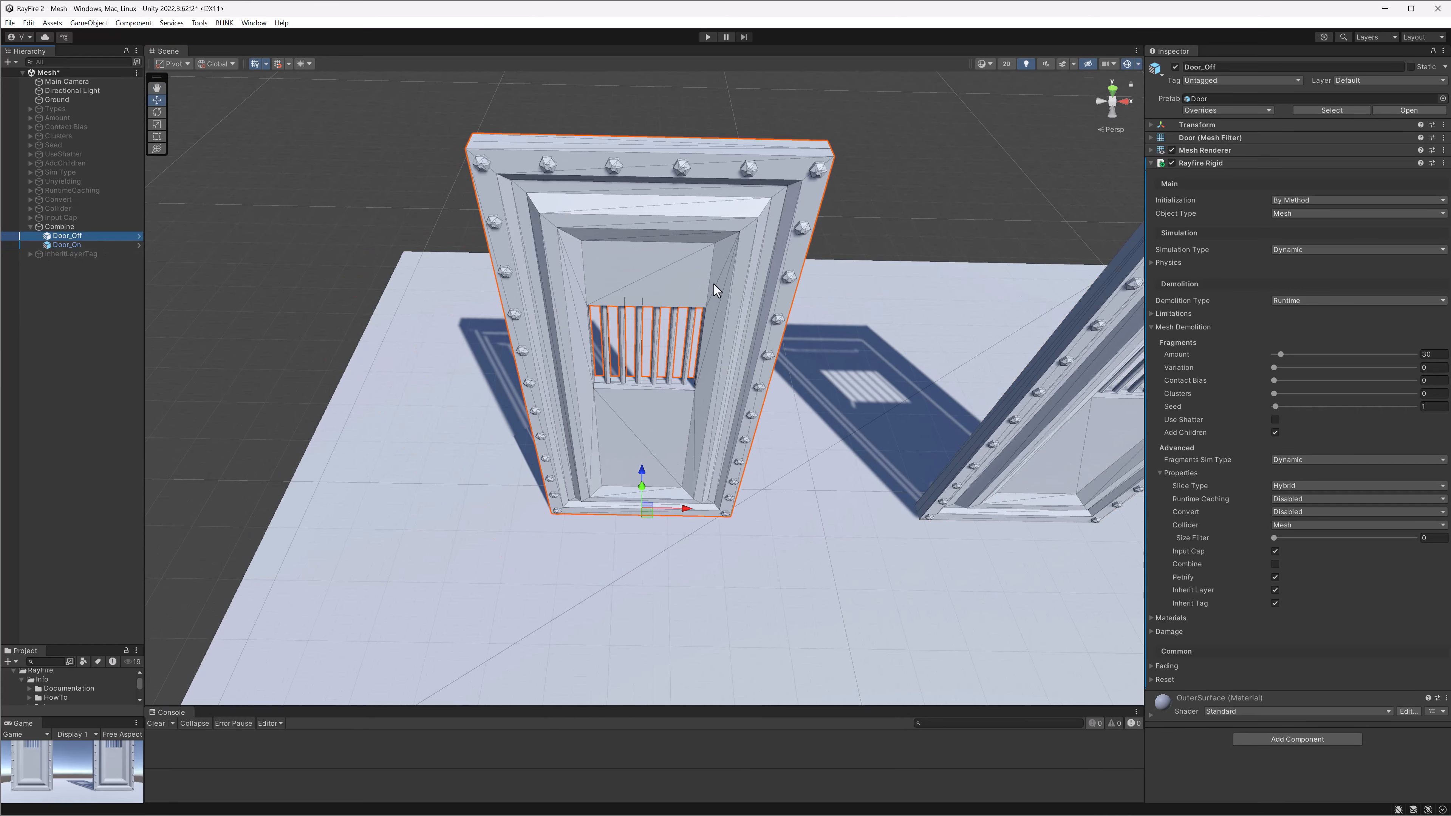
Examine the bolts of Door_Off from above and from inside the mesh to see how they meet the frame
left_click_drag(713, 285, 740, 413, "alt")
scroll(775, 396, "up", 5)
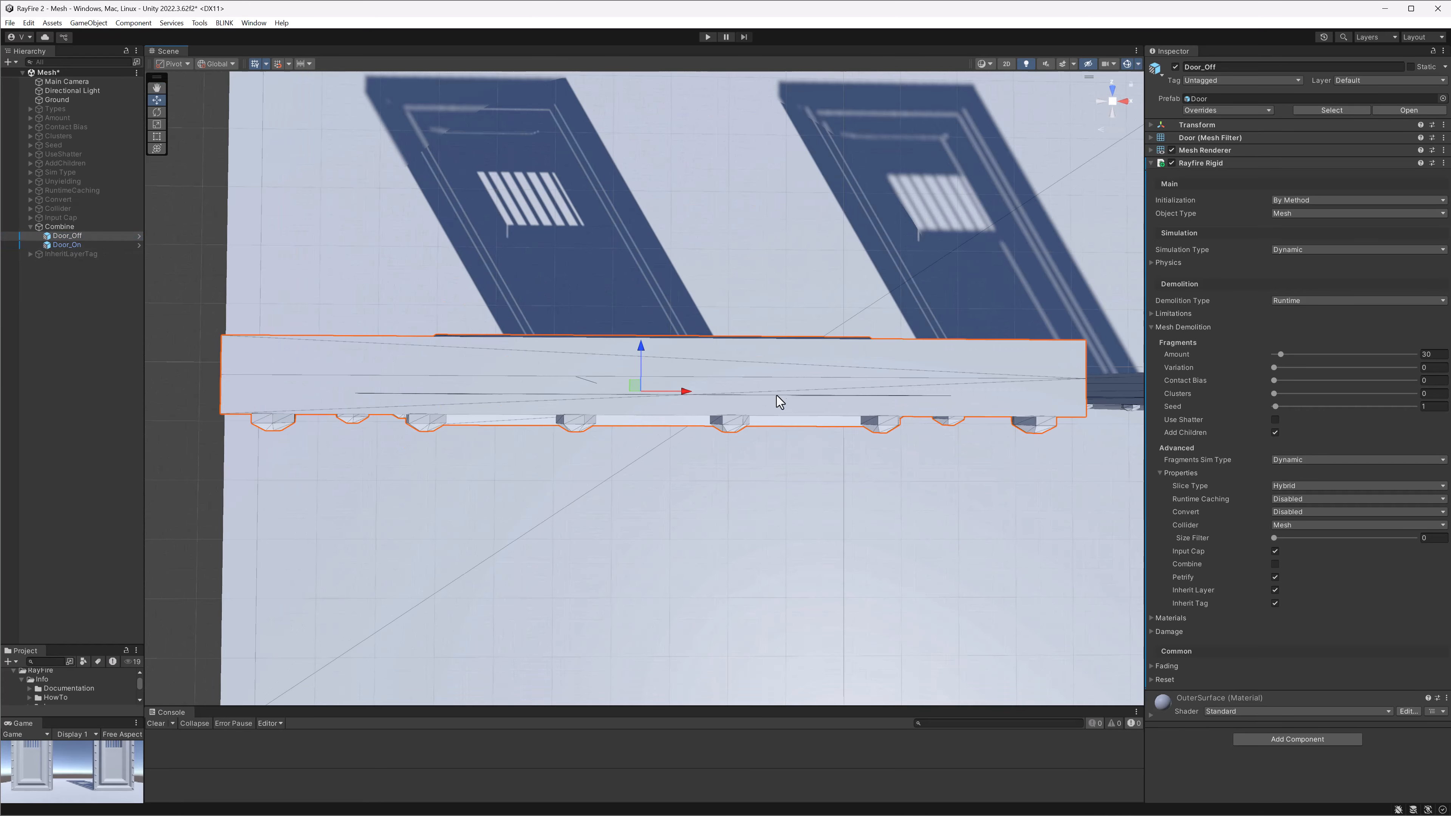
middle_click_drag(781, 385, 659, 374)
scroll(660, 374, "up", 3)
middle_click_drag(497, 390, 577, 397)
scroll(572, 414, "up", 2)
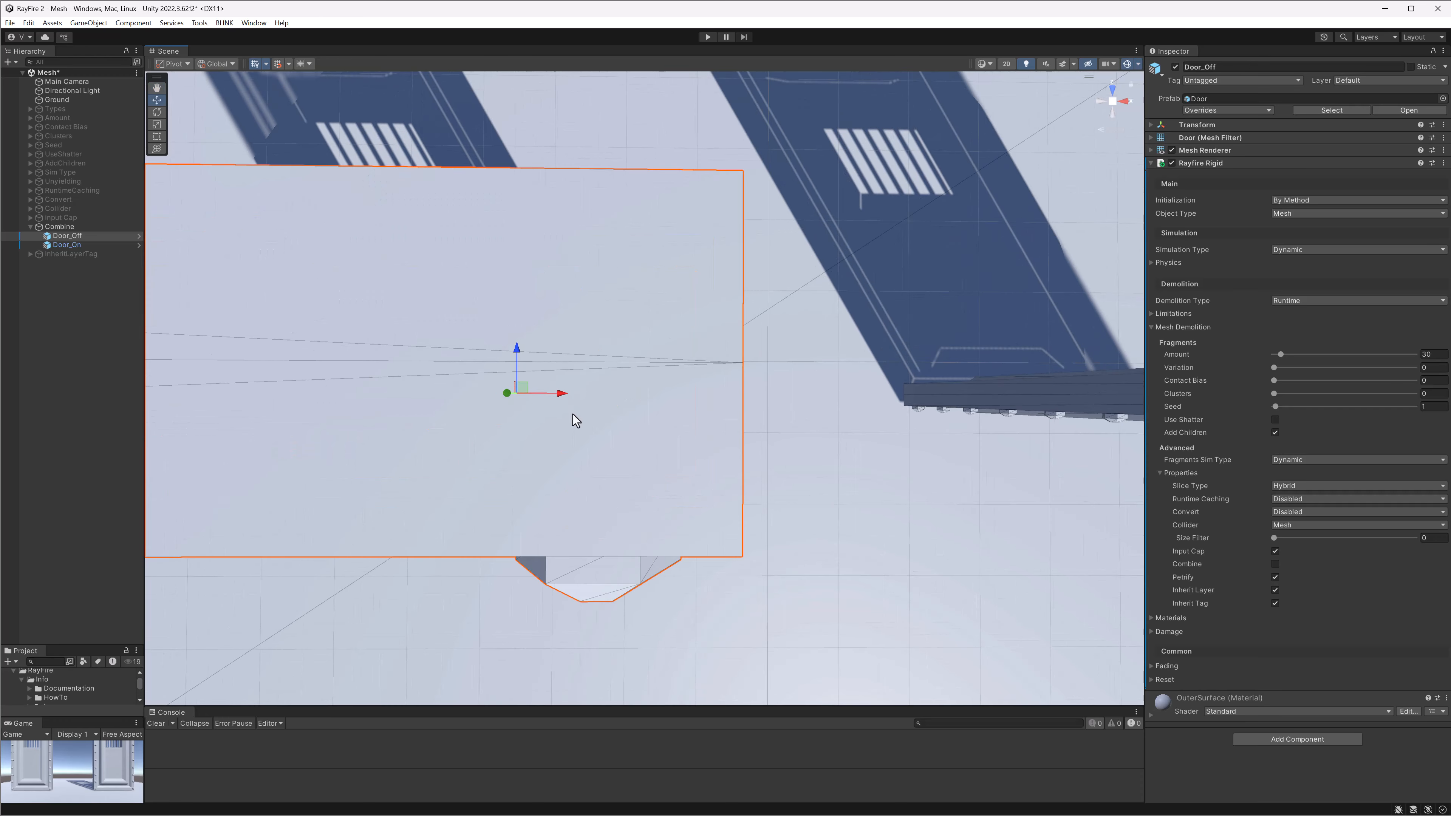
scroll(572, 414, "up", 4)
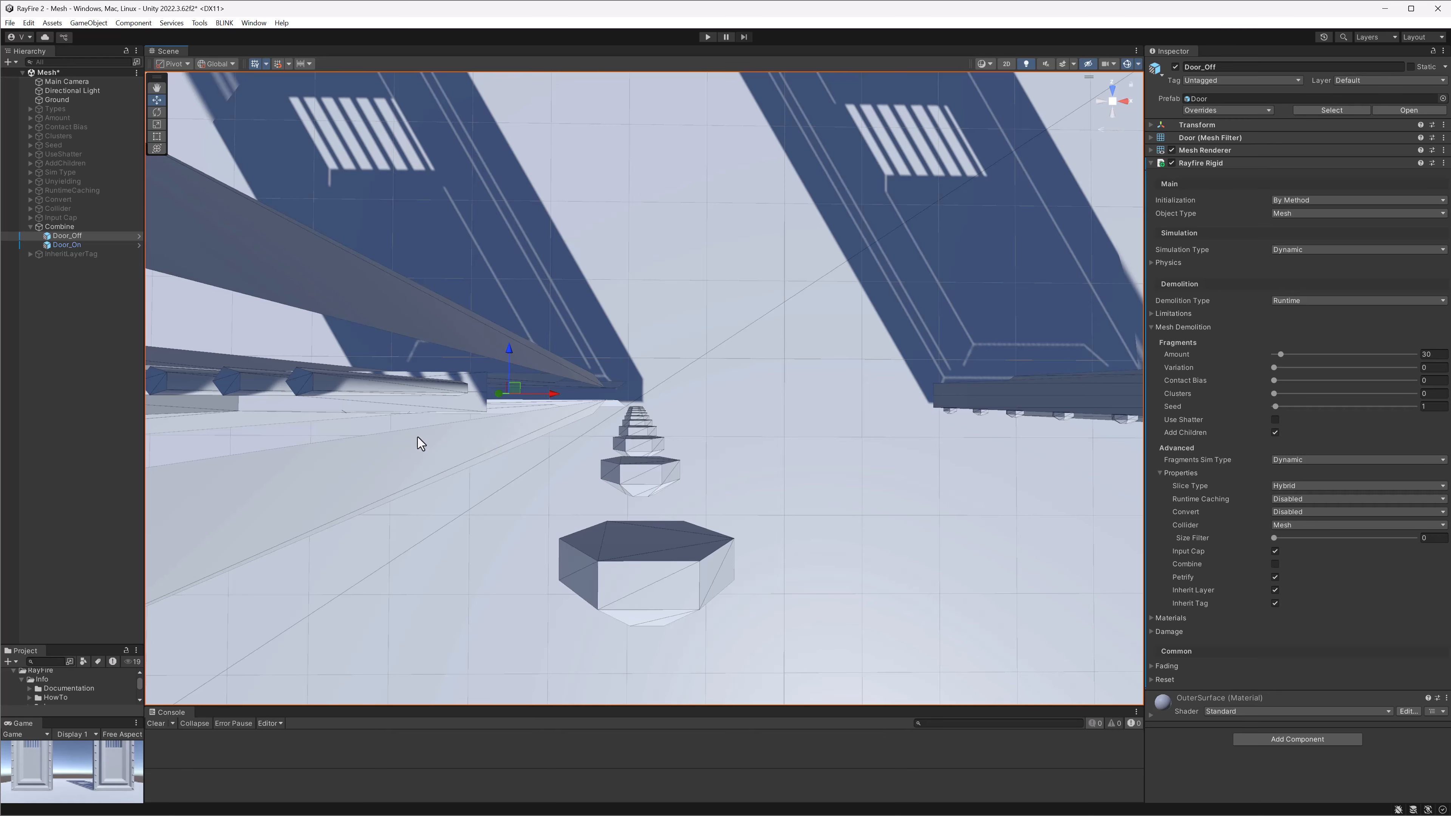
middle_click_drag(417, 437, 441, 435)
scroll(512, 450, "down", 5)
left_click_drag(512, 450, 685, 414, "alt")
left_click_drag(980, 536, 686, 430, "alt")
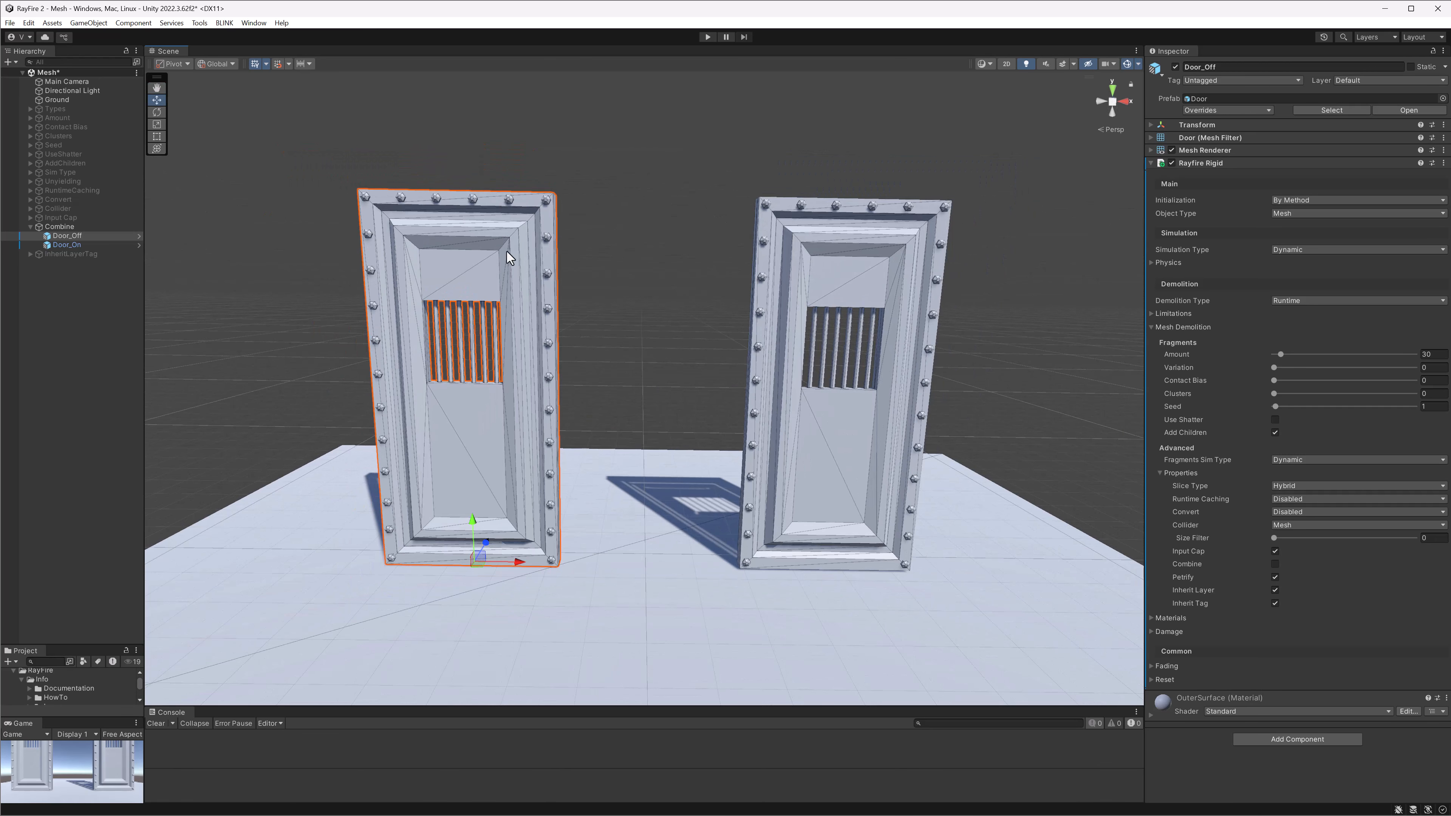
Start play mode, demolish Door_Off with its Combine property disabled and select one of its loose bolt fragments
left_click(707, 36)
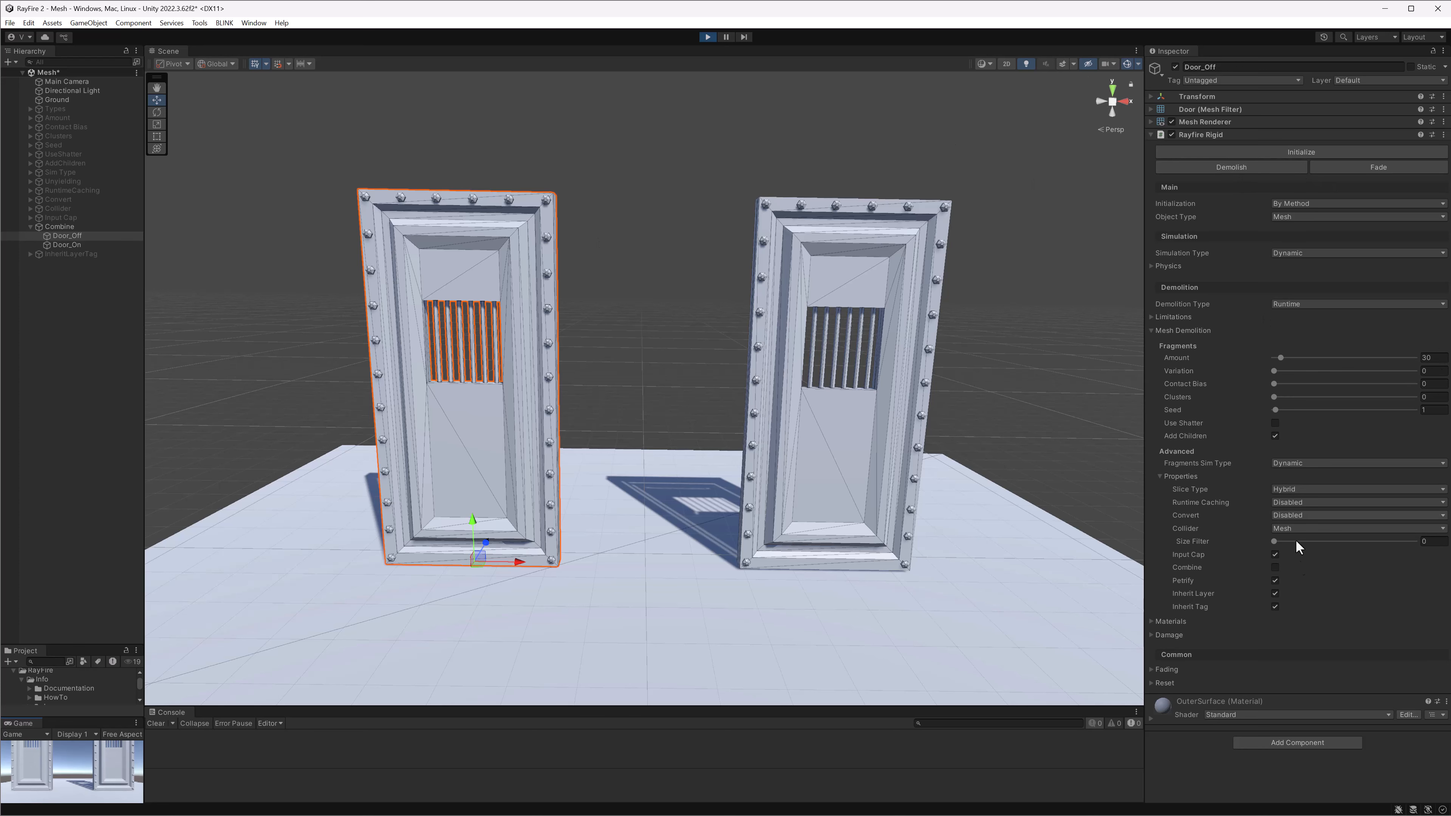
left_click(1247, 169)
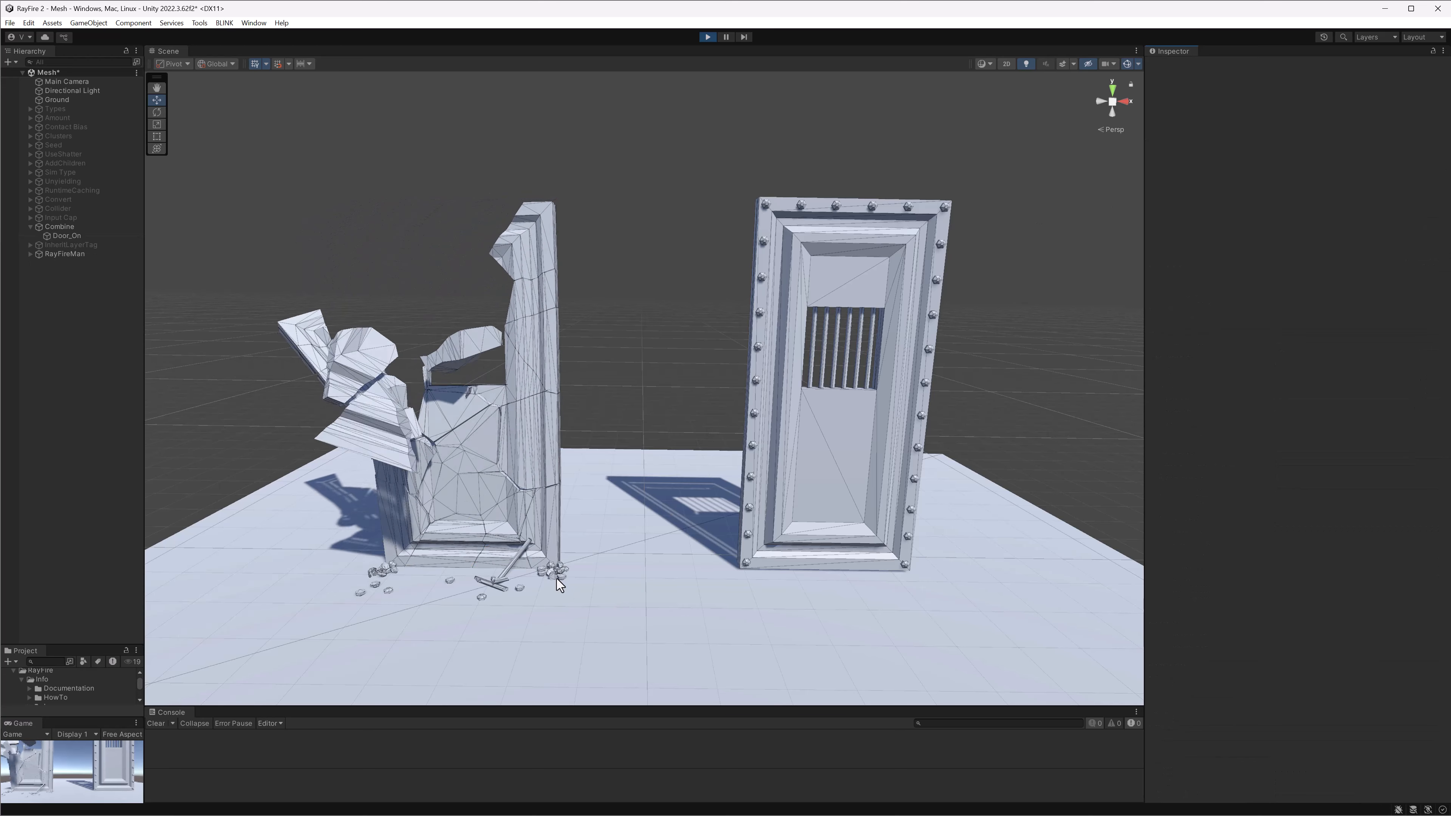
left_click(545, 581)
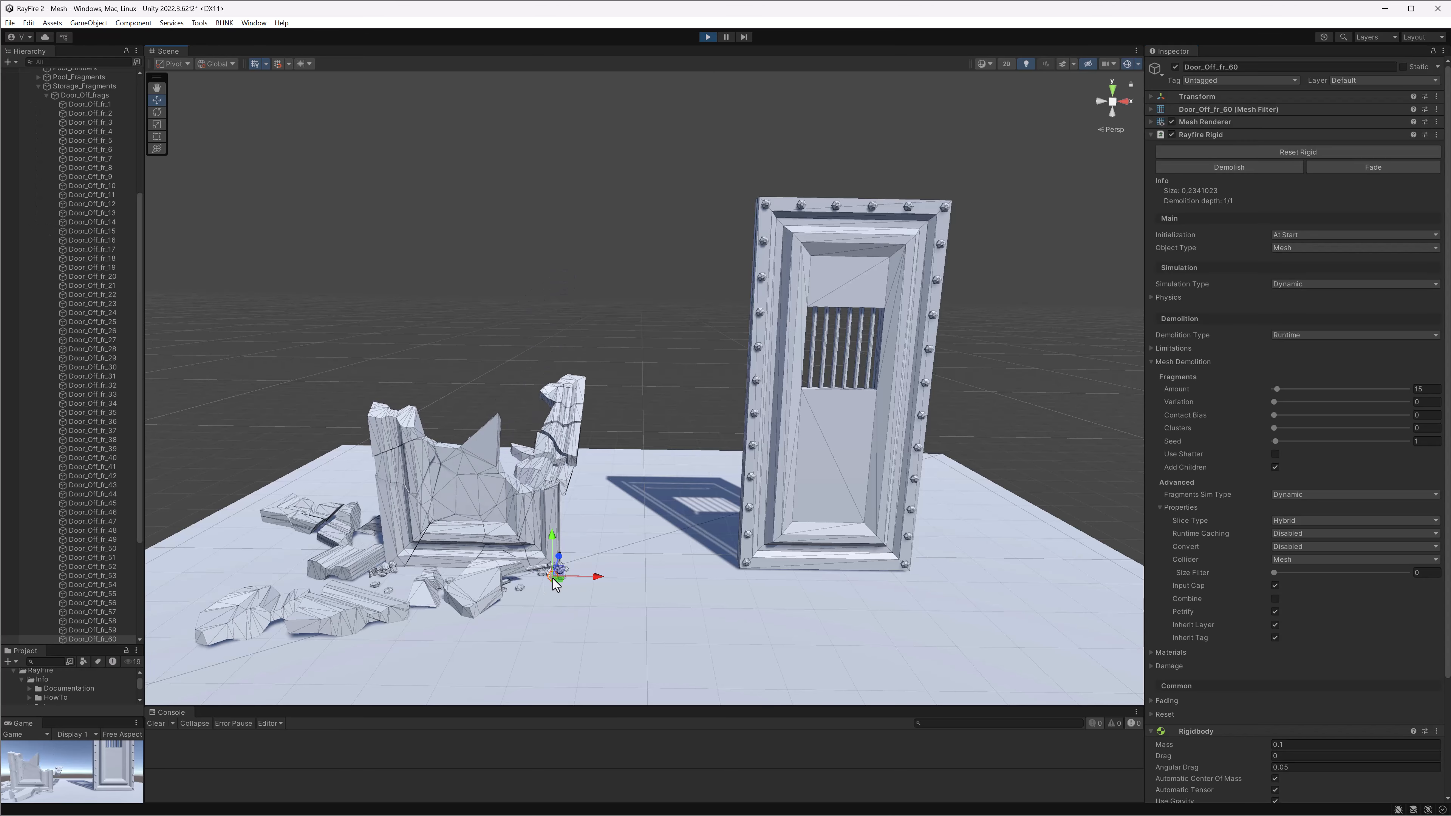
left_click_drag(525, 588, 541, 626, "alt")
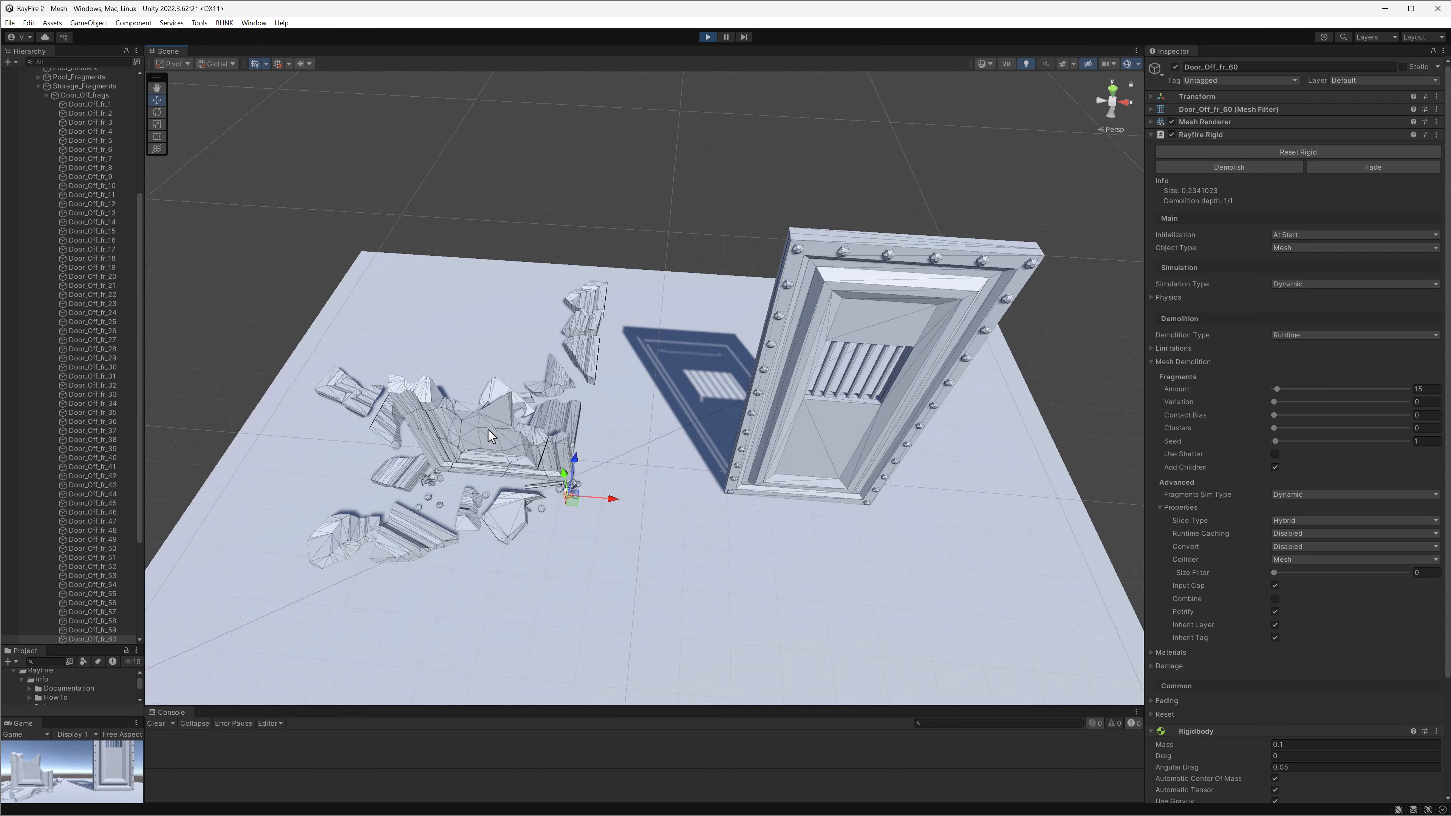
Select all Door_Off fragments to check their count, and compare it with the Amount property of Door_On
left_click(502, 440)
left_click(104, 104)
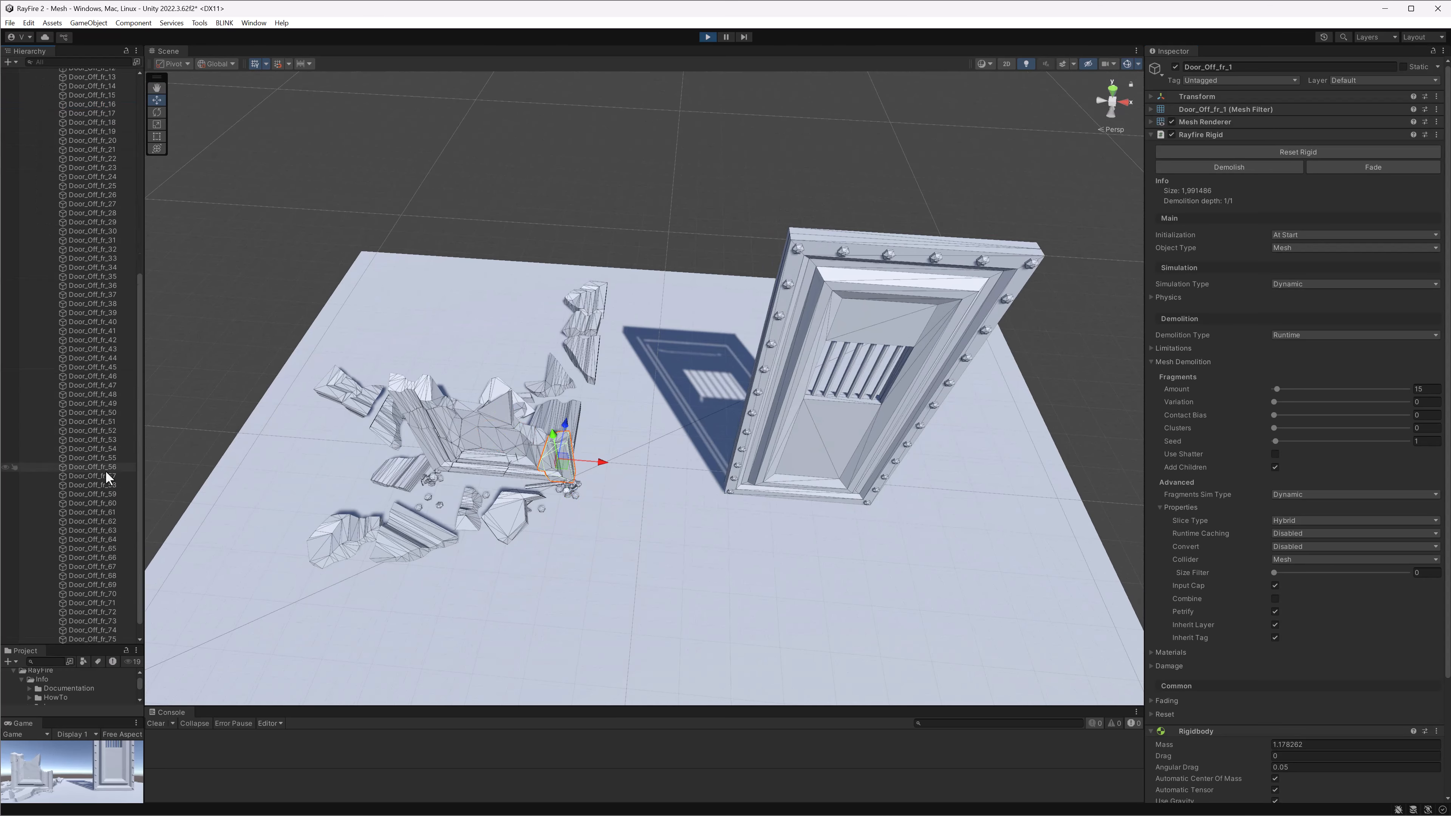
scroll(99, 592, "down", 5)
left_click(101, 638, "shift")
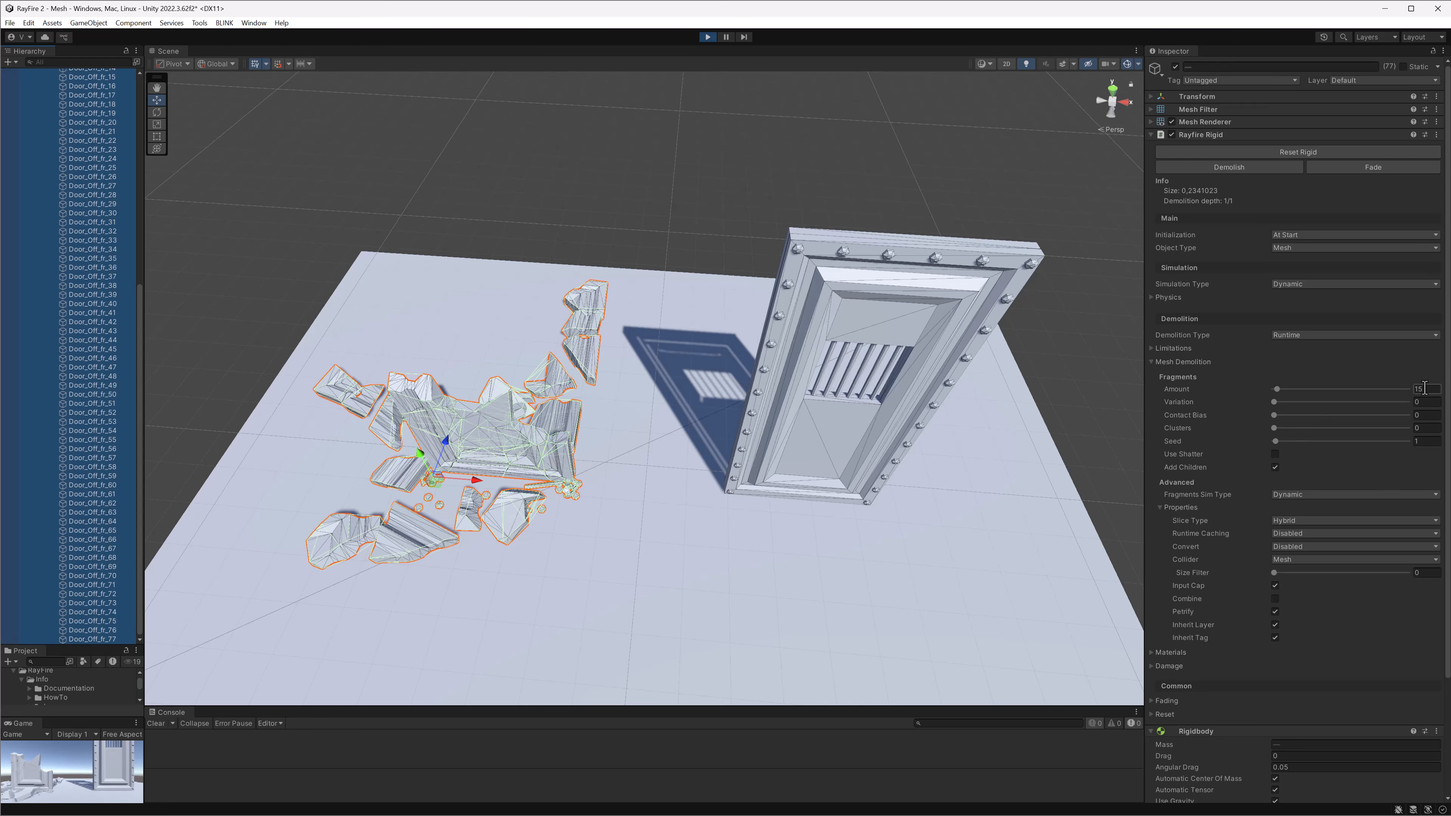
left_click(819, 313)
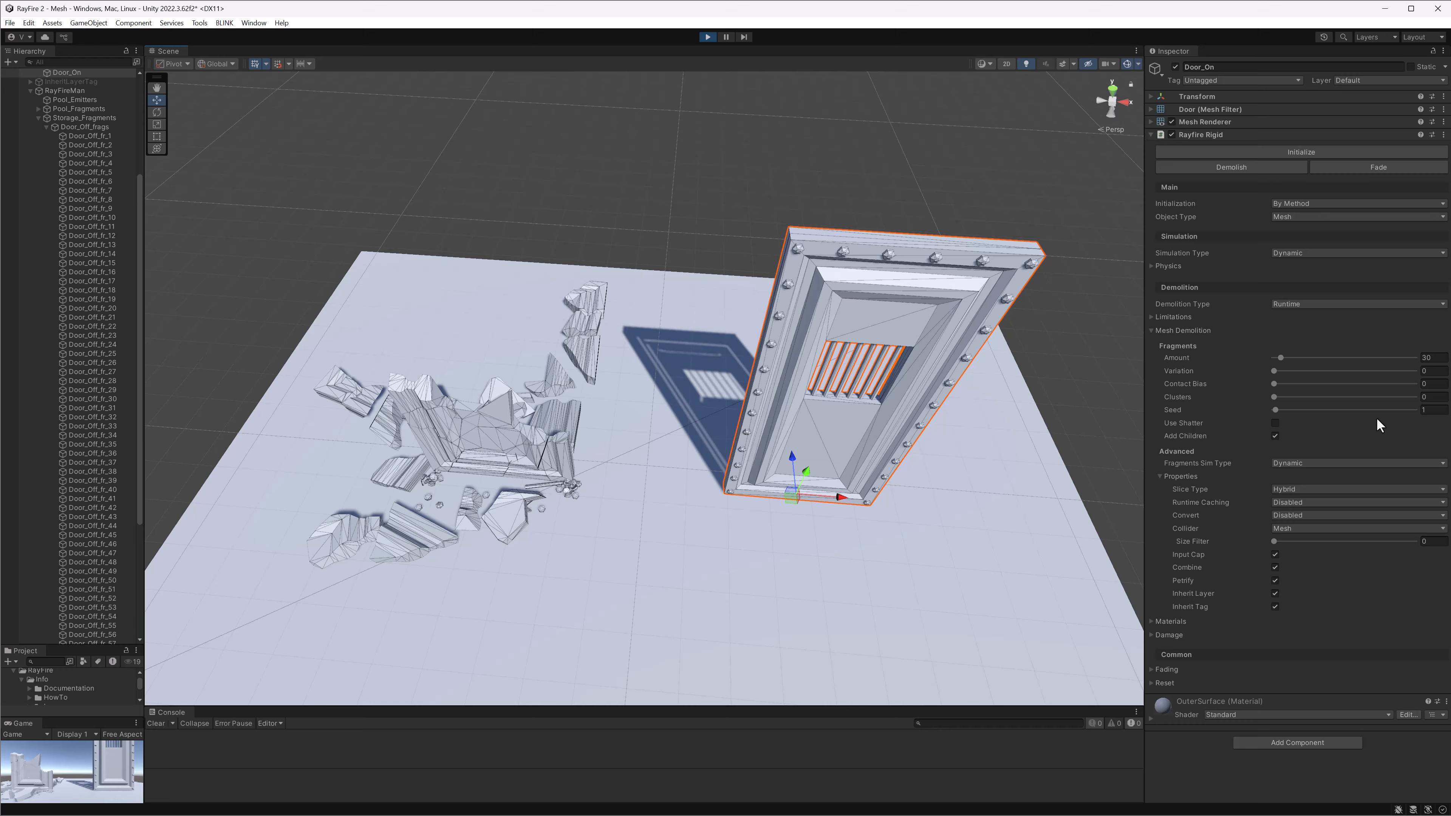
left_click(1428, 359)
Select several small loose pieces in the Door_Off debris and inspect them as separate fragments
left_click_drag(502, 569, 545, 509, "alt")
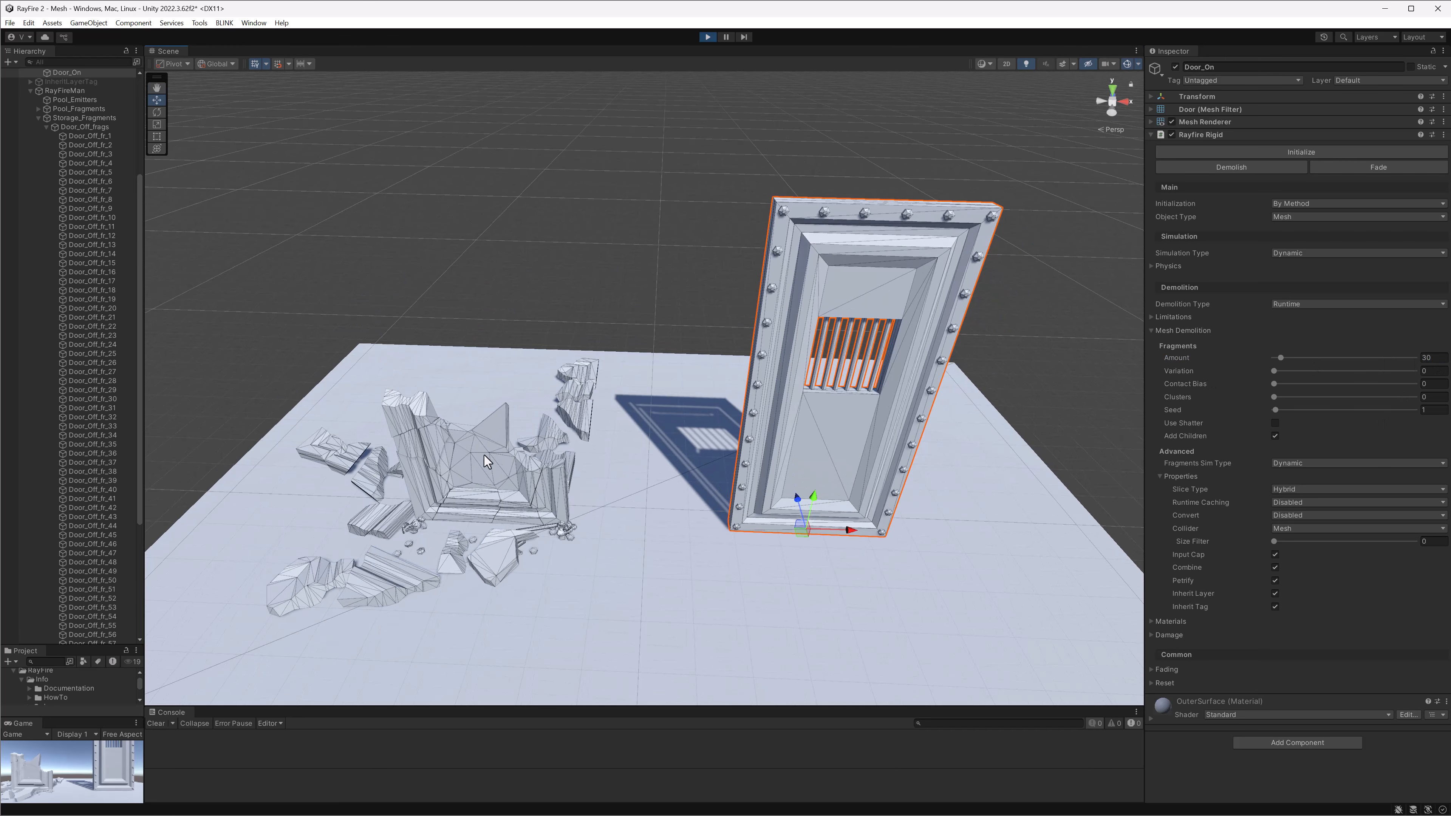
middle_click_drag(484, 455, 534, 475)
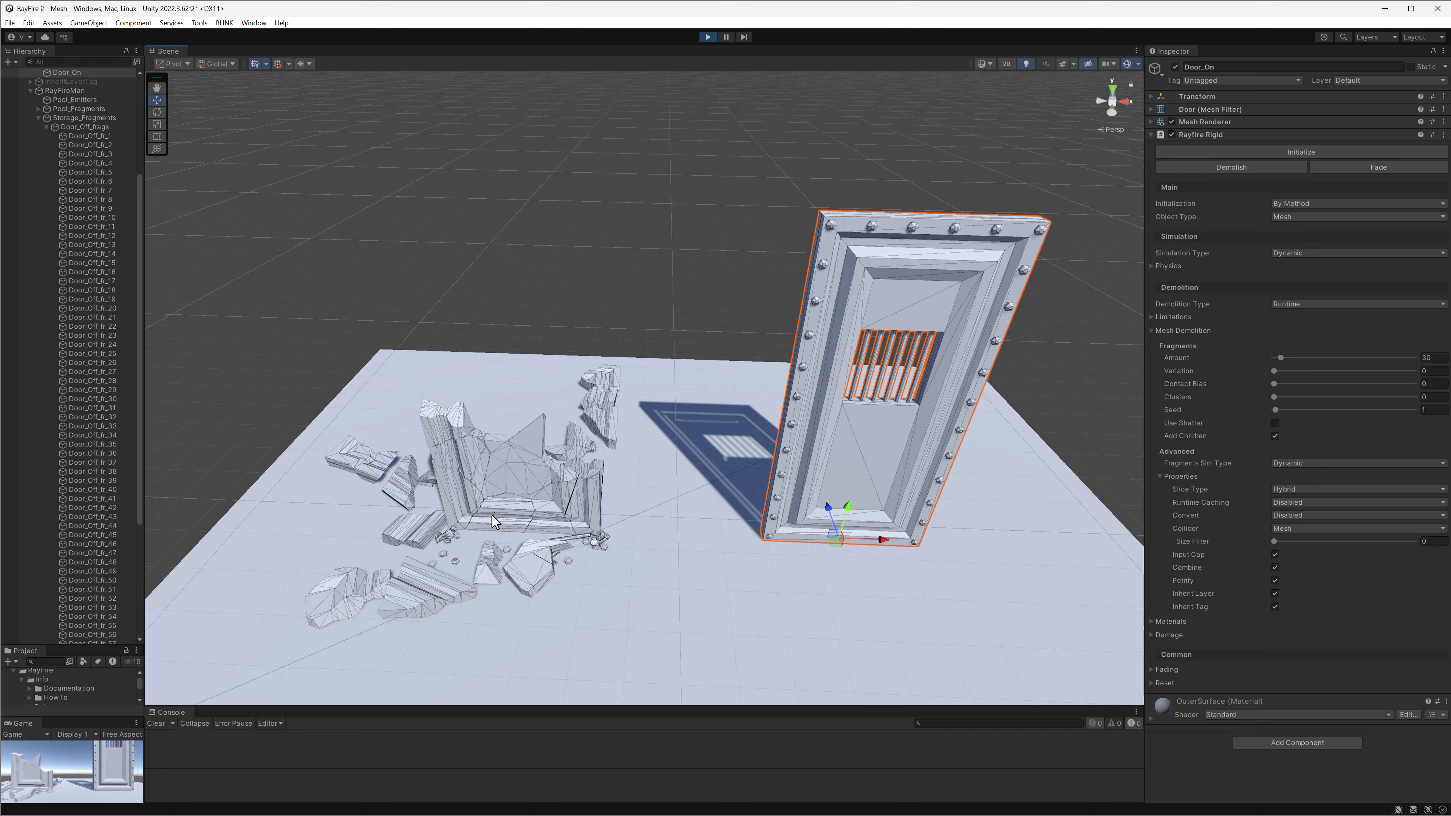
left_click(456, 561)
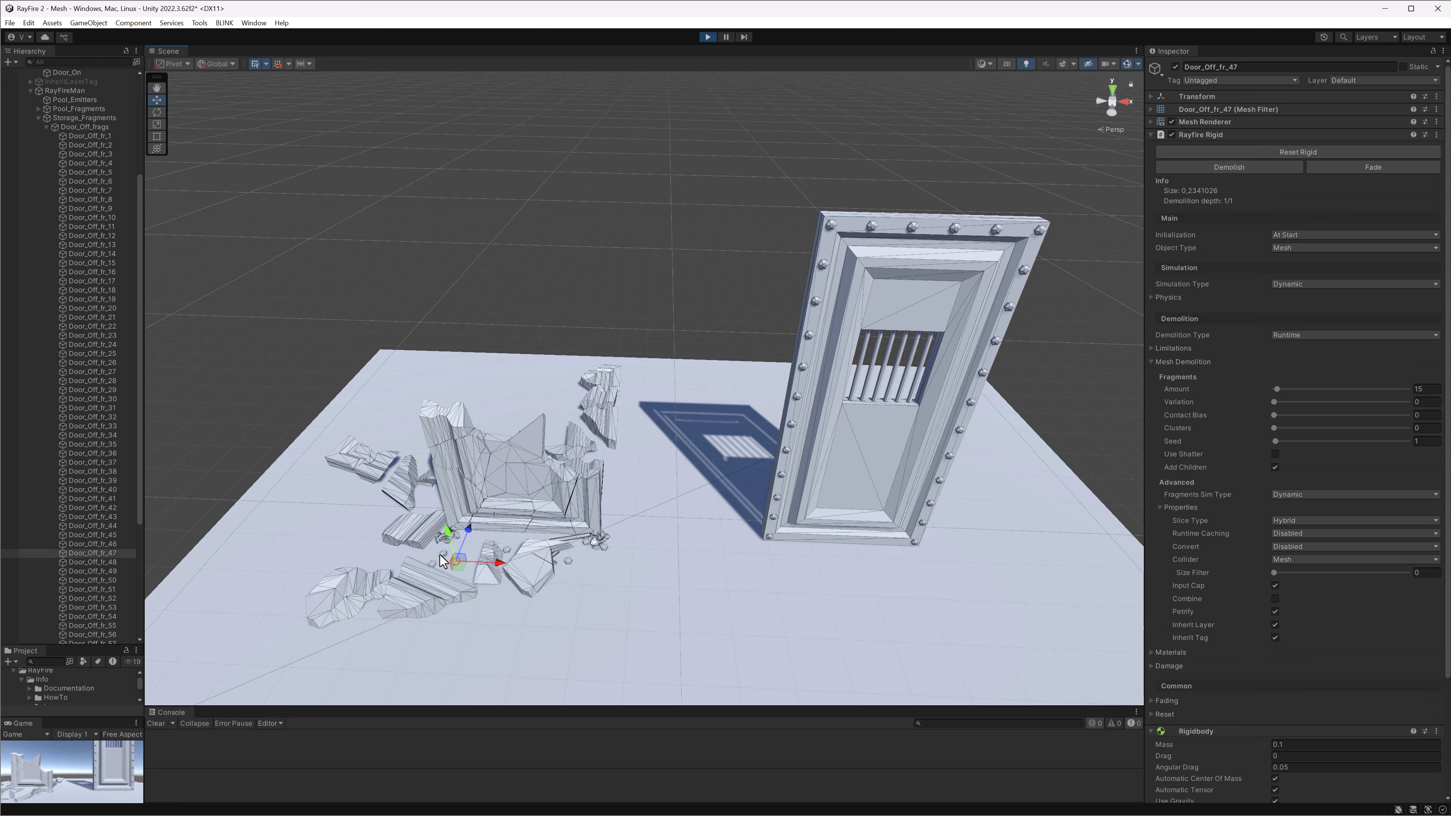
left_click(432, 565)
left_click(432, 563)
left_click(569, 562)
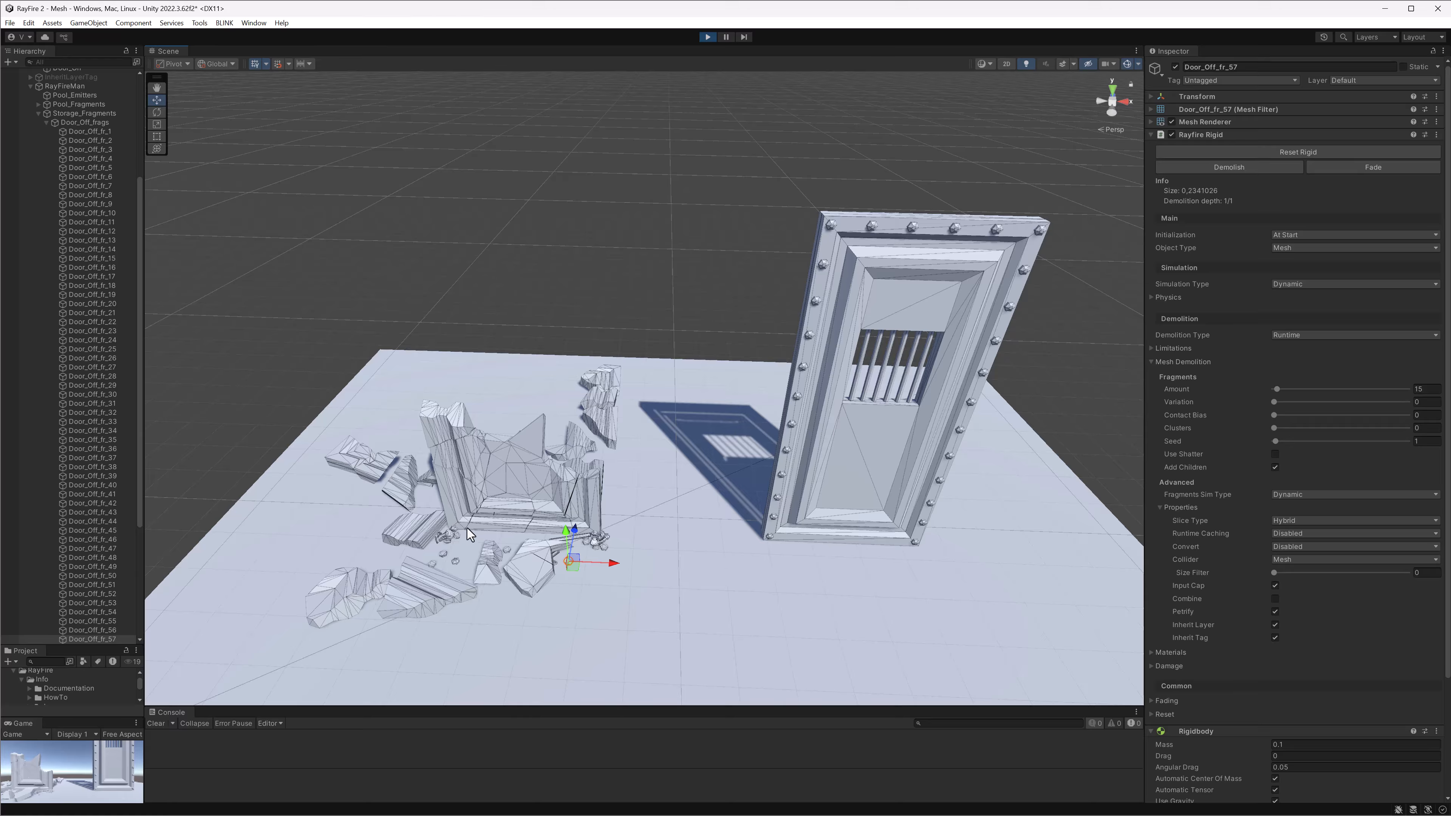
Select Door_On and demolish it with its Combine property enabled
left_click(853, 259)
key("f")
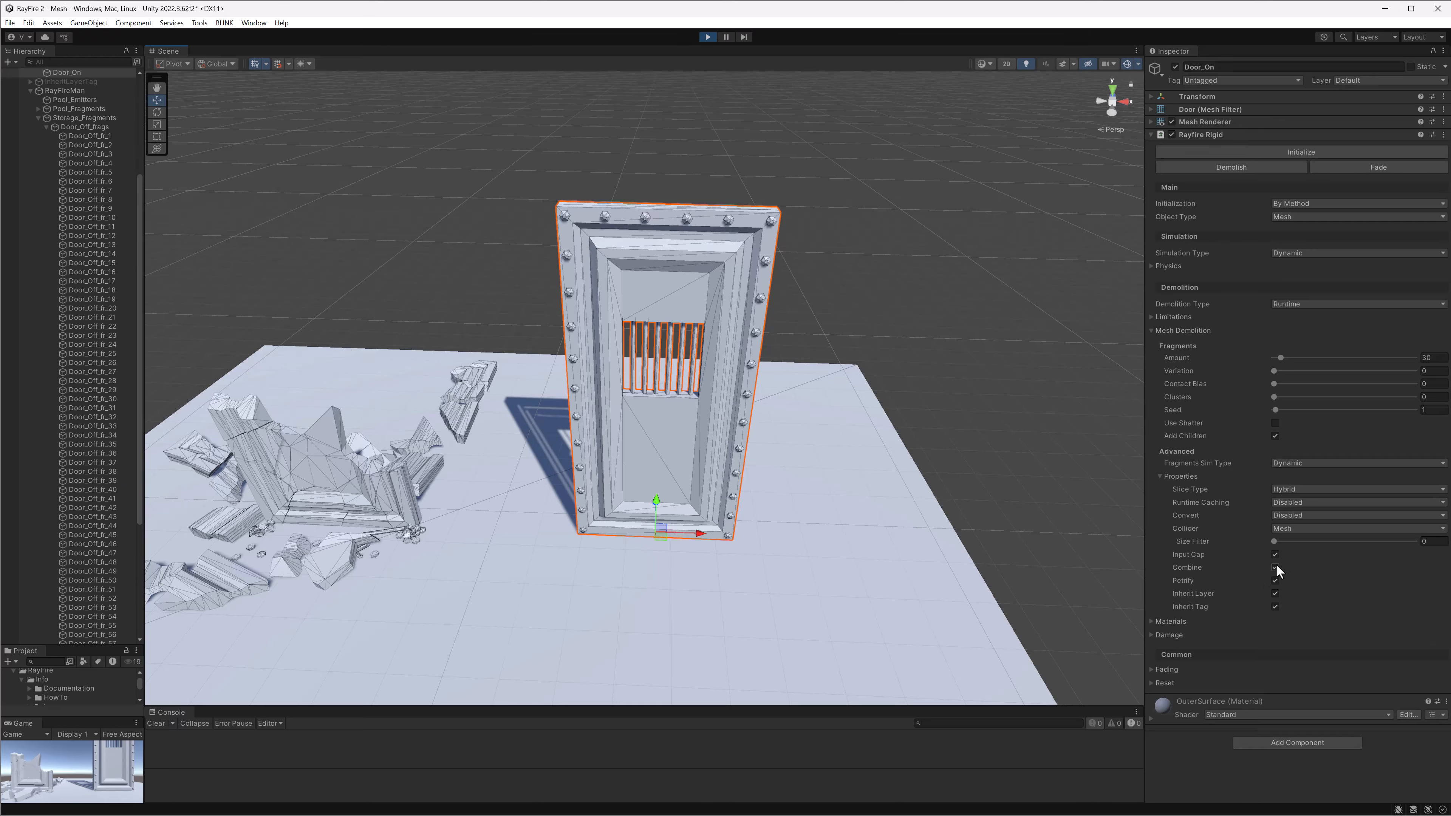
left_click(1252, 169)
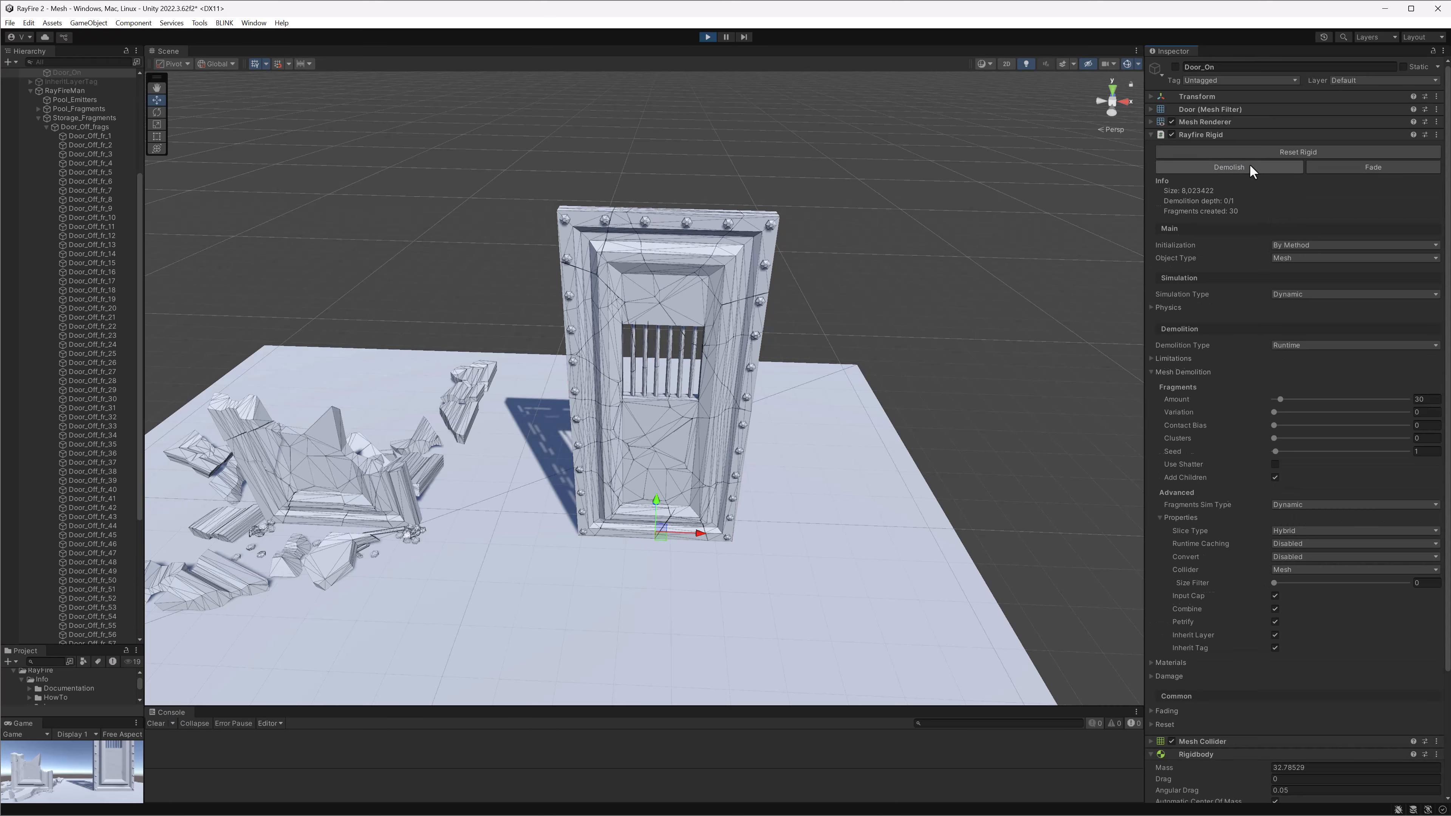
Select all Door_On fragments, from Door_On_fr_1 to Door_On_fr_30, to check their count
left_click(734, 359)
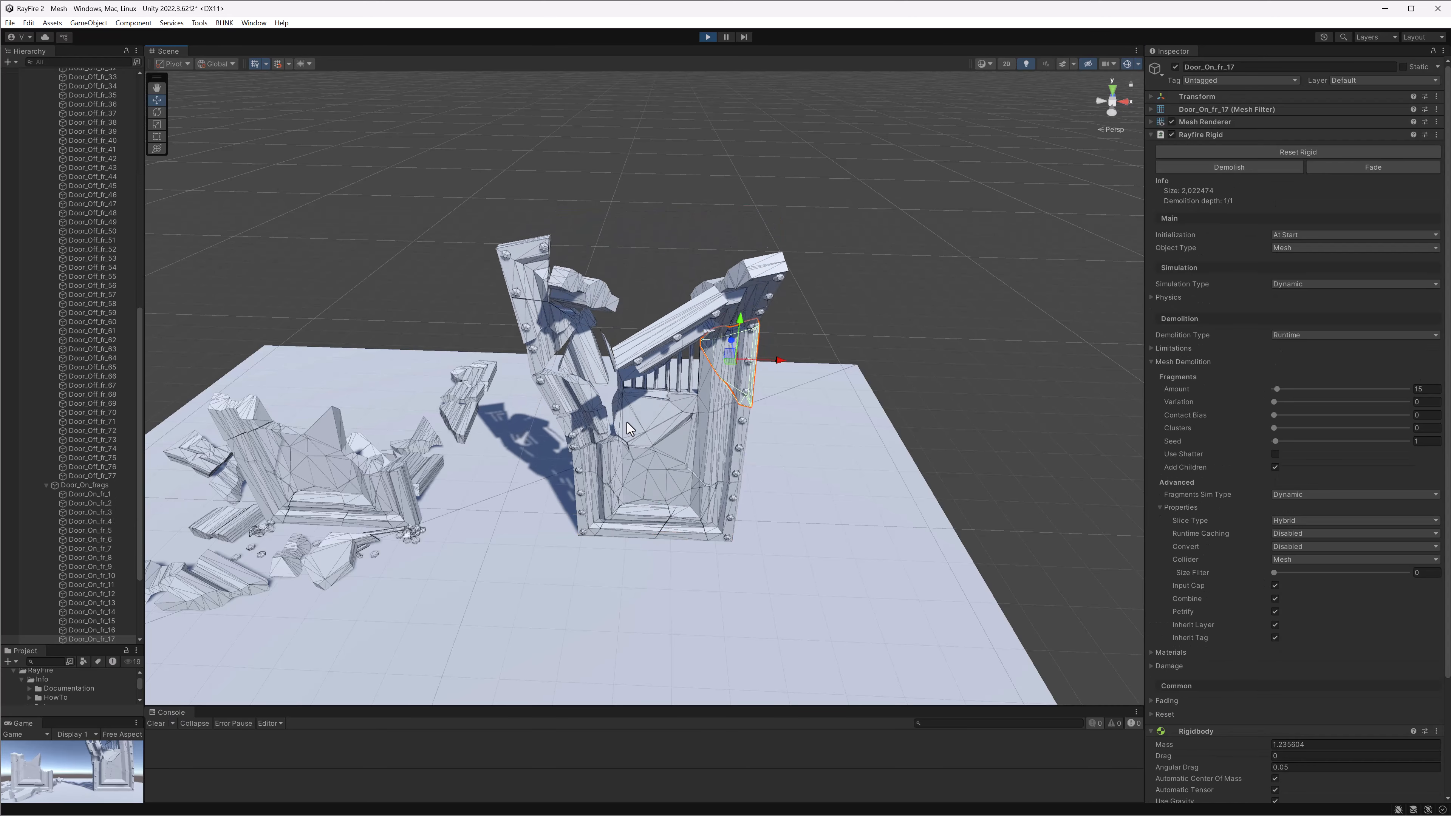
scroll(94, 480, "down", 4)
left_click(97, 376)
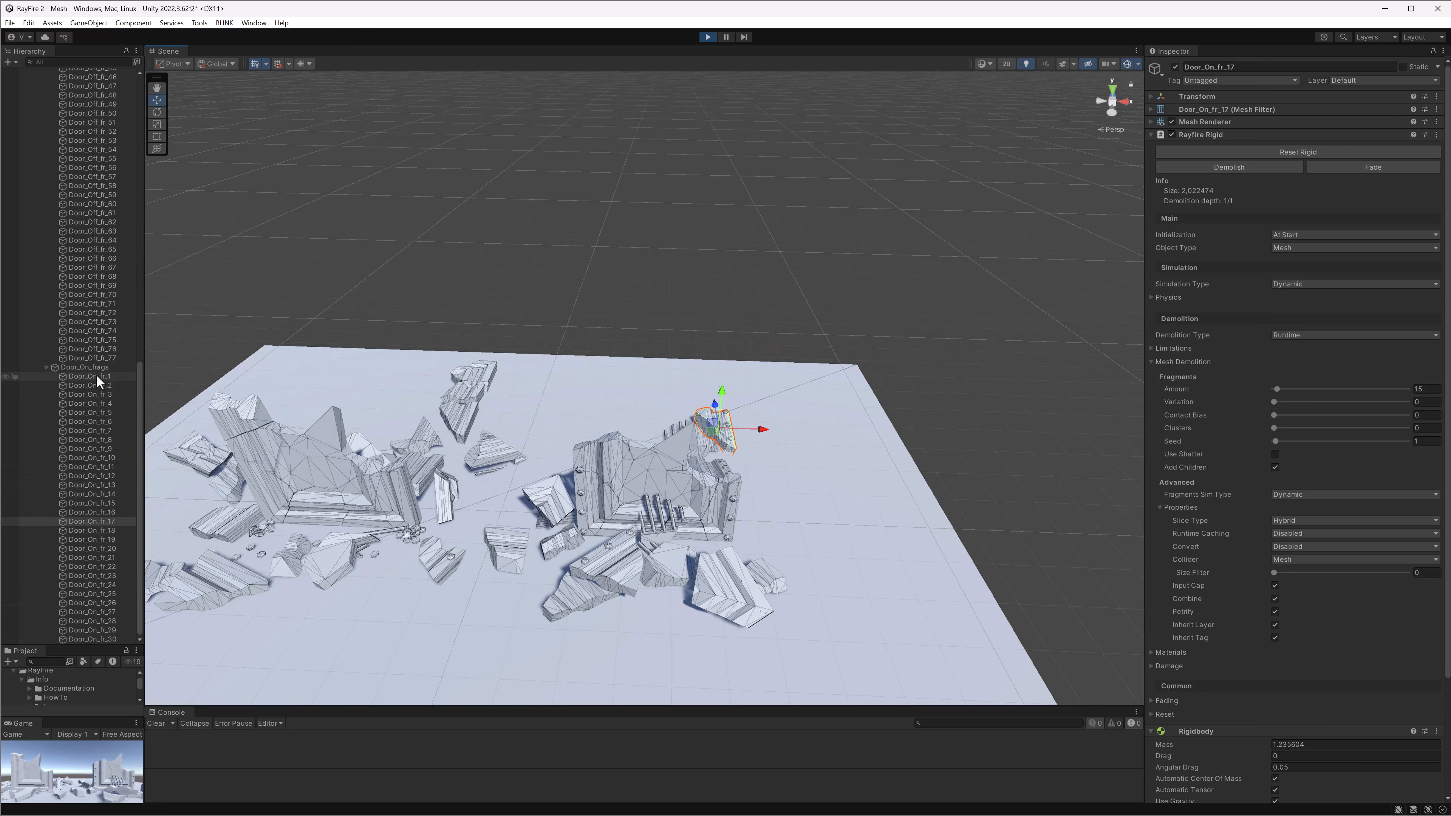
left_click(100, 638, "shift")
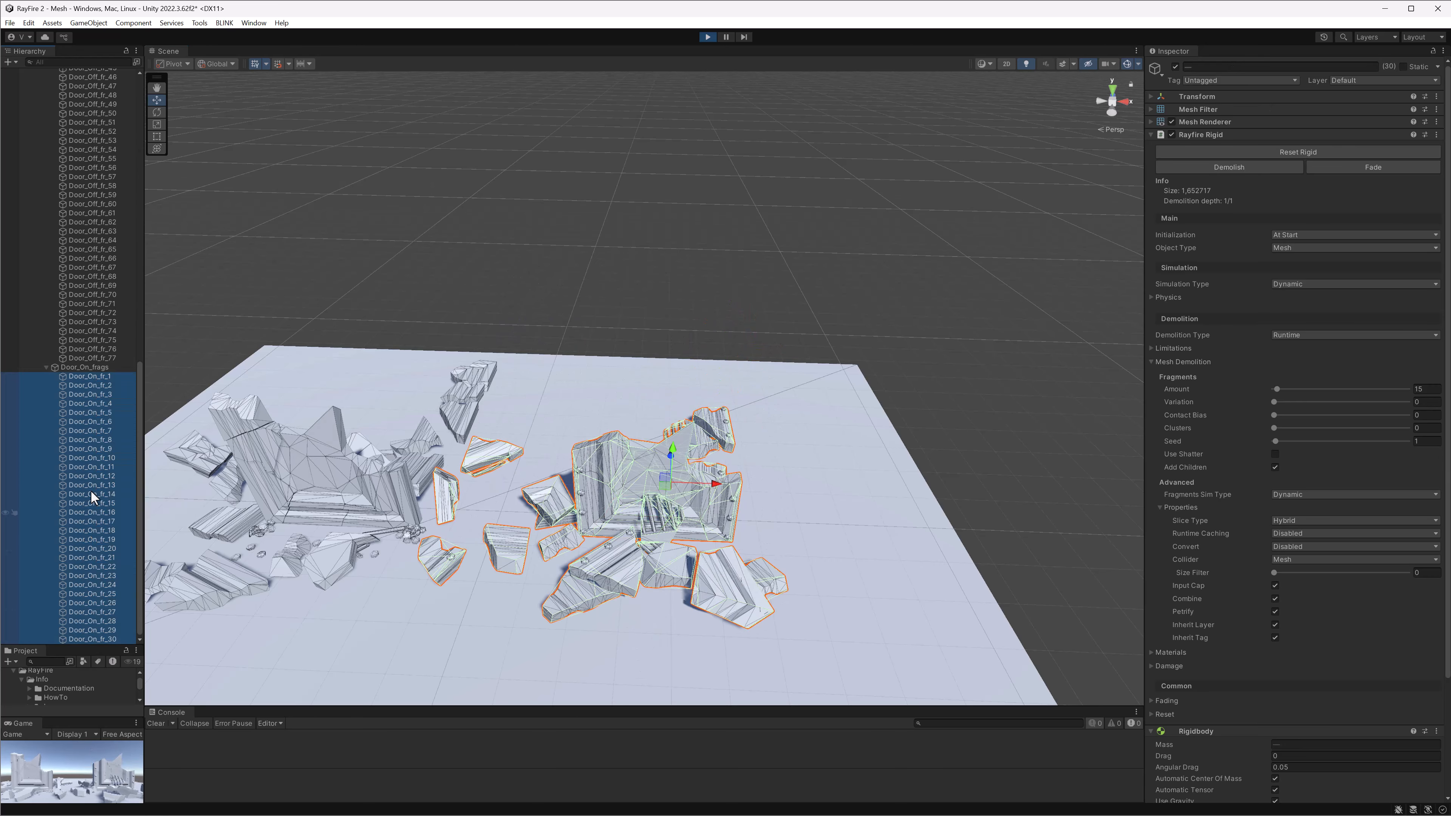
Frame the Door_On_fr_13 frame fragment and inspect its attached bolts from several angles
left_click(730, 530)
key("f")
left_click_drag(721, 525, 617, 484, "alt")
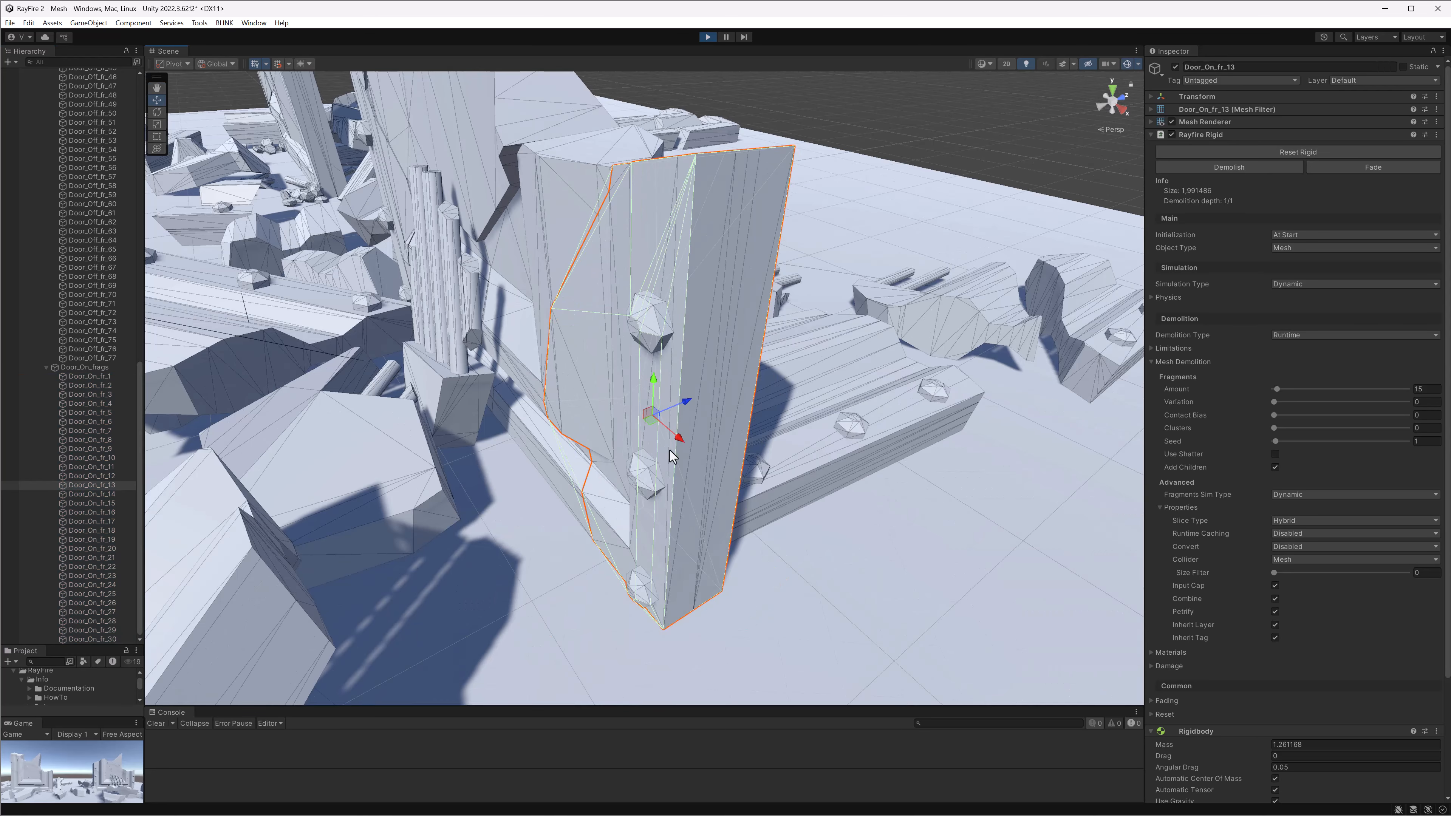
left_click_drag(679, 437, 891, 446, "alt")
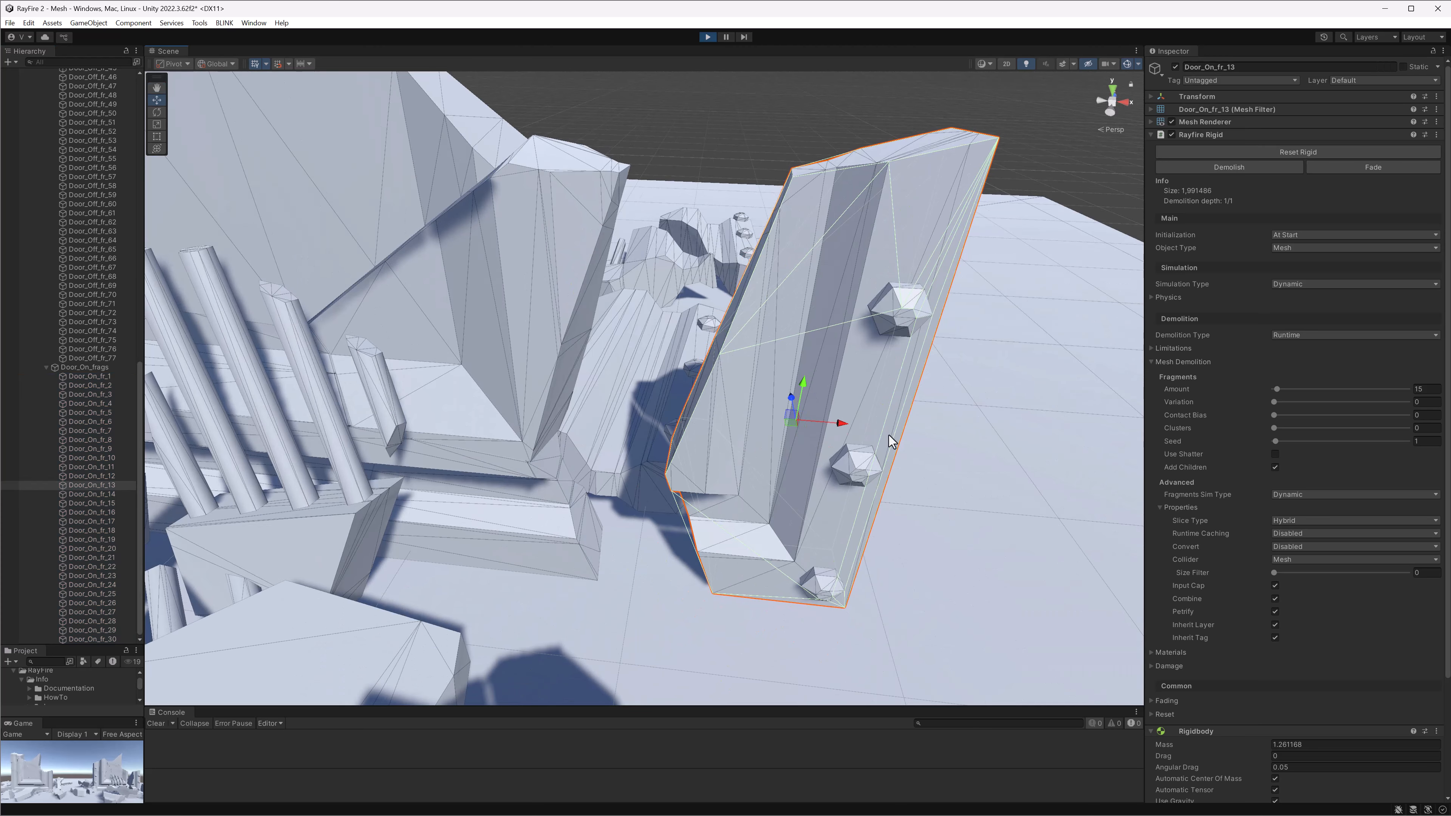
Compare the debris of the demolished Door_Off and Door_On side by side
scroll(694, 475, "down", 20)
scroll(544, 478, "down", 3)
middle_click_drag(522, 525, 639, 553)
left_click_drag(491, 552, 553, 518, "alt")
middle_click_drag(474, 523, 583, 537)
scroll(581, 537, "down", 2)
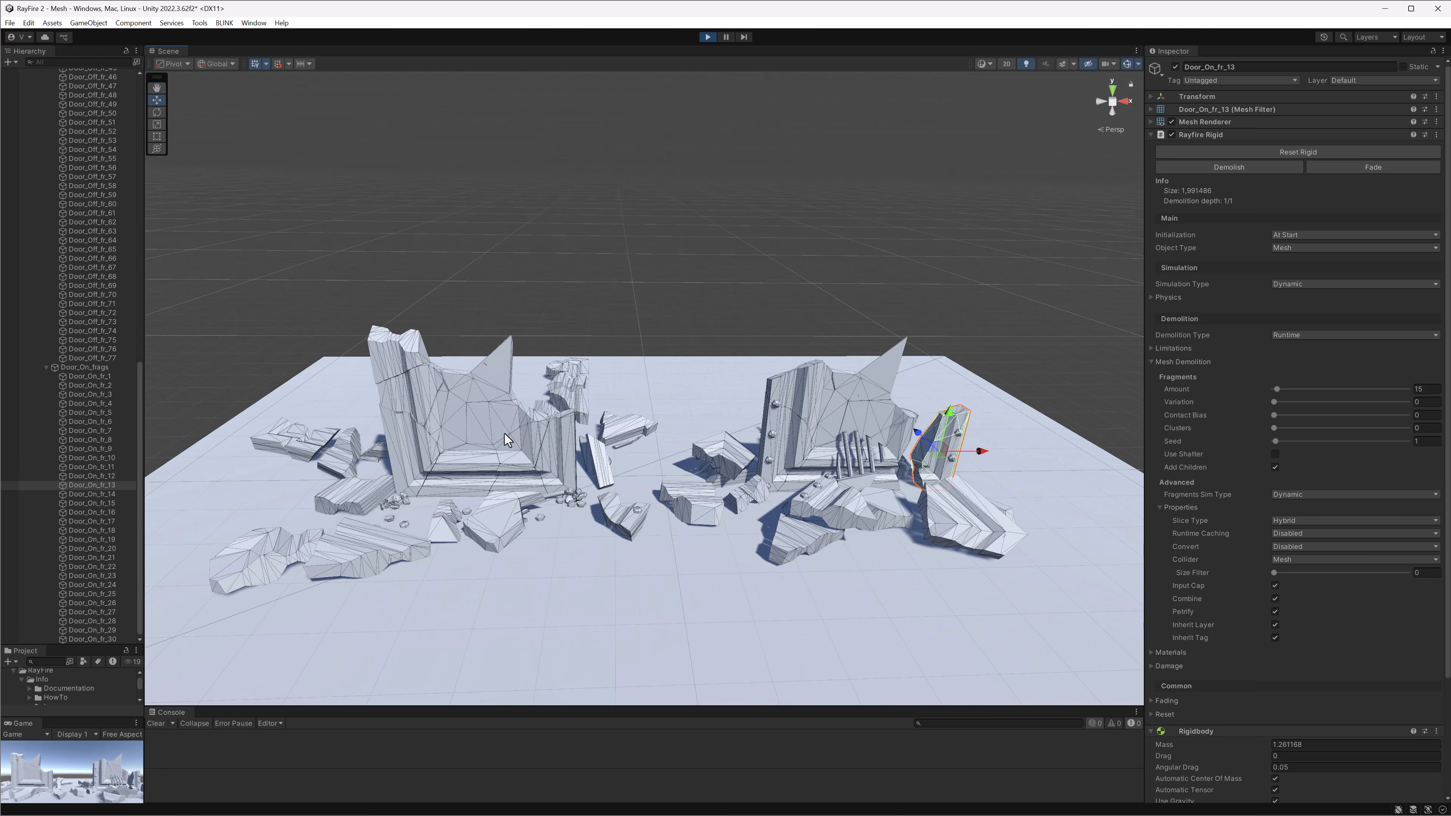
Exit play mode, select Door_Off and check its Combine property with both doors in view
left_click(707, 37)
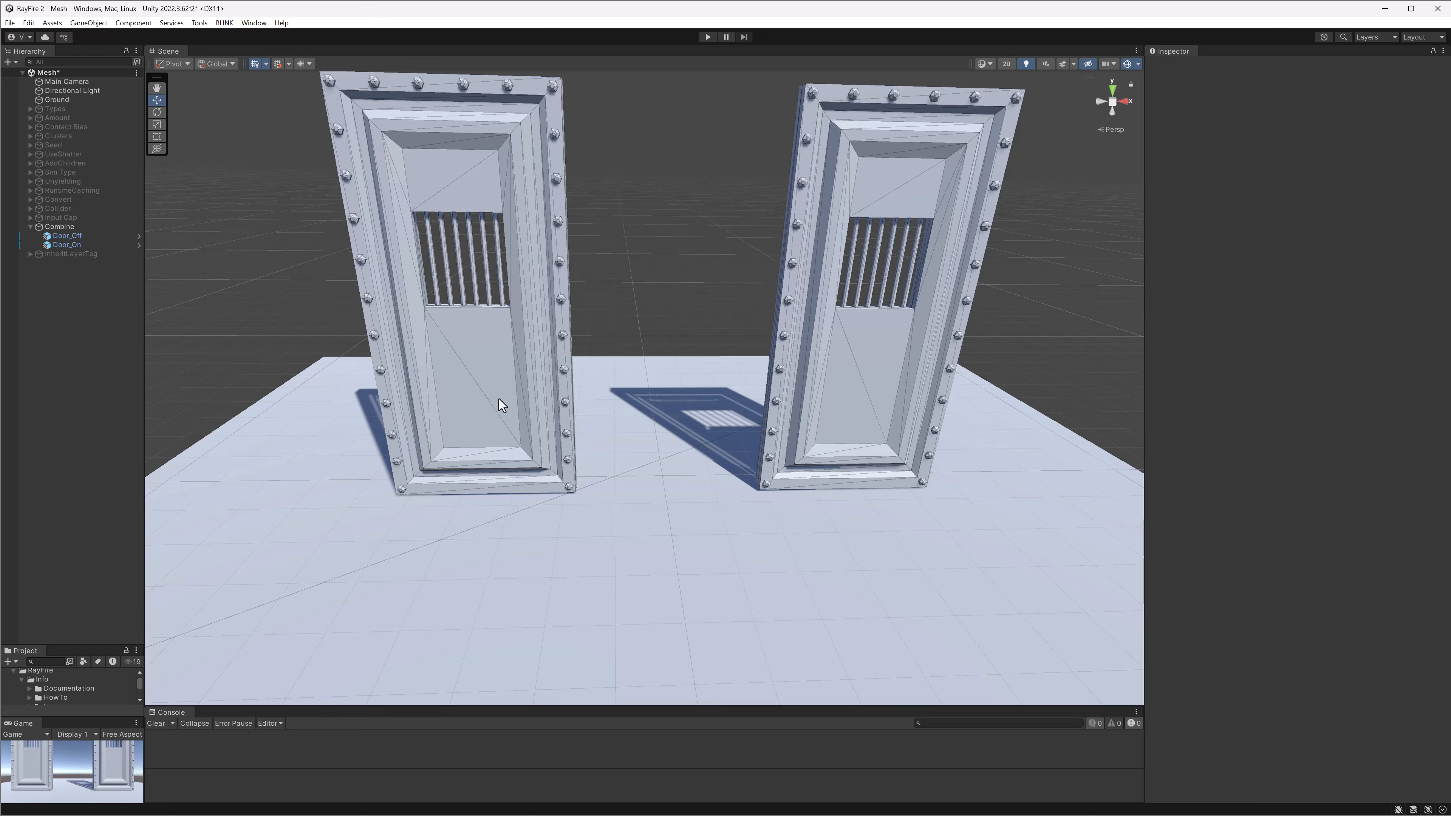
left_click(555, 267)
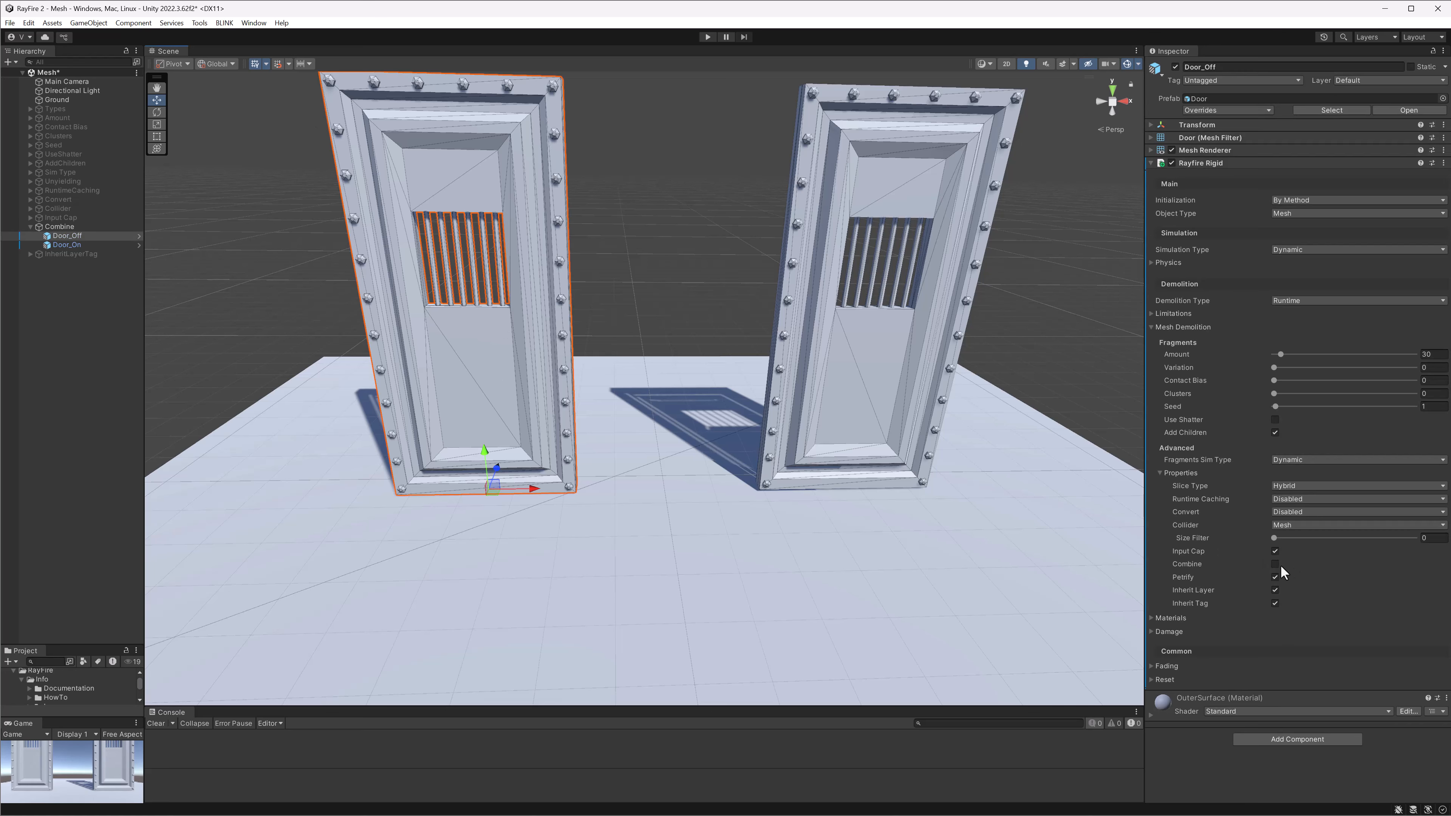
middle_click_drag(705, 378, 683, 476)
left_click_drag(683, 476, 675, 432, "alt")
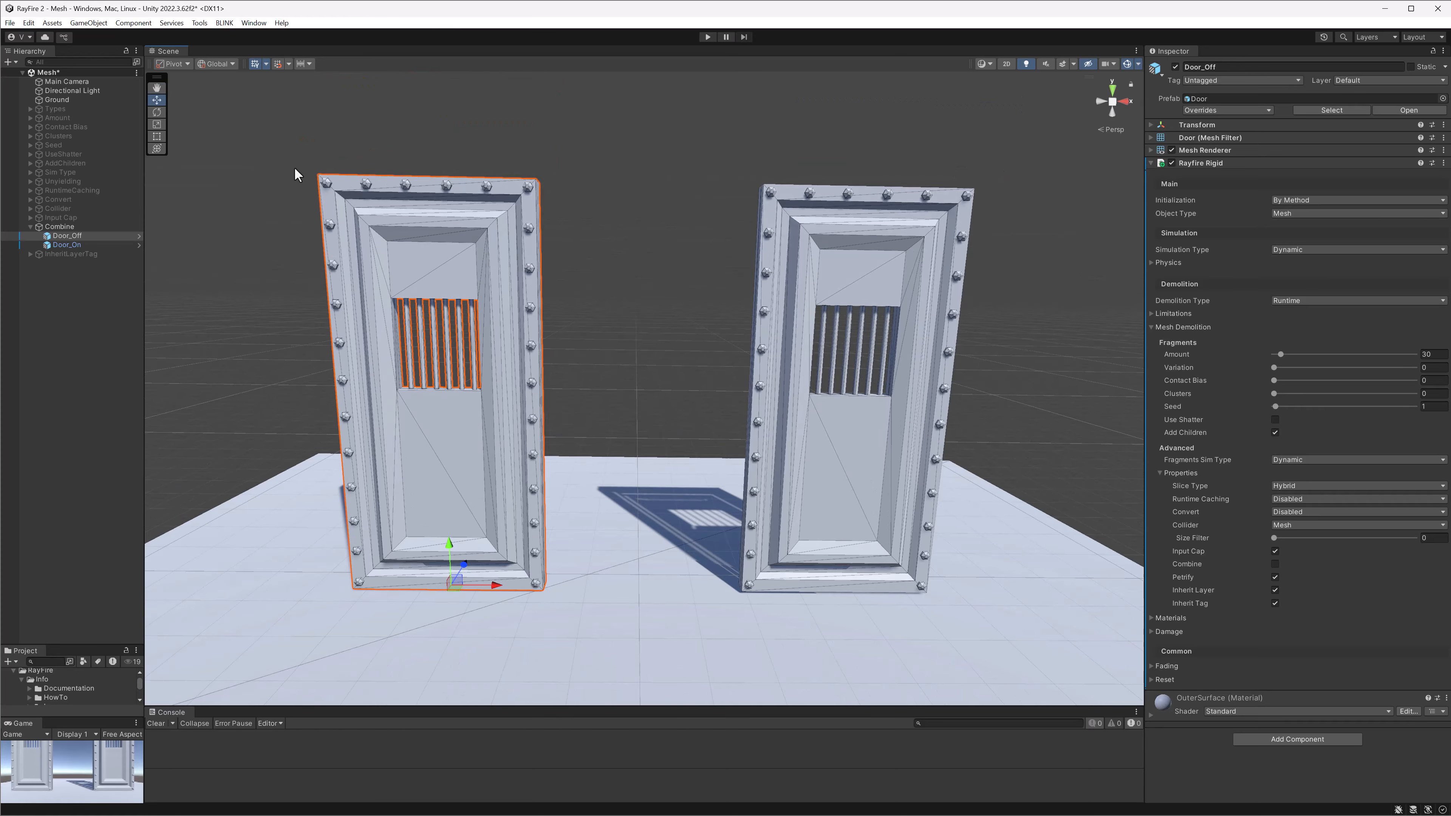
middle_click_drag(531, 304, 502, 305)
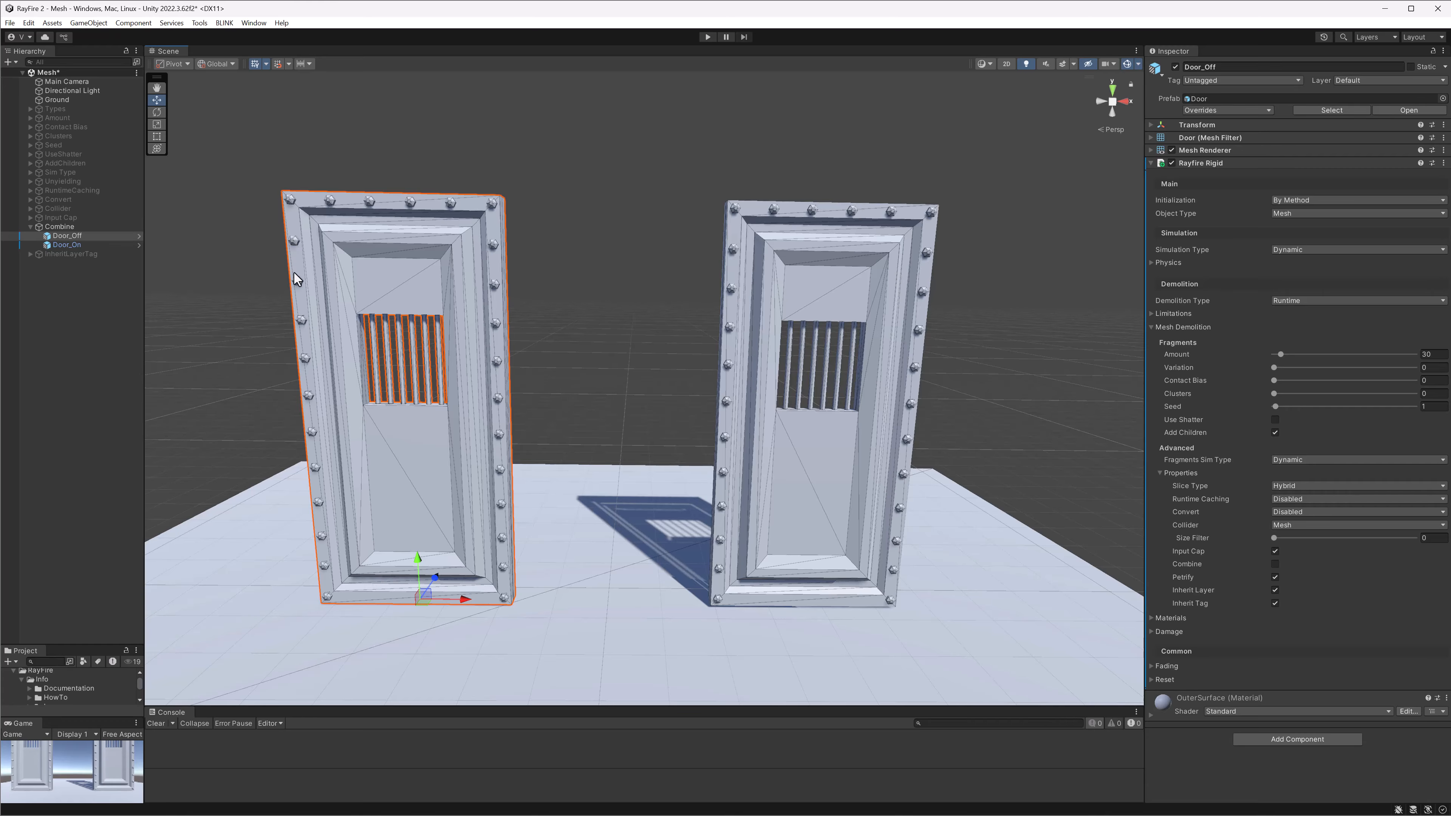
Select Door_On and check its Combine property
left_click(784, 290)
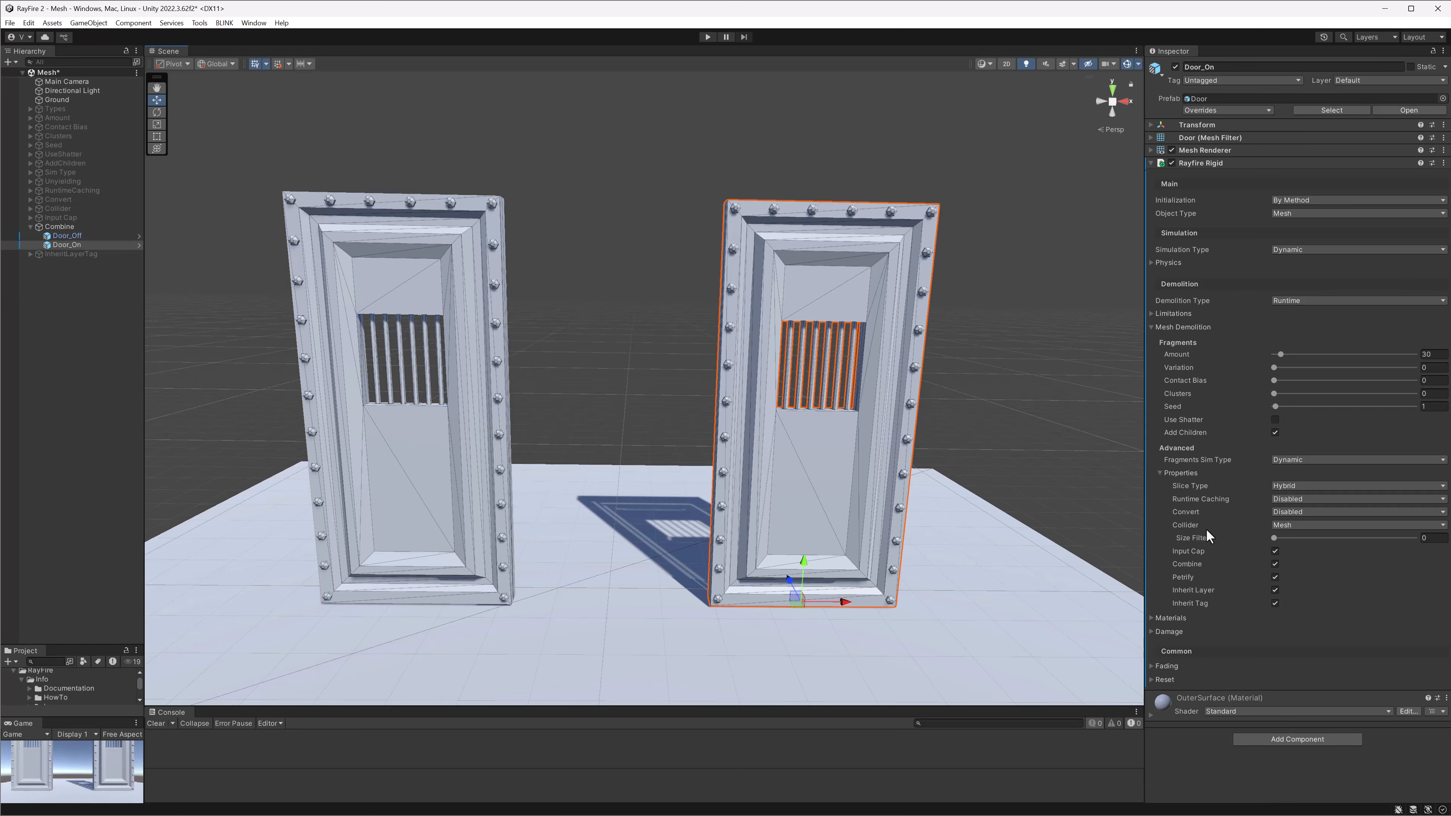
middle_click_drag(896, 332, 664, 198)
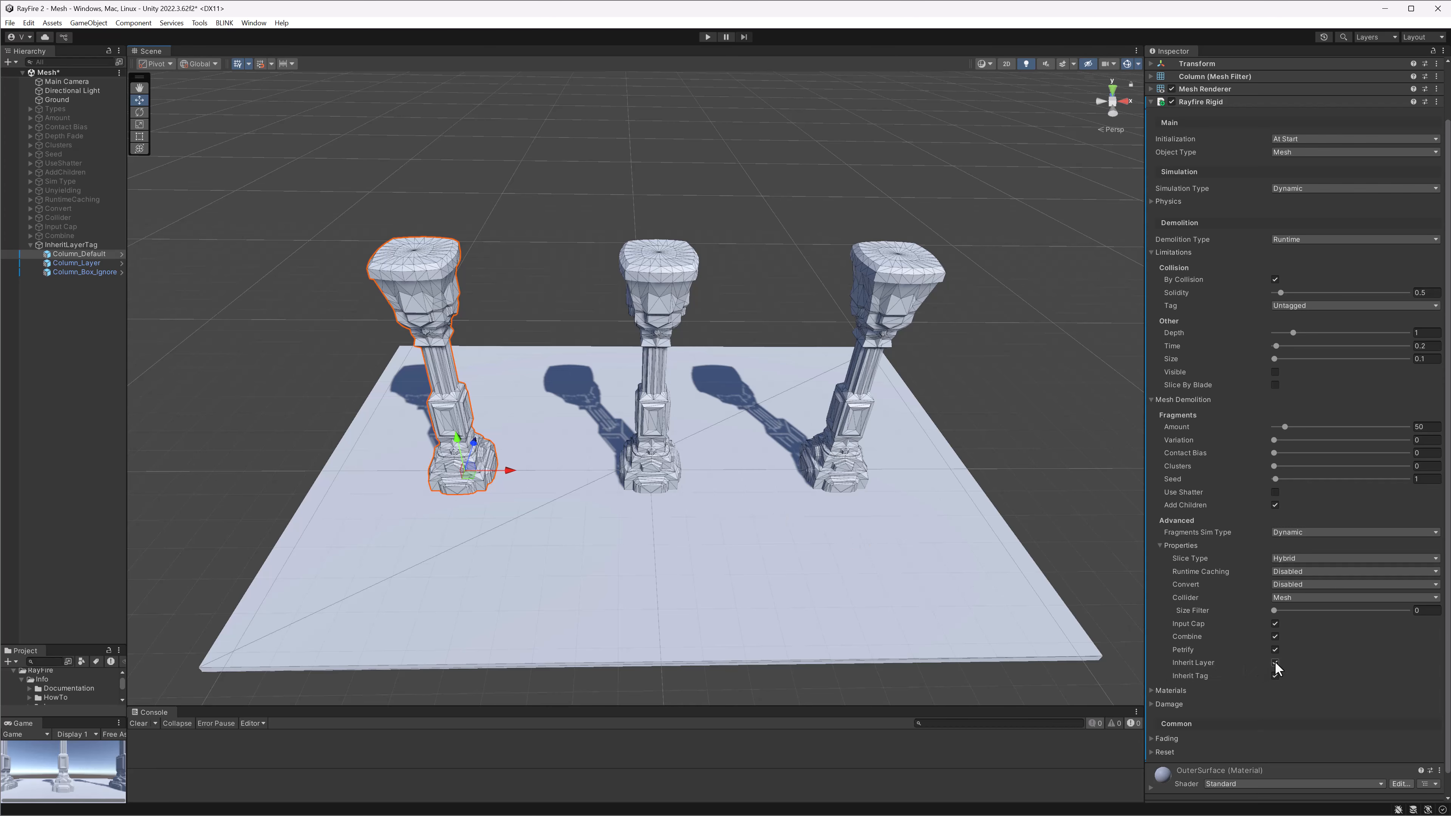
Set the tag of Column_Default to Player and its layer to Water
left_click(425, 206)
left_click(434, 260)
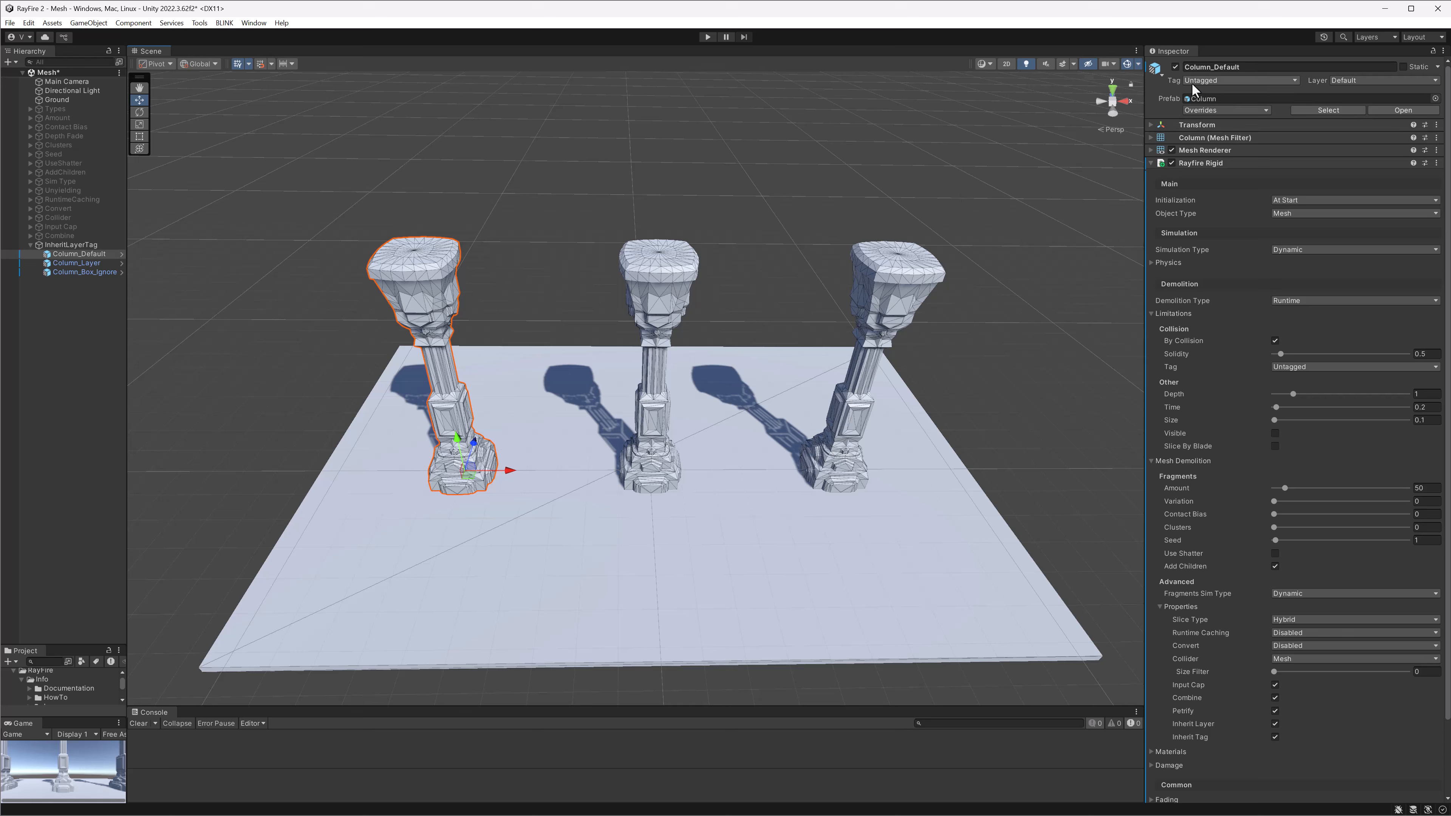
left_click(1227, 80)
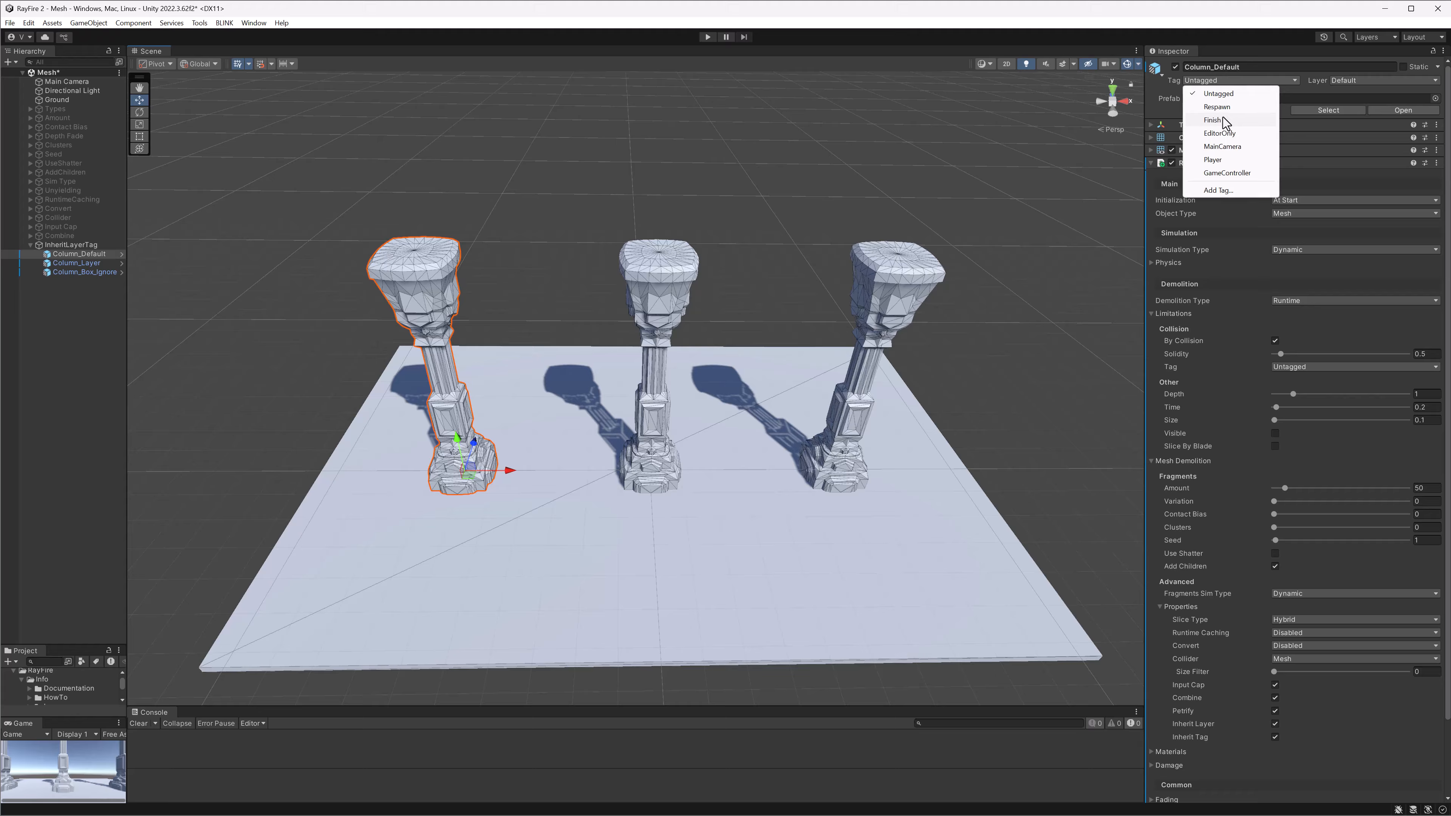
left_click(1221, 160)
left_click(1354, 81)
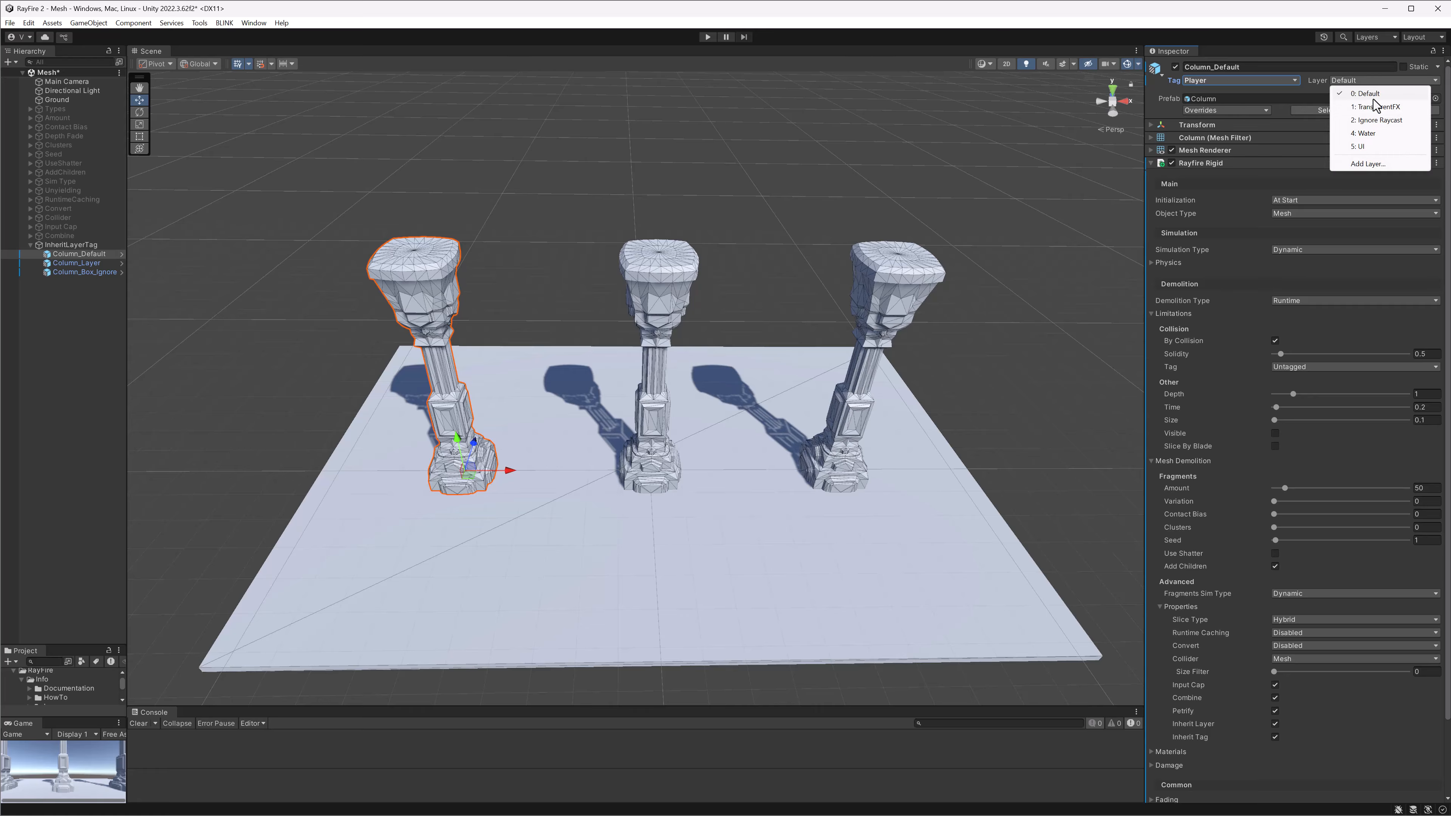
left_click(1370, 133)
Demolish Column_Default in play mode, select one of its fragments to check the inherited tag and layer, and exit play mode
left_click(707, 37)
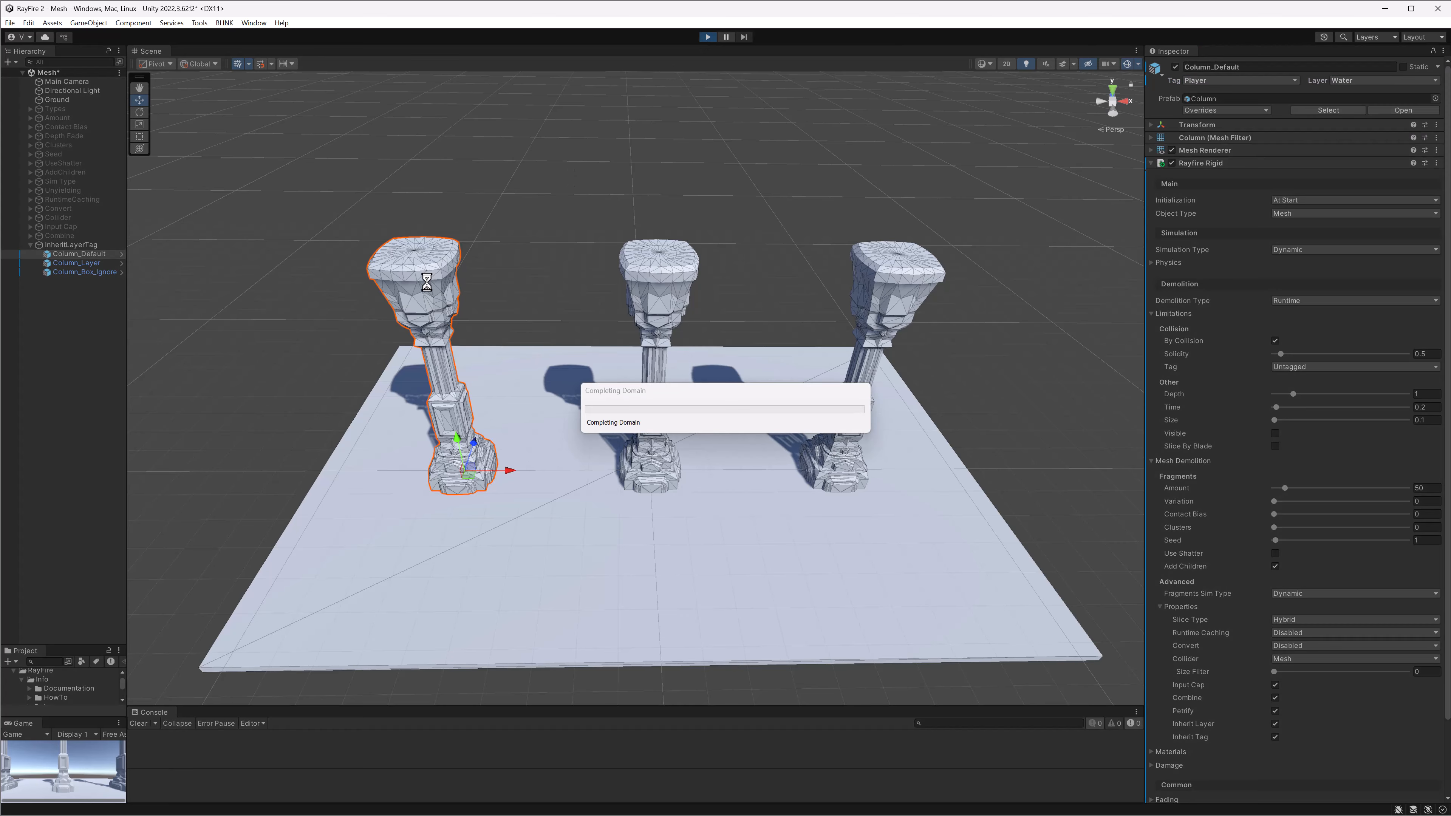
left_click(1231, 168)
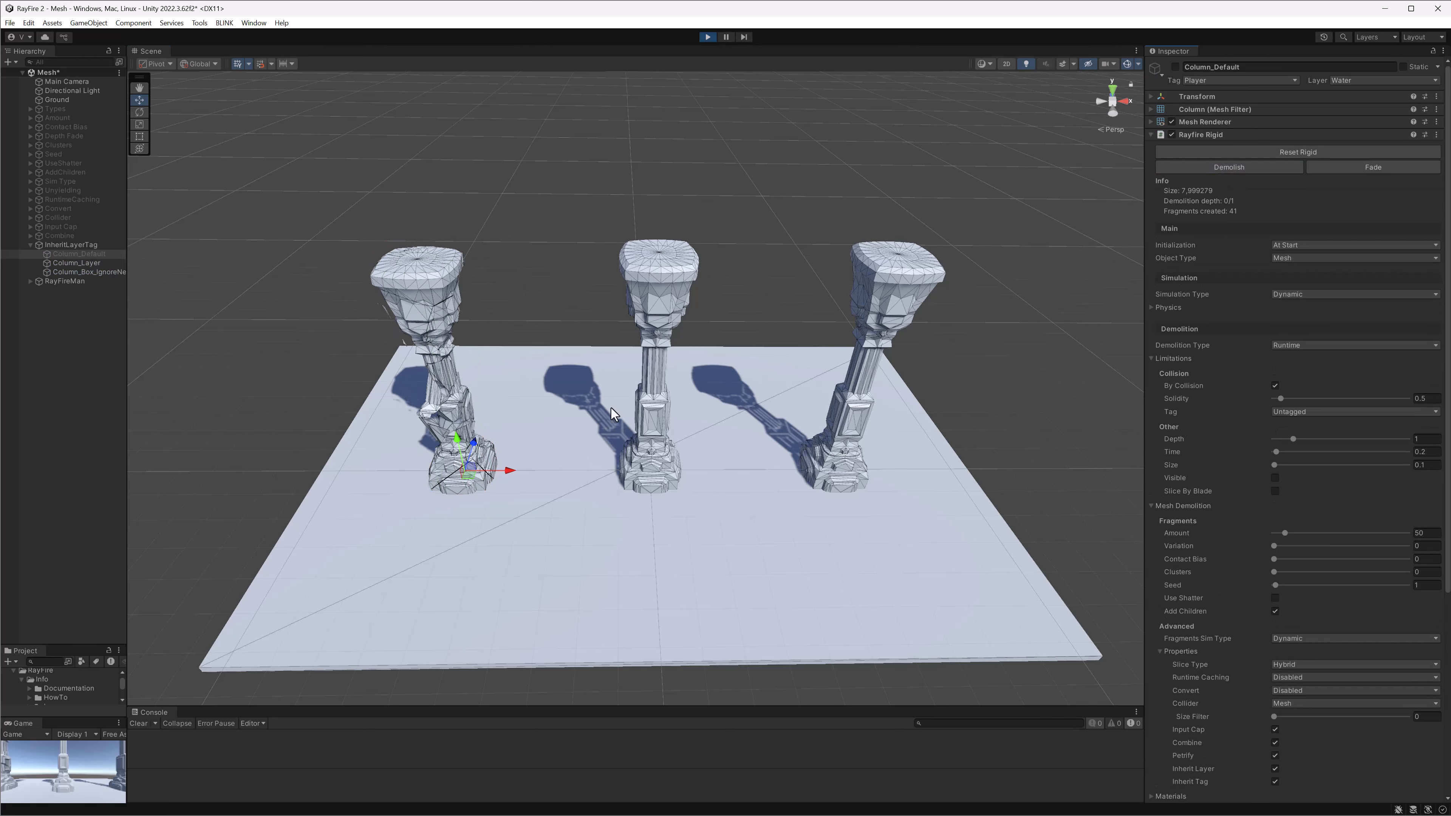
left_click(421, 290)
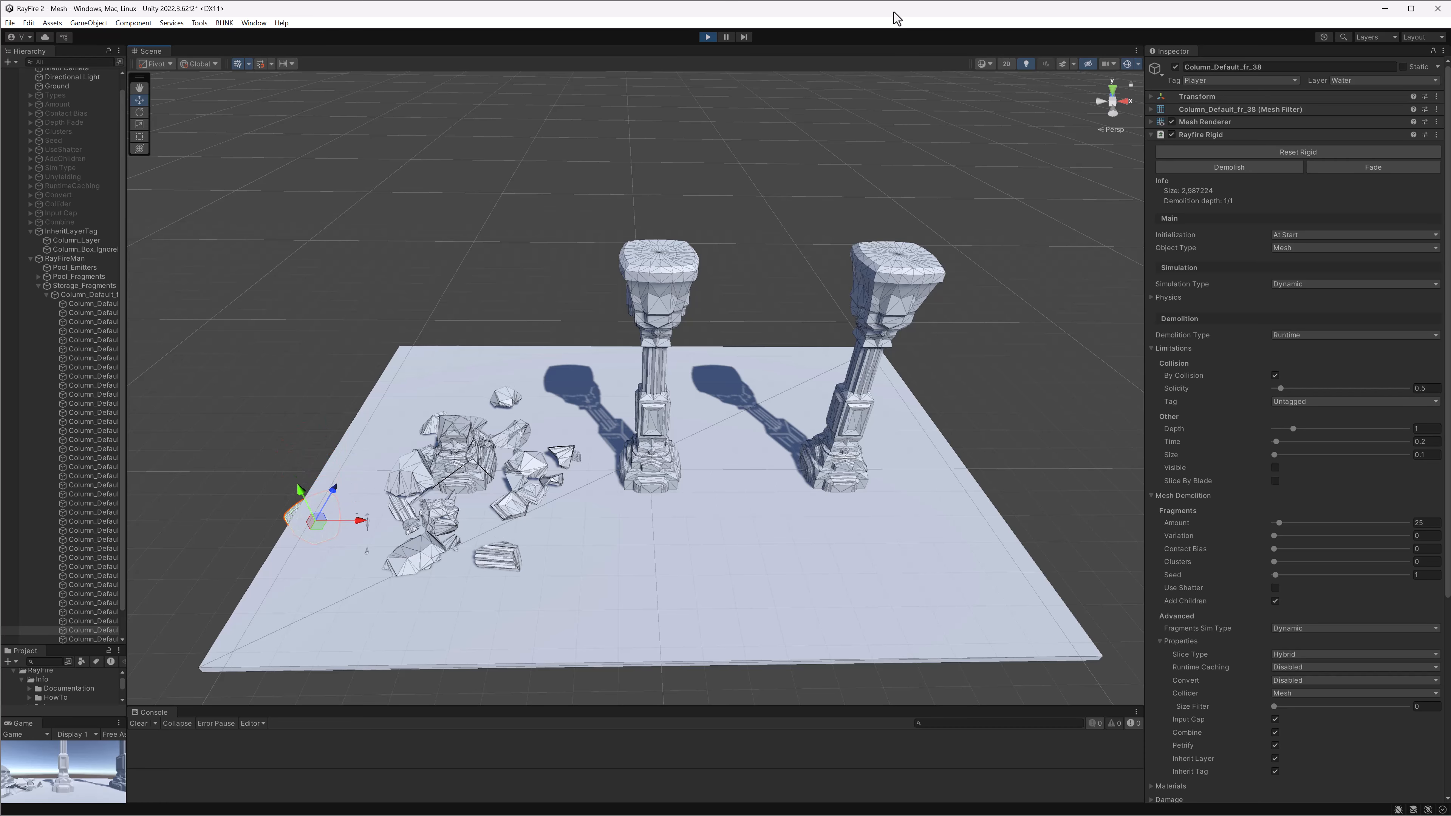
left_click(707, 37)
Review the Custom Layer choices of the middle column, Column_Layer, and the Custom Tag choices of Column_Box_IgnoreNear
left_click(643, 269)
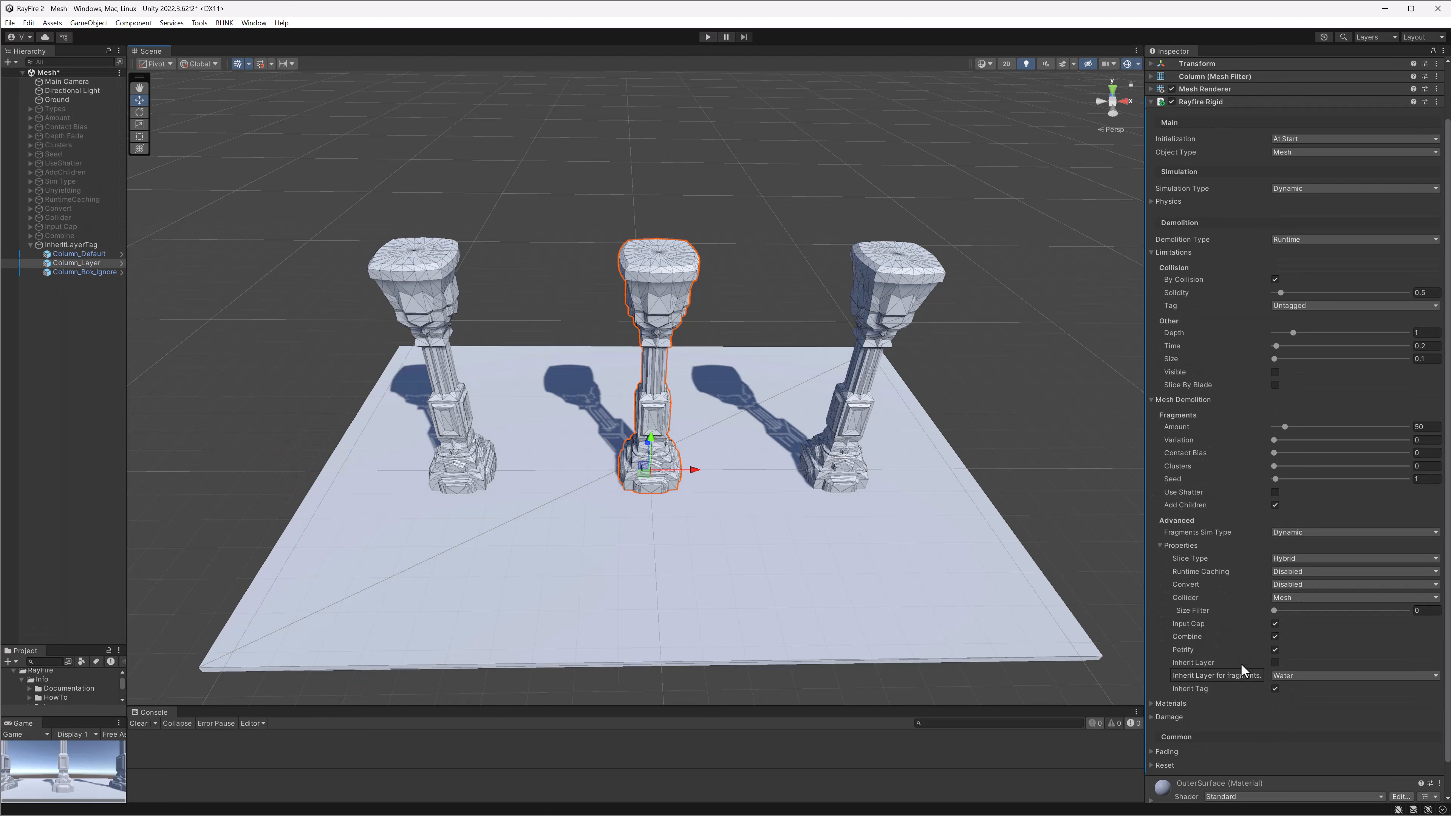
left_click(1289, 676)
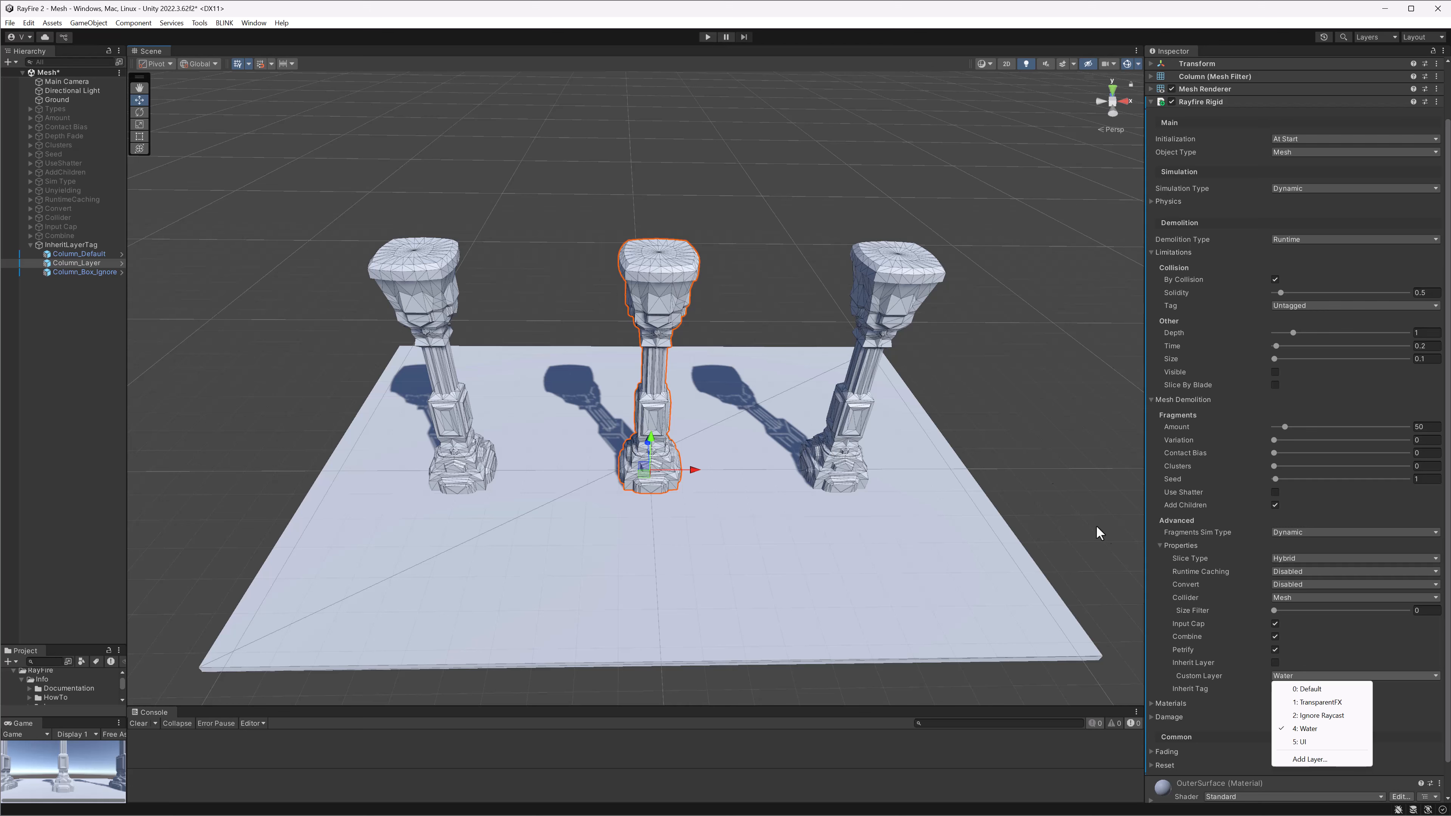
left_click(831, 258)
left_click(887, 286)
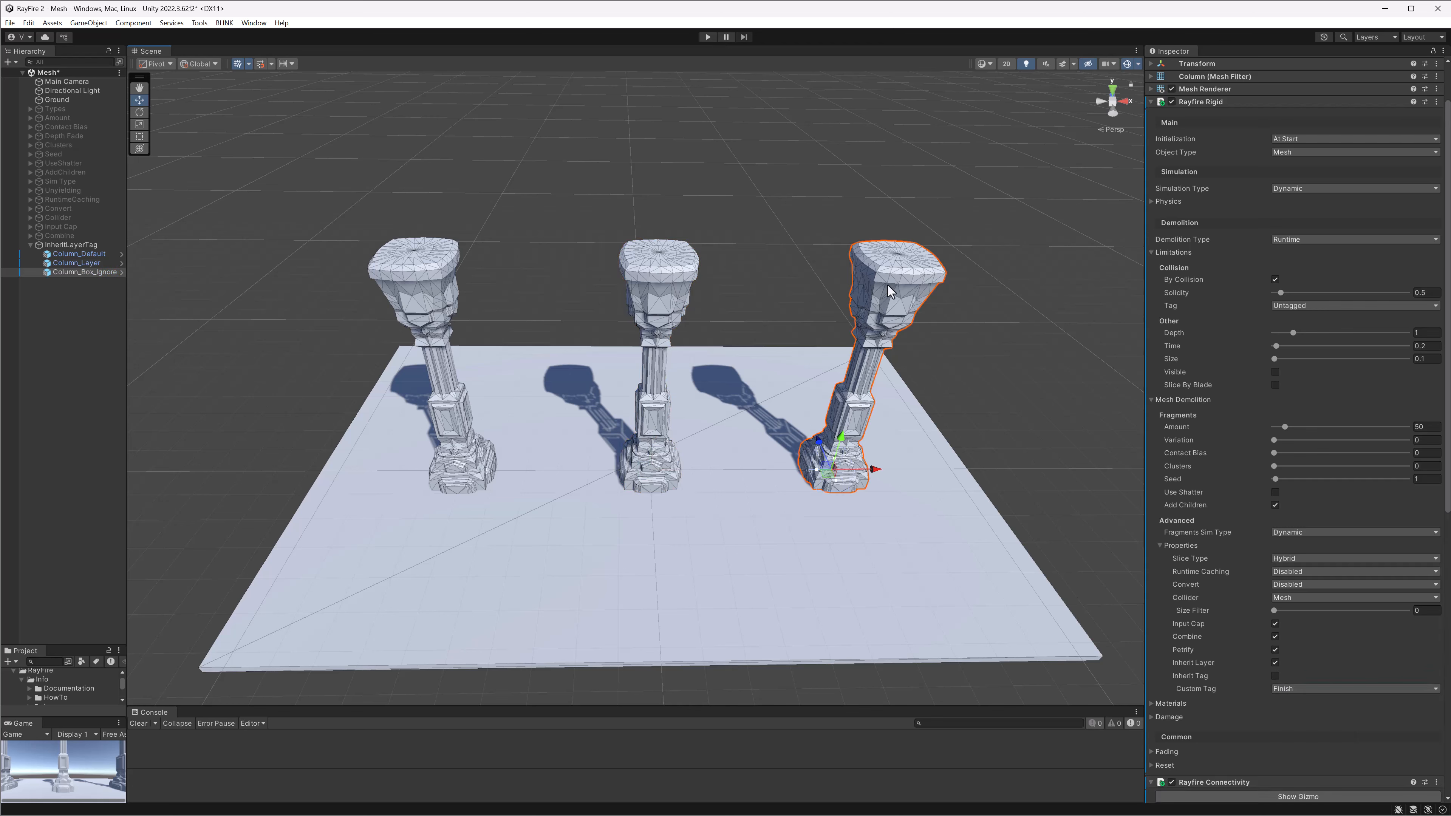
left_click(1278, 689)
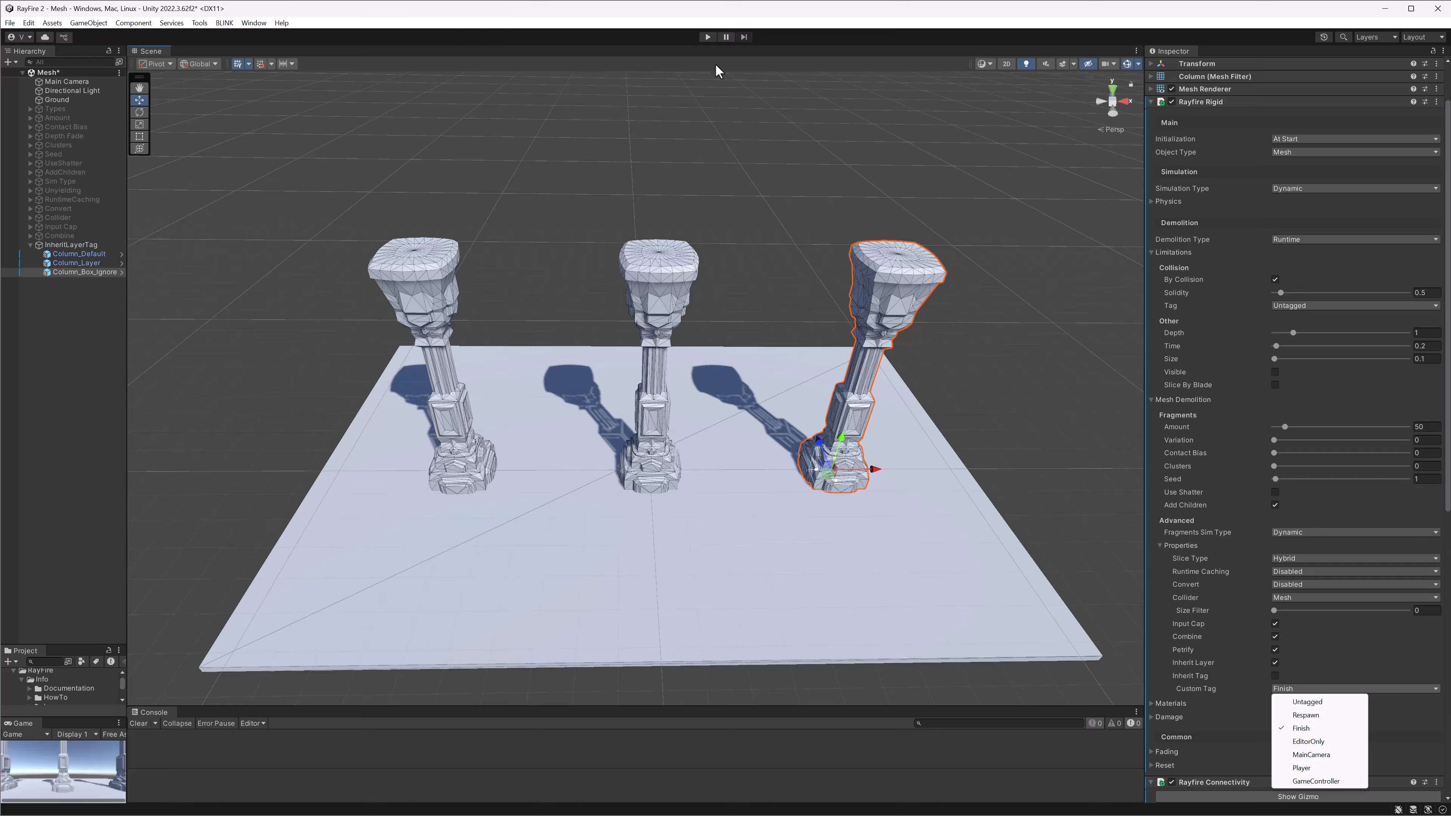
Enter play mode, demolish Column_Layer and select fragments to check their layer
left_click(708, 37)
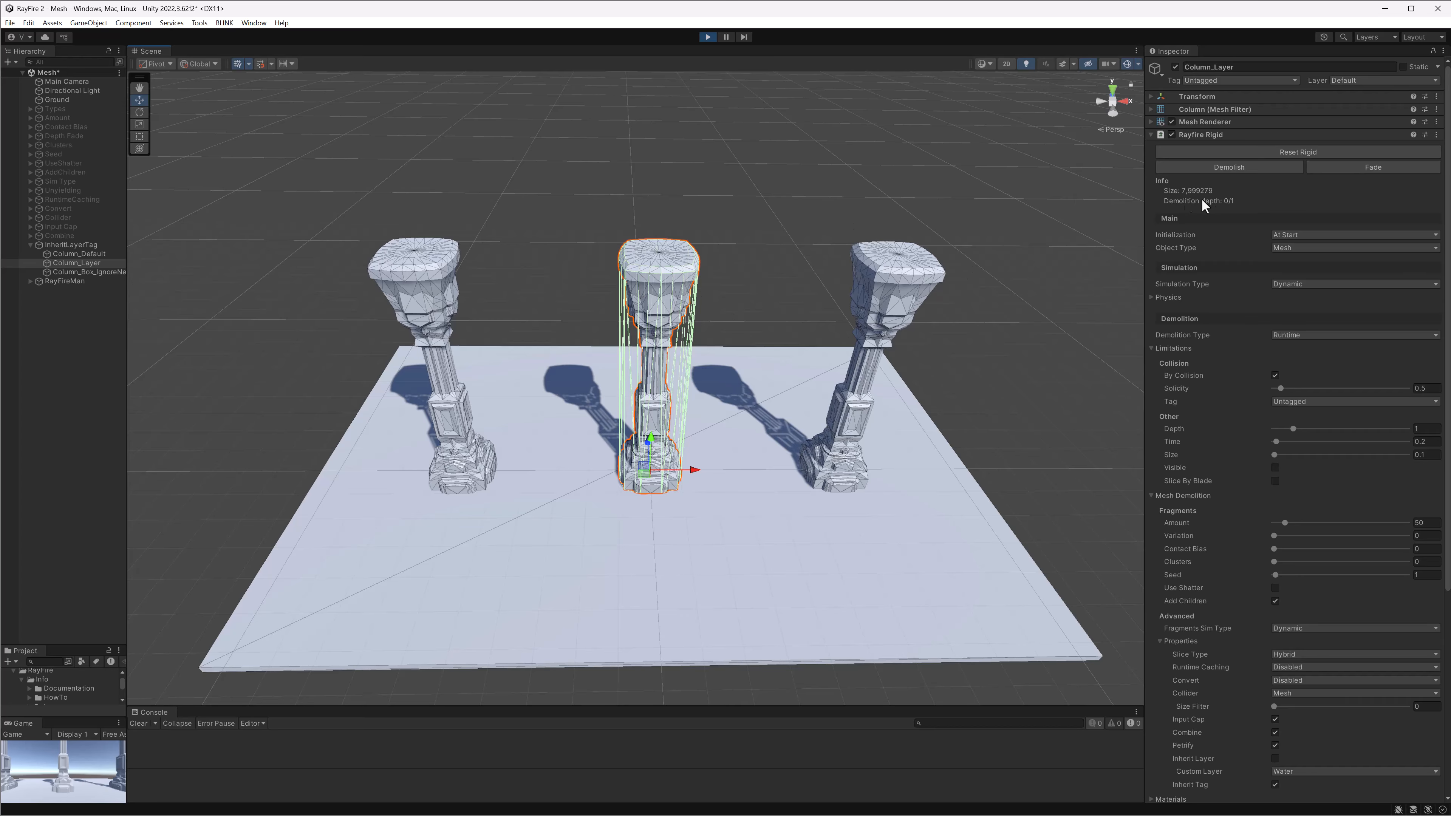
left_click(1229, 167)
left_click(676, 296)
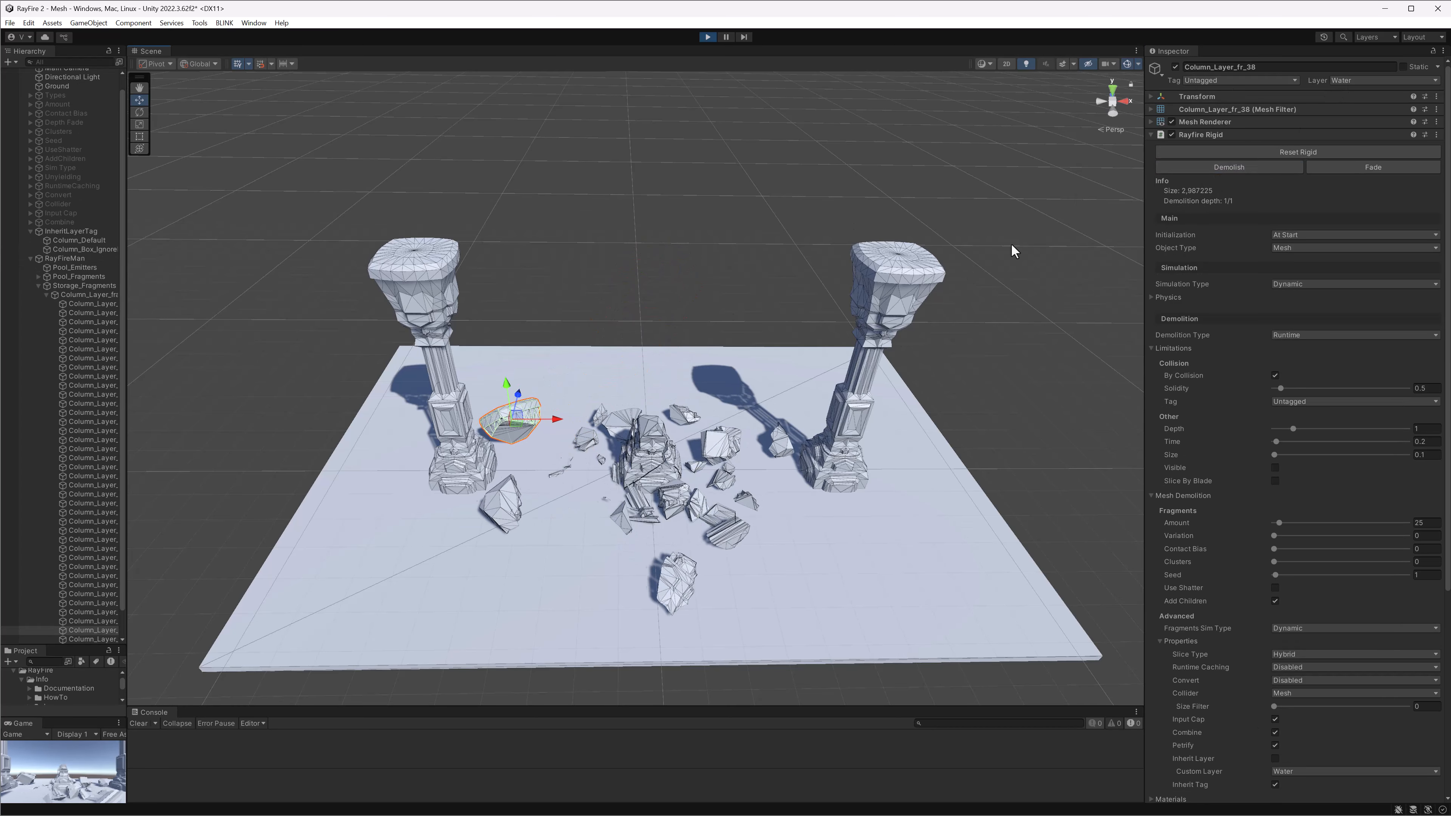
left_click(707, 447)
Demolish Column_Box_IgnoreNear and select some of its fragments to check their tag against the Custom Tag property
left_click(894, 280)
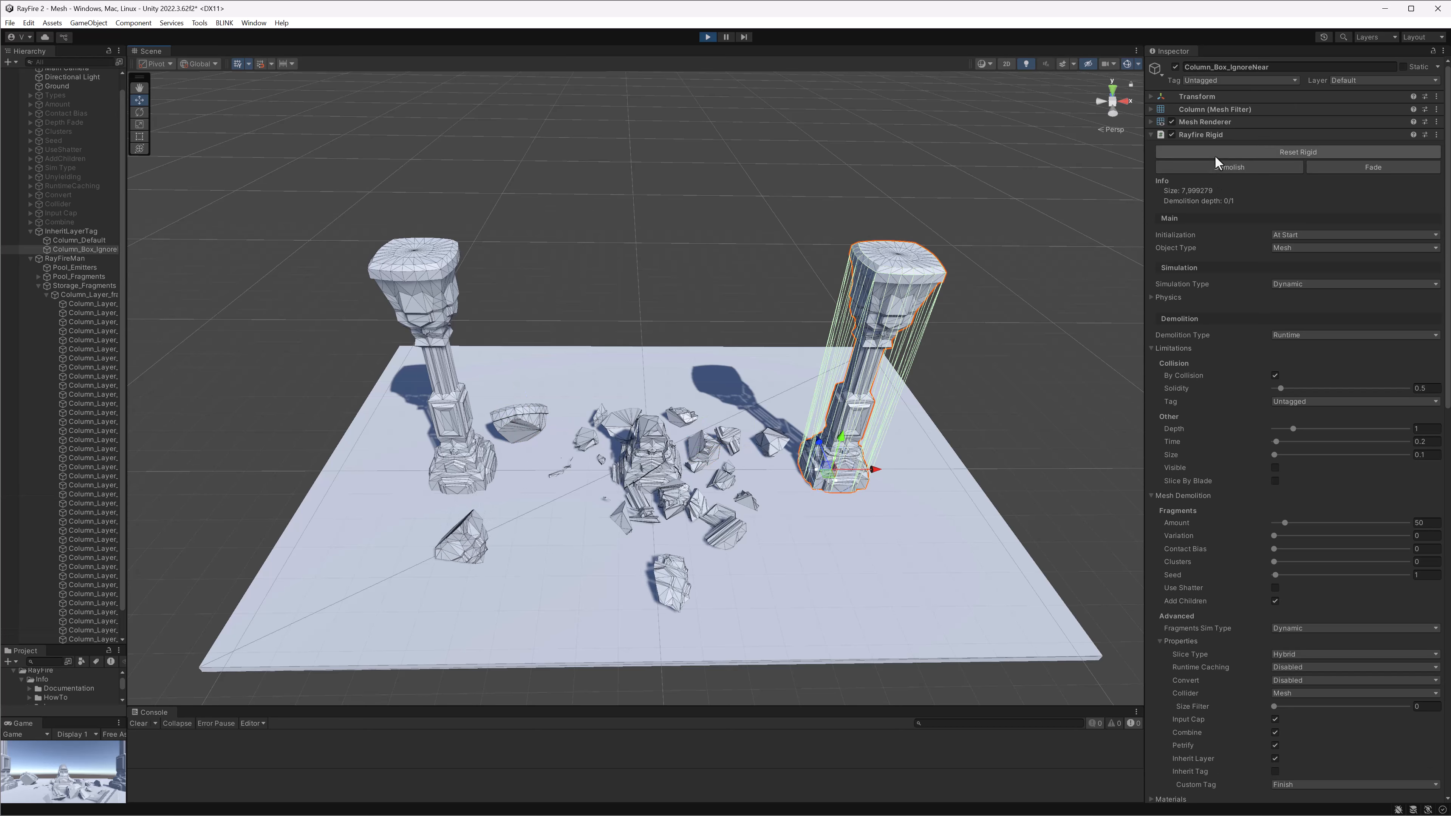
left_click(1214, 166)
left_click(897, 310)
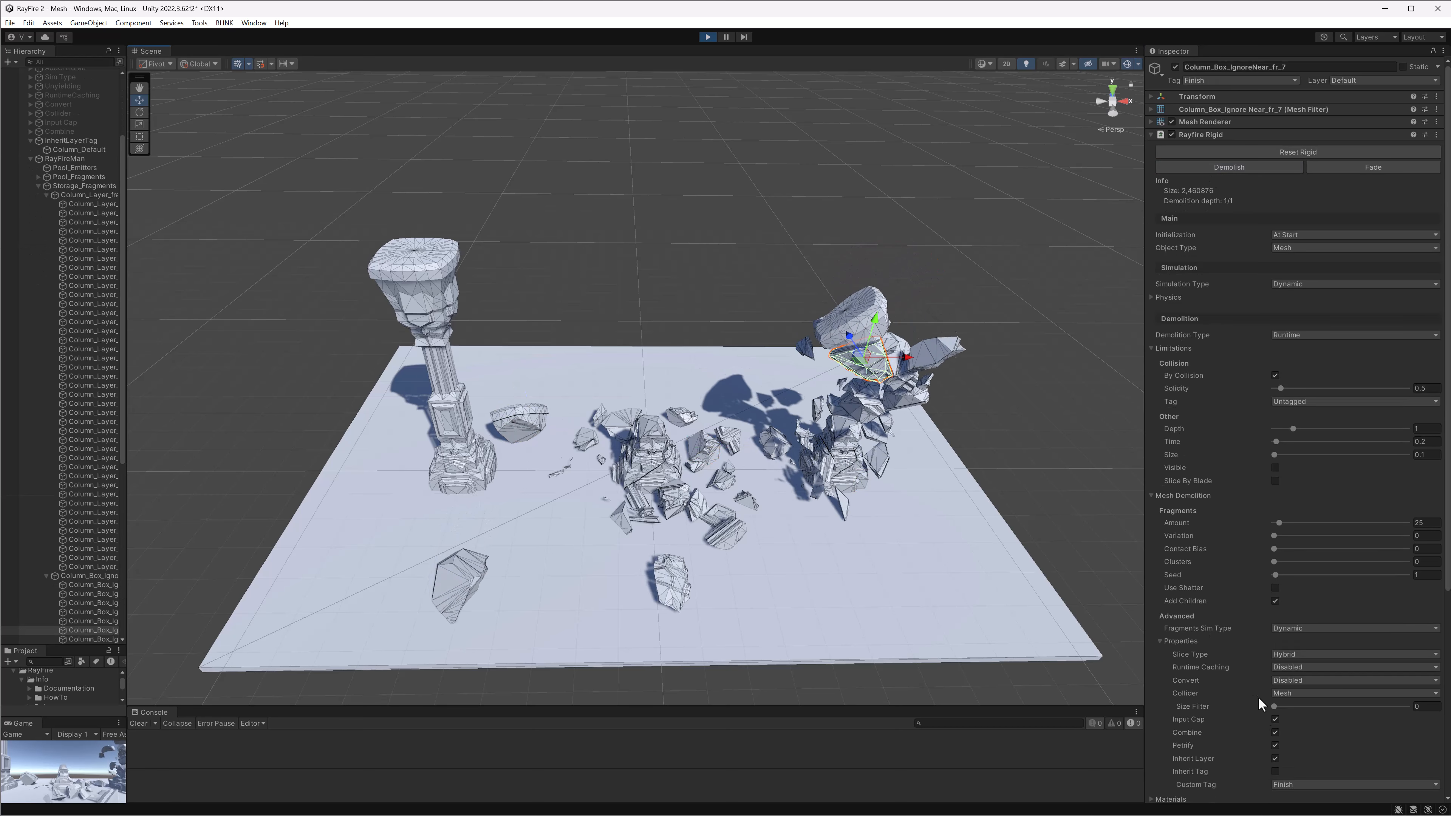
left_click(1223, 81)
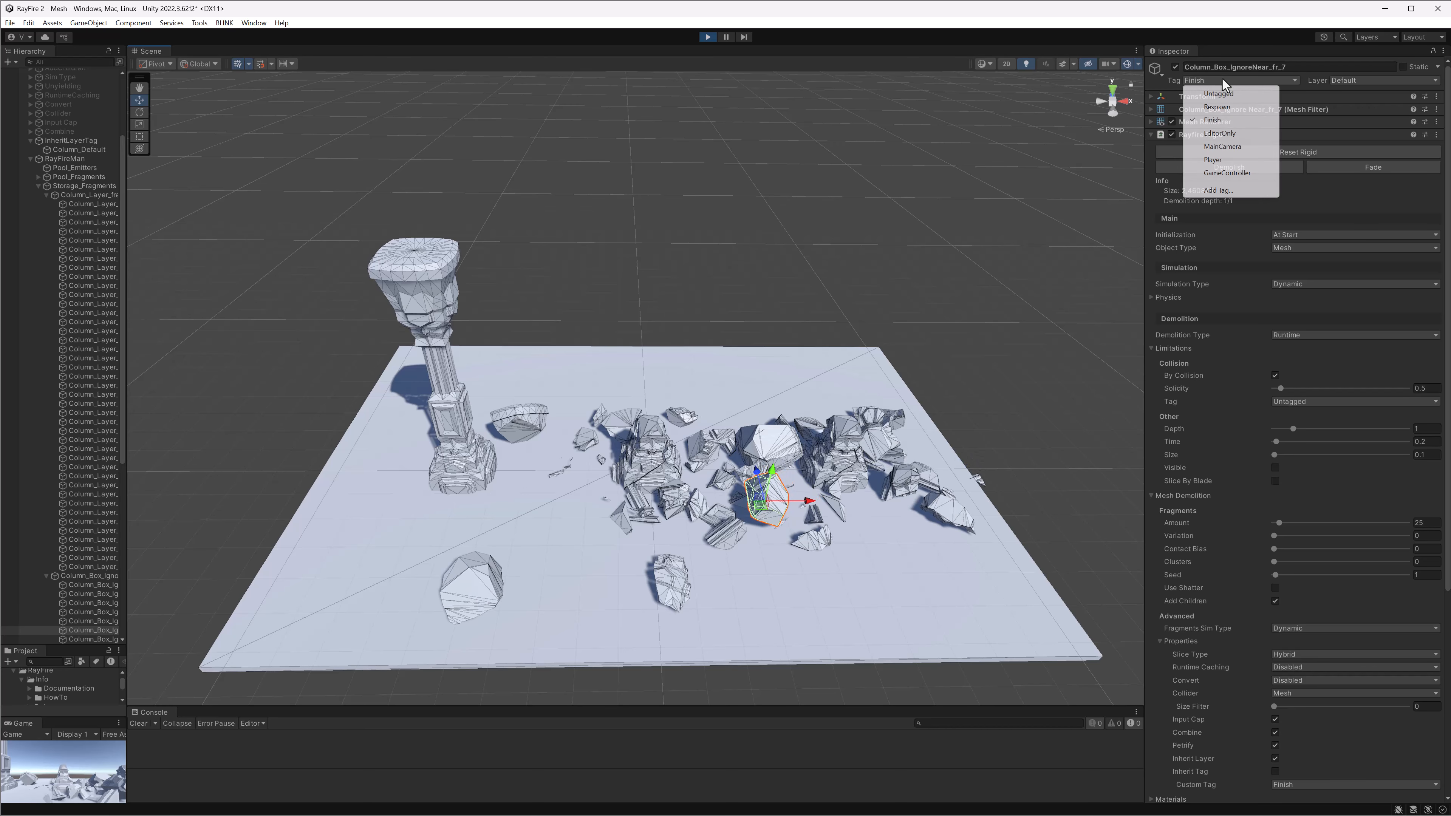
left_click(830, 398)
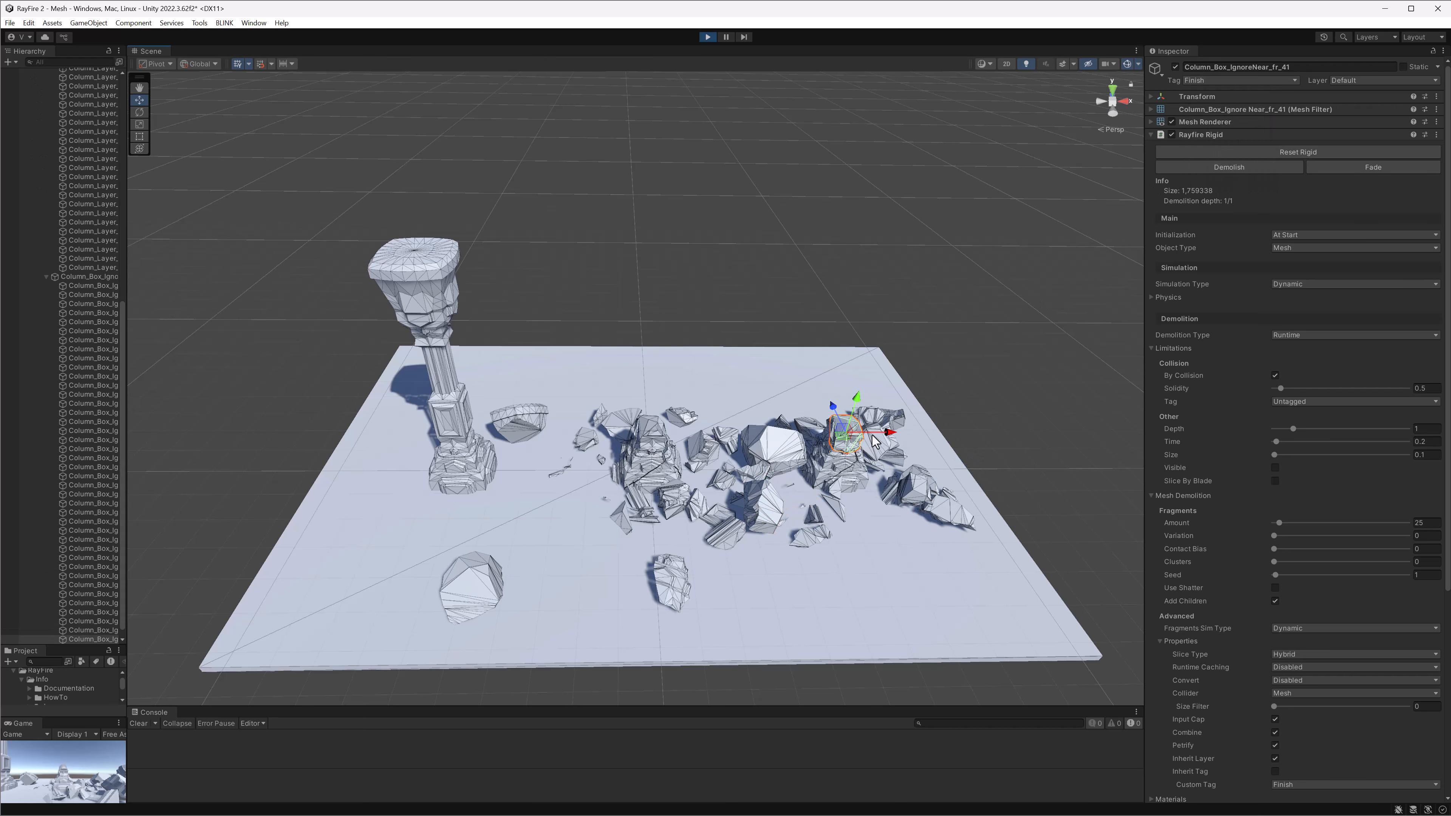
scroll(829, 397, "down", 1)
scroll(1251, 760, "down", 2)
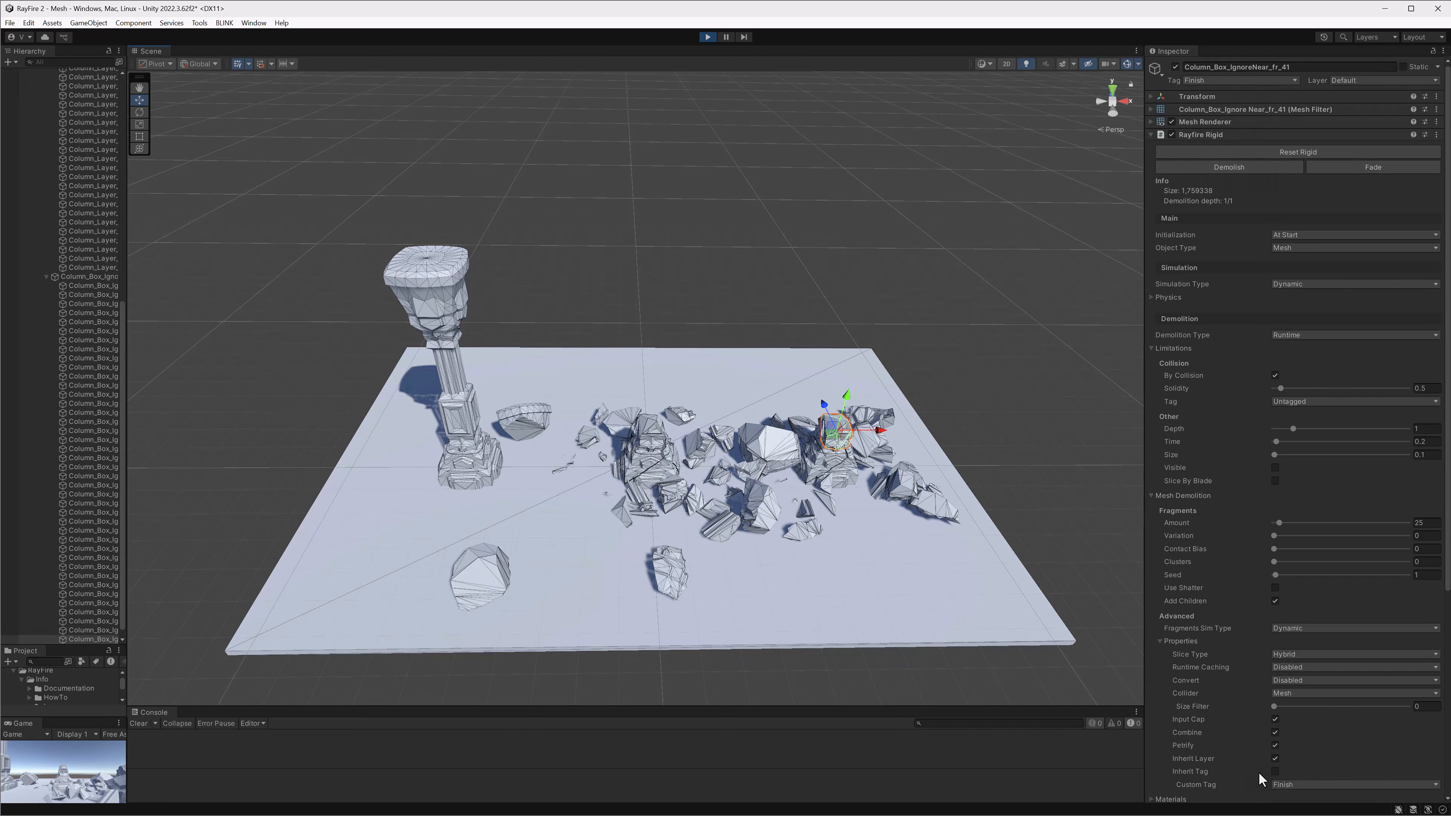